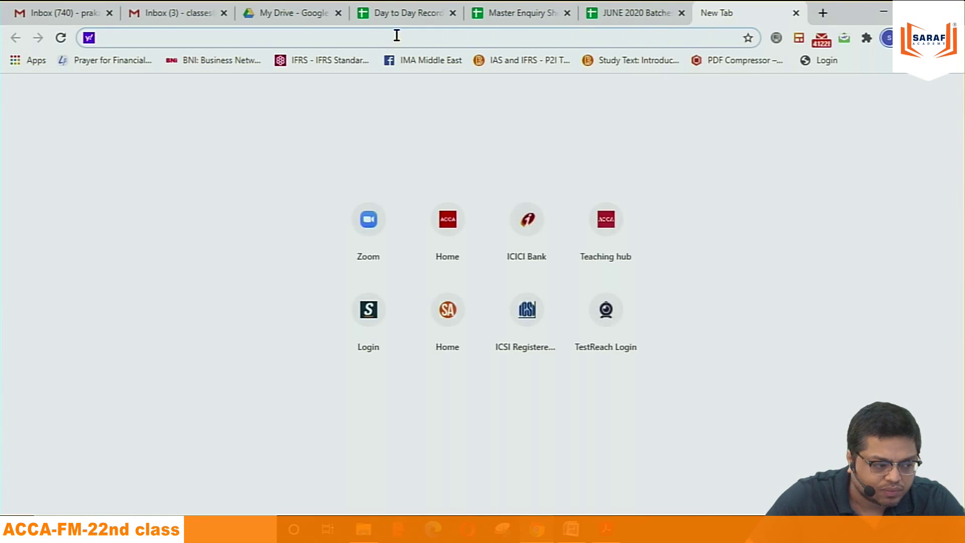
Step: Search 'acca' in the address bar and load the Home | ACCA Global page
{"action": "type", "text": "accaglobal.com"}
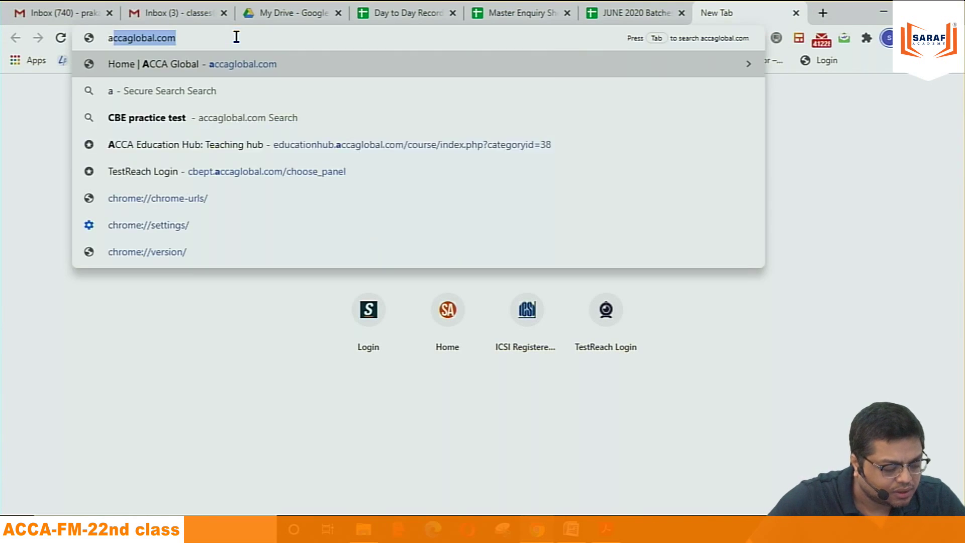
{"action": "left_click", "coordinate": [259, 63]}
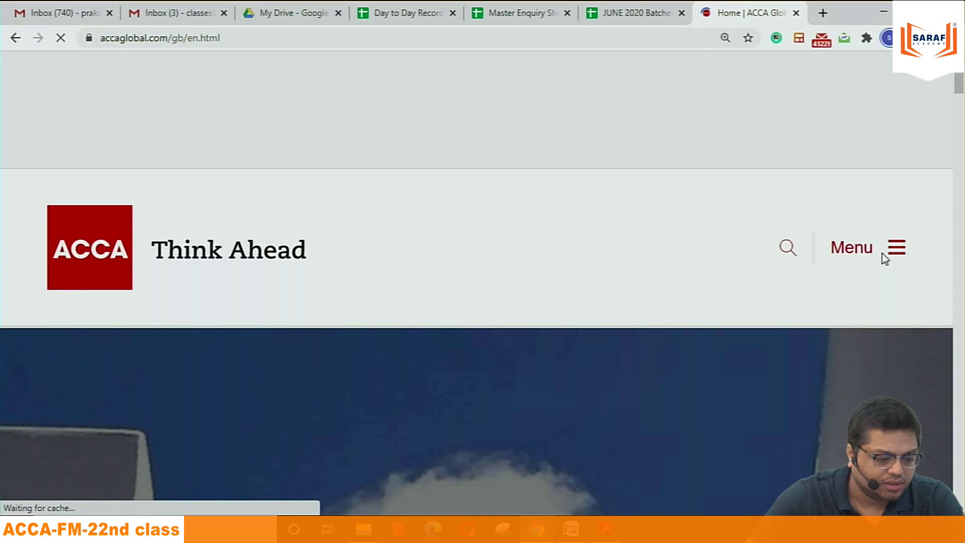
Step: Go through Menu > Students > Study resources and choose the ACCA Qualification card
{"action": "left_click", "coordinate": [896, 253]}
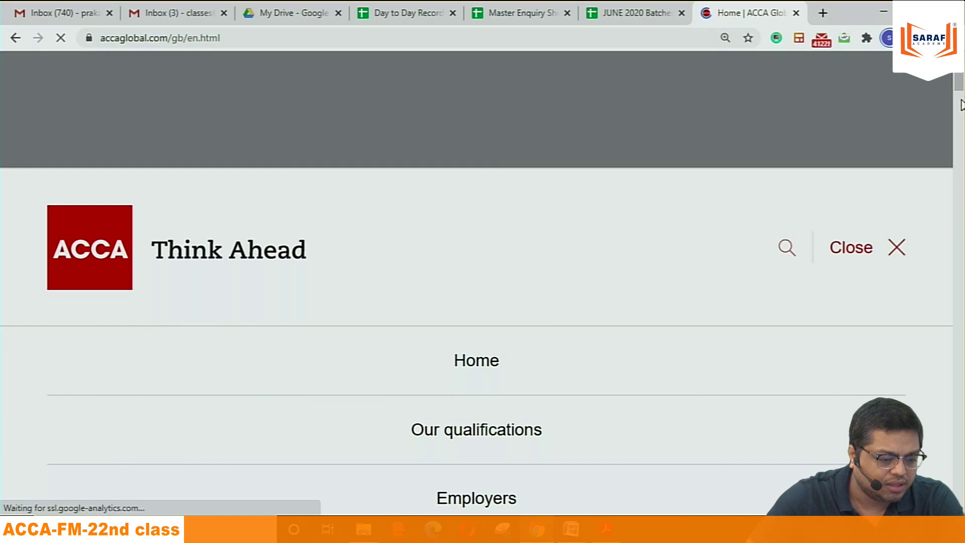
{"action": "left_click_drag", "start_coordinate": [960, 86], "coordinate": [961, 118]}
{"action": "left_click", "coordinate": [472, 180]}
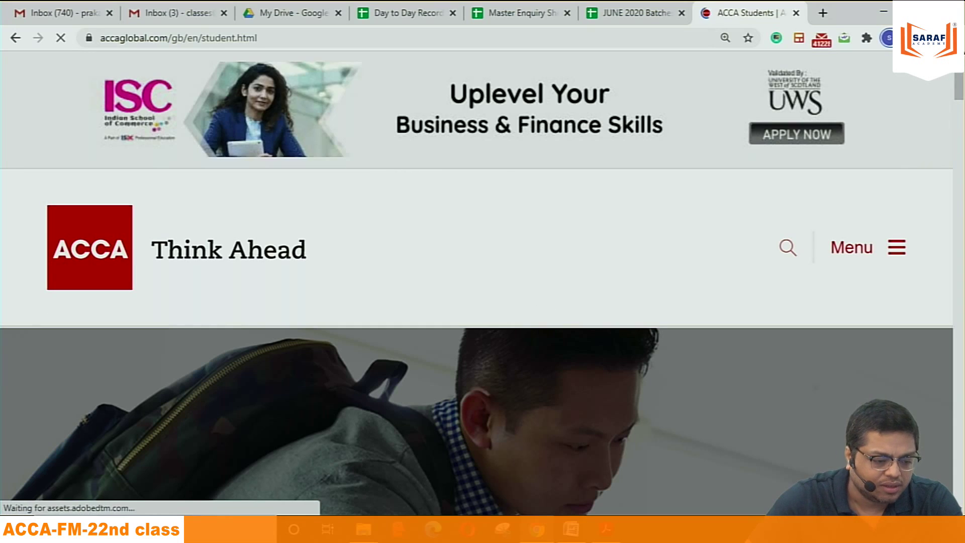
{"action": "left_click_drag", "start_coordinate": [961, 87], "coordinate": [962, 122]}
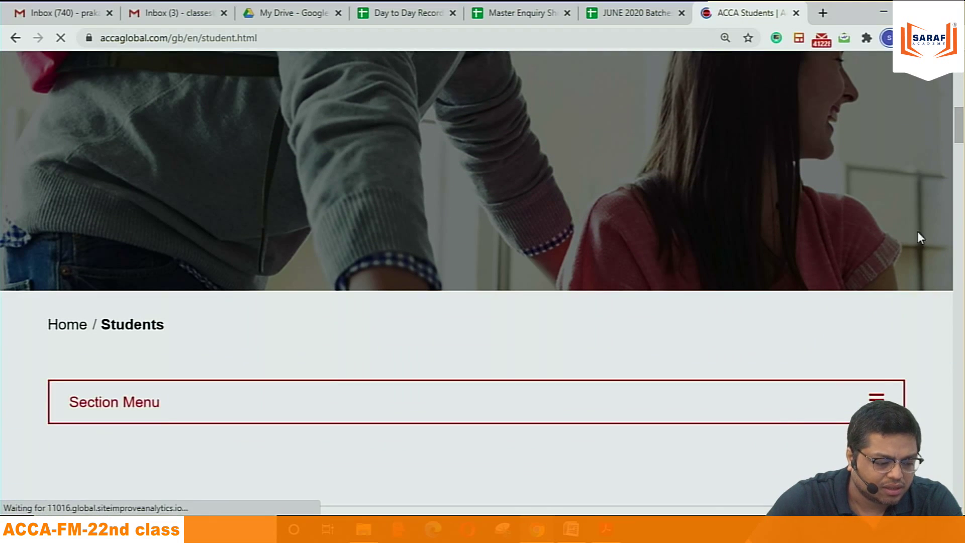
{"action": "left_click", "coordinate": [880, 398]}
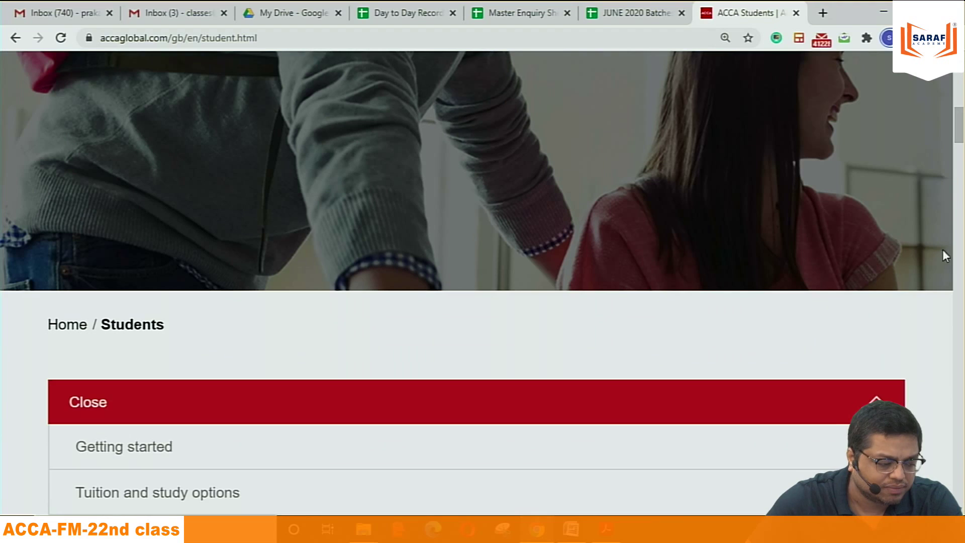
{"action": "left_click_drag", "start_coordinate": [959, 146], "coordinate": [959, 170]}
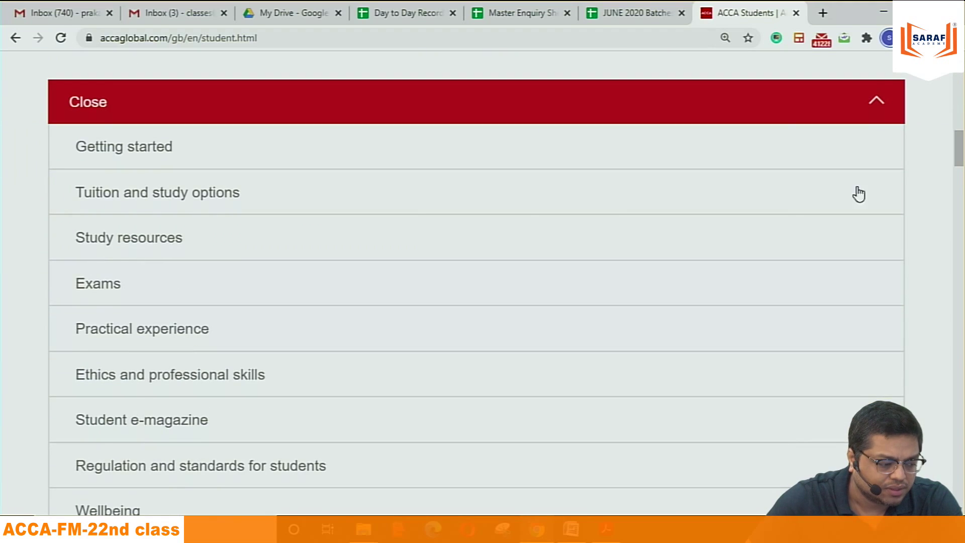
{"action": "left_click", "coordinate": [149, 245]}
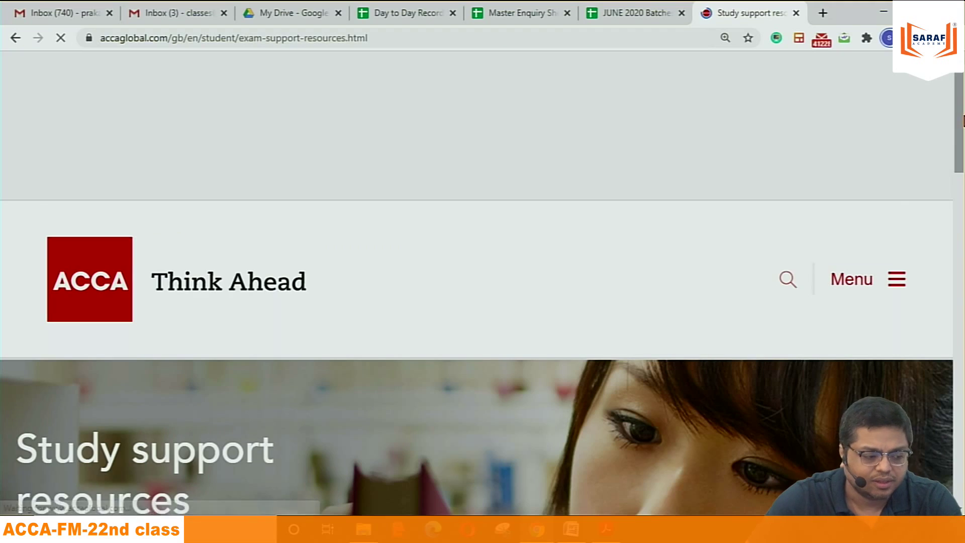
{"action": "scroll", "coordinate": [959, 86], "scroll_direction": "down", "scroll_amount": 10}
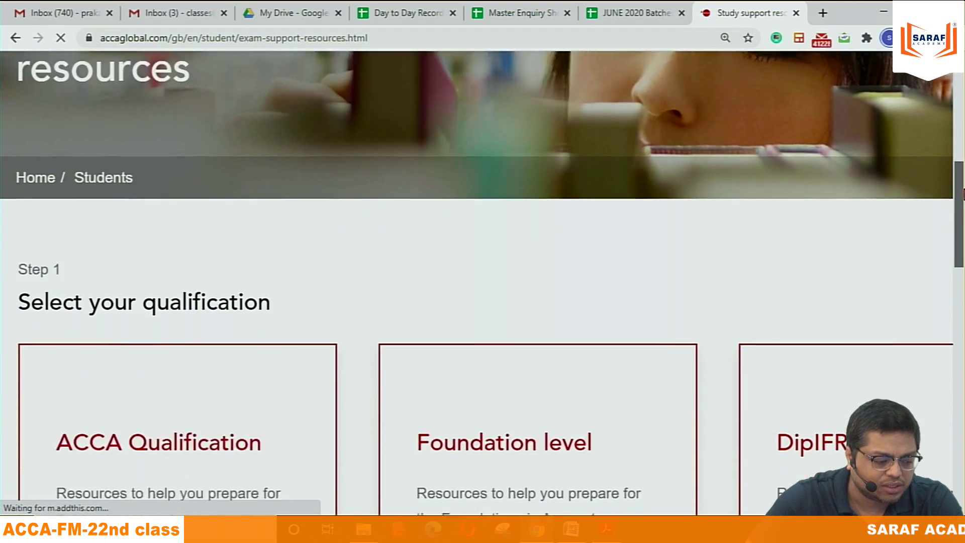
{"action": "left_click", "coordinate": [189, 290]}
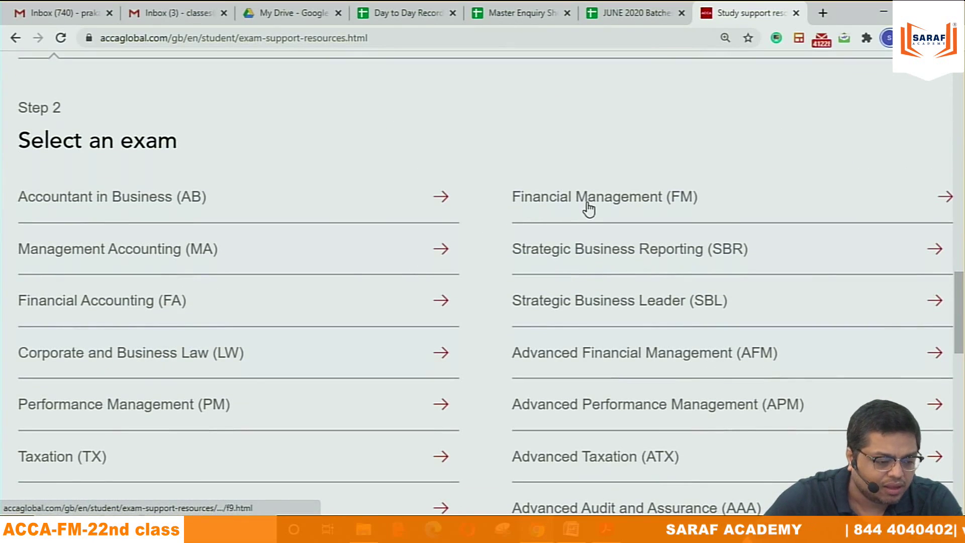
Step: Open Financial Management (FM) and scroll down to its learning and revision resources
{"action": "left_click", "coordinate": [589, 200]}
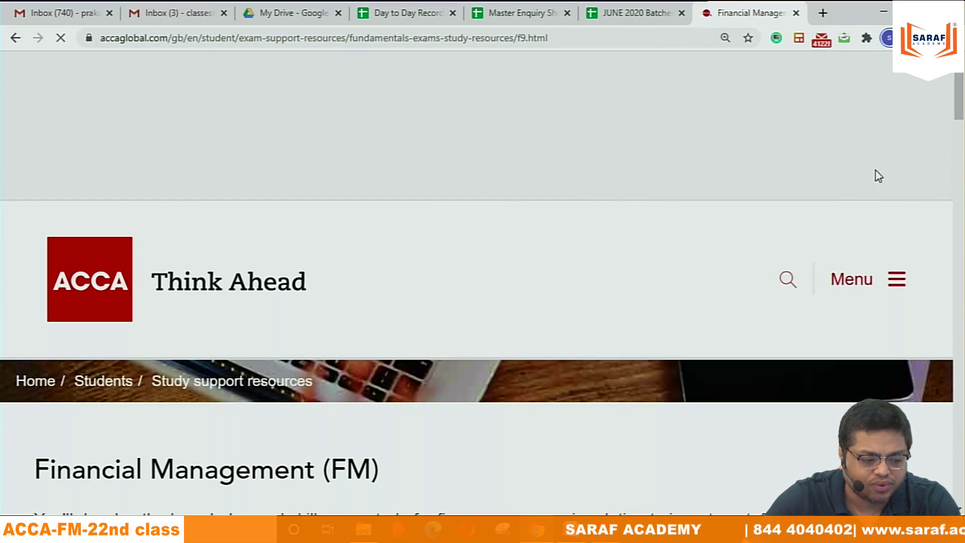
{"action": "left_click_drag", "start_coordinate": [963, 109], "coordinate": [962, 276]}
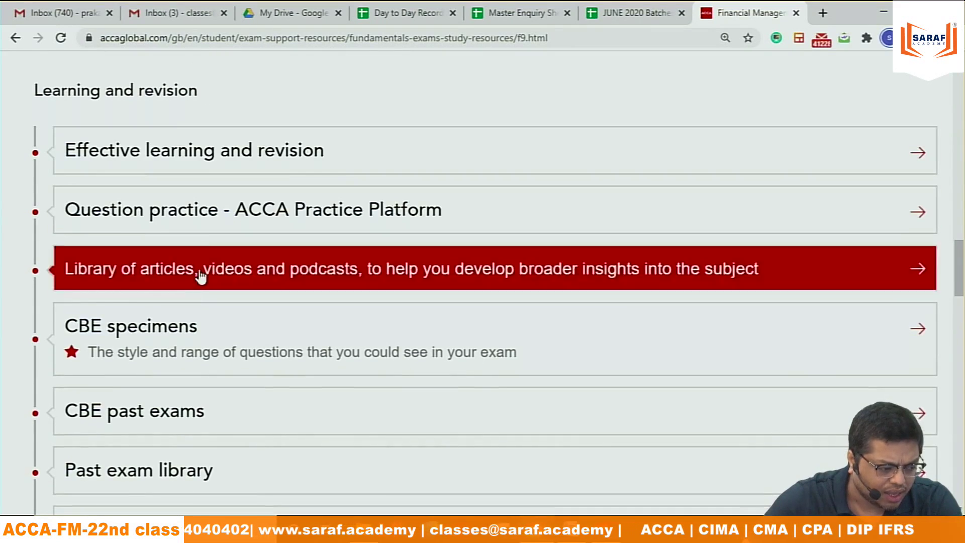
{"action": "left_click_drag", "start_coordinate": [962, 259], "coordinate": [961, 407]}
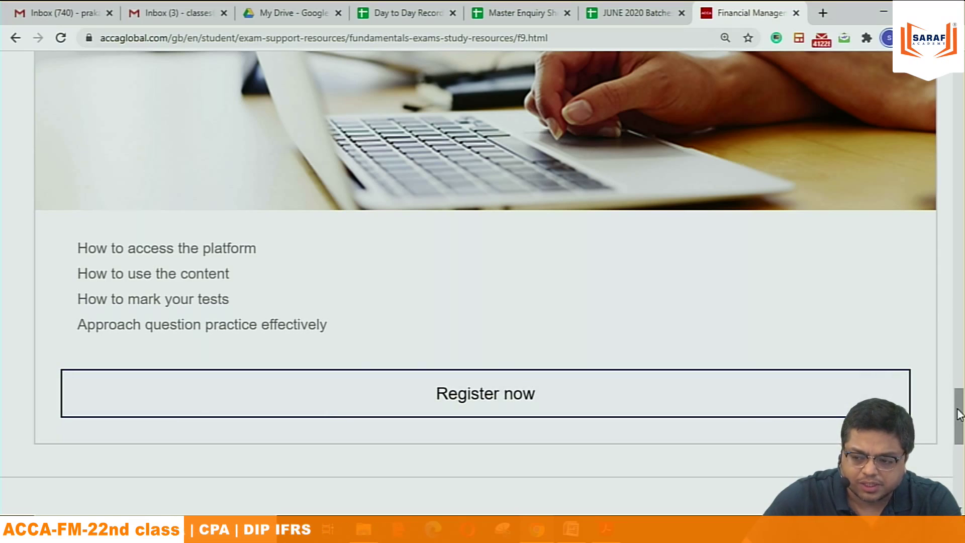
{"action": "mouse_move", "coordinate": [960, 415]}
{"action": "left_mouse_down"}
{"action": "mouse_move", "coordinate": [961, 356]}
{"action": "mouse_move", "coordinate": [962, 408]}
{"action": "left_mouse_up"}
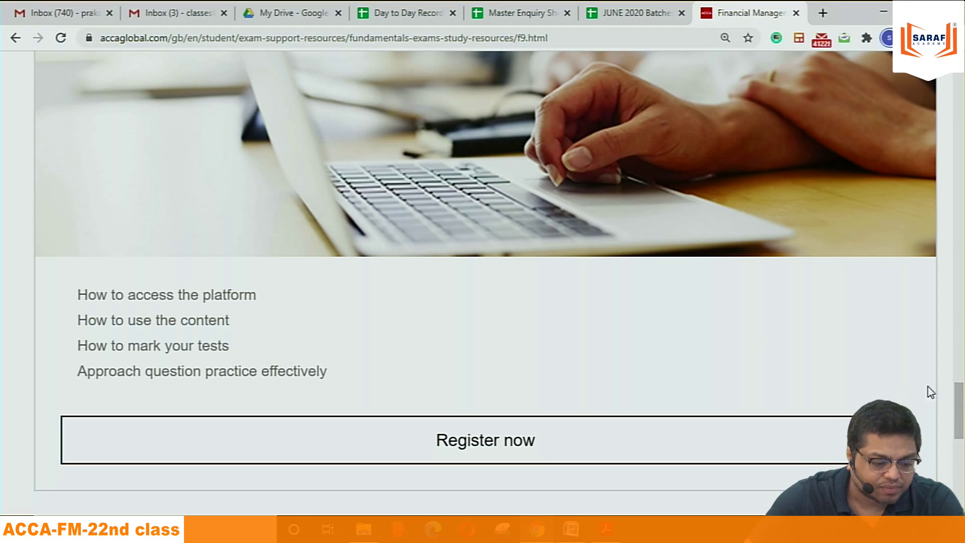
{"action": "left_click_drag", "start_coordinate": [958, 405], "coordinate": [959, 377]}
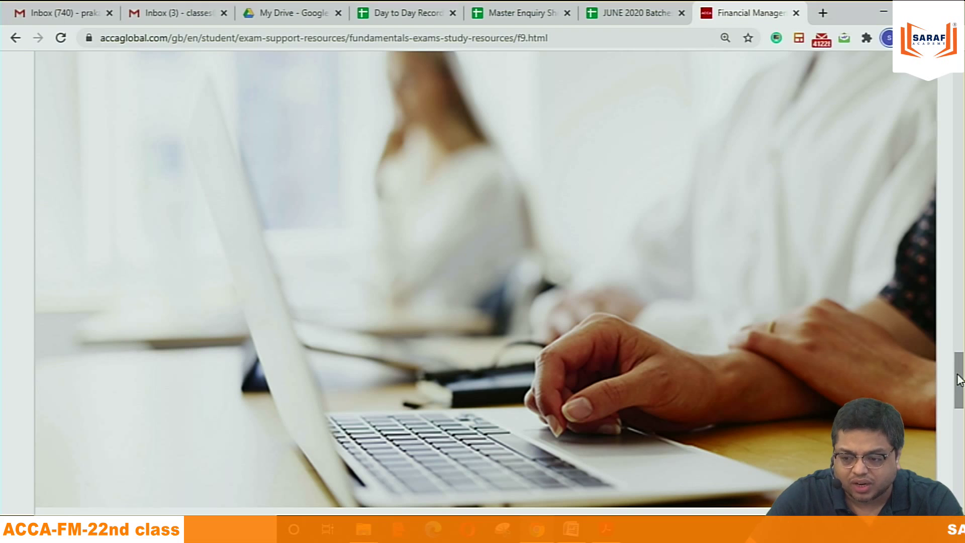
{"action": "left_click_drag", "start_coordinate": [959, 379], "coordinate": [960, 408]}
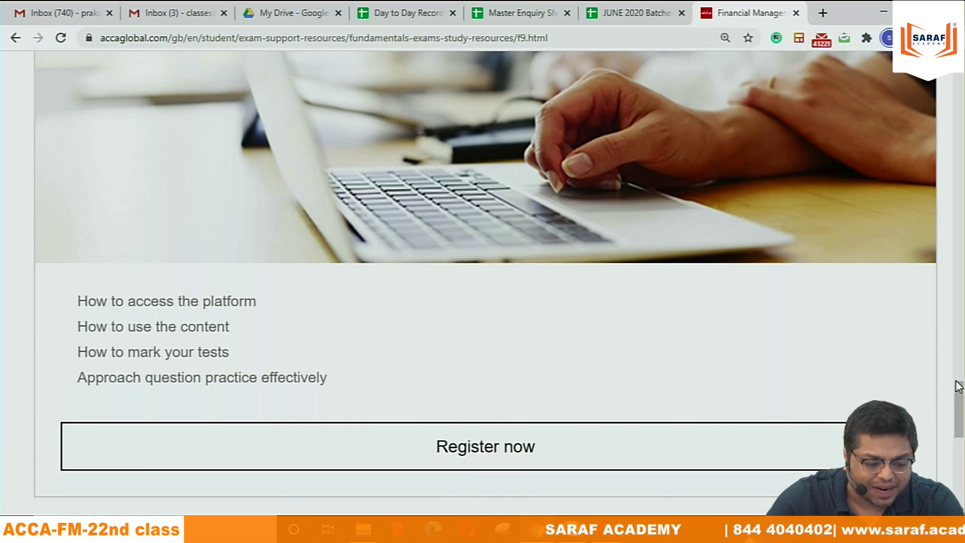
{"action": "left_click_drag", "start_coordinate": [959, 397], "coordinate": [959, 281]}
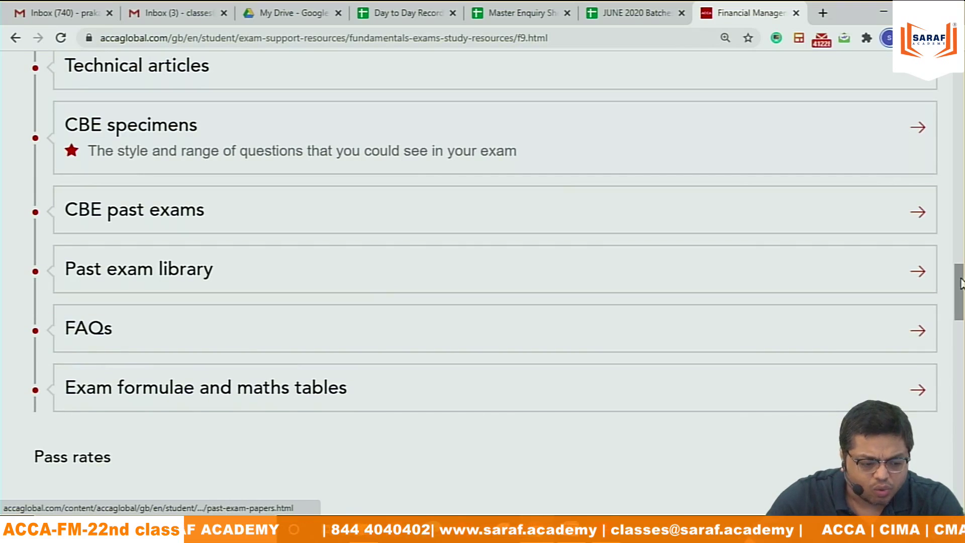
{"action": "scroll", "coordinate": [960, 279], "scroll_direction": "up", "scroll_amount": 6}
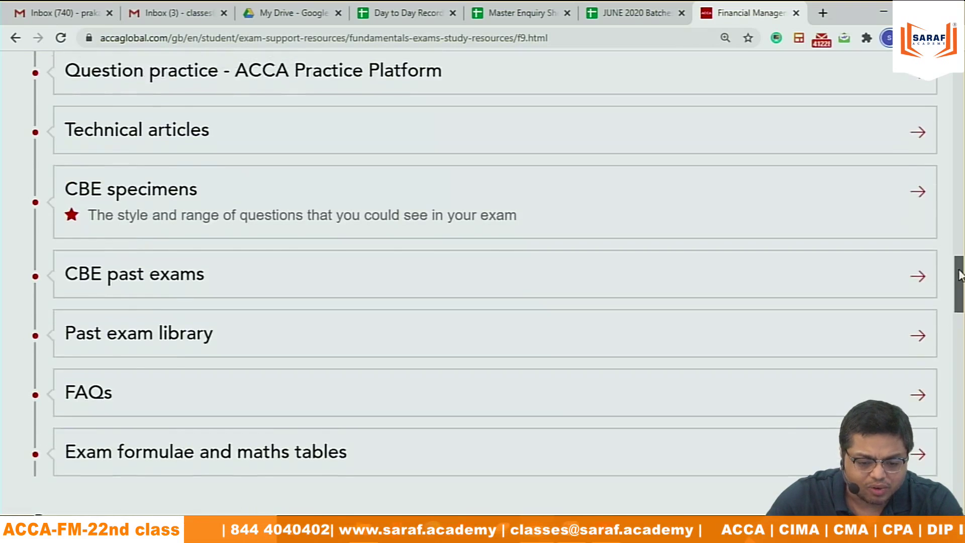
{"action": "scroll", "coordinate": [959, 276], "scroll_direction": "down", "scroll_amount": 3}
{"action": "scroll", "coordinate": [959, 277], "scroll_direction": "down", "scroll_amount": 2}
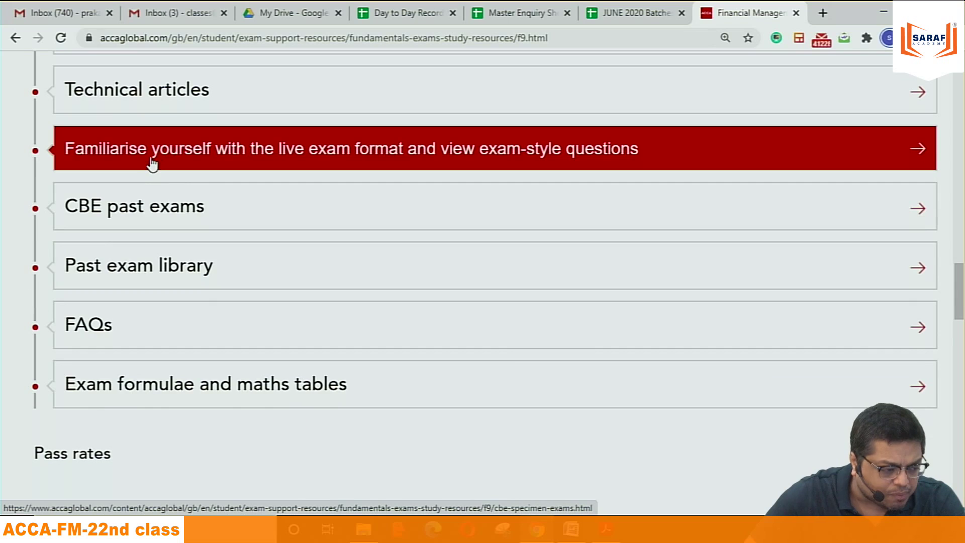
{"action": "left_click_drag", "start_coordinate": [961, 277], "coordinate": [961, 423]}
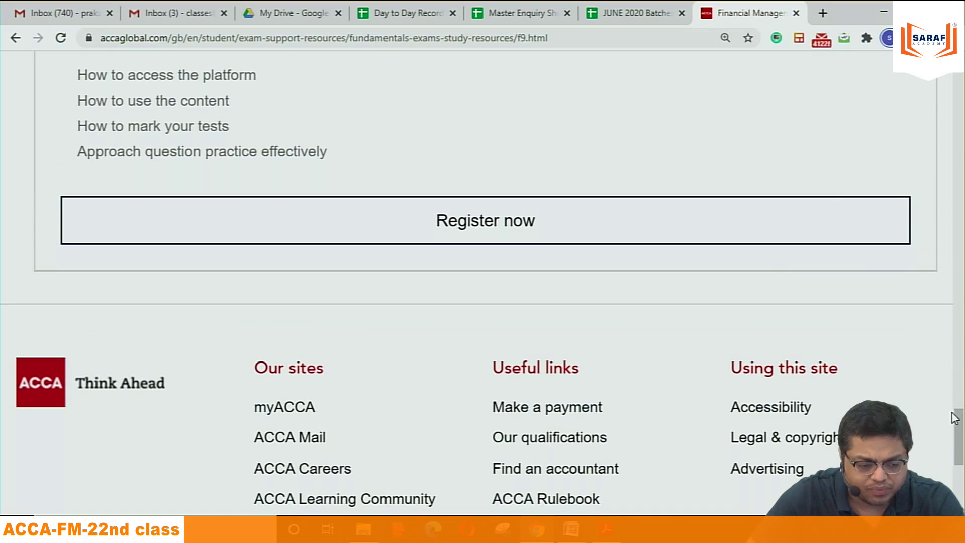
{"action": "left_click_drag", "start_coordinate": [959, 436], "coordinate": [961, 259]}
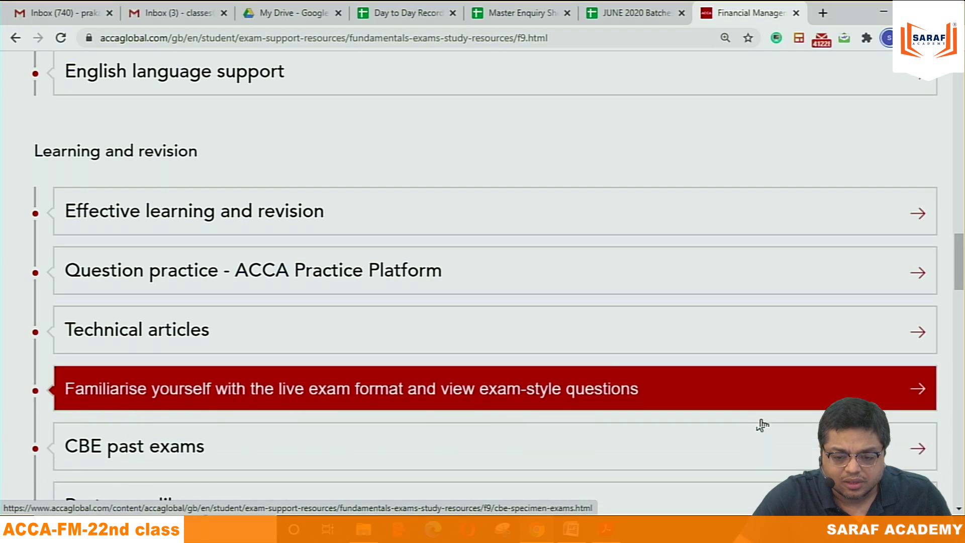
Step: Open the FM CBE specimens page and launch the 'Full specimen exam' from Resources
{"action": "left_click", "coordinate": [524, 409]}
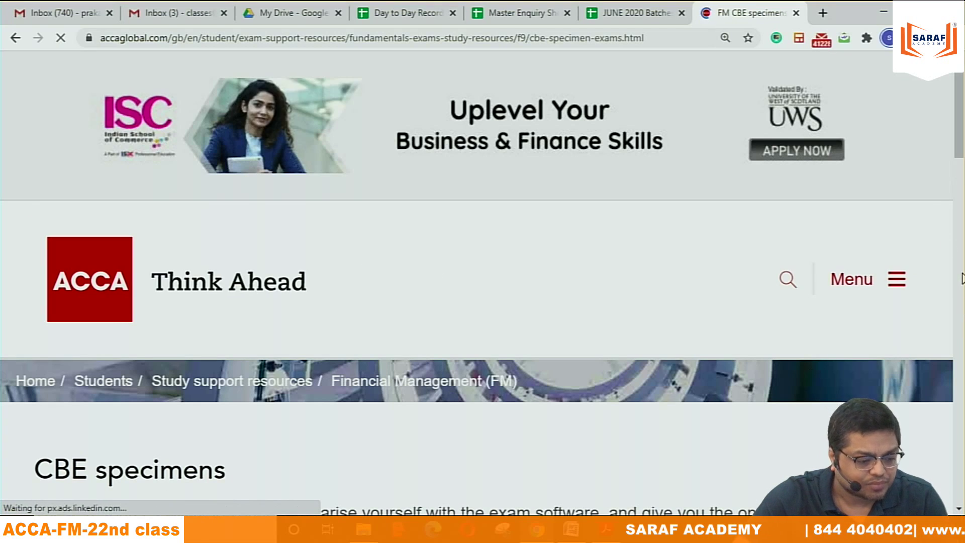
{"action": "left_click_drag", "start_coordinate": [960, 138], "coordinate": [962, 291]}
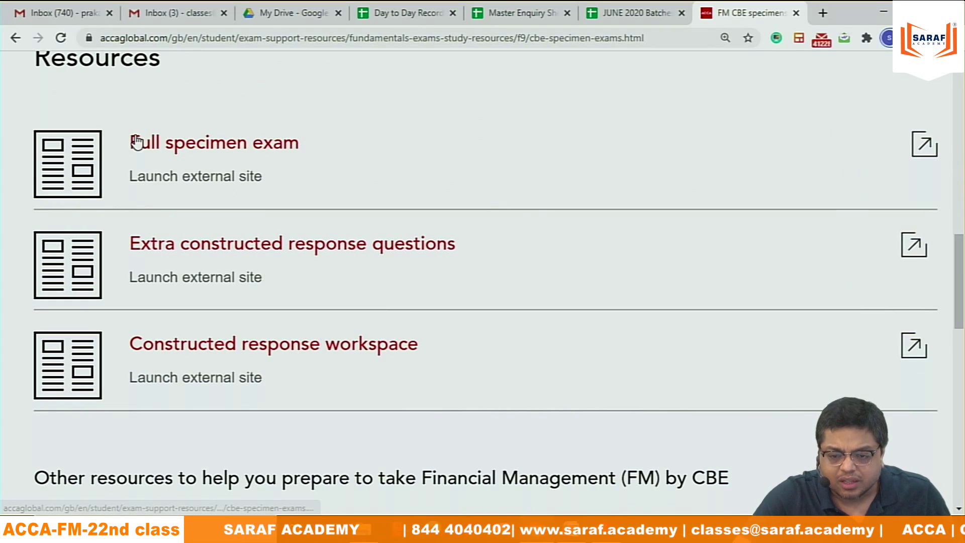
{"action": "left_click", "coordinate": [191, 146]}
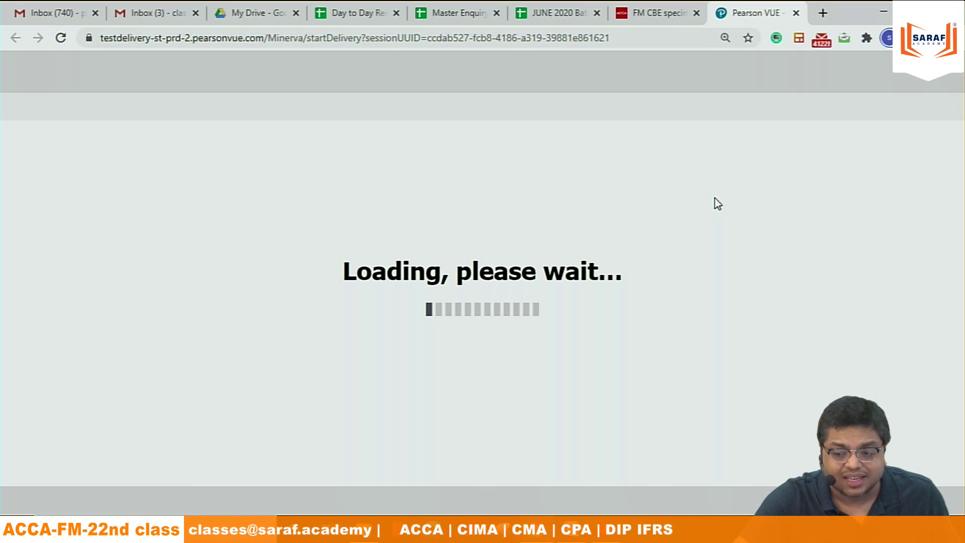
Step: Read through the Introduction and Instructions pages 1–4 until the Exam Summary appears
{"action": "left_click_drag", "start_coordinate": [962, 201], "coordinate": [962, 274]}
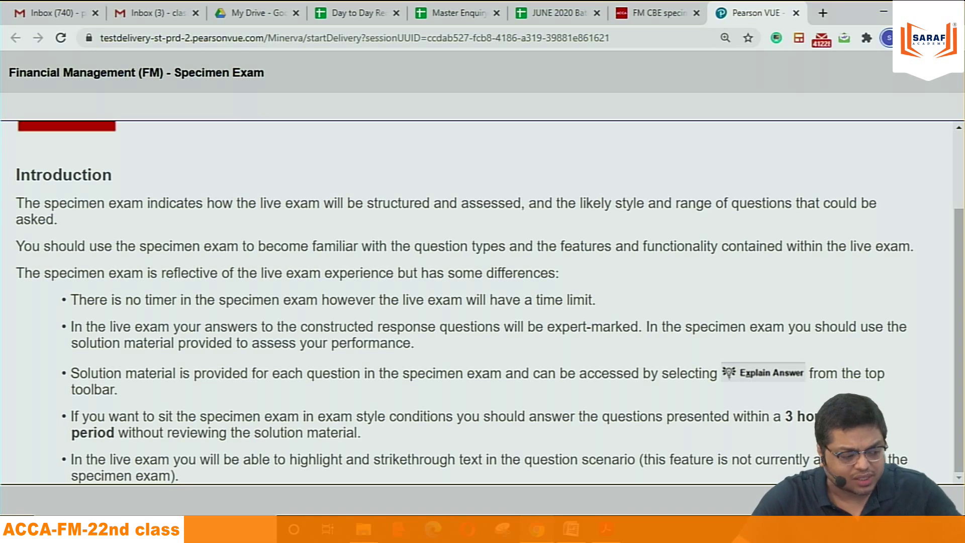
{"action": "left_click", "coordinate": [935, 500]}
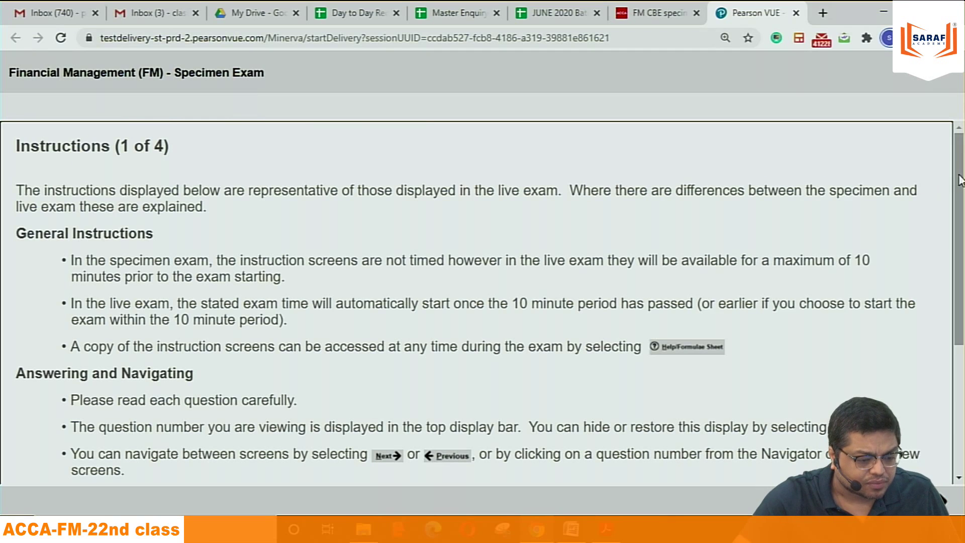
{"action": "left_click_drag", "start_coordinate": [960, 181], "coordinate": [960, 308]}
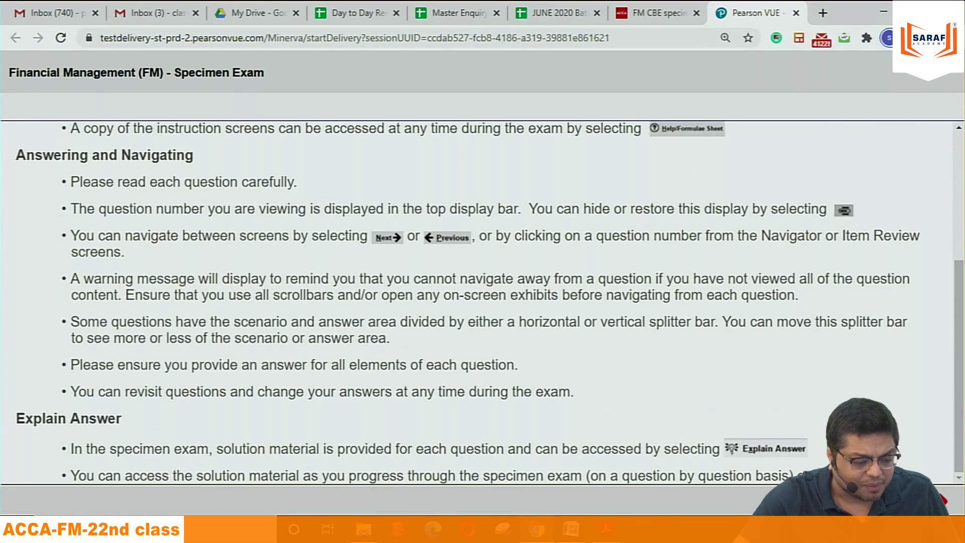
{"action": "key", "text": "alt+n"}
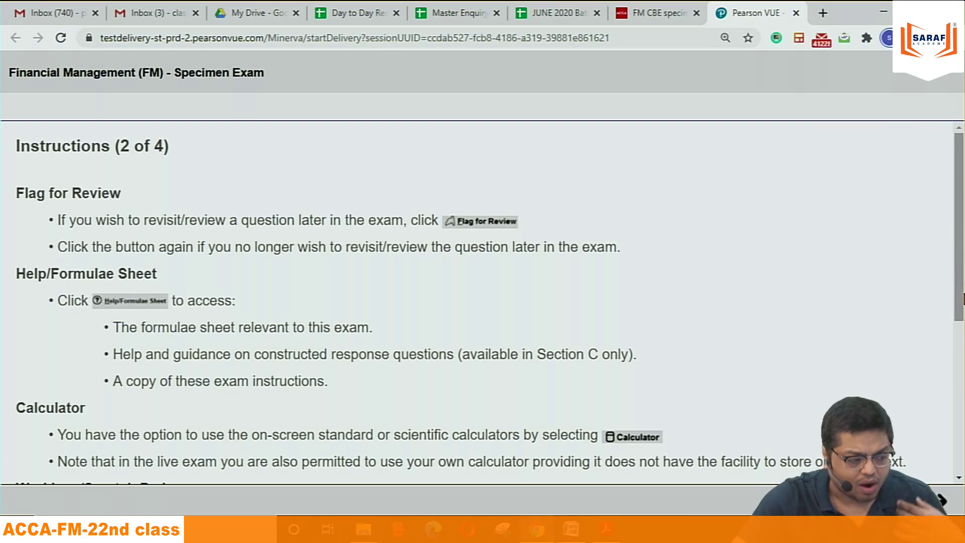
{"action": "left_click_drag", "start_coordinate": [961, 201], "coordinate": [961, 351]}
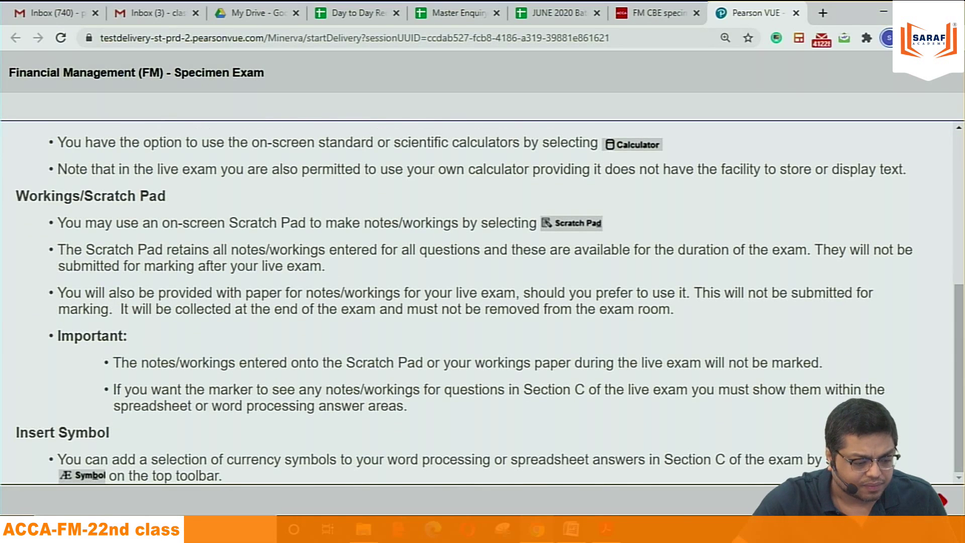
{"action": "key", "text": "alt+n"}
{"action": "left_click_drag", "start_coordinate": [960, 191], "coordinate": [959, 350]}
{"action": "key", "text": "alt+n"}
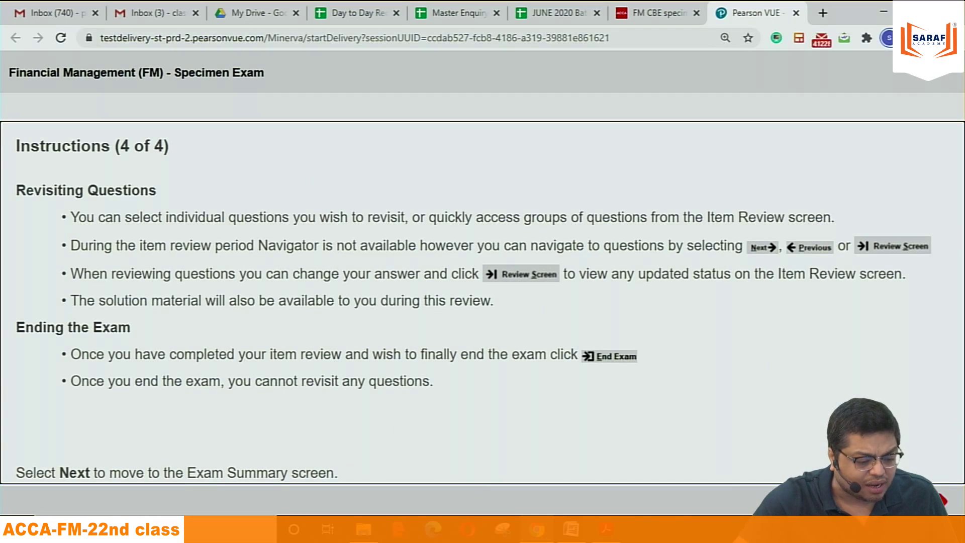
{"action": "key", "text": "alt+n"}
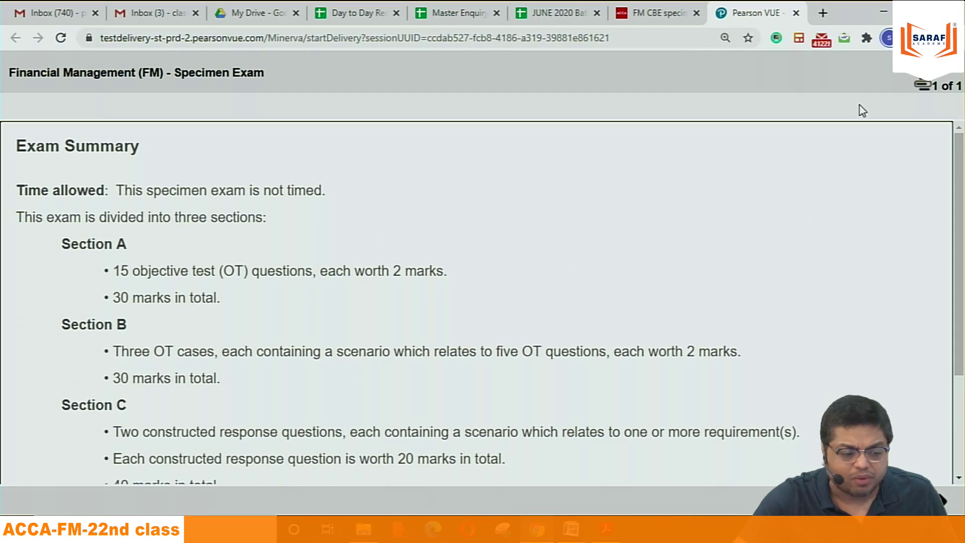
Step: Start the exam from the Exam Summary, answering Yes to 'Ready to begin?'
{"action": "left_click", "coordinate": [961, 190]}
{"action": "scroll", "coordinate": [961, 190], "scroll_direction": "down", "scroll_amount": 3}
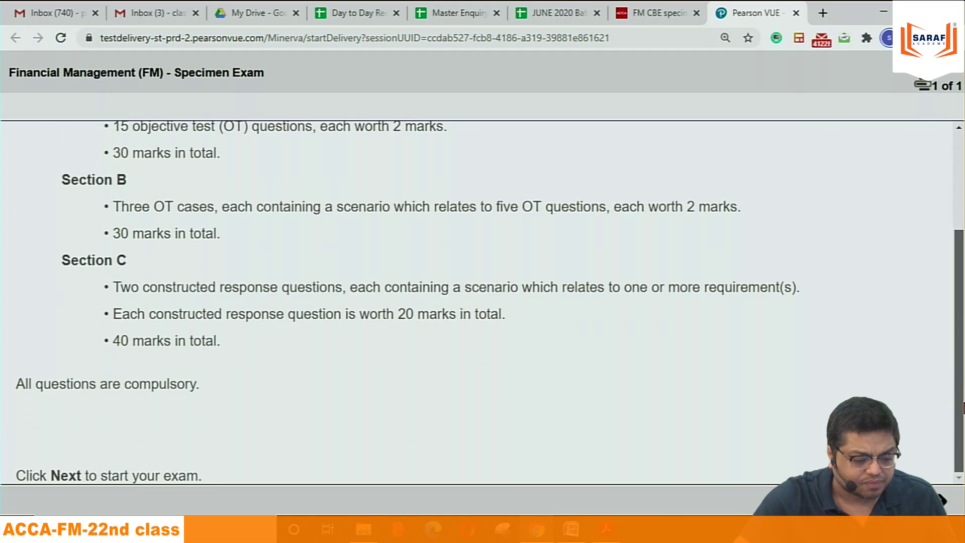
{"action": "key", "text": "alt+n"}
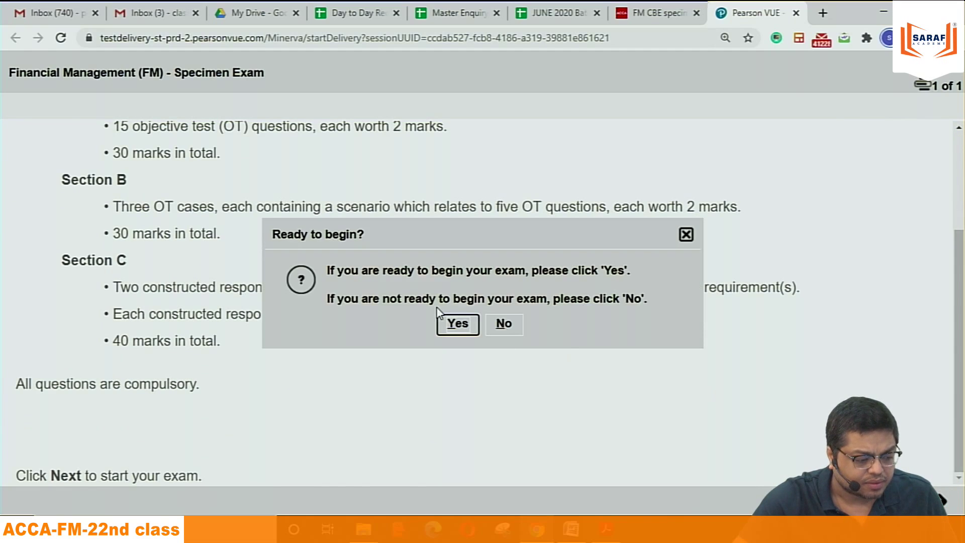
{"action": "left_click", "coordinate": [458, 324]}
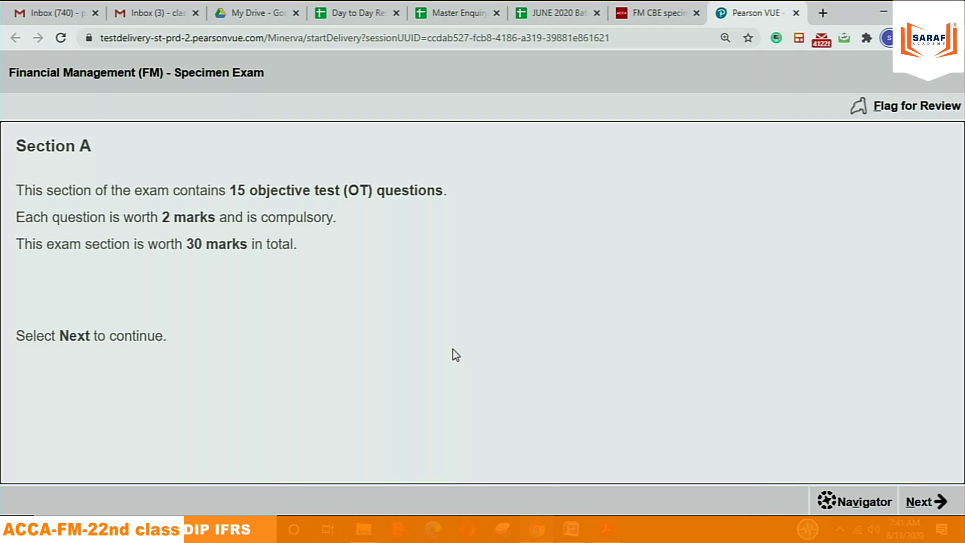
Step: Open the Navigator and scroll its list of Sections A–C down to Question 32
{"action": "left_click", "coordinate": [859, 506]}
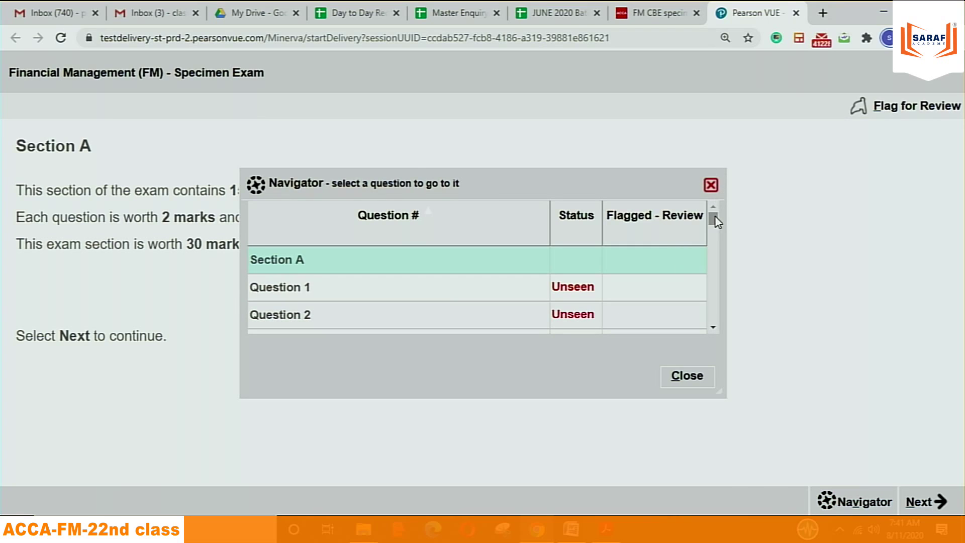
{"action": "left_click_drag", "start_coordinate": [714, 217], "coordinate": [711, 255]}
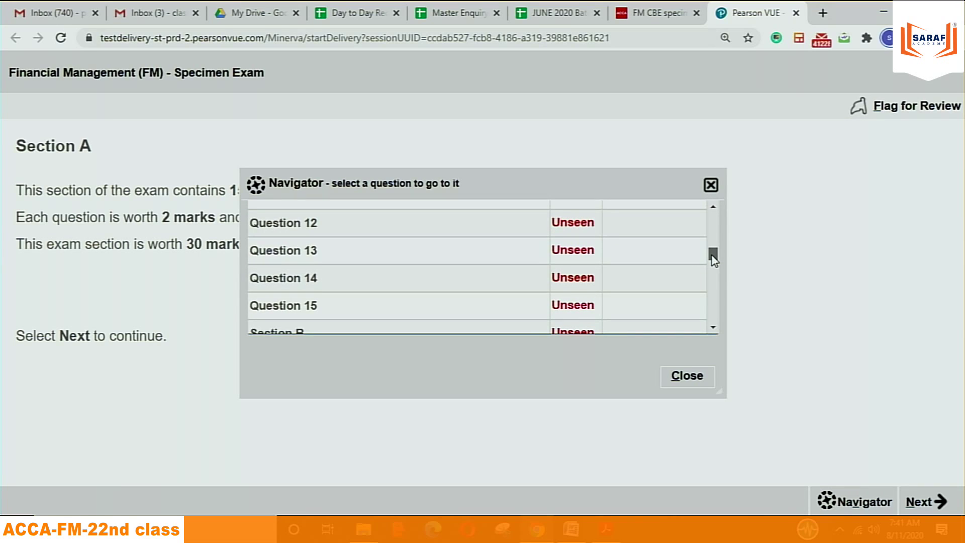
{"action": "left_click_drag", "start_coordinate": [713, 259], "coordinate": [713, 267]}
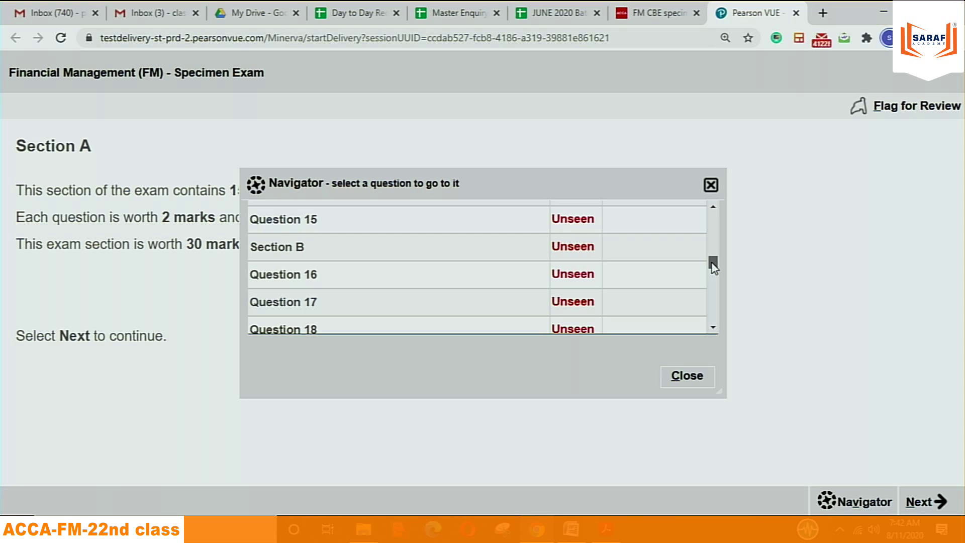
{"action": "left_click_drag", "start_coordinate": [713, 267], "coordinate": [715, 311]}
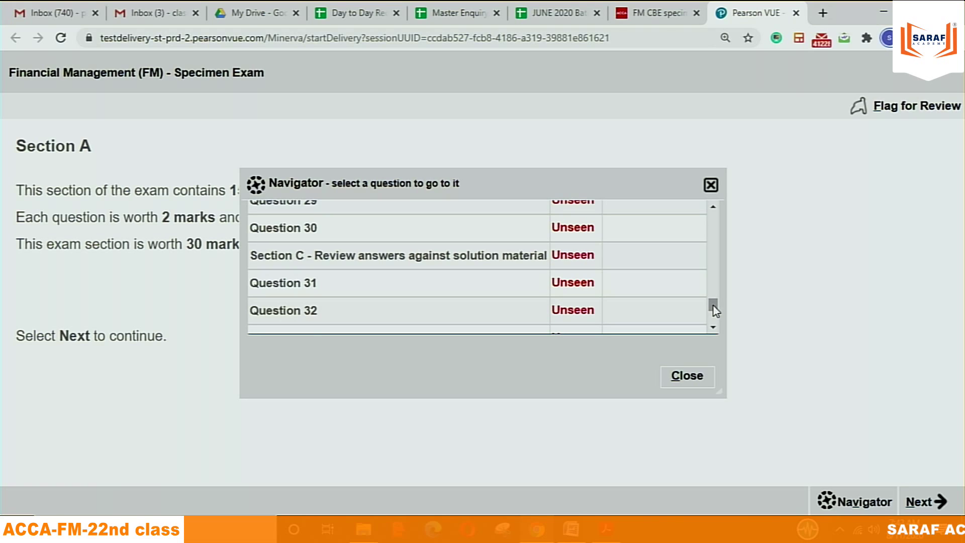
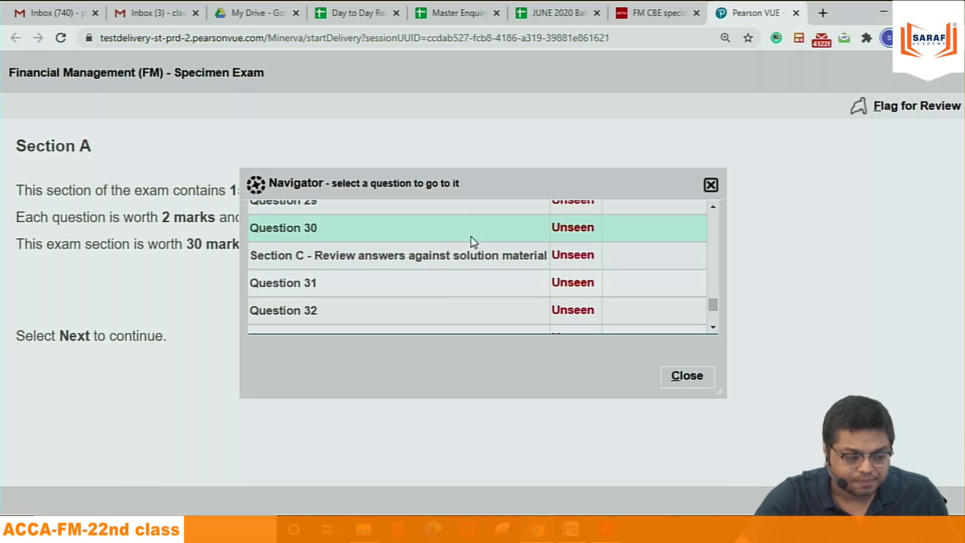
Step: Jump to the Section C instructions from the Navigator list
{"action": "left_click", "coordinate": [367, 258]}
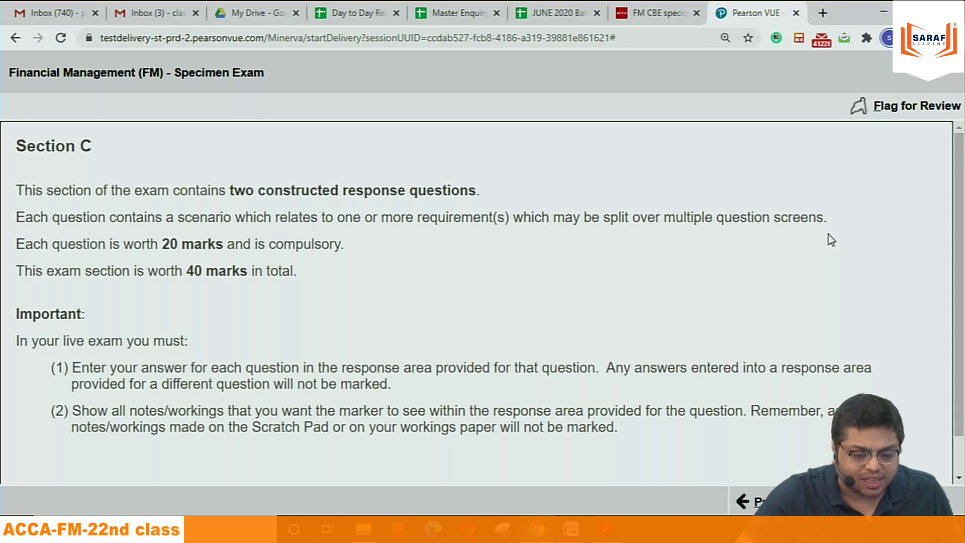
Step: Read to the end of the Section C instructions and move on to question 31
{"action": "scroll", "coordinate": [948, 181], "scroll_direction": "down", "scroll_amount": 1}
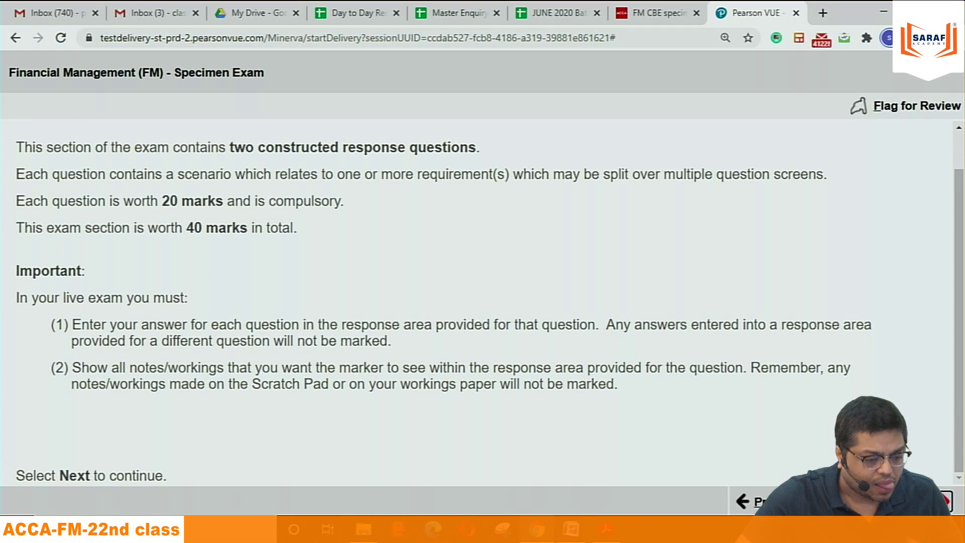
{"action": "key", "text": "alt+n"}
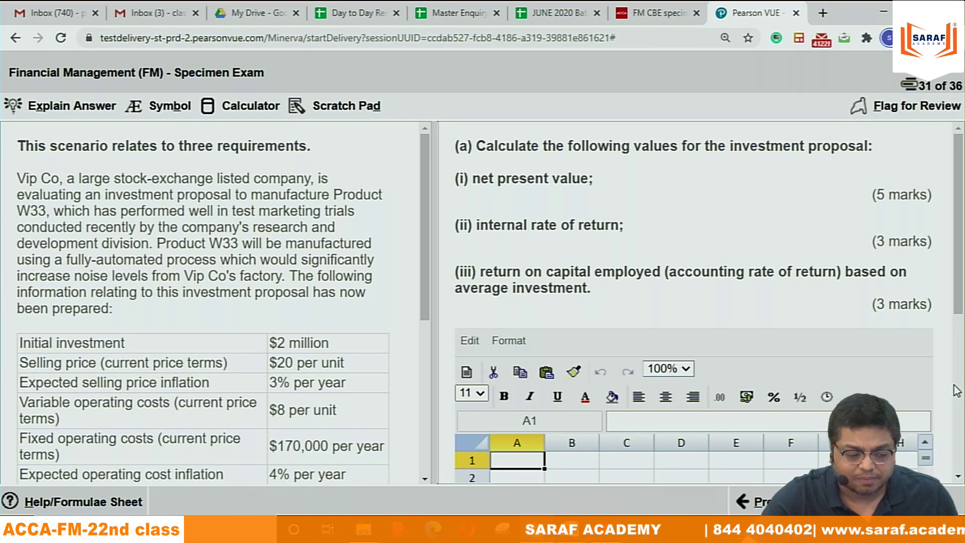
Step: Widen the Vip Co scenario pane so the question text is easier to read
{"action": "left_click_drag", "start_coordinate": [436, 245], "coordinate": [751, 244]}
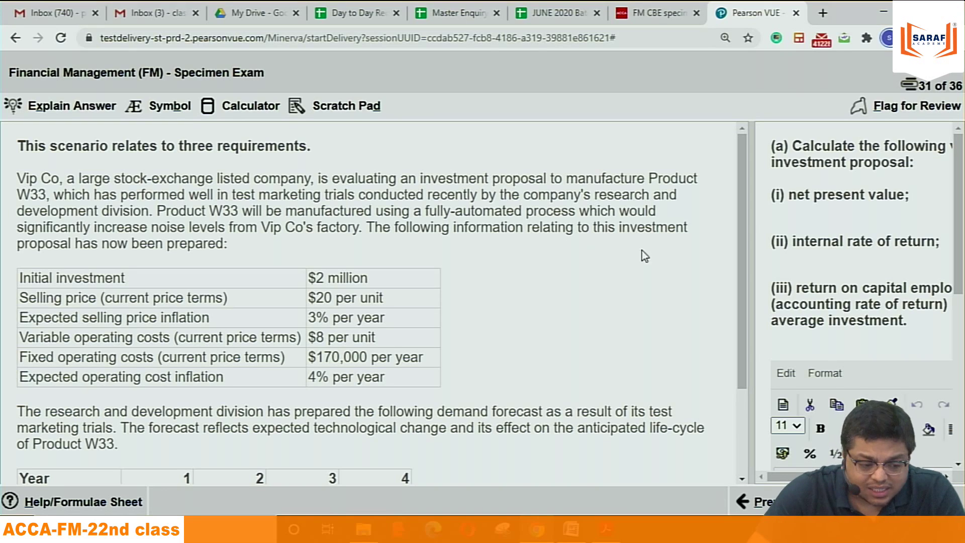
Step: Read through Vip Co's cost data table and four-year demand forecast
{"action": "left_click_drag", "start_coordinate": [740, 227], "coordinate": [745, 299]}
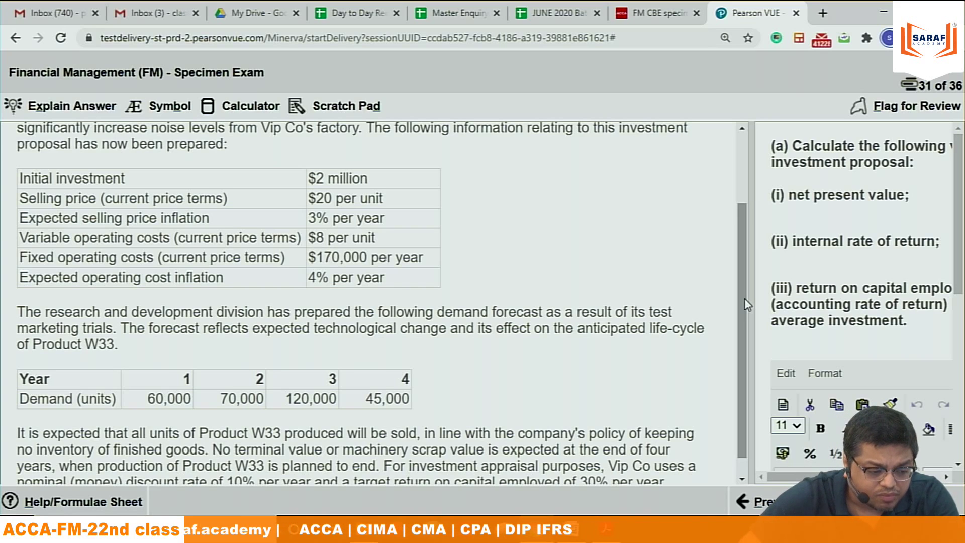
{"action": "scroll", "coordinate": [747, 304], "scroll_direction": "down", "scroll_amount": 1}
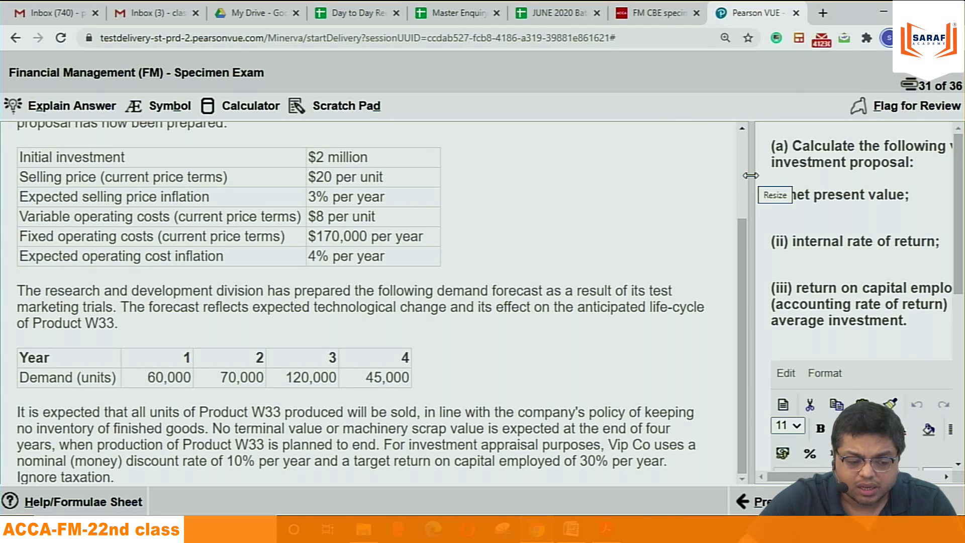
Step: Narrow the question text so the blank answer spreadsheet fills most of the screen
{"action": "left_click_drag", "start_coordinate": [751, 175], "coordinate": [409, 188]}
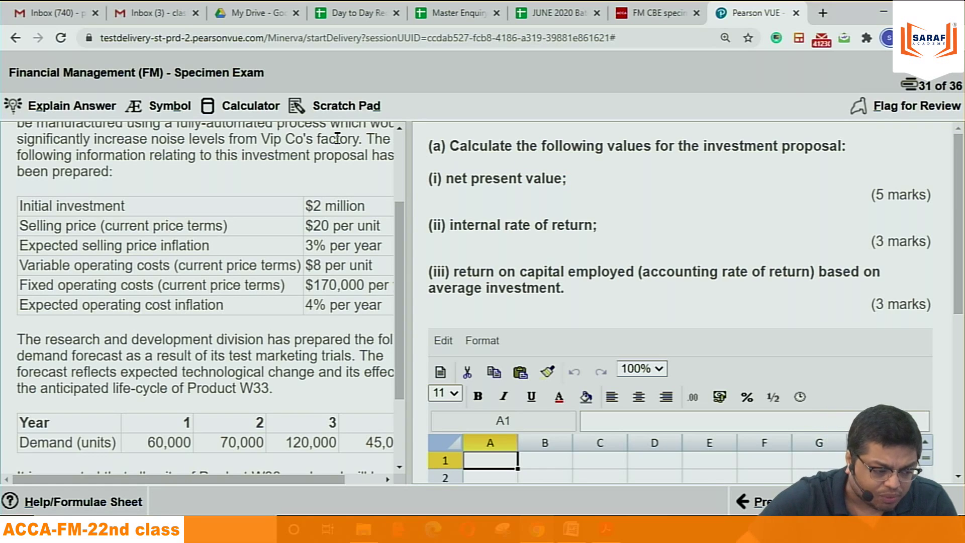
{"action": "left_click_drag", "start_coordinate": [407, 228], "coordinate": [217, 228]}
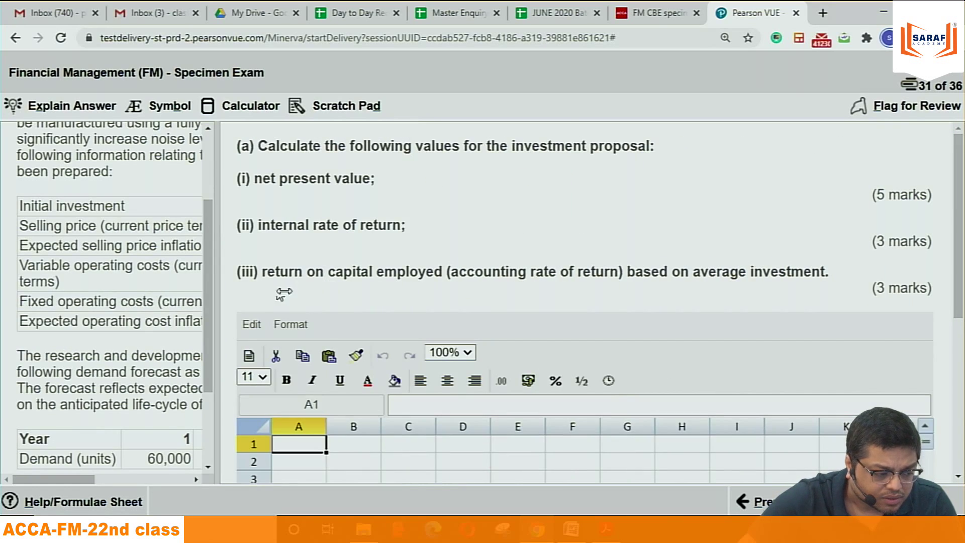
{"action": "left_click_drag", "start_coordinate": [955, 277], "coordinate": [960, 406]}
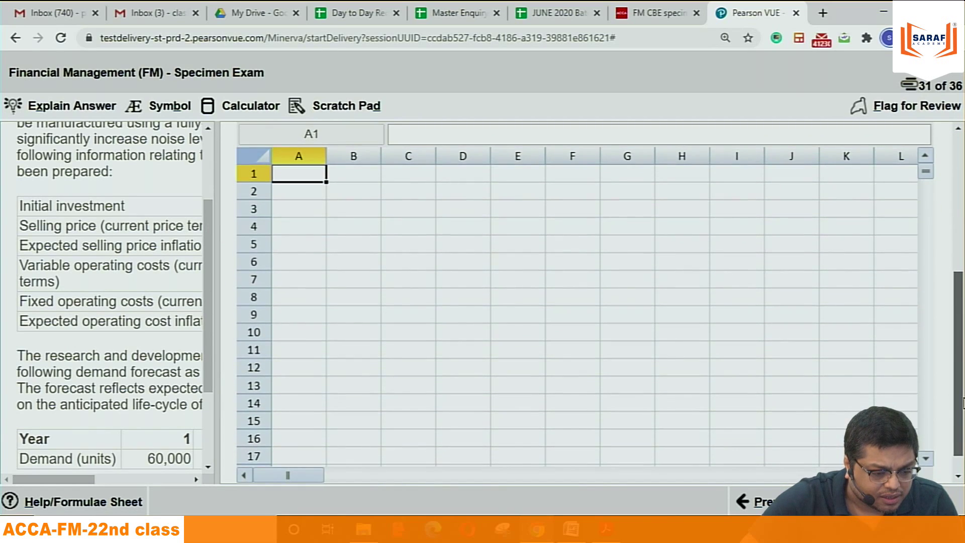
Step: Enter the units label 000's in cell E1 of the answer spreadsheet
{"action": "left_click", "coordinate": [520, 181]}
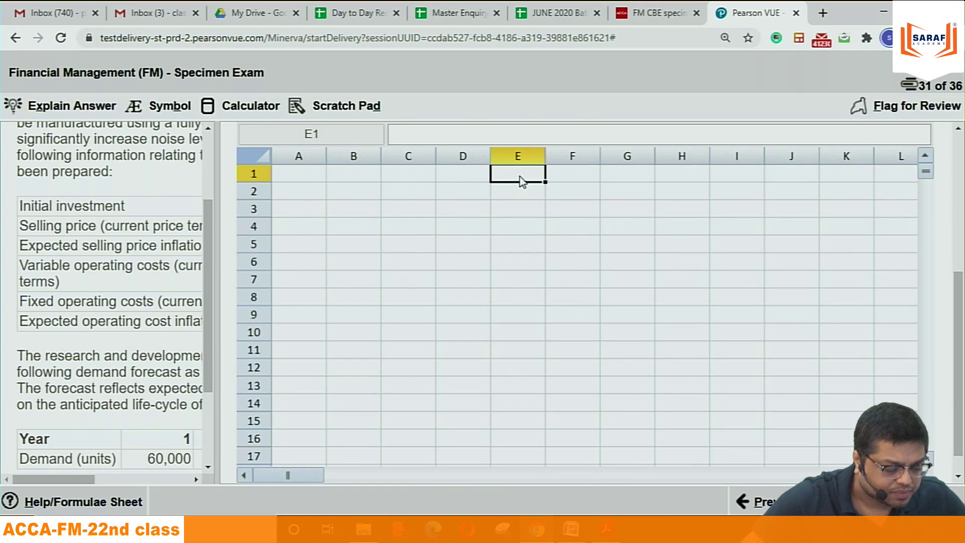
{"action": "type", "text": "000's"}
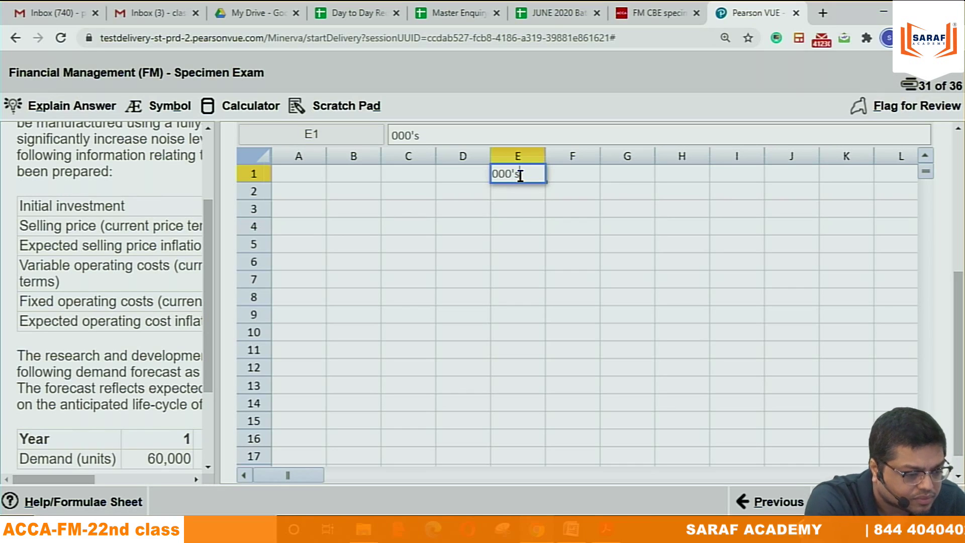
{"action": "left_click", "coordinate": [515, 209]}
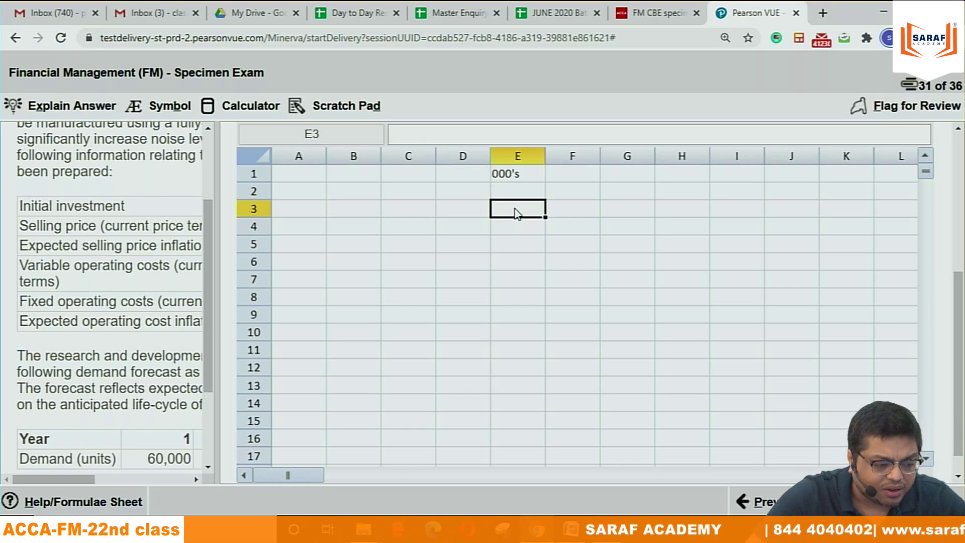
{"action": "left_click_drag", "start_coordinate": [958, 291], "coordinate": [958, 221]}
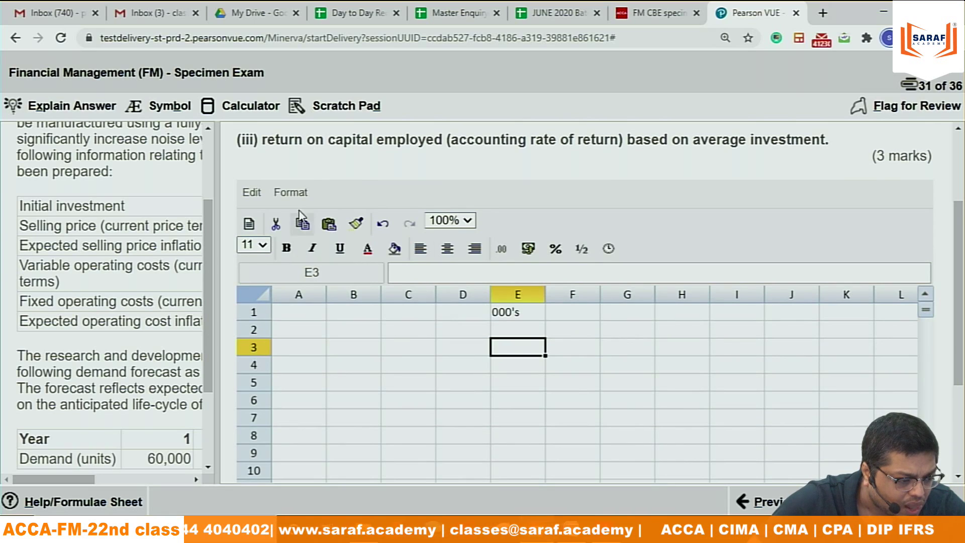
Step: Look through the Format and Edit menus for available cell commands
{"action": "left_click", "coordinate": [291, 192]}
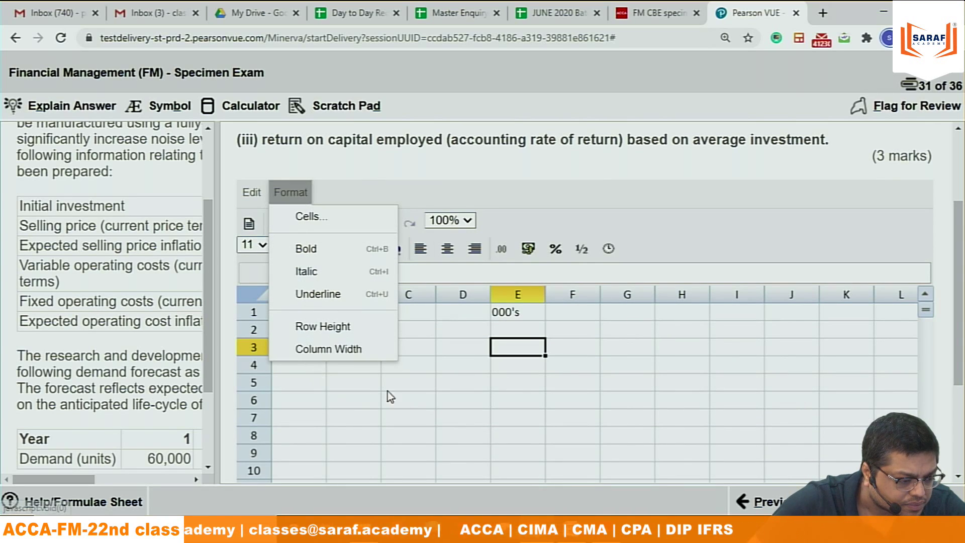
{"action": "left_click", "coordinate": [410, 389]}
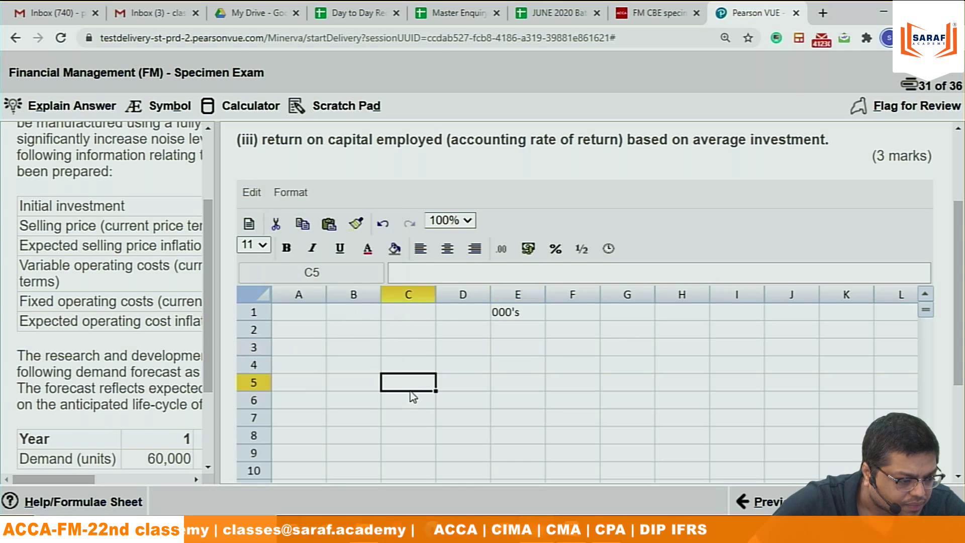
{"action": "left_click", "coordinate": [252, 192]}
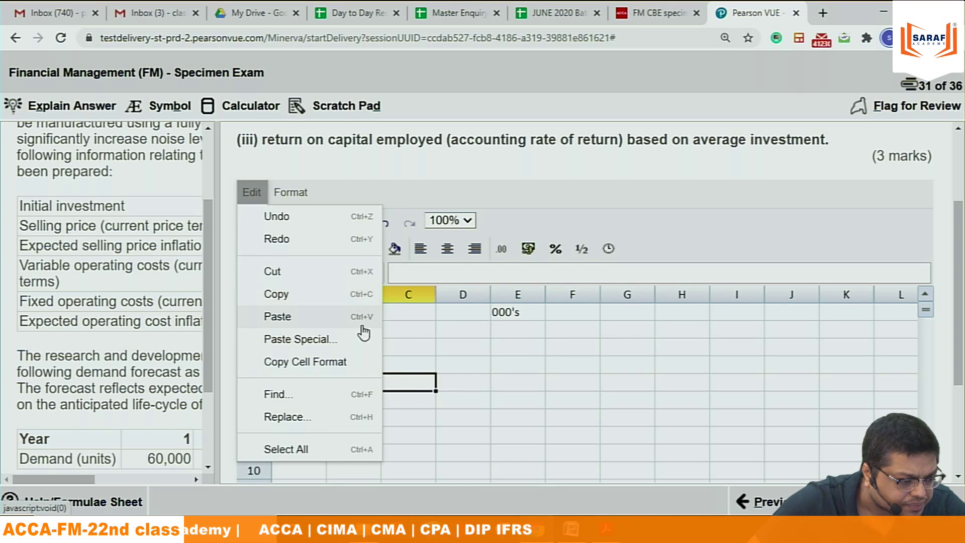
{"action": "left_click", "coordinate": [503, 350]}
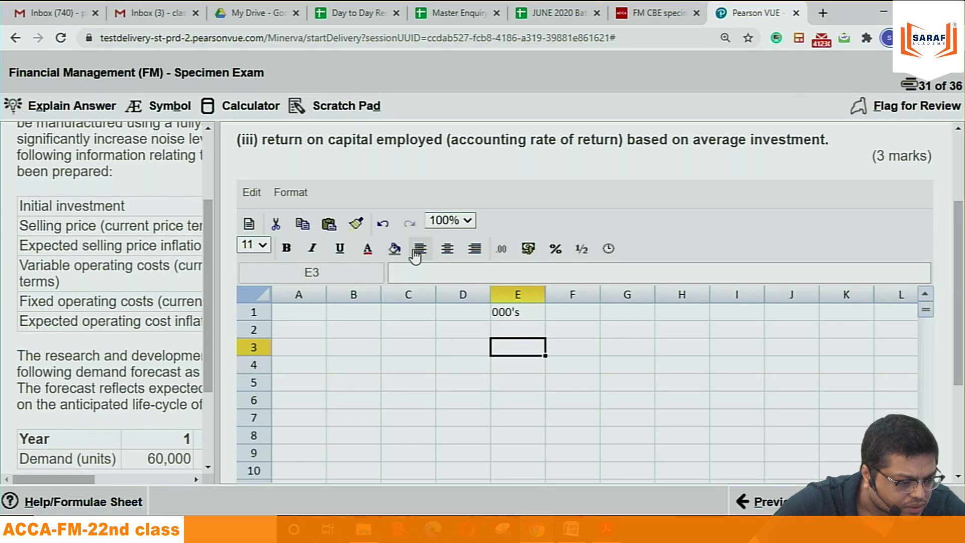
Step: Check the currency format list, then bring up the $, €, £, ¥, ₽ symbol picker
{"action": "left_click", "coordinate": [532, 250]}
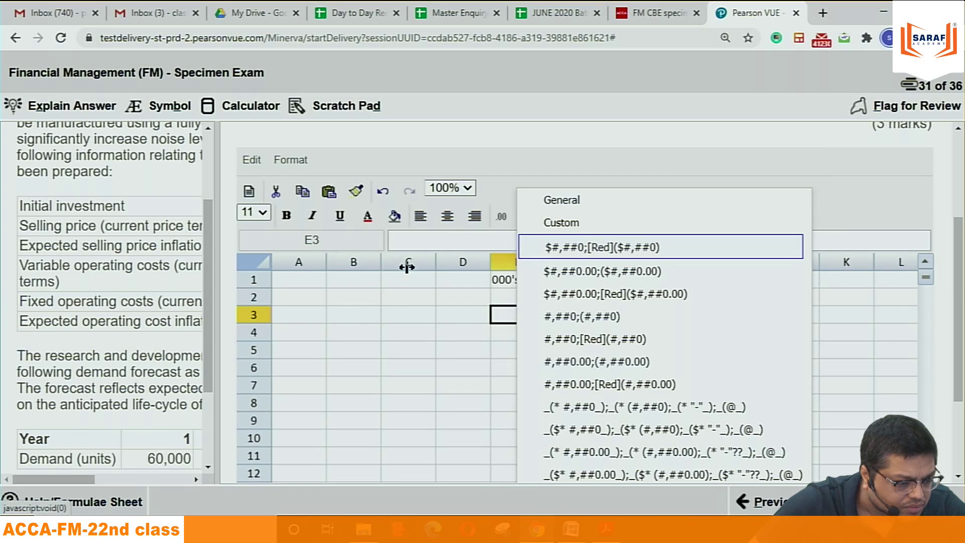
{"action": "left_click", "coordinate": [342, 316]}
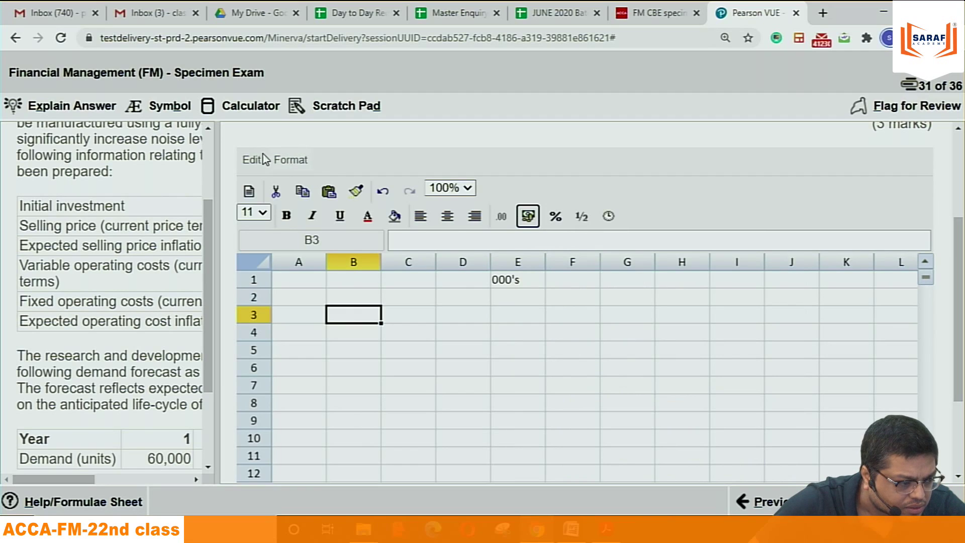
{"action": "left_click", "coordinate": [173, 105]}
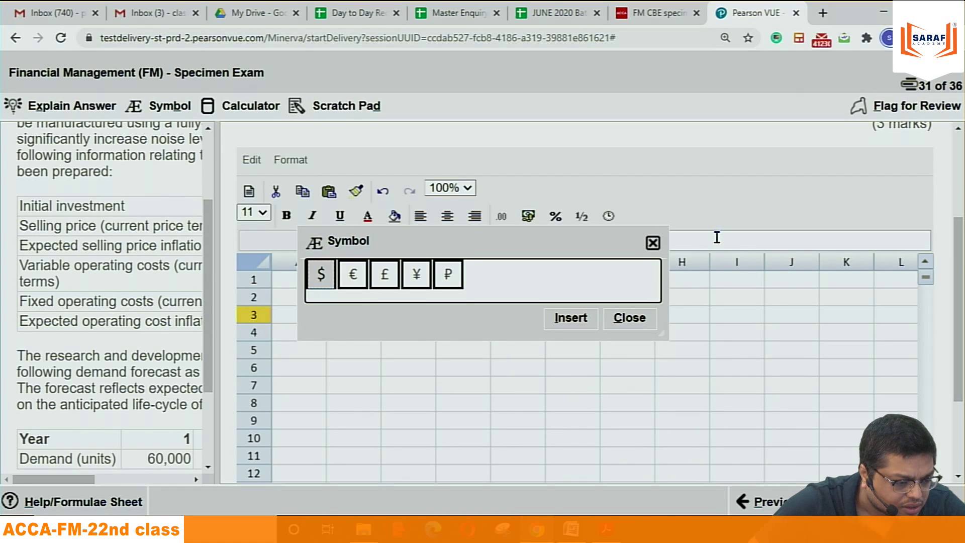
Step: Insert a dollar sign into E1 so the heading reads $000's
{"action": "left_click", "coordinate": [651, 251]}
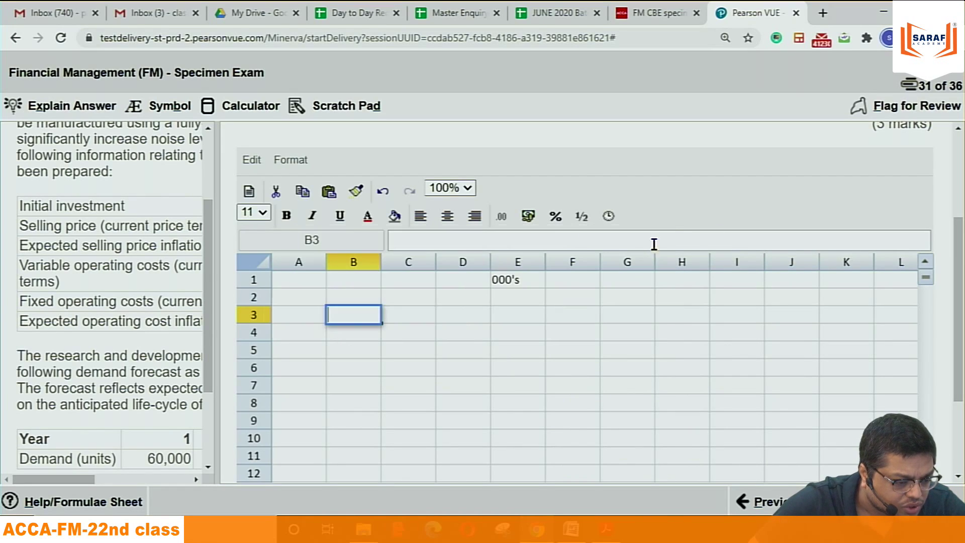
{"action": "left_click", "coordinate": [497, 281]}
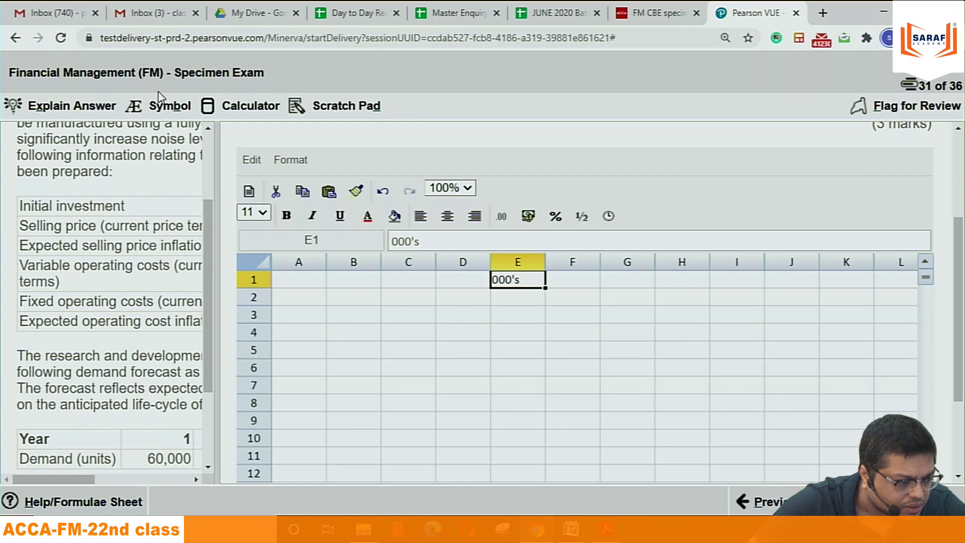
{"action": "left_click", "coordinate": [169, 107]}
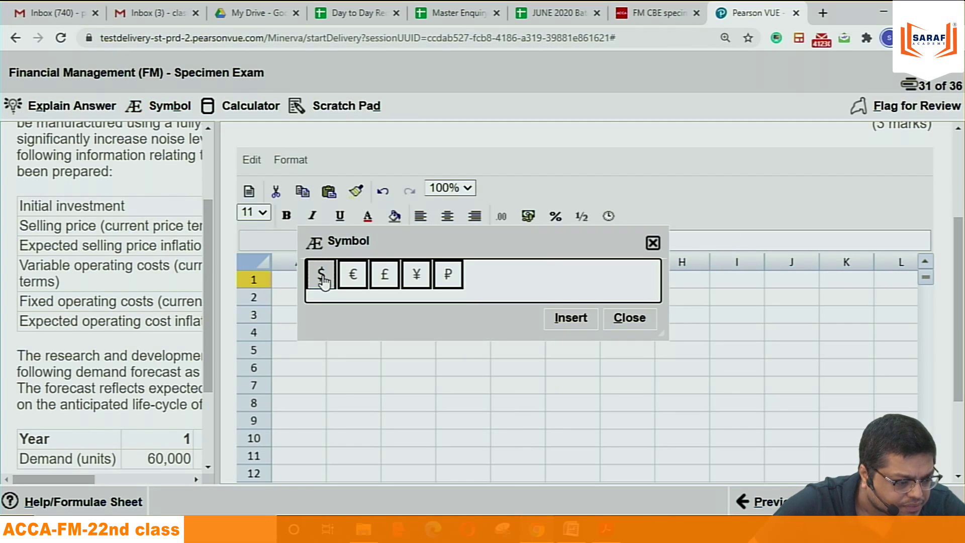
{"action": "left_click", "coordinate": [557, 321]}
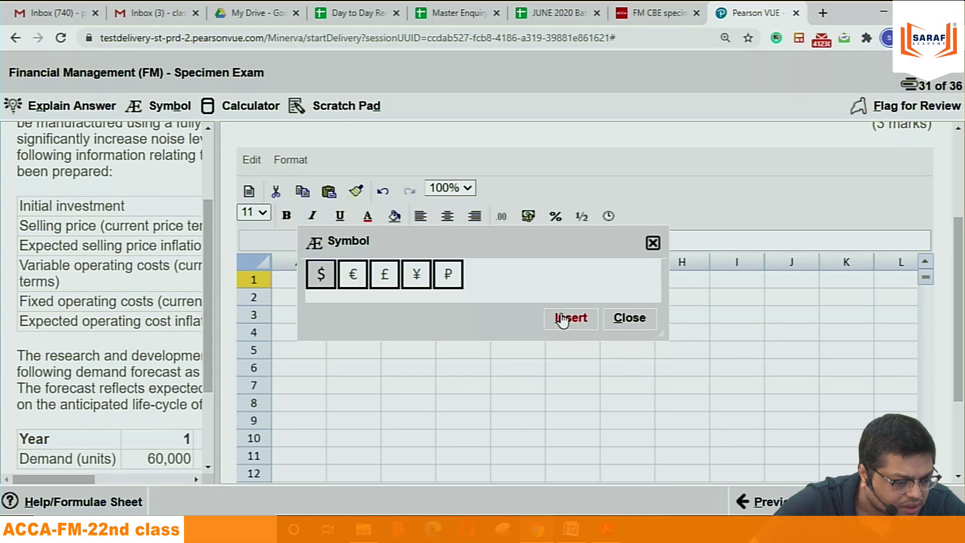
{"action": "left_click", "coordinate": [652, 243]}
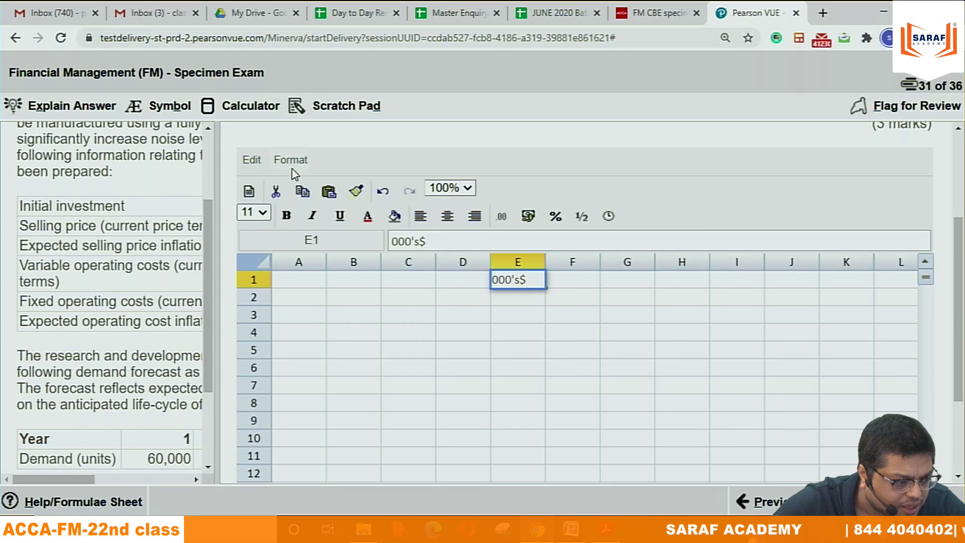
{"action": "left_click", "coordinate": [170, 106]}
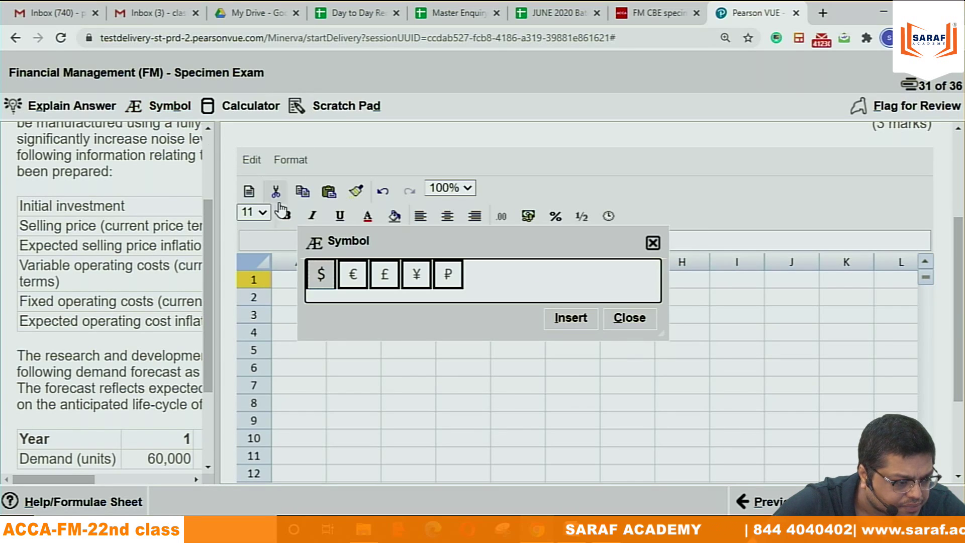
{"action": "left_click", "coordinate": [566, 319]}
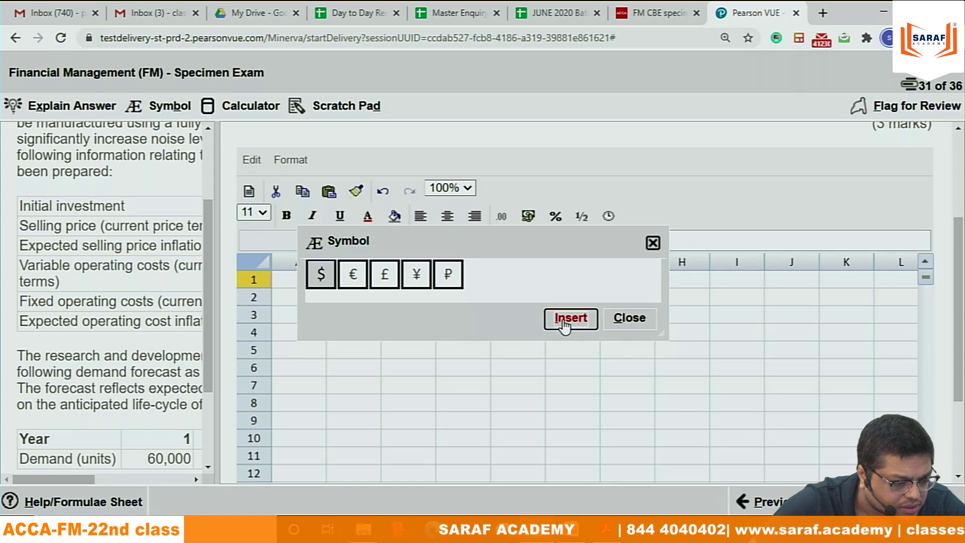
{"action": "left_click", "coordinate": [652, 243]}
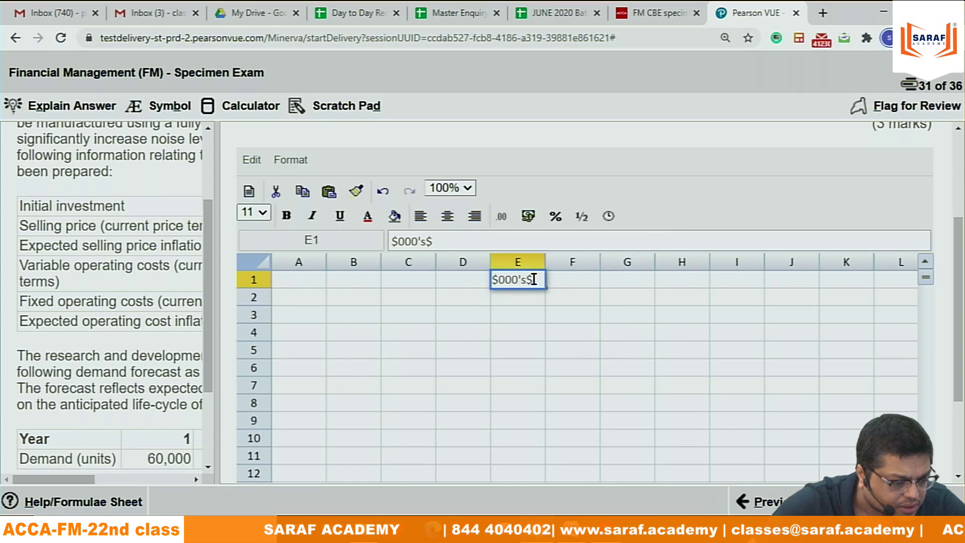
{"action": "key", "text": "BackSpace"}
{"action": "left_click", "coordinate": [526, 299]}
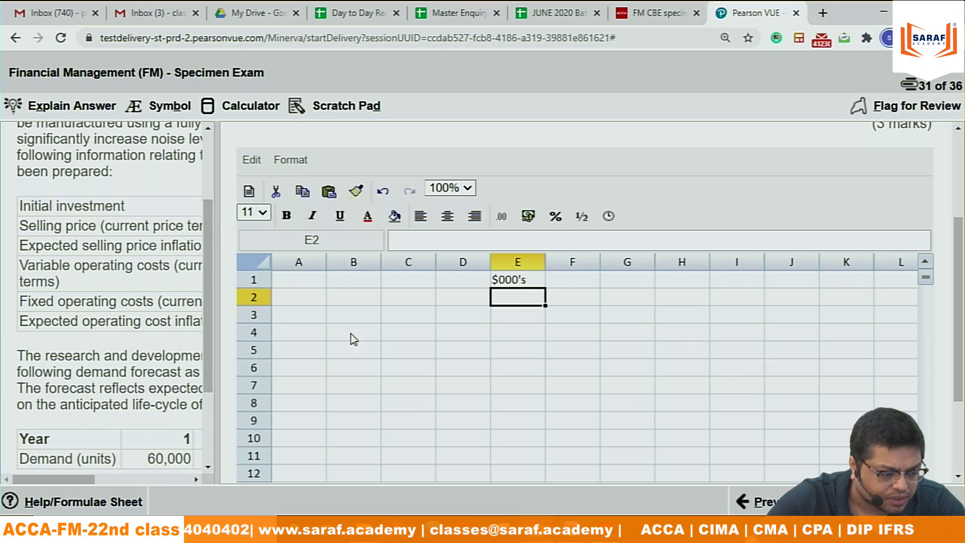
Step: Title cell B3 'Calculation of cash flows'
{"action": "left_click", "coordinate": [364, 319]}
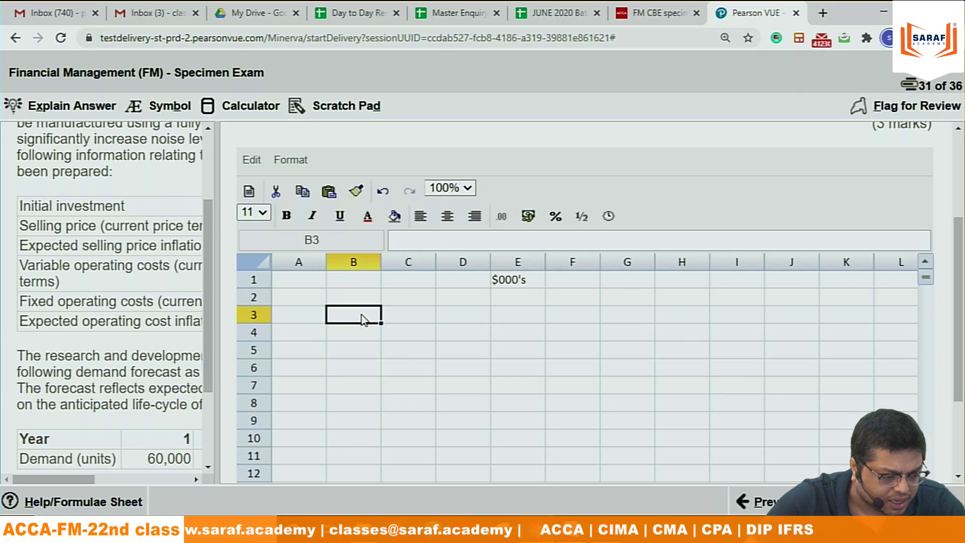
{"action": "type", "text": "Ca"}
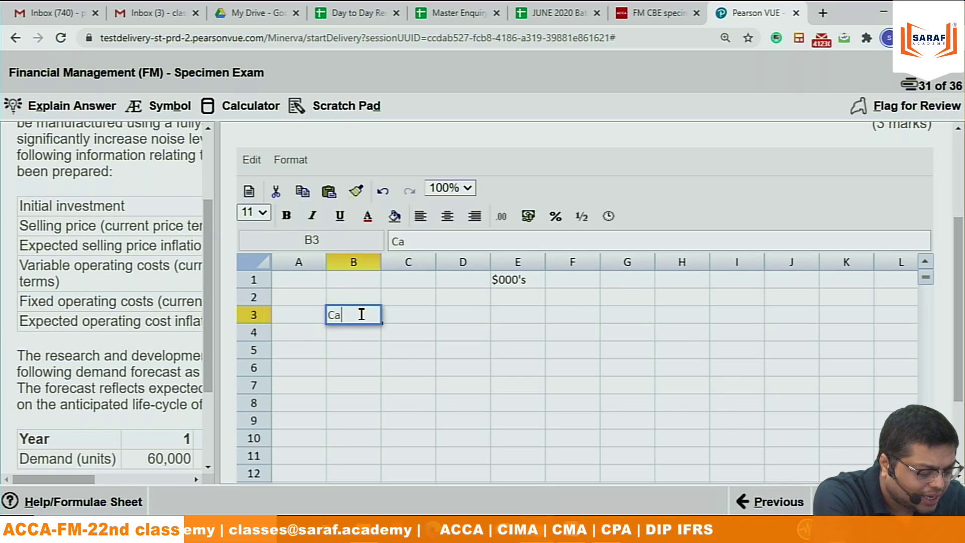
{"action": "type", "text": "lcula"}
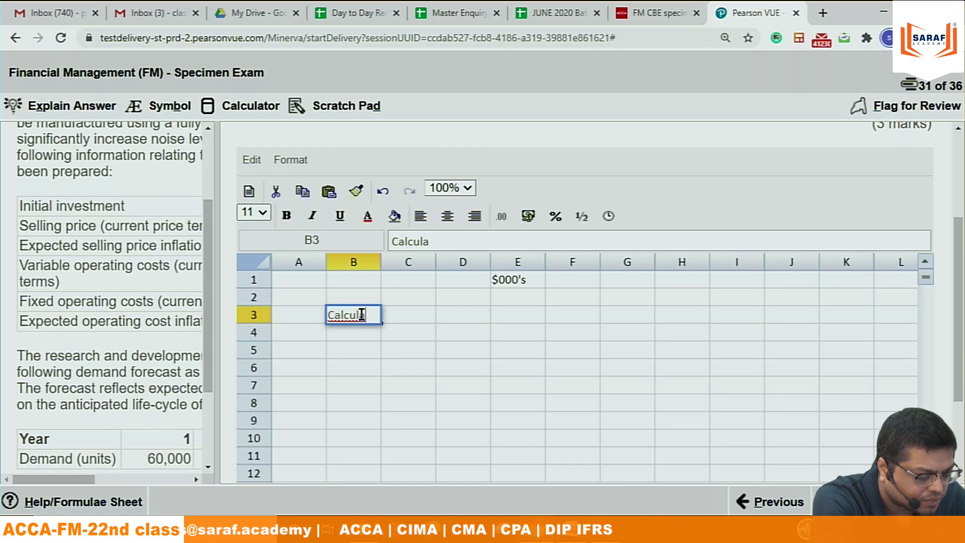
{"action": "type", "text": "tion of c"}
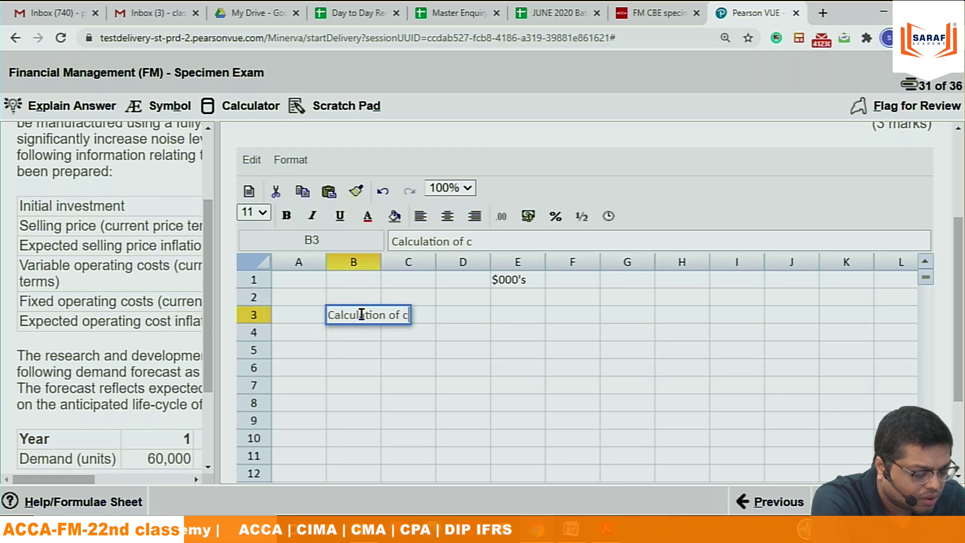
{"action": "type", "text": "ash flows"}
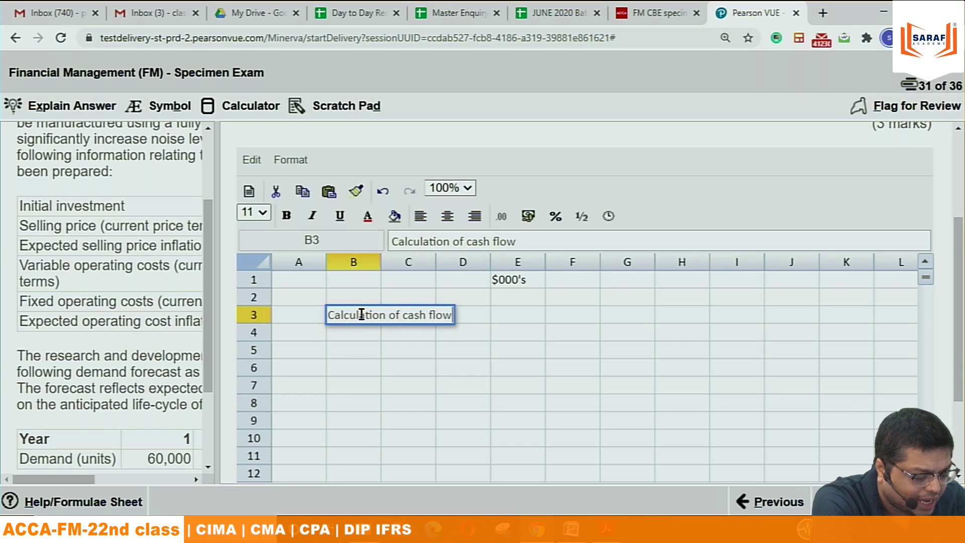
{"action": "left_click", "coordinate": [358, 392]}
Step: Widen the question text to review the demand forecast table
{"action": "left_click_drag", "start_coordinate": [216, 193], "coordinate": [652, 194]}
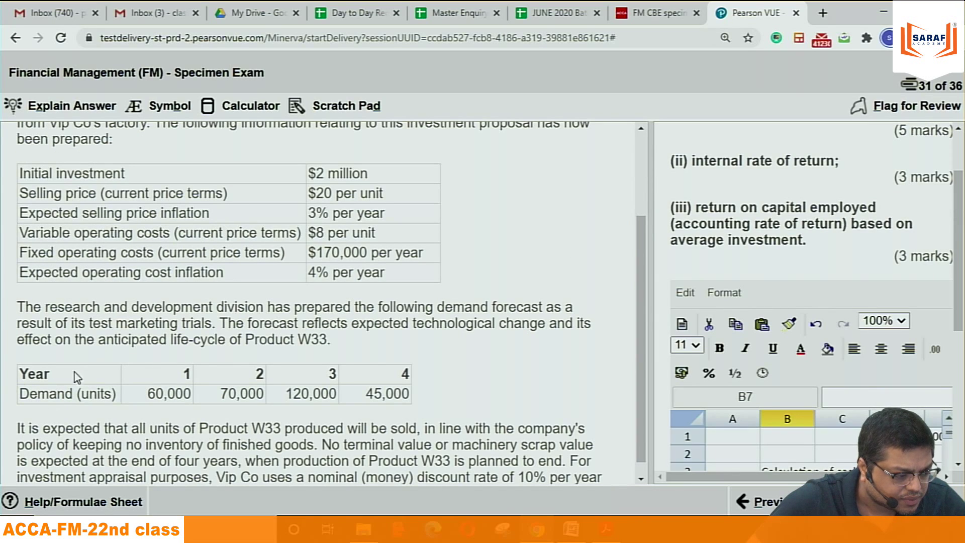
{"action": "left_click_drag", "start_coordinate": [28, 373], "coordinate": [212, 404]}
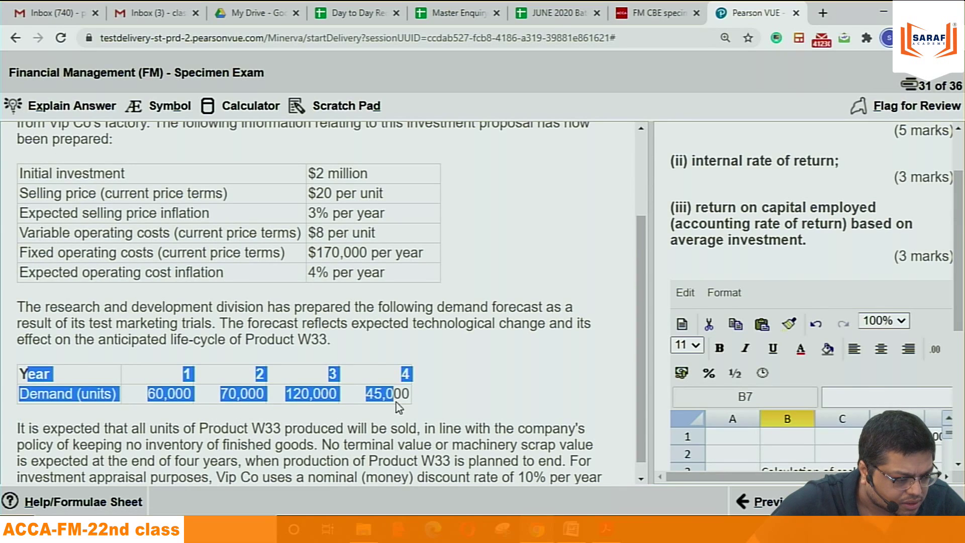
{"action": "mouse_move", "coordinate": [412, 398]}
{"action": "left_mouse_down"}
{"action": "mouse_move", "coordinate": [25, 375]}
{"action": "mouse_move", "coordinate": [95, 395]}
{"action": "mouse_move", "coordinate": [400, 401]}
{"action": "left_mouse_up"}
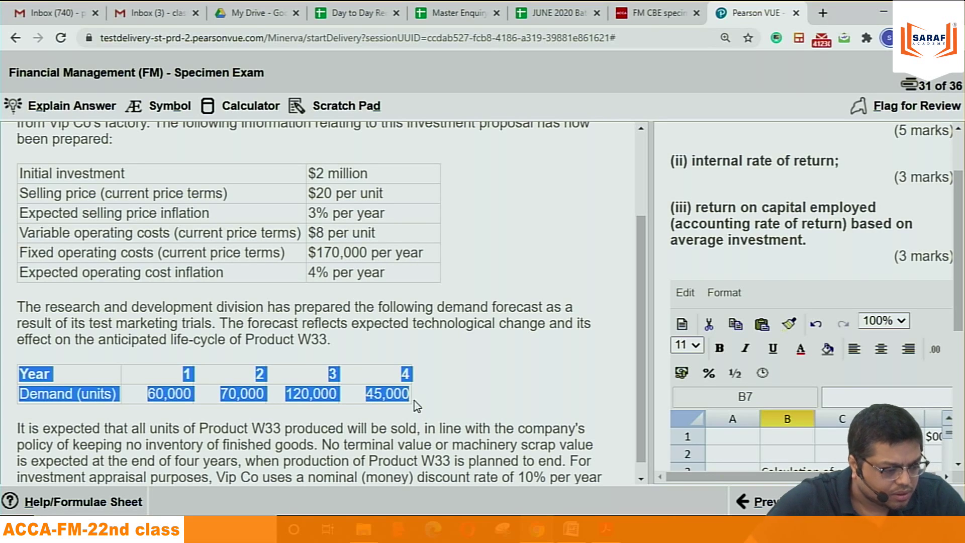
{"action": "left_click", "coordinate": [724, 450]}
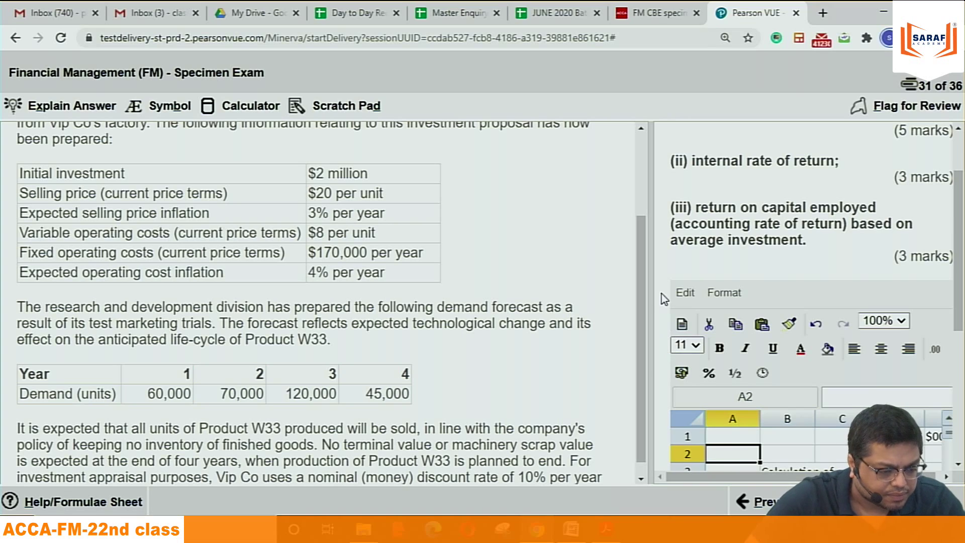
Step: Enlarge the spreadsheet again and select cell C4 below the title
{"action": "left_click_drag", "start_coordinate": [647, 284], "coordinate": [348, 282]}
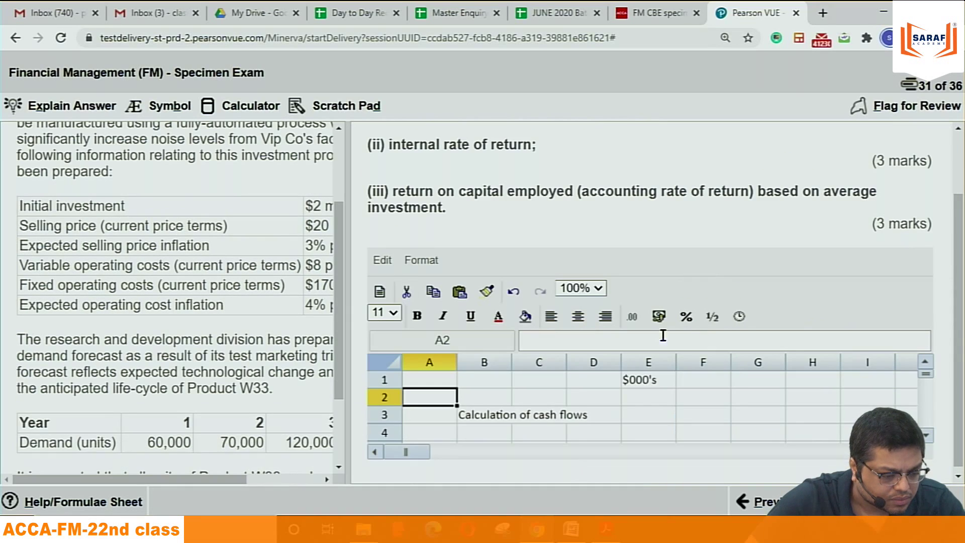
{"action": "left_click", "coordinate": [493, 426]}
{"action": "key", "text": "Down"}
{"action": "key", "text": "Down"}
{"action": "key", "text": "Down"}
{"action": "key", "text": "Down"}
{"action": "key", "text": "Down"}
{"action": "key", "text": "Up"}
{"action": "key", "text": "Up"}
{"action": "key", "text": "Up"}
{"action": "key", "text": "Up"}
{"action": "key", "text": "Up"}
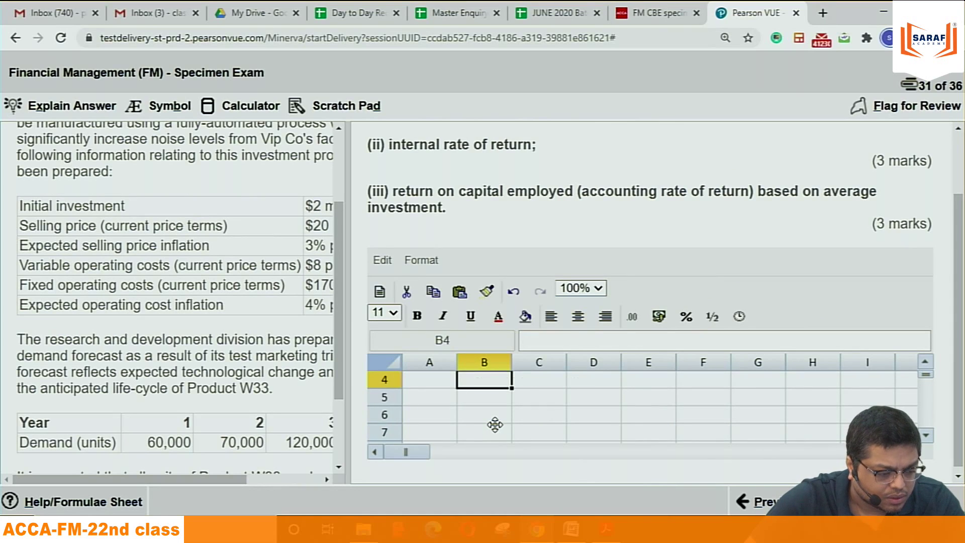
{"action": "key", "text": "Up"}
{"action": "key", "text": "Up"}
{"action": "left_click", "coordinate": [494, 417]}
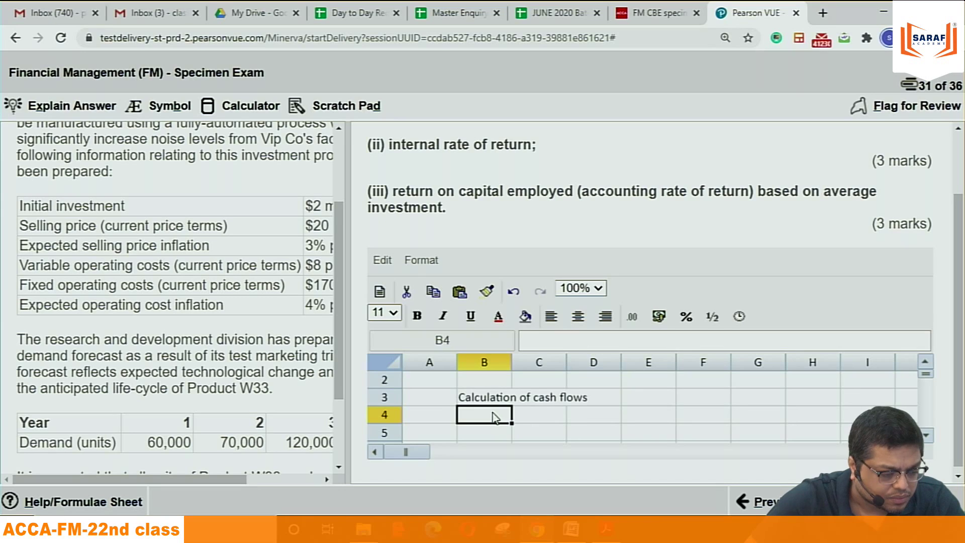
{"action": "left_click", "coordinate": [559, 421]}
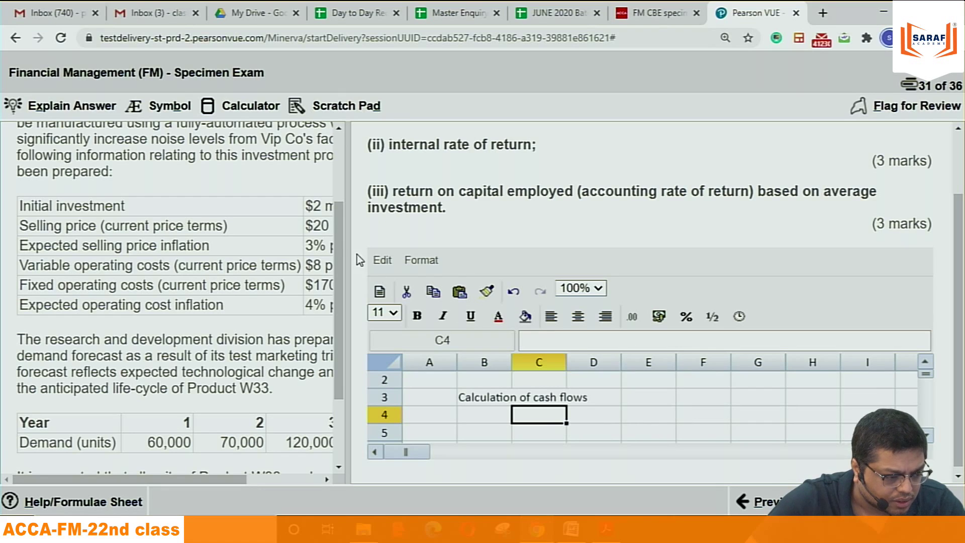
{"action": "left_click_drag", "start_coordinate": [350, 242], "coordinate": [731, 239]}
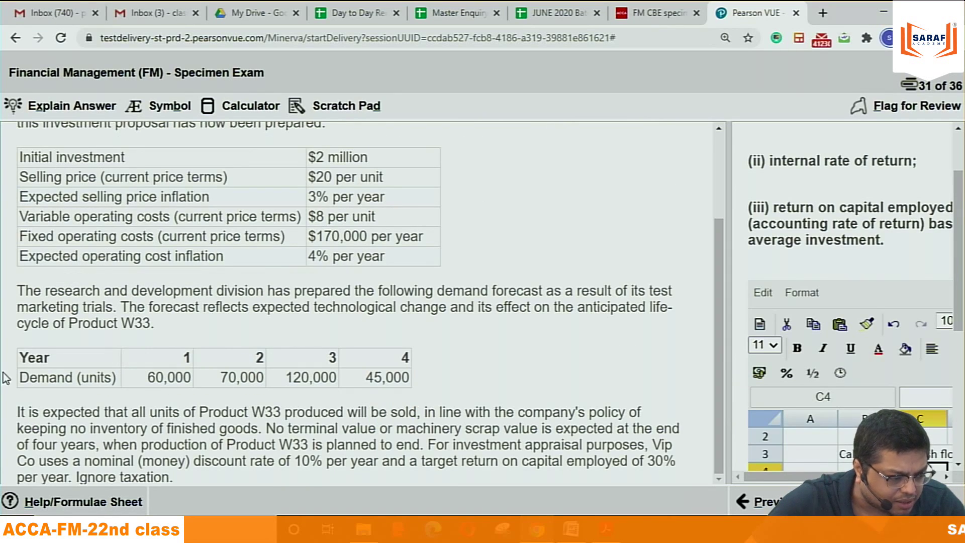
{"action": "left_click_drag", "start_coordinate": [21, 357], "coordinate": [408, 383]}
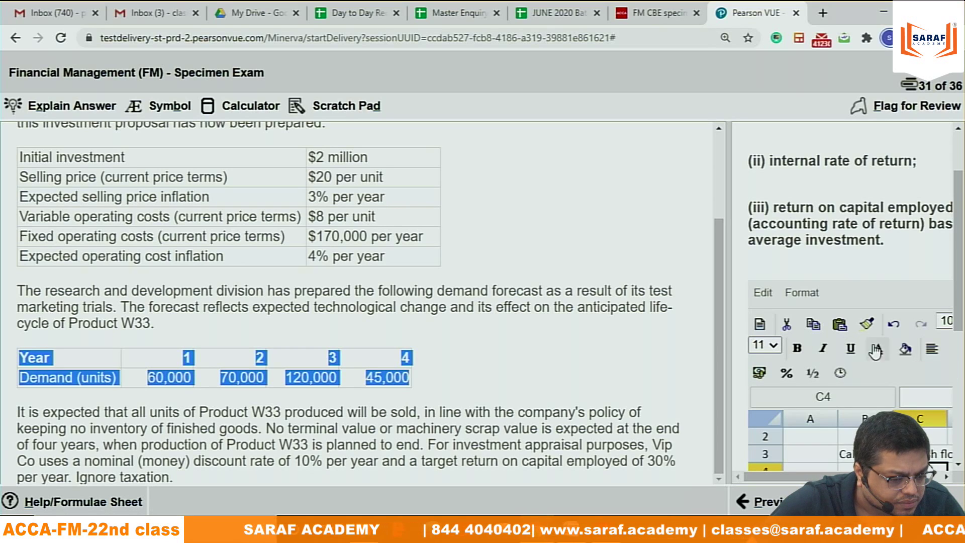
{"action": "left_click", "coordinate": [814, 329]}
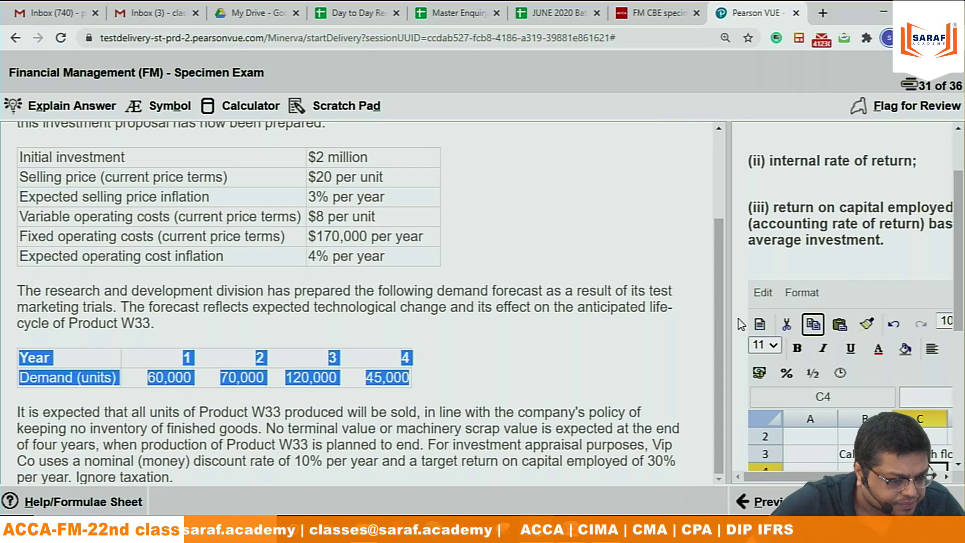
{"action": "left_click_drag", "start_coordinate": [729, 318], "coordinate": [390, 310]}
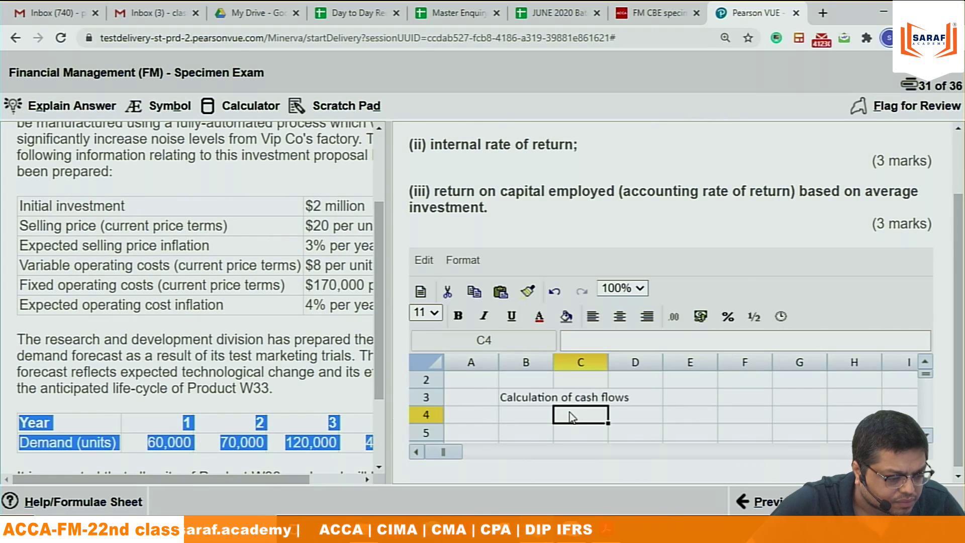
{"action": "left_click", "coordinate": [473, 292]}
{"action": "left_click", "coordinate": [500, 294]}
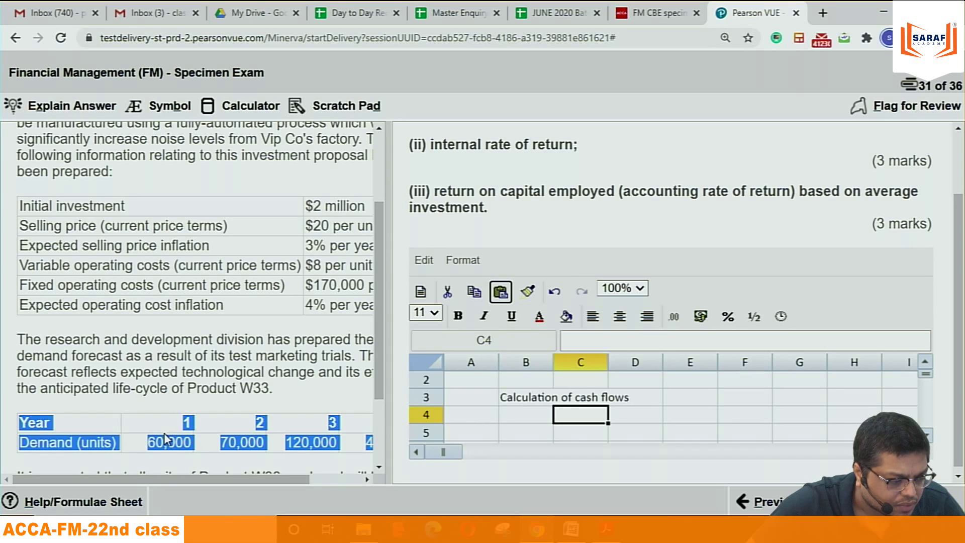
{"action": "right_click", "coordinate": [34, 423]}
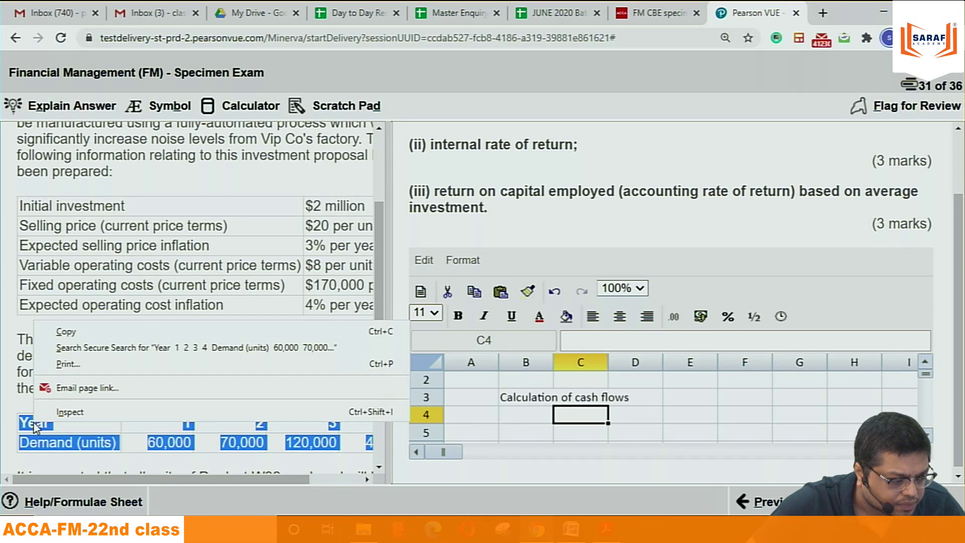
{"action": "left_click", "coordinate": [72, 332]}
{"action": "left_click", "coordinate": [539, 417]}
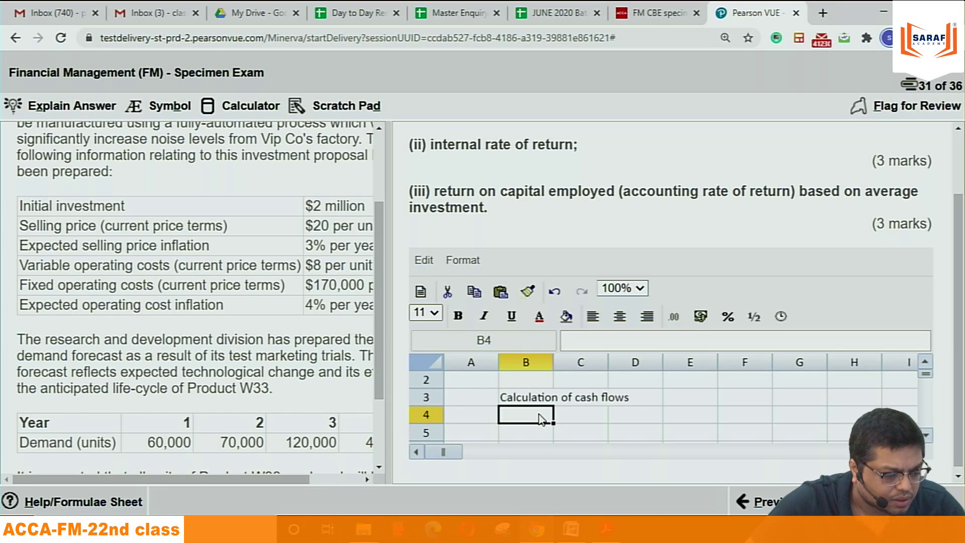
{"action": "right_click", "coordinate": [540, 419]}
{"action": "left_click", "coordinate": [576, 450]}
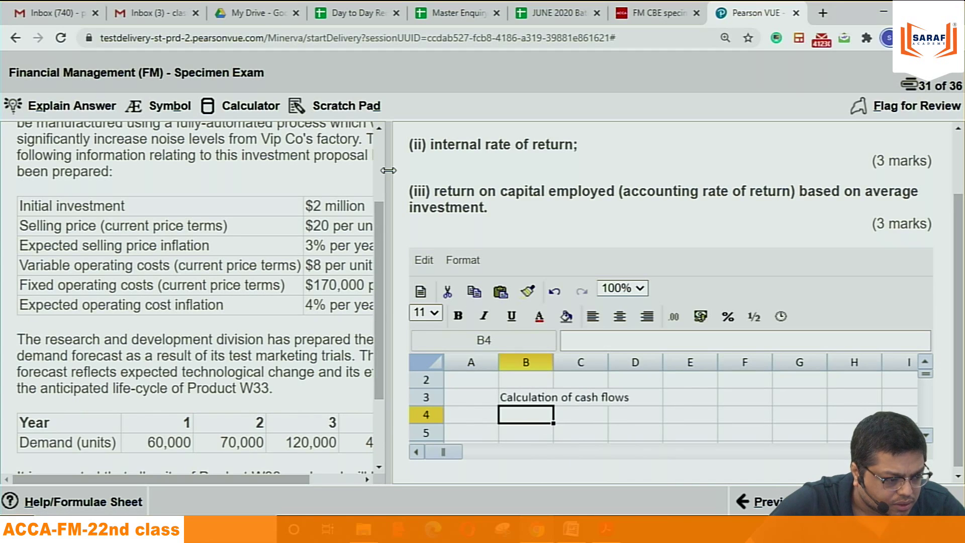
{"action": "left_click_drag", "start_coordinate": [716, 193], "coordinate": [714, 193]}
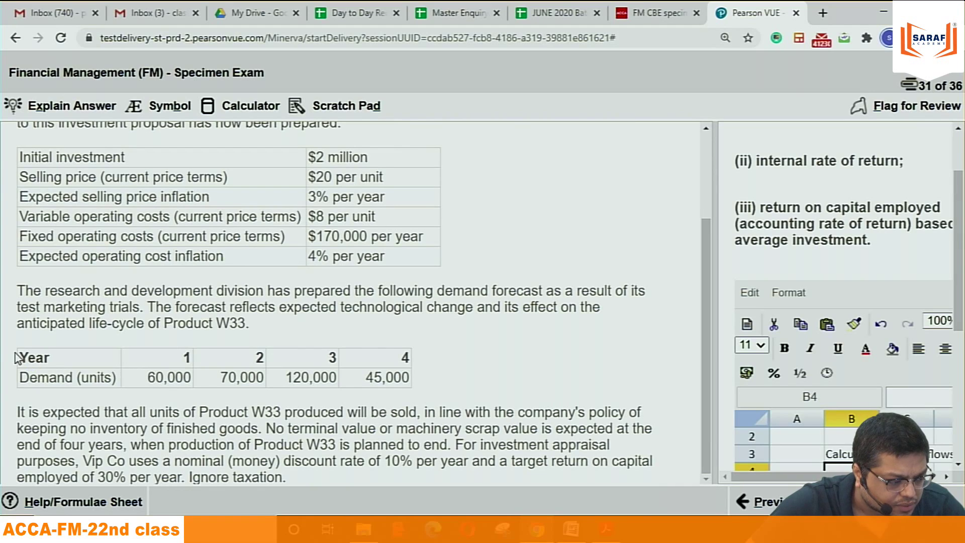
{"action": "left_click_drag", "start_coordinate": [24, 354], "coordinate": [429, 379]}
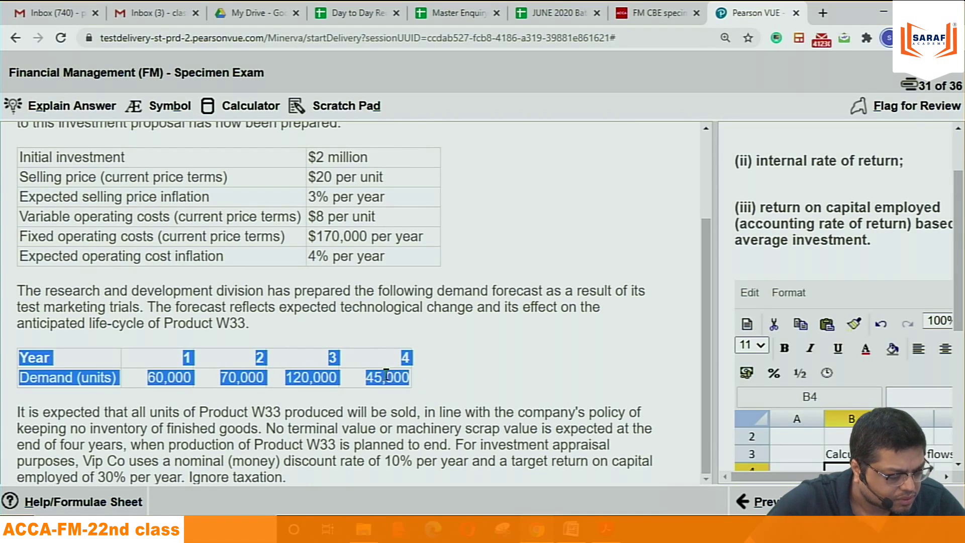
{"action": "right_click", "coordinate": [190, 356]}
{"action": "left_click", "coordinate": [212, 366]}
{"action": "left_click_drag", "start_coordinate": [715, 241], "coordinate": [240, 249]}
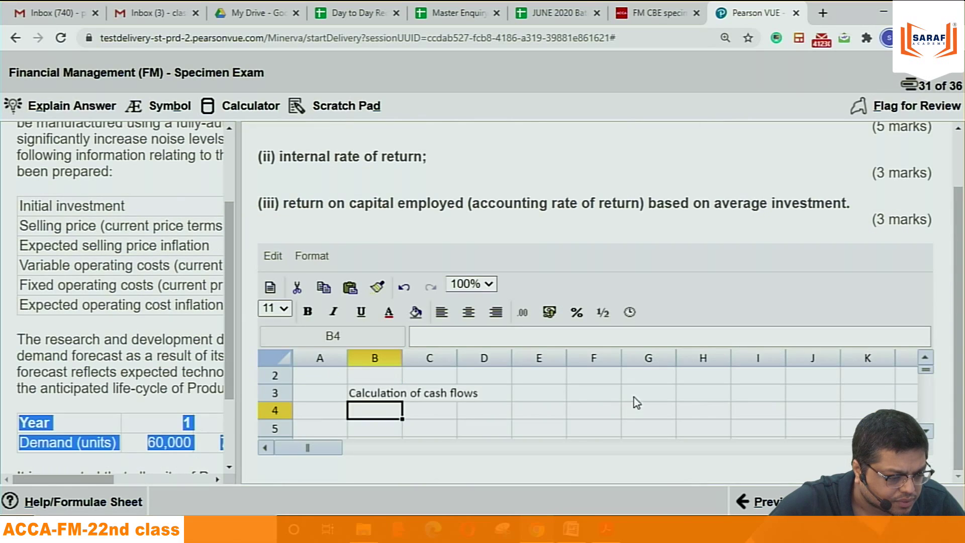
{"action": "right_click", "coordinate": [369, 409]}
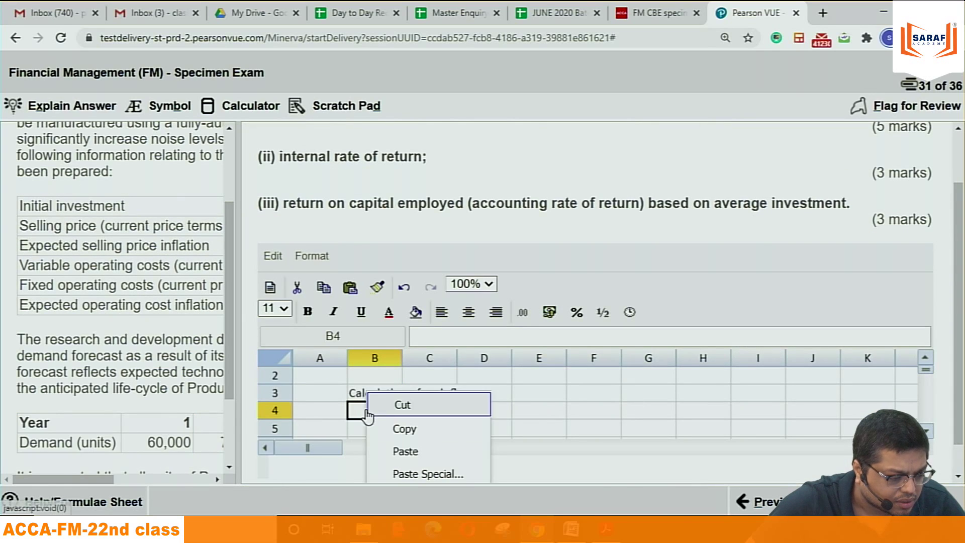
{"action": "left_click", "coordinate": [405, 452]}
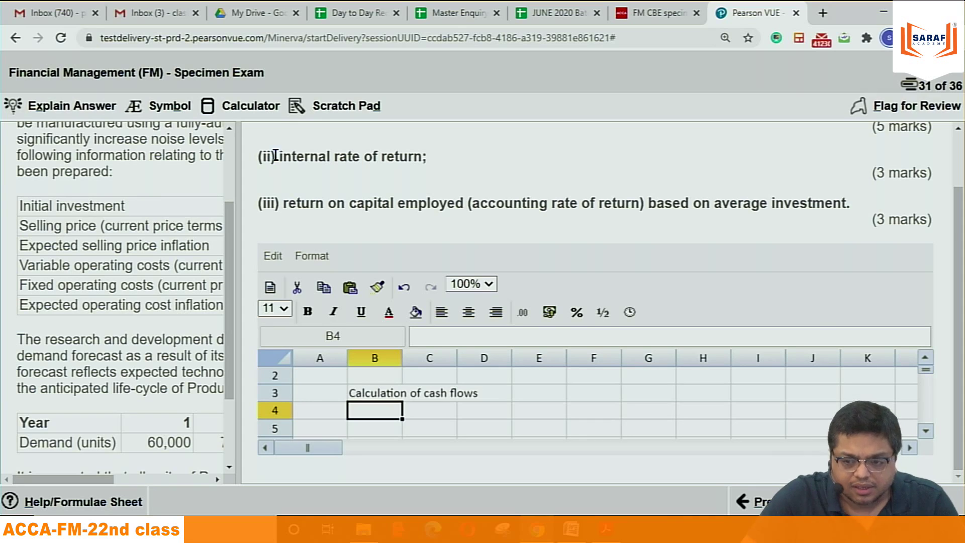
{"action": "left_click_drag", "start_coordinate": [959, 269], "coordinate": [959, 214]}
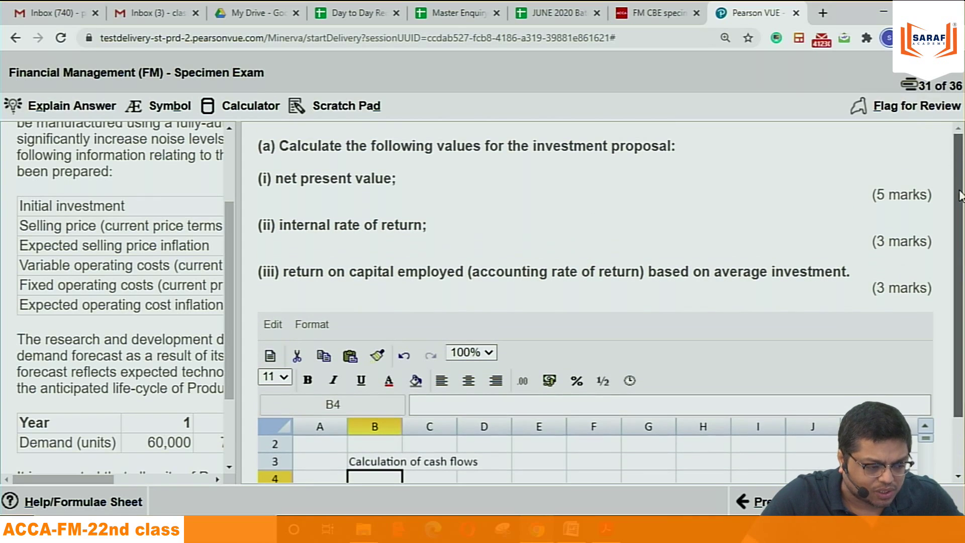
{"action": "left_click_drag", "start_coordinate": [258, 179], "coordinate": [402, 179]}
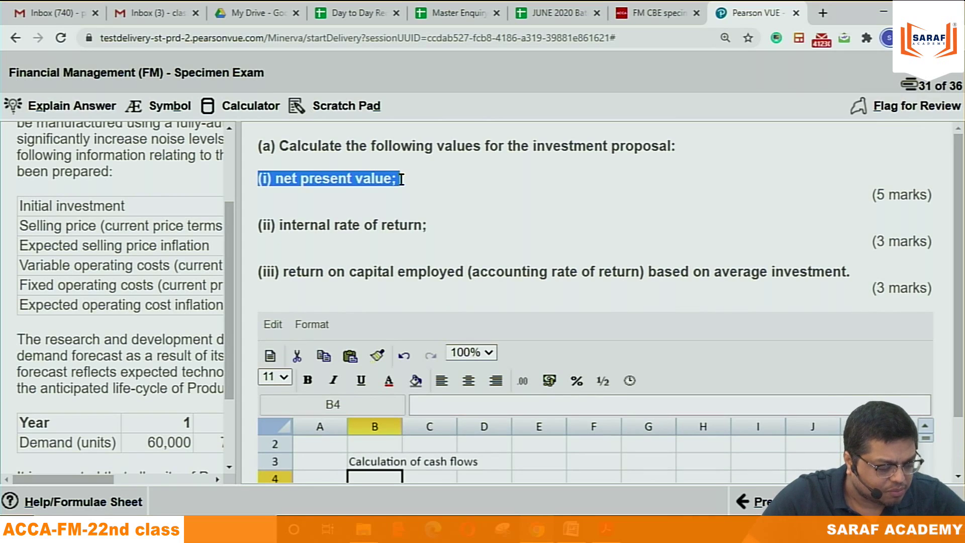
{"action": "right_click", "coordinate": [378, 177]}
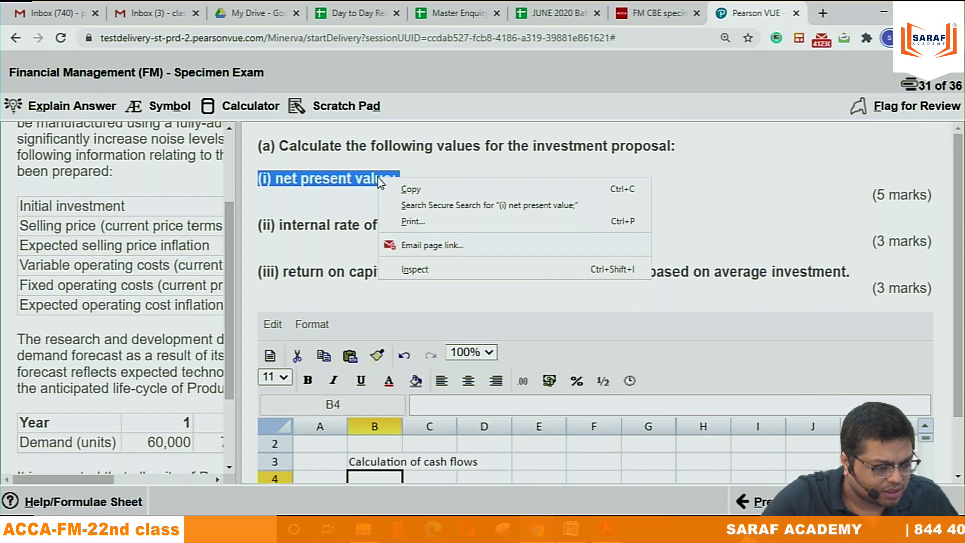
{"action": "left_click", "coordinate": [397, 189]}
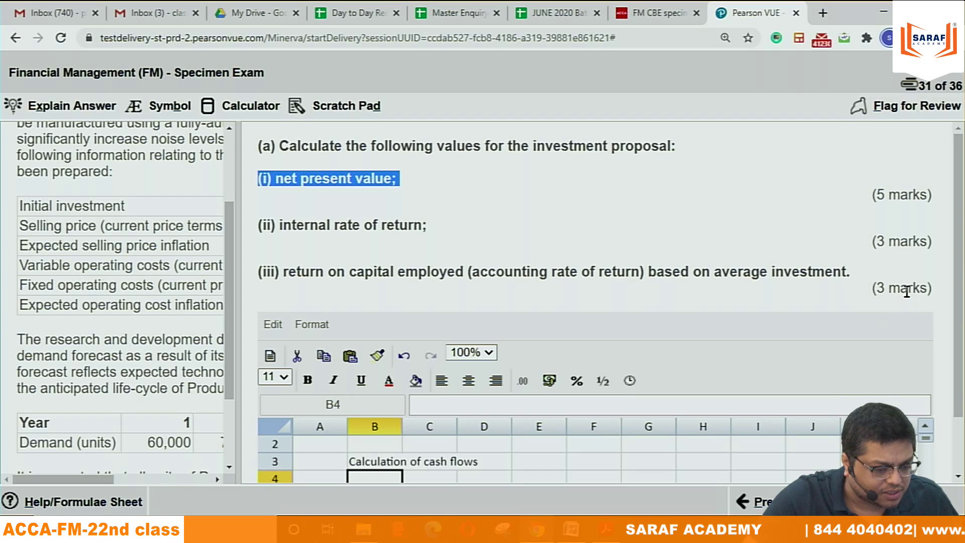
{"action": "scroll", "coordinate": [945, 267], "scroll_direction": "down", "scroll_amount": 2}
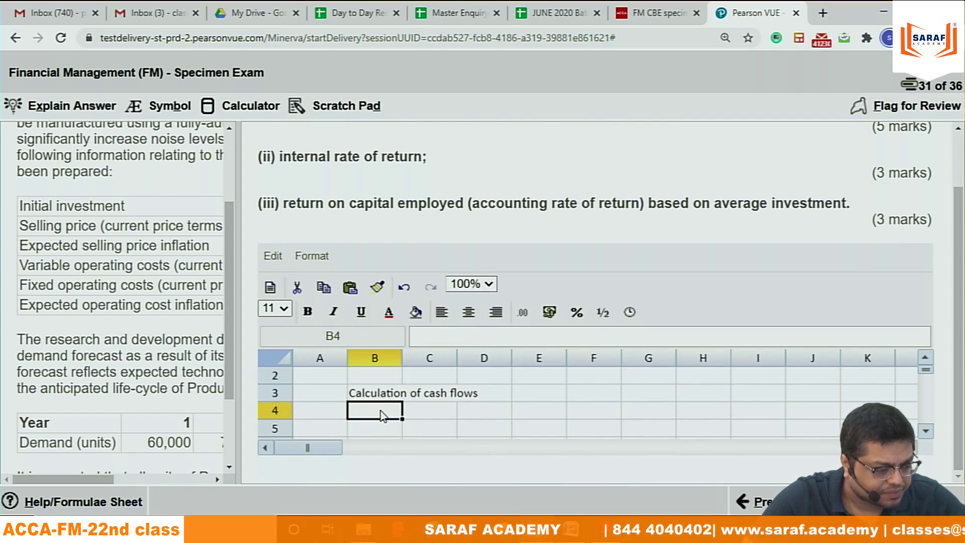
{"action": "right_click", "coordinate": [380, 415]}
{"action": "left_click", "coordinate": [409, 450]}
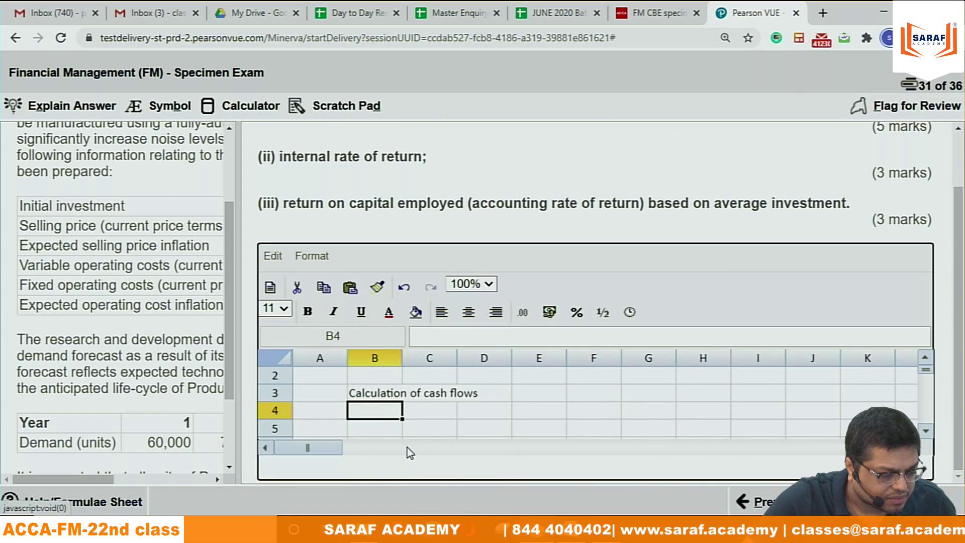
{"action": "left_click", "coordinate": [459, 414]}
{"action": "left_click", "coordinate": [386, 416]}
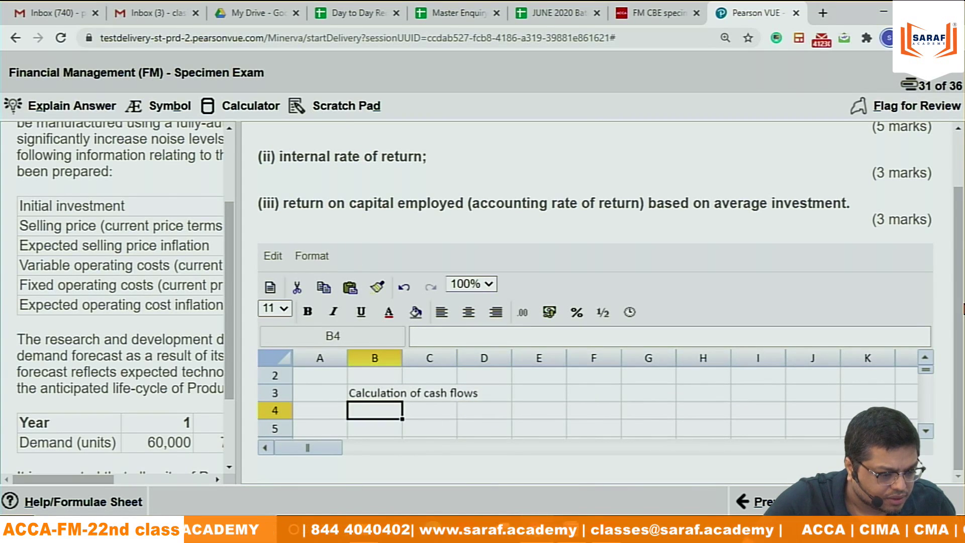
{"action": "left_click_drag", "start_coordinate": [954, 282], "coordinate": [954, 231]}
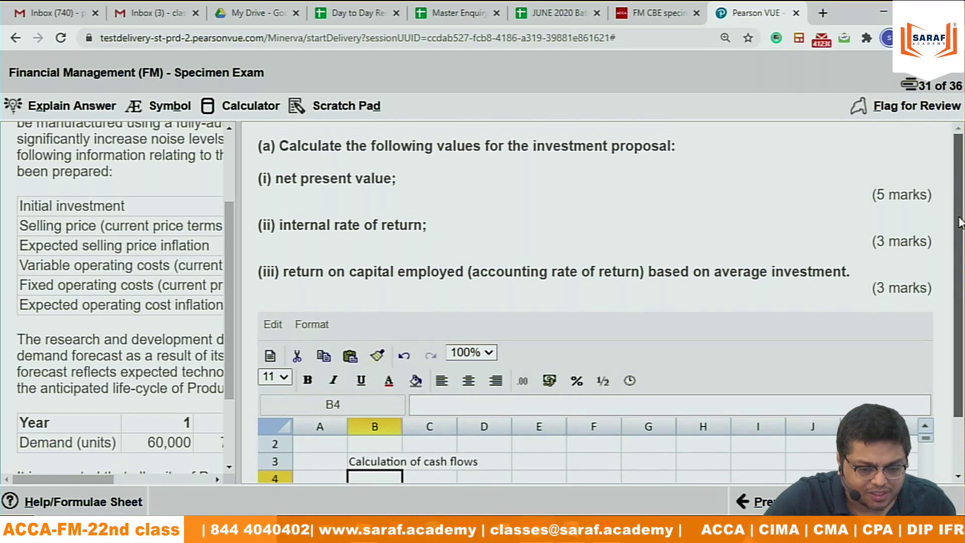
{"action": "left_click", "coordinate": [320, 105]}
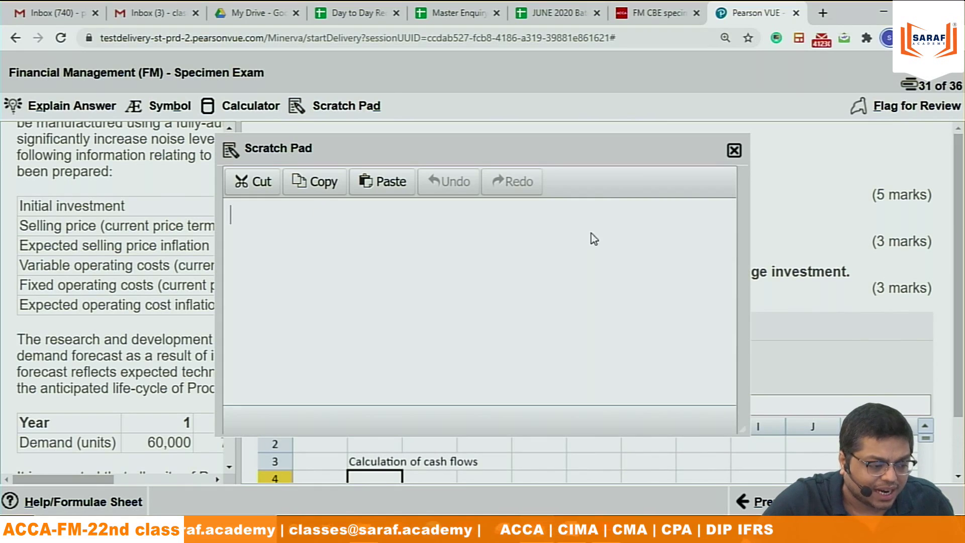
{"action": "left_click", "coordinate": [734, 149]}
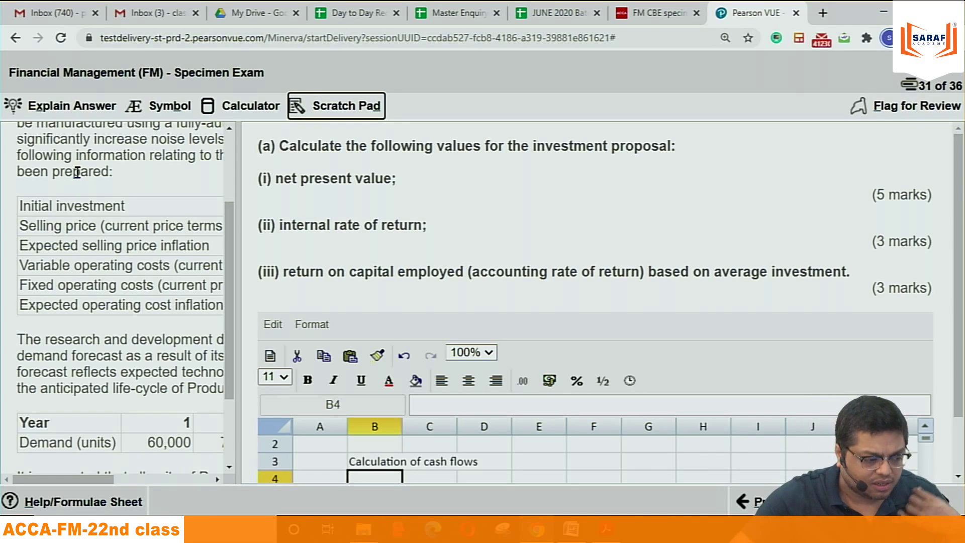
{"action": "left_click_drag", "start_coordinate": [238, 181], "coordinate": [660, 196]}
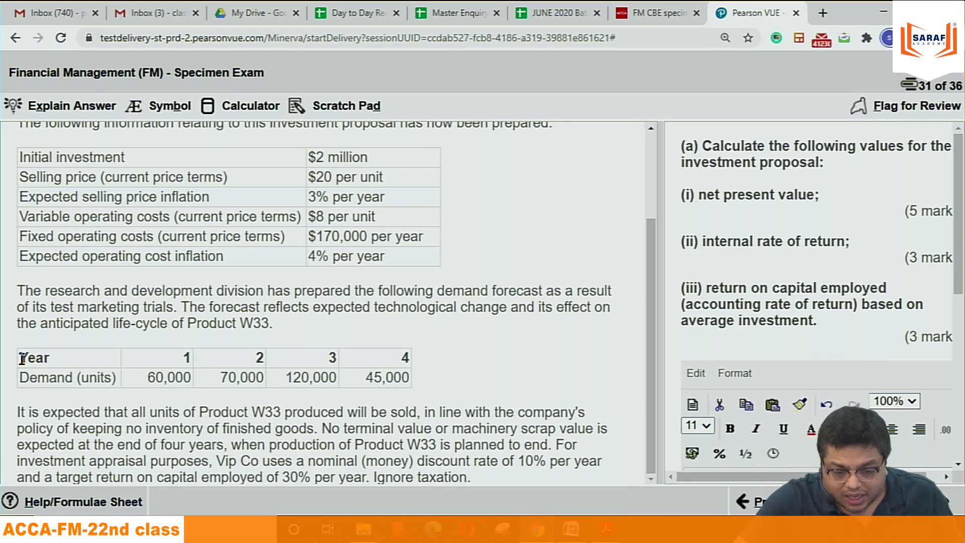
{"action": "left_click_drag", "start_coordinate": [21, 354], "coordinate": [408, 377]}
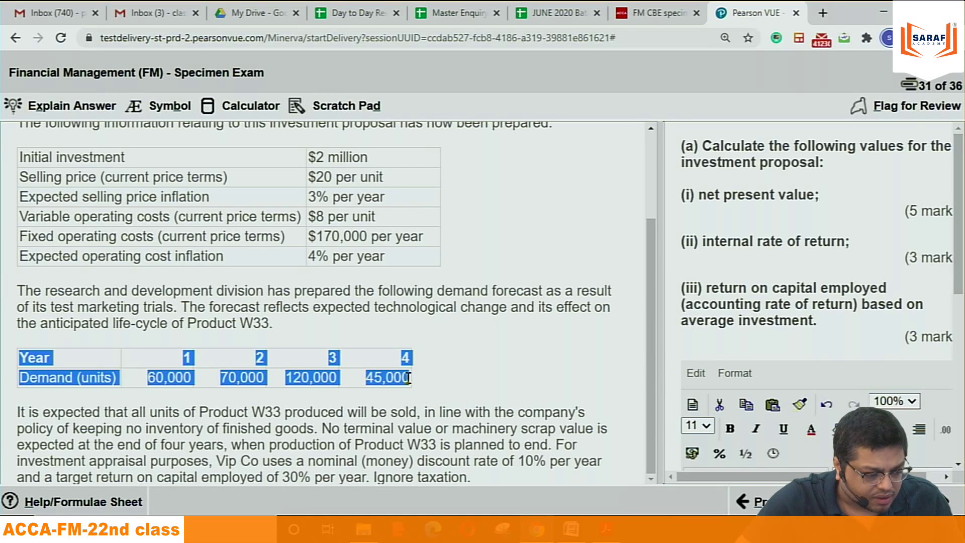
{"action": "right_click", "coordinate": [392, 375]}
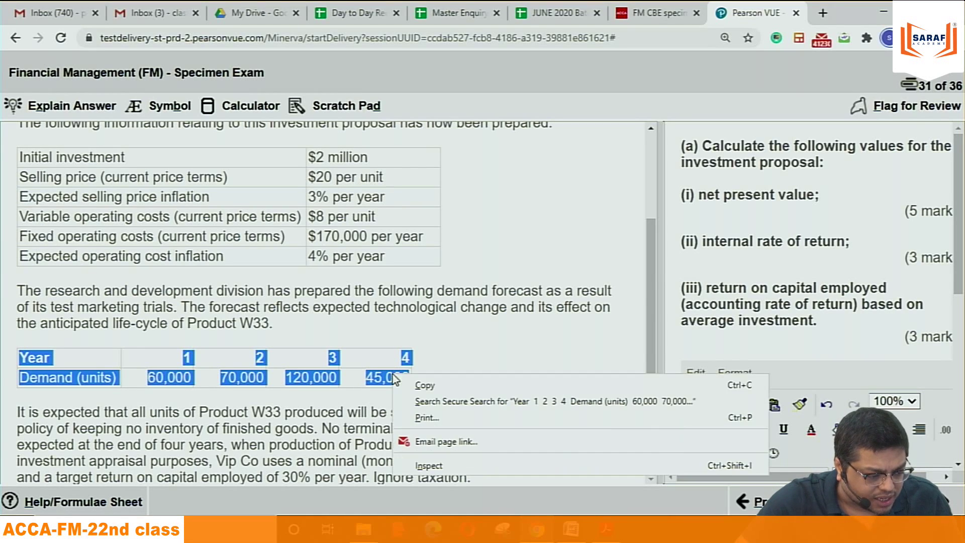
{"action": "left_click", "coordinate": [424, 386]}
{"action": "left_click_drag", "start_coordinate": [616, 311], "coordinate": [213, 312]}
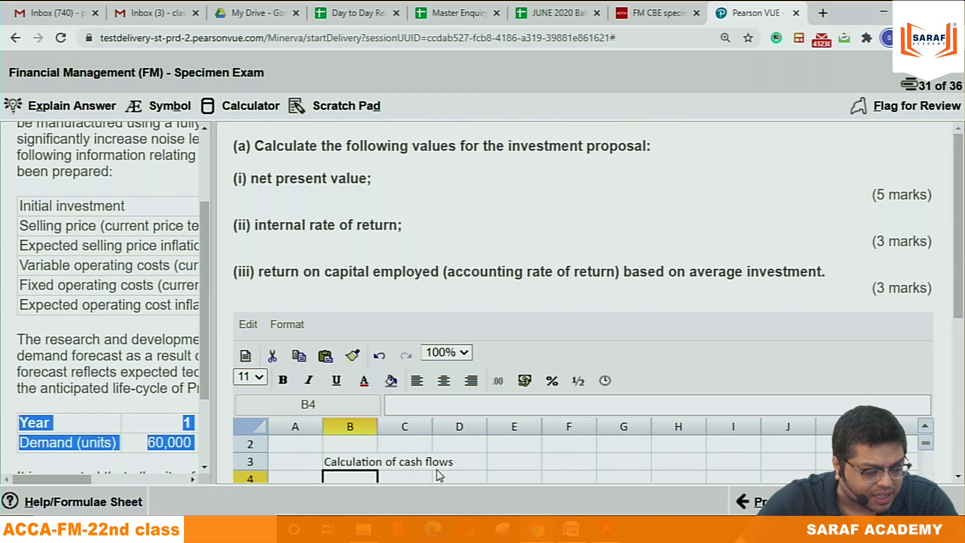
{"action": "left_click", "coordinate": [421, 475]}
{"action": "key", "text": "Down"}
{"action": "key", "text": "Down"}
{"action": "key", "text": "Down"}
{"action": "key", "text": "Down"}
{"action": "left_click_drag", "start_coordinate": [958, 226], "coordinate": [958, 362]}
{"action": "left_click", "coordinate": [405, 229]}
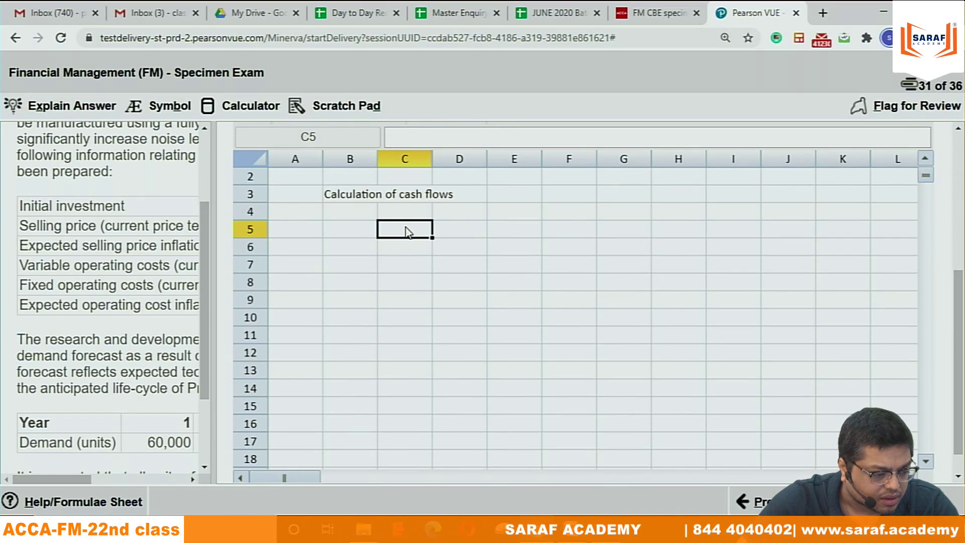
{"action": "right_click", "coordinate": [406, 229]}
{"action": "left_click", "coordinate": [428, 280]}
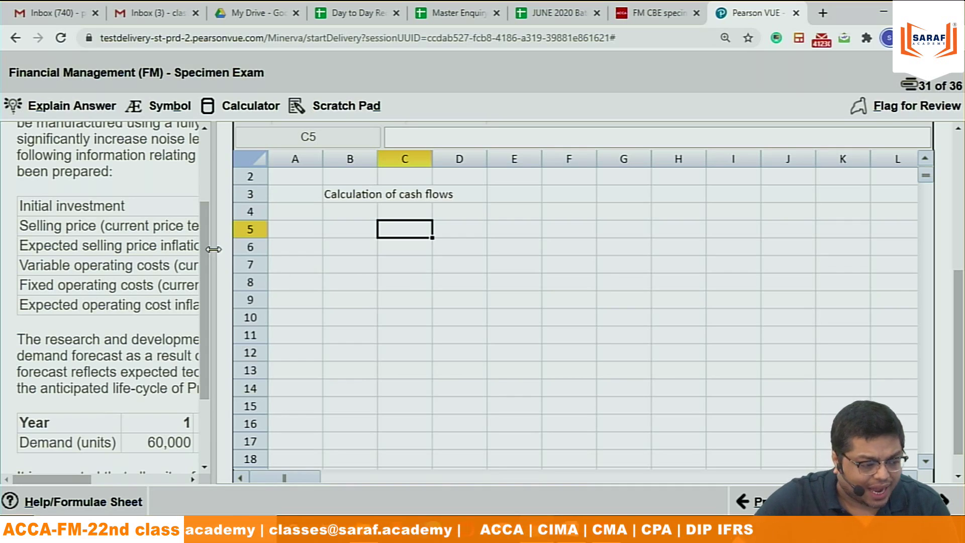
{"action": "left_click_drag", "start_coordinate": [216, 245], "coordinate": [528, 249]}
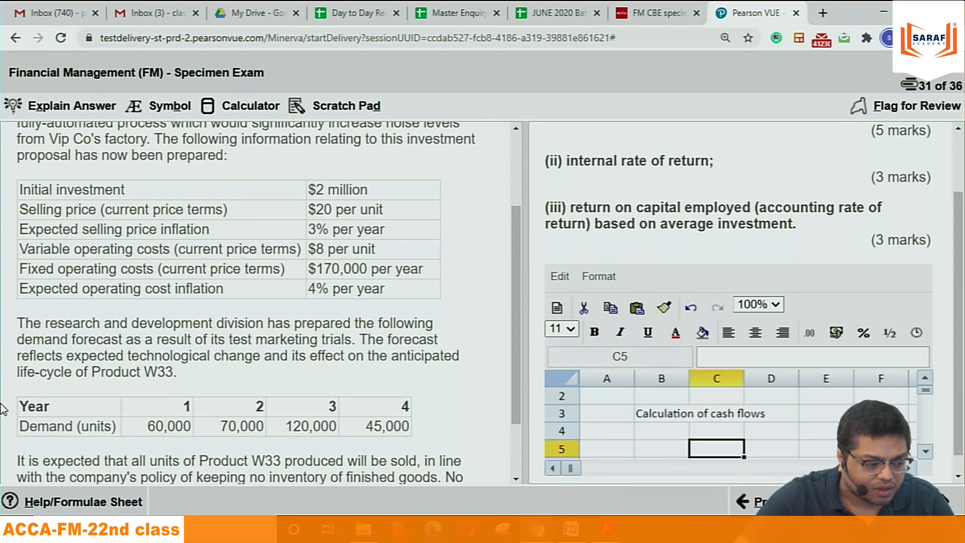
{"action": "left_click_drag", "start_coordinate": [509, 332], "coordinate": [260, 336]}
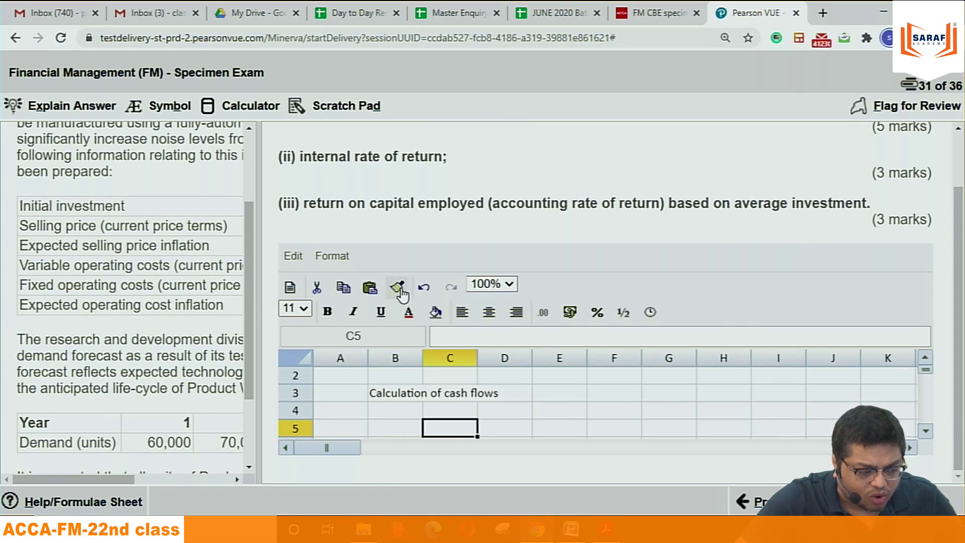
{"action": "left_click", "coordinate": [329, 257]}
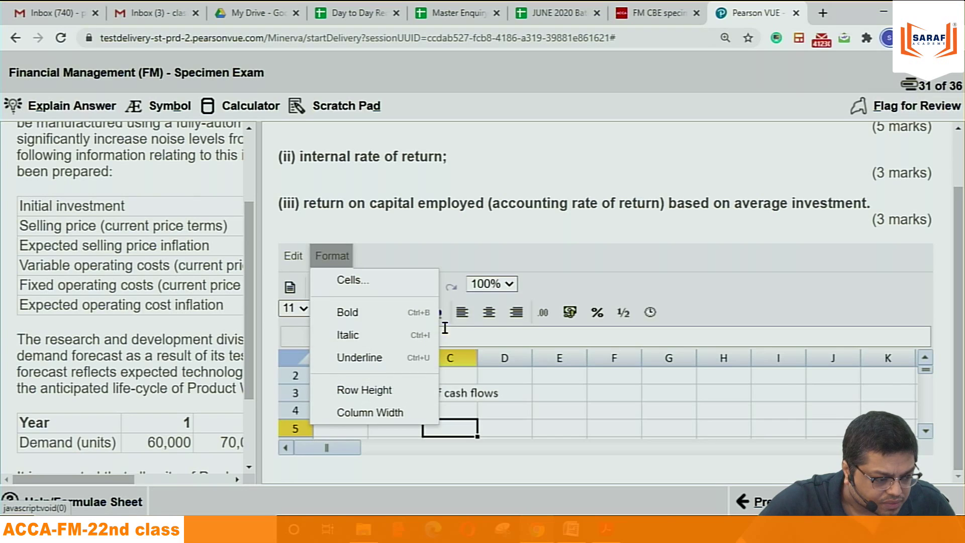
{"action": "left_click", "coordinate": [577, 260]}
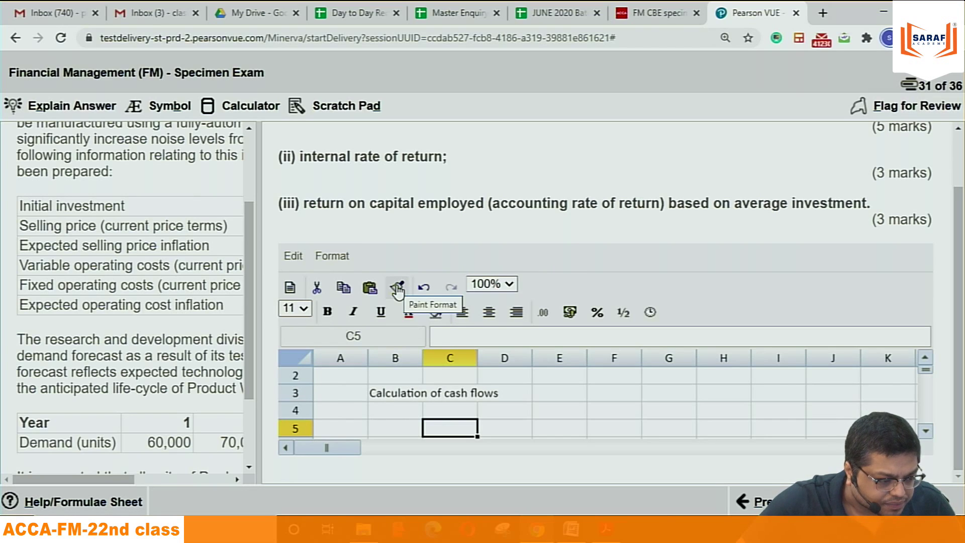
{"action": "left_click", "coordinate": [369, 289]}
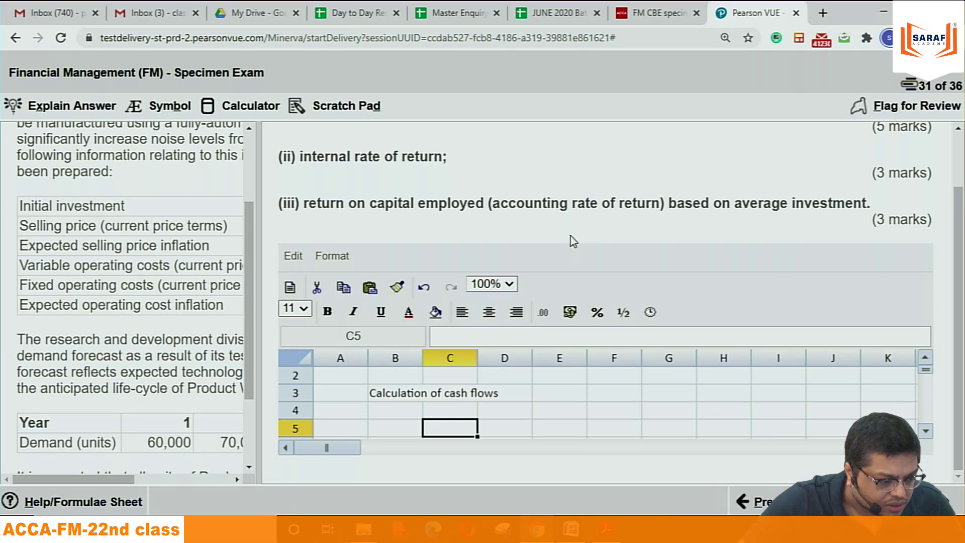
{"action": "left_click", "coordinate": [295, 256]}
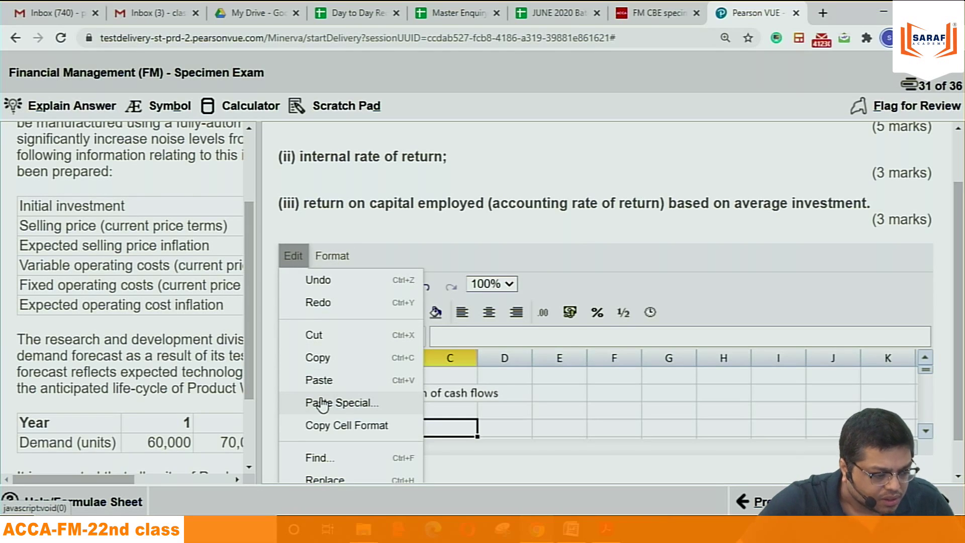
{"action": "left_click", "coordinate": [428, 211]}
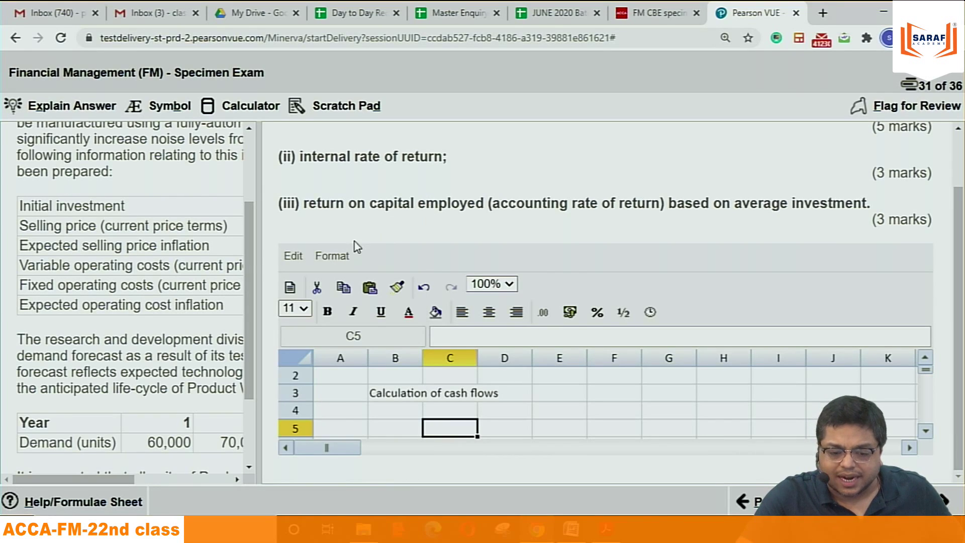
{"action": "left_click", "coordinate": [303, 255]}
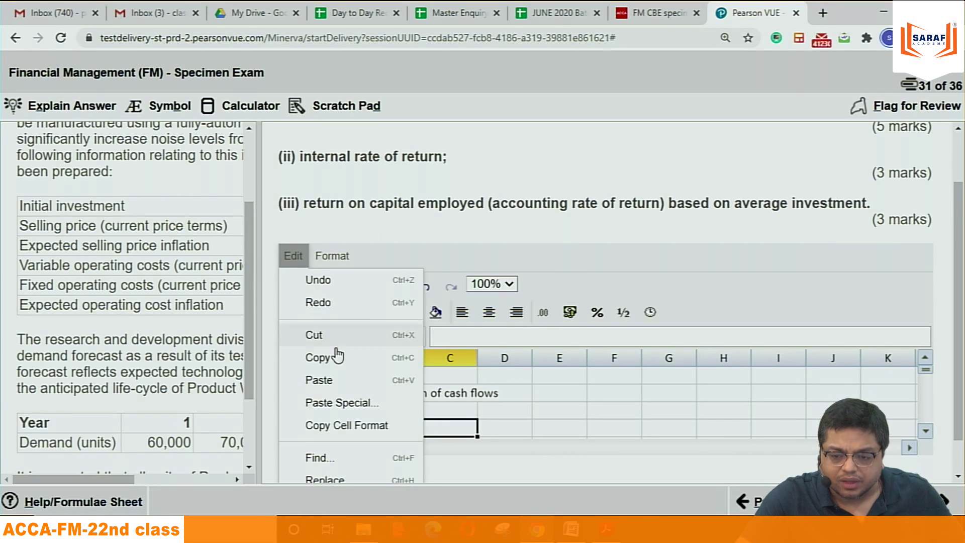
{"action": "left_click", "coordinate": [353, 405]}
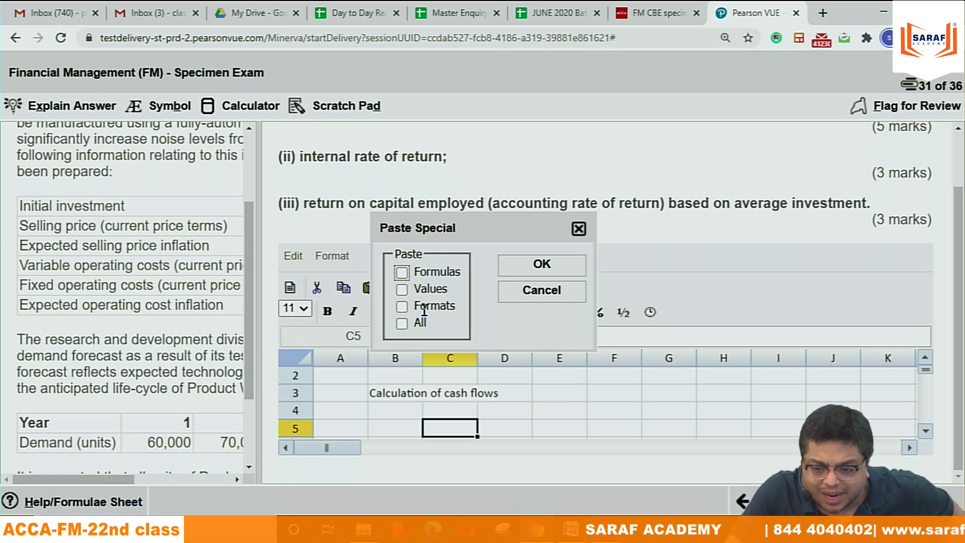
{"action": "left_click", "coordinate": [578, 229]}
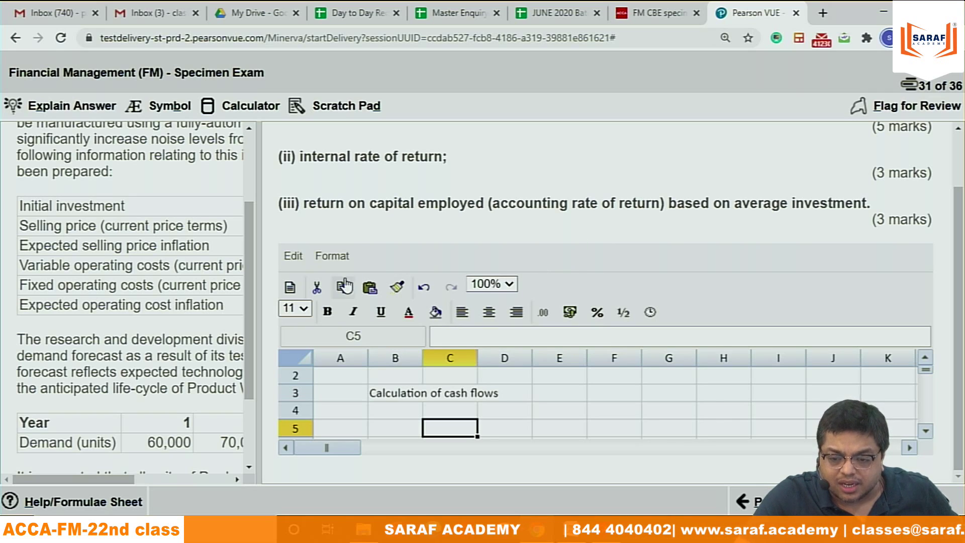
{"action": "left_click", "coordinate": [293, 261]}
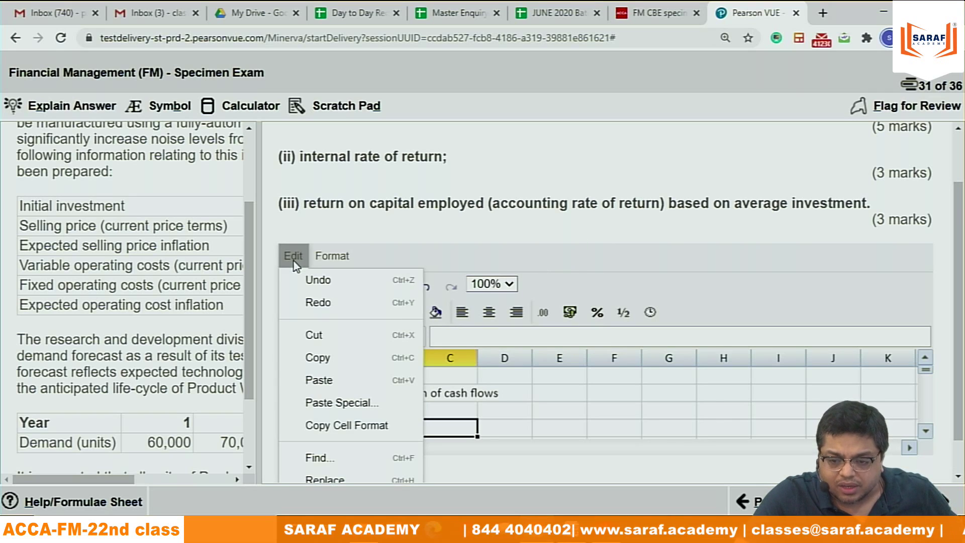
{"action": "left_click", "coordinate": [334, 406]}
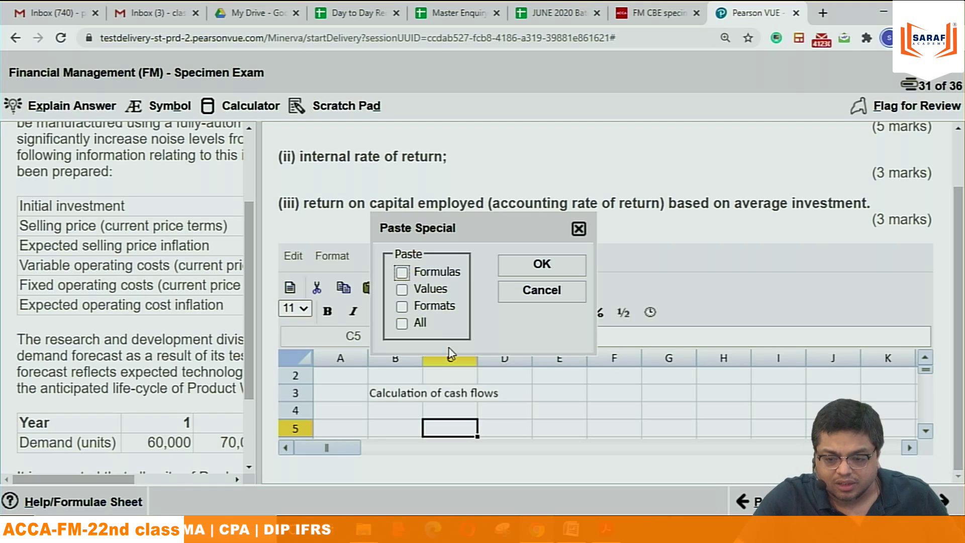
{"action": "left_click", "coordinate": [578, 230]}
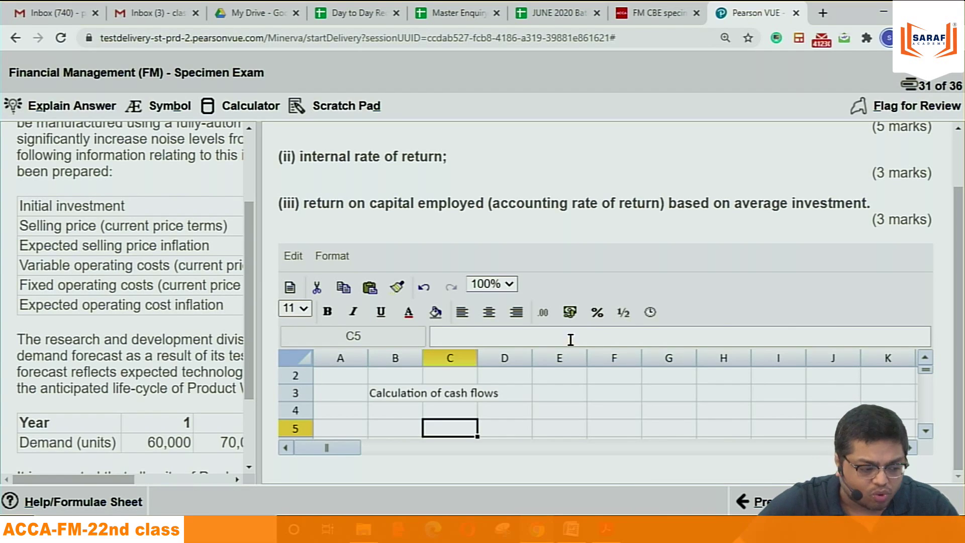
Step: Widen the answer spreadsheet pane so columns A to M are visible, ending back at C4
{"action": "left_click", "coordinate": [455, 414]}
{"action": "key", "text": "Down"}
{"action": "key", "text": "Down"}
{"action": "key", "text": "Down"}
{"action": "key", "text": "Down"}
{"action": "key", "text": "Down"}
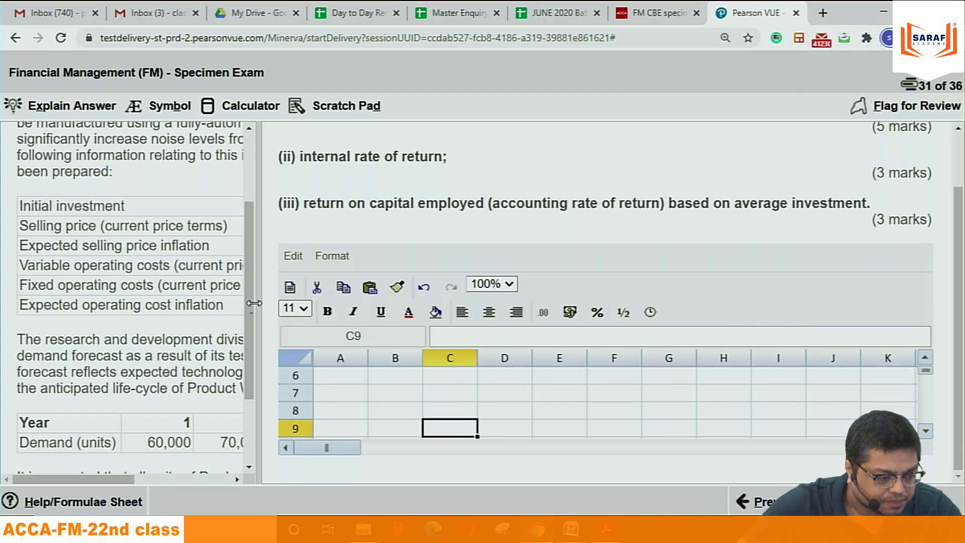
{"action": "left_click_drag", "start_coordinate": [248, 284], "coordinate": [248, 376]}
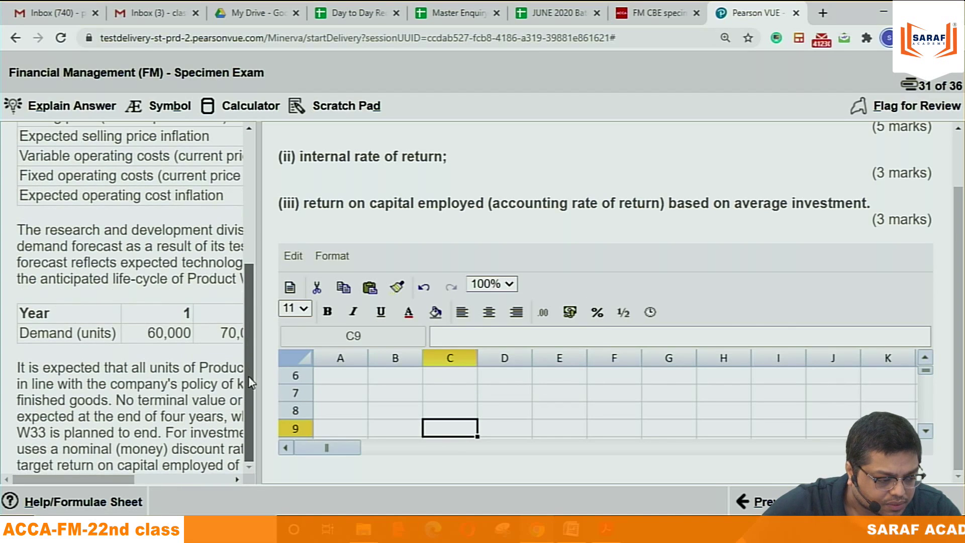
{"action": "left_click_drag", "start_coordinate": [257, 305], "coordinate": [156, 304]}
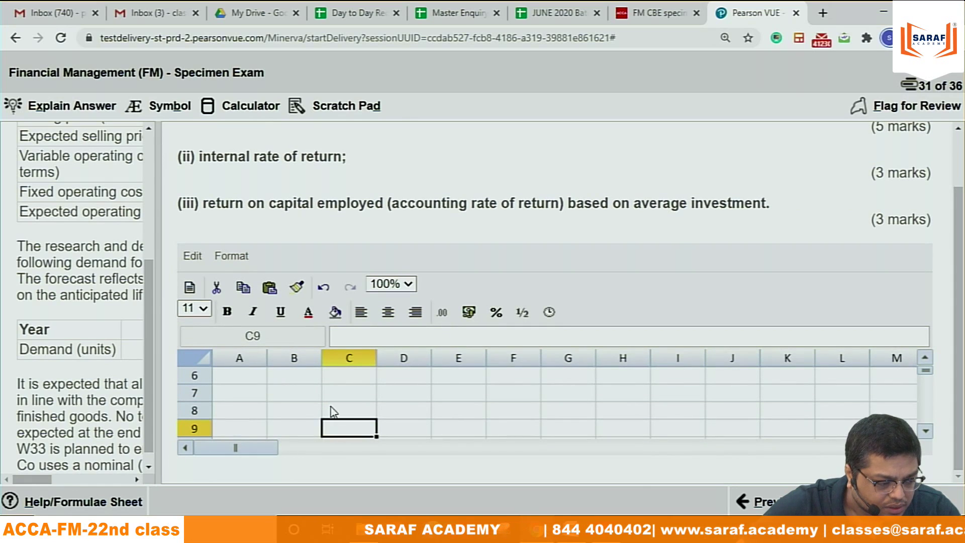
{"action": "key", "text": "Up"}
{"action": "key", "text": "Up"}
{"action": "key", "text": "Up"}
{"action": "key", "text": "Up"}
{"action": "key", "text": "Up"}
{"action": "key", "text": "Up"}
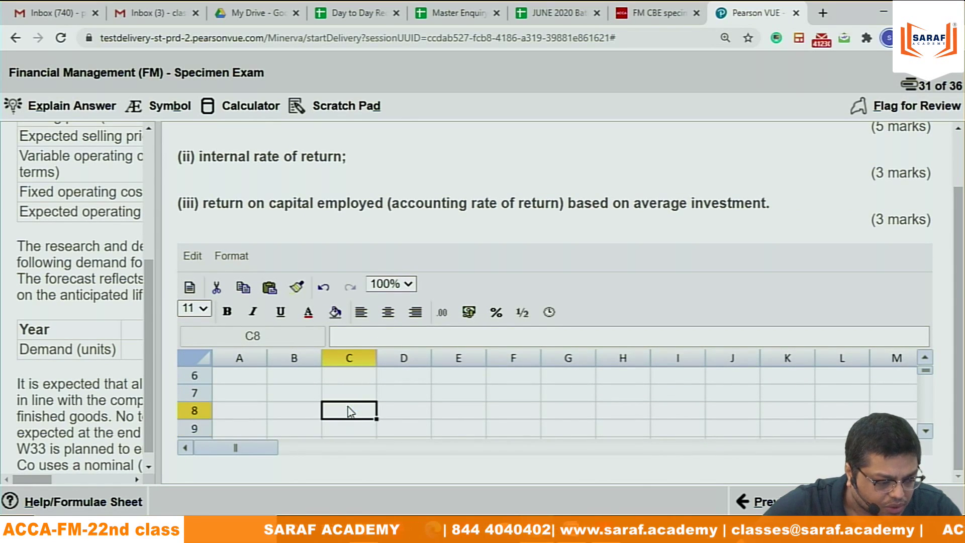
{"action": "key", "text": "Up"}
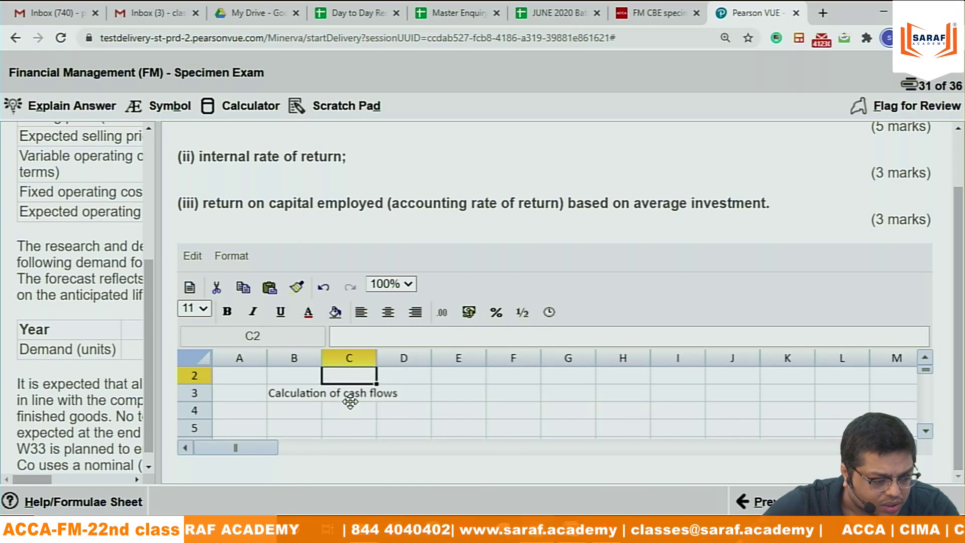
{"action": "key", "text": "Down"}
{"action": "key", "text": "Down"}
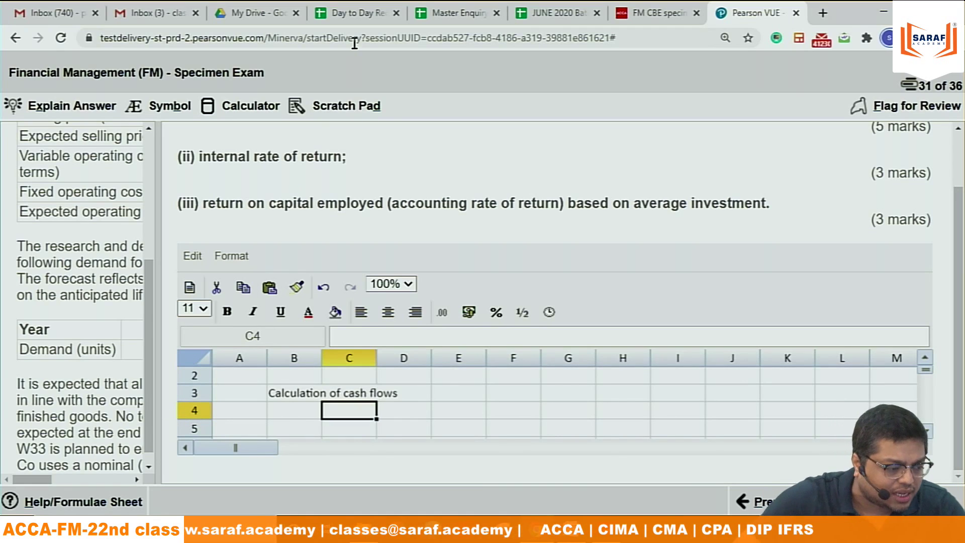
Step: Reload the exam page and widen the answer spreadsheet panel to show columns A to K
{"action": "right_click", "coordinate": [637, 162]}
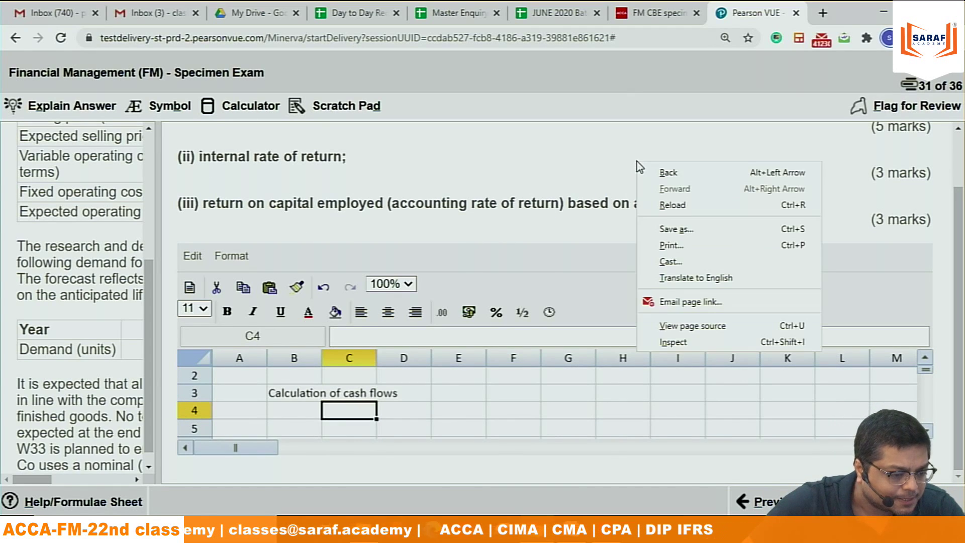
{"action": "left_click", "coordinate": [673, 205]}
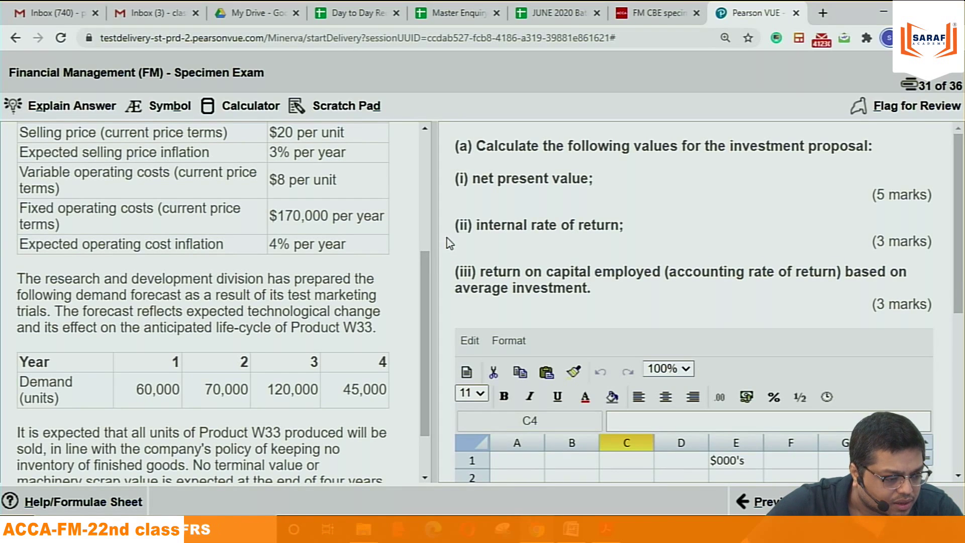
{"action": "left_click_drag", "start_coordinate": [436, 237], "coordinate": [280, 237]}
{"action": "left_click_drag", "start_coordinate": [962, 206], "coordinate": [962, 329]}
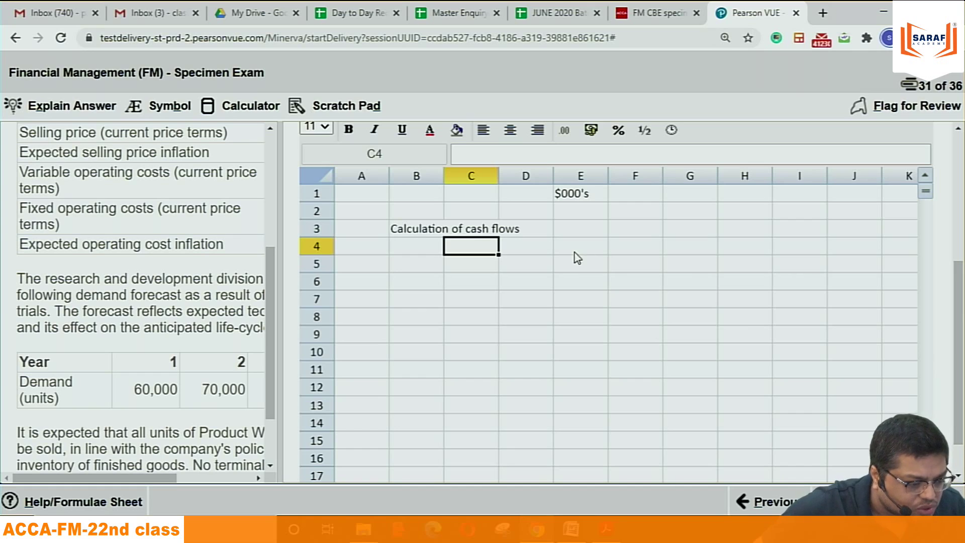
Step: Enter the table headings Particulars in A5 and Year in C5
{"action": "left_click", "coordinate": [368, 271]}
{"action": "type", "text": "P"}
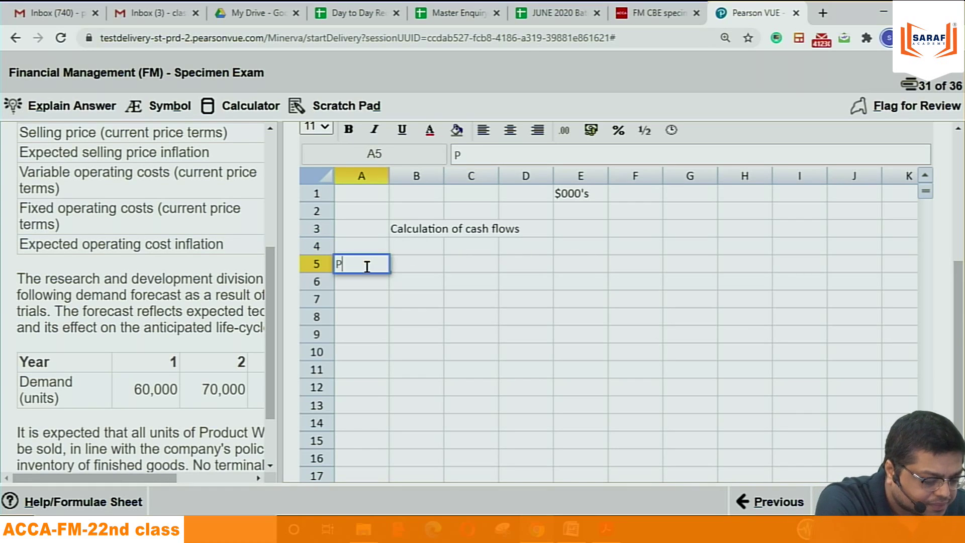
{"action": "type", "text": "articu;a"}
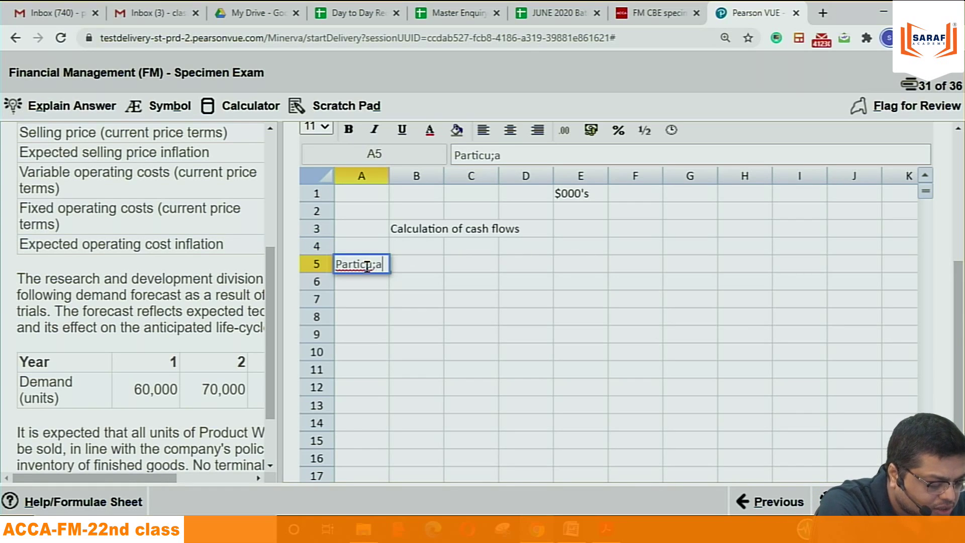
{"action": "key", "text": "BackSpace"}
{"action": "key", "text": "BackSpace"}
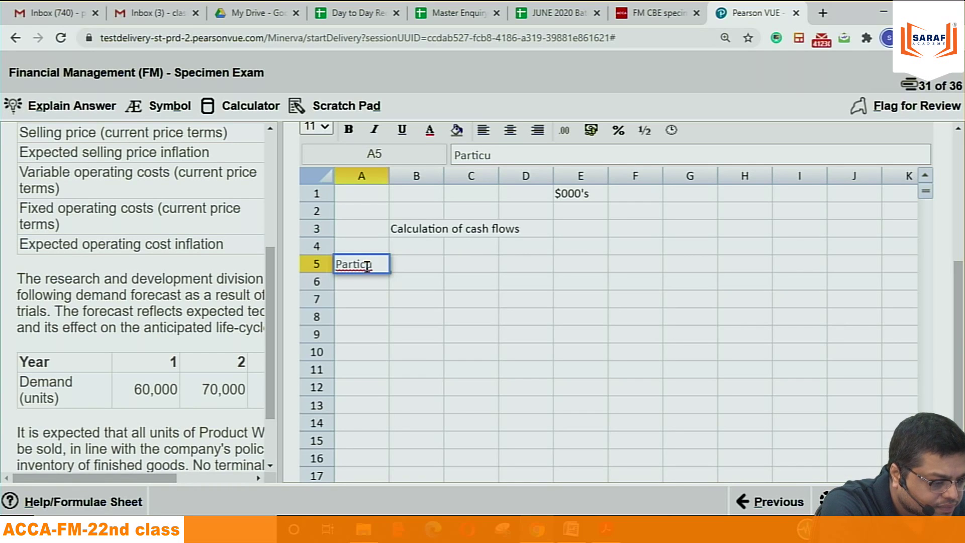
{"action": "type", "text": "lars"}
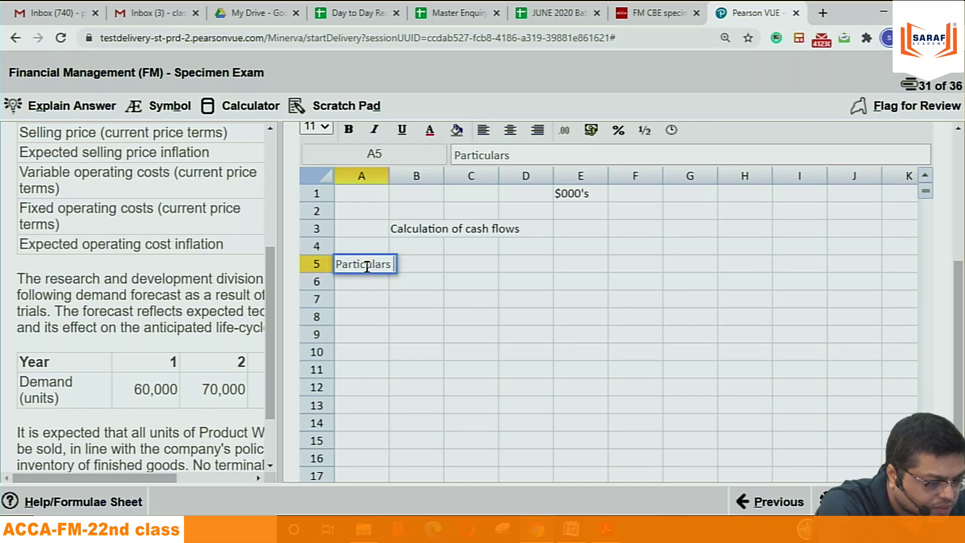
{"action": "left_click", "coordinate": [481, 265]}
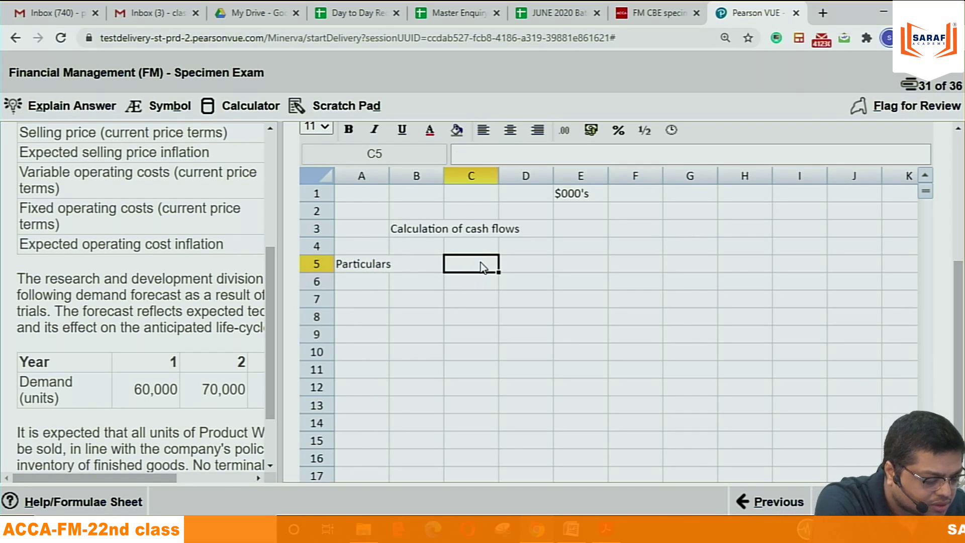
{"action": "type", "text": "Ye"}
{"action": "key", "text": "BackSpace"}
{"action": "type", "text": "ear"}
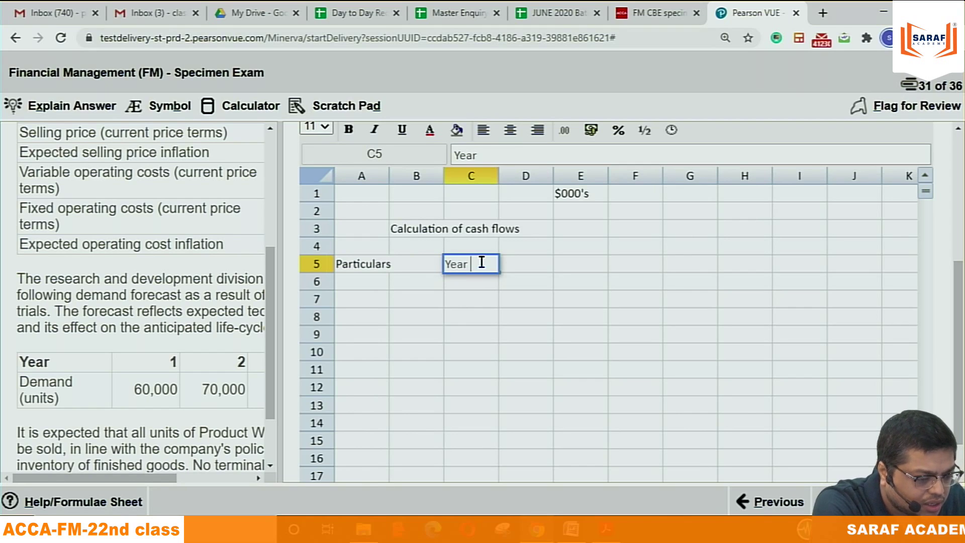
{"action": "left_click", "coordinate": [542, 270]}
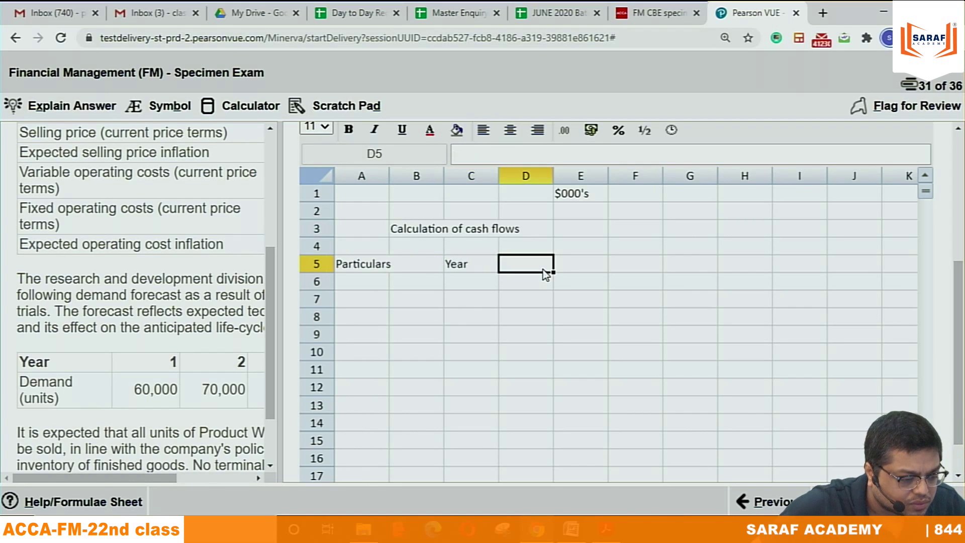
Step: Enter years 0, 1, 2, 3, 4 across C6 to G6 and widen column A
{"action": "left_click", "coordinate": [473, 284]}
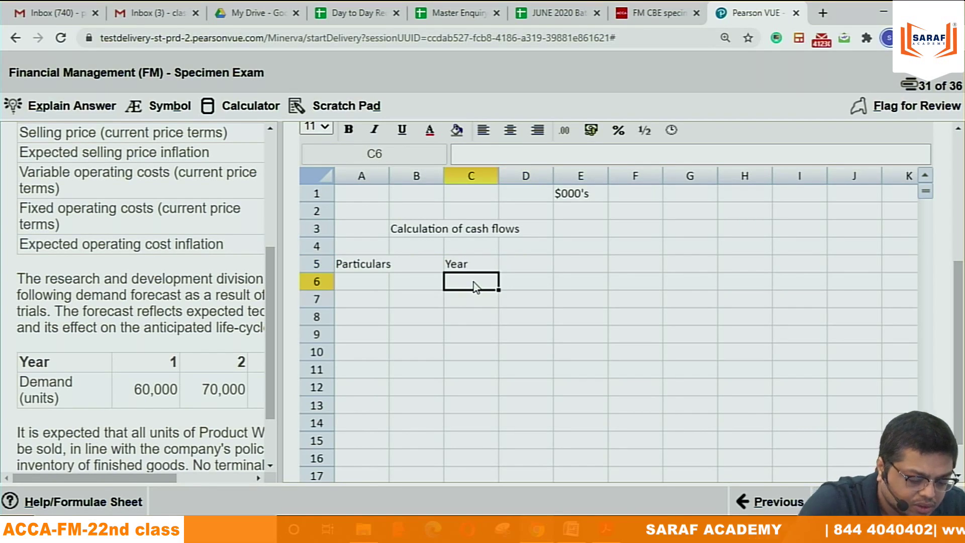
{"action": "type", "text": "0"}
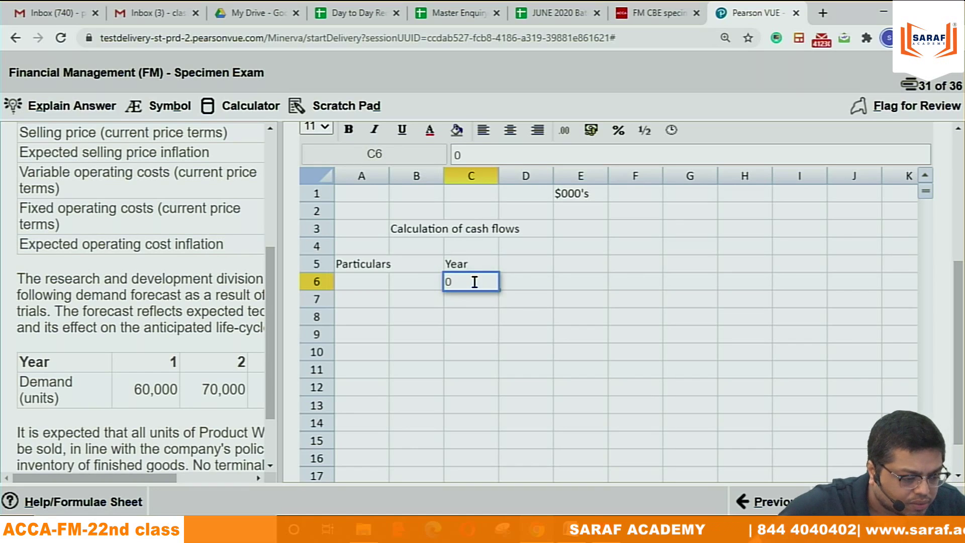
{"action": "left_click", "coordinate": [528, 285]}
{"action": "type", "text": "1"}
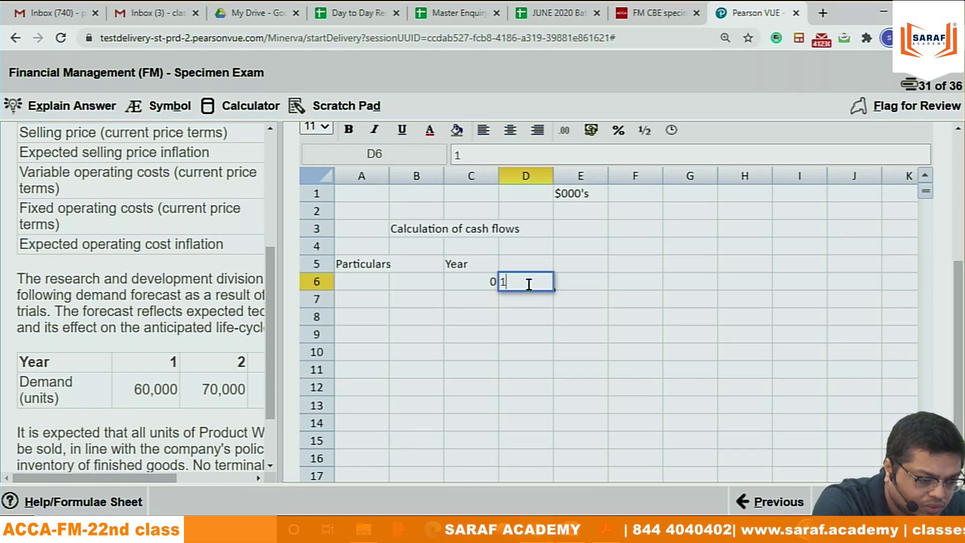
{"action": "left_click", "coordinate": [581, 282]}
{"action": "type", "text": "2"}
{"action": "left_click", "coordinate": [637, 282]}
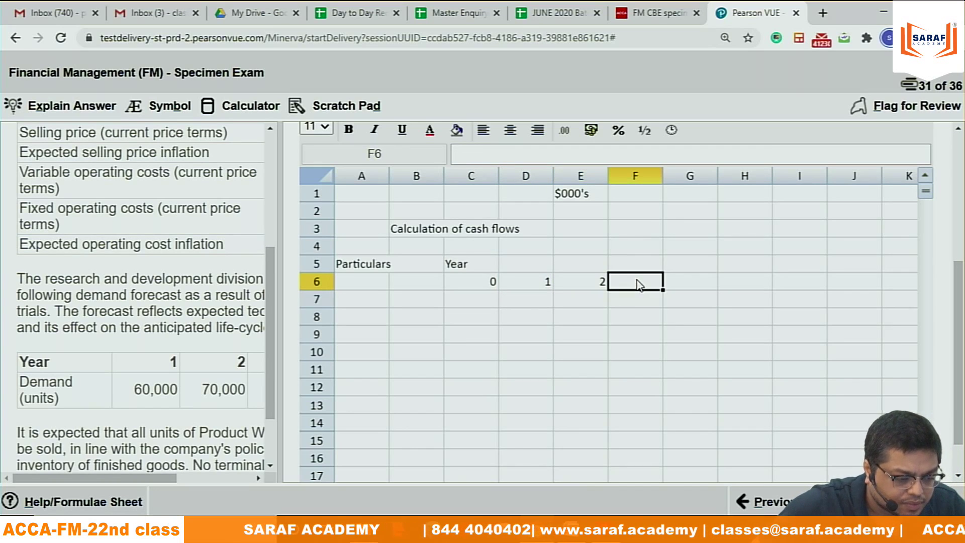
{"action": "type", "text": "3"}
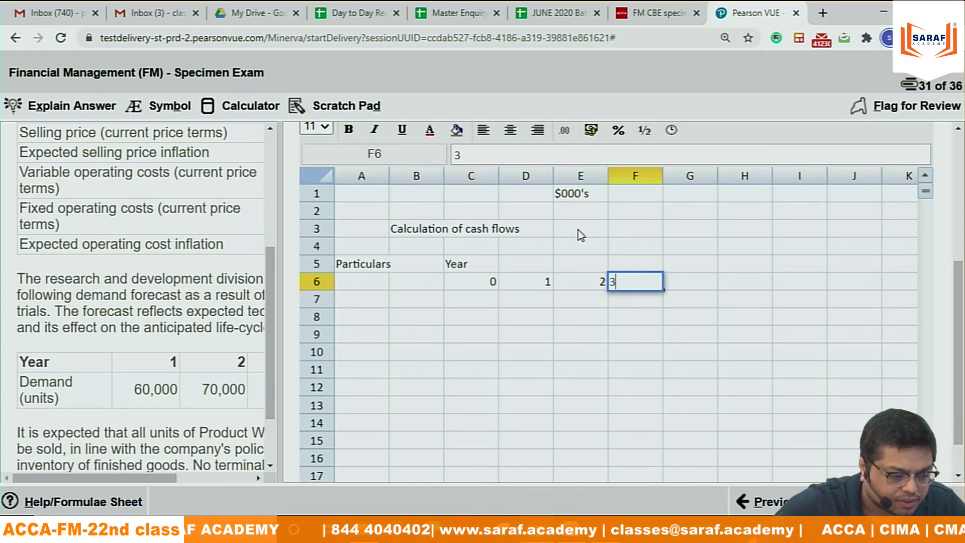
{"action": "left_click", "coordinate": [692, 283]}
{"action": "type", "text": "4"}
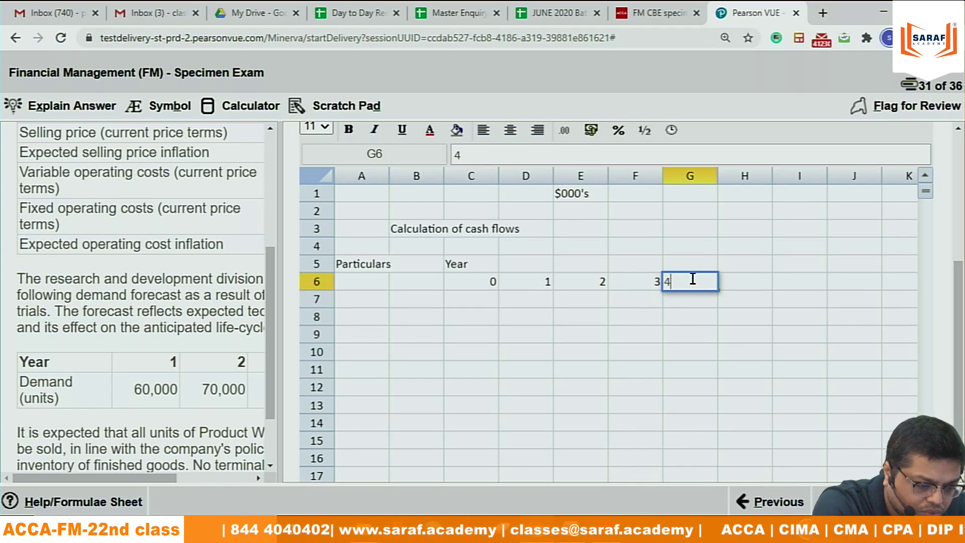
{"action": "left_click", "coordinate": [649, 320]}
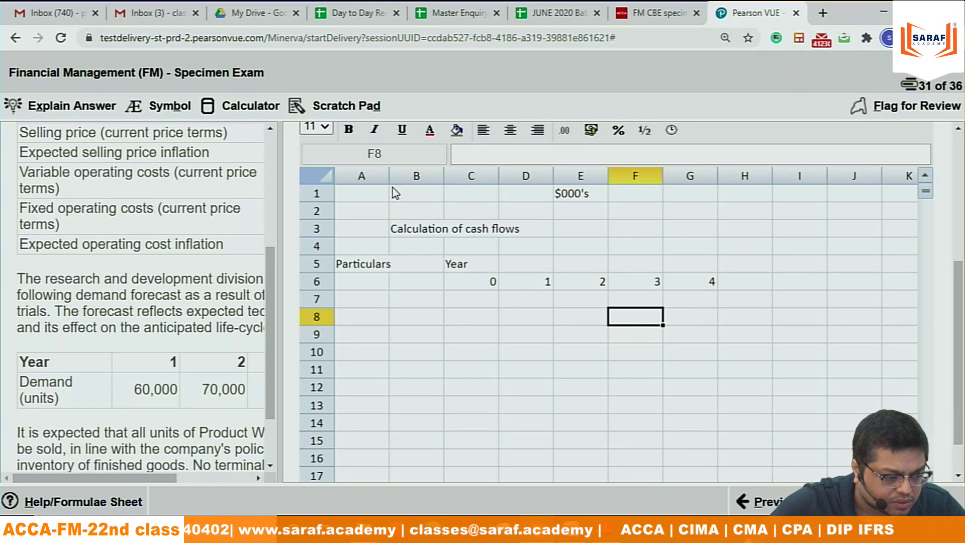
{"action": "left_click_drag", "start_coordinate": [398, 175], "coordinate": [449, 175]}
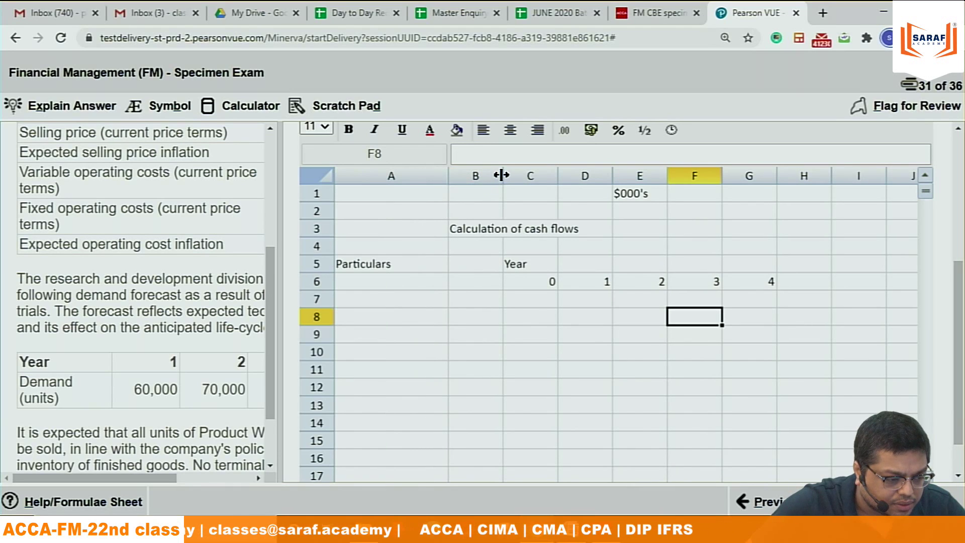
Step: Widen column A further for long row labels, dismissing column B's context menu unchanged
{"action": "left_click_drag", "start_coordinate": [449, 173], "coordinate": [556, 174]}
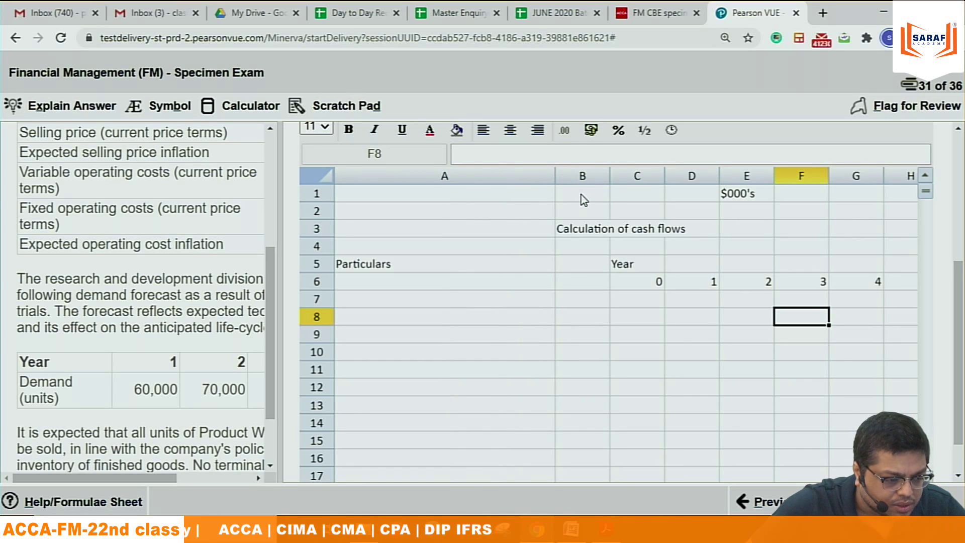
{"action": "right_click", "coordinate": [583, 179]}
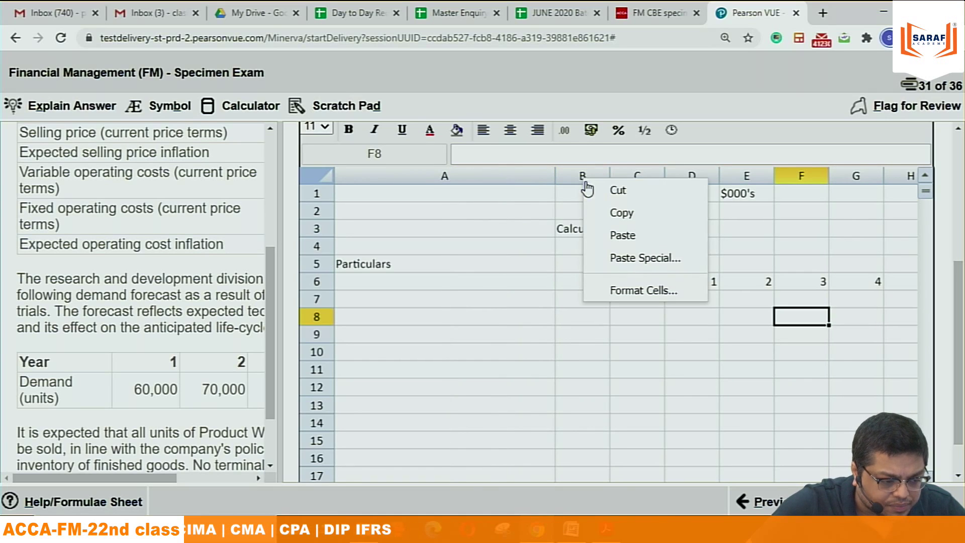
{"action": "left_click", "coordinate": [602, 357]}
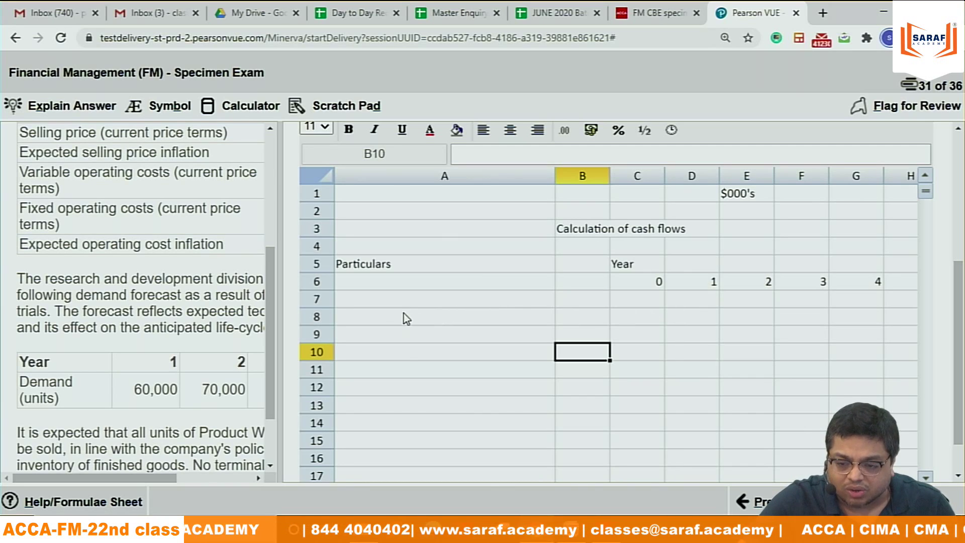
Step: Add a Sales quantity row in A7 with 60 for year 1 and 70 for year 2
{"action": "left_click", "coordinate": [389, 299]}
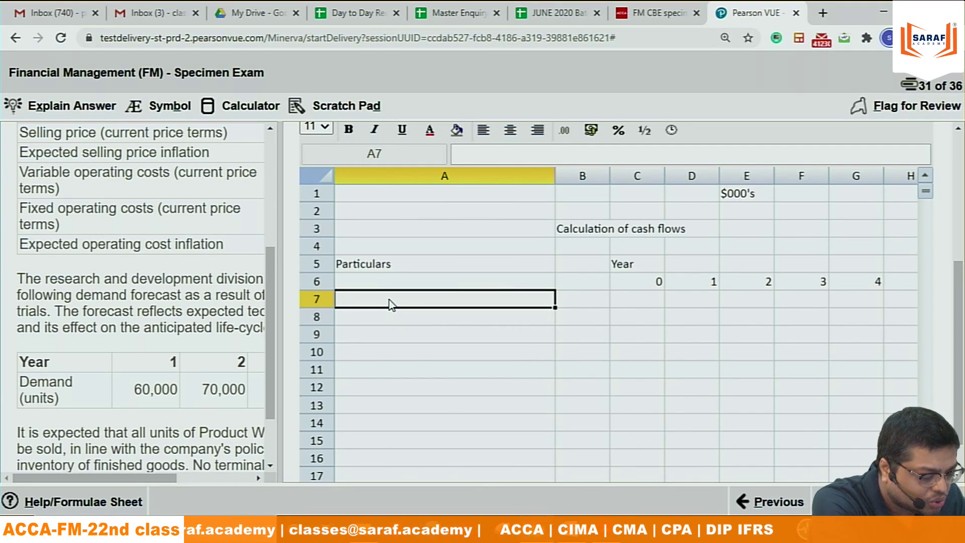
{"action": "type", "text": "Sales quant"}
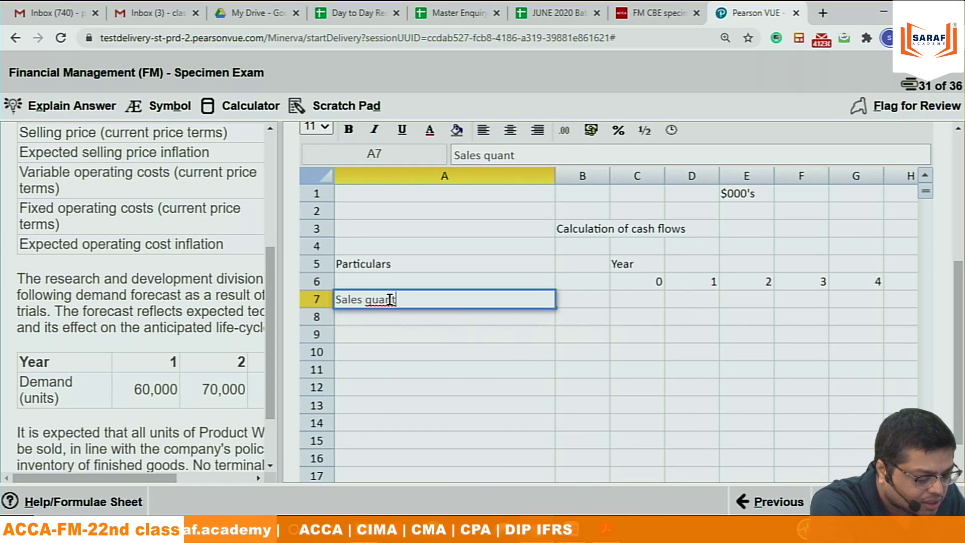
{"action": "type", "text": "ity"}
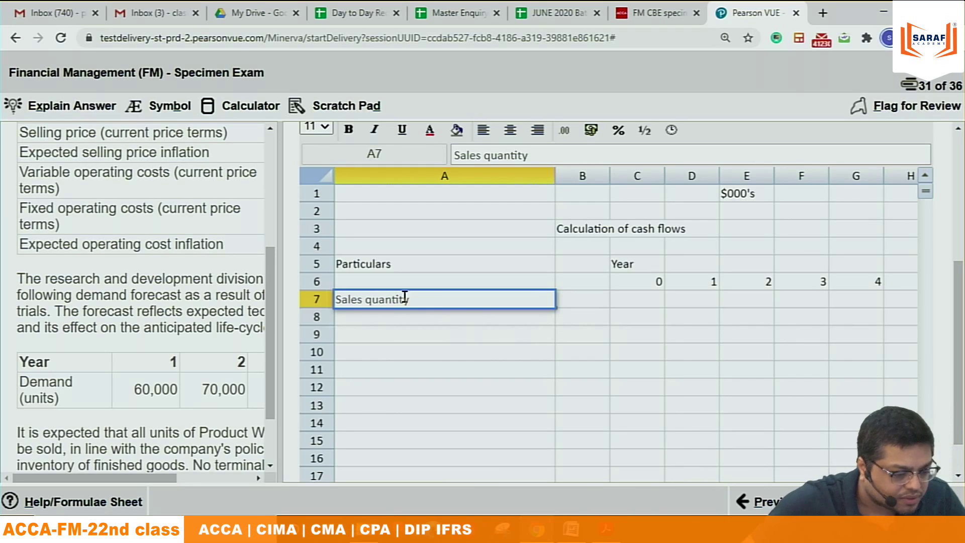
{"action": "left_click", "coordinate": [646, 298]}
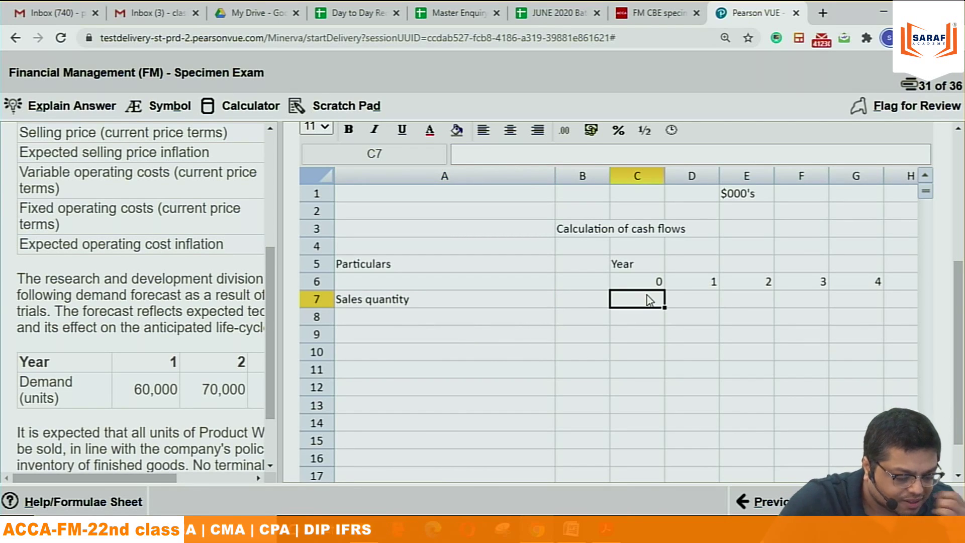
{"action": "key", "text": "Right"}
{"action": "type", "text": "60"}
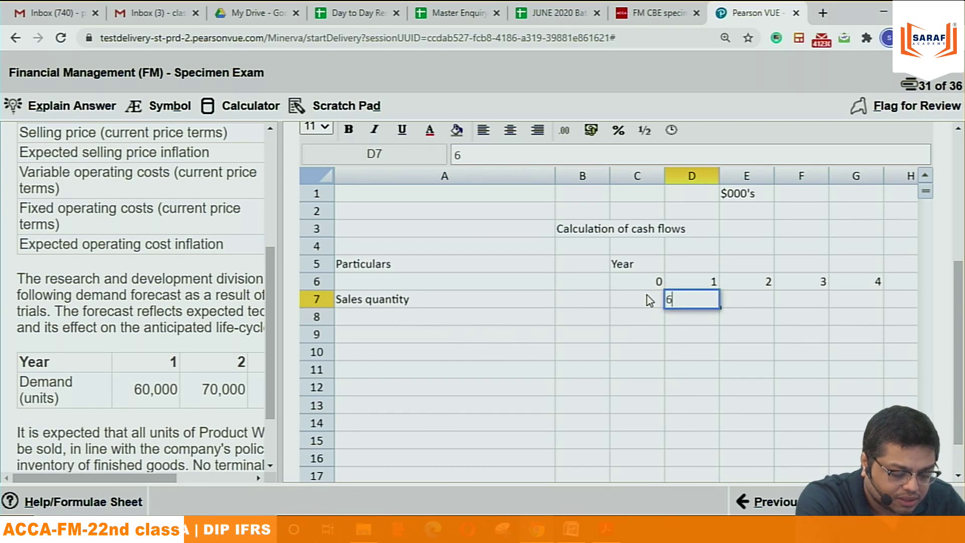
{"action": "left_click", "coordinate": [744, 299]}
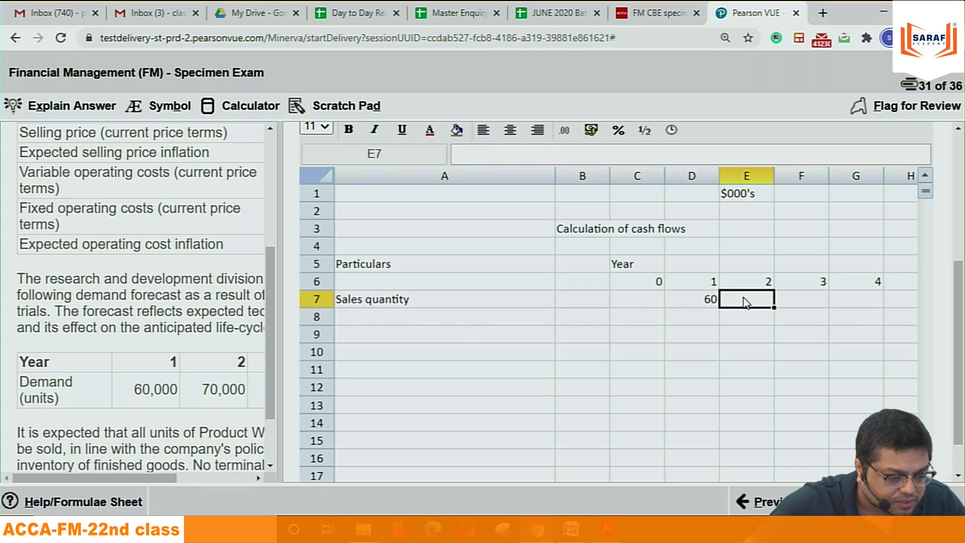
{"action": "type", "text": "70"}
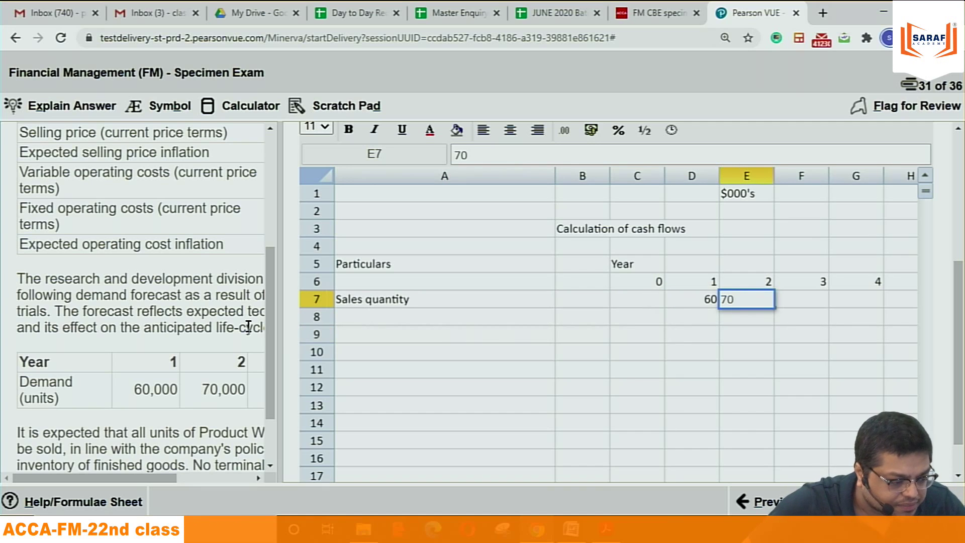
{"action": "left_click_drag", "start_coordinate": [279, 308], "coordinate": [451, 307]}
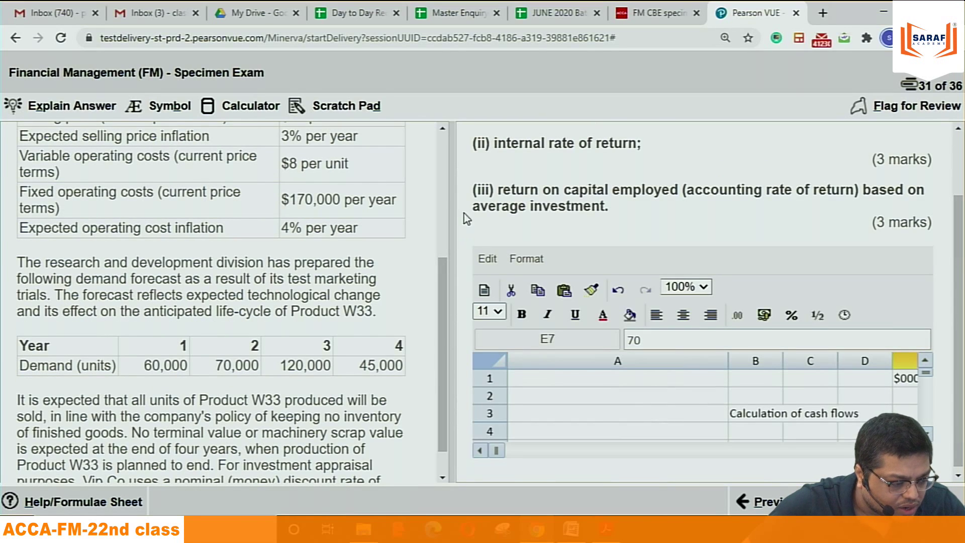
{"action": "left_click_drag", "start_coordinate": [452, 199], "coordinate": [173, 213]}
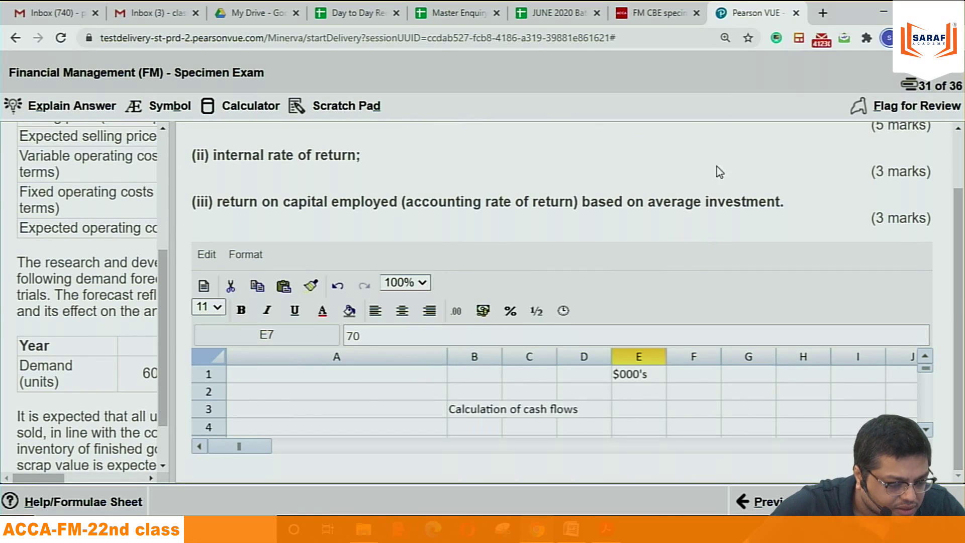
{"action": "right_click", "coordinate": [758, 9]}
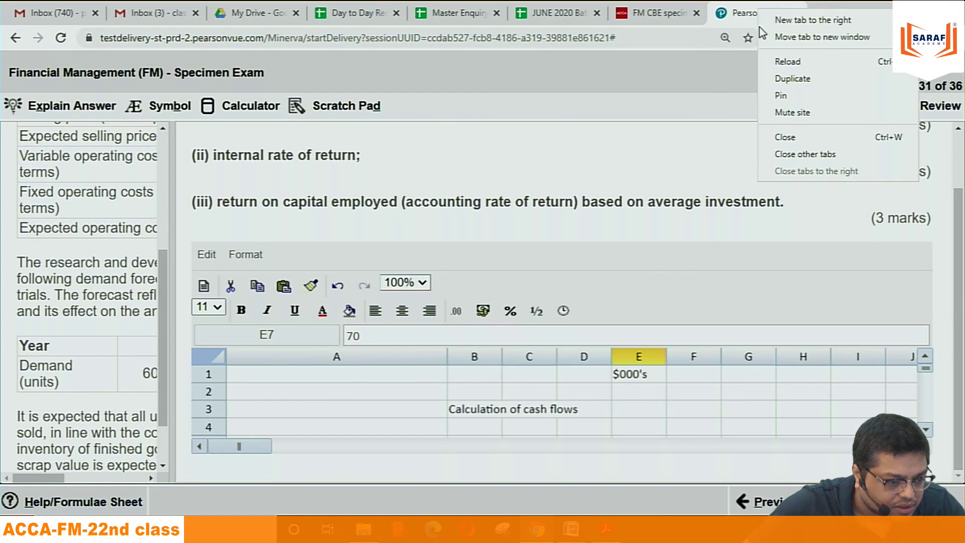
{"action": "left_click", "coordinate": [783, 62]}
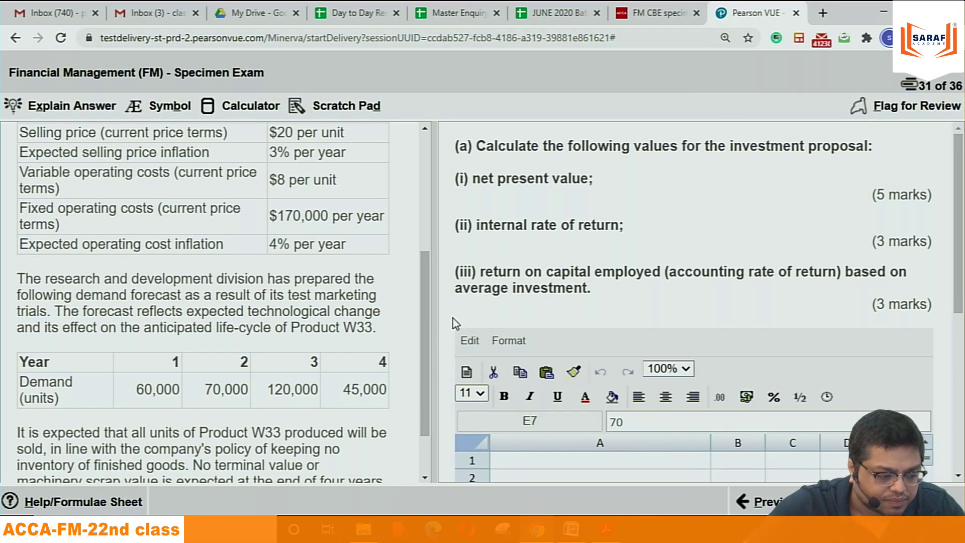
{"action": "left_click_drag", "start_coordinate": [432, 316], "coordinate": [286, 321]}
Step: Enter sales quantities 120 for year 3 and 45 for year 4, then select A8
{"action": "scroll", "coordinate": [961, 317], "scroll_direction": "down", "scroll_amount": 5}
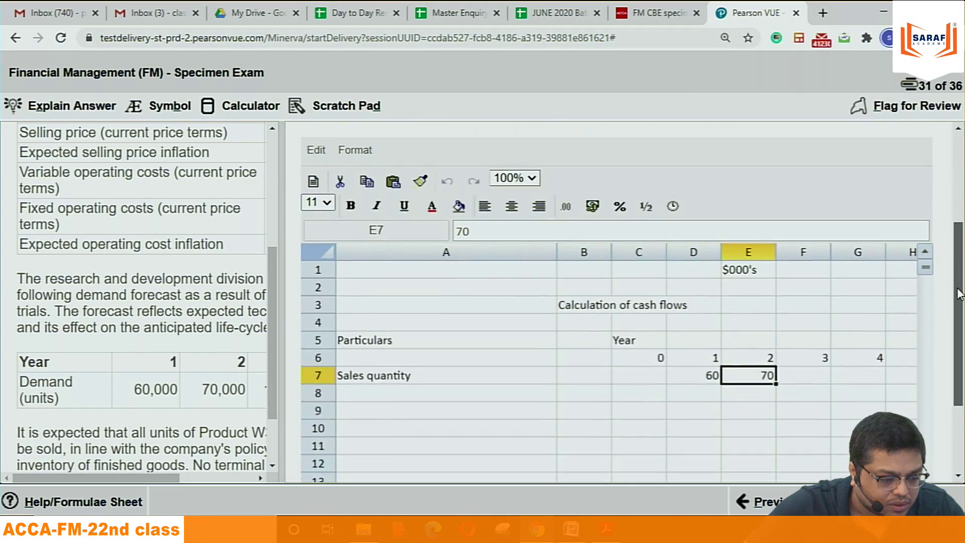
{"action": "left_click", "coordinate": [804, 300]}
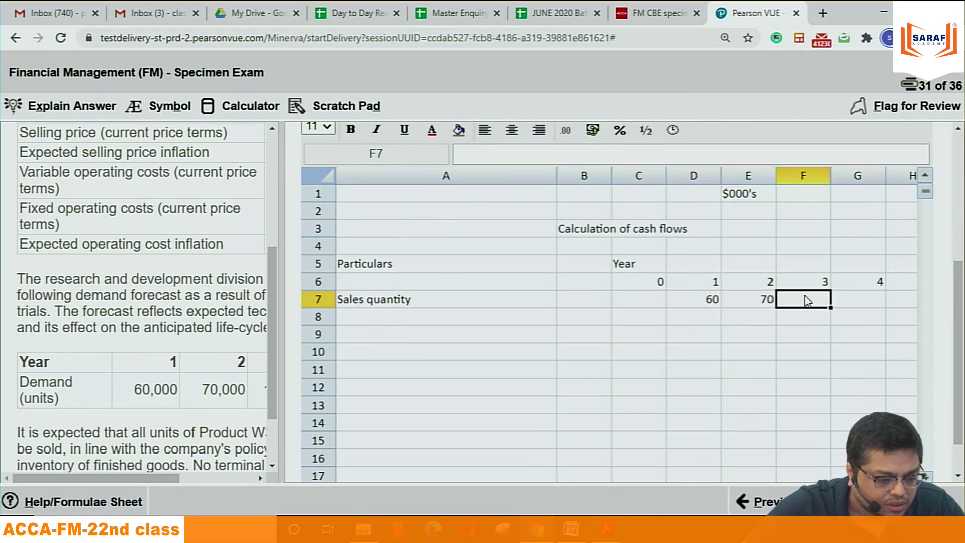
{"action": "type", "text": "120"}
{"action": "left_click", "coordinate": [871, 305]}
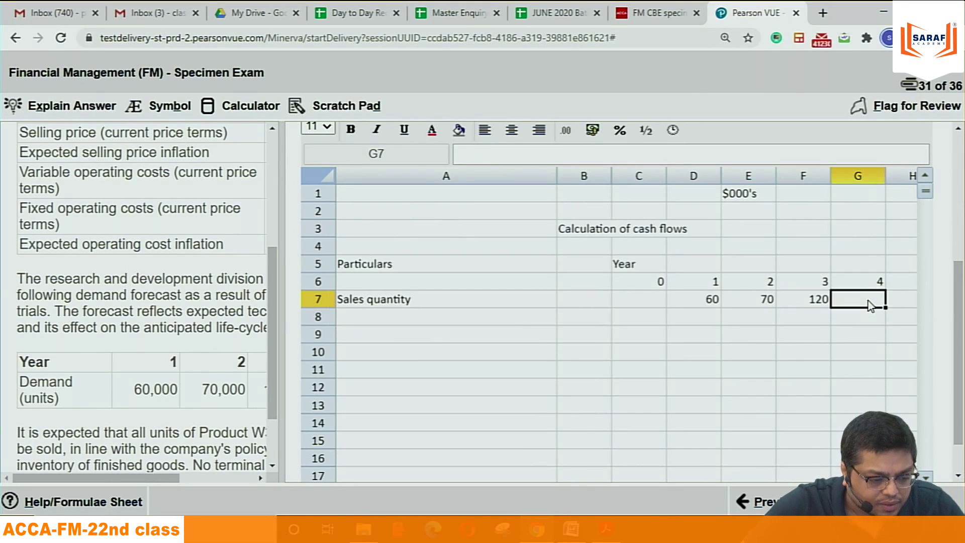
{"action": "type", "text": "45"}
{"action": "left_click", "coordinate": [837, 352]}
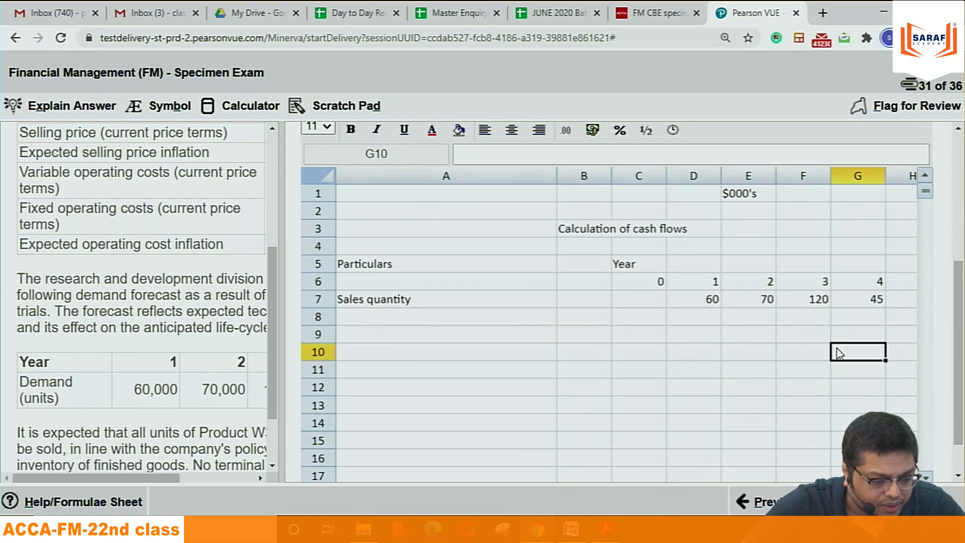
{"action": "left_click", "coordinate": [367, 322]}
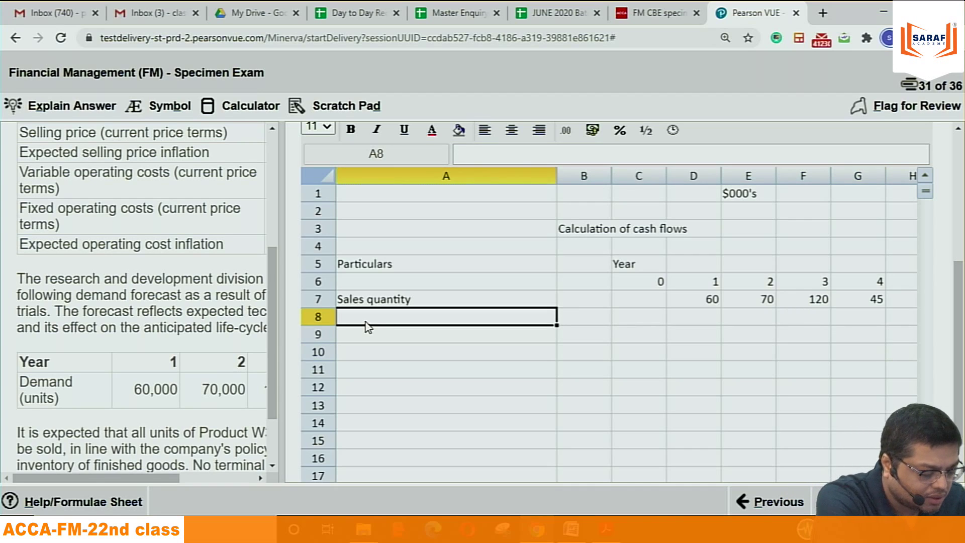
Step: Label row 8 Selling Price with 20.6, 21.22, 21.85, and start typing 22.51 for year 4
{"action": "type", "text": "Selling Price"}
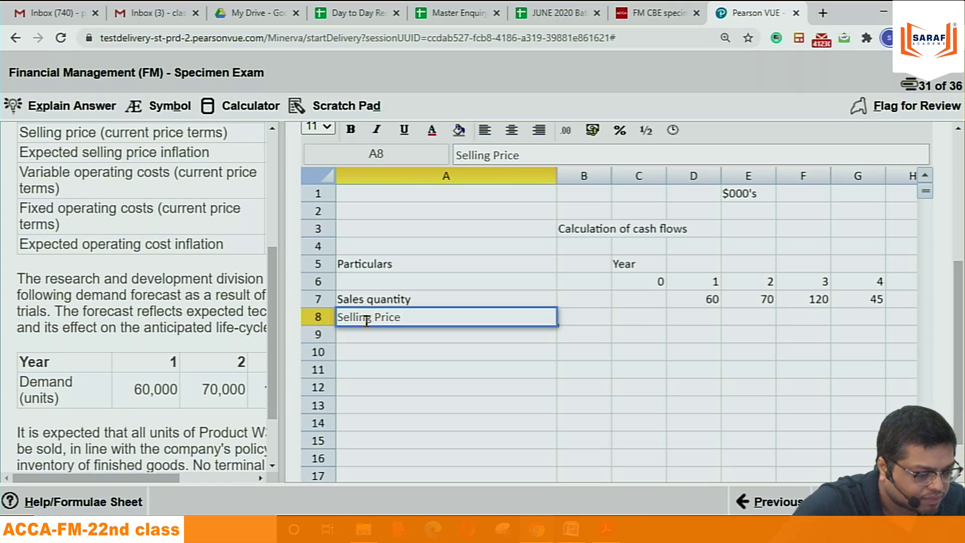
{"action": "left_click", "coordinate": [683, 315]}
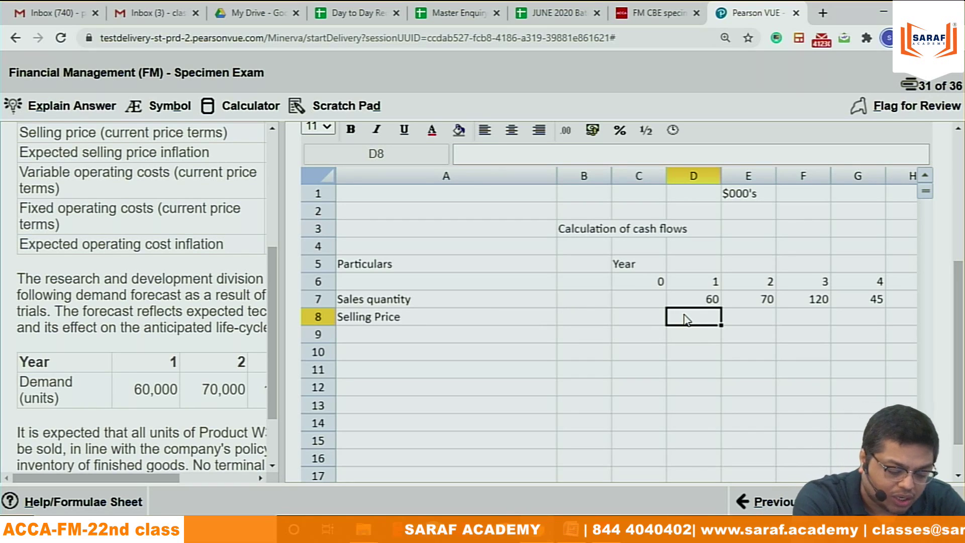
{"action": "type", "text": "20.6"}
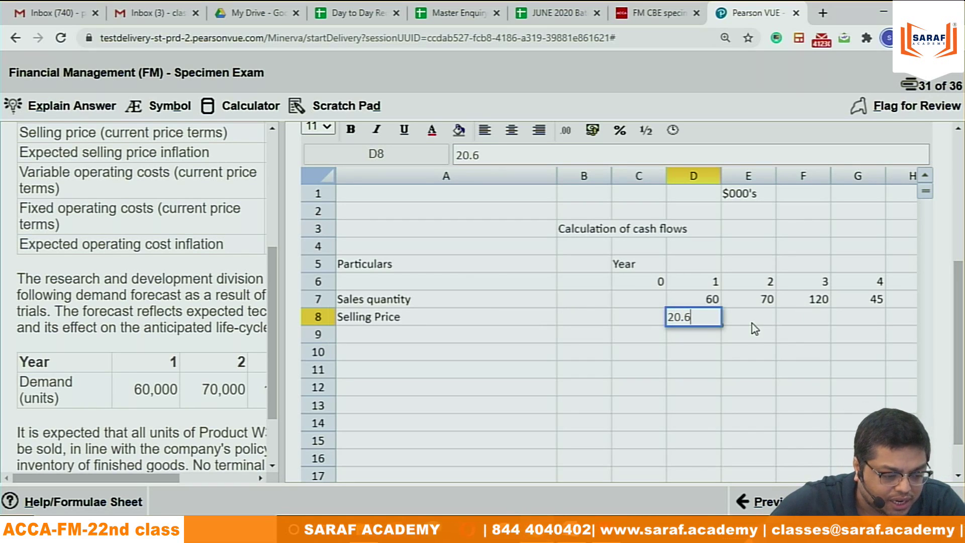
{"action": "left_click", "coordinate": [754, 319]}
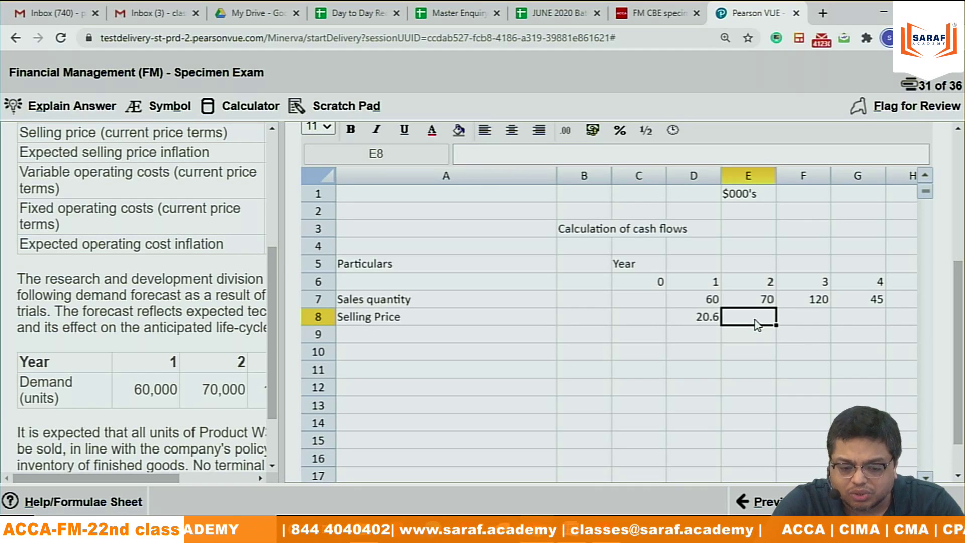
{"action": "type", "text": "21.22"}
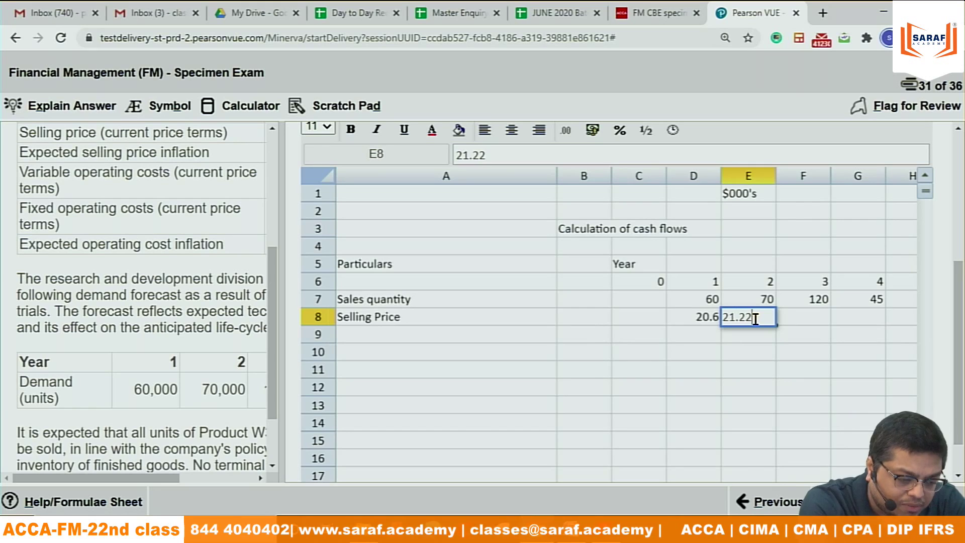
{"action": "left_click", "coordinate": [814, 324]}
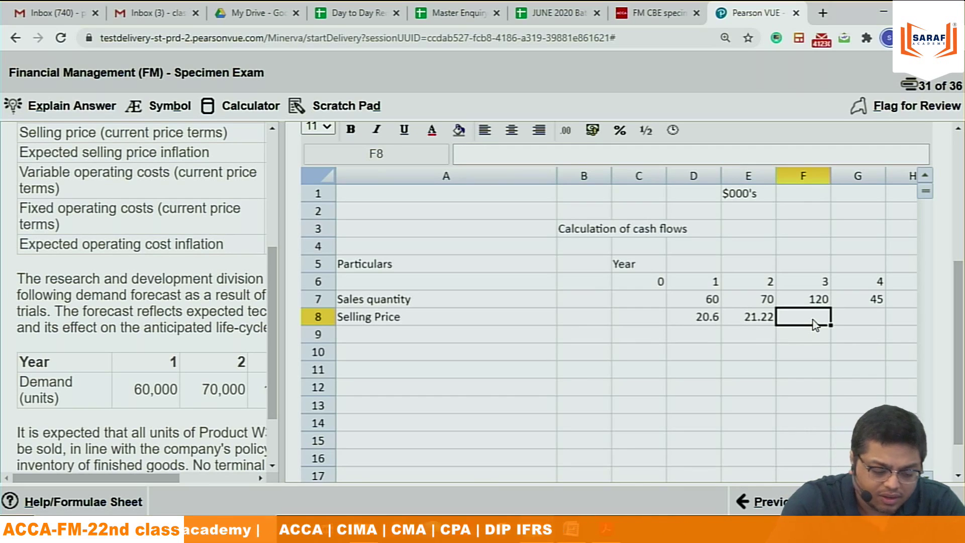
{"action": "type", "text": "21.85"}
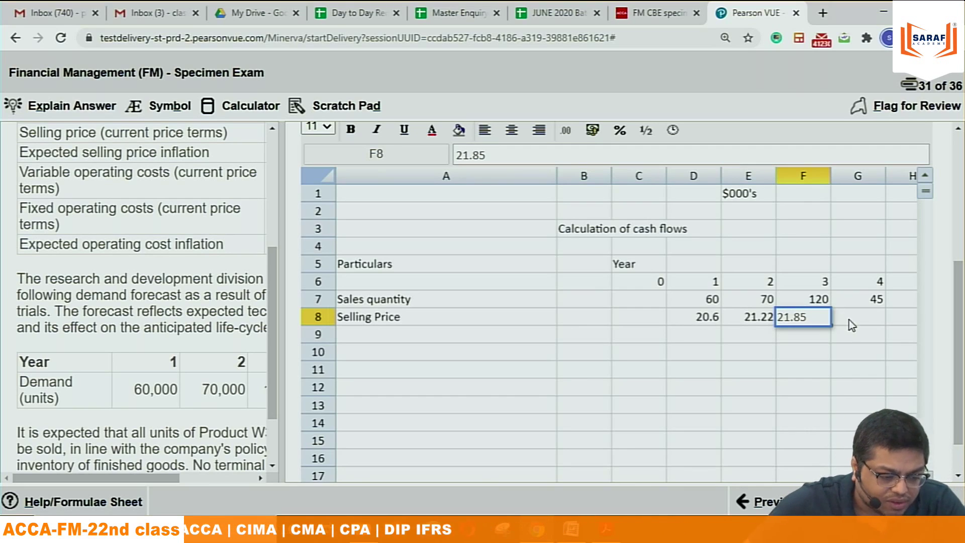
{"action": "left_click", "coordinate": [851, 319]}
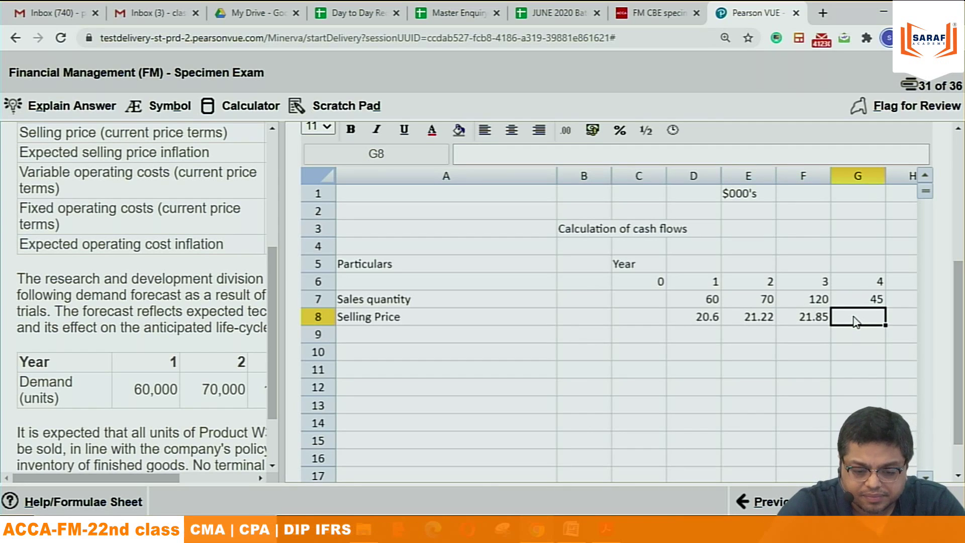
{"action": "type", "text": "2.51"}
{"action": "key", "text": "BackSpace"}
{"action": "key", "text": "BackSpace"}
{"action": "key", "text": "BackSpace"}
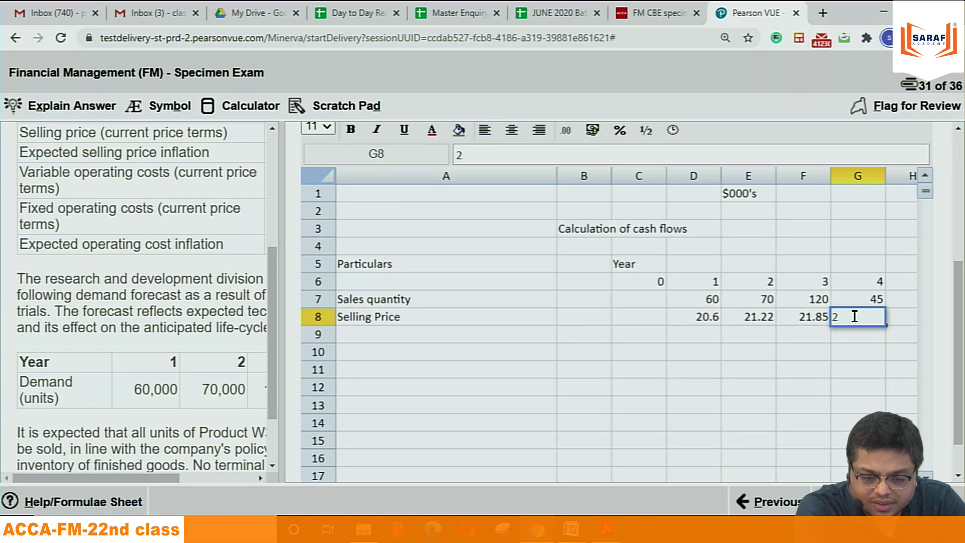
{"action": "type", "text": "2.51"}
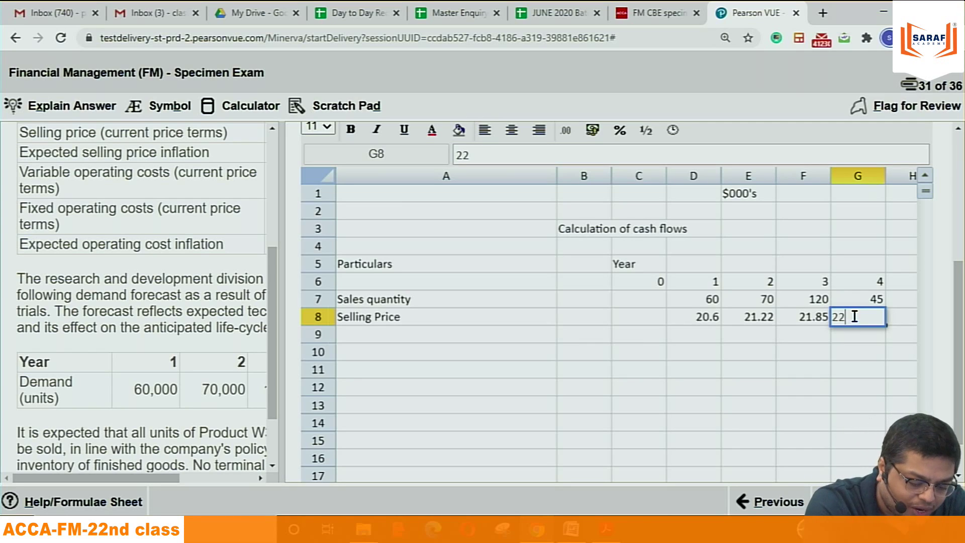
Step: Confirm the year 4 selling price 22.51 and label row 9 'Veriable cost'
{"action": "left_click", "coordinate": [389, 335]}
{"action": "type", "text": "VC"}
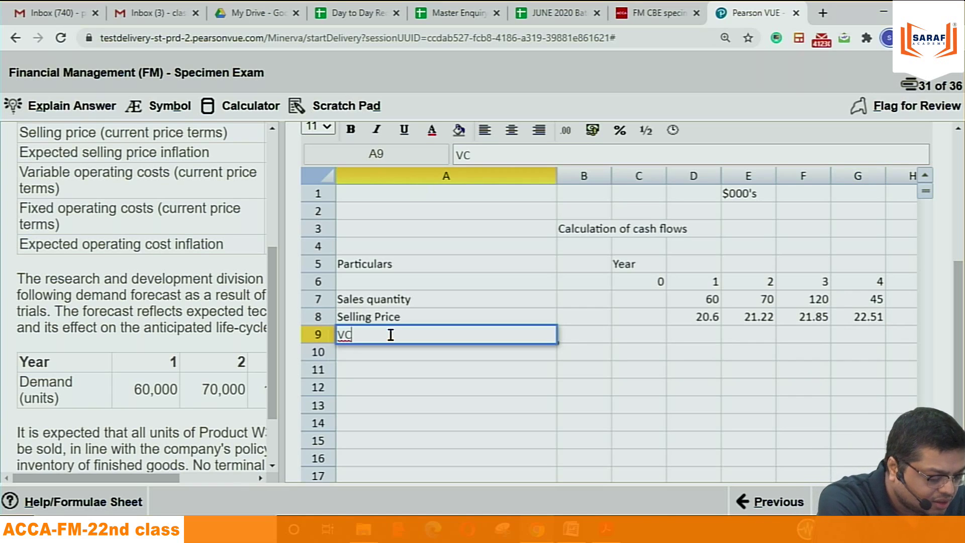
{"action": "key", "text": "BackSpace"}
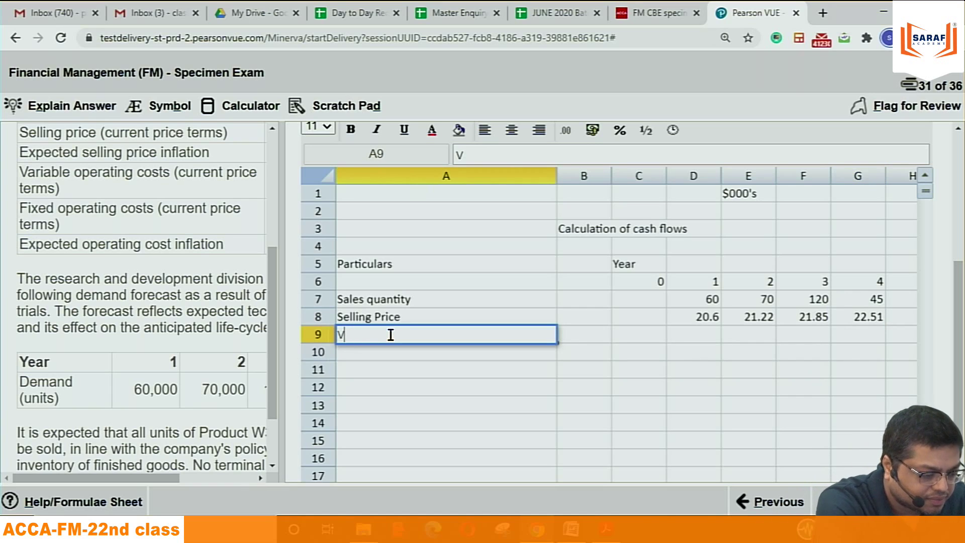
{"action": "type", "text": "eroi"}
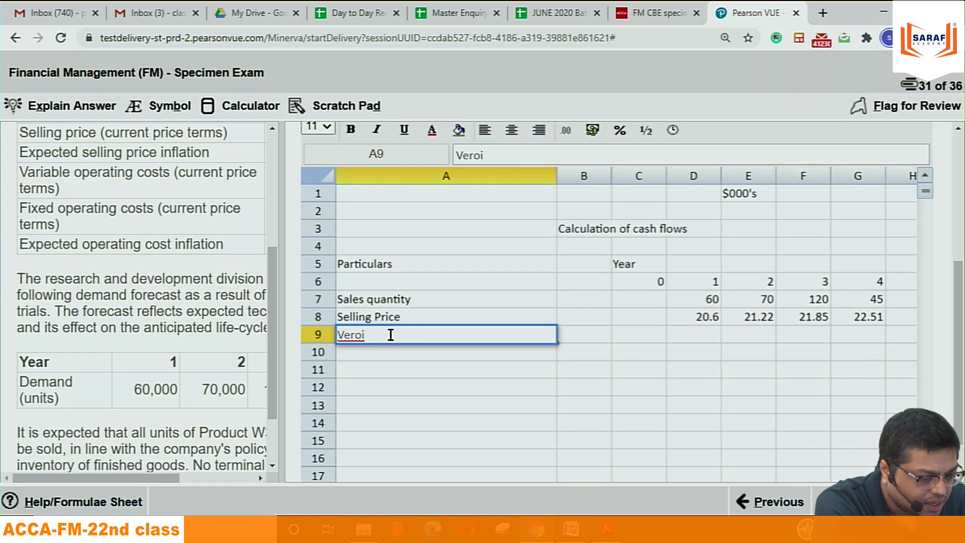
{"action": "key", "text": "BackSpace"}
{"action": "key", "text": "BackSpace"}
{"action": "type", "text": "ia"}
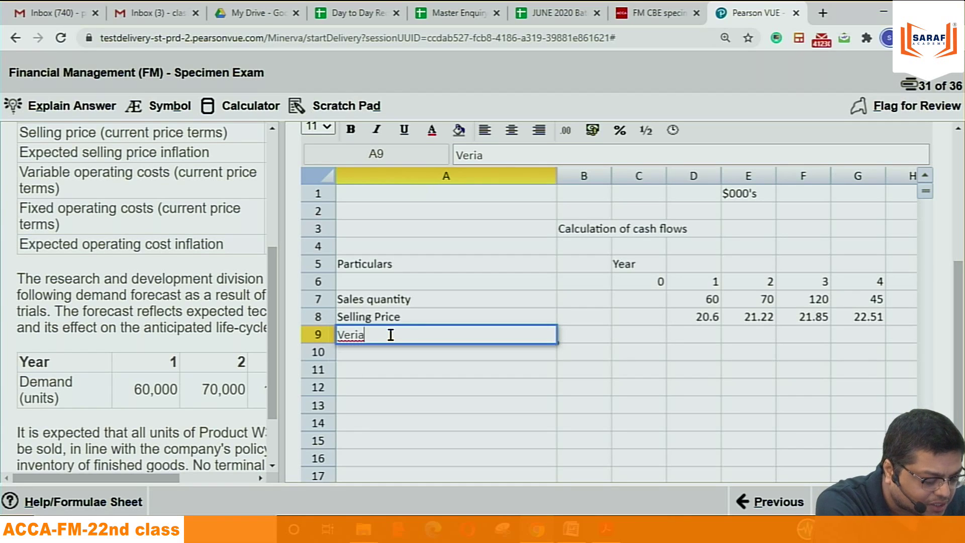
{"action": "type", "text": "ble copst"}
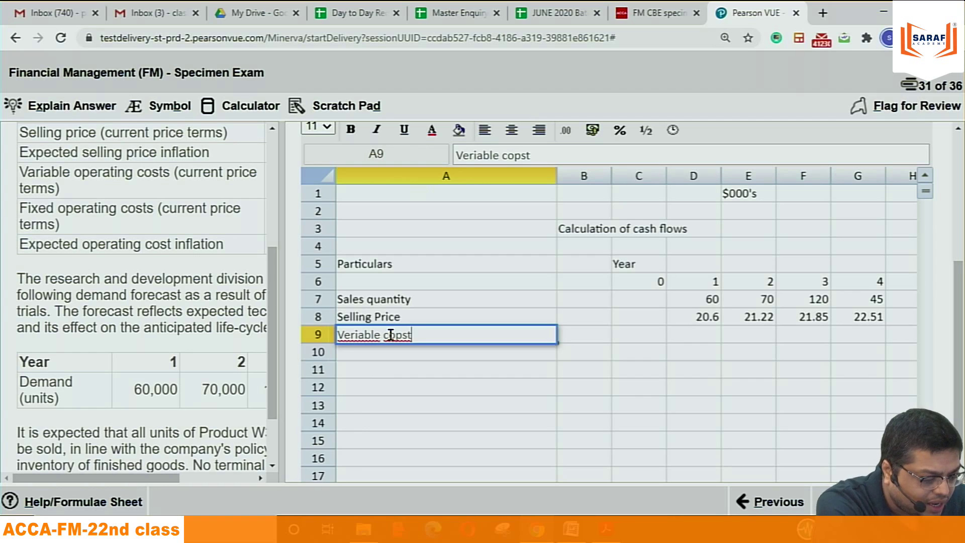
{"action": "key", "text": "BackSpace"}
{"action": "key", "text": "BackSpace"}
{"action": "key", "text": "BackSpace"}
{"action": "type", "text": "st"}
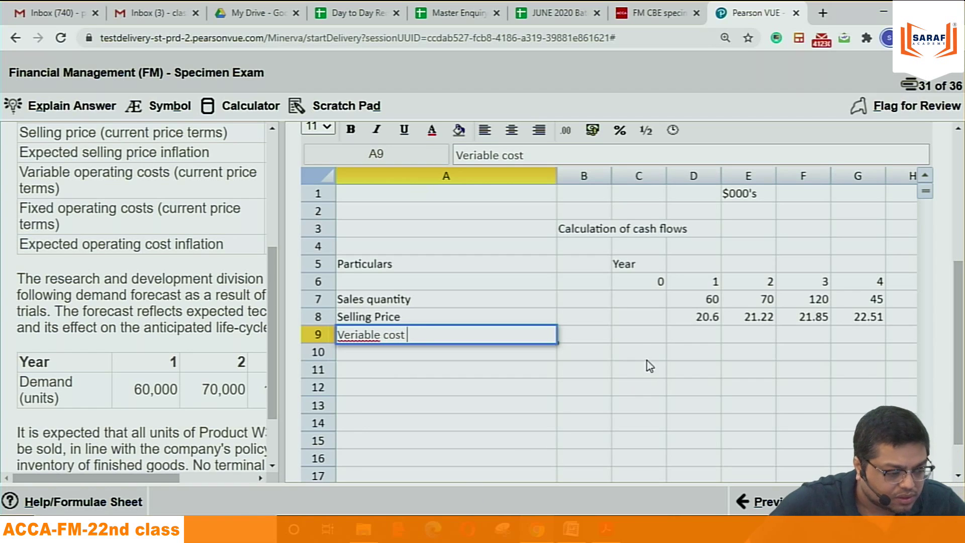
{"action": "left_click", "coordinate": [699, 334]}
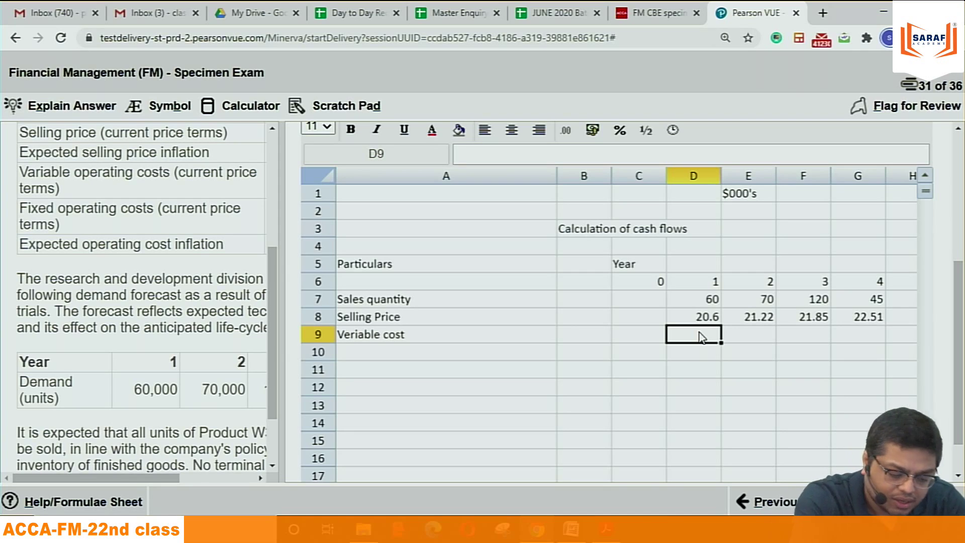
Step: Enter variable costs 8.32, 8.65, 9 and 9.36 for years 1 to 4
{"action": "type", "text": "8.32"}
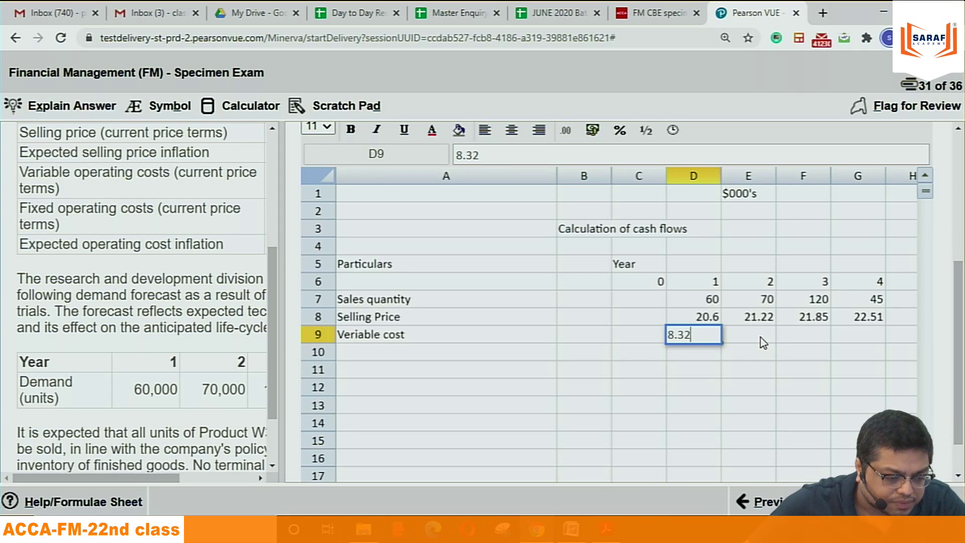
{"action": "left_click", "coordinate": [761, 337]}
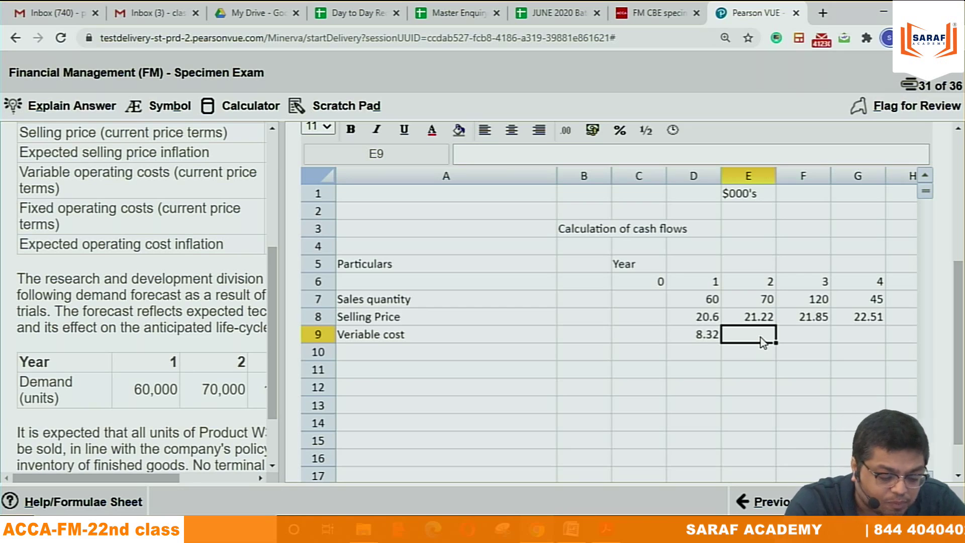
{"action": "type", "text": "8.65"}
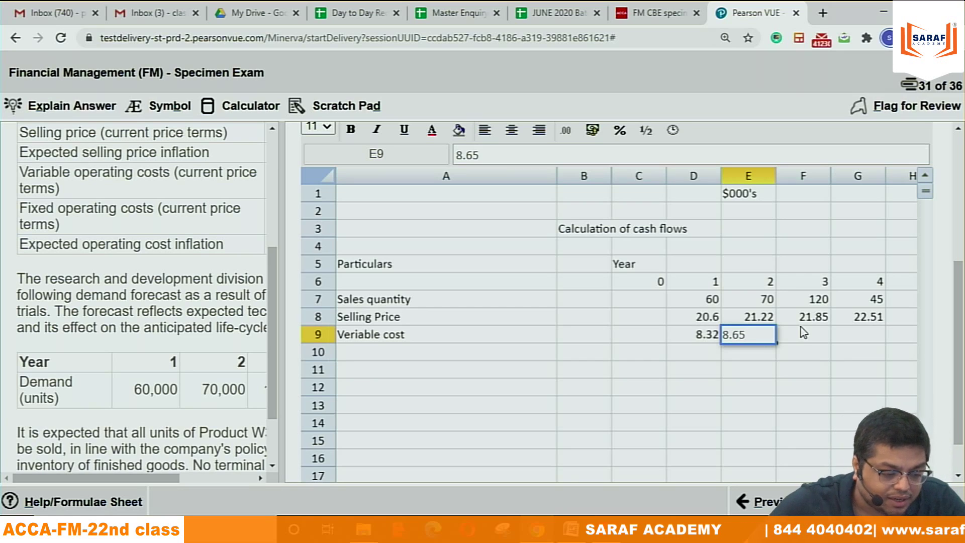
{"action": "left_click", "coordinate": [804, 338]}
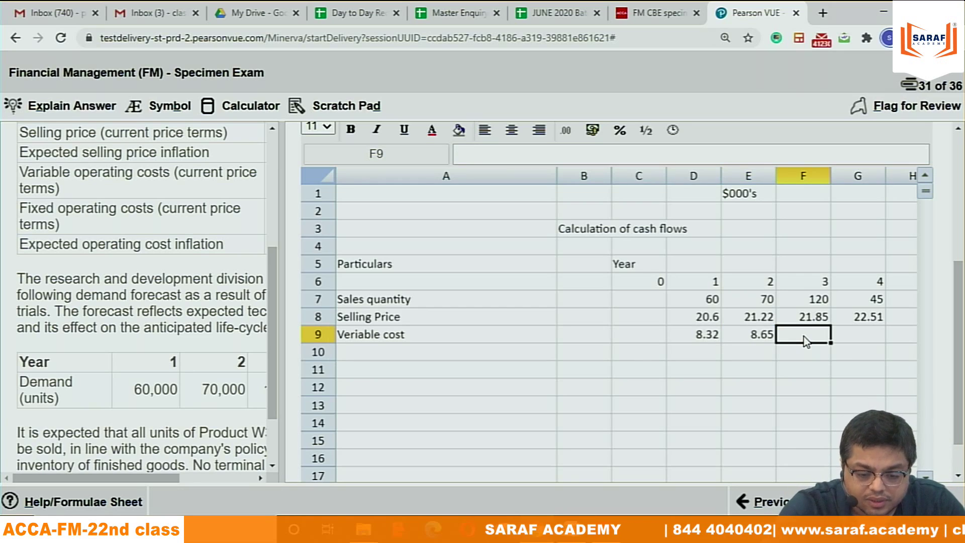
{"action": "type", "text": "9"}
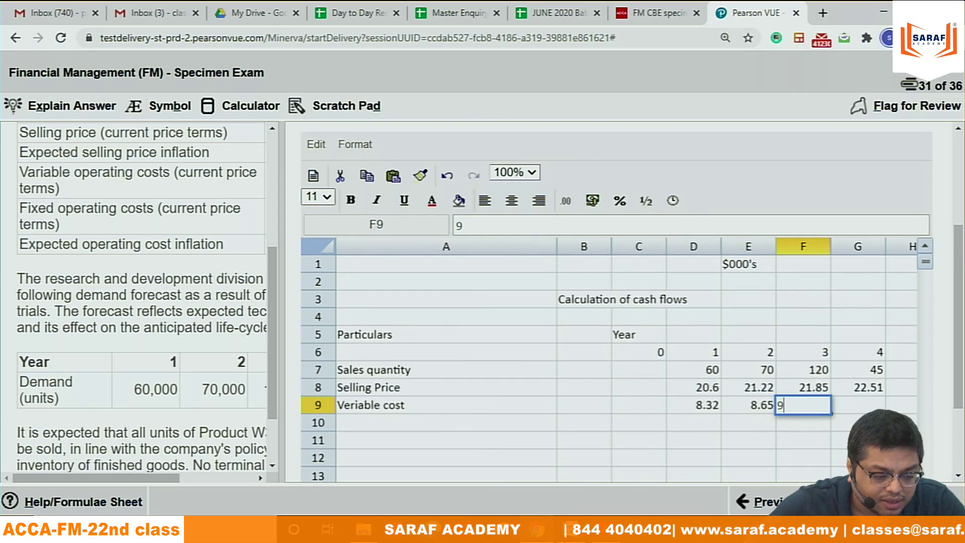
{"action": "left_click", "coordinate": [875, 405]}
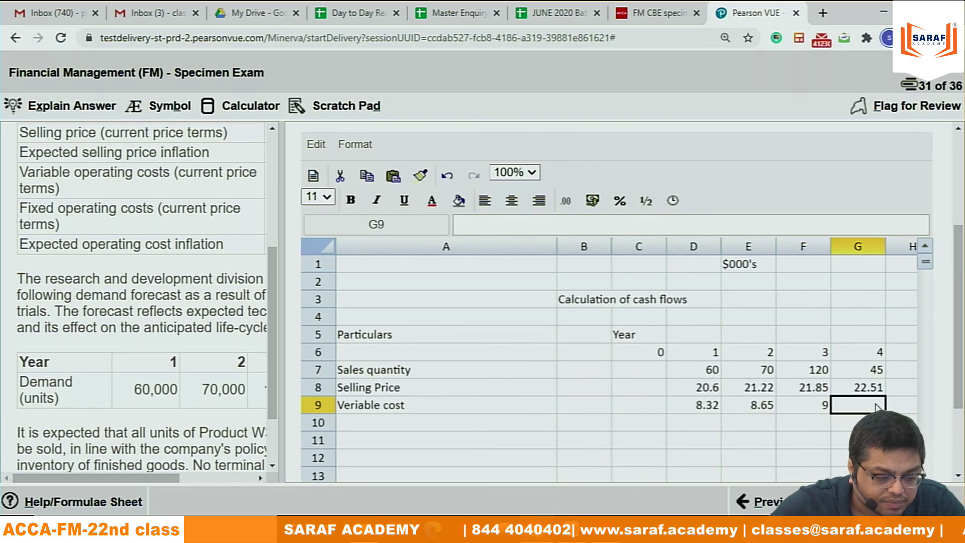
{"action": "left_click_drag", "start_coordinate": [956, 351], "coordinate": [960, 432]}
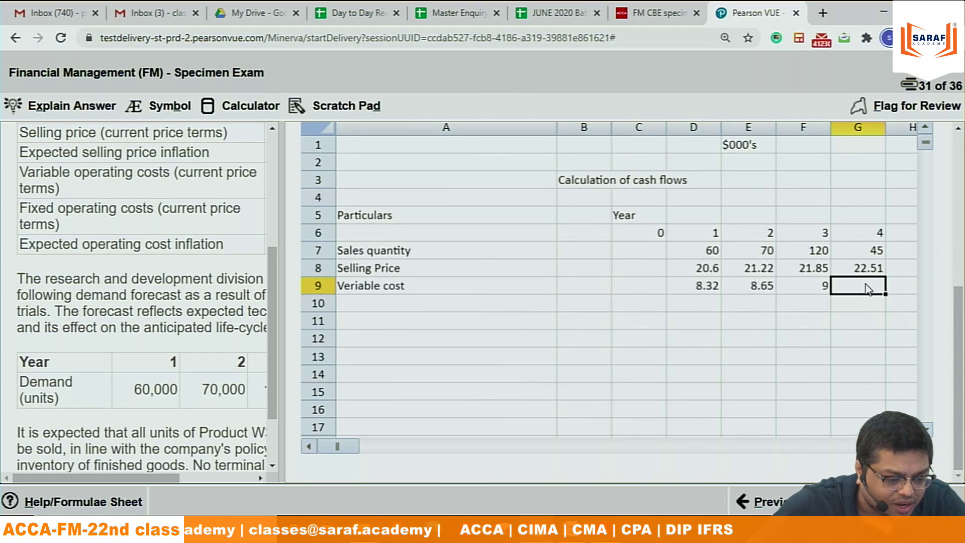
{"action": "type", "text": "9"}
{"action": "type", "text": "6"}
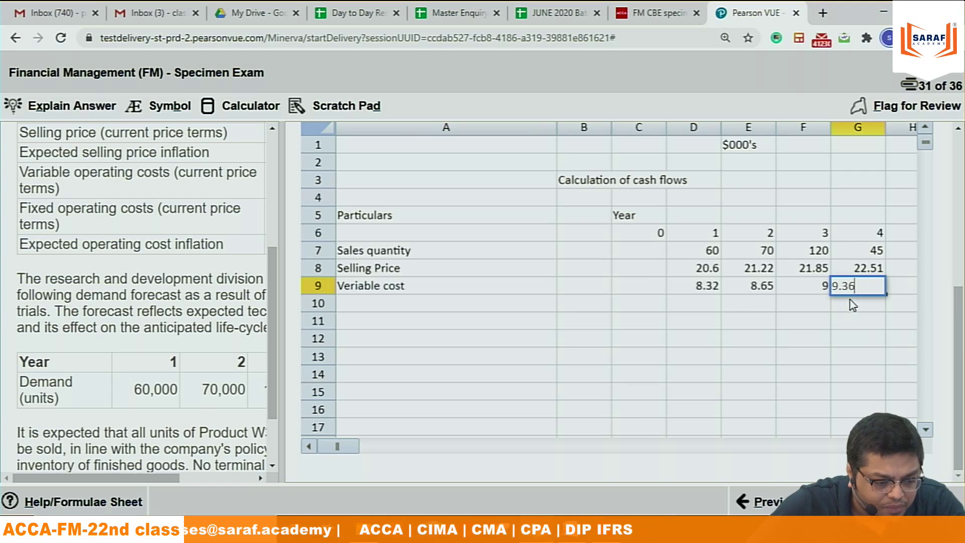
{"action": "key", "text": "Return"}
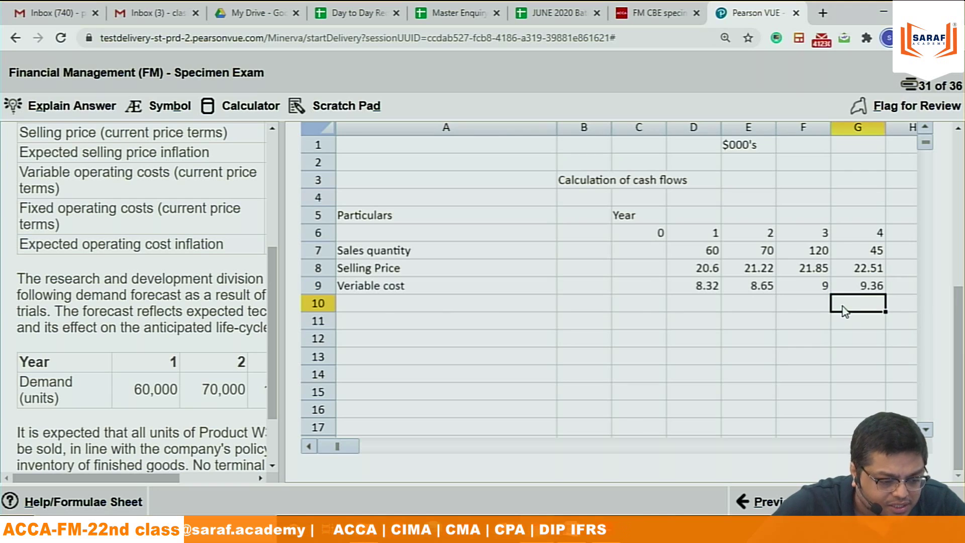
Step: Label row 10 'cont per unit' for the contribution figures
{"action": "left_click", "coordinate": [356, 304]}
{"action": "type", "text": "c"}
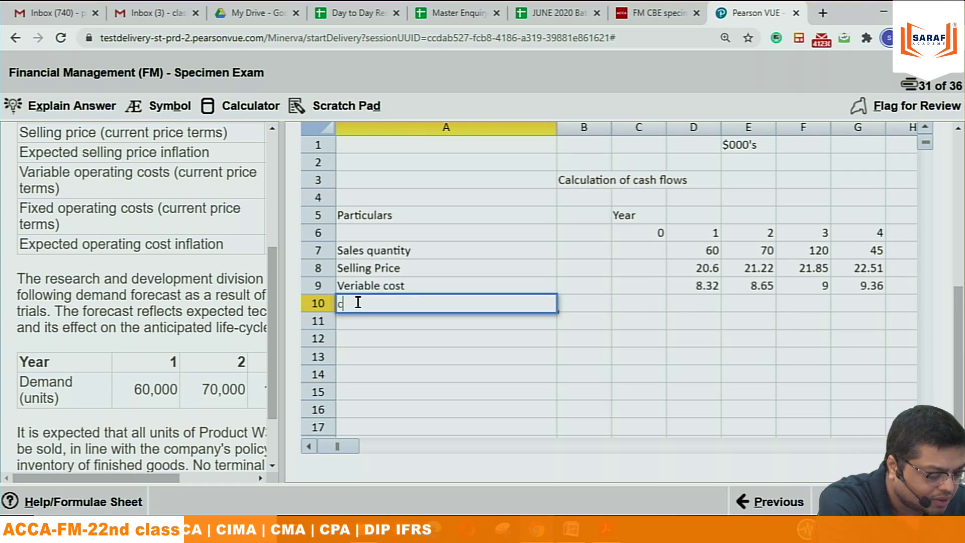
{"action": "type", "text": "ont per unit"}
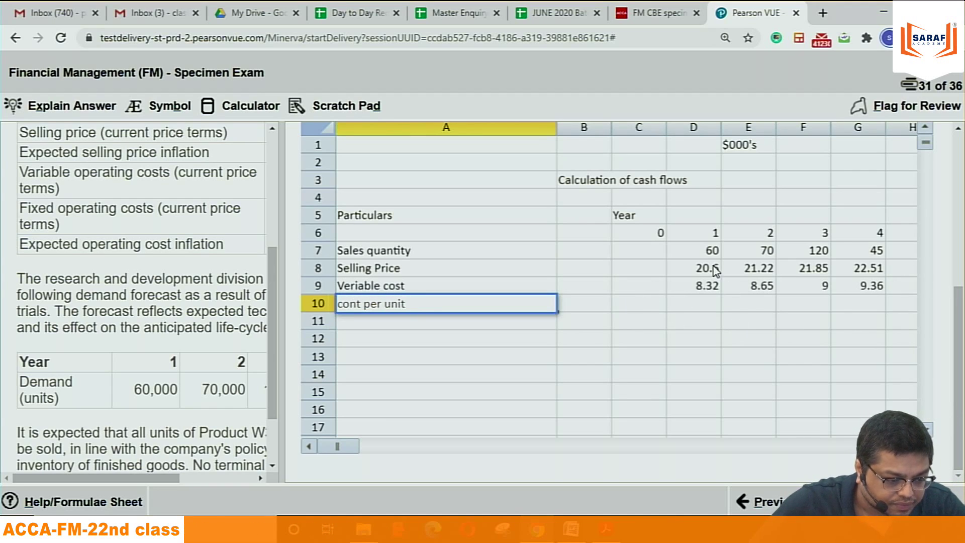
{"action": "left_click", "coordinate": [697, 301]}
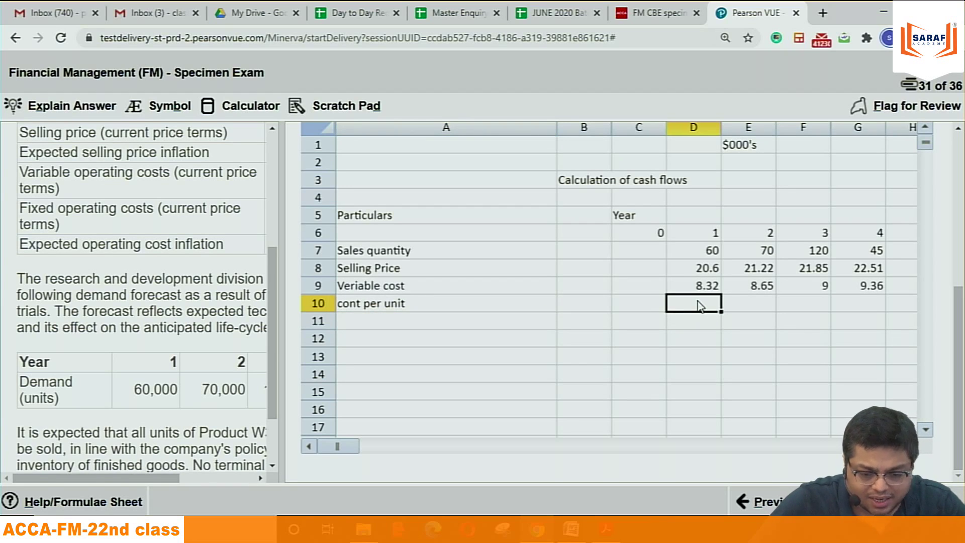
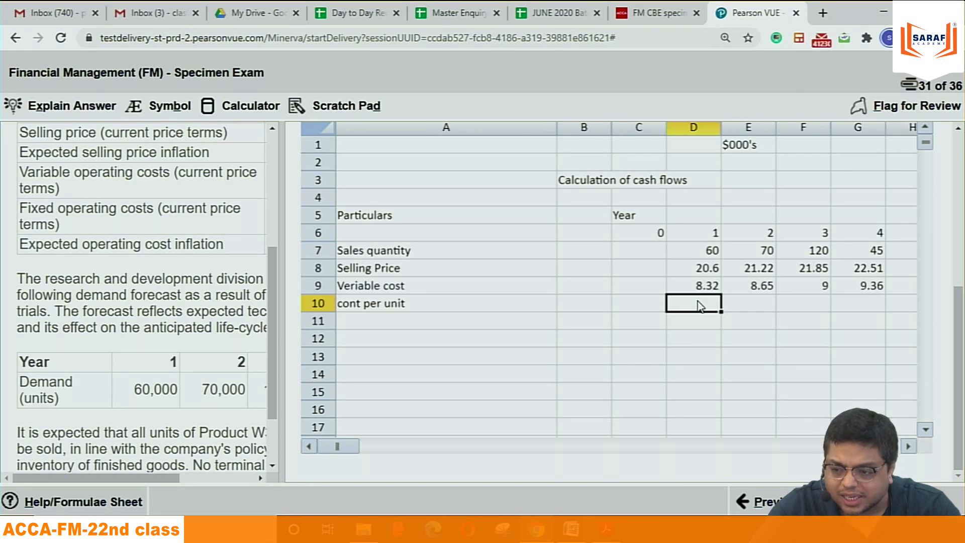
Step: Enter contribution per unit 12.28, 12.57, 12.85 and 13.15 in D10:G10 for years 1–4
{"action": "type", "text": "12.28"}
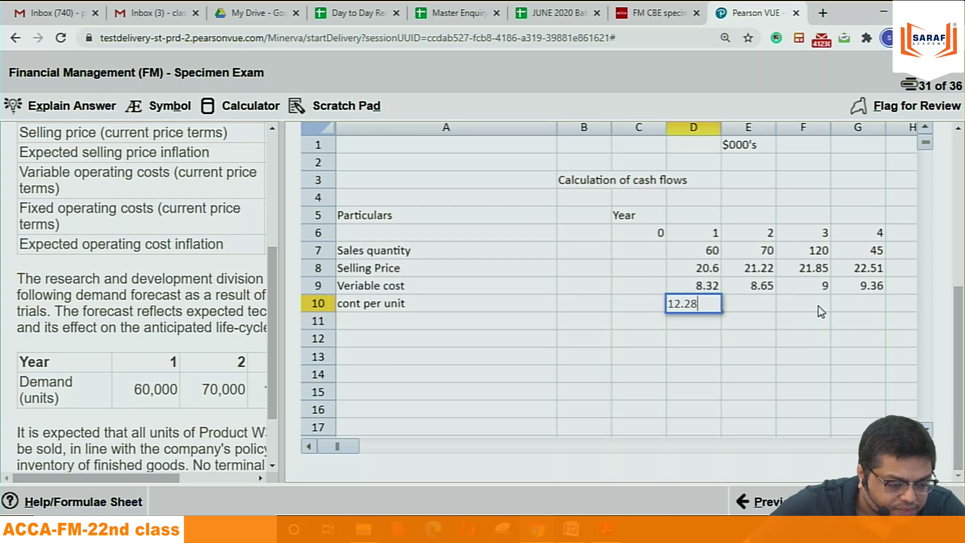
{"action": "left_click", "coordinate": [766, 306]}
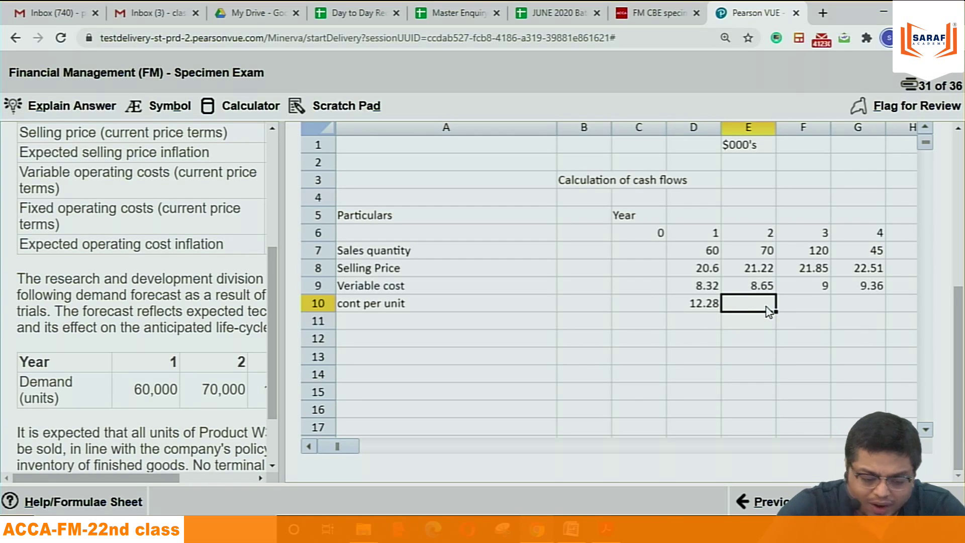
{"action": "type", "text": "12.57"}
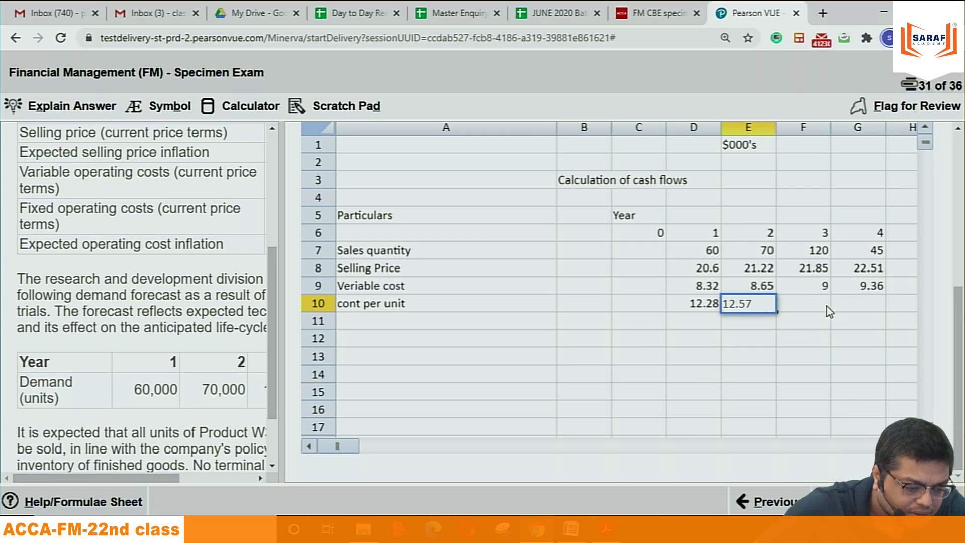
{"action": "left_click", "coordinate": [804, 308]}
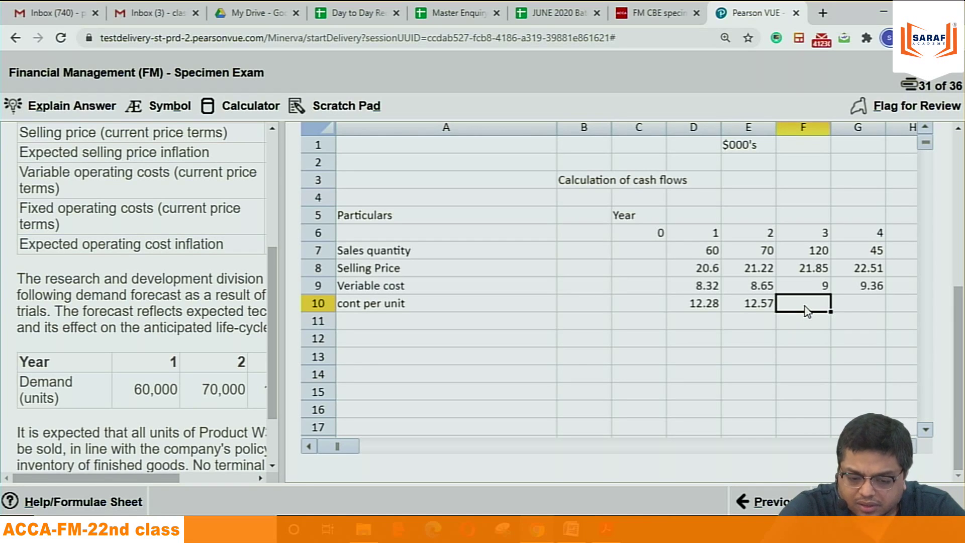
{"action": "type", "text": "12.85"}
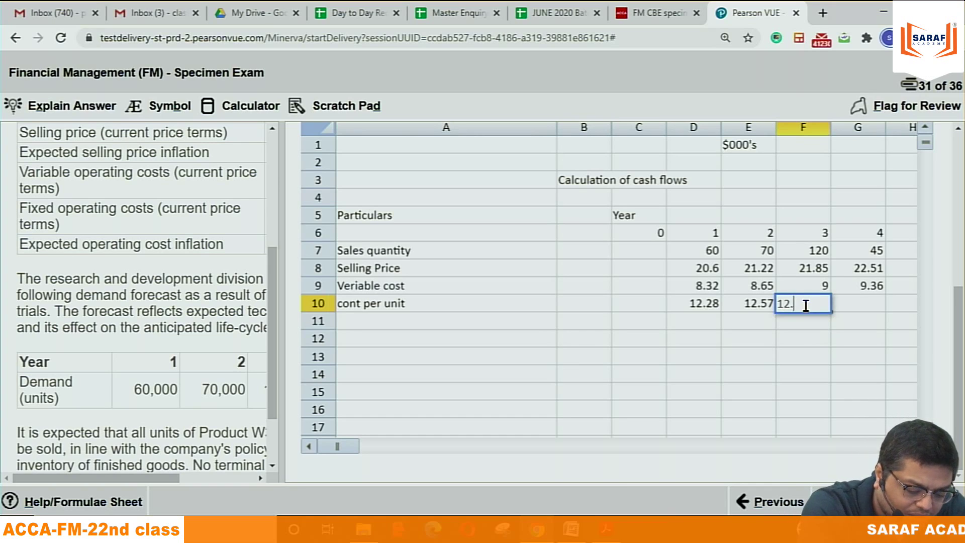
{"action": "left_click", "coordinate": [871, 306]}
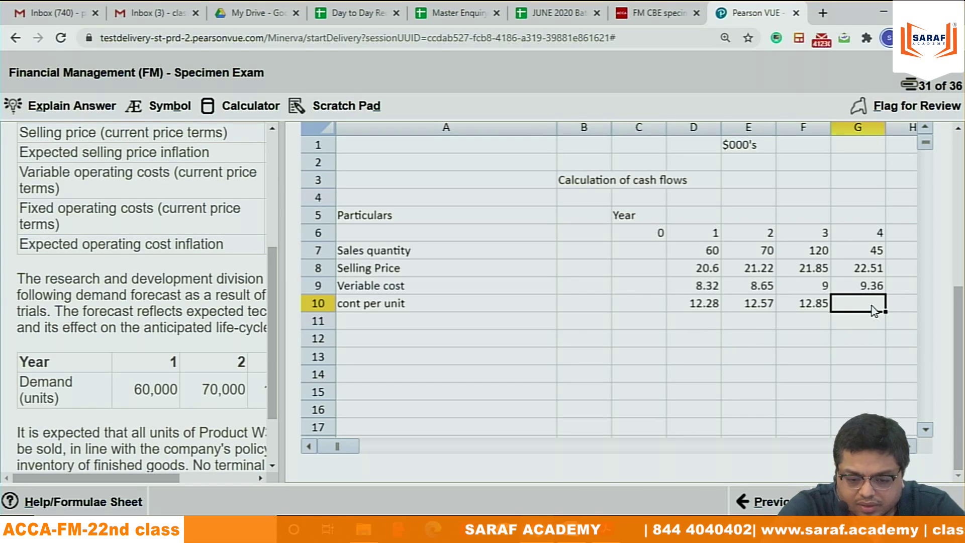
{"action": "type", "text": "13.15"}
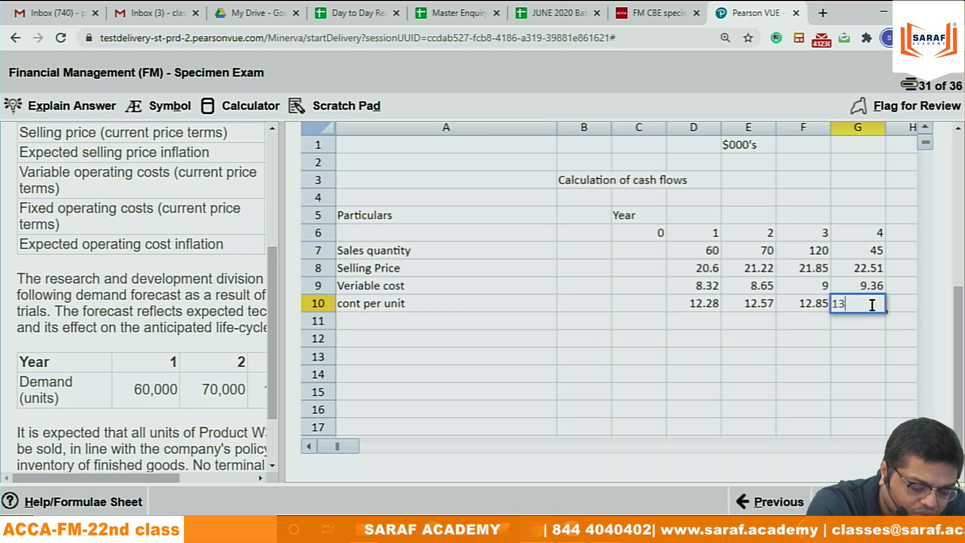
Step: Label row 11 'Total contribution (7*10)' and enter 736.8, 879.9, 1542 and 591.75 for years 1–4
{"action": "left_click", "coordinate": [374, 320]}
{"action": "type", "text": "T"}
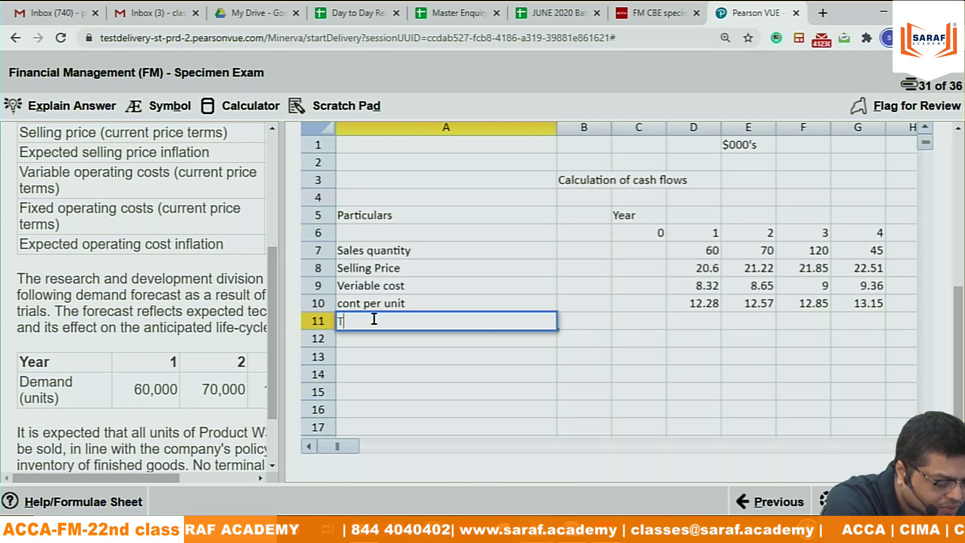
{"action": "type", "text": "otal con"}
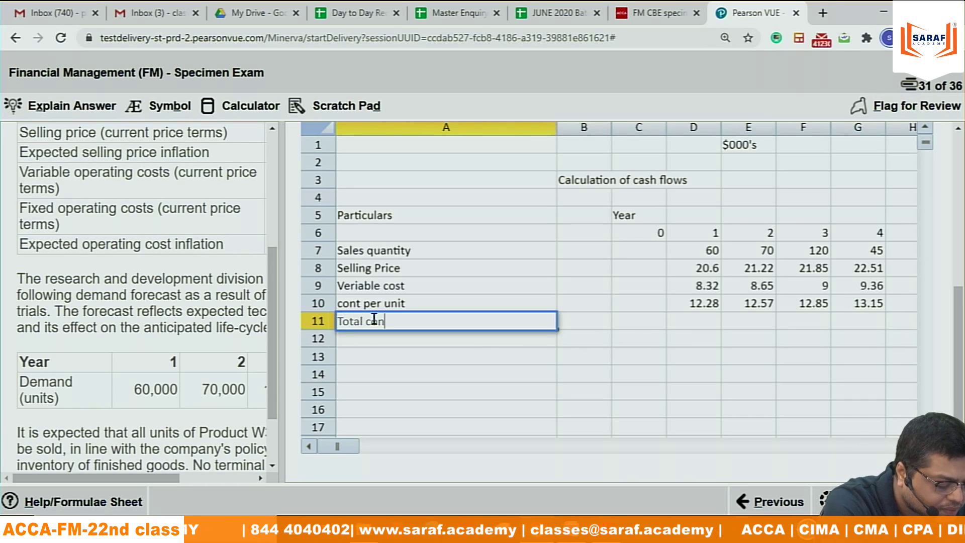
{"action": "type", "text": "tribution "}
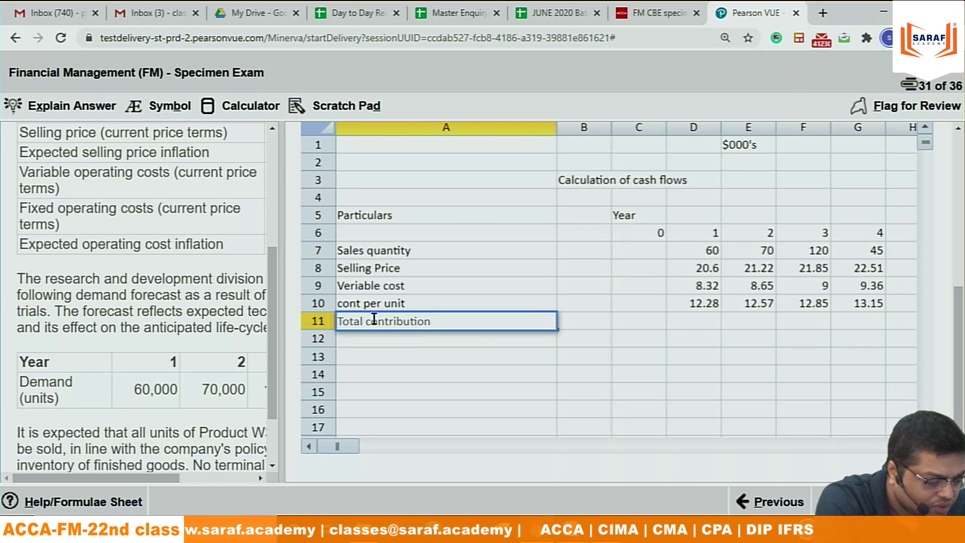
{"action": "type", "text": "("}
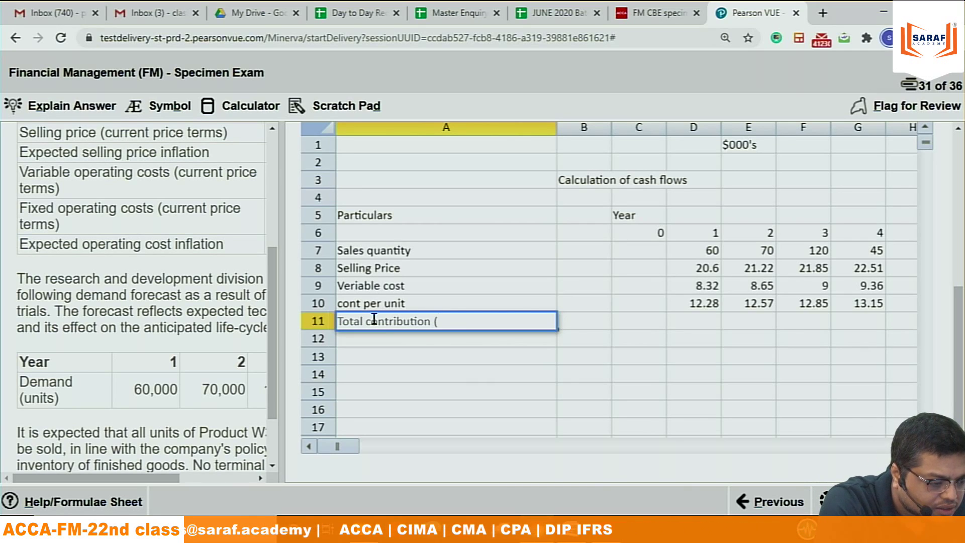
{"action": "type", "text": "7*"}
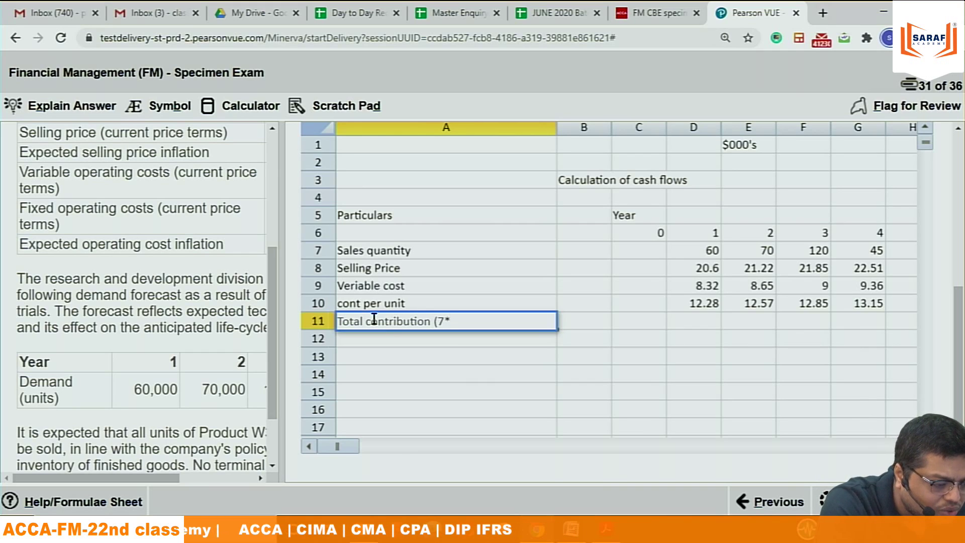
{"action": "type", "text": "10)"}
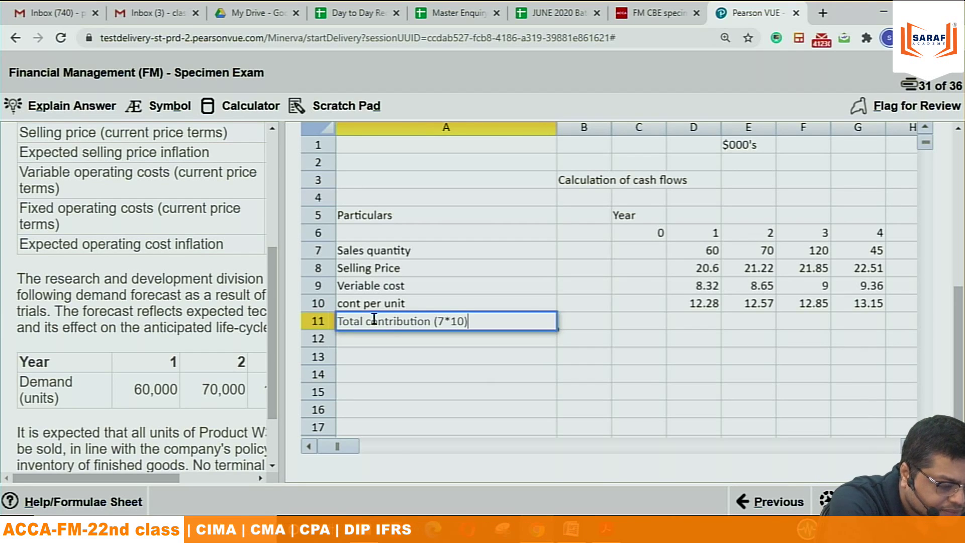
{"action": "left_click", "coordinate": [700, 321]}
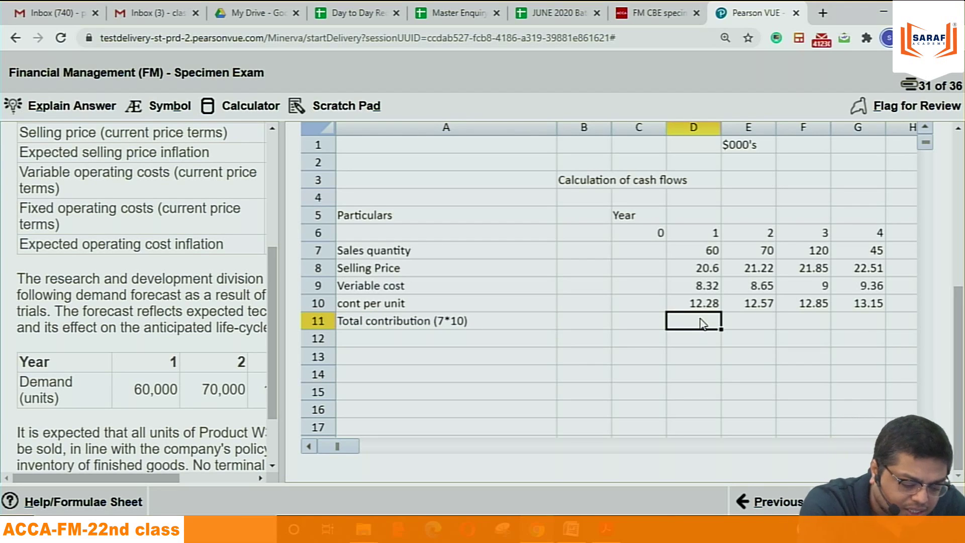
{"action": "type", "text": "736.8"}
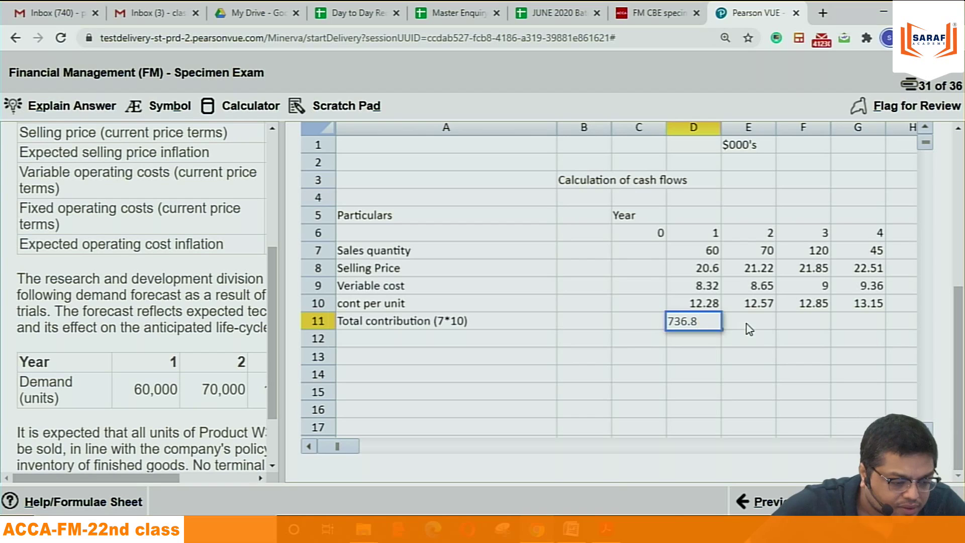
{"action": "left_click", "coordinate": [755, 320]}
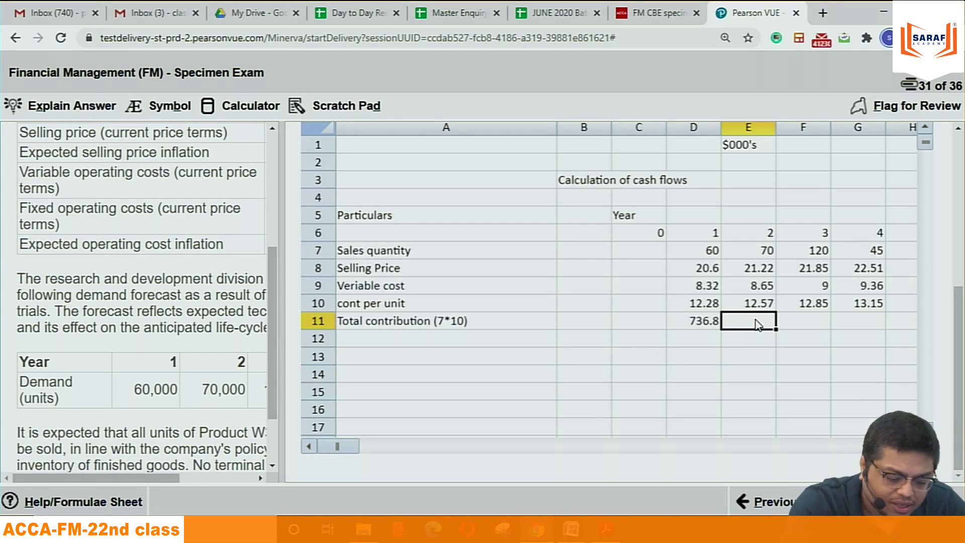
{"action": "type", "text": "879.9"}
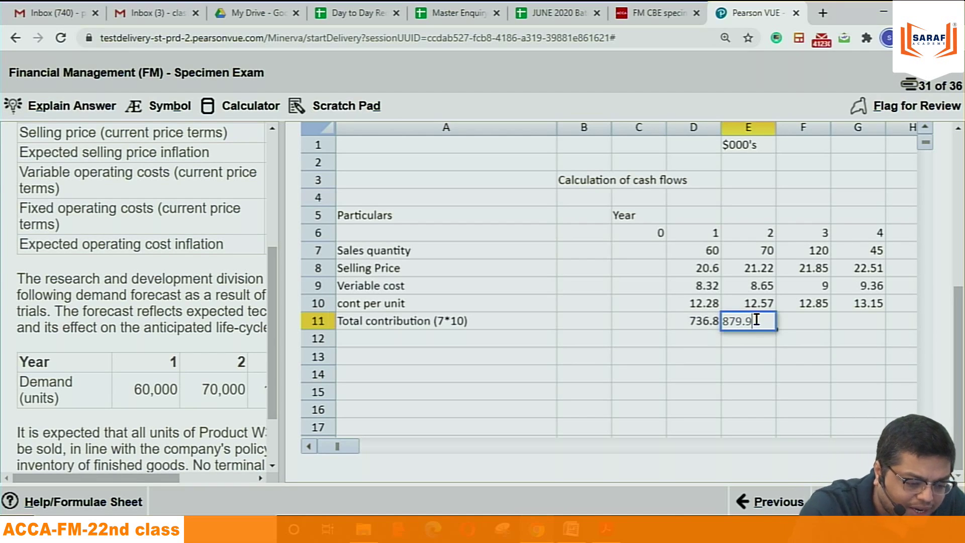
{"action": "left_click", "coordinate": [822, 321]}
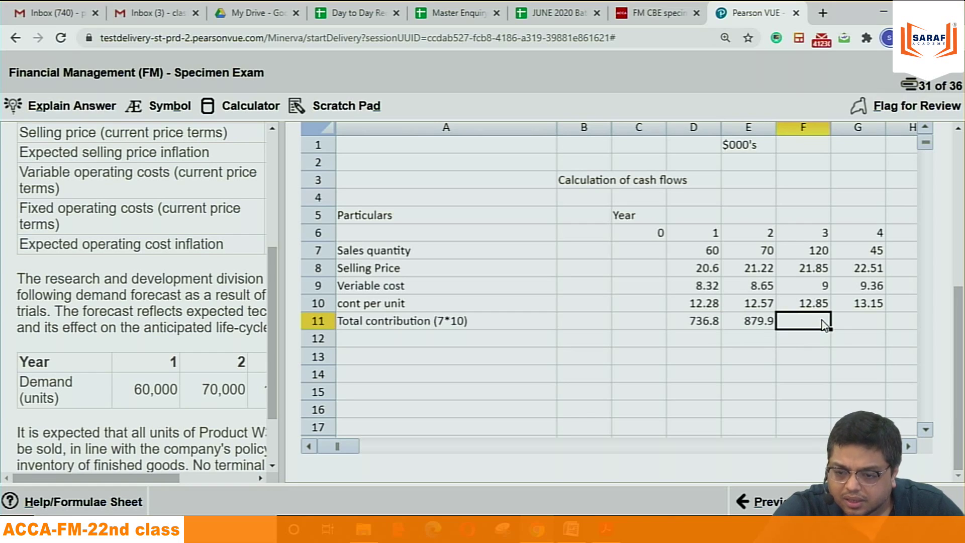
{"action": "type", "text": "1542"}
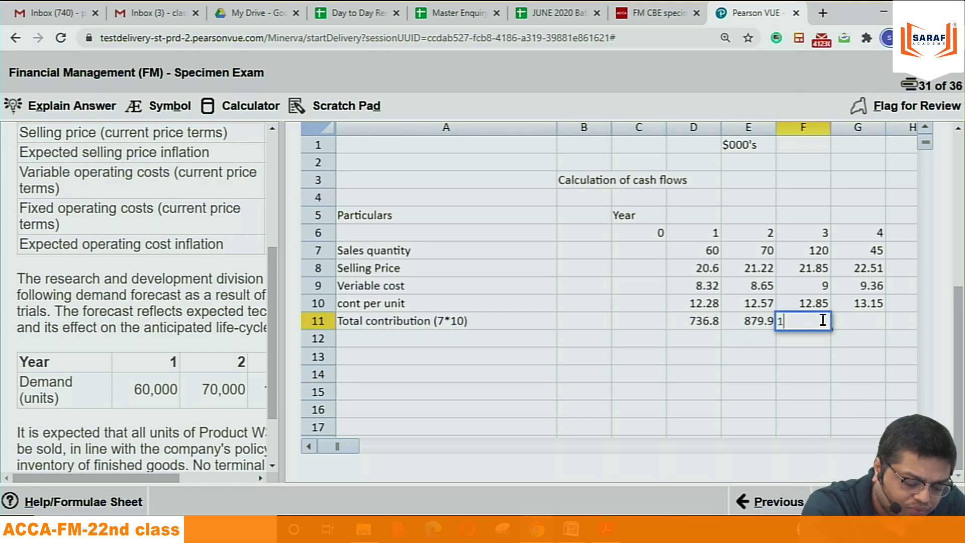
{"action": "left_click", "coordinate": [865, 324]}
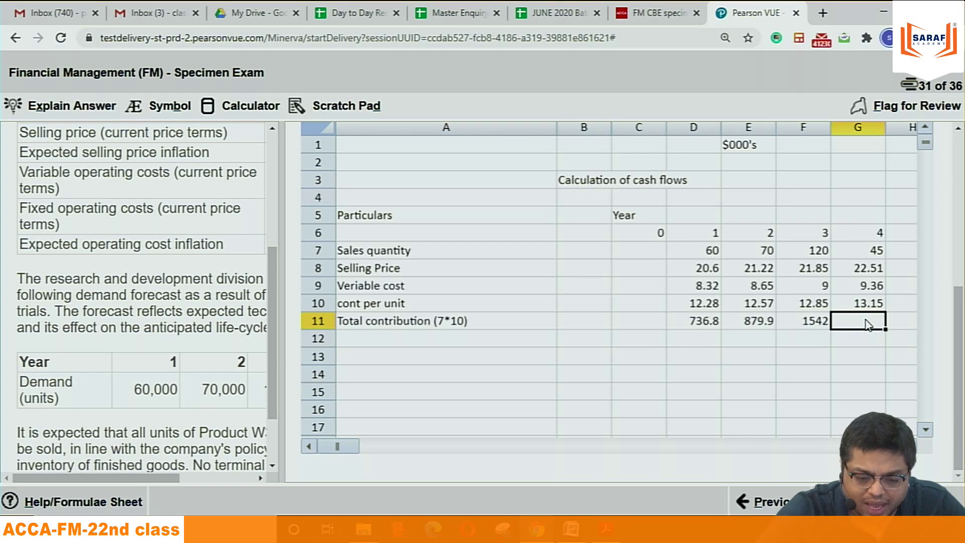
{"action": "type", "text": "591.75"}
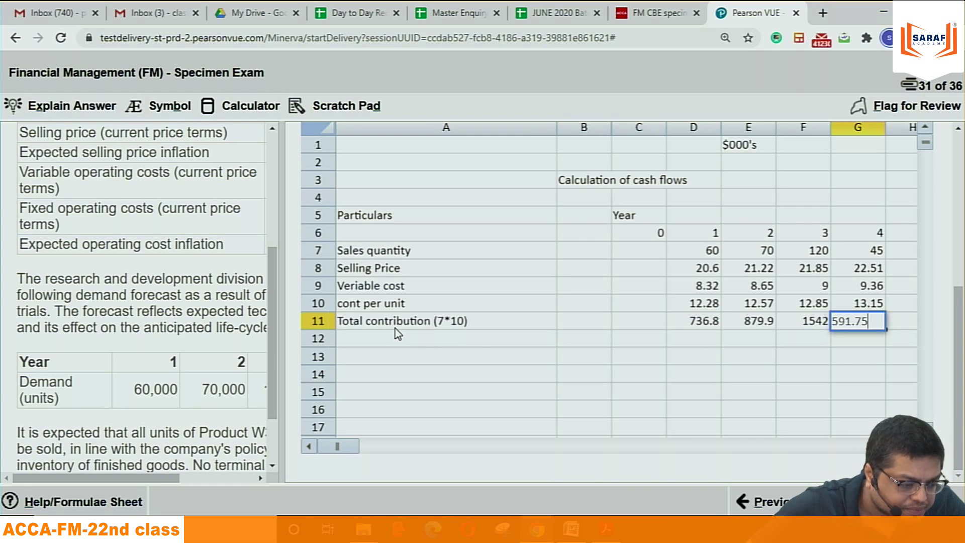
{"action": "left_click", "coordinate": [405, 345]}
Step: Add an 'FC' row with 176.8, 183.9, 191.23 and 198.9 for years 1–4
{"action": "left_click_drag", "start_coordinate": [282, 271], "coordinate": [482, 271]}
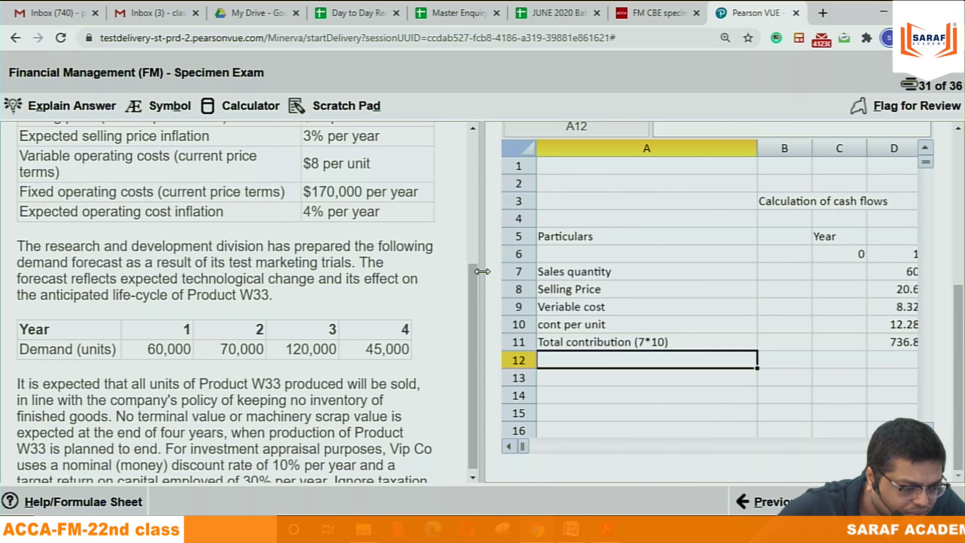
{"action": "left_click_drag", "start_coordinate": [487, 219], "coordinate": [144, 216]}
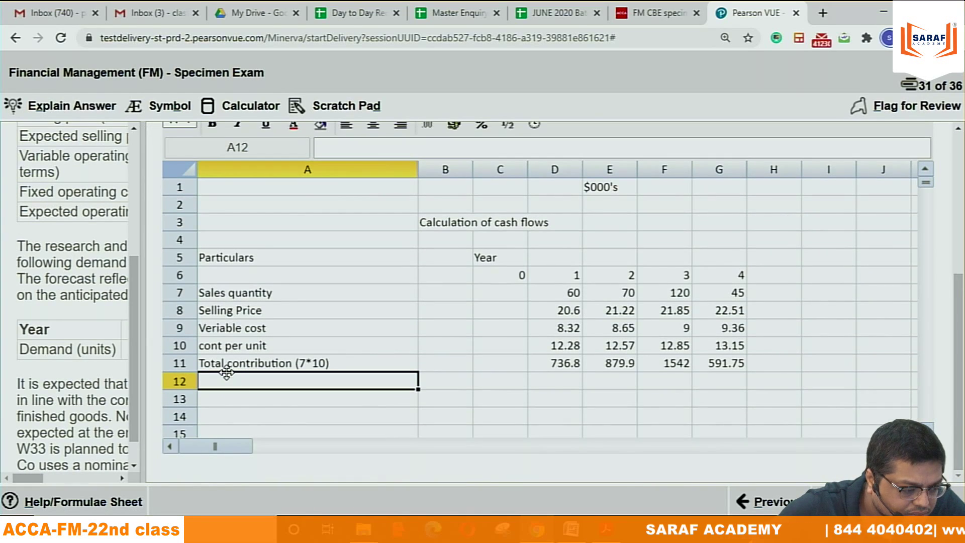
{"action": "type", "text": "FC"}
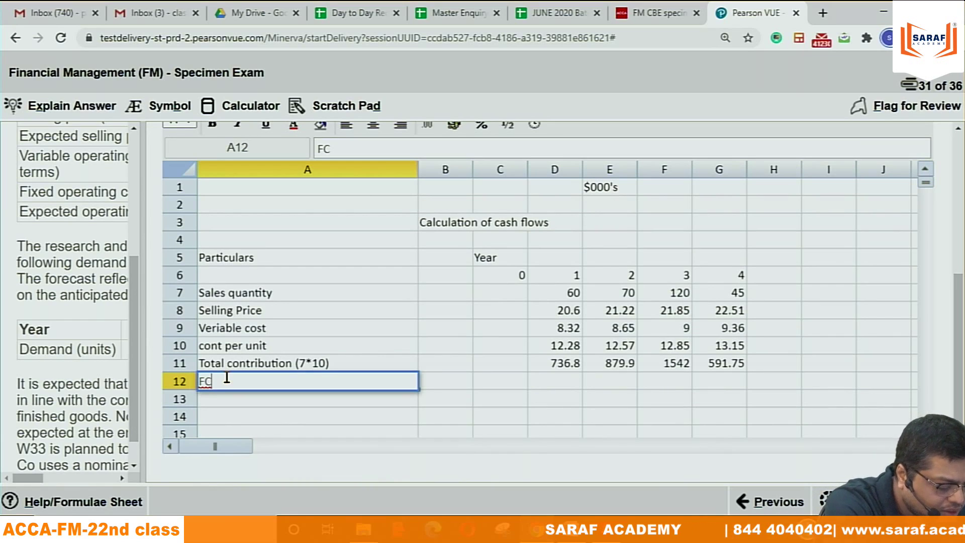
{"action": "left_click", "coordinate": [562, 384]}
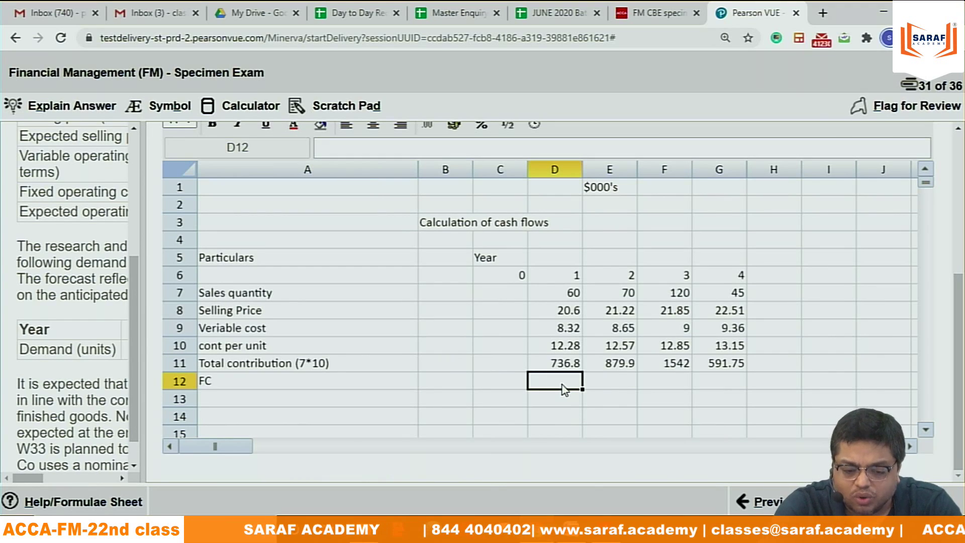
{"action": "type", "text": "176.8"}
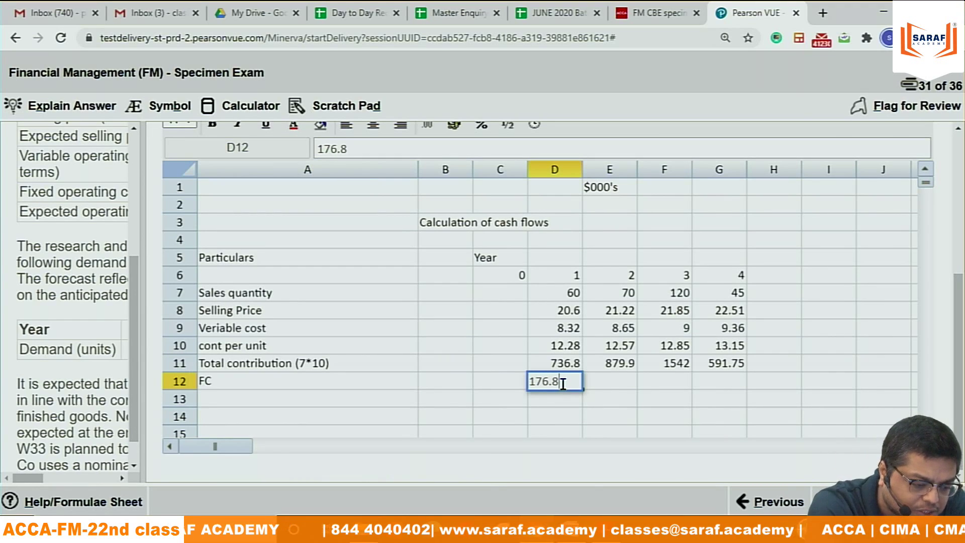
{"action": "left_click", "coordinate": [604, 385]}
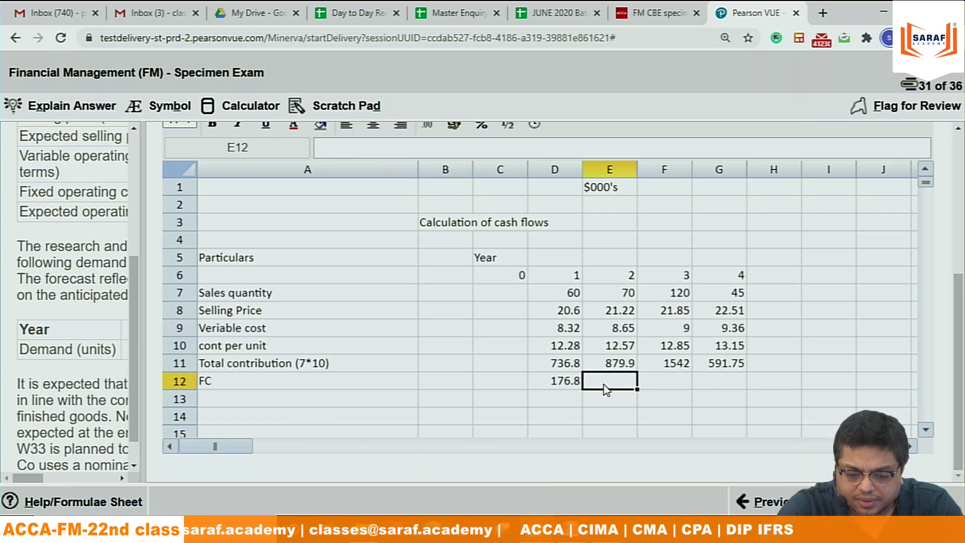
{"action": "type", "text": "183.9"}
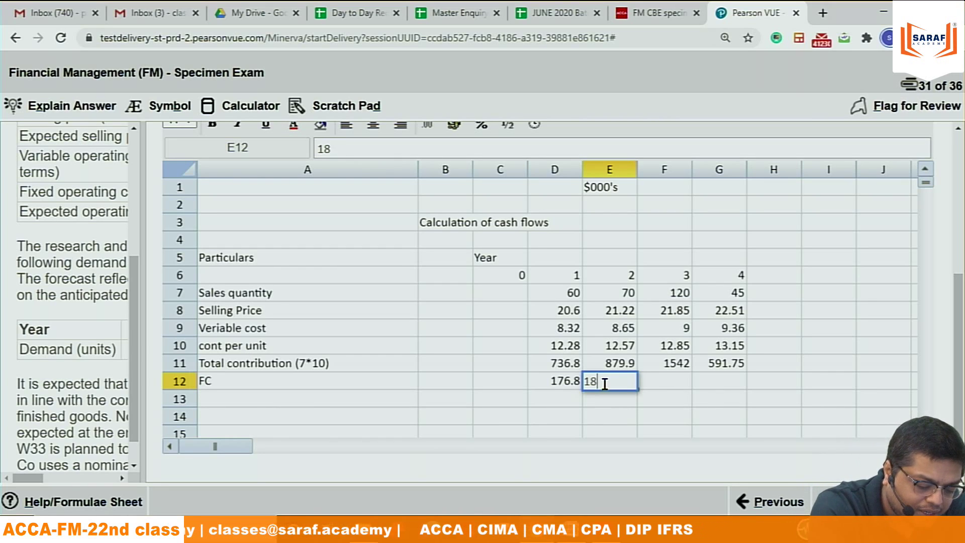
{"action": "left_click", "coordinate": [674, 378]}
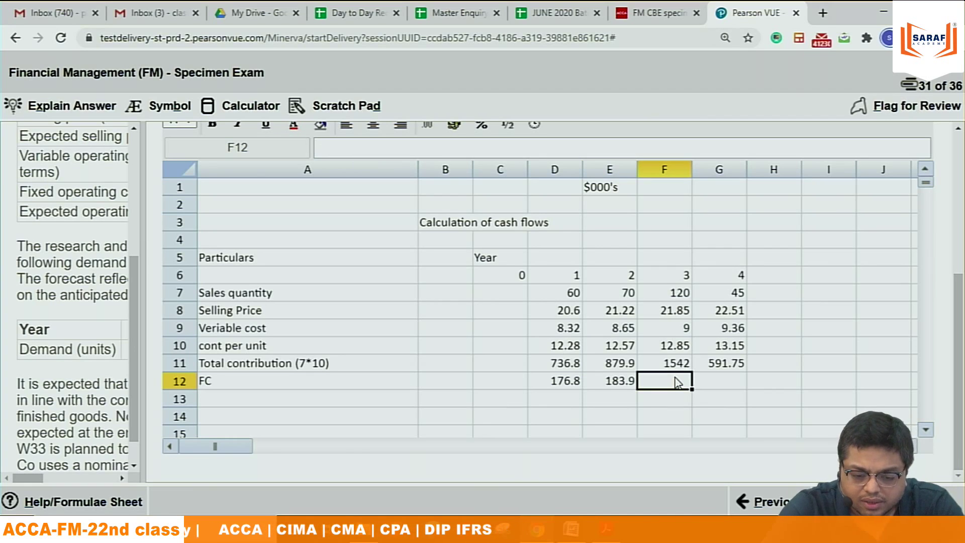
{"action": "type", "text": "191.23"}
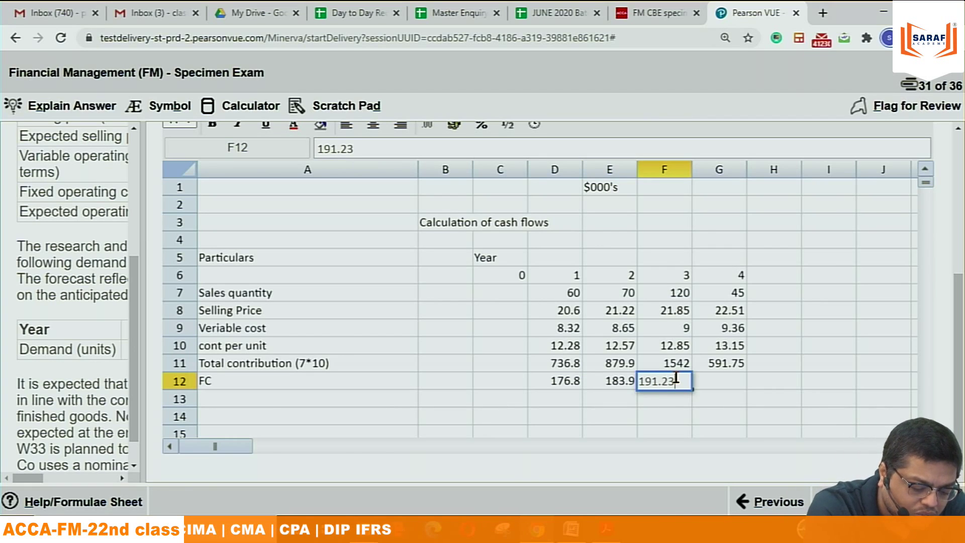
{"action": "left_click", "coordinate": [729, 384]}
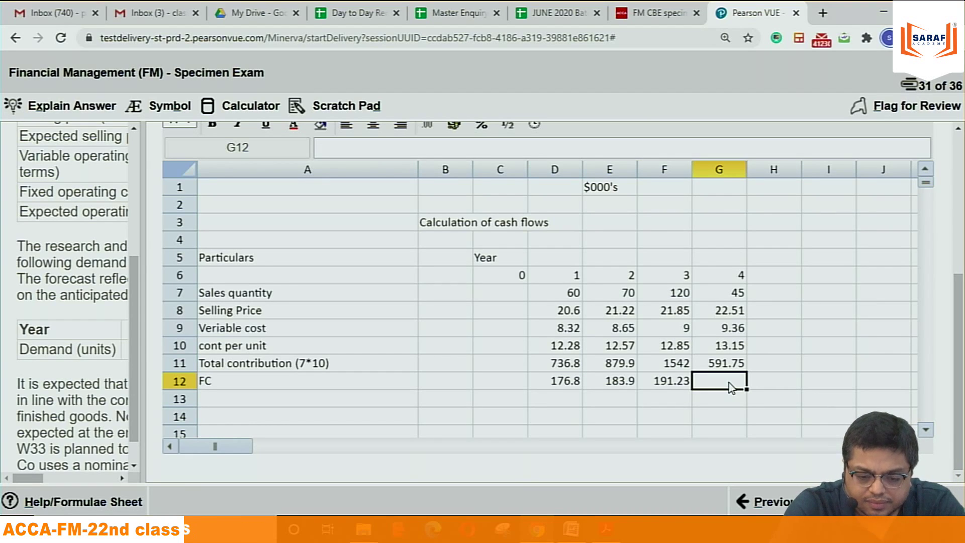
{"action": "type", "text": "198"}
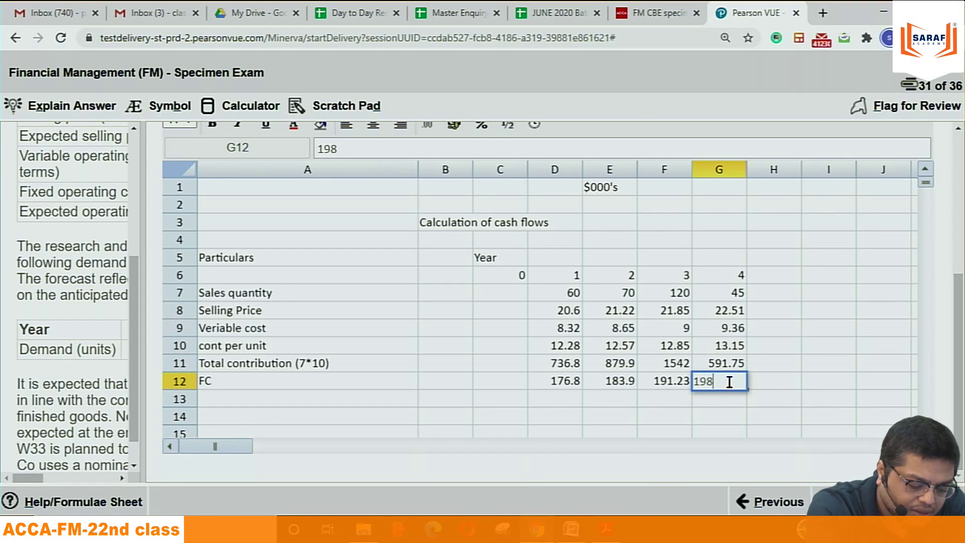
{"action": "type", "text": ".9"}
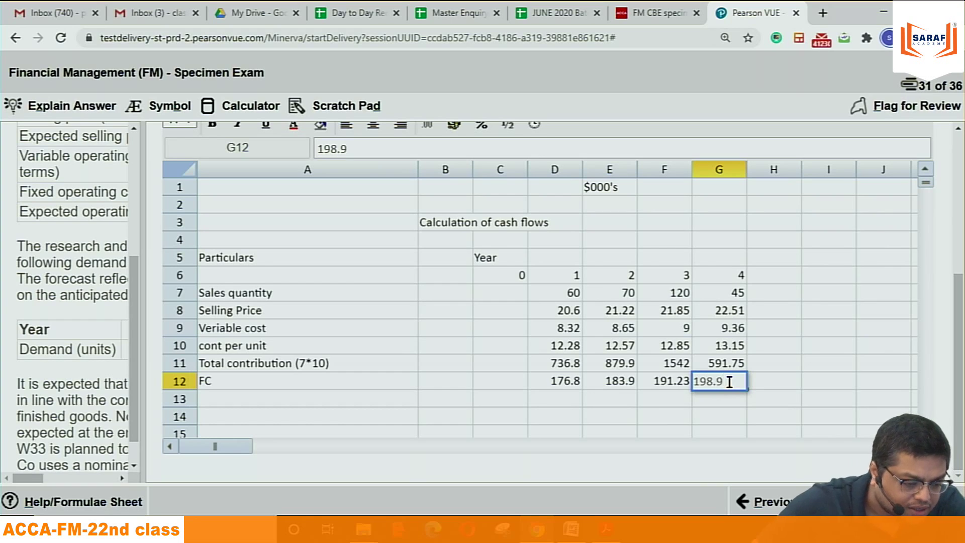
{"action": "left_click", "coordinate": [214, 400]}
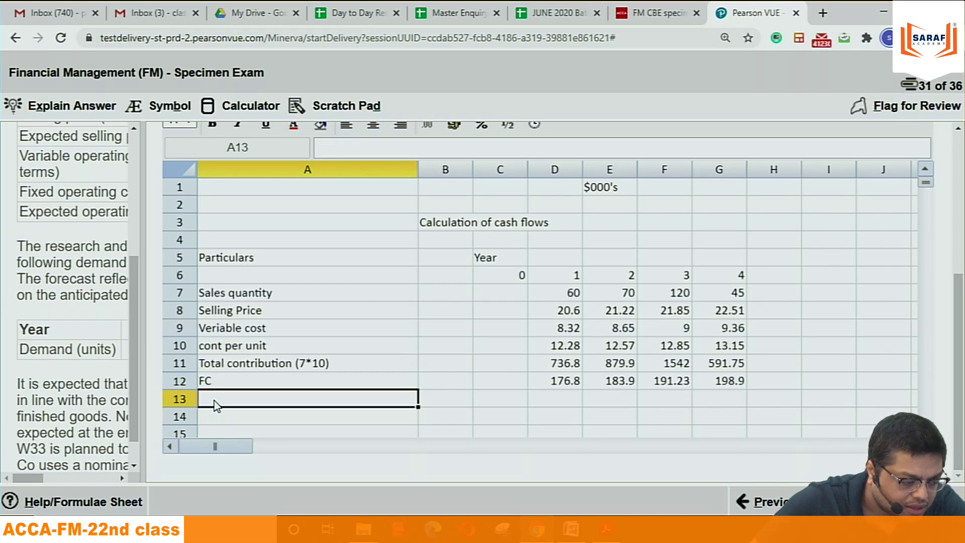
Step: Label row 13 'oprating cash flow (11-12)' below the FC row
{"action": "type", "text": "Dep"}
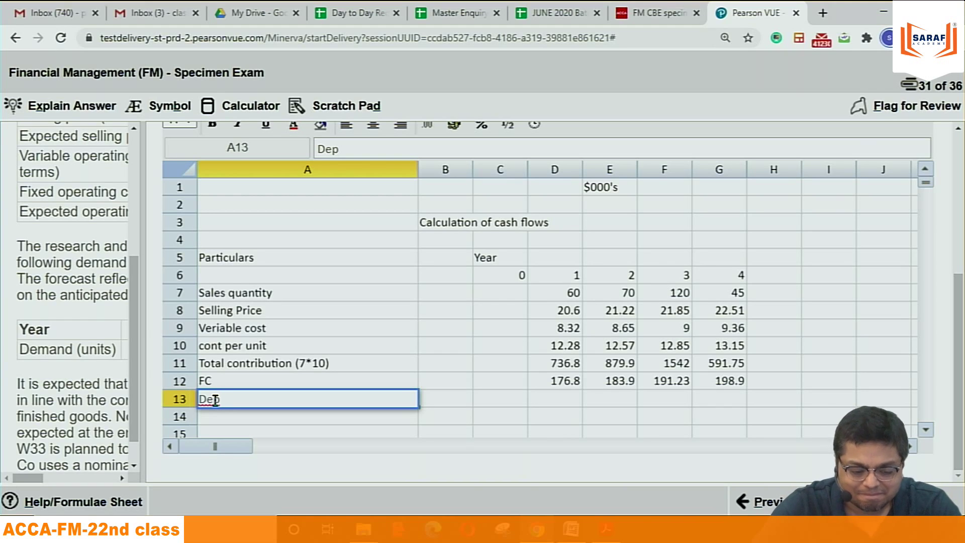
{"action": "key", "text": "BackSpace"}
{"action": "key", "text": "BackSpace"}
{"action": "key", "text": "BackSpace"}
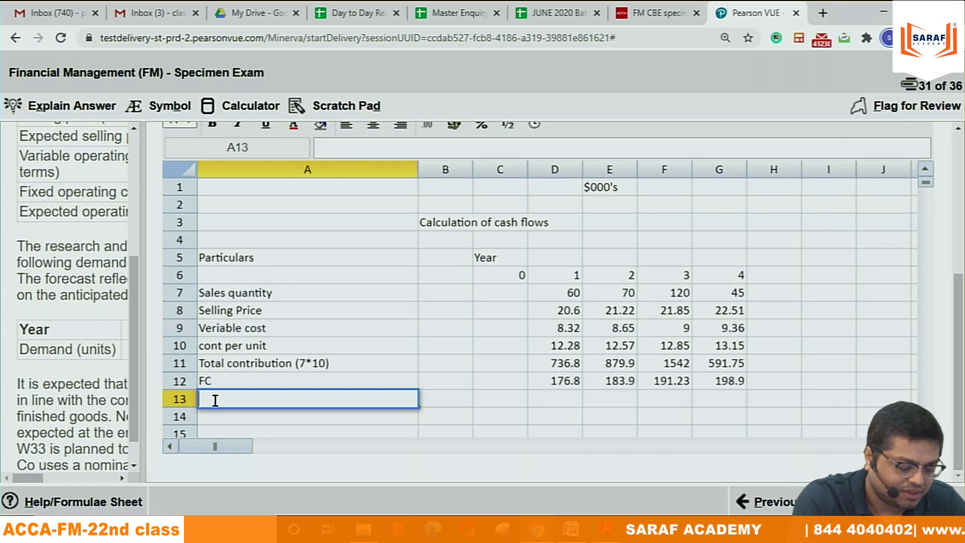
{"action": "type", "text": "opra"}
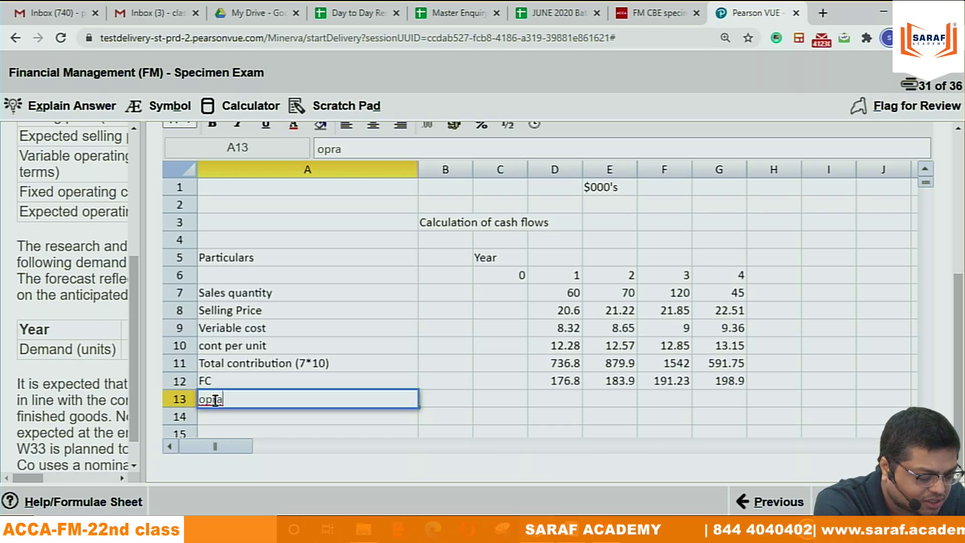
{"action": "type", "text": "ting ca"}
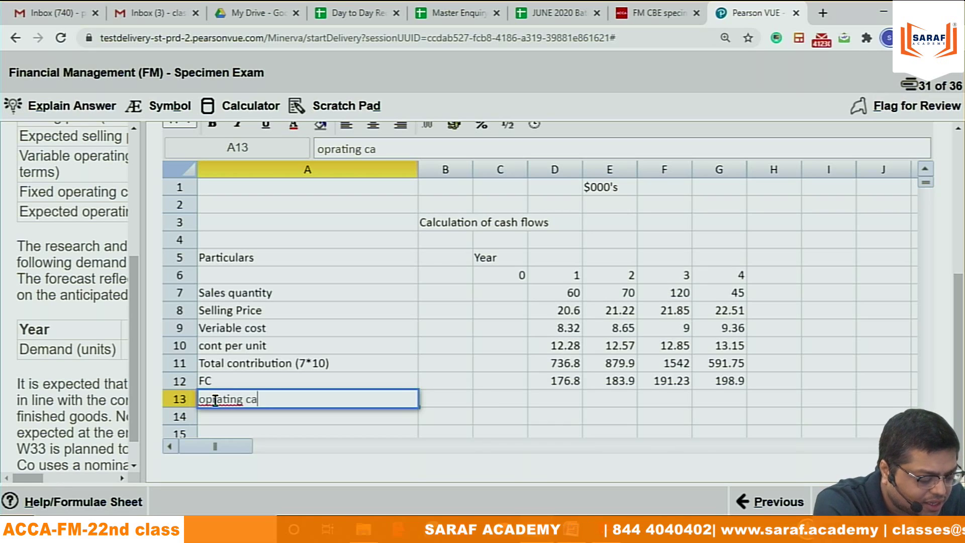
{"action": "type", "text": "sh flow"}
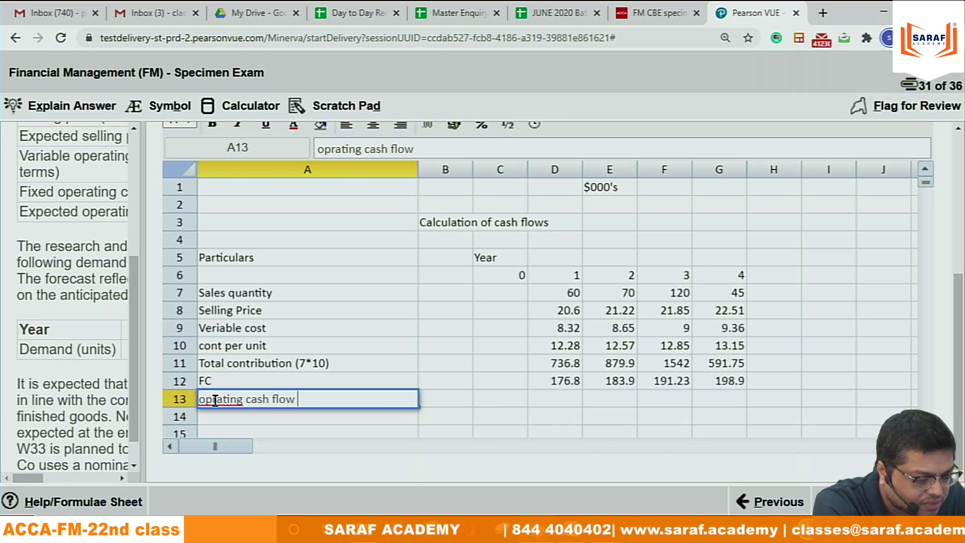
{"action": "type", "text": " (11-12)"}
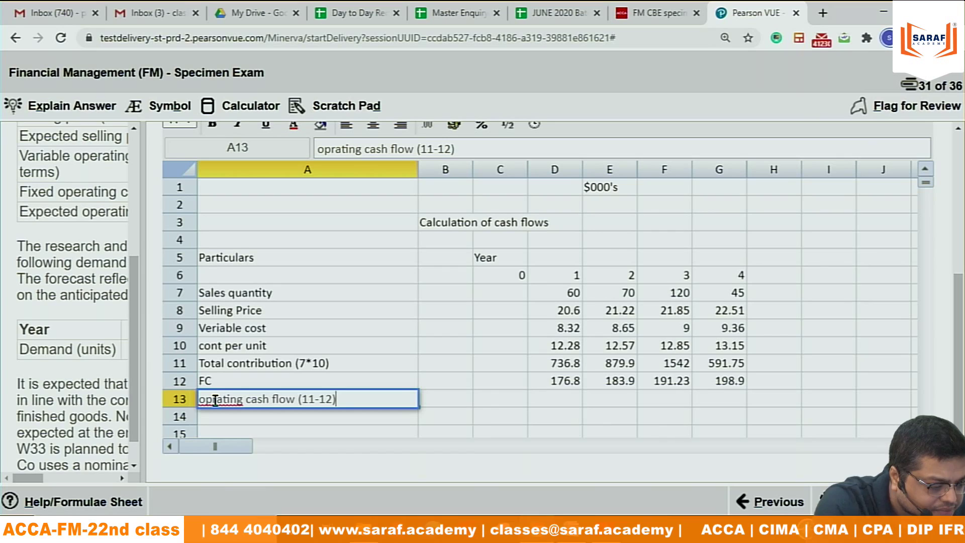
{"action": "left_click", "coordinate": [569, 399]}
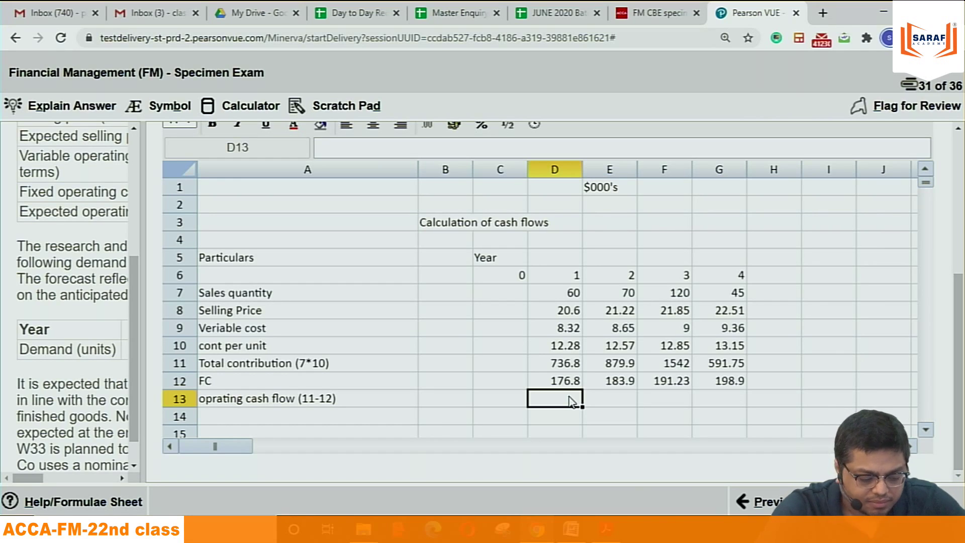
Step: Enter operating cash flows 560, 696, 1350.77 and 392.85 in D13:G13
{"action": "type", "text": "560"}
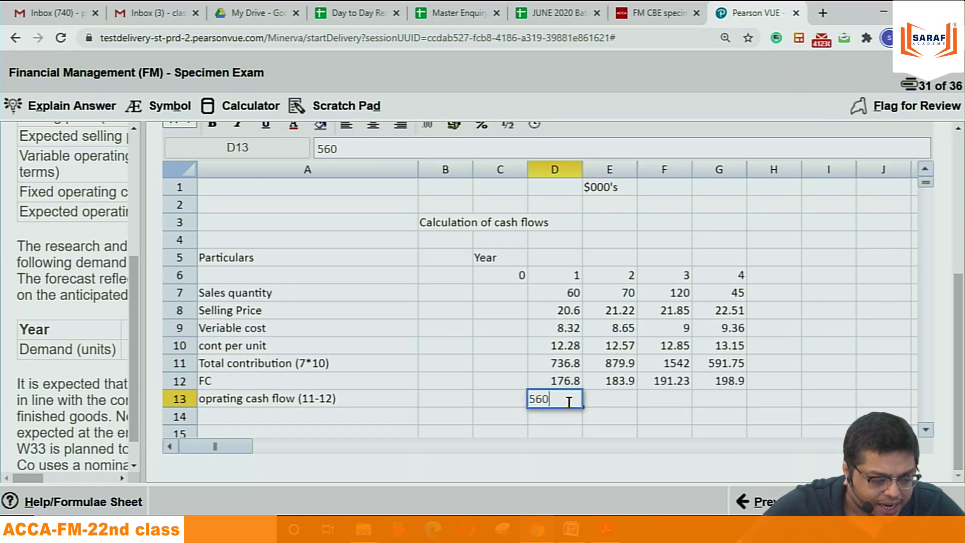
{"action": "left_click", "coordinate": [606, 402]}
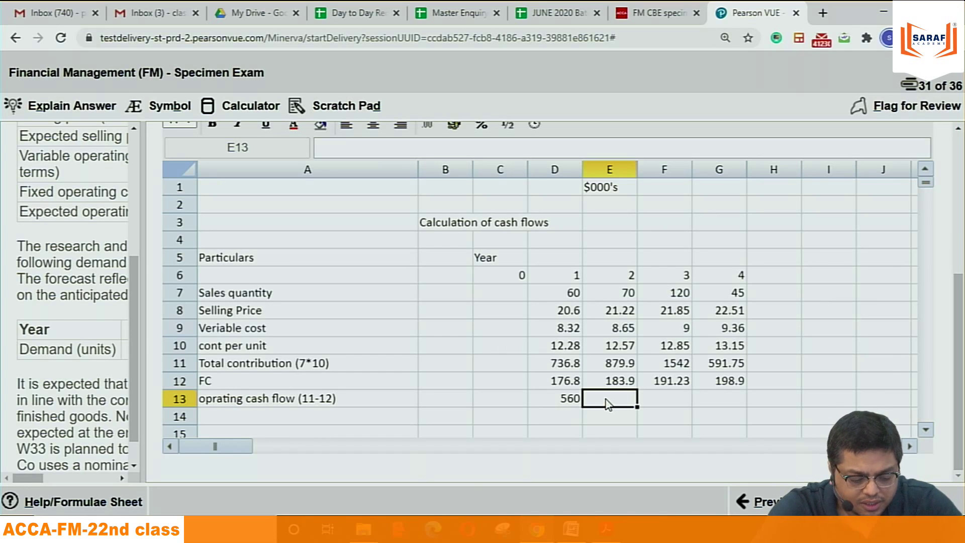
{"action": "type", "text": "696"}
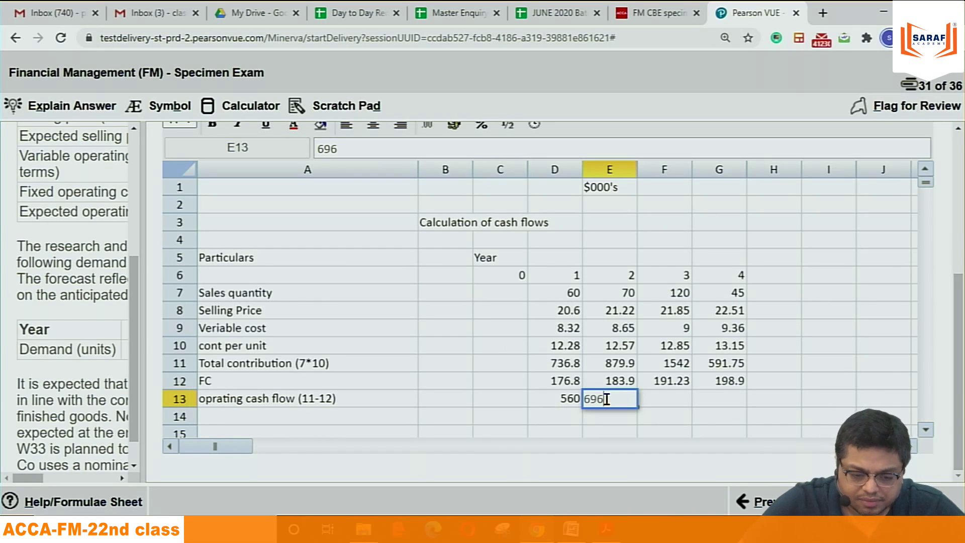
{"action": "left_click", "coordinate": [668, 399]}
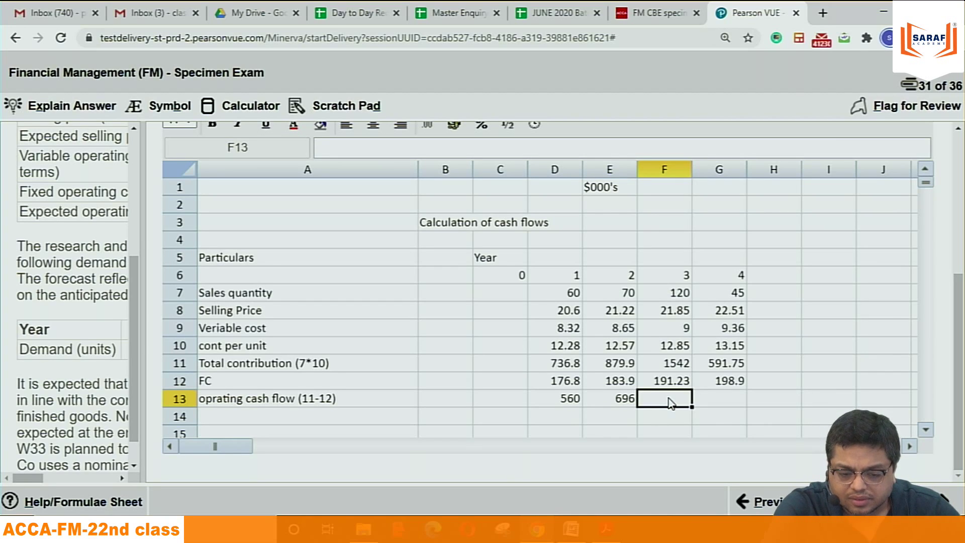
{"action": "type", "text": "1350.."}
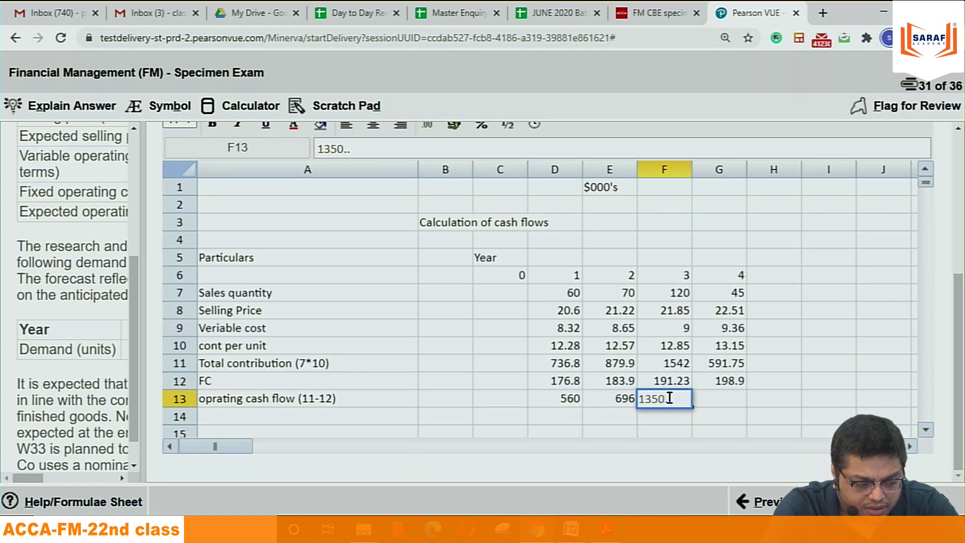
{"action": "key", "text": "BackSpace"}
{"action": "type", "text": "77"}
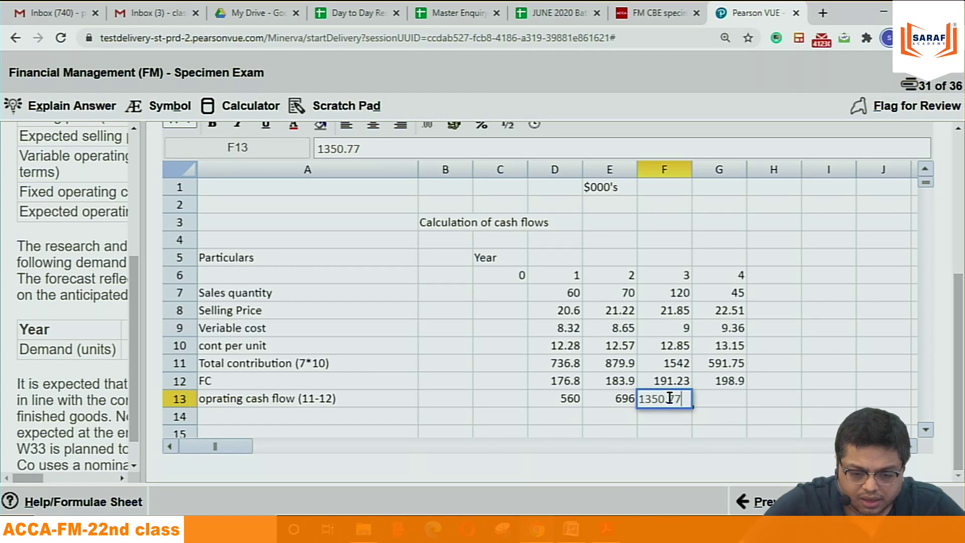
{"action": "left_click", "coordinate": [718, 403]}
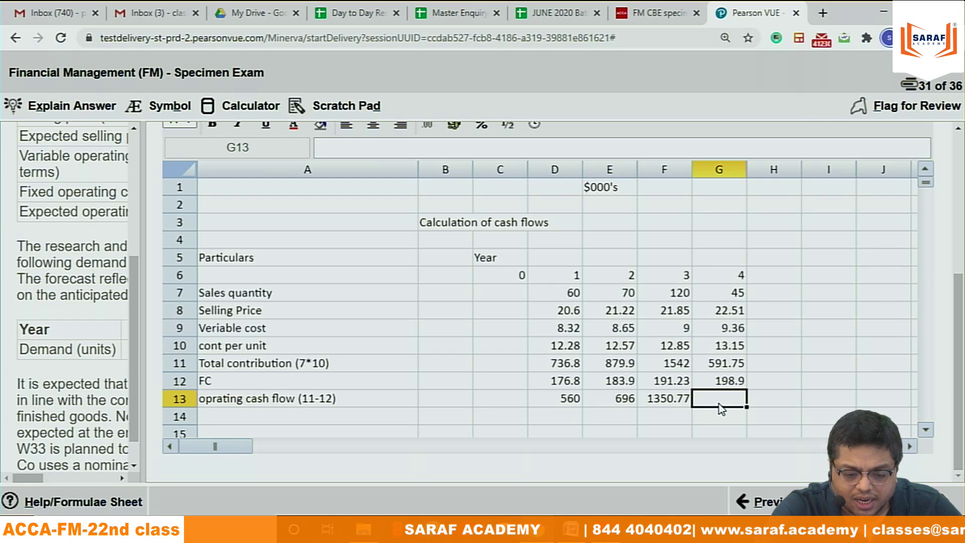
{"action": "type", "text": "392.85"}
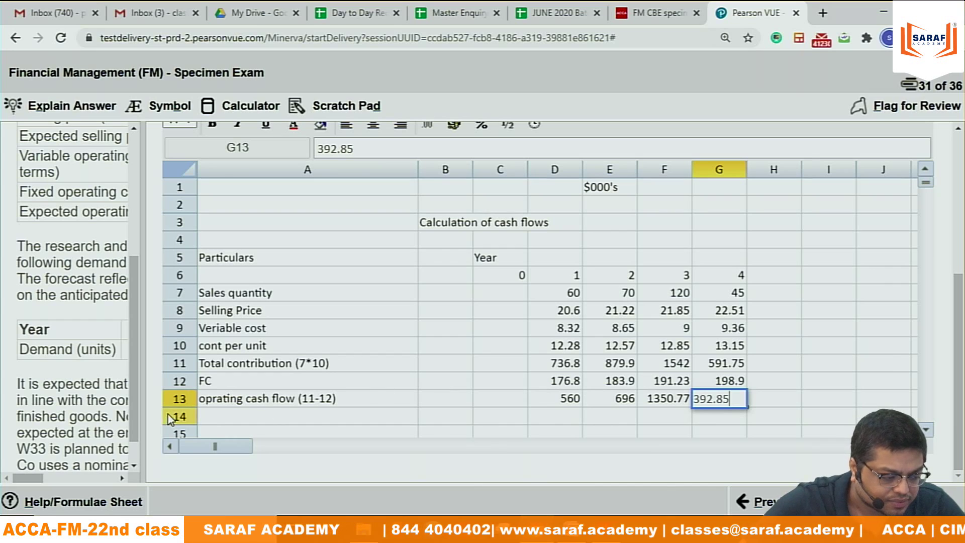
{"action": "left_click", "coordinate": [206, 417]}
Step: Add an 'Initial flow' row with 2000 at year 0
{"action": "type", "text": "In"}
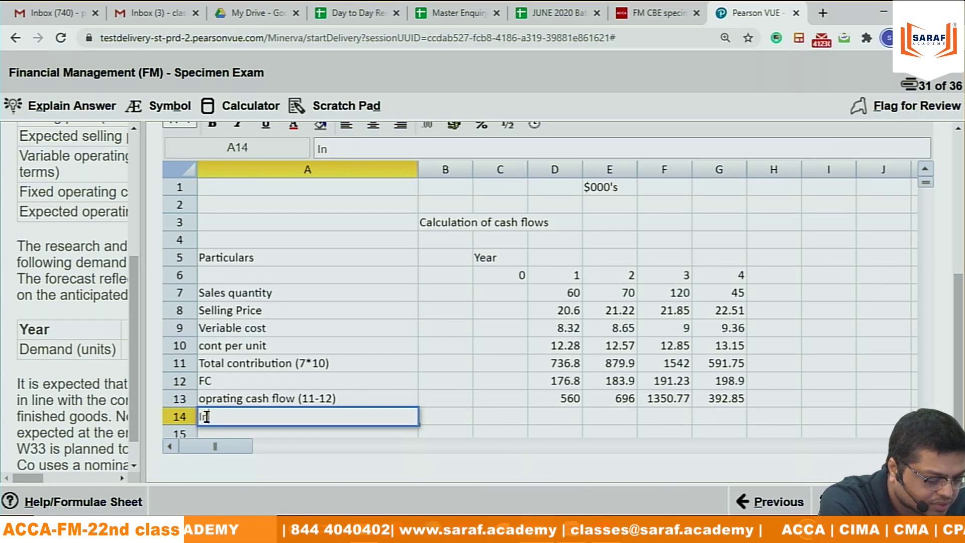
{"action": "type", "text": "itial f"}
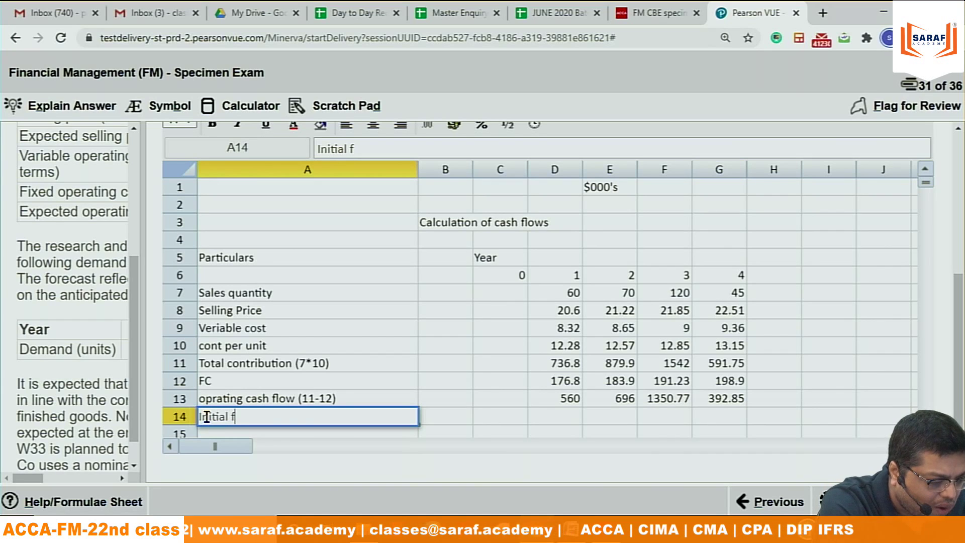
{"action": "type", "text": "low"}
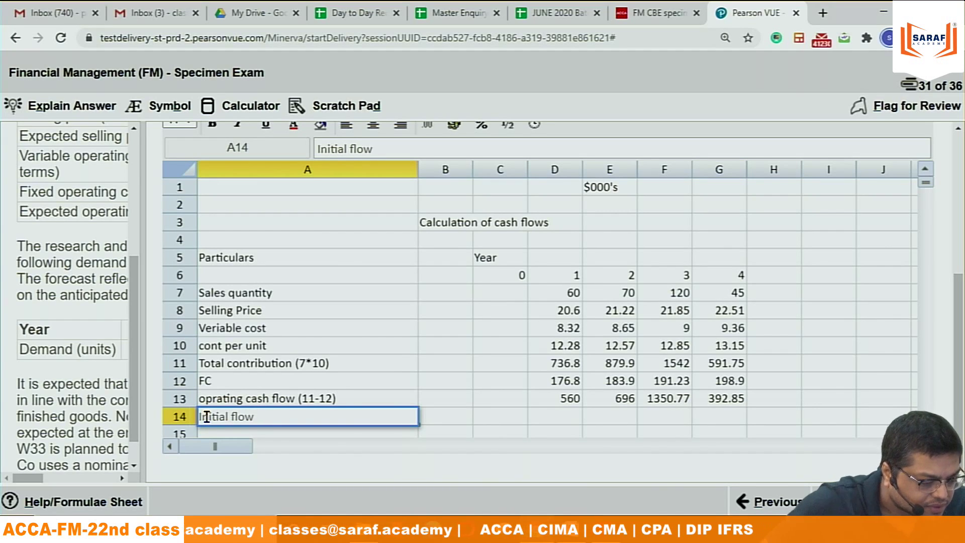
{"action": "left_click", "coordinate": [510, 413]}
{"action": "type", "text": "2000"}
{"action": "left_click", "coordinate": [315, 411]}
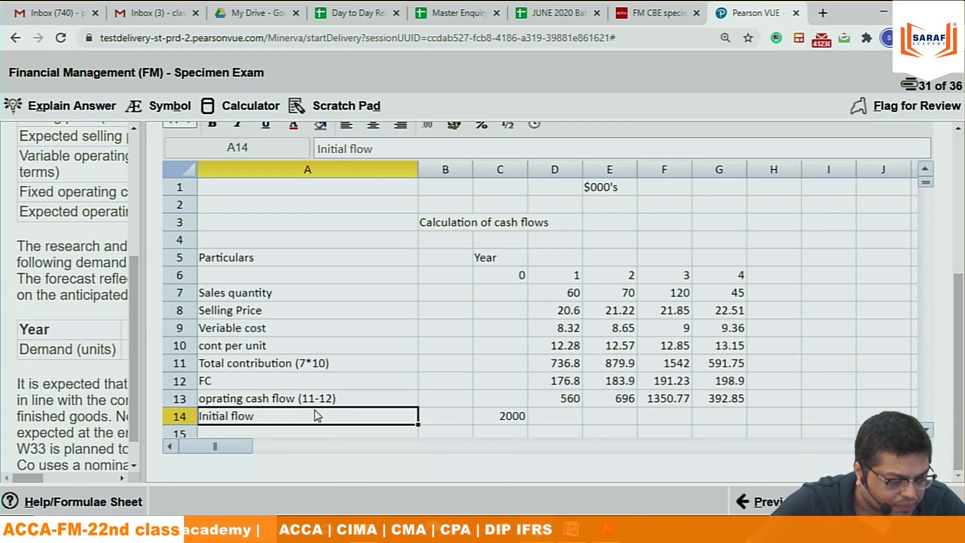
Step: Add a 'terminal flow' row with 0 at year 4
{"action": "key", "text": "Return"}
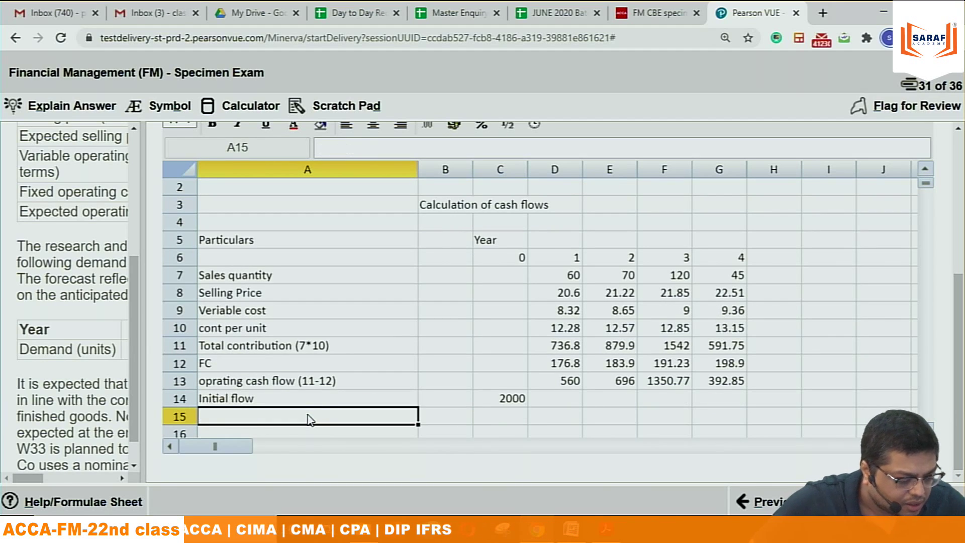
{"action": "type", "text": "terminasl"}
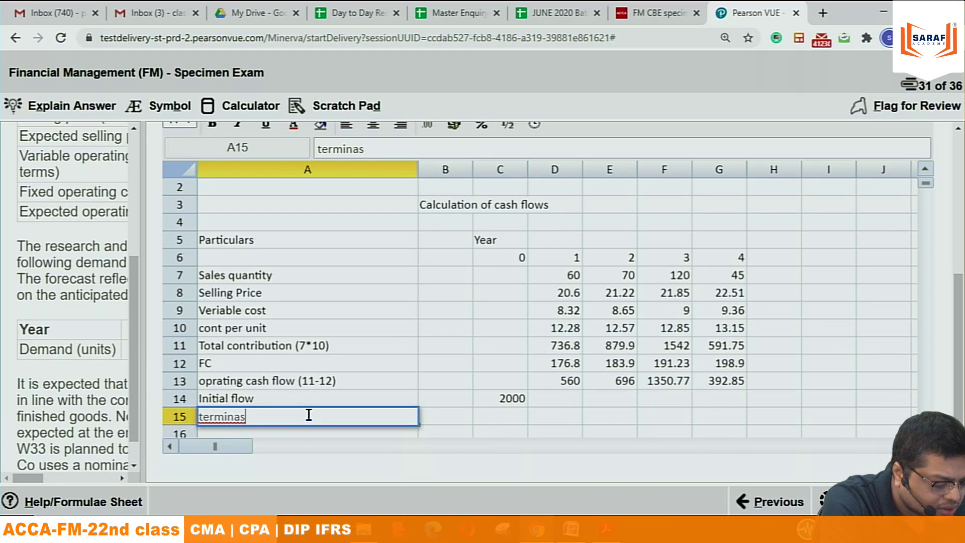
{"action": "key", "text": "BackSpace"}
{"action": "key", "text": "BackSpace"}
{"action": "key", "text": "BackSpace"}
{"action": "type", "text": "l "}
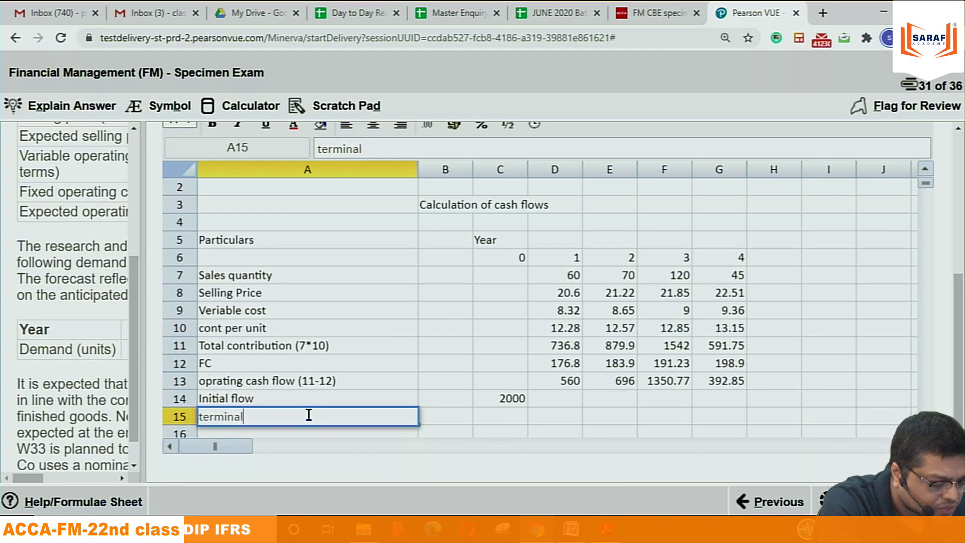
{"action": "type", "text": "flow"}
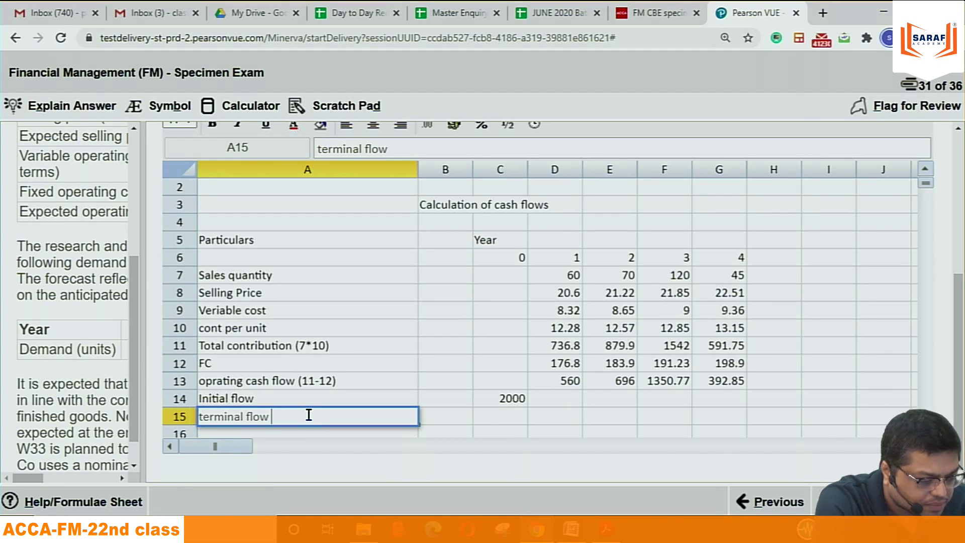
{"action": "left_click", "coordinate": [737, 416]}
{"action": "type", "text": "0"}
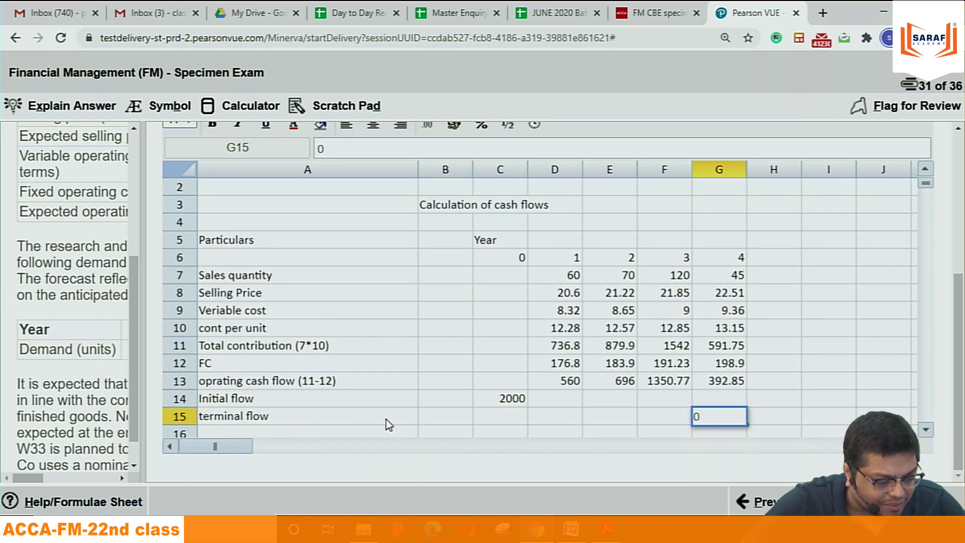
{"action": "left_click", "coordinate": [327, 423]}
Step: Label row 16 'net cash flow (13+14+15)'
{"action": "key", "text": "Down"}
{"action": "key", "text": "Down"}
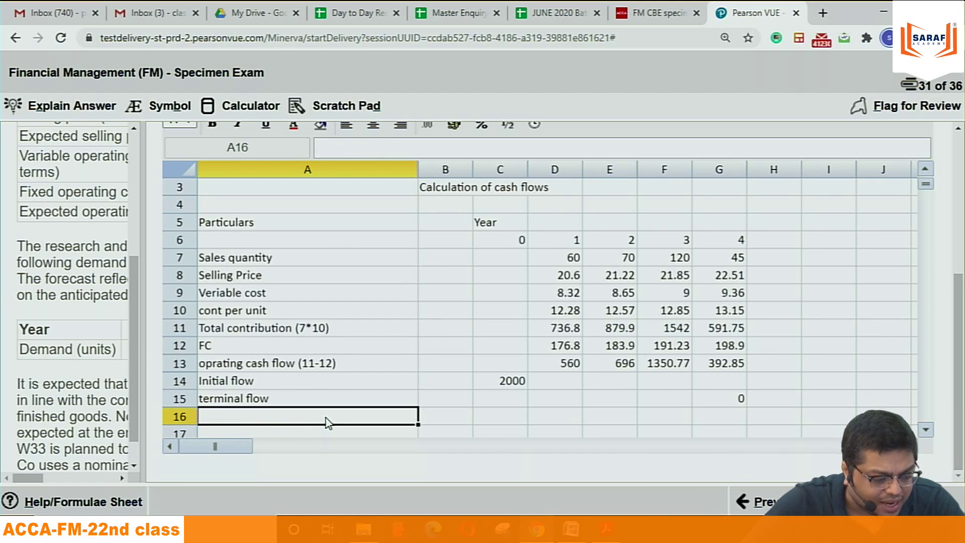
{"action": "left_click", "coordinate": [266, 404]}
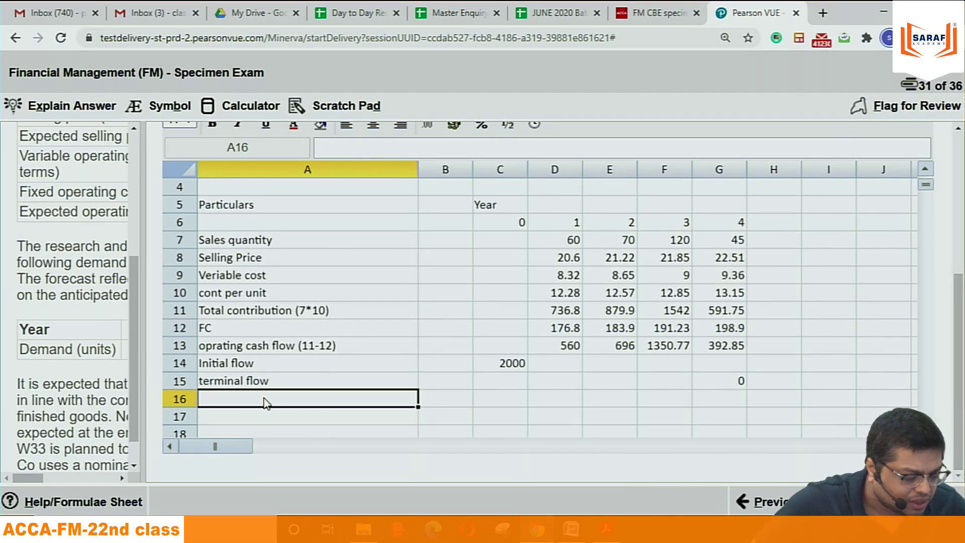
{"action": "type", "text": "net"}
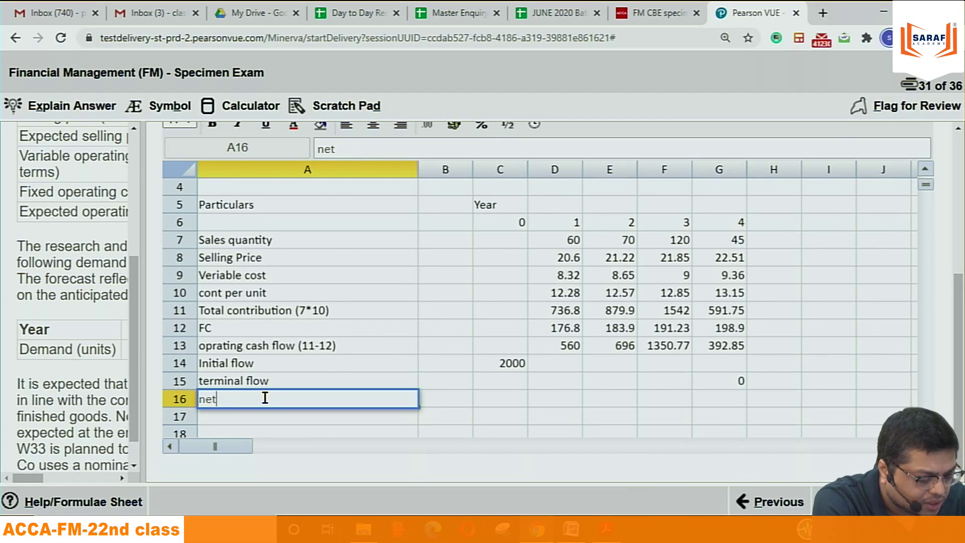
{"action": "type", "text": " cash f"}
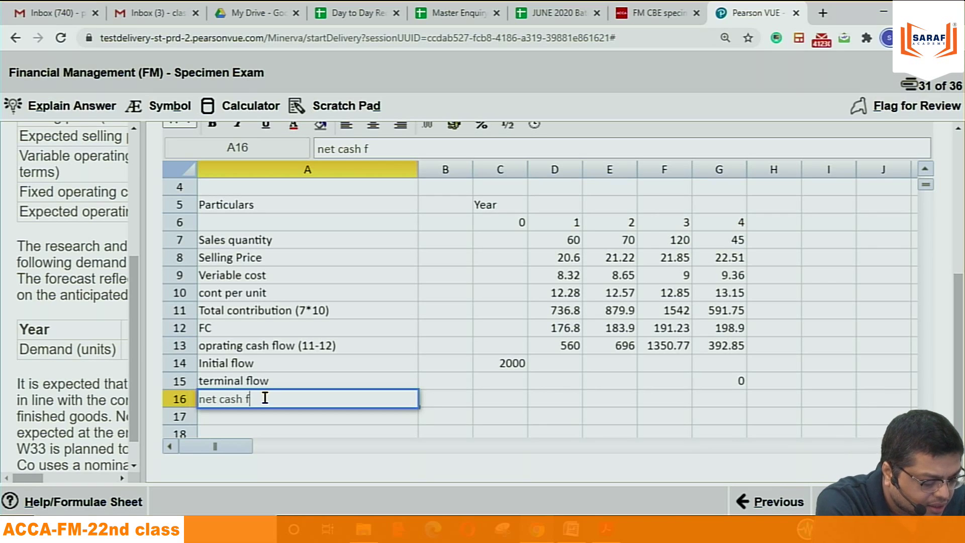
{"action": "type", "text": "low ("}
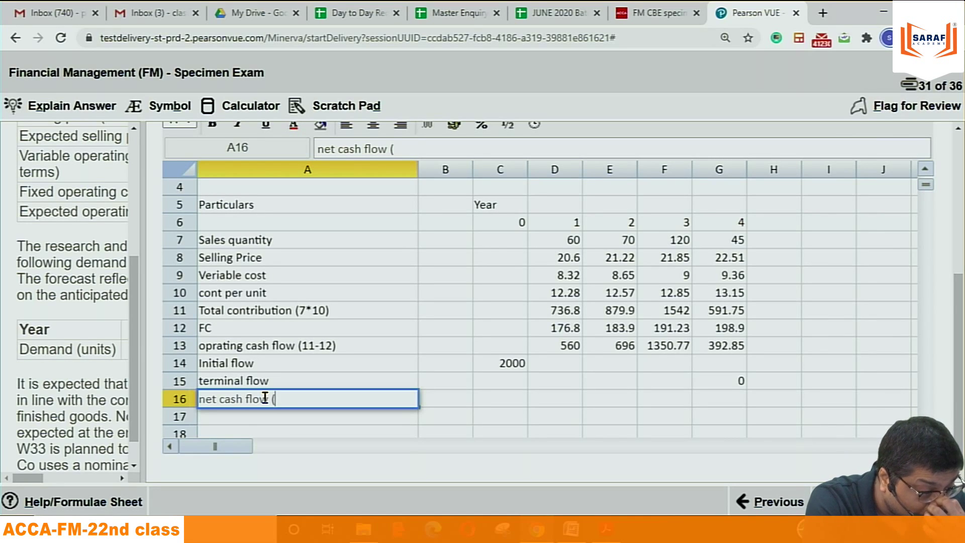
{"action": "type", "text": "13+1"}
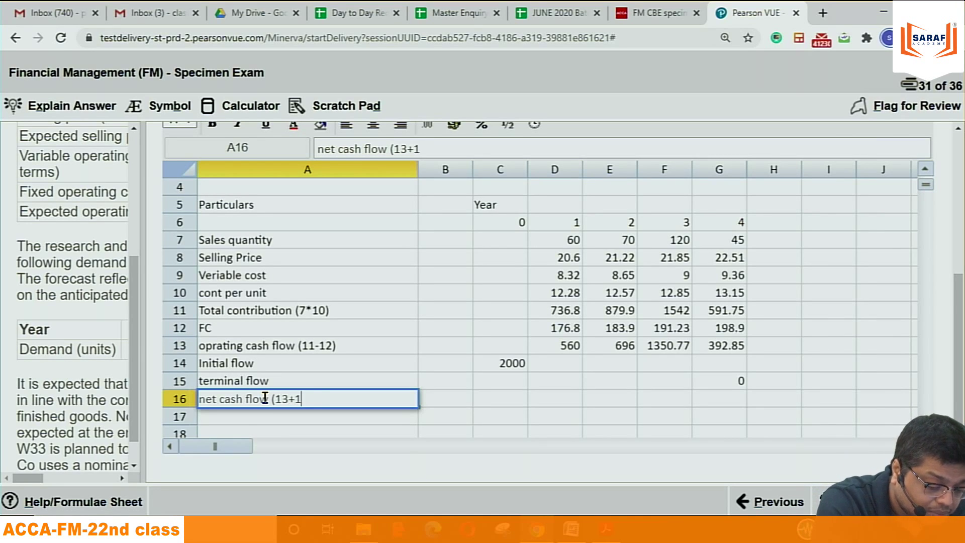
{"action": "type", "text": "4+15)"}
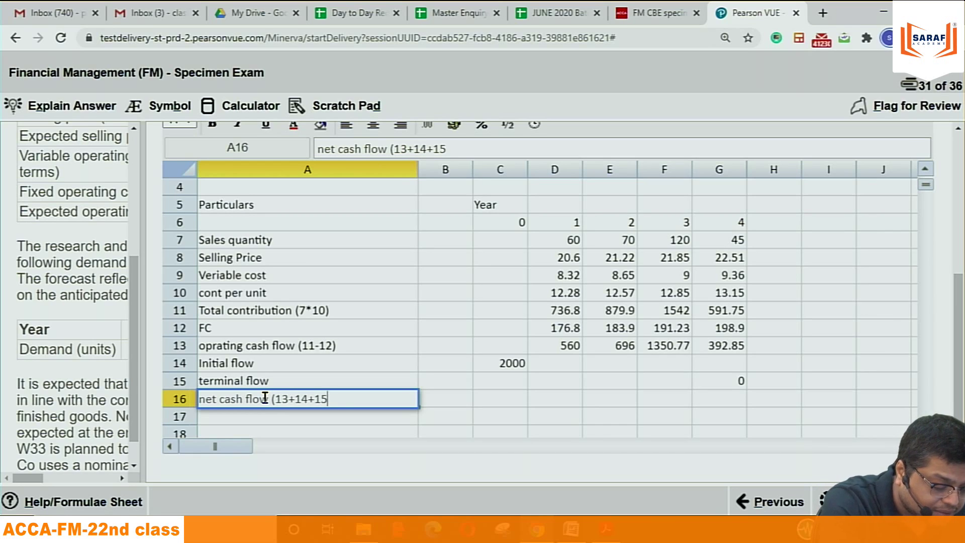
{"action": "left_click", "coordinate": [498, 363]}
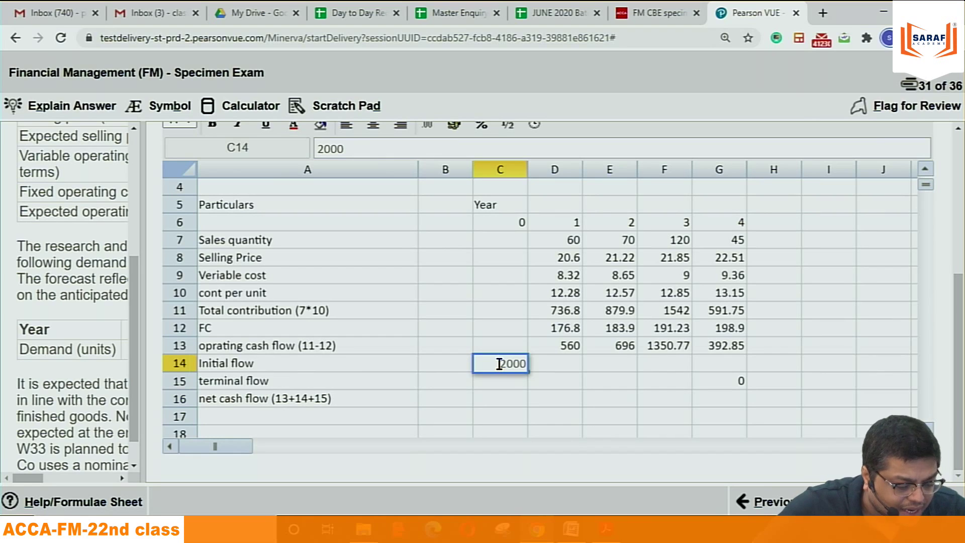
Step: Make the initial flow -2000 and copy it into the year 0 net cash flow cell
{"action": "type", "text": "-"}
{"action": "left_click", "coordinate": [538, 415]}
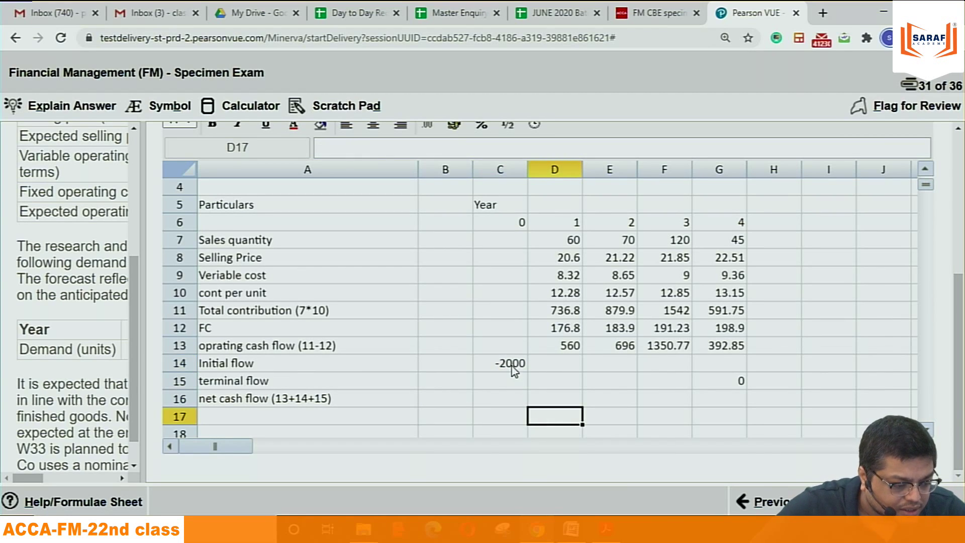
{"action": "left_click", "coordinate": [512, 366]}
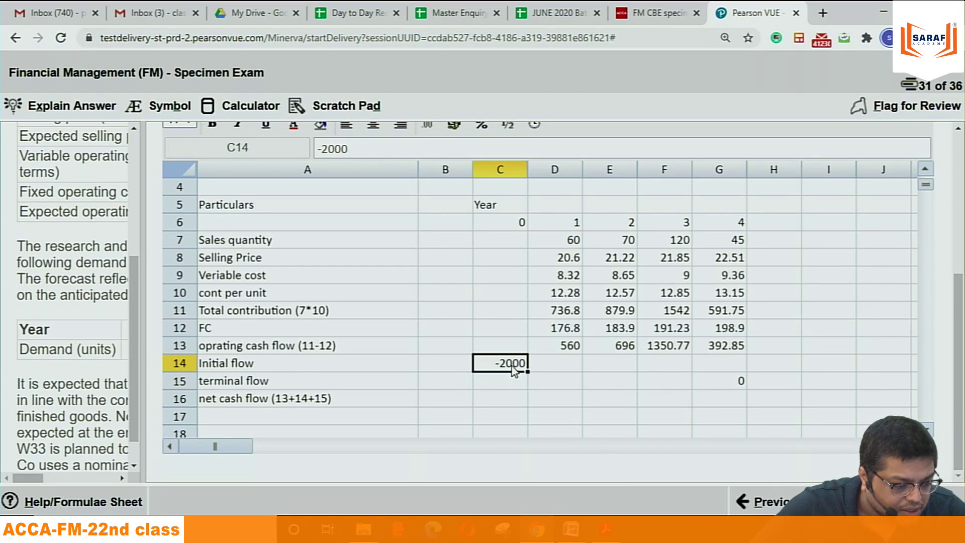
{"action": "left_click", "coordinate": [502, 403]}
{"action": "type", "text": "-2000"}
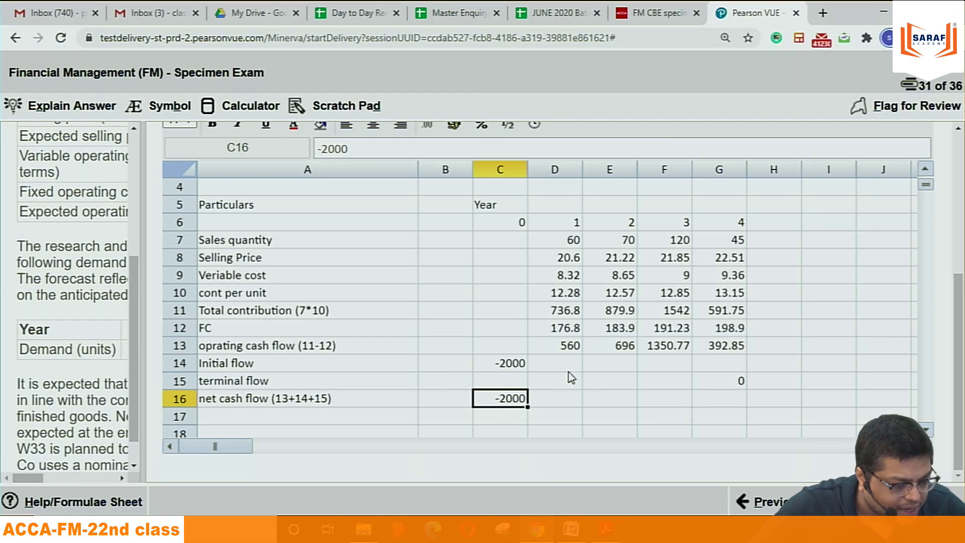
Step: Copy the operating cash flows D13:G13 into the net cash flow row at D16
{"action": "left_click", "coordinate": [573, 349]}
{"action": "key", "text": "shift+Right"}
{"action": "key", "text": "shift+Right"}
{"action": "key", "text": "shift+Right"}
{"action": "key", "text": "ctrl+c"}
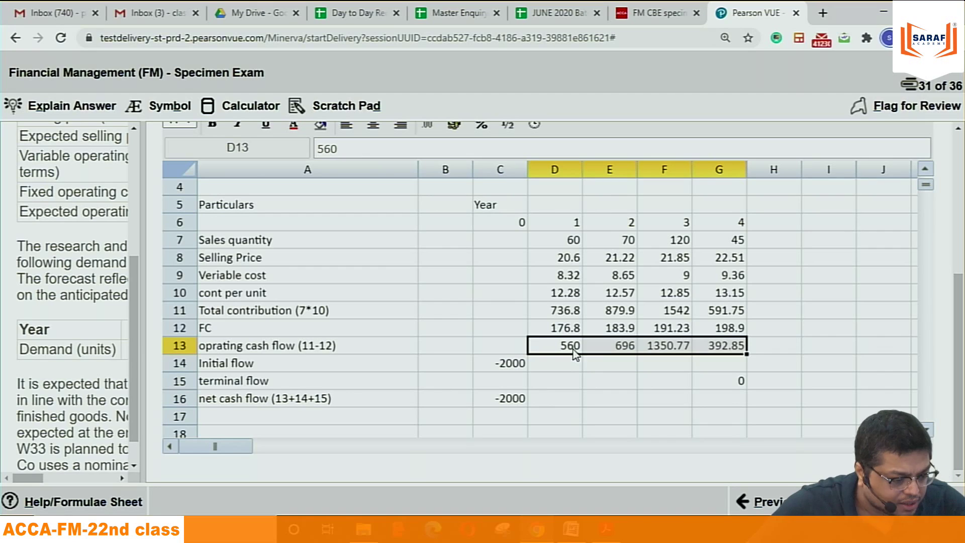
{"action": "left_click", "coordinate": [559, 400]}
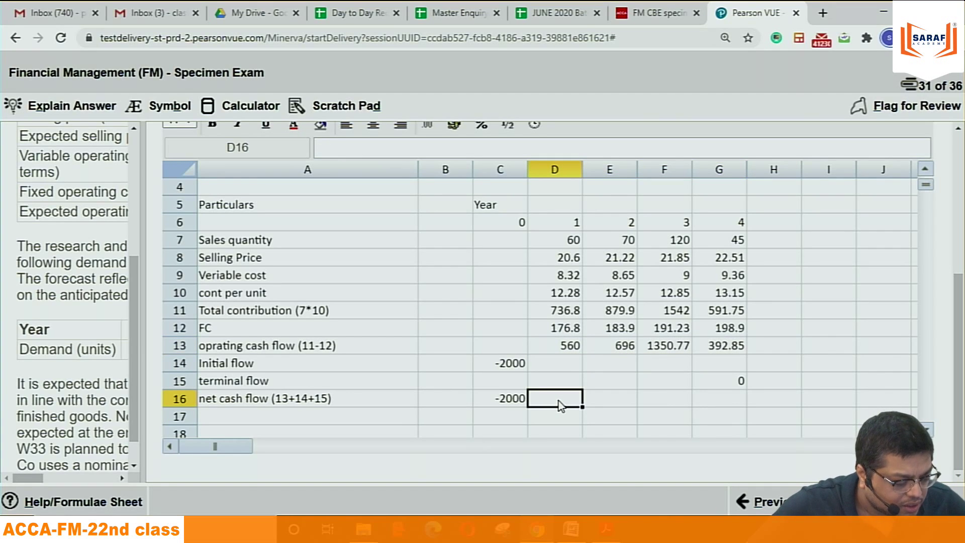
{"action": "key", "text": "ctrl+v"}
{"action": "left_click", "coordinate": [699, 431]}
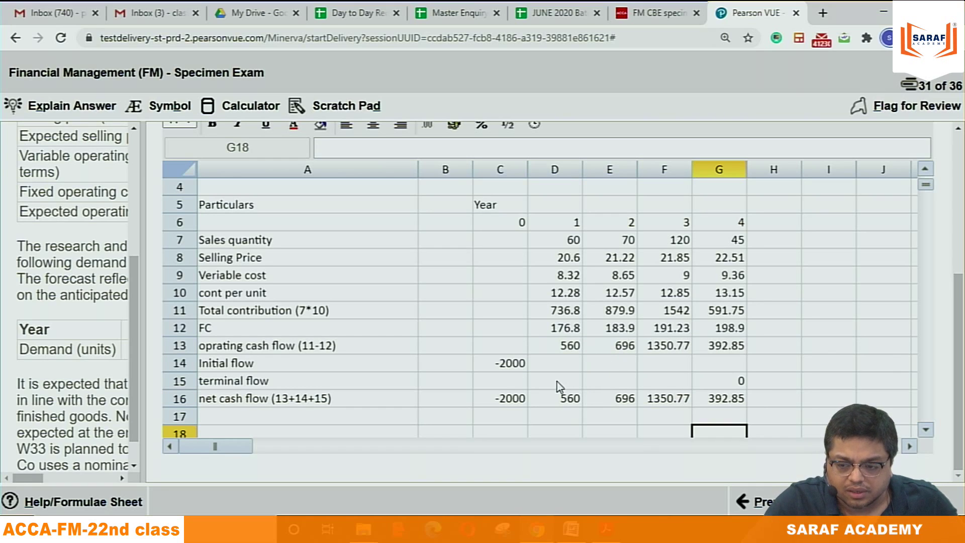
{"action": "left_click", "coordinate": [576, 368]}
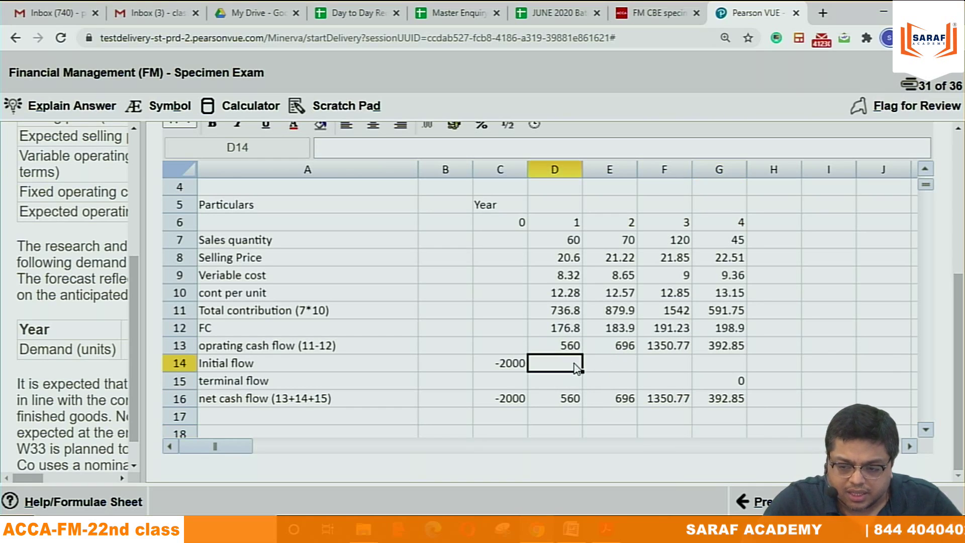
{"action": "key", "text": "Down"}
{"action": "key", "text": "Down"}
{"action": "key", "text": "Down"}
{"action": "key", "text": "Down"}
{"action": "key", "text": "Down"}
{"action": "key", "text": "Down"}
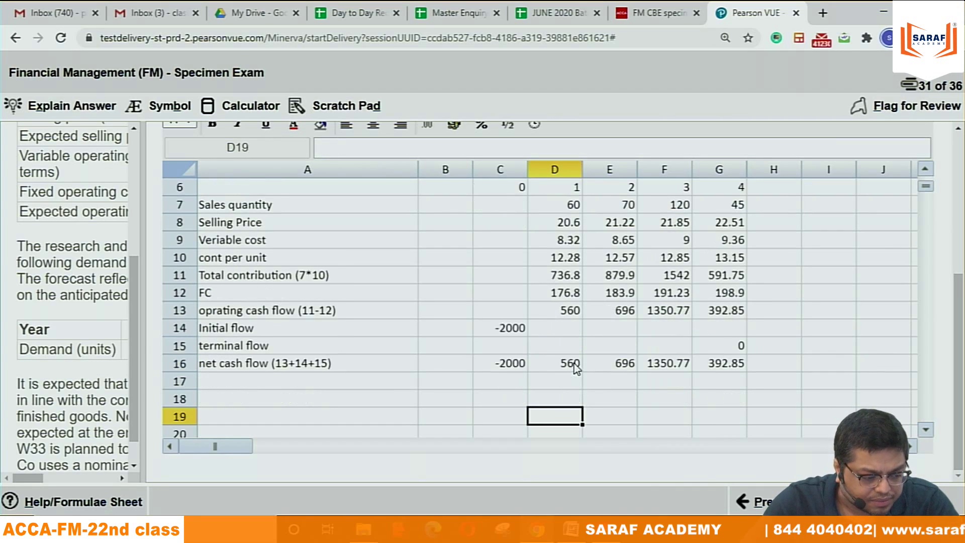
{"action": "left_click", "coordinate": [223, 365]}
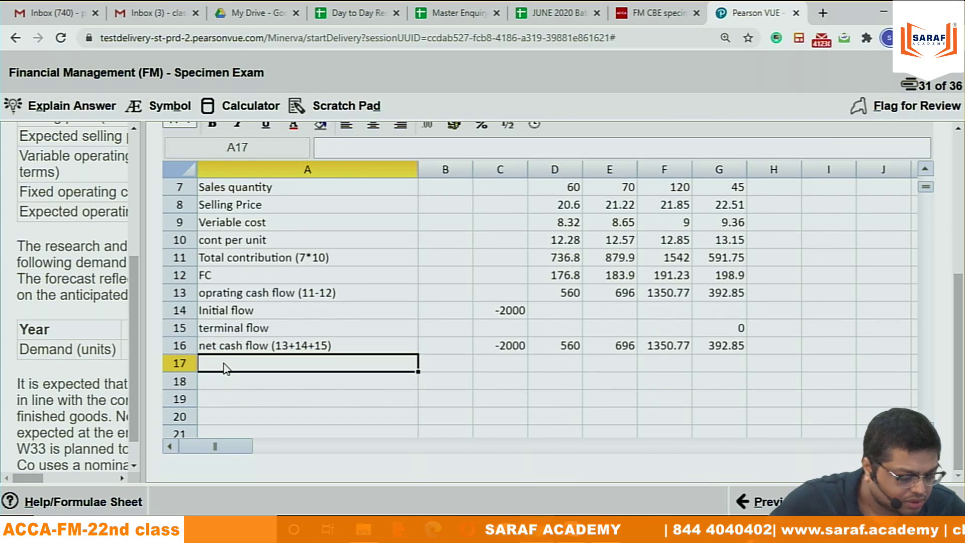
Step: Label rows 17 and 18 'DR @ 10%' and 'NPV', and begin =NPV(0.1 in C18
{"action": "type", "text": "D"}
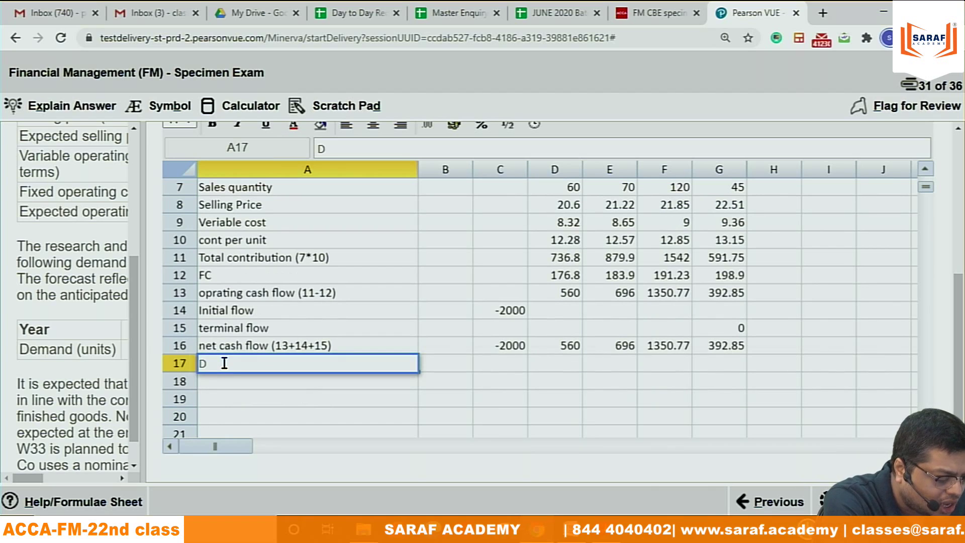
{"action": "type", "text": "R @"}
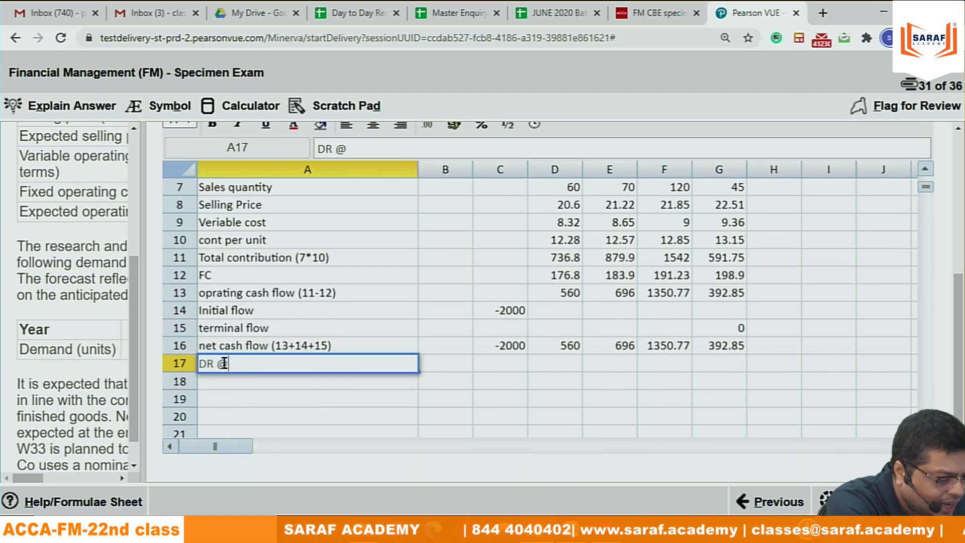
{"action": "type", "text": " 10%"}
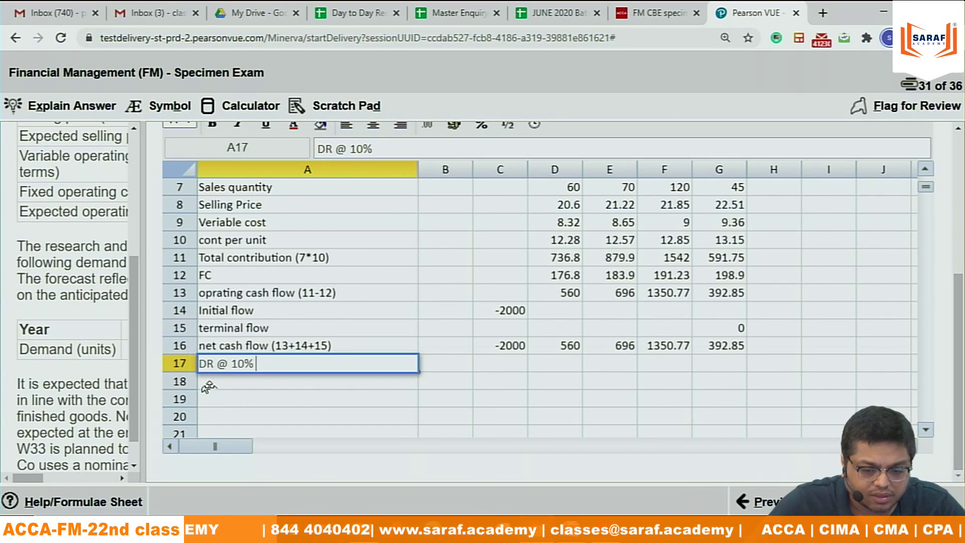
{"action": "left_click", "coordinate": [214, 386]}
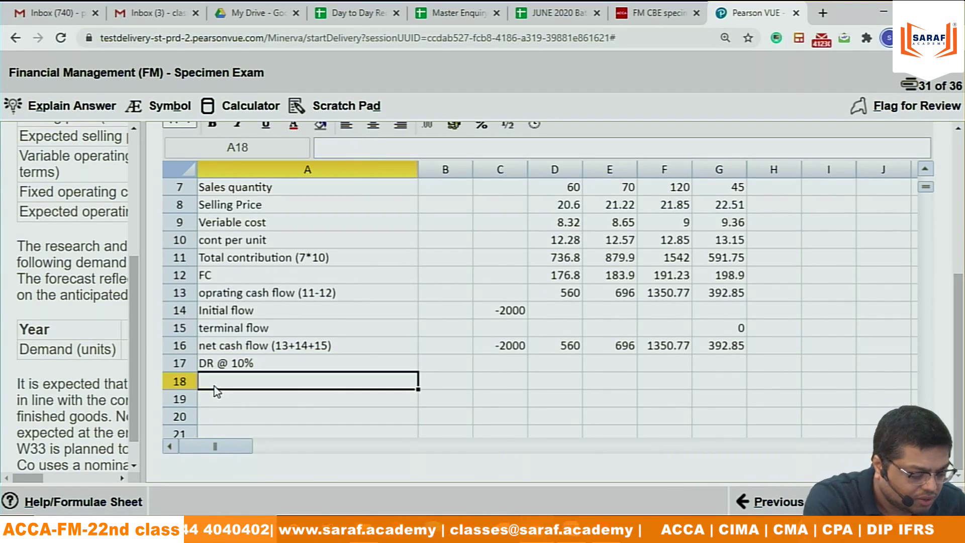
{"action": "type", "text": "NPV"}
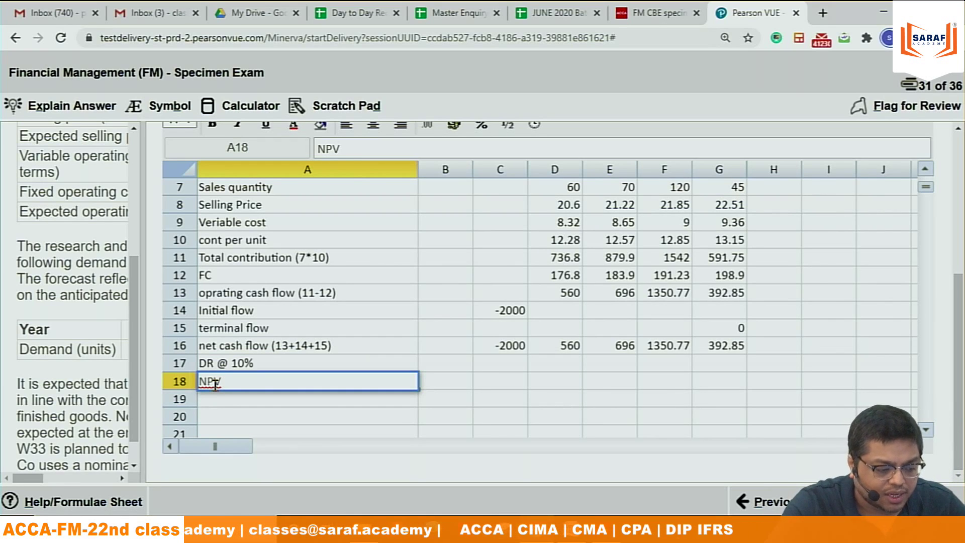
{"action": "left_click", "coordinate": [481, 383]}
{"action": "type", "text": "="}
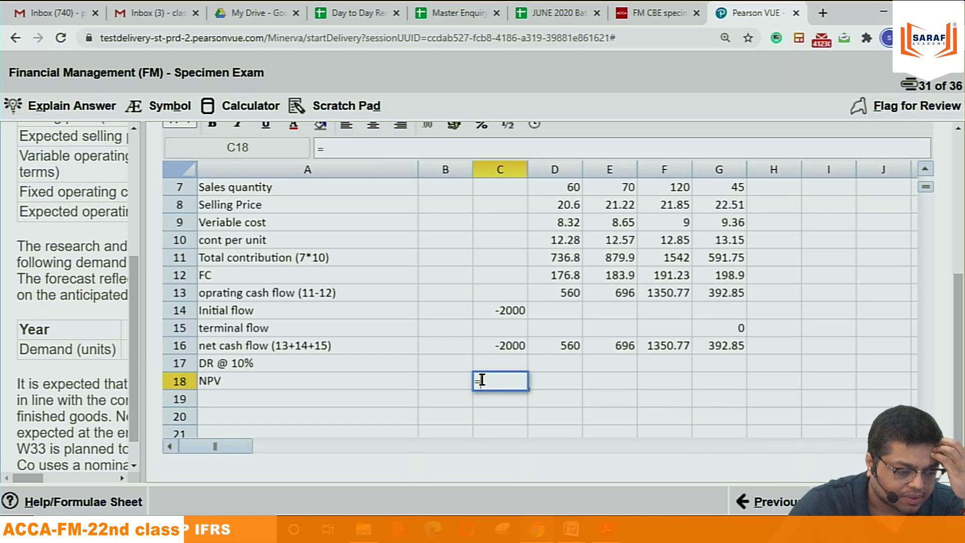
{"action": "type", "text": "NPV"}
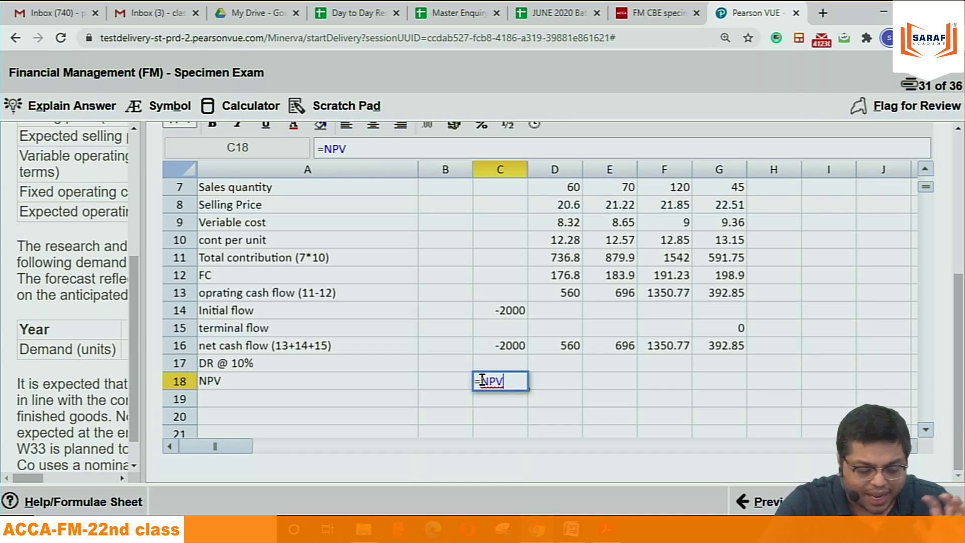
{"action": "type", "text": "("}
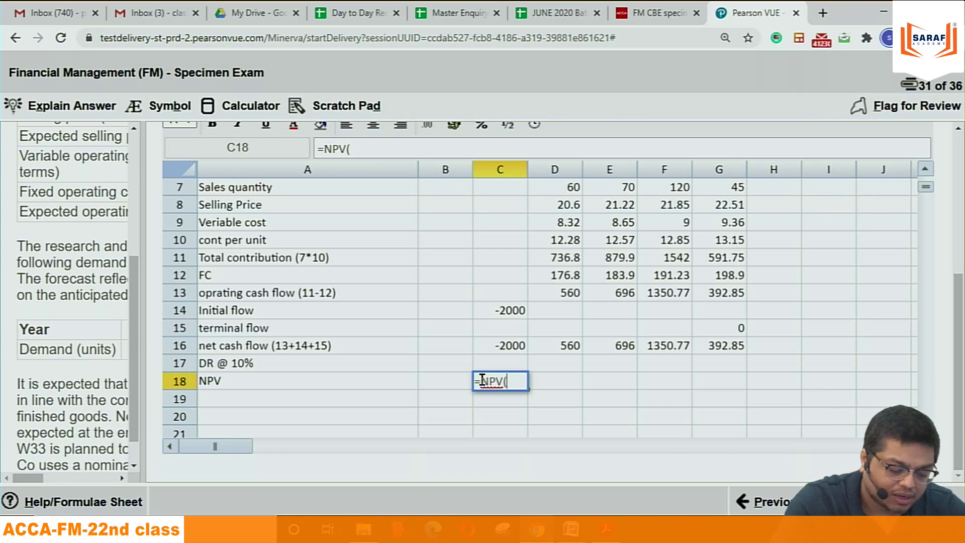
{"action": "type", "text": "0.1"}
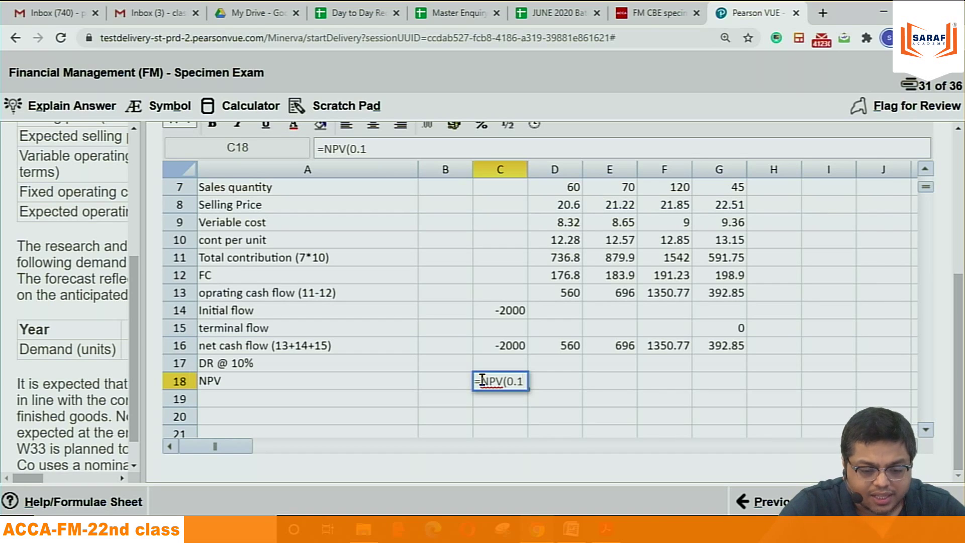
Step: Complete the NPV formula over net cash flows D16:G16, giving 2367.473
{"action": "type", "text": ","}
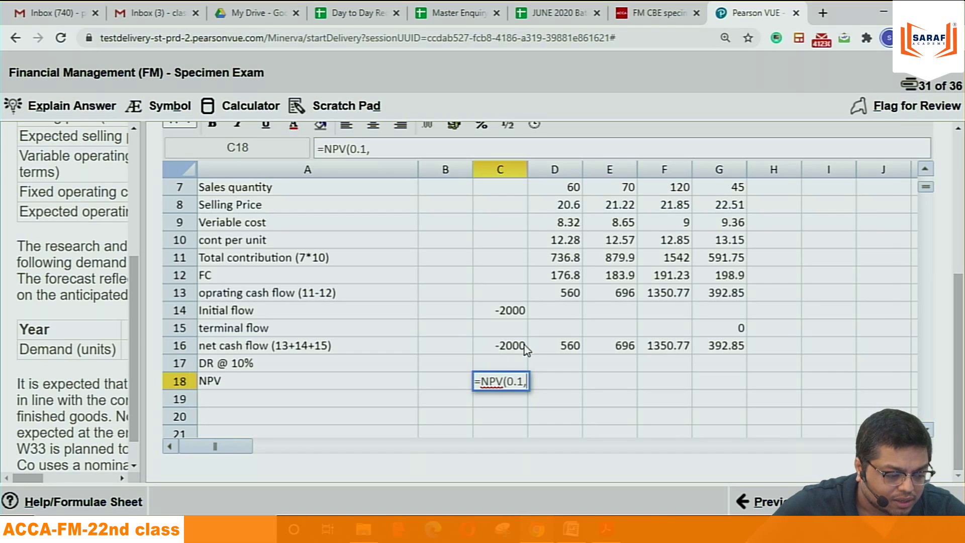
{"action": "left_click", "coordinate": [552, 344]}
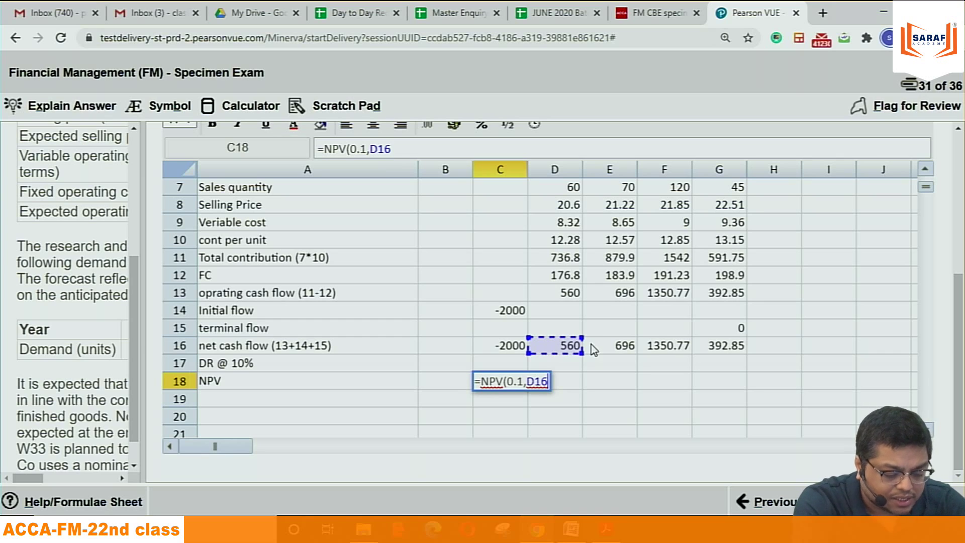
{"action": "key", "text": "shift+Right"}
{"action": "key", "text": "shift+Right"}
{"action": "key", "text": "shift+Right"}
{"action": "key", "text": "shift+Right"}
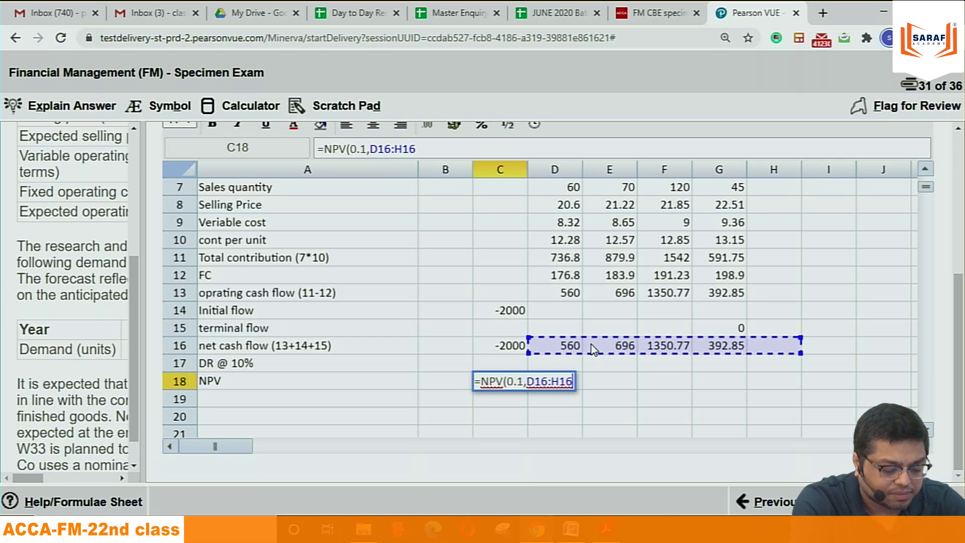
{"action": "key", "text": "shift+Left"}
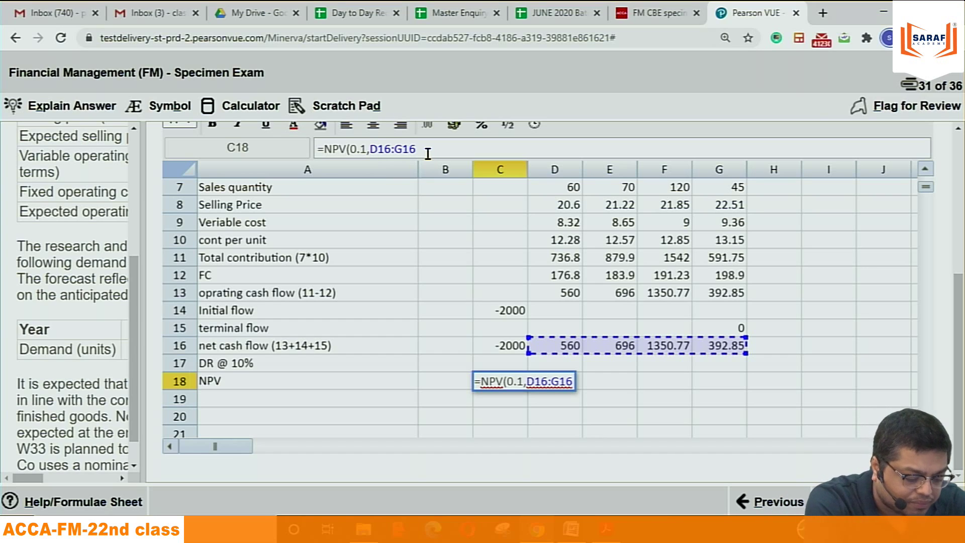
{"action": "type", "text": ")"}
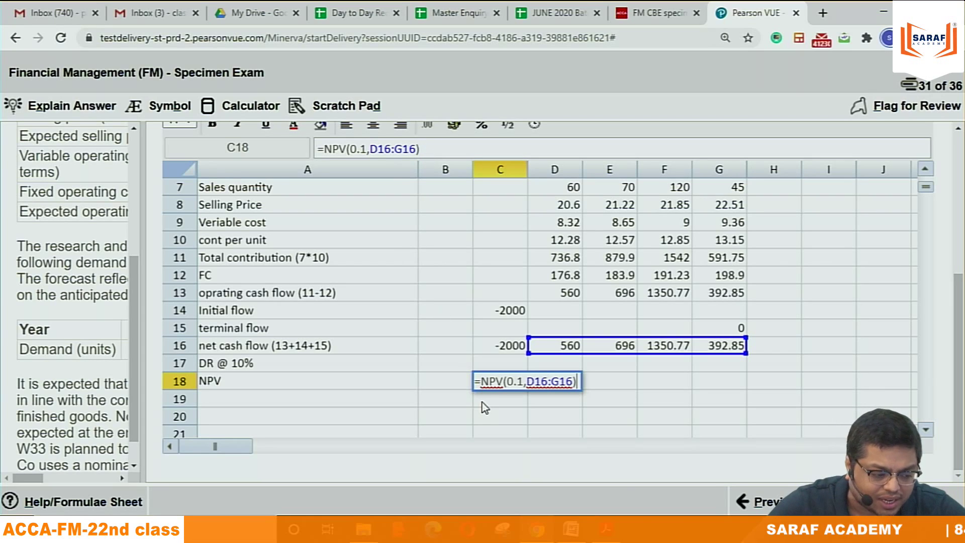
{"action": "key", "text": "Return"}
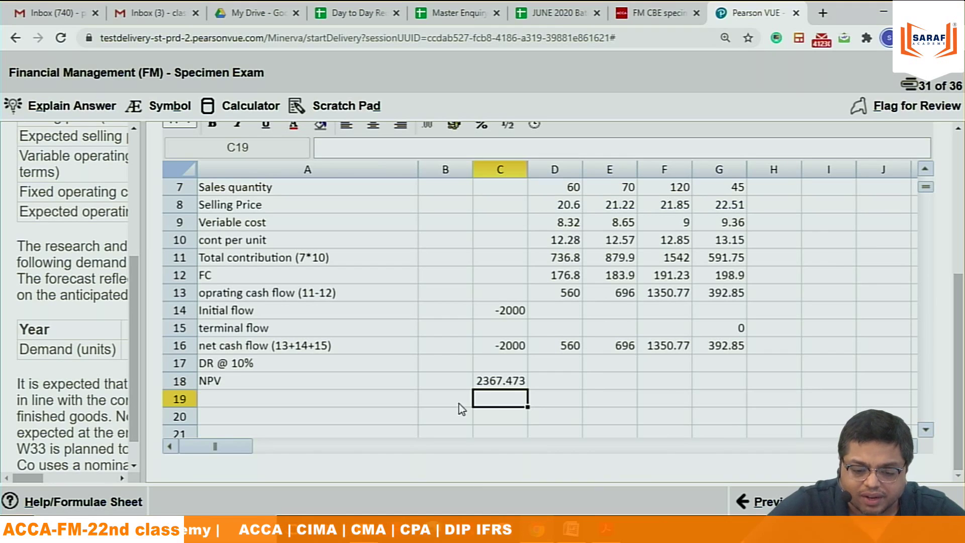
Step: Extend the row 18 label to 'NPV PV of cash inflow' and bring up the TI-30XS calculator
{"action": "double_click", "coordinate": [240, 377]}
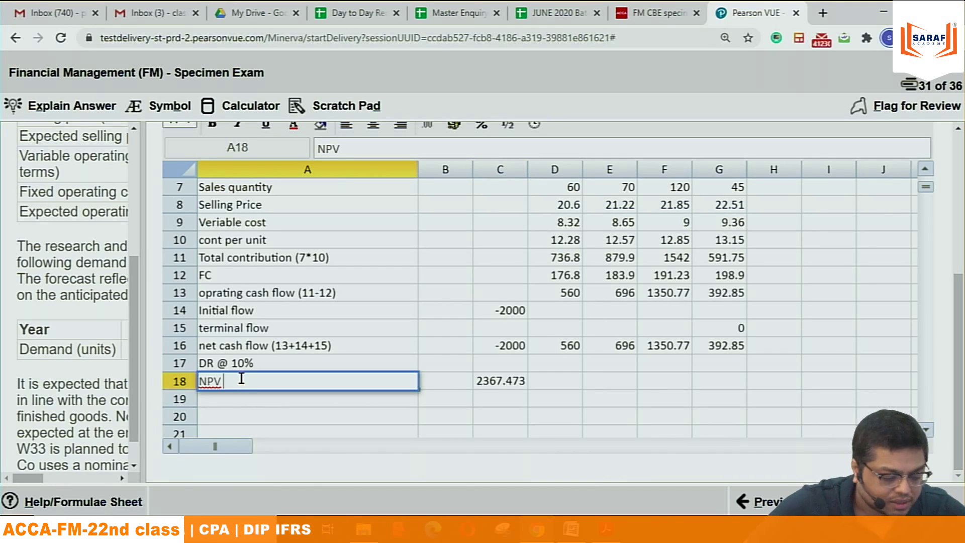
{"action": "type", "text": "PV of cash inflow"}
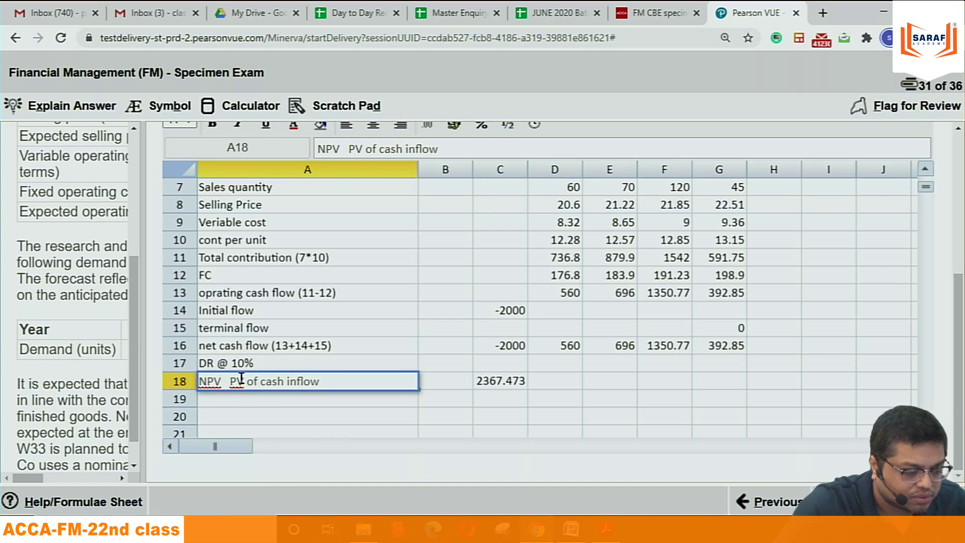
{"action": "left_click", "coordinate": [241, 402]}
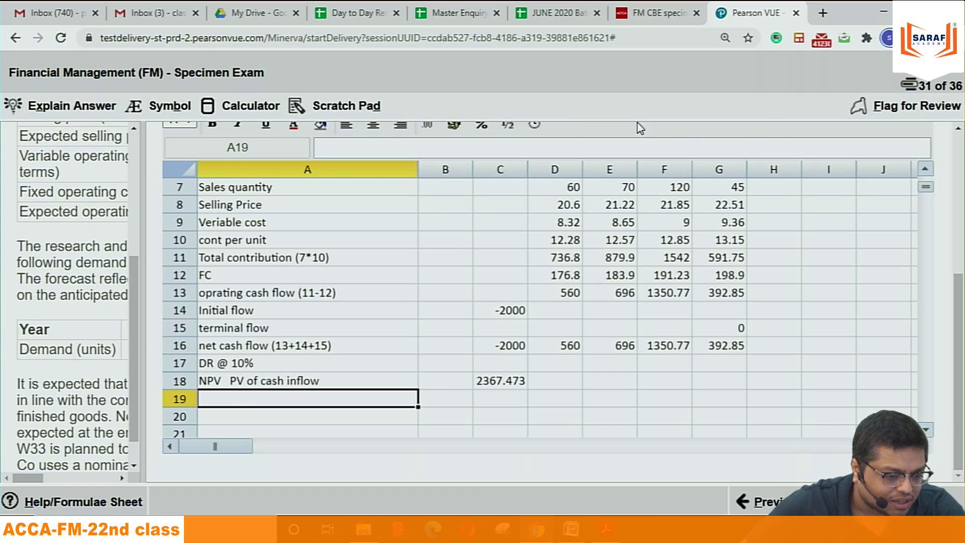
{"action": "left_click", "coordinate": [259, 107]}
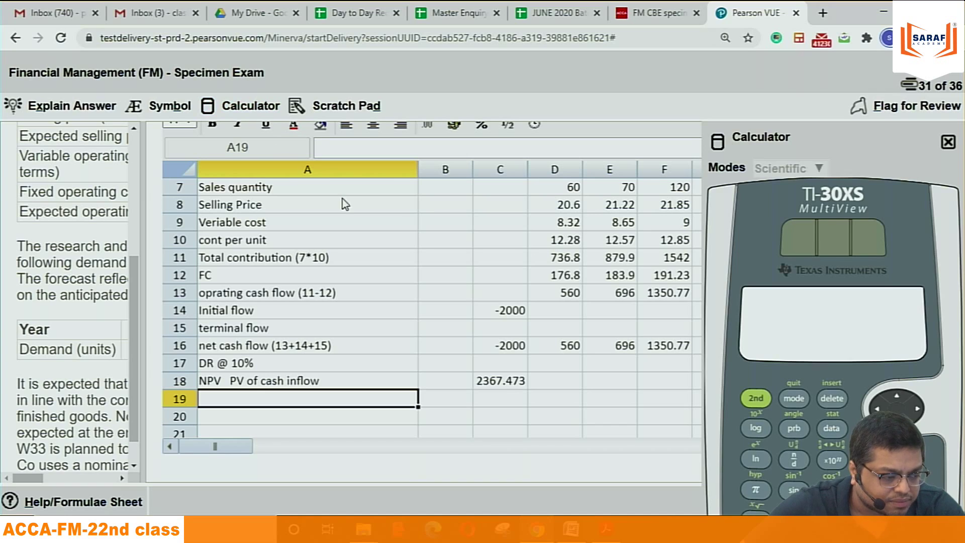
Step: Check the calculator mode choices and move the calculator to the upper left
{"action": "left_click", "coordinate": [819, 169]}
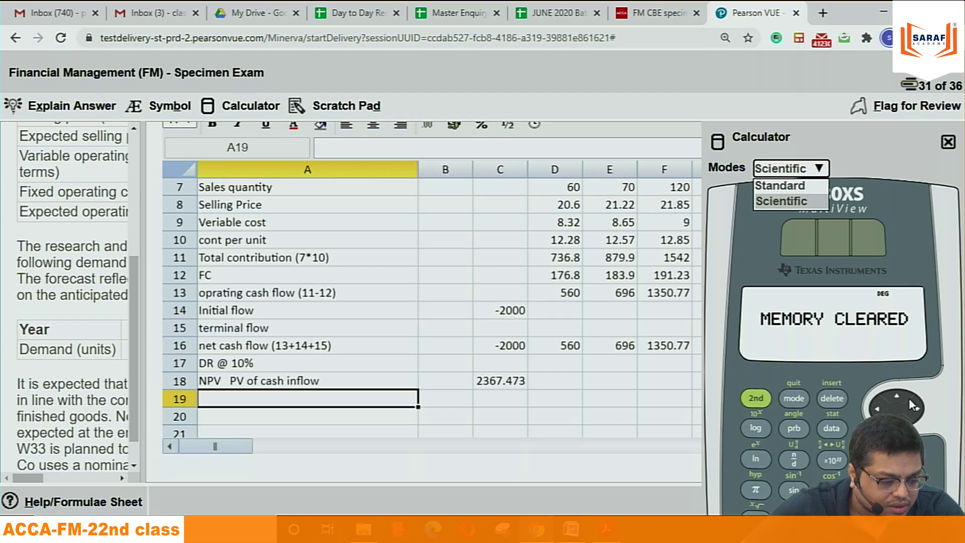
{"action": "left_click_drag", "start_coordinate": [850, 128], "coordinate": [316, 27]}
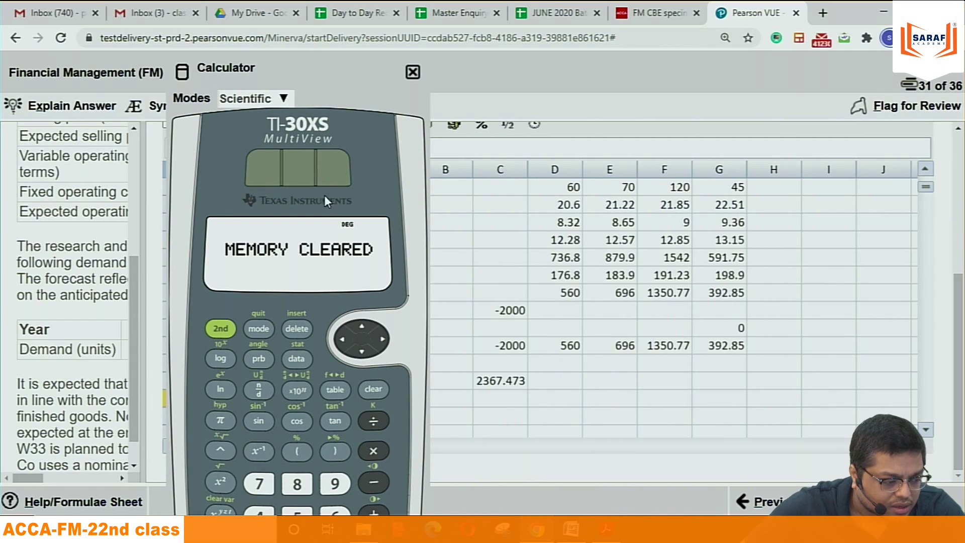
{"action": "scroll", "coordinate": [274, 252], "scroll_direction": "down", "scroll_amount": 1}
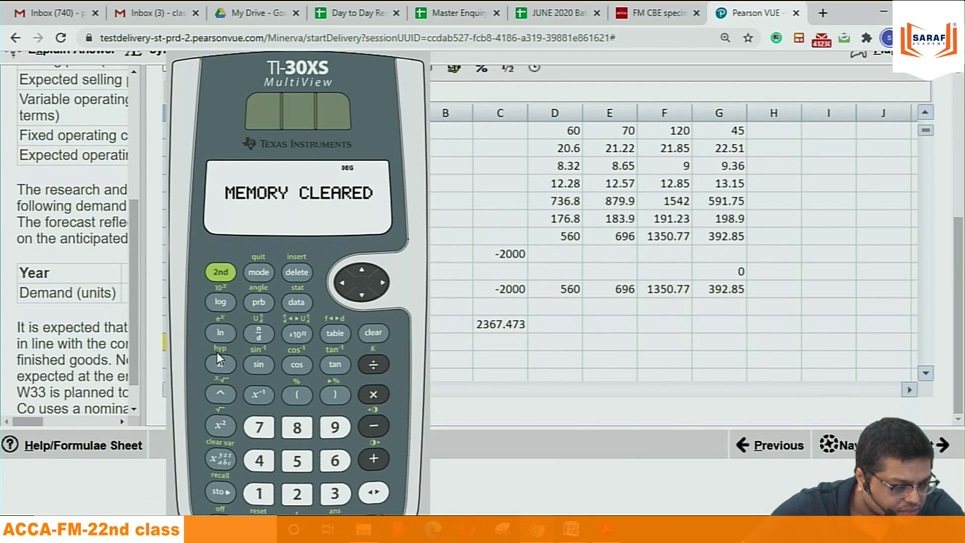
Step: Enter 560÷1.1+696÷1.1² on the cleared calculator, leaving a stray tan( at the end
{"action": "left_click", "coordinate": [371, 332]}
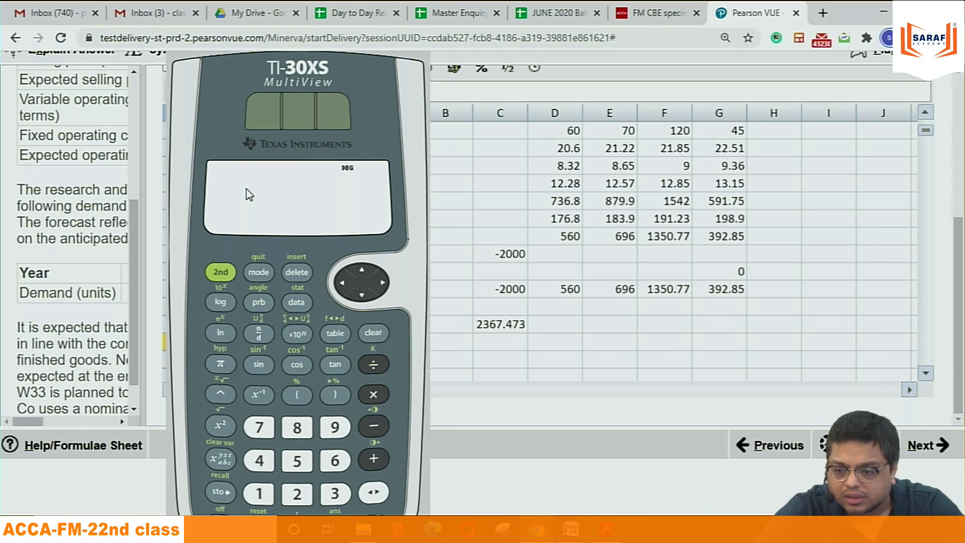
{"action": "type", "text": "560"}
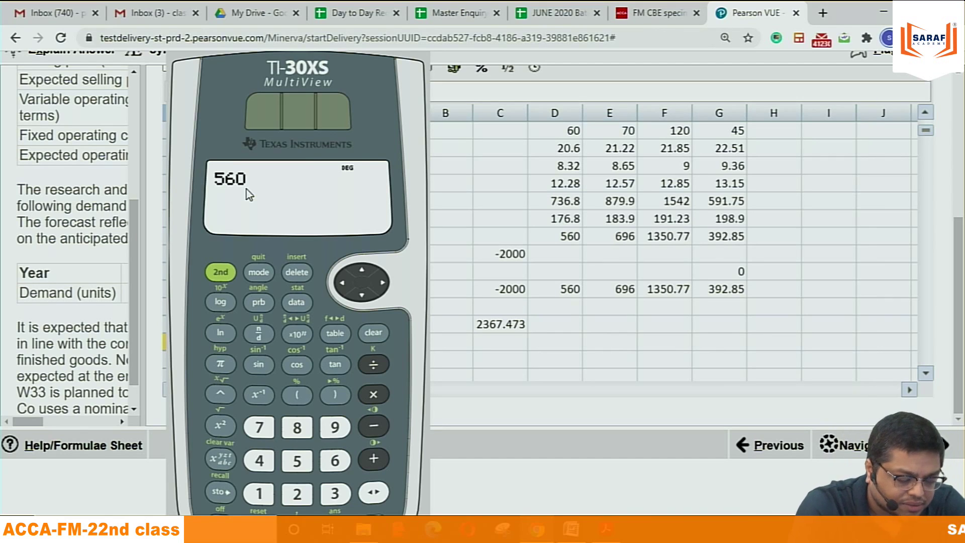
{"action": "type", "text": "/1.1"}
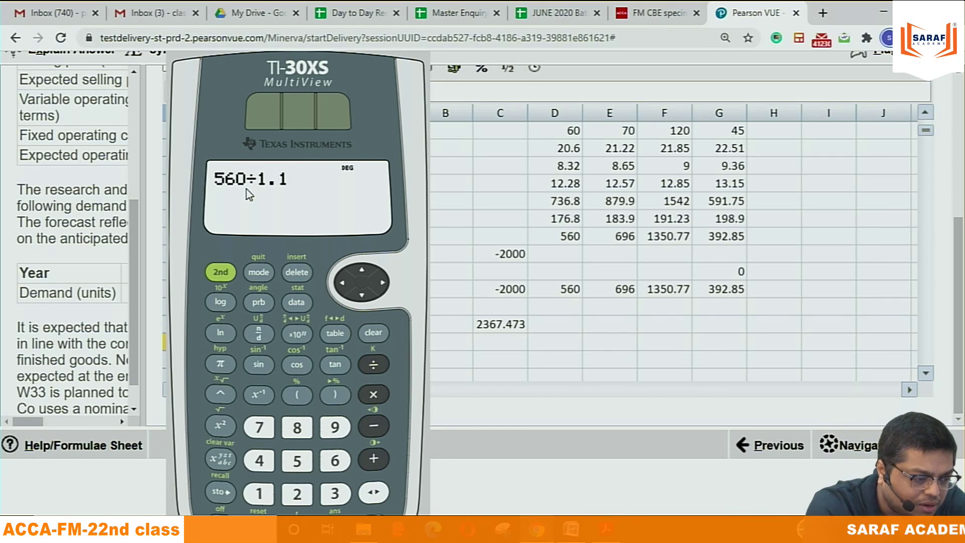
{"action": "type", "text": "+"}
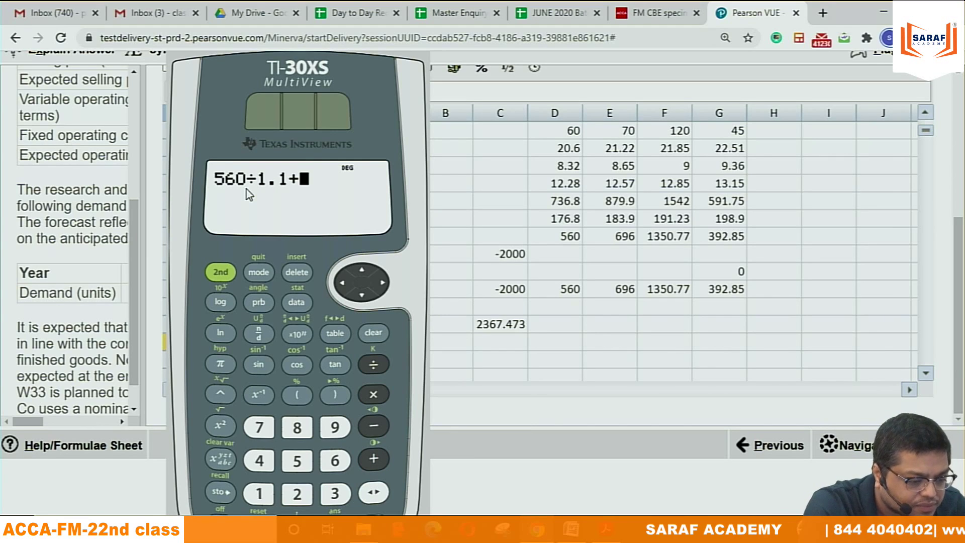
{"action": "type", "text": "696"}
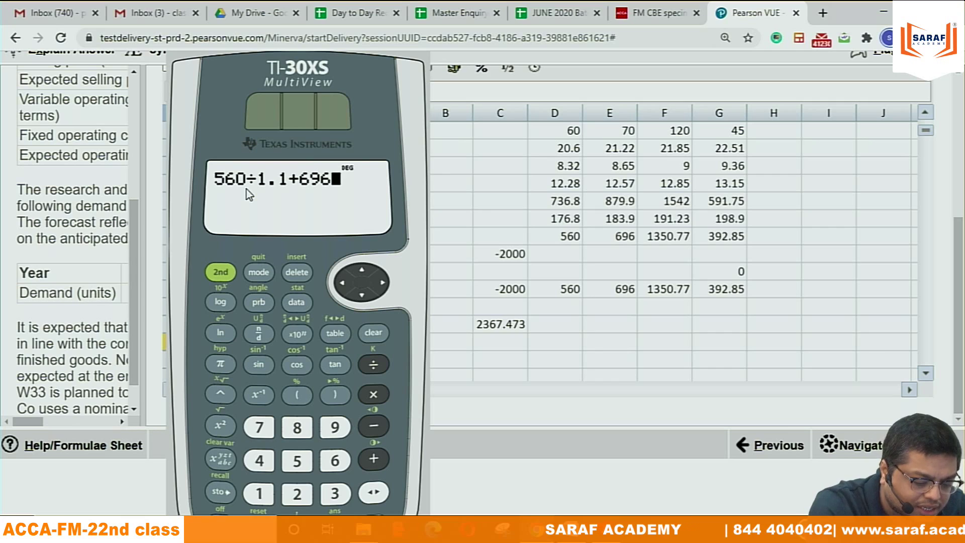
{"action": "type", "text": "/1.1"}
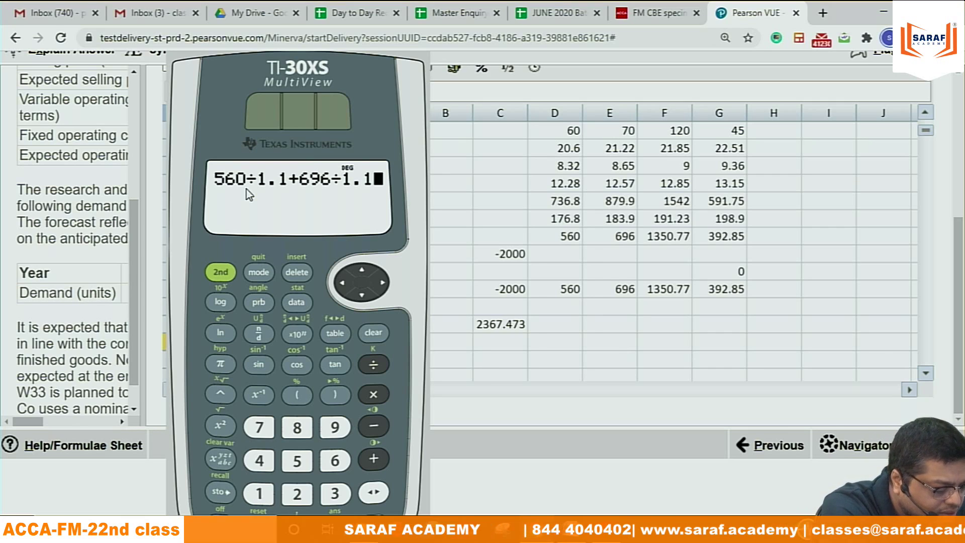
{"action": "type", "text": "^2+"}
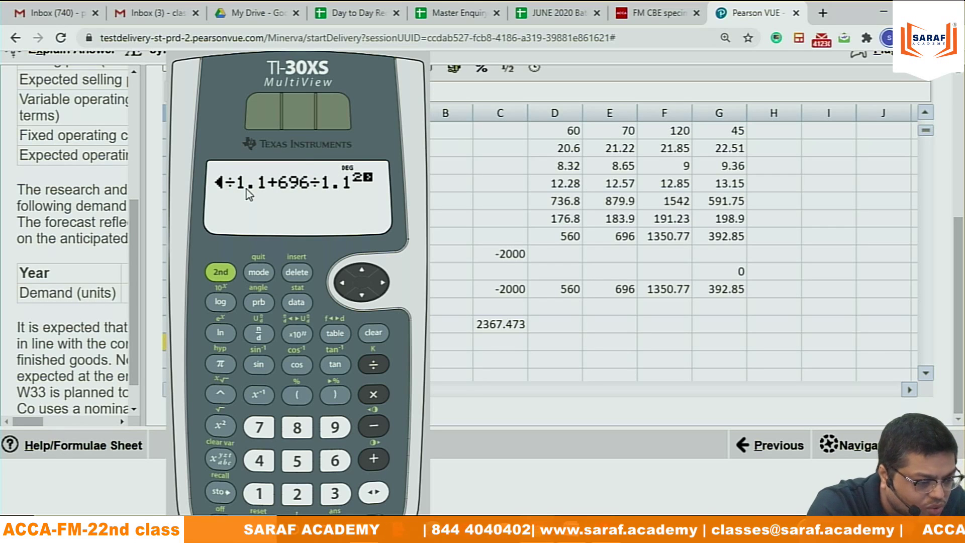
{"action": "key", "text": "BackSpace"}
{"action": "key", "text": "BackSpace"}
{"action": "key", "text": "BackSpace"}
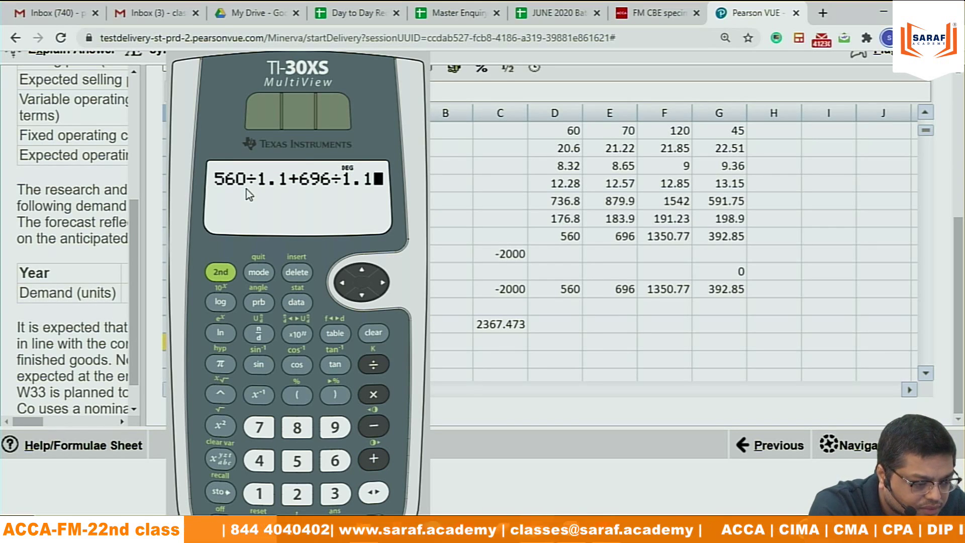
{"action": "type", "text": "^2"}
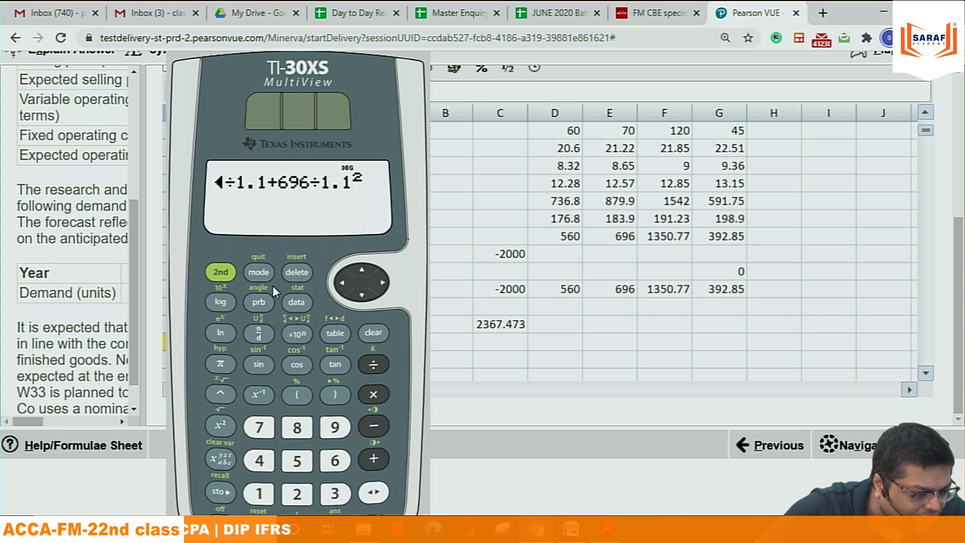
{"action": "left_click", "coordinate": [334, 363]}
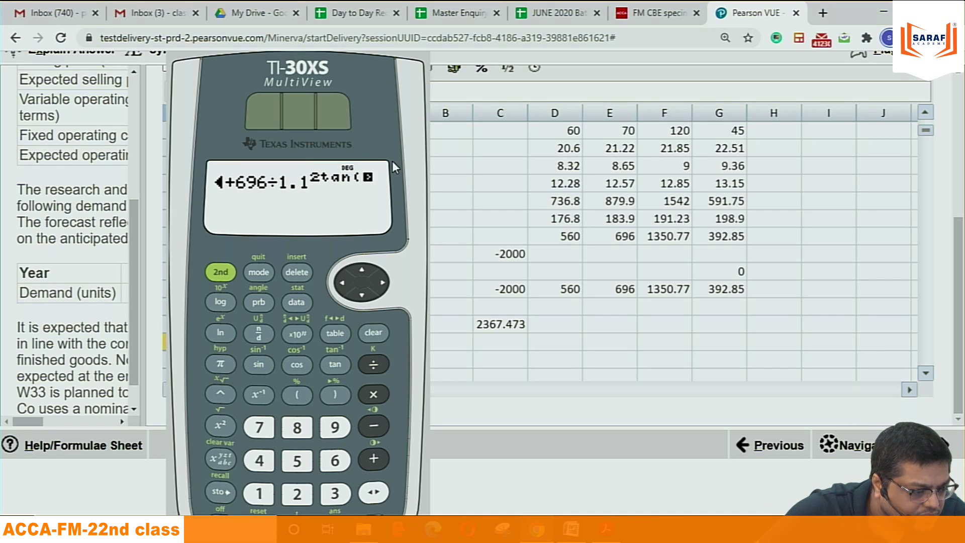
Step: Clear the calculator and retype 560÷1.1+696÷1.1, removing the failed exponent attempts
{"action": "key", "text": "BackSpace"}
{"action": "key", "text": "Escape"}
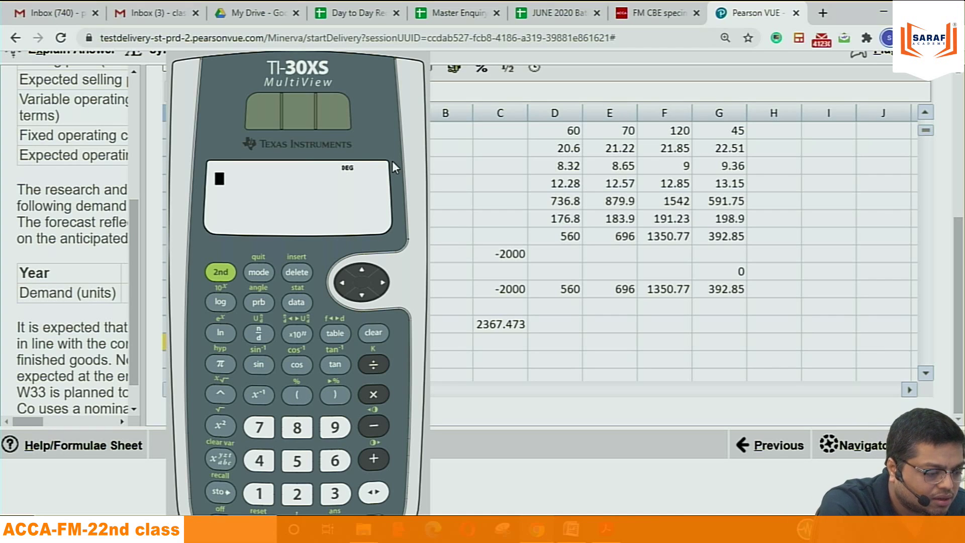
{"action": "type", "text": "596"}
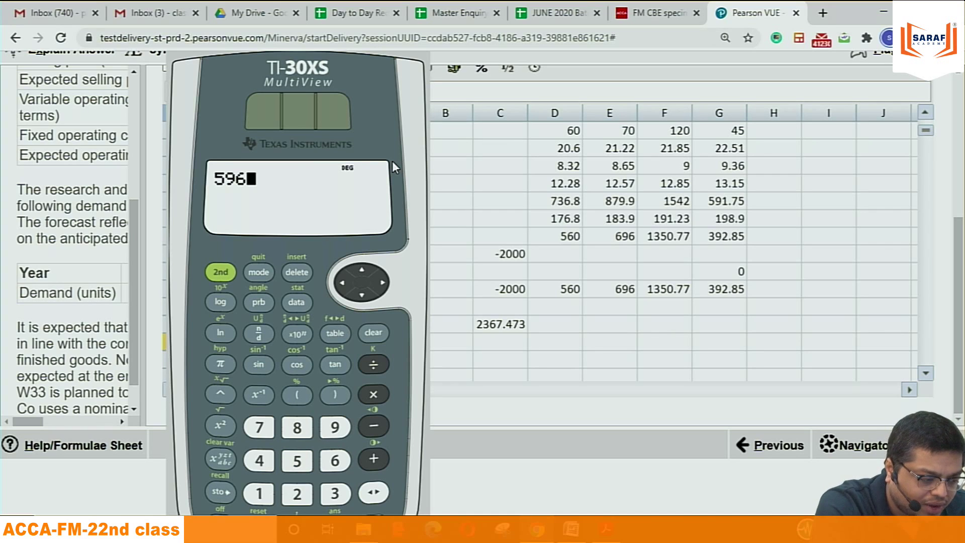
{"action": "type", "text": "/1.1"}
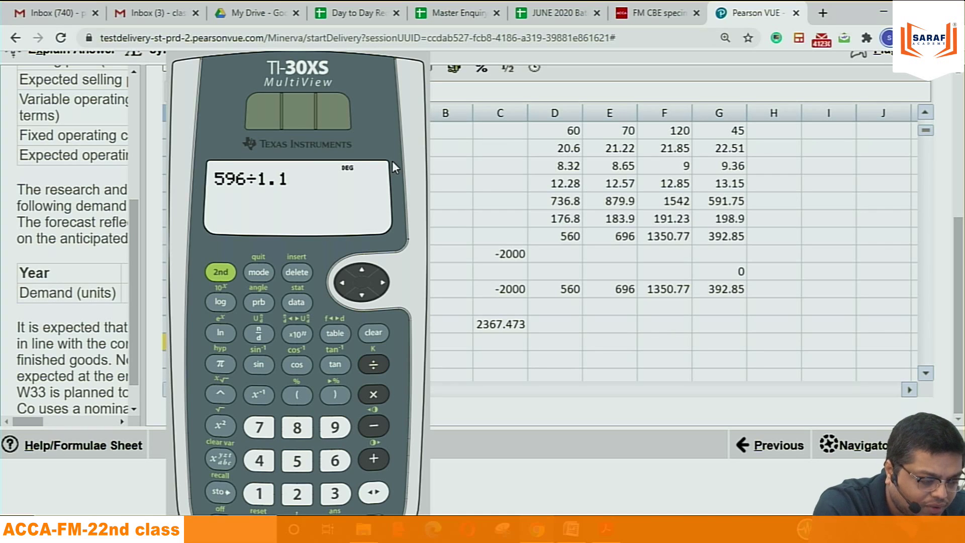
{"action": "type", "text": "+"}
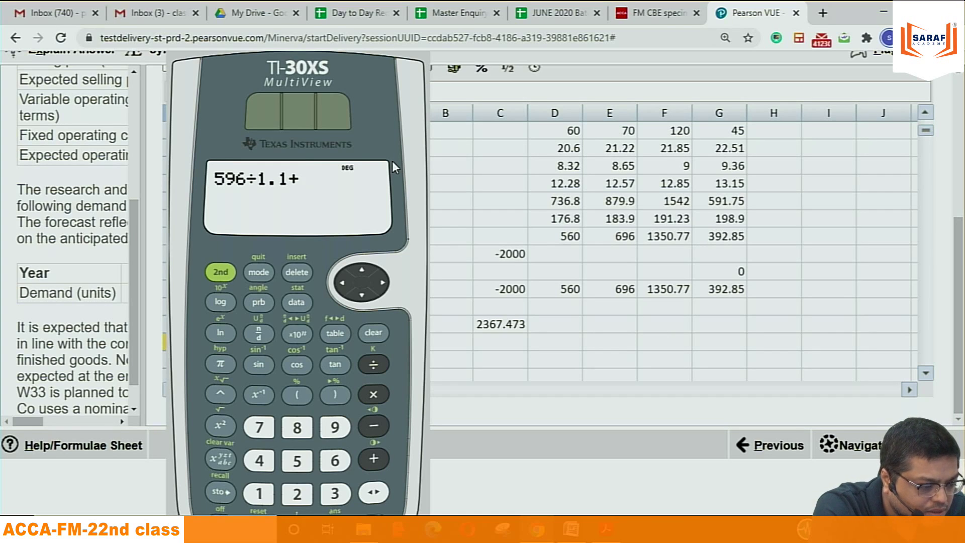
{"action": "key", "text": "Escape"}
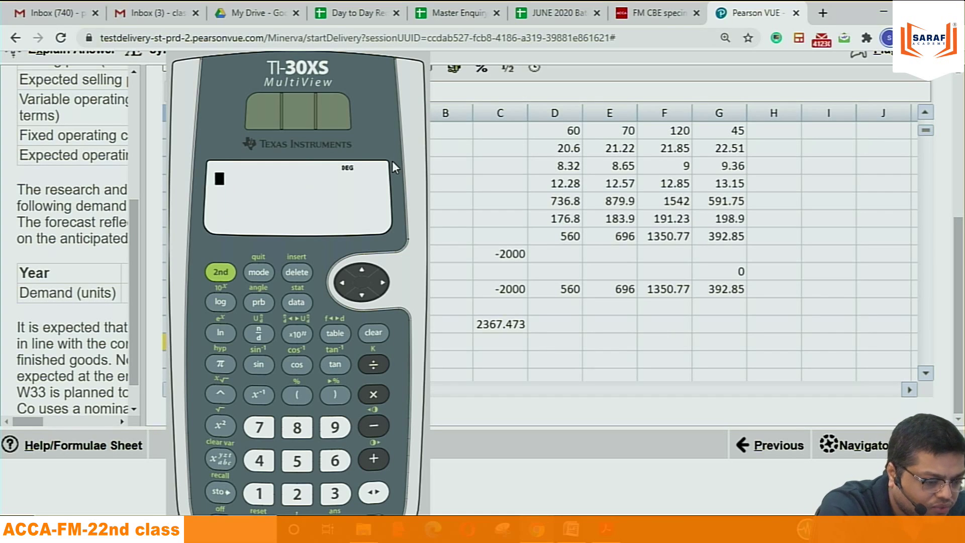
{"action": "type", "text": "560"}
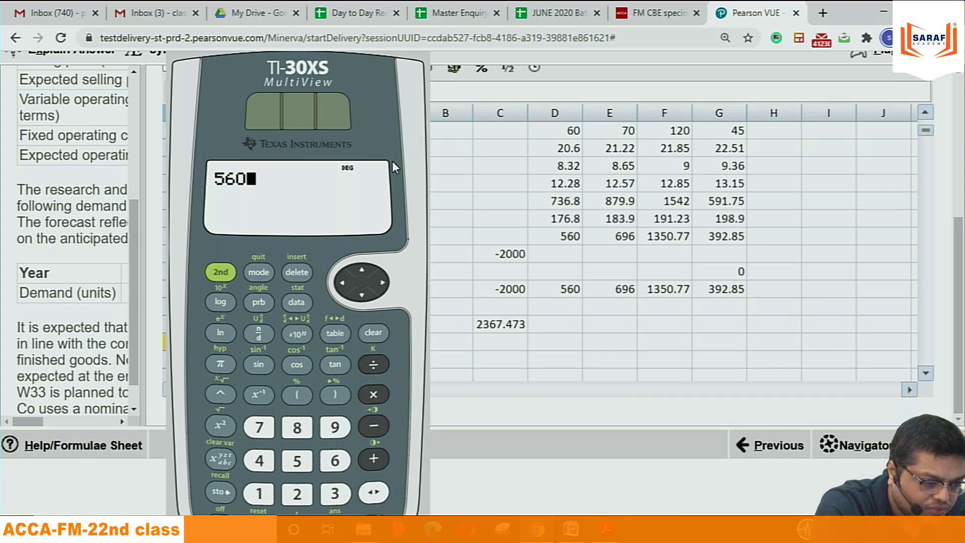
{"action": "type", "text": "/1.1"}
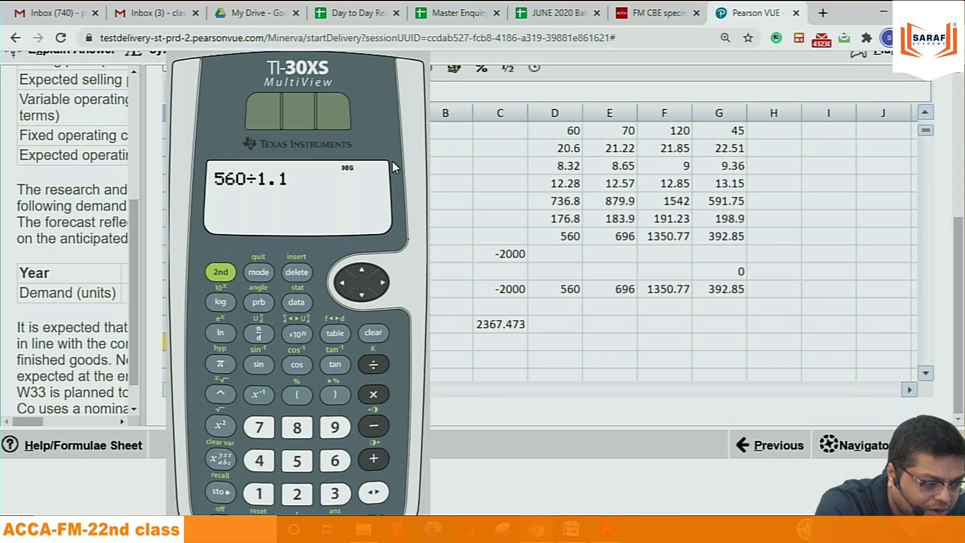
{"action": "type", "text": "+"}
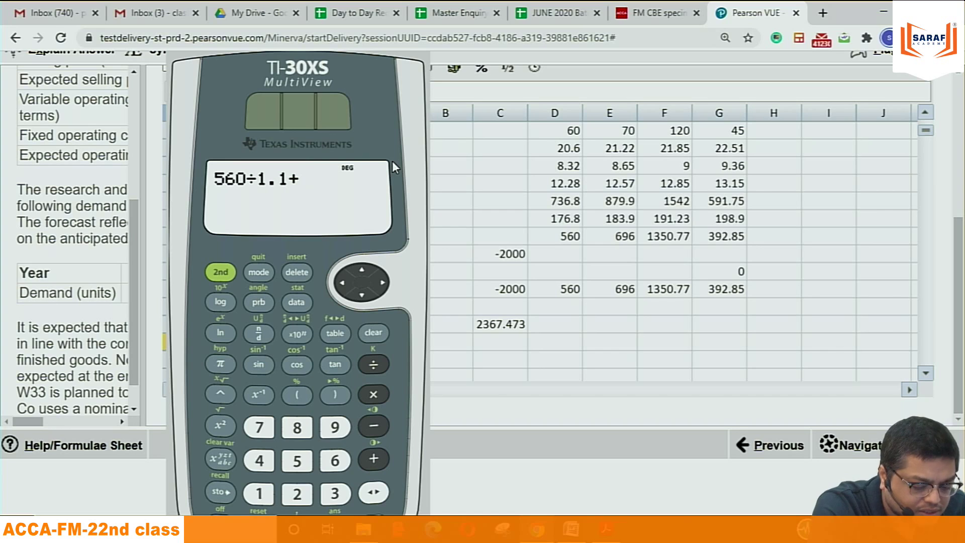
{"action": "type", "text": "696/1.1"}
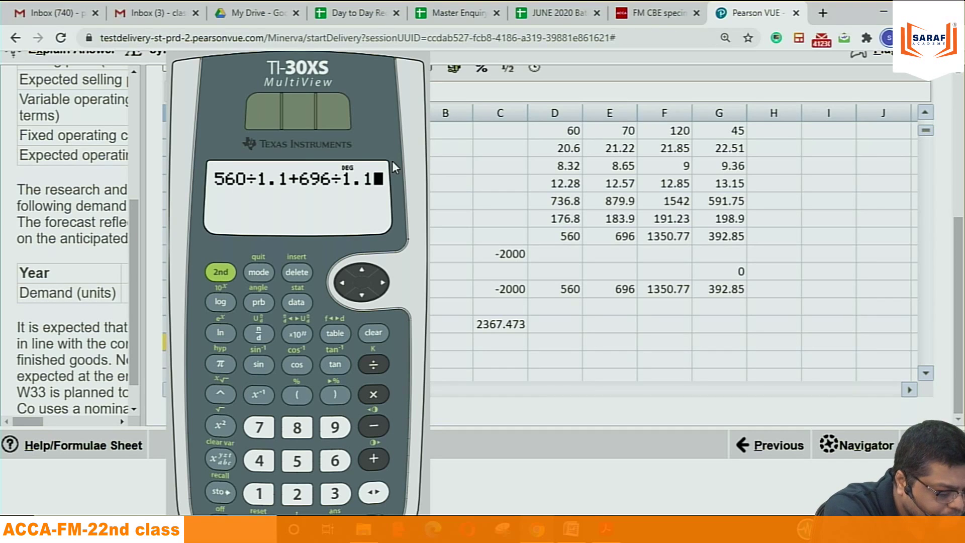
{"action": "type", "text": "^2"}
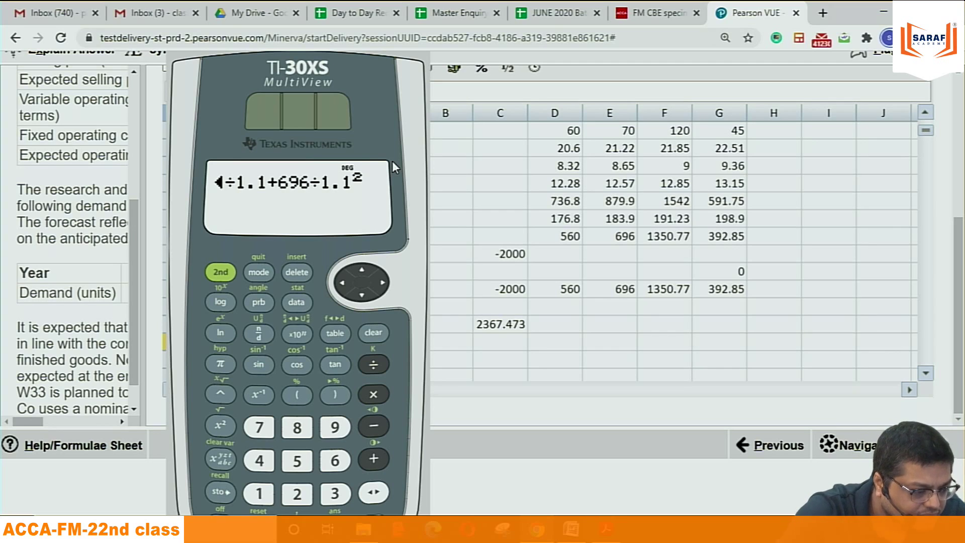
{"action": "left_click", "coordinate": [222, 392]}
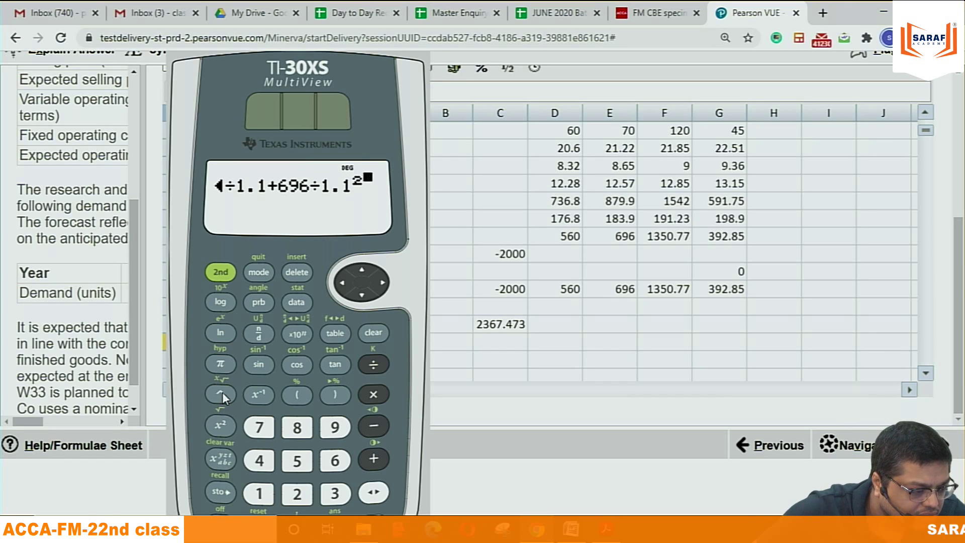
{"action": "left_click", "coordinate": [222, 391]}
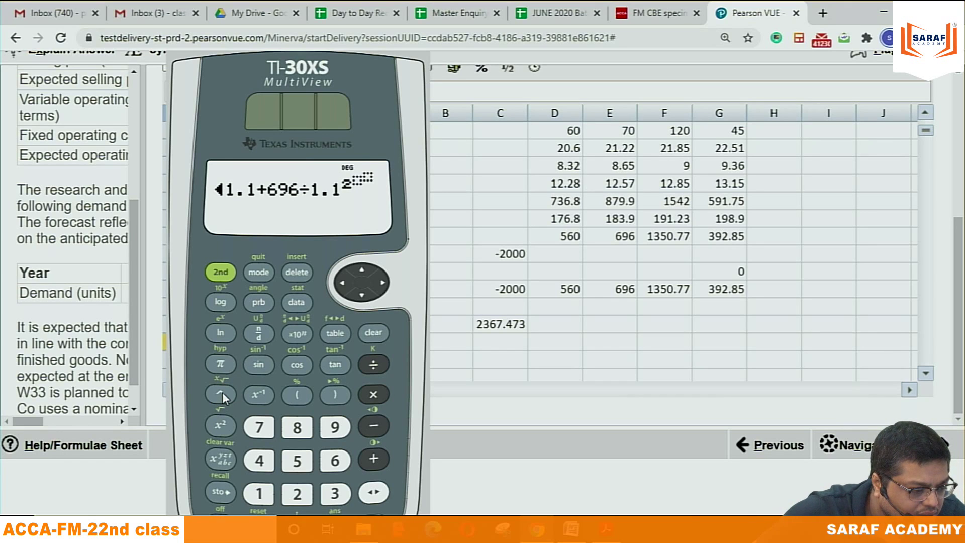
{"action": "left_click", "coordinate": [222, 391]}
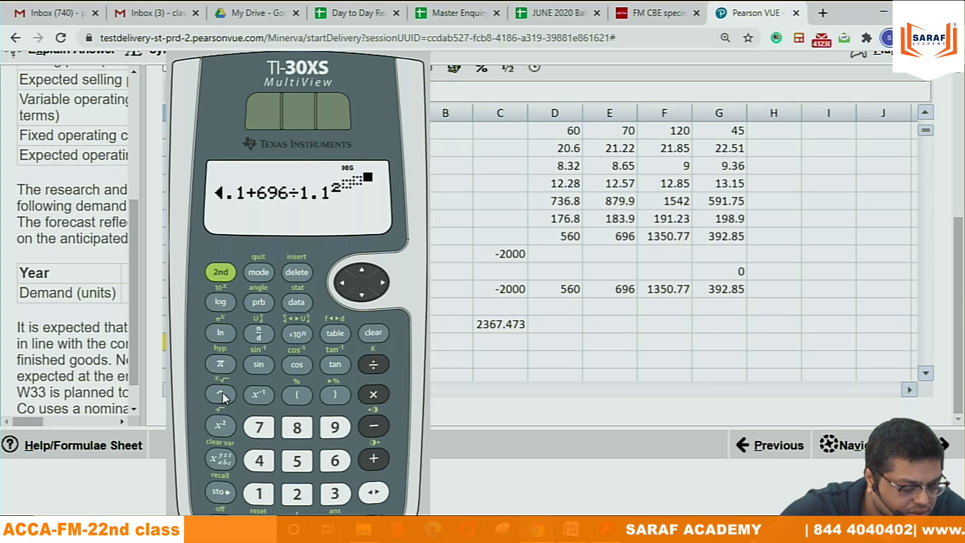
{"action": "key", "text": "BackSpace"}
{"action": "key", "text": "BackSpace"}
{"action": "key", "text": "BackSpace"}
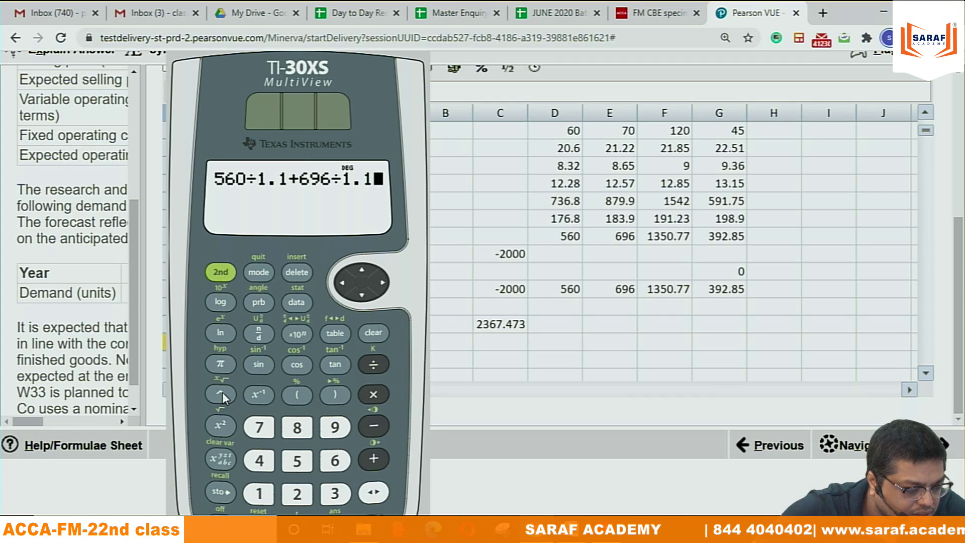
Step: Square the final 1.1 so the entry reads 560÷1.1+696÷1.1²
{"action": "left_click", "coordinate": [222, 392]}
{"action": "type", "text": "2"}
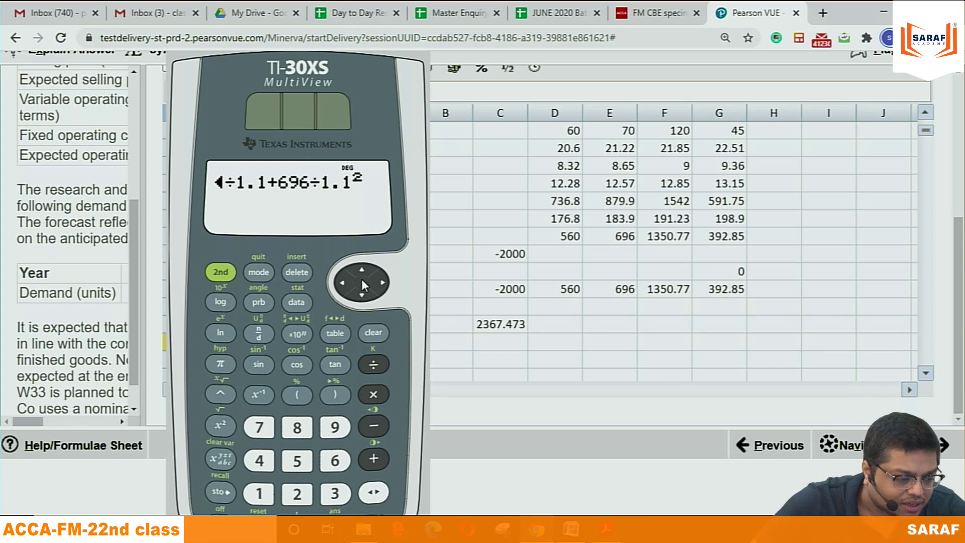
Step: Extend the calculator sum with +1350.77÷1.1³ and +392.85÷1.1⁴
{"action": "left_click", "coordinate": [380, 281]}
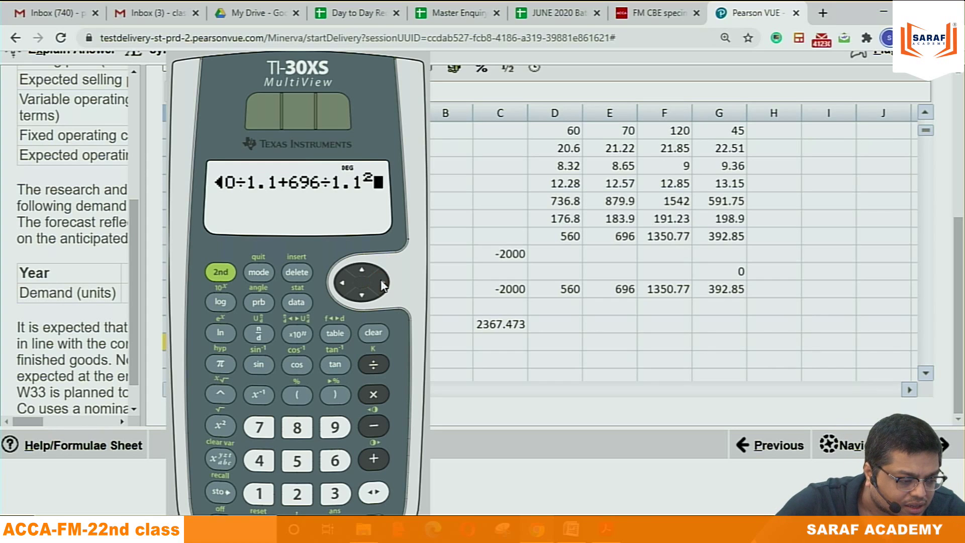
{"action": "key", "text": "plus"}
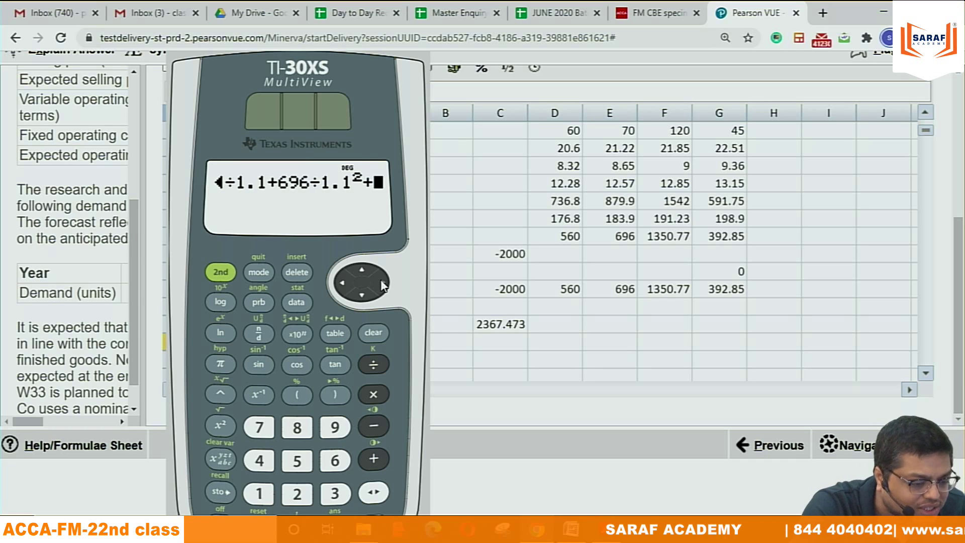
{"action": "type", "text": "1350"}
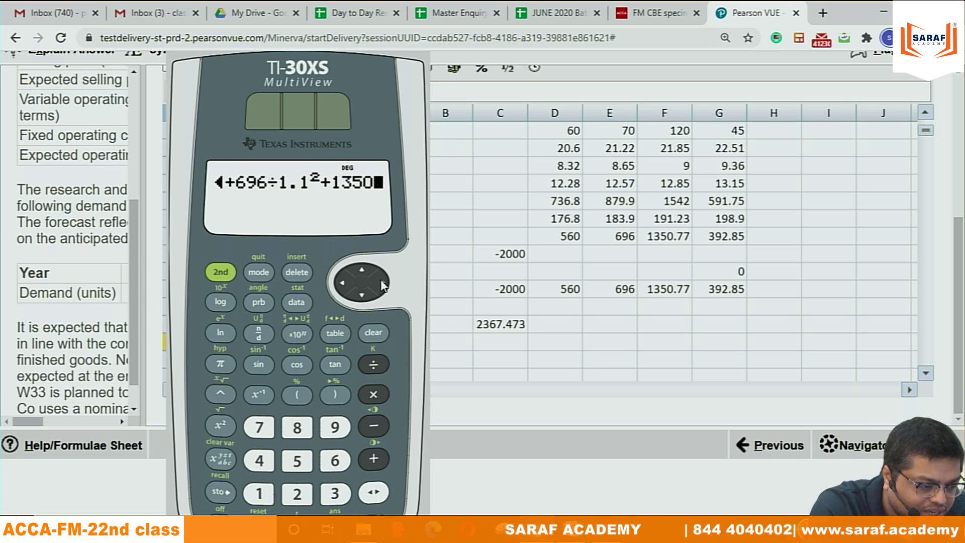
{"action": "type", "text": ".77"}
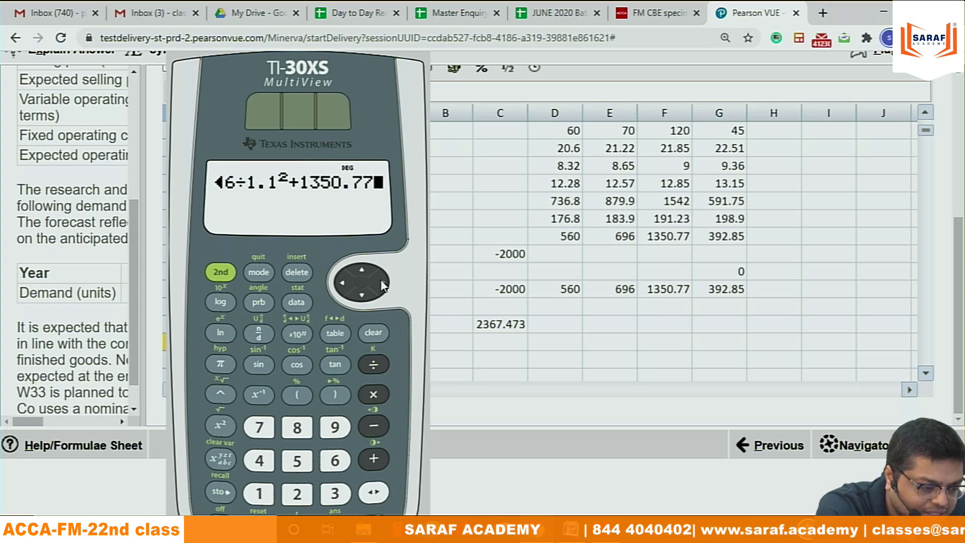
{"action": "type", "text": "÷1."}
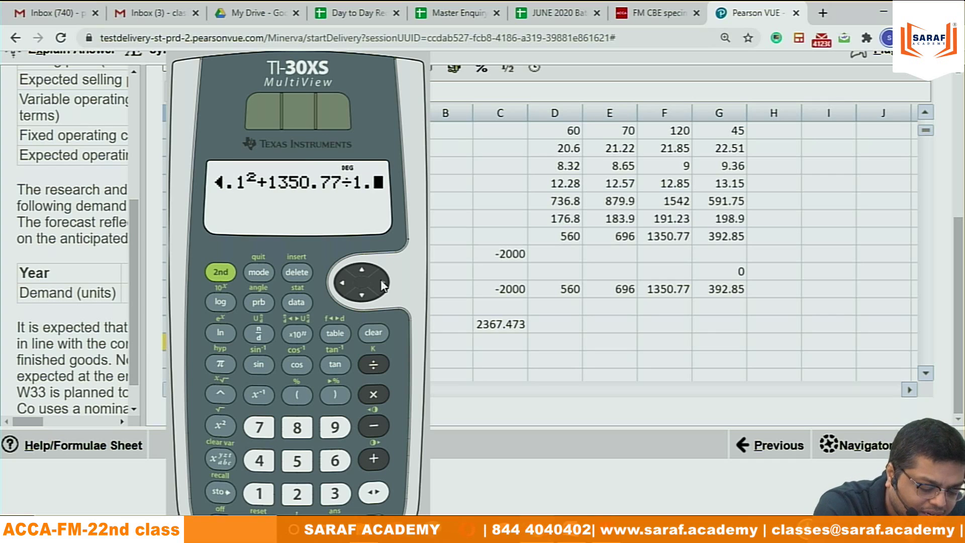
{"action": "type", "text": "1^3"}
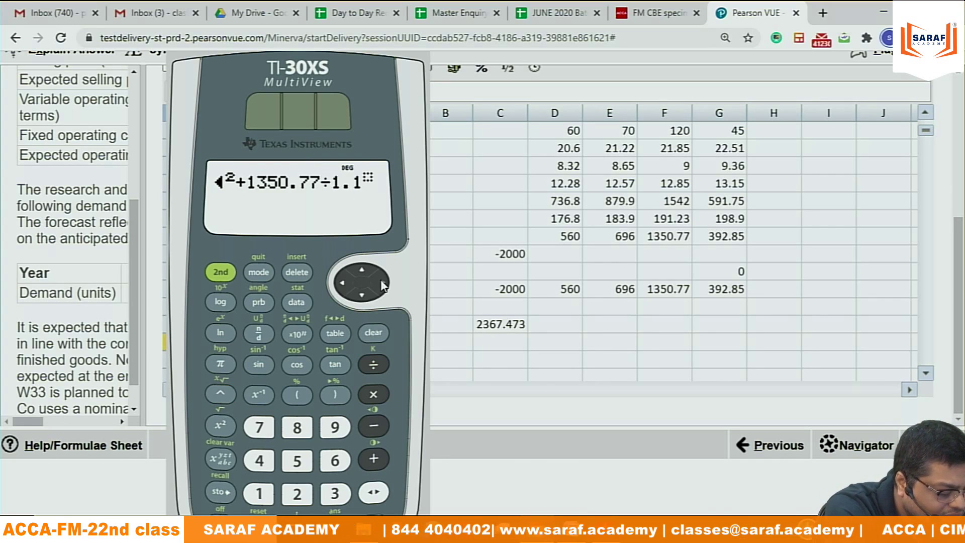
{"action": "left_click", "coordinate": [381, 284]}
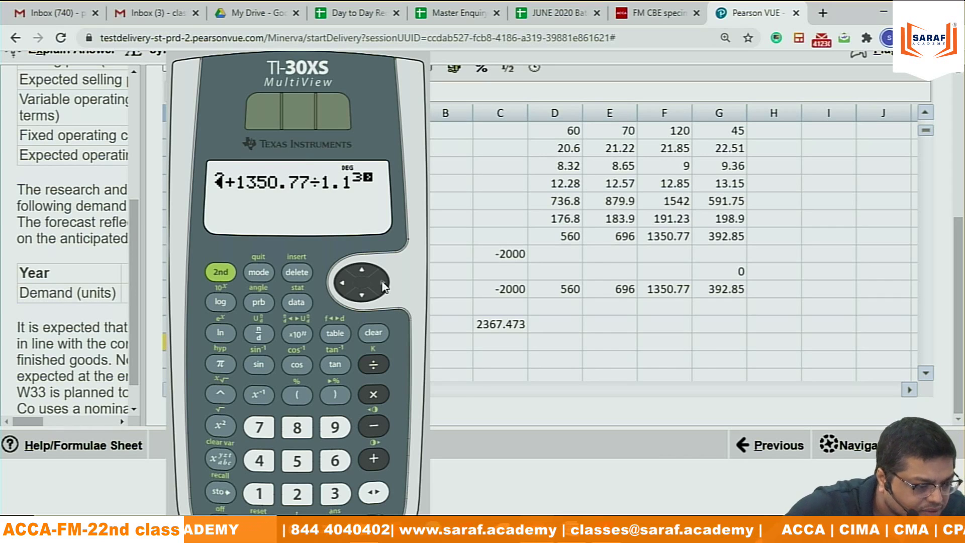
{"action": "type", "text": "+"}
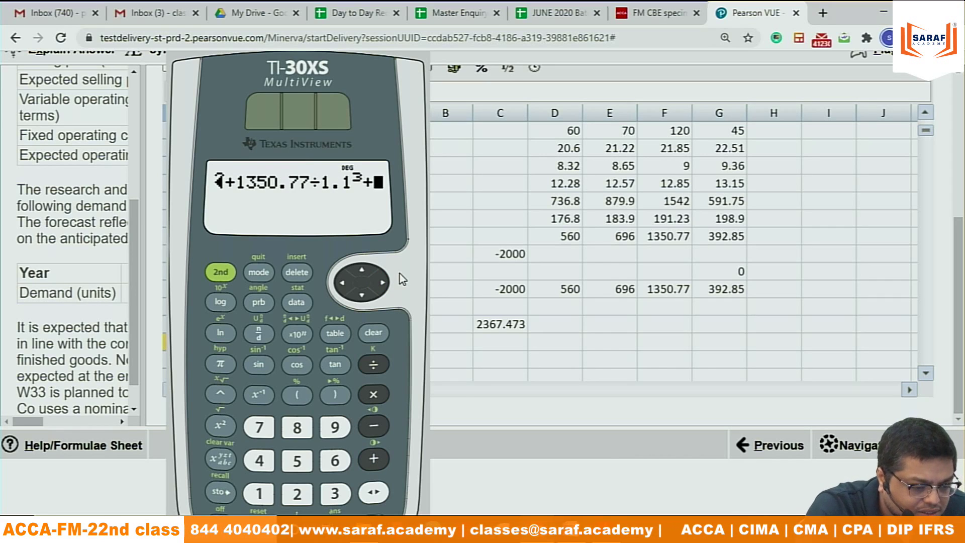
{"action": "type", "text": "392"}
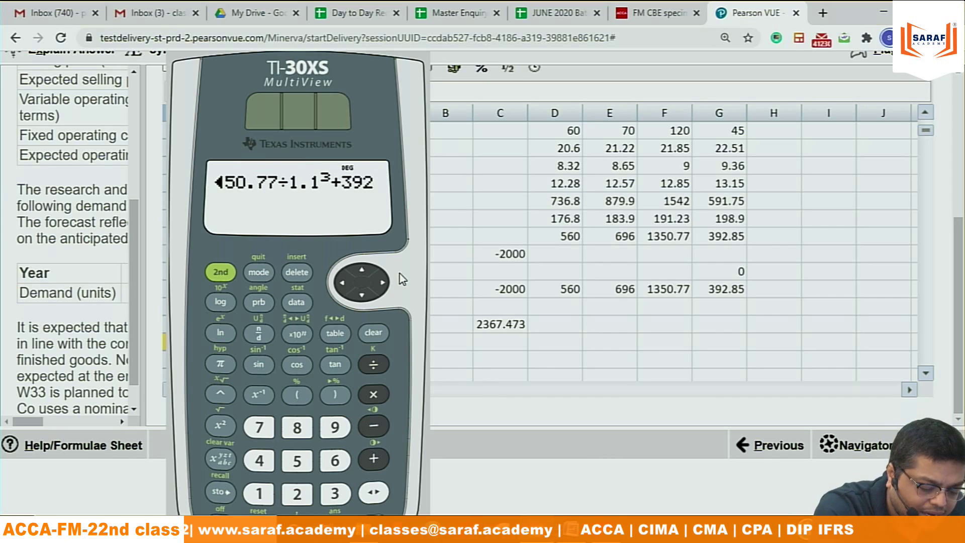
{"action": "type", "text": ".85"}
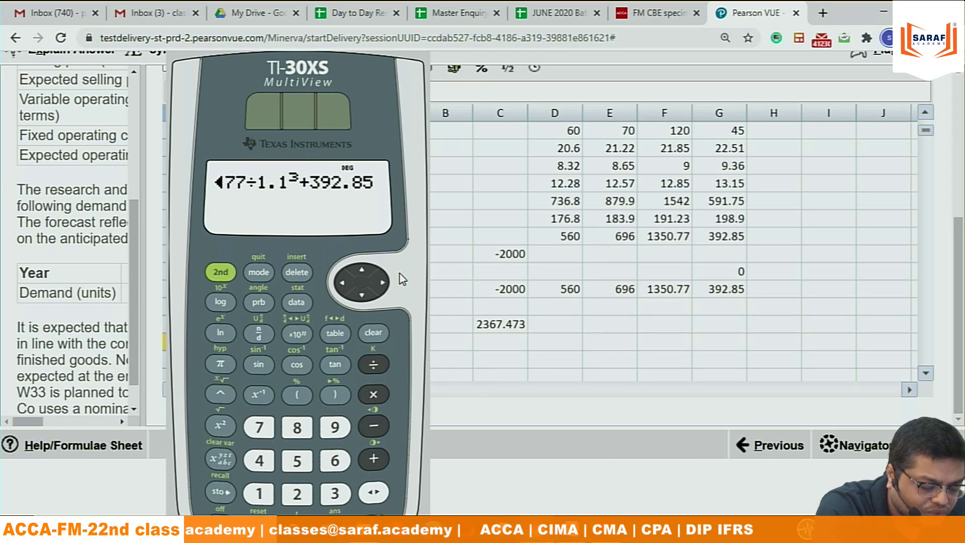
{"action": "type", "text": "/1.1"}
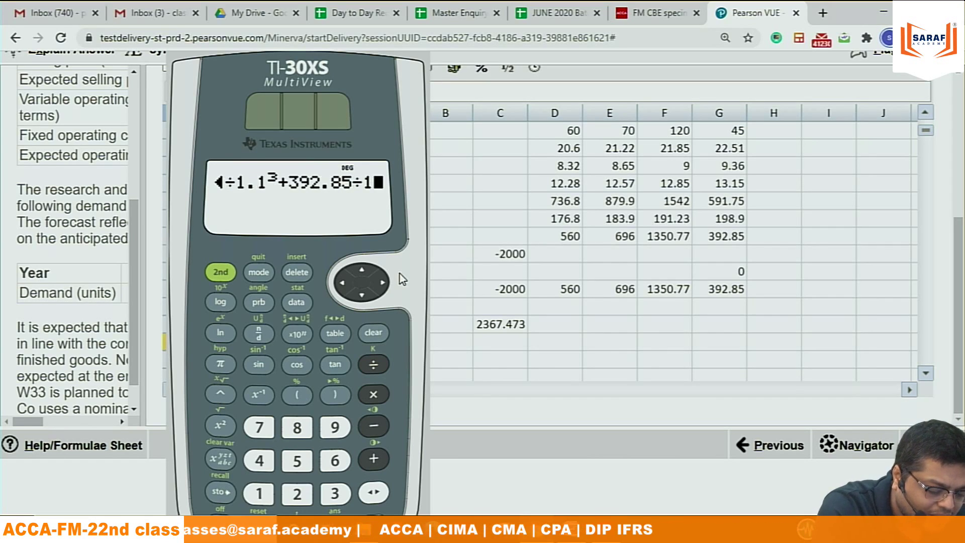
{"action": "type", "text": "^4"}
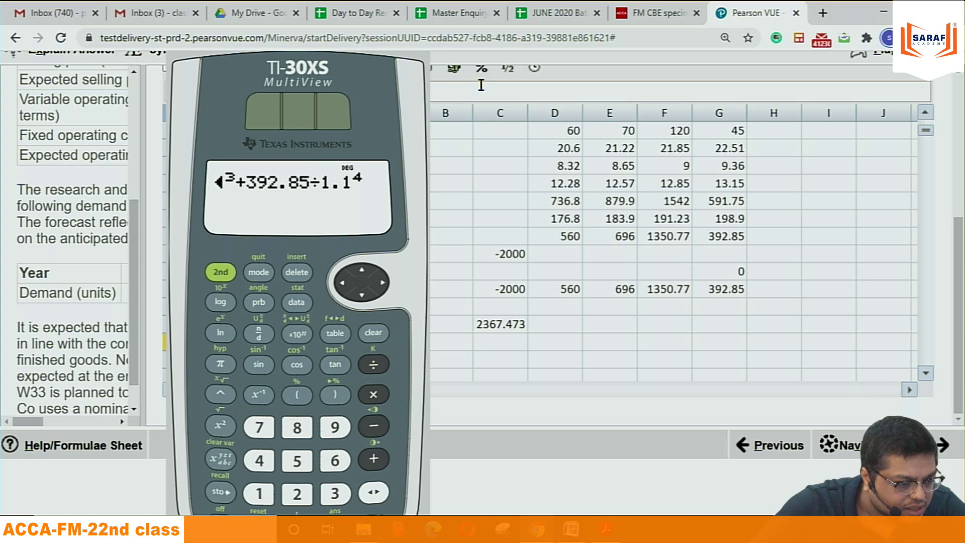
{"action": "left_click", "coordinate": [525, 95]}
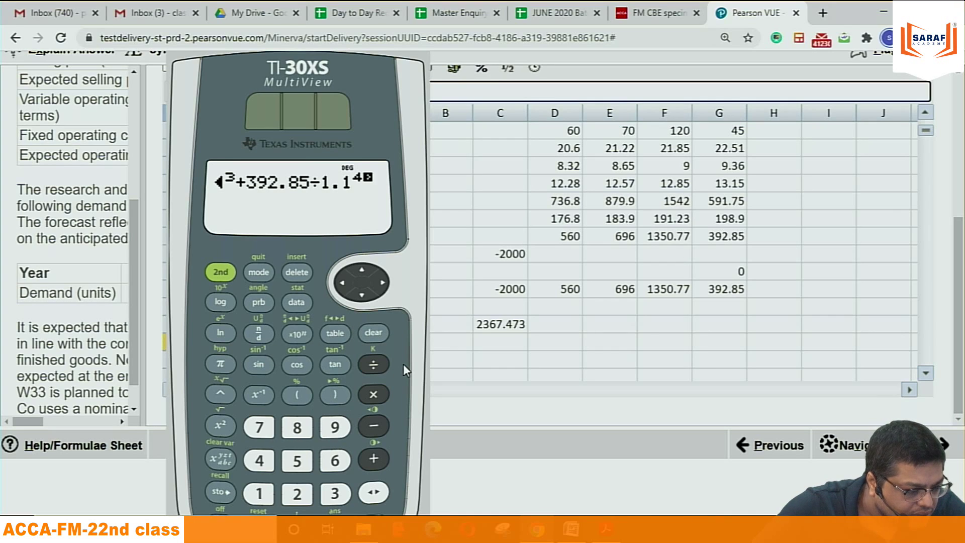
Step: Reload the exam page and reopen the calculator over the question area
{"action": "left_click", "coordinate": [422, 56]}
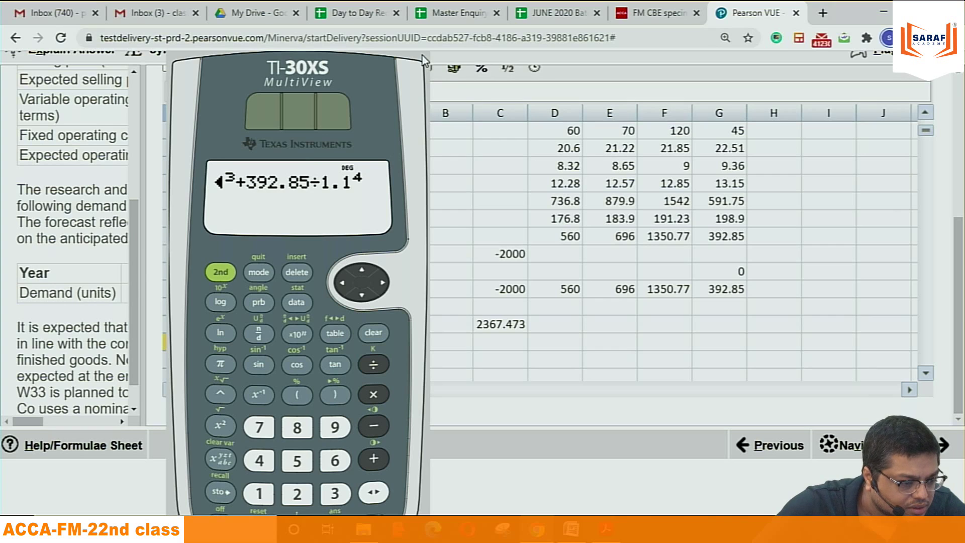
{"action": "right_click", "coordinate": [764, 13]}
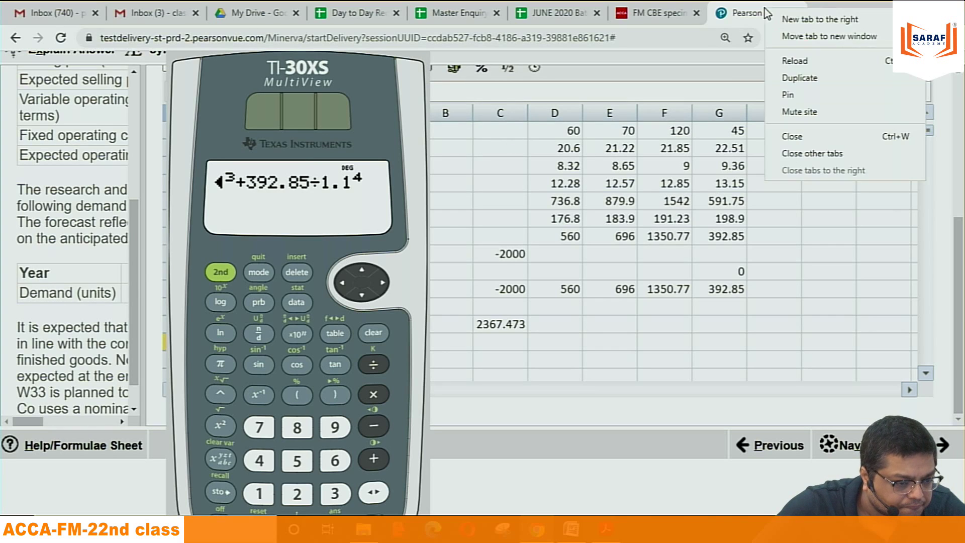
{"action": "left_click", "coordinate": [791, 55]}
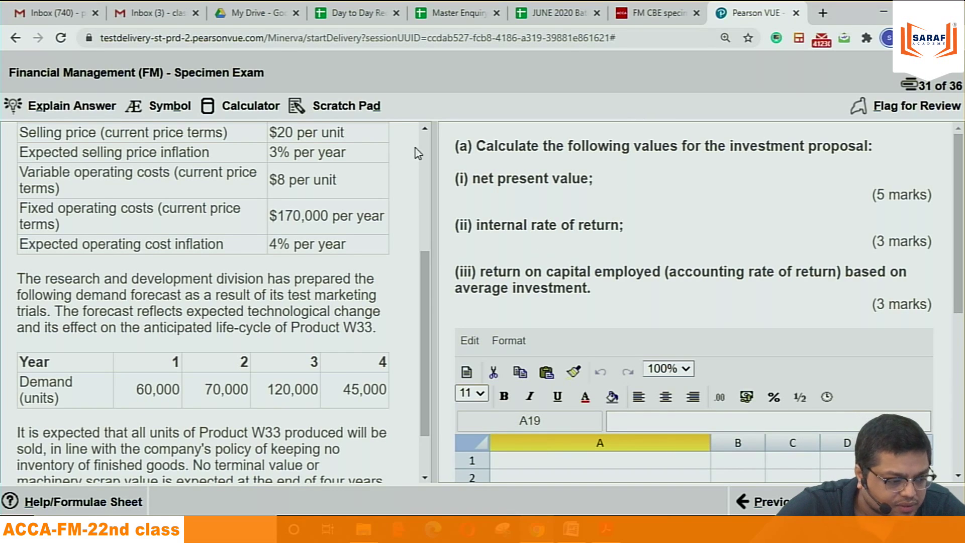
{"action": "left_click", "coordinate": [270, 107]}
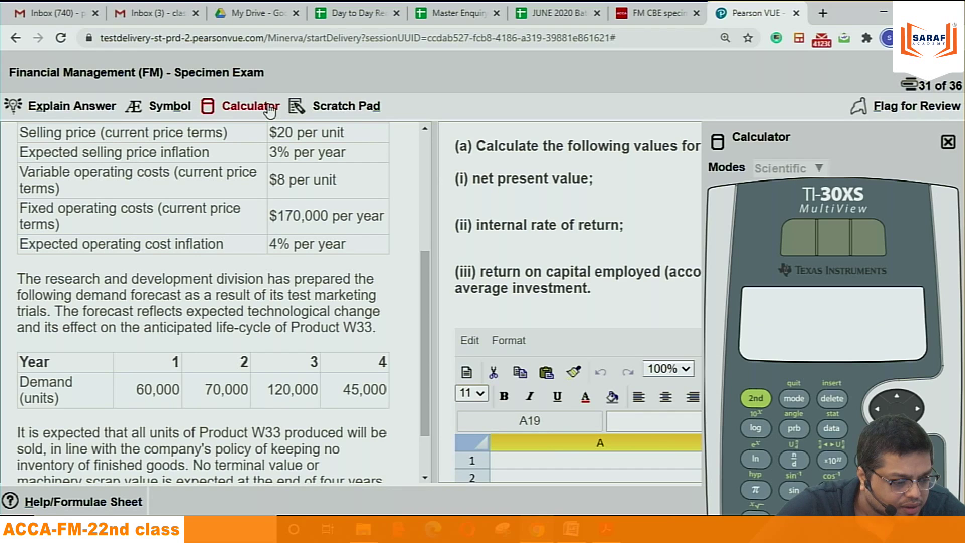
{"action": "left_click_drag", "start_coordinate": [888, 146], "coordinate": [752, 90]}
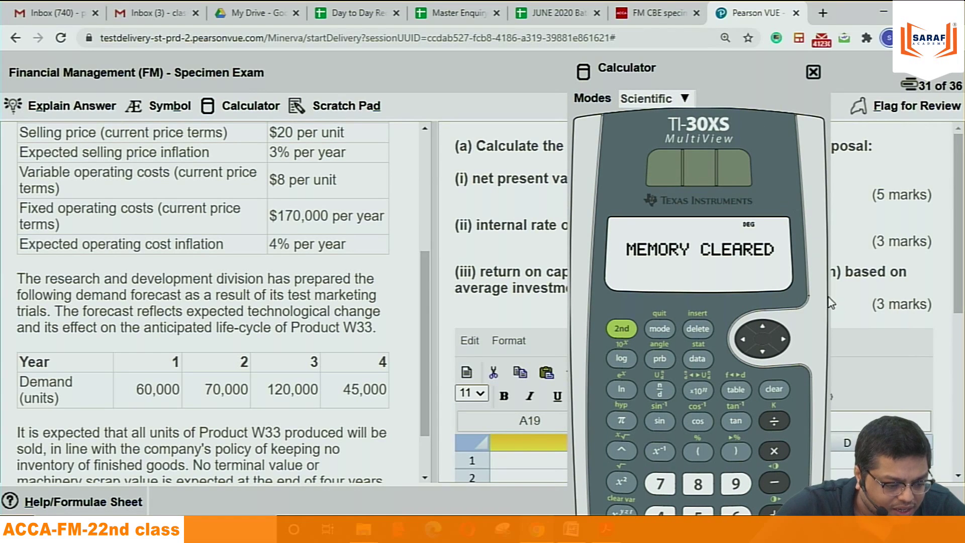
{"action": "scroll", "coordinate": [801, 319], "scroll_direction": "down", "scroll_amount": 1}
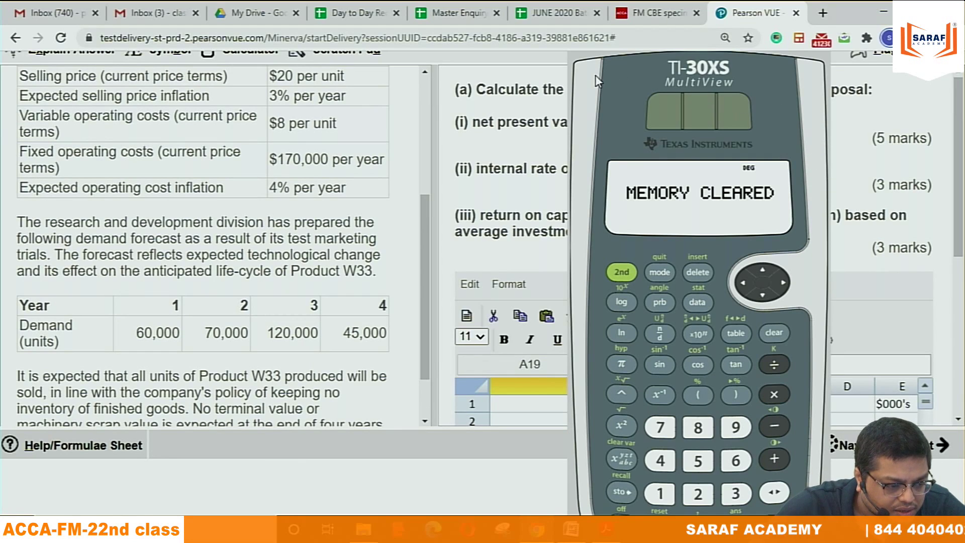
Step: Reload the page again and position the reset calculator clear of the marks column
{"action": "right_click", "coordinate": [761, 14]}
{"action": "left_click", "coordinate": [788, 62]}
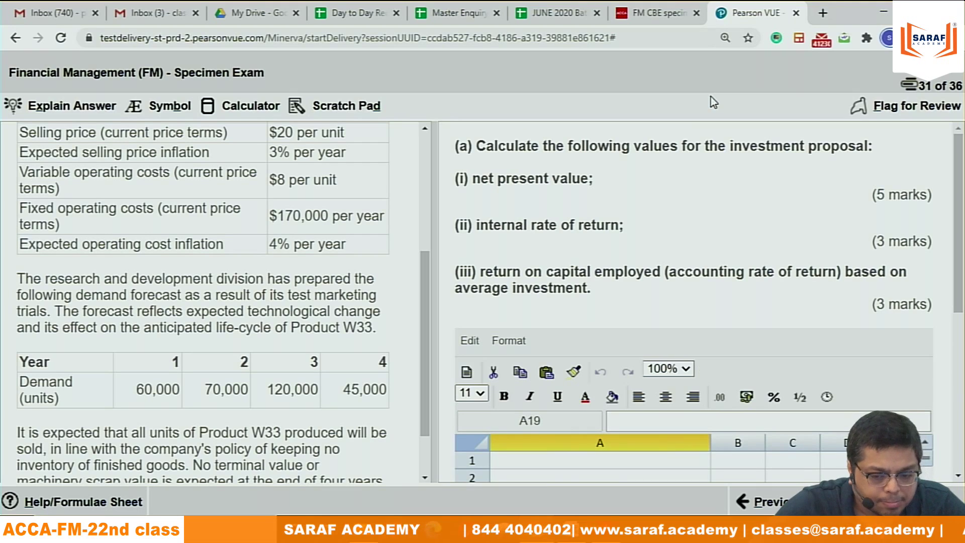
{"action": "left_click", "coordinate": [248, 105]}
{"action": "left_click_drag", "start_coordinate": [869, 241], "coordinate": [797, 130]}
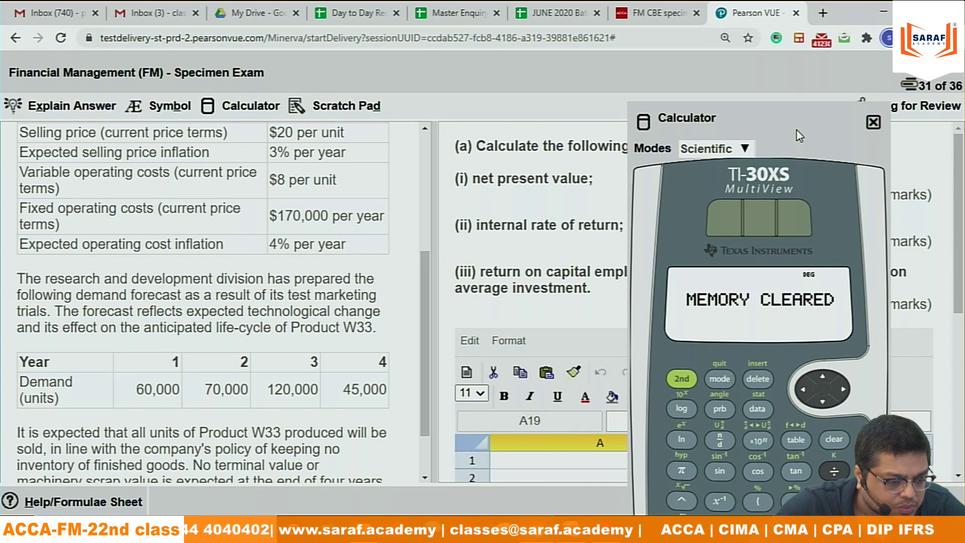
{"action": "left_click_drag", "start_coordinate": [797, 131], "coordinate": [769, 117]}
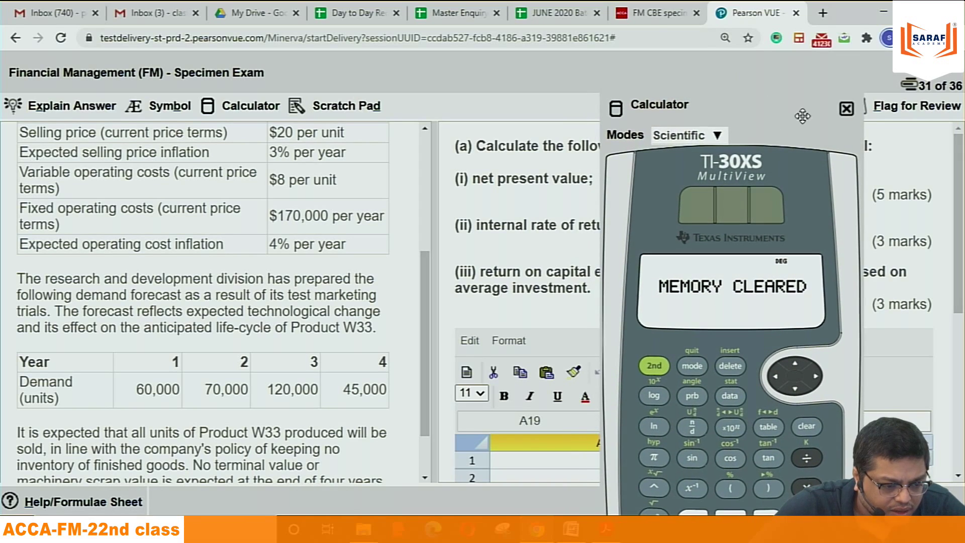
Step: Close the calculator, widen the spreadsheet pane and select the NPV cell C18
{"action": "left_click", "coordinate": [846, 108]}
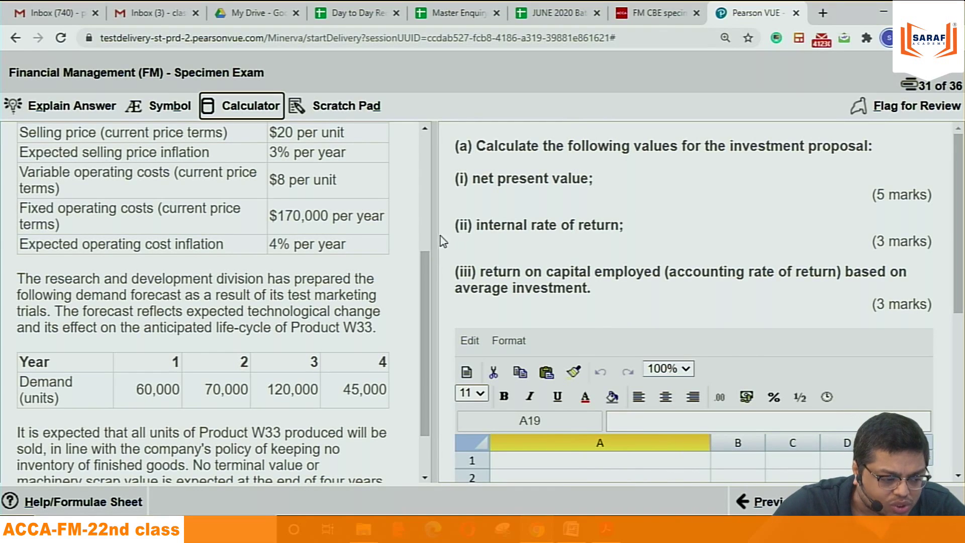
{"action": "left_click_drag", "start_coordinate": [435, 231], "coordinate": [206, 233]}
{"action": "left_click_drag", "start_coordinate": [958, 195], "coordinate": [962, 352]}
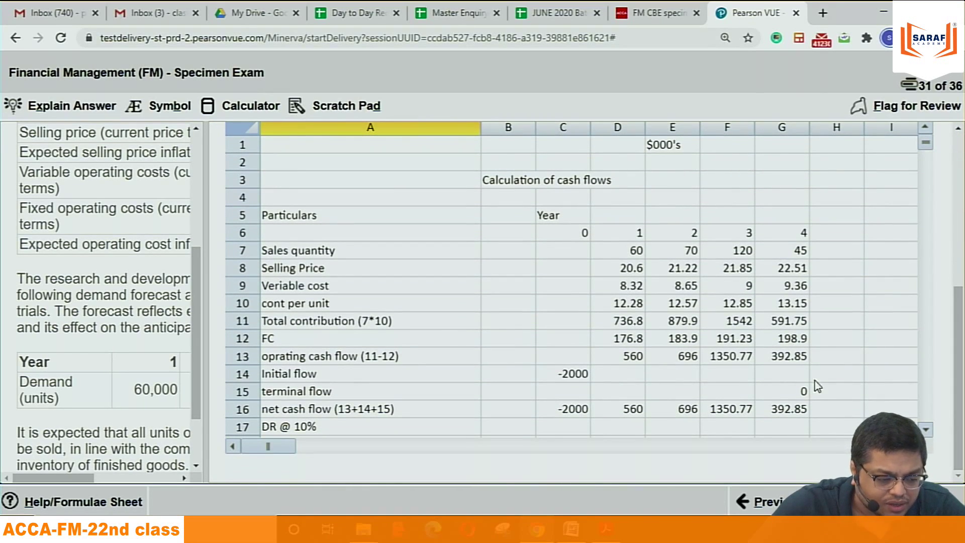
{"action": "left_click", "coordinate": [580, 412]}
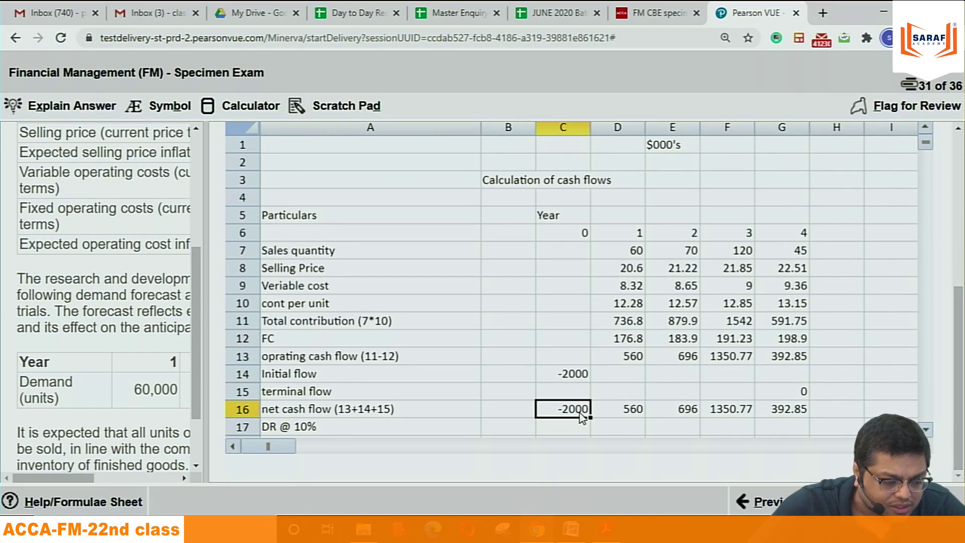
{"action": "key", "text": "Down"}
{"action": "key", "text": "Down"}
{"action": "key", "text": "Down"}
{"action": "key", "text": "Down"}
{"action": "key", "text": "Down"}
{"action": "key", "text": "Down"}
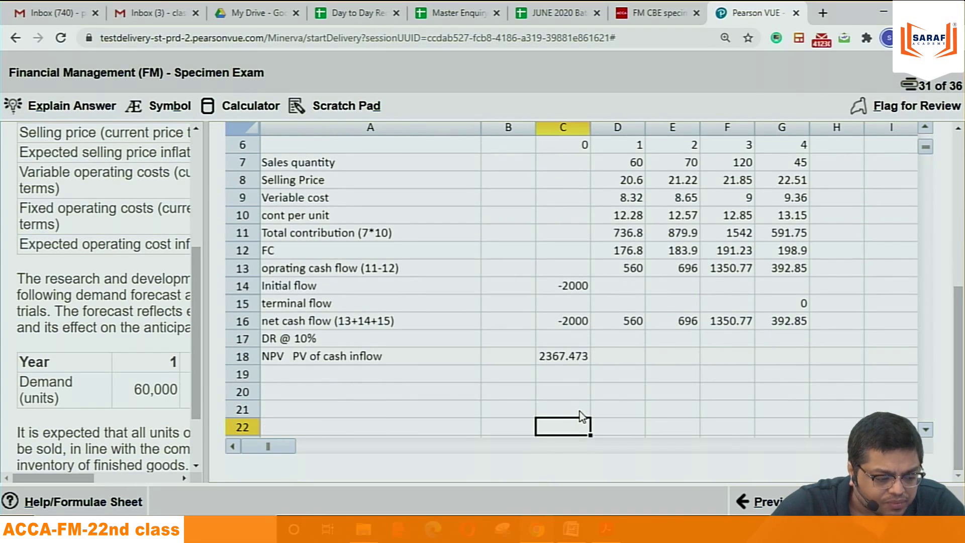
{"action": "left_click", "coordinate": [563, 357]}
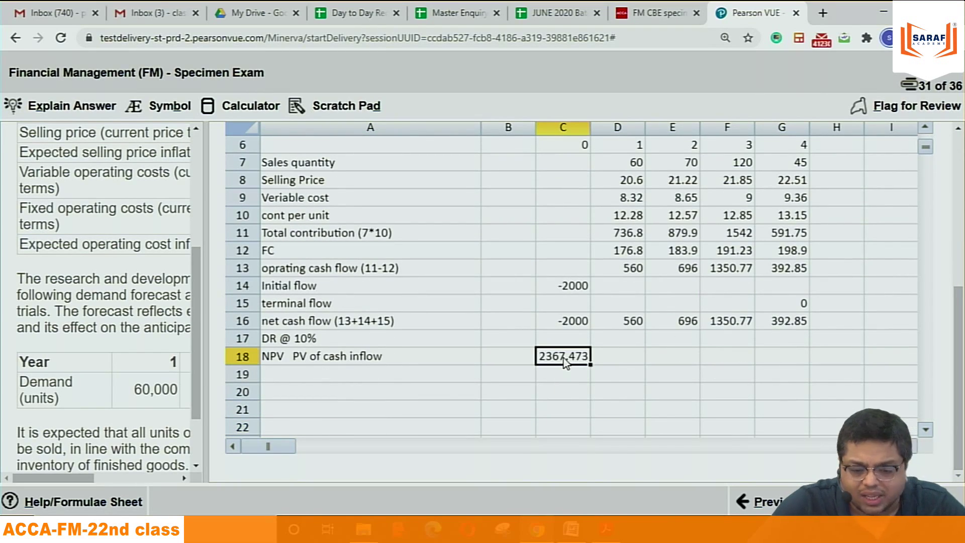
Step: Rewrite C18 as =NPV(0.1,D16:G16) for the year 1–4 net cash flows
{"action": "key", "text": "BackSpace"}
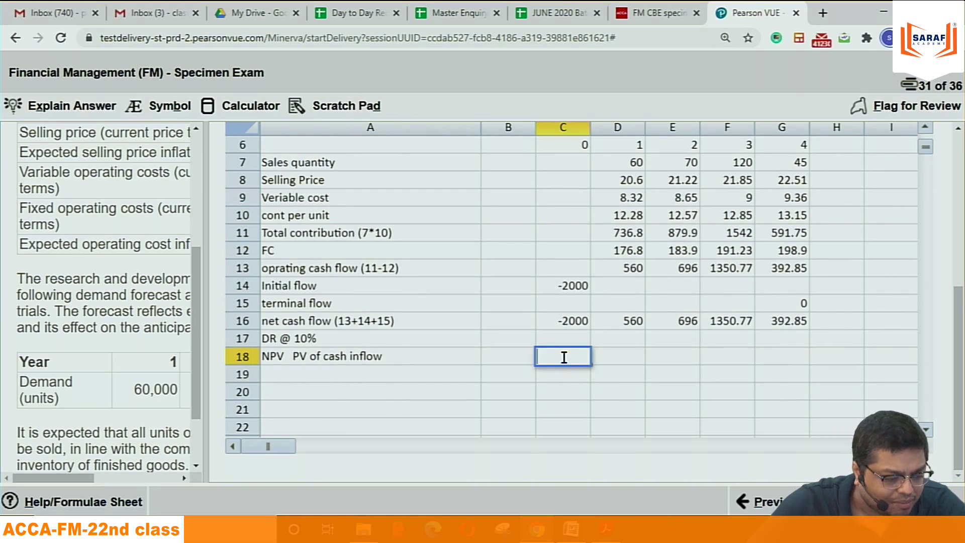
{"action": "type", "text": "=NPV"}
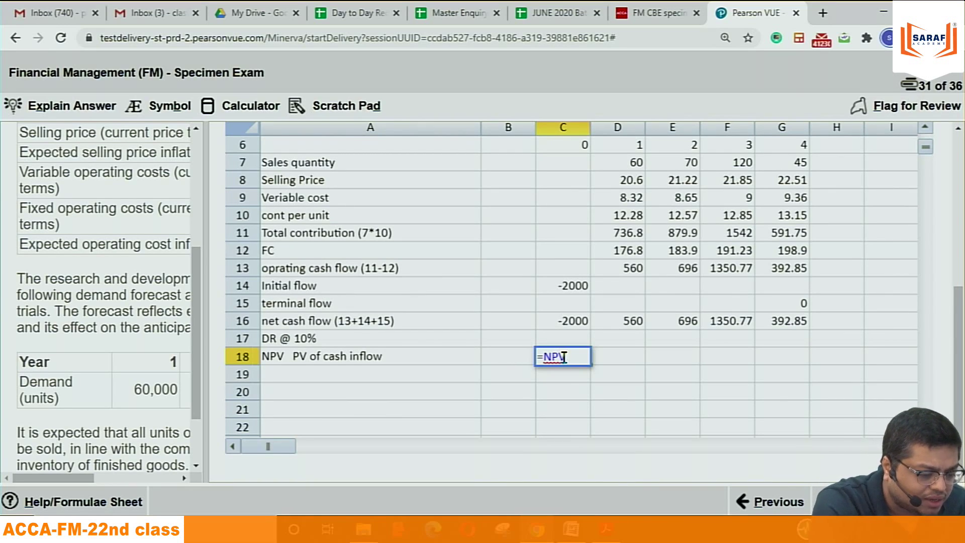
{"action": "type", "text": "("}
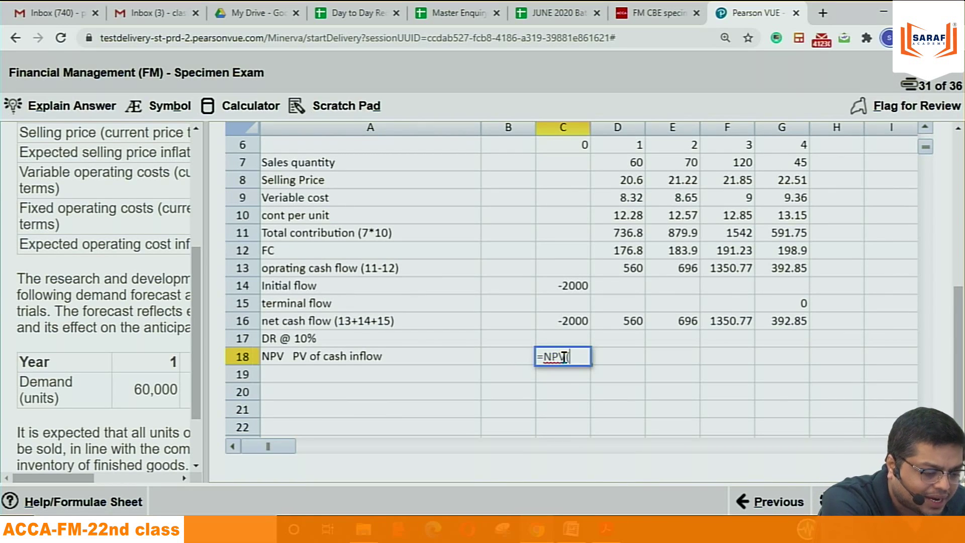
{"action": "type", "text": "0."}
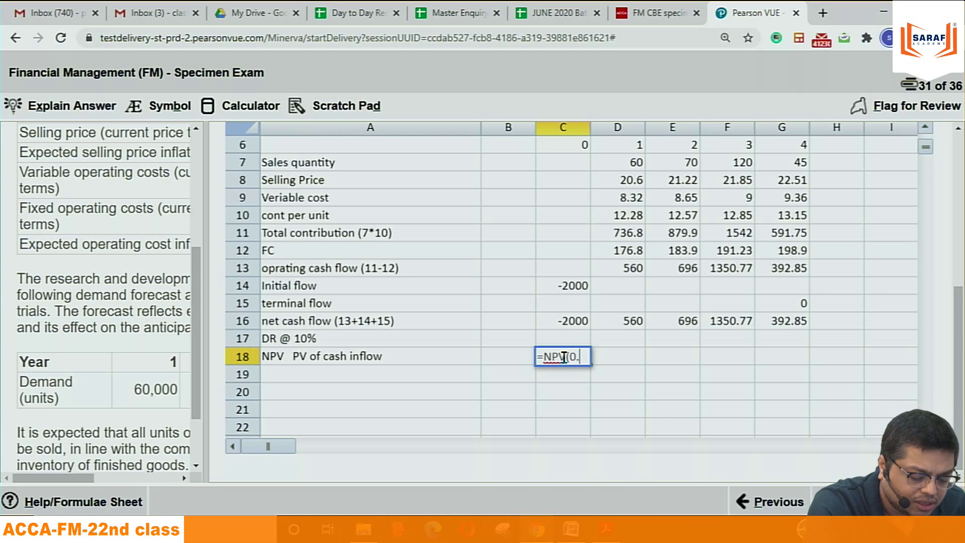
{"action": "type", "text": "1,"}
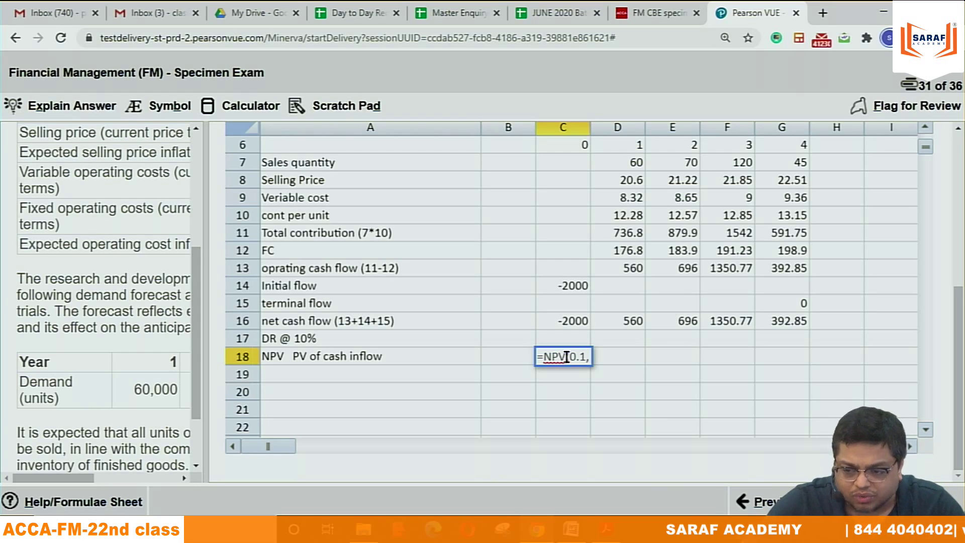
{"action": "left_click", "coordinate": [607, 323]}
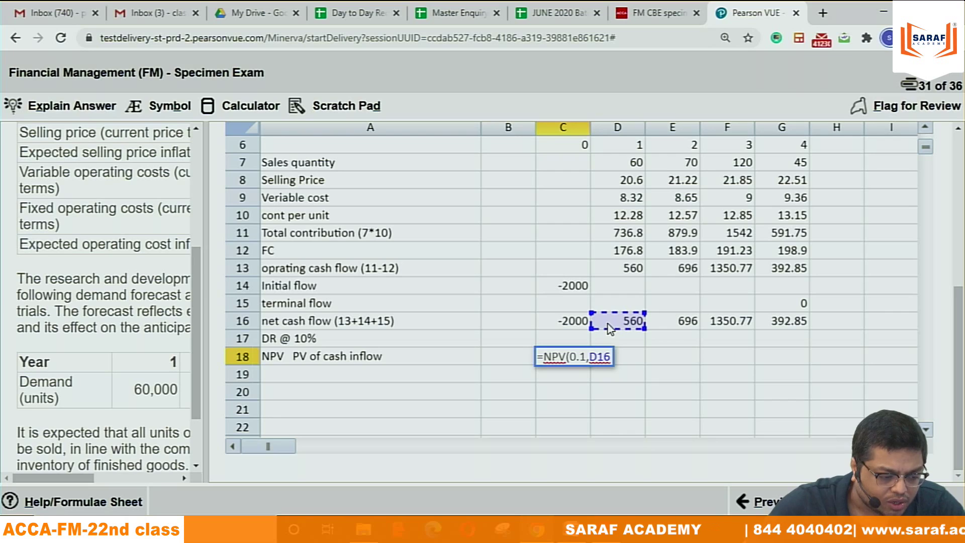
{"action": "key", "text": "shift+Right"}
{"action": "key", "text": "shift+Right"}
{"action": "key", "text": "shift+Right"}
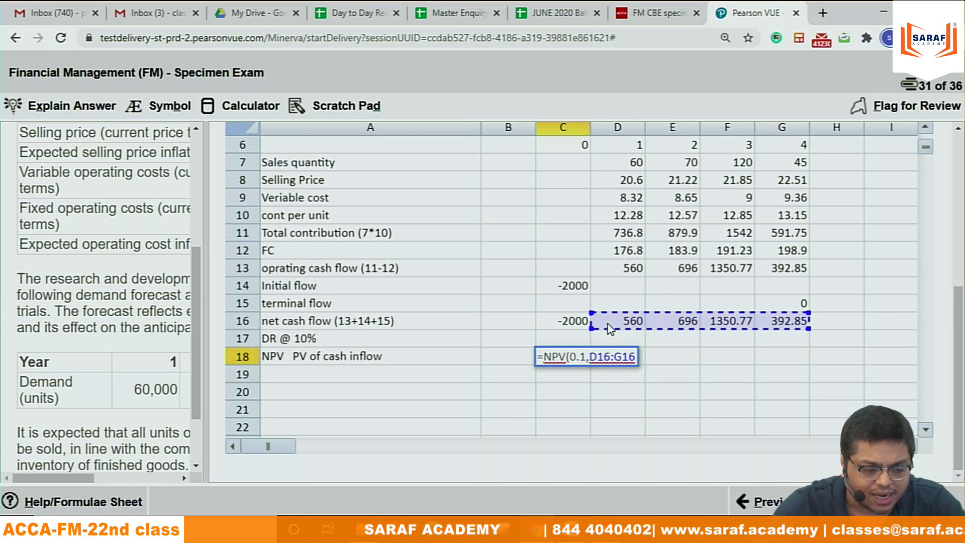
{"action": "left_click_drag", "start_coordinate": [957, 313], "coordinate": [957, 290]}
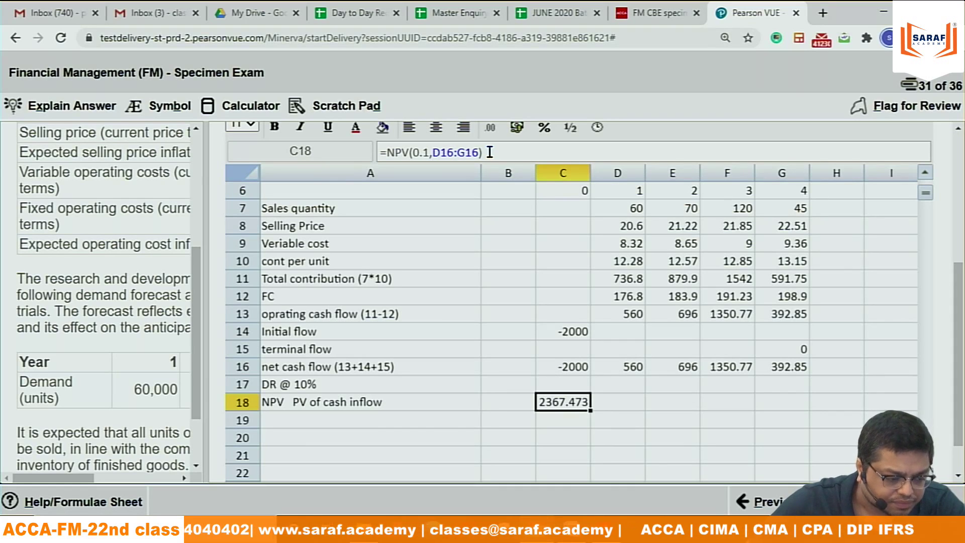
{"action": "left_click", "coordinate": [564, 419]}
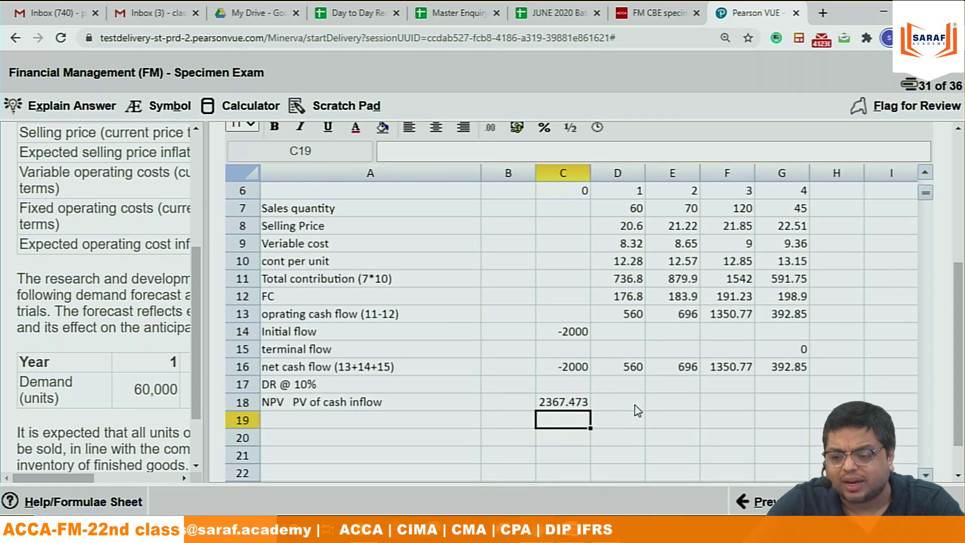
{"action": "left_click", "coordinate": [336, 428]}
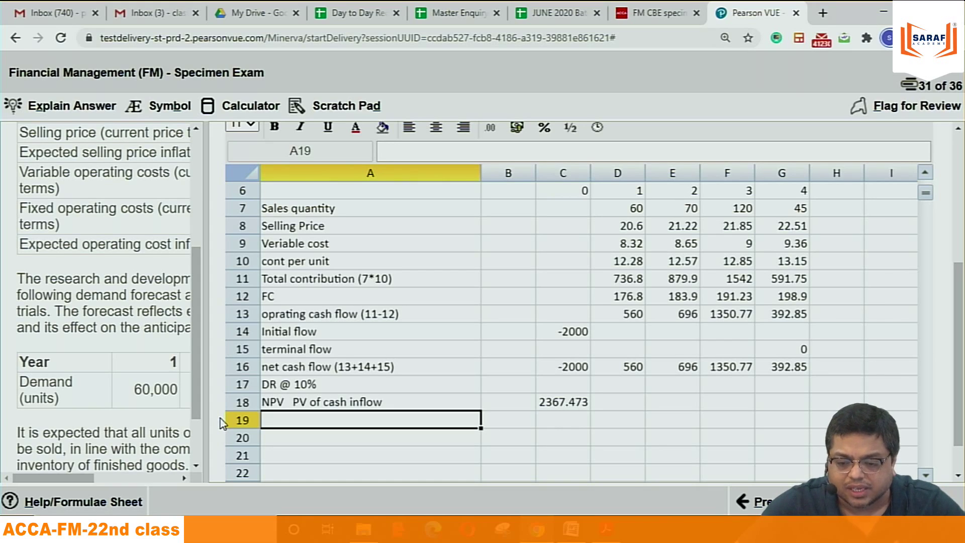
Step: Add an 'Initial Investment' row with -2000 in column C
{"action": "type", "text": "Ini"}
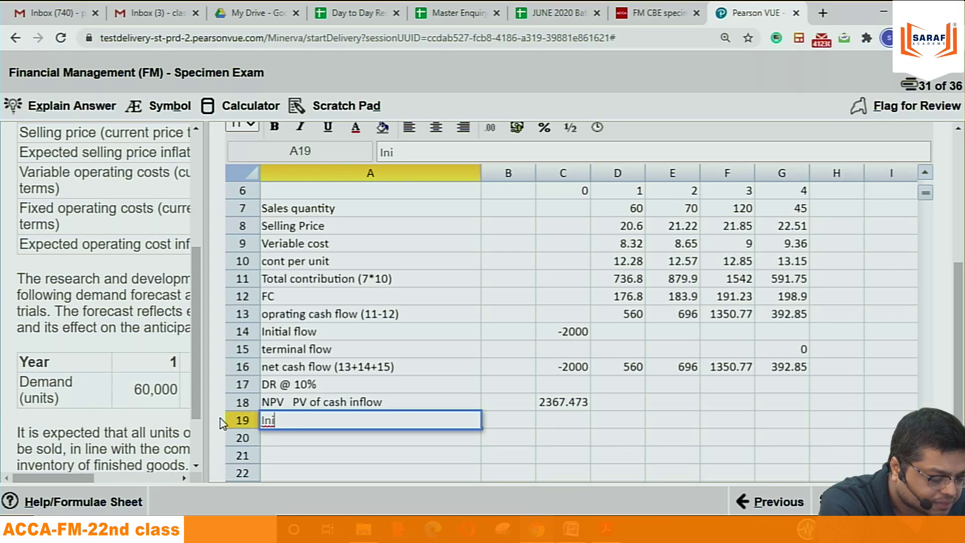
{"action": "type", "text": "tial"}
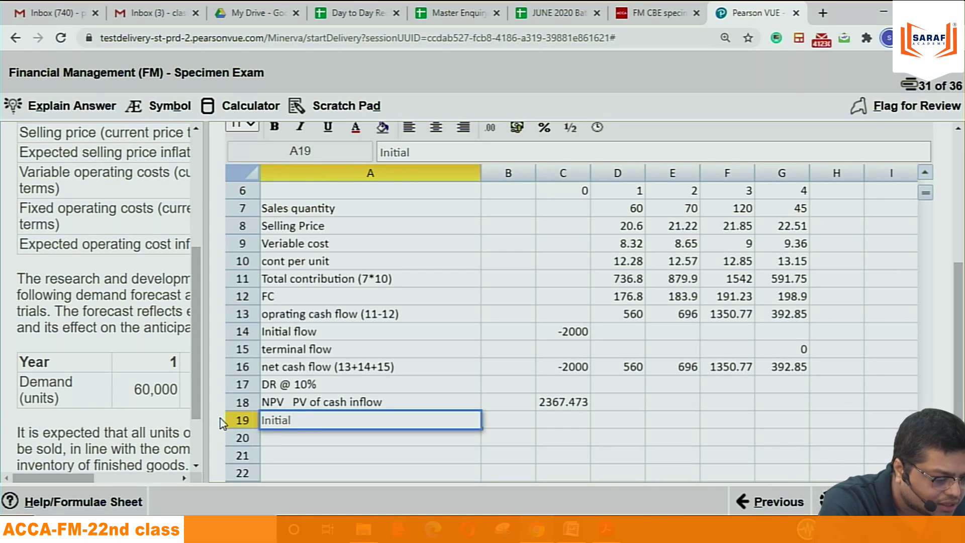
{"action": "type", "text": " Investment"}
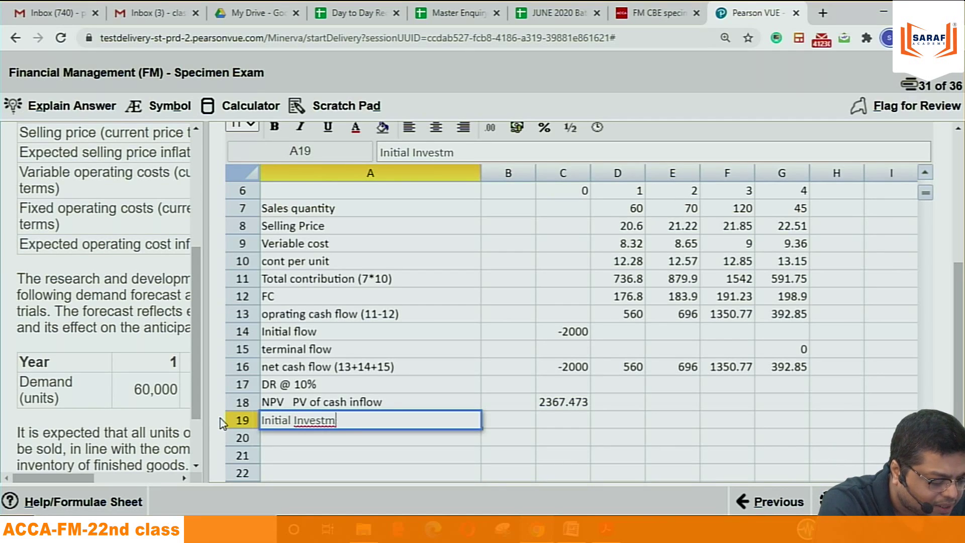
{"action": "left_click", "coordinate": [546, 421]}
{"action": "type", "text": "-2000"}
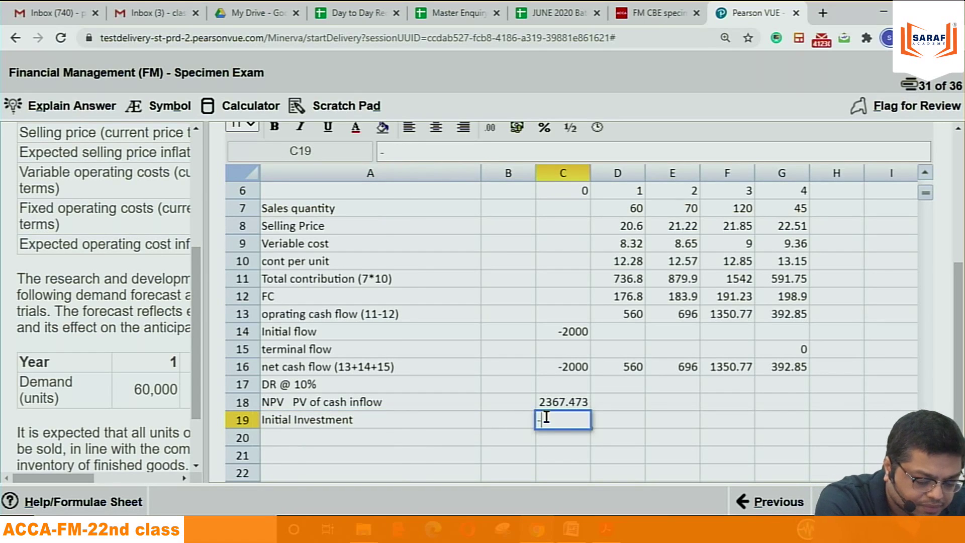
{"action": "left_click", "coordinate": [329, 438]}
Step: Add an 'NPV' row showing 367.473 and make that figure bold
{"action": "type", "text": "NPV"}
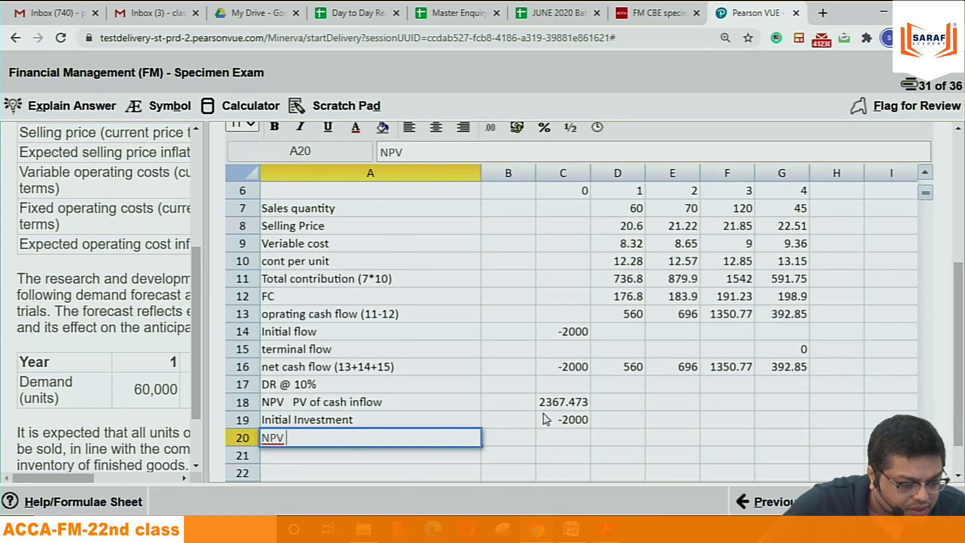
{"action": "left_click", "coordinate": [562, 433]}
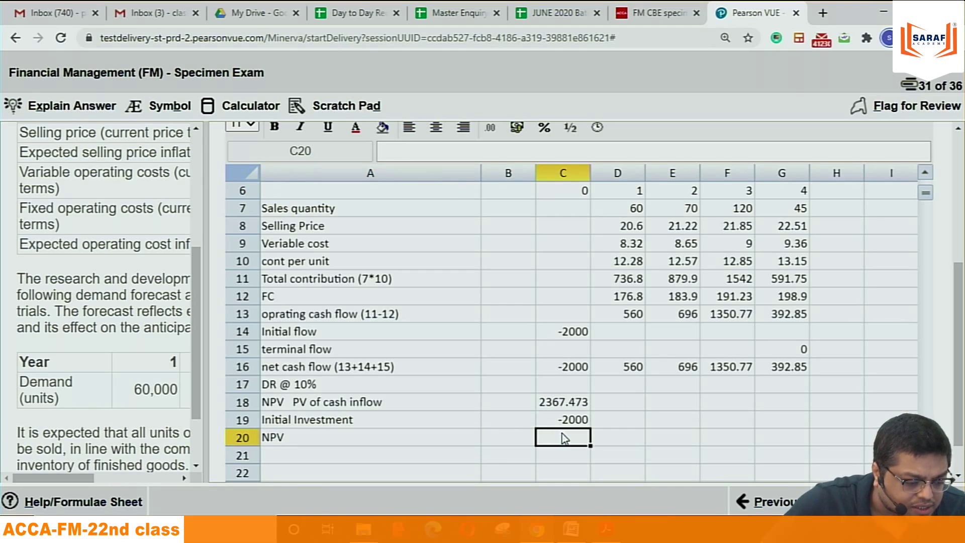
{"action": "type", "text": "367.473"}
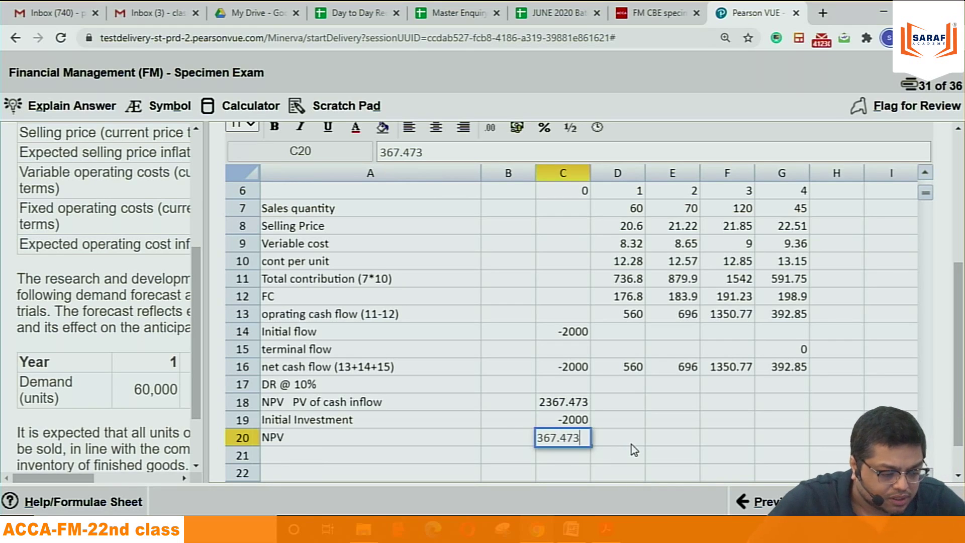
{"action": "left_click", "coordinate": [631, 444]}
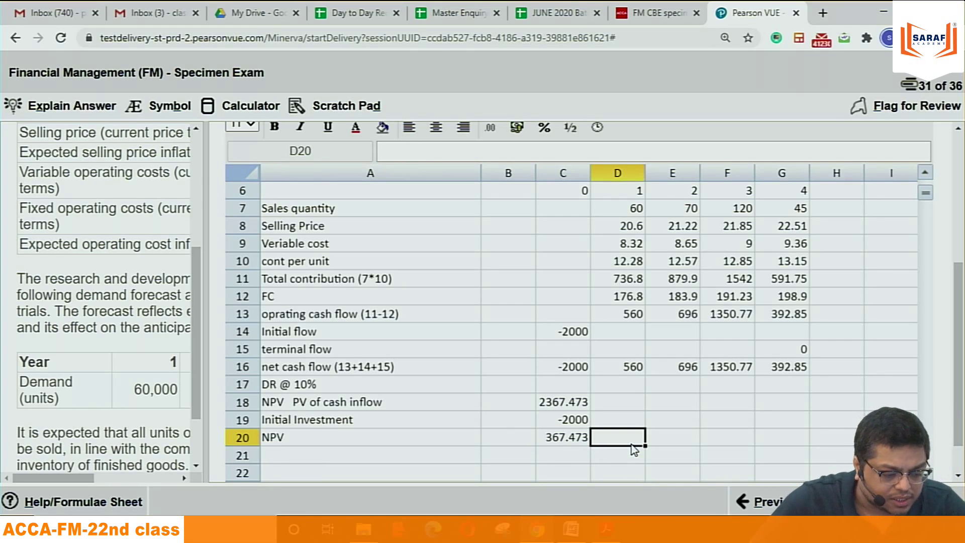
{"action": "left_click", "coordinate": [571, 440]}
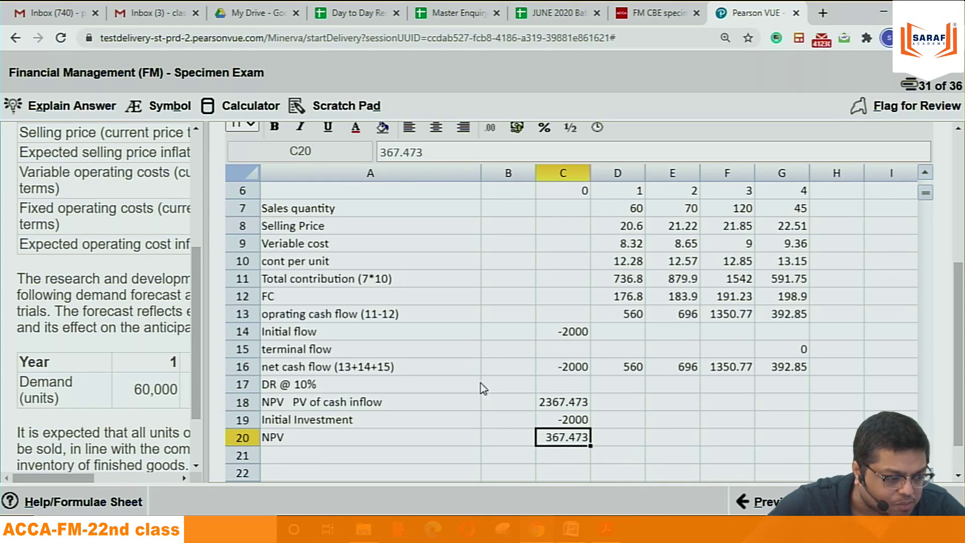
{"action": "left_click", "coordinate": [274, 127]}
{"action": "left_click", "coordinate": [738, 441]}
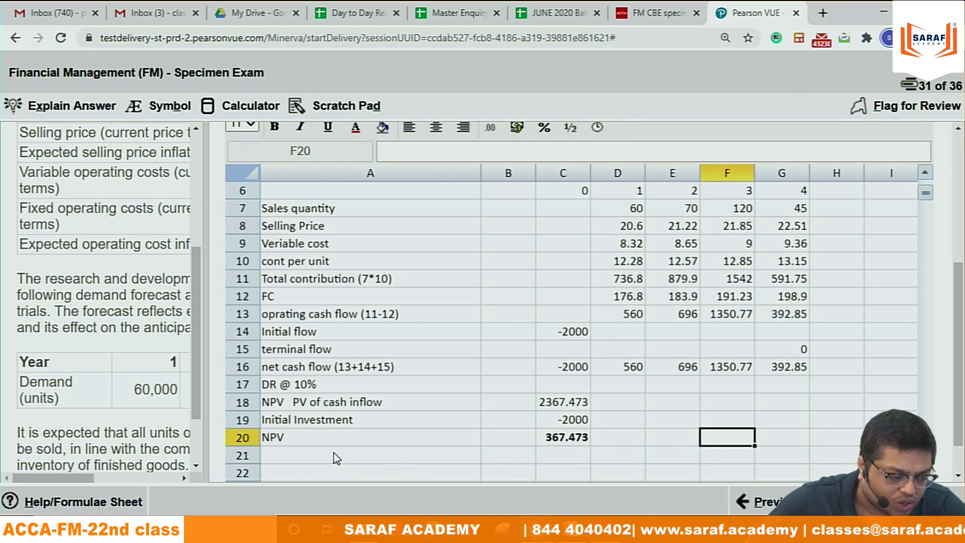
Step: Label A21 'IRR' and enter =IRR(C16:G16) in C21
{"action": "left_click", "coordinate": [302, 456]}
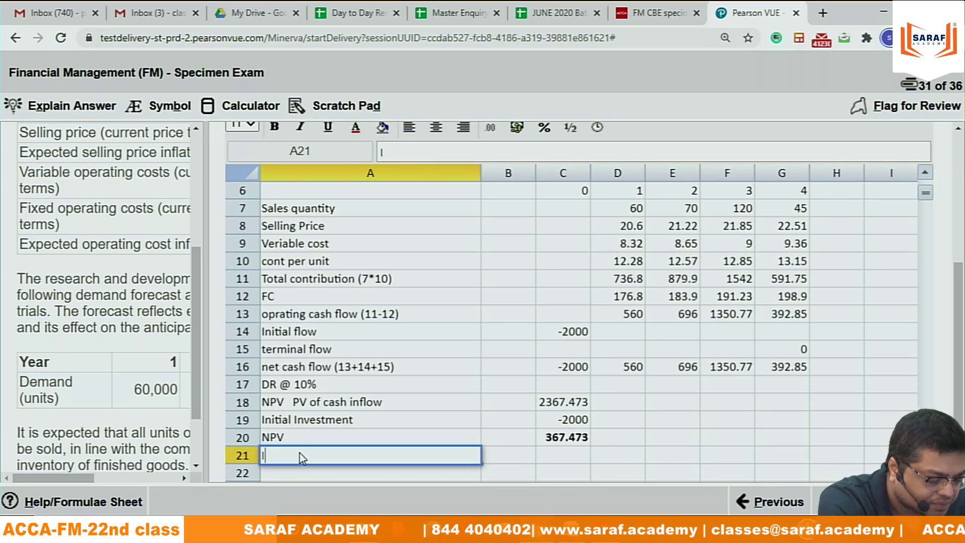
{"action": "type", "text": "IRR"}
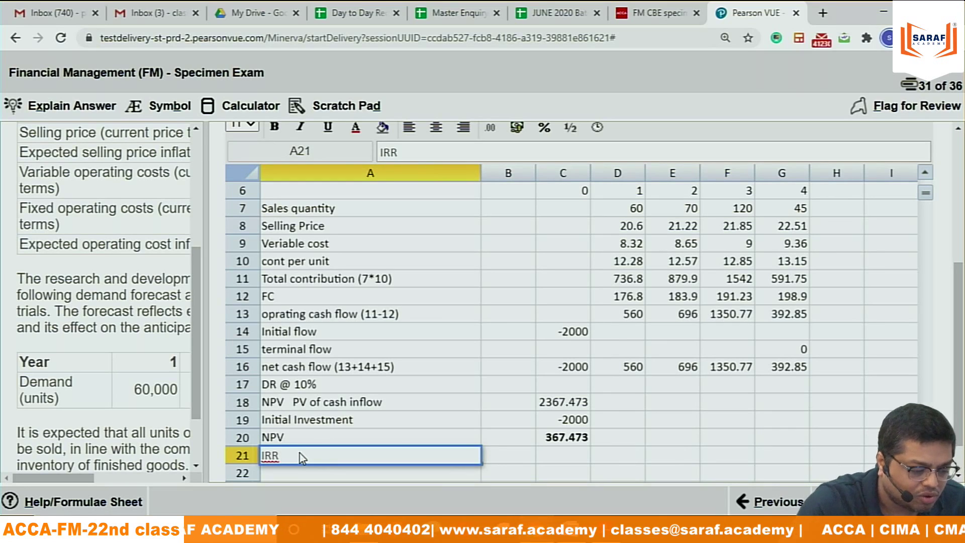
{"action": "left_click", "coordinate": [557, 457]}
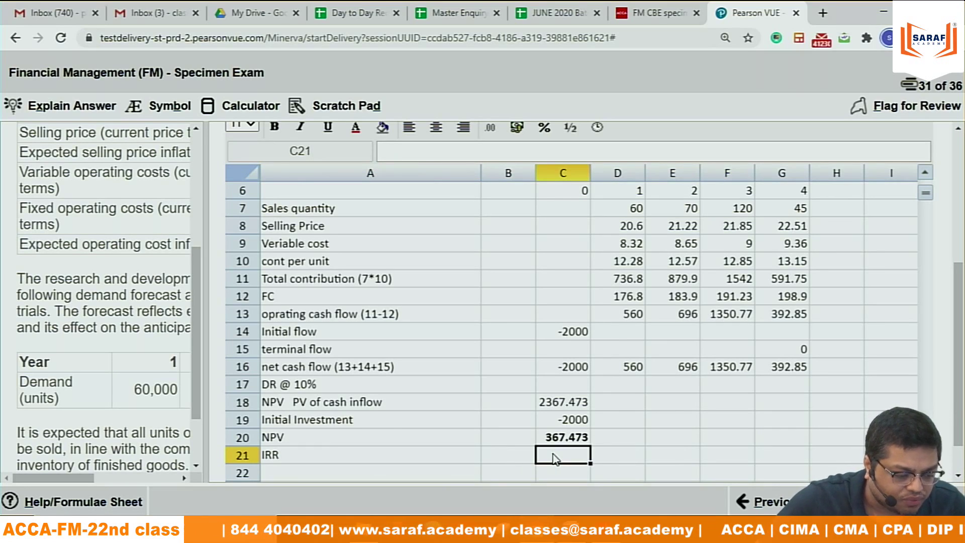
{"action": "type", "text": "="}
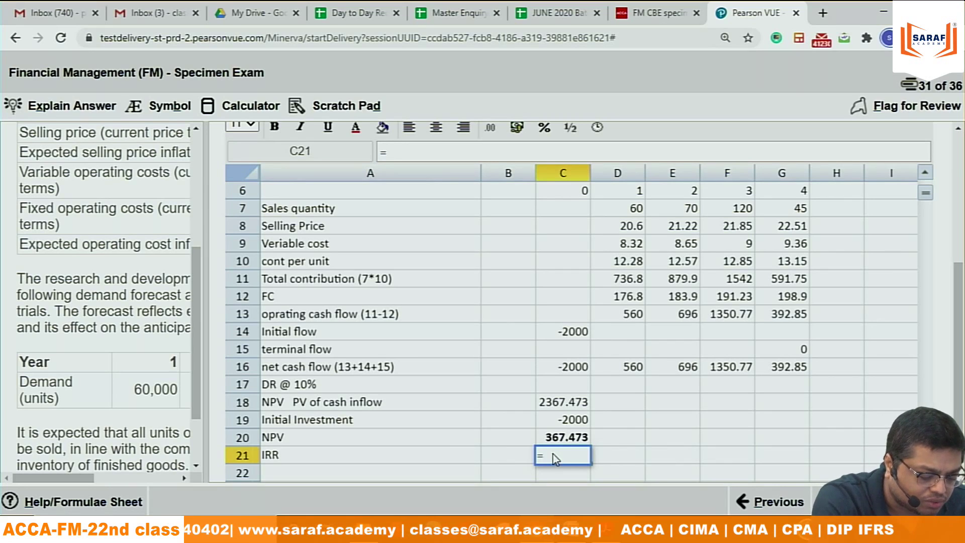
{"action": "type", "text": "("}
{"action": "key", "text": "BackSpace"}
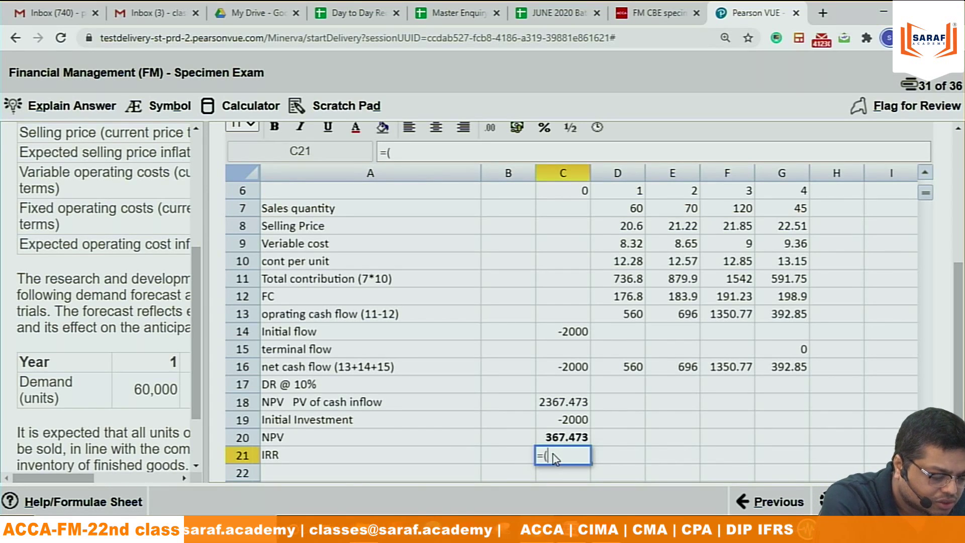
{"action": "type", "text": "IR"}
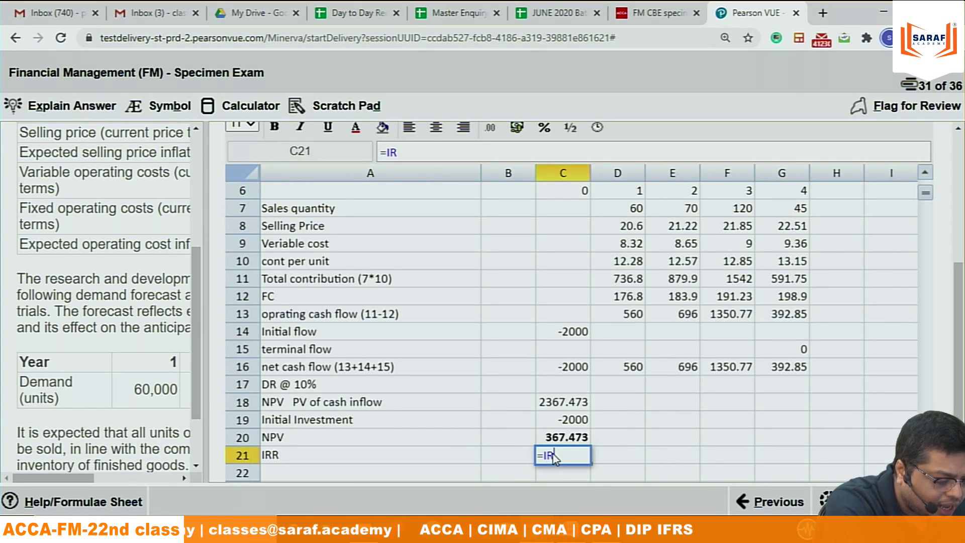
{"action": "type", "text": "R("}
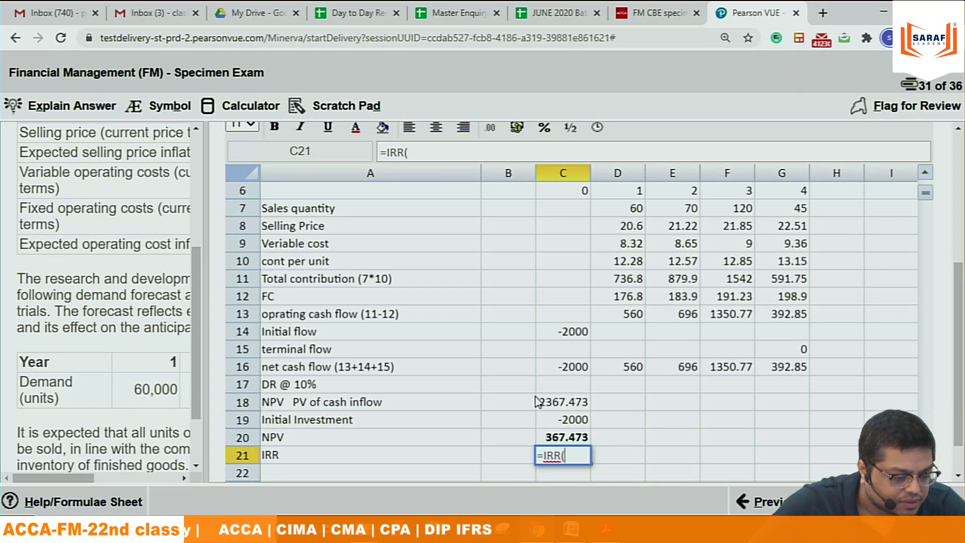
{"action": "left_click", "coordinate": [564, 371]}
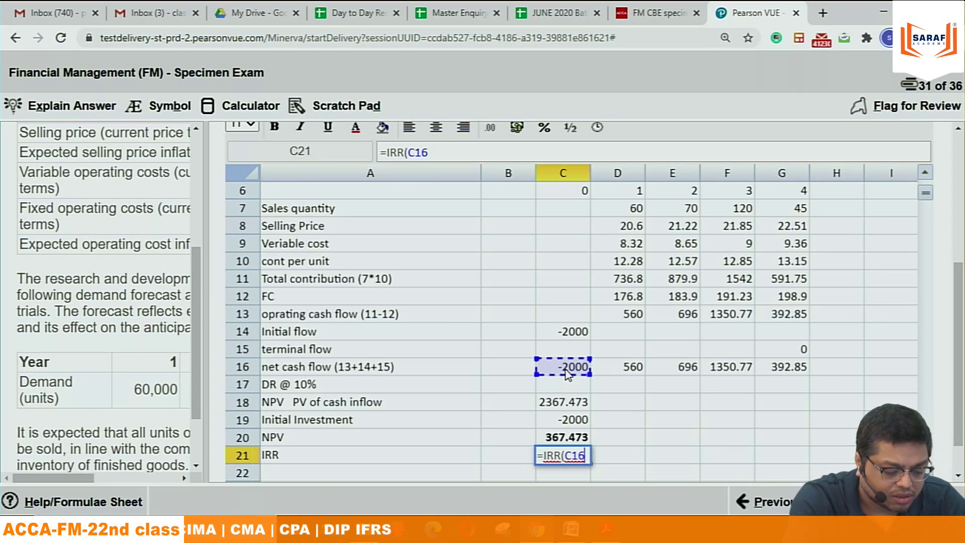
{"action": "key", "text": "shift+Right"}
{"action": "key", "text": "shift+Right"}
{"action": "key", "text": "shift+Right"}
{"action": "key", "text": "shift+Right"}
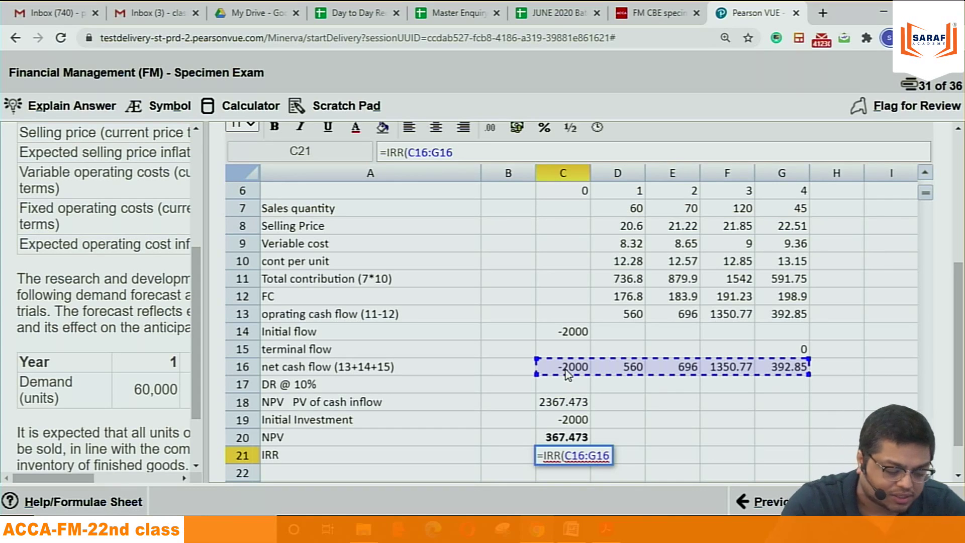
{"action": "type", "text": ")"}
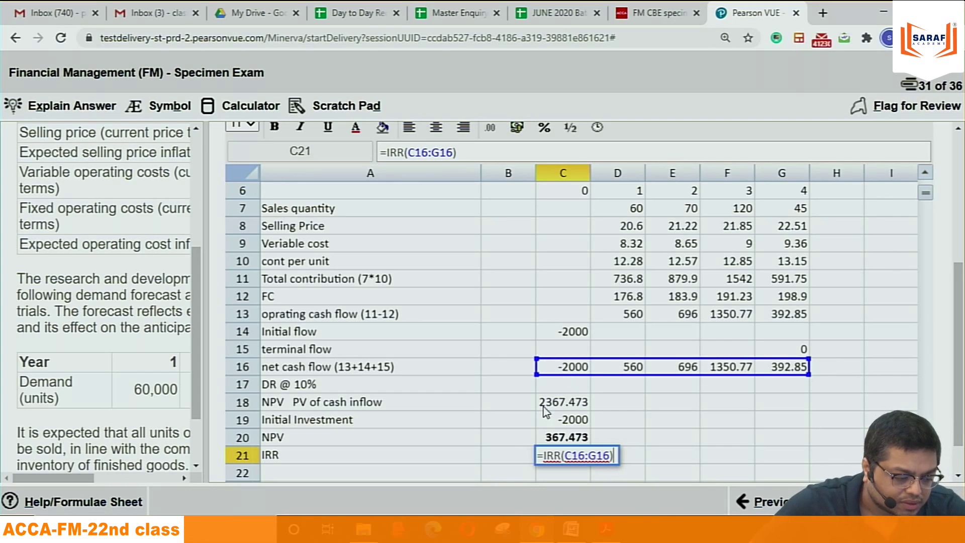
{"action": "left_click", "coordinate": [496, 461]}
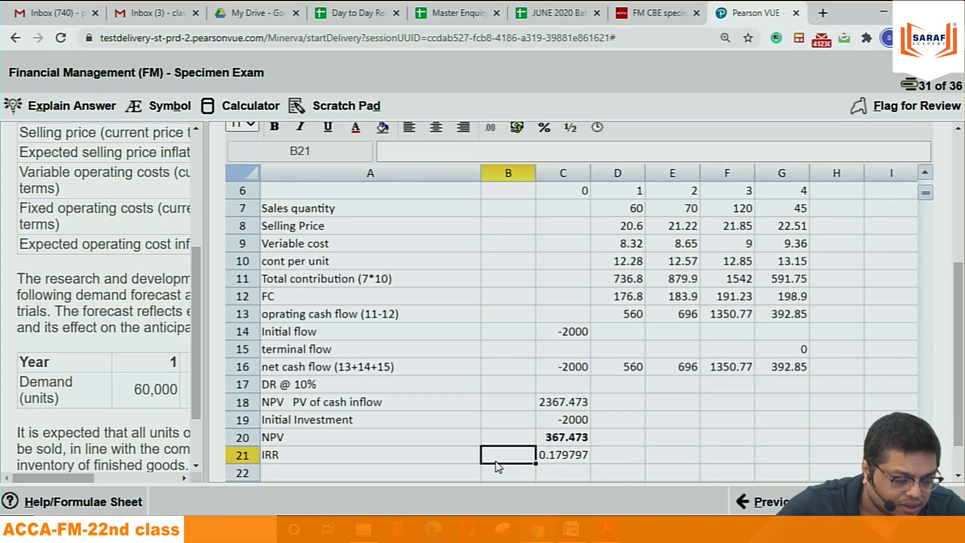
Step: Format the IRR result as a 0.00% percentage, showing 17.98%
{"action": "left_click", "coordinate": [559, 458]}
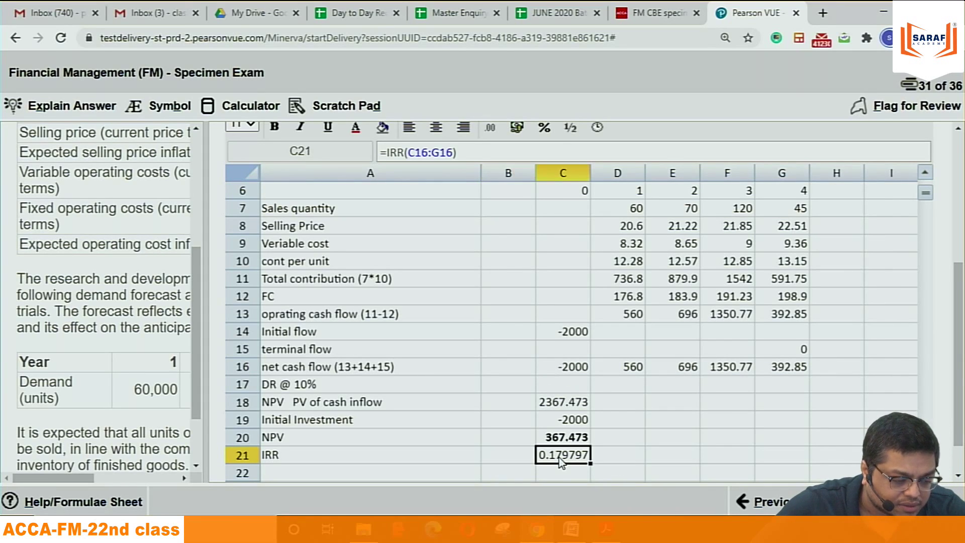
{"action": "left_click", "coordinate": [544, 128]}
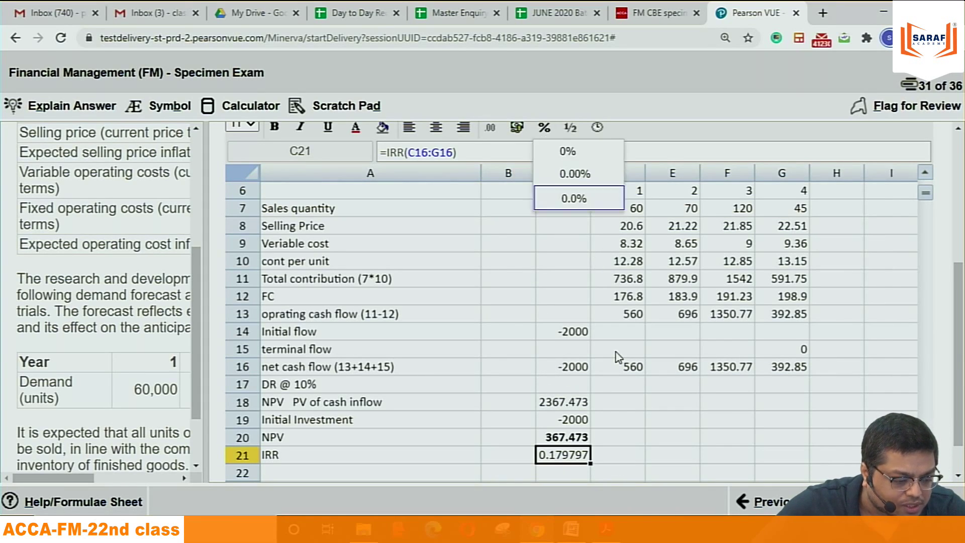
{"action": "left_click", "coordinate": [573, 176]}
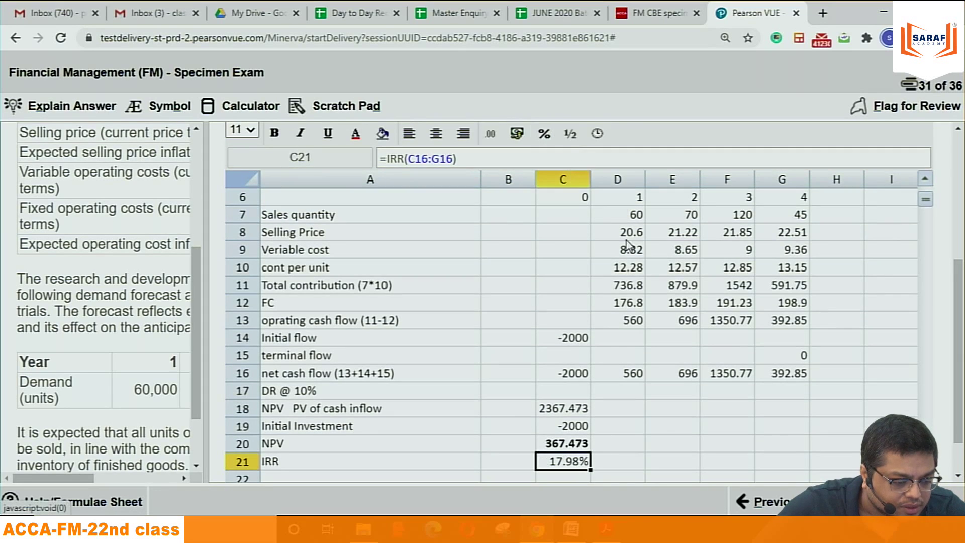
{"action": "left_click", "coordinate": [674, 462]}
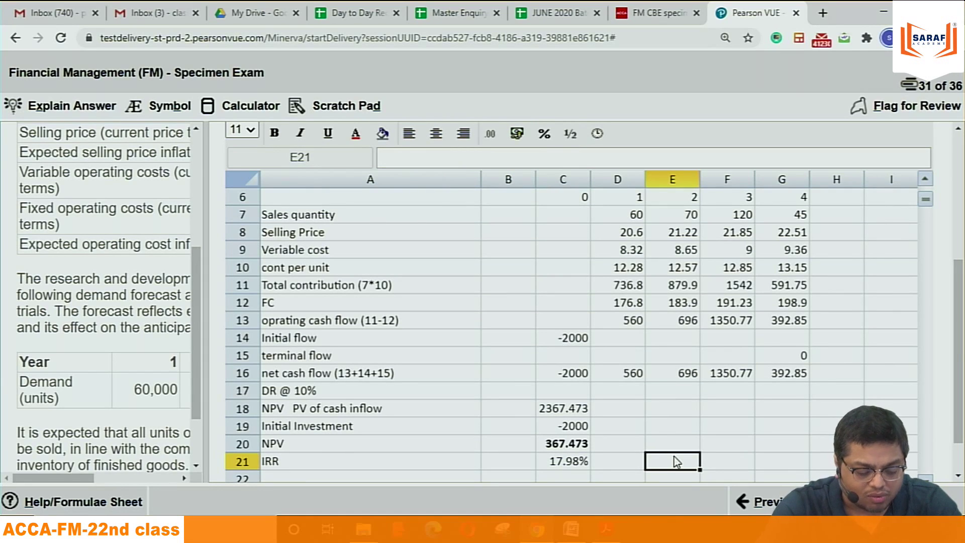
{"action": "key", "text": "Down"}
{"action": "key", "text": "Down"}
{"action": "key", "text": "Down"}
{"action": "key", "text": "Down"}
{"action": "key", "text": "Down"}
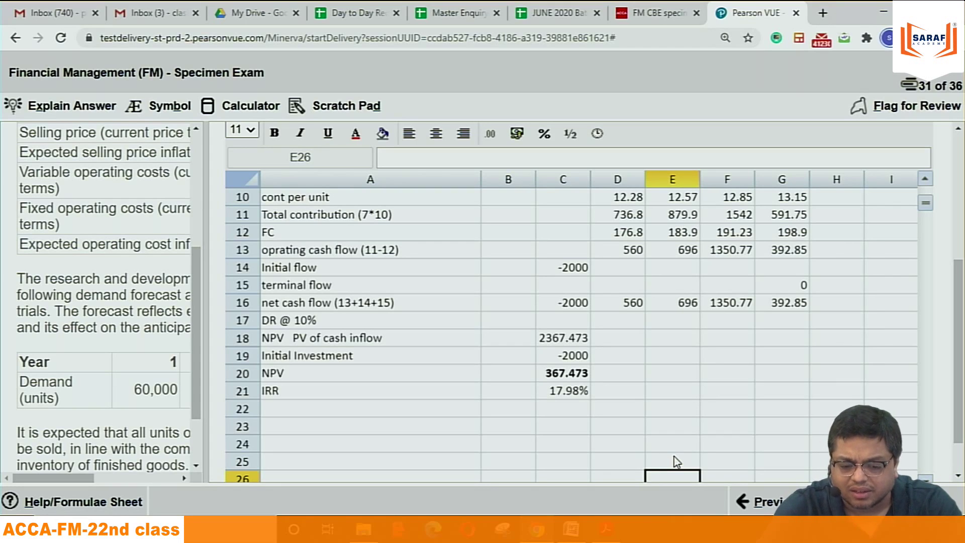
{"action": "left_click", "coordinate": [86, 502]}
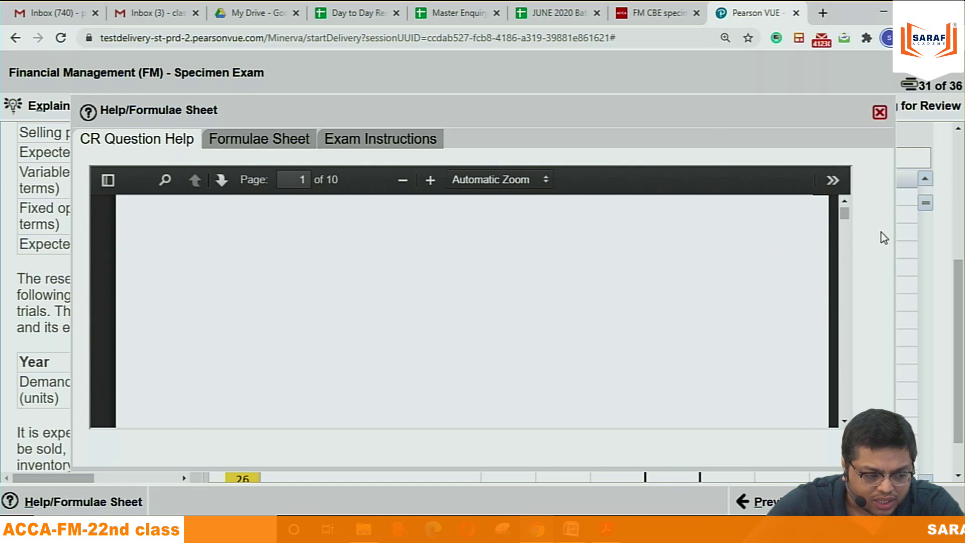
{"action": "left_click_drag", "start_coordinate": [845, 215], "coordinate": [843, 371]}
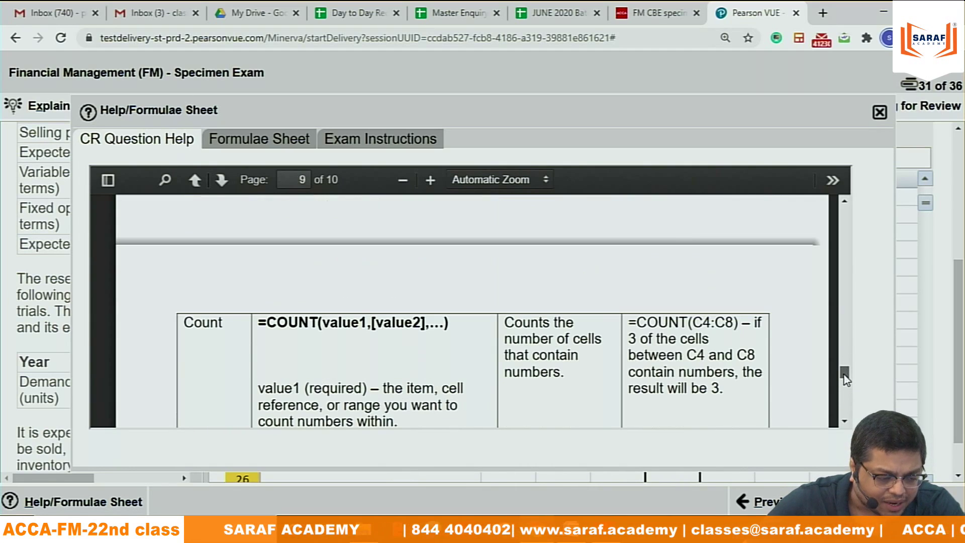
{"action": "left_click", "coordinate": [878, 113]}
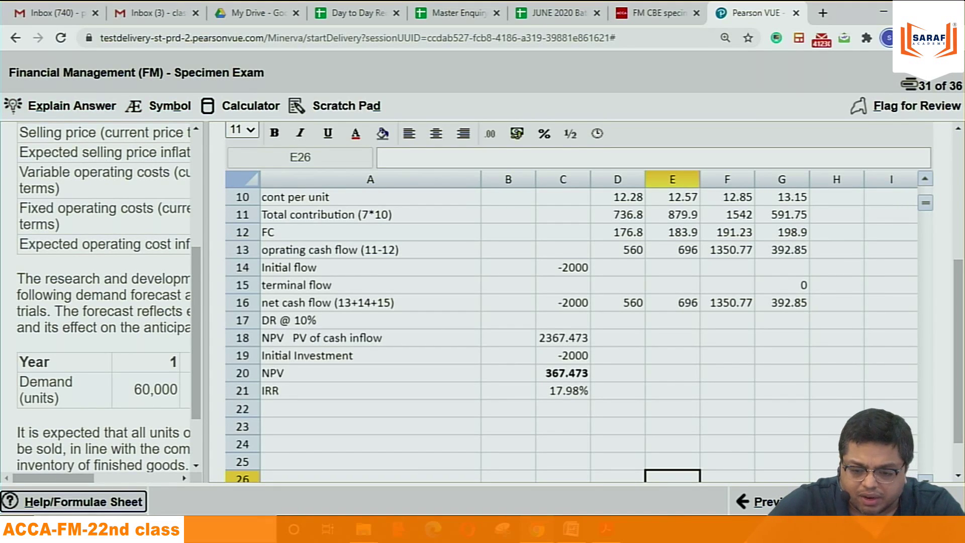
{"action": "left_click", "coordinate": [94, 503]}
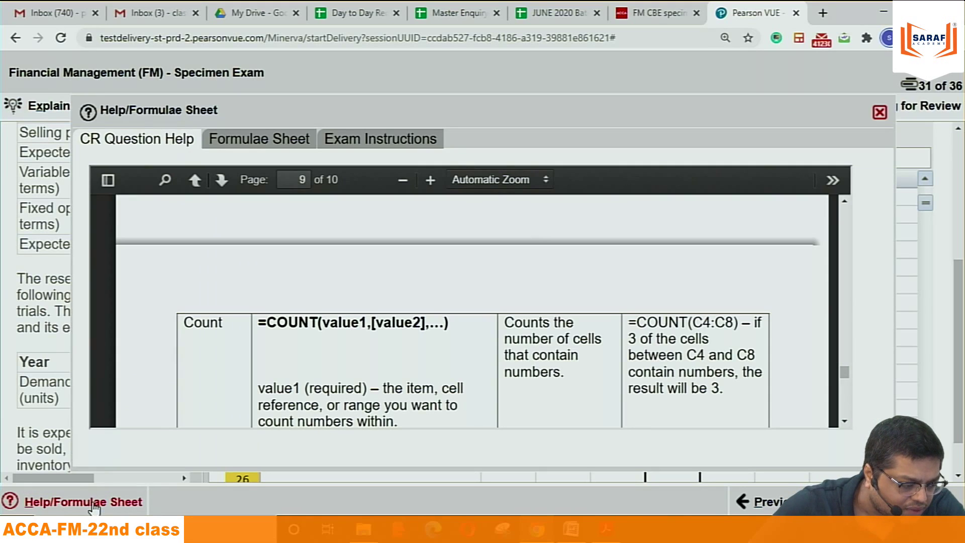
{"action": "mouse_move", "coordinate": [842, 370]}
{"action": "left_mouse_down"}
{"action": "mouse_move", "coordinate": [845, 213]}
{"action": "mouse_move", "coordinate": [846, 385]}
{"action": "left_mouse_up"}
{"action": "left_click", "coordinate": [879, 113]}
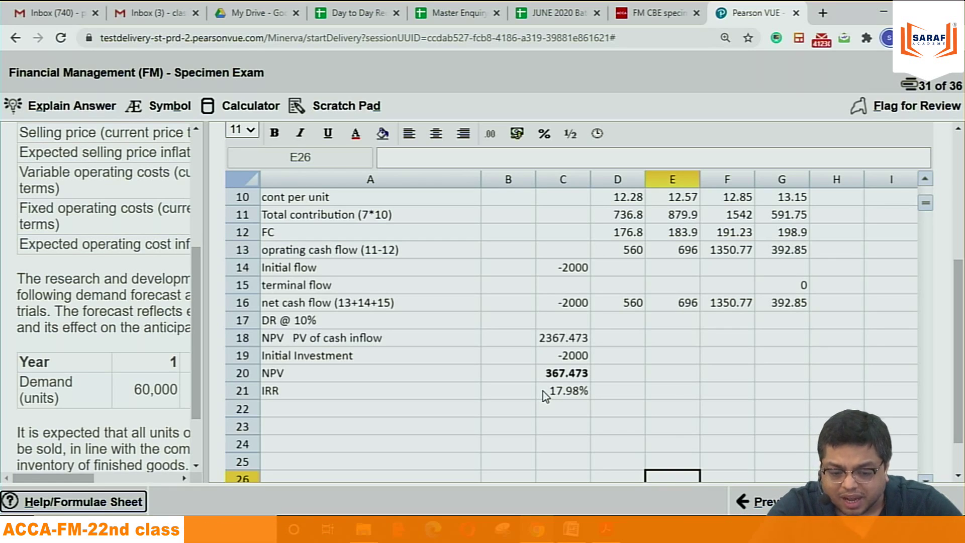
{"action": "left_click", "coordinate": [300, 426]}
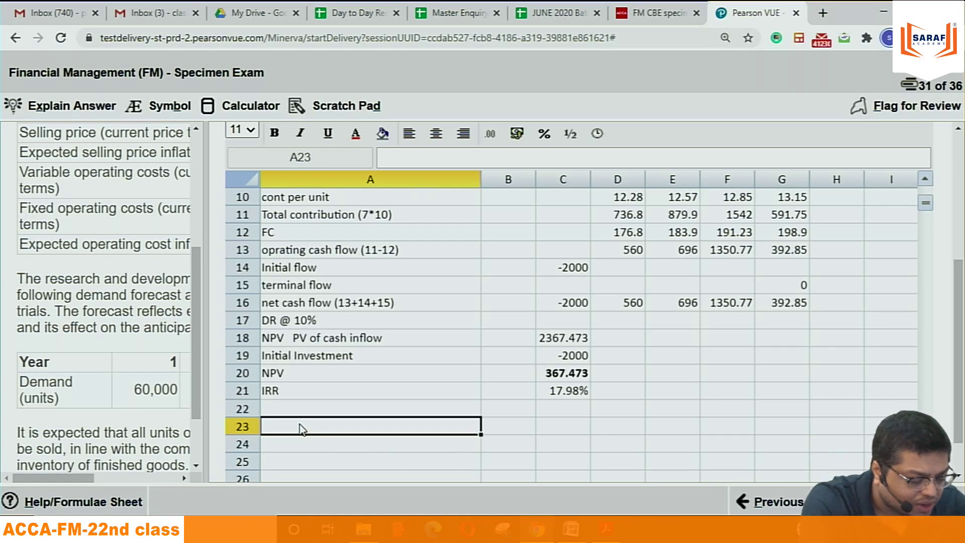
{"action": "type", "text": "ROCE "}
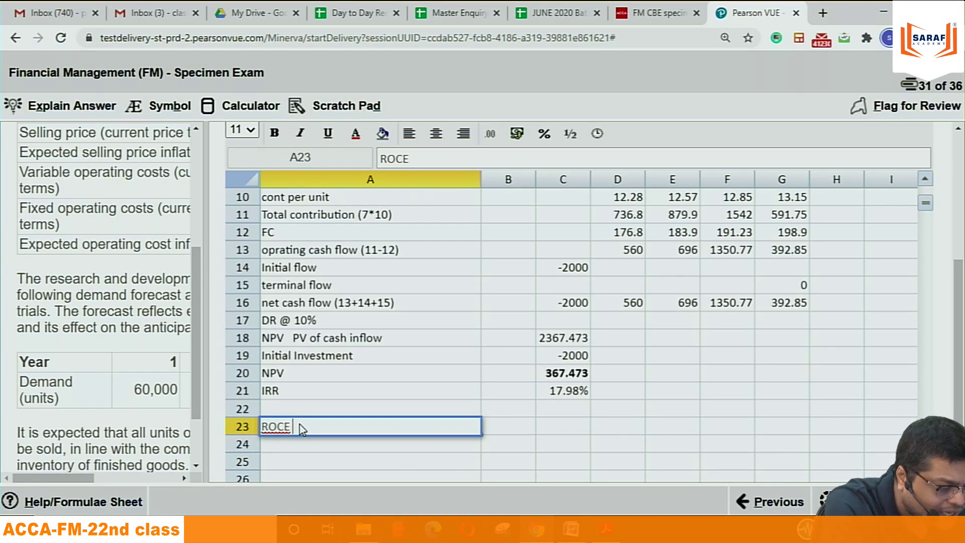
{"action": "type", "text": "(ARR"}
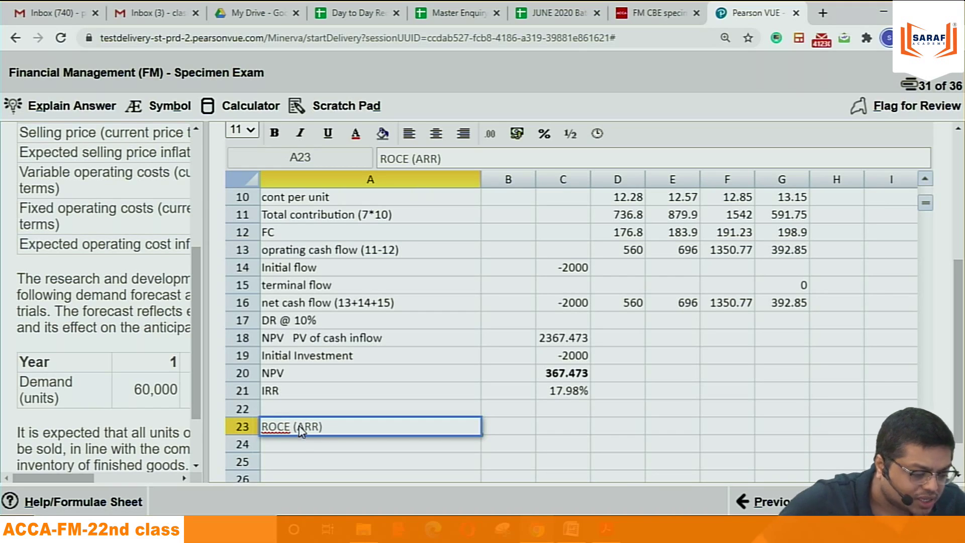
Step: Commit the ROCE (ARR) heading and add 'Average income' with =AVERAGE(D13:G13) in C24
{"action": "left_click", "coordinate": [293, 448]}
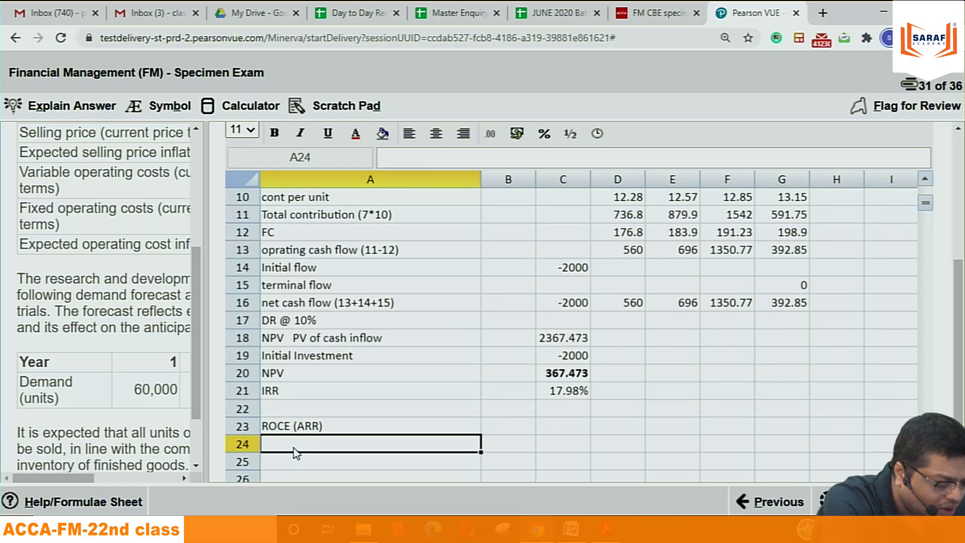
{"action": "type", "text": "Average income"}
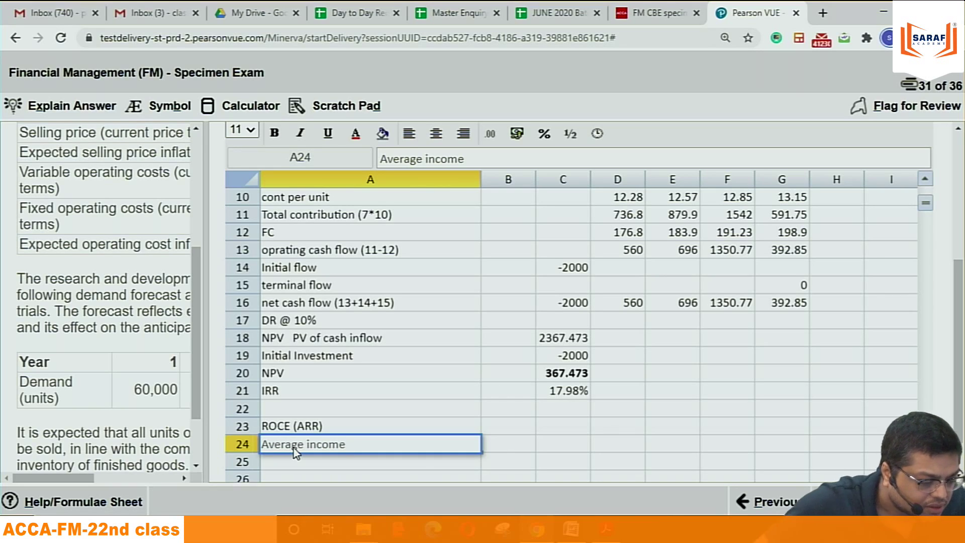
{"action": "left_click", "coordinate": [496, 447]}
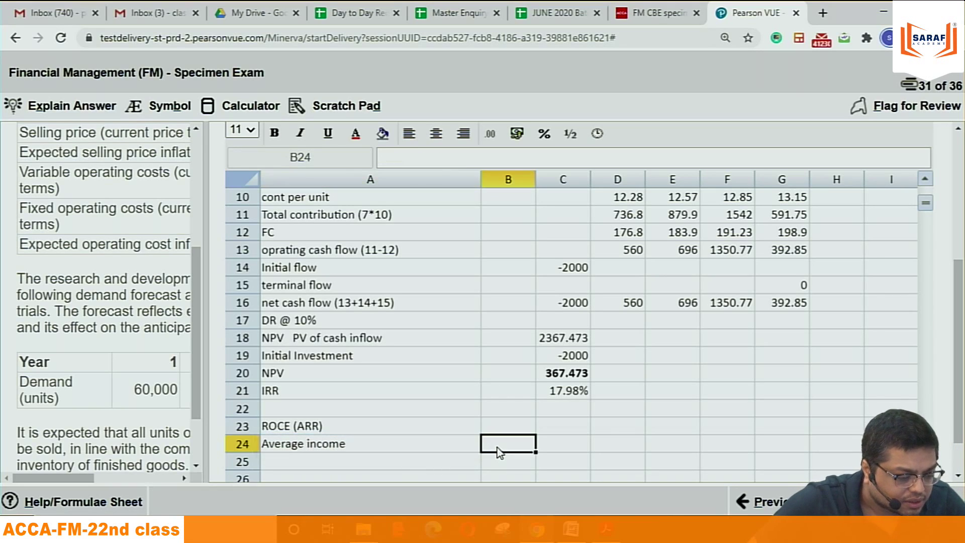
{"action": "left_click", "coordinate": [562, 442]}
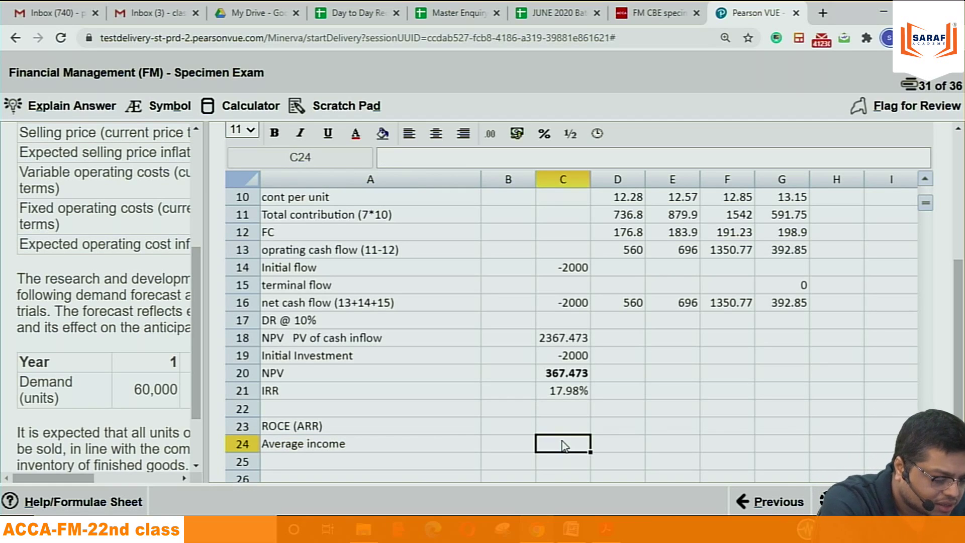
{"action": "type", "text": "=A"}
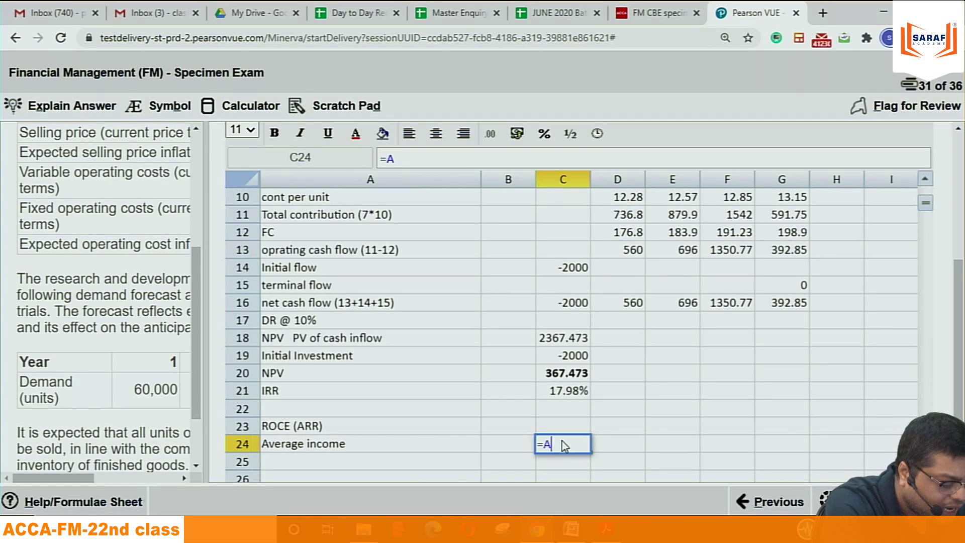
{"action": "type", "text": "VERAGE("}
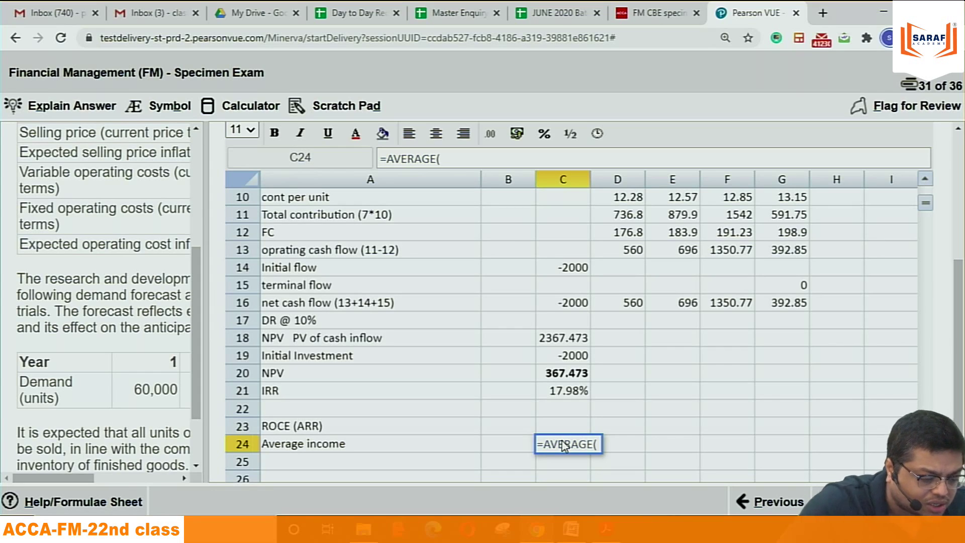
{"action": "left_click", "coordinate": [641, 251]}
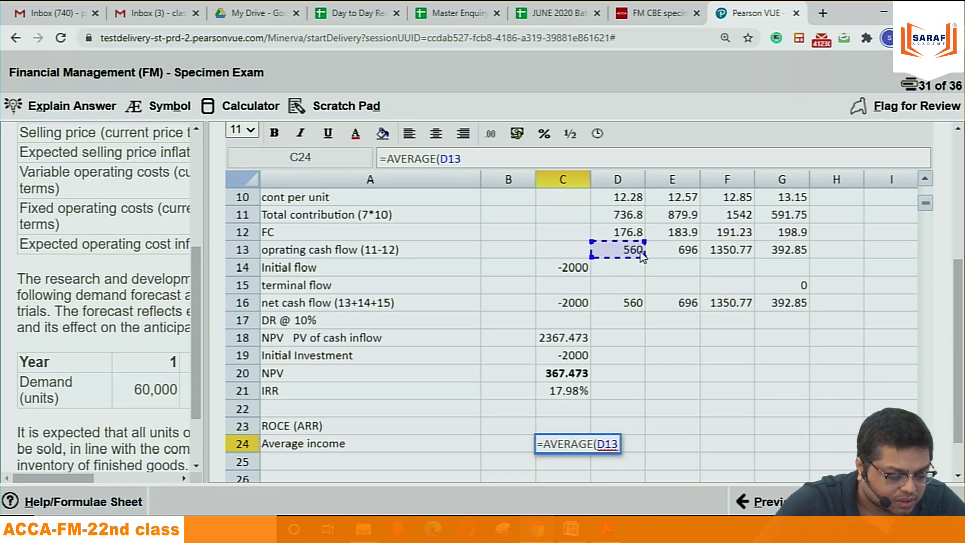
{"action": "key", "text": "shift+Right"}
{"action": "key", "text": "shift+Right"}
{"action": "key", "text": "shift+Right"}
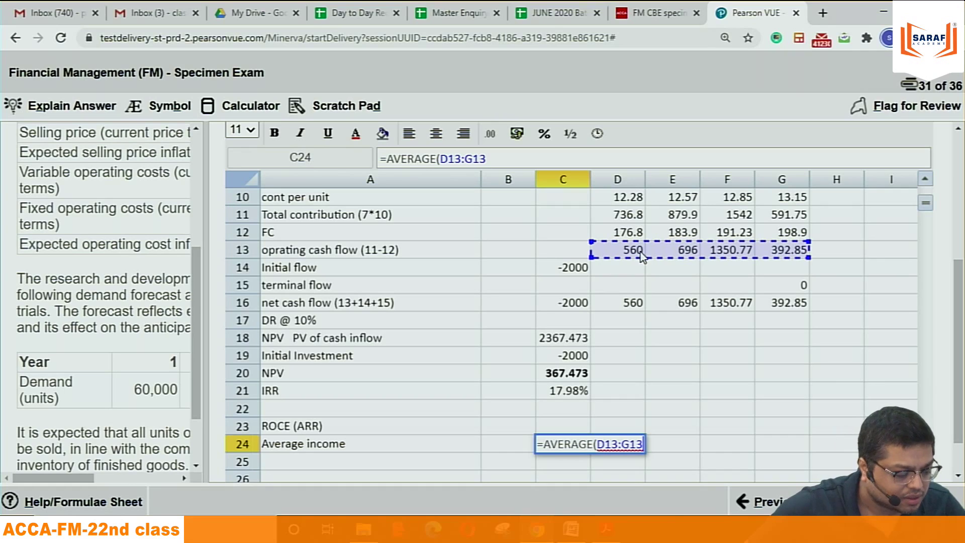
{"action": "type", "text": ")"}
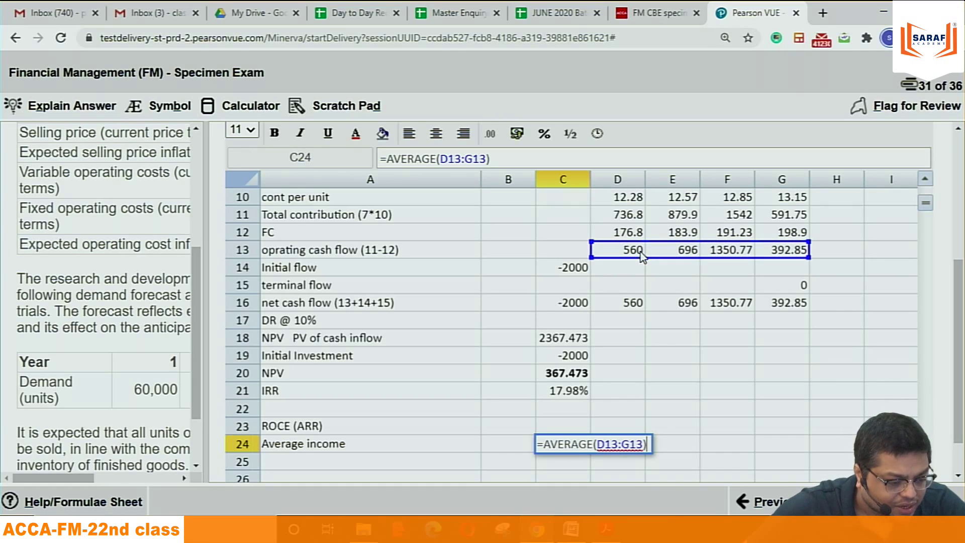
{"action": "left_click", "coordinate": [678, 459]}
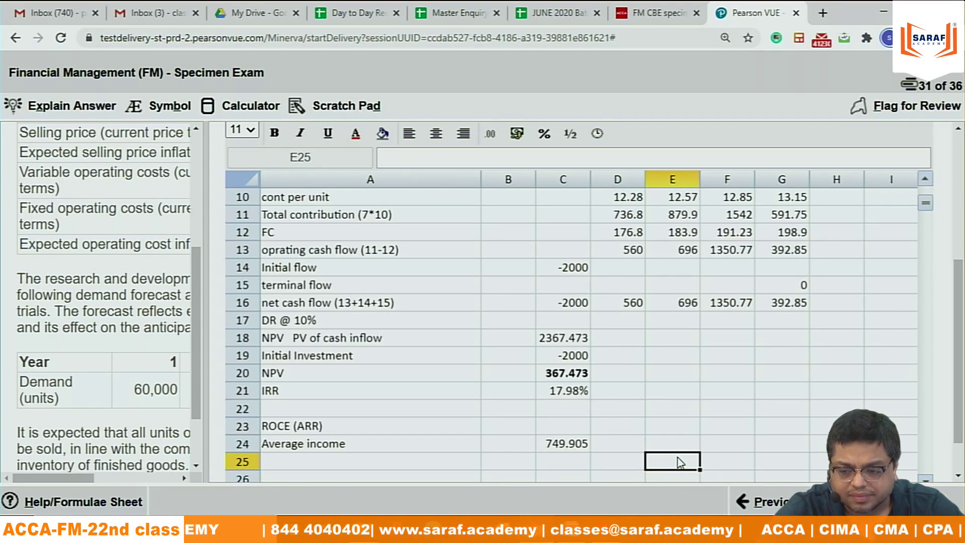
Step: Label A25 'Average investment' and enter 1000 in C25
{"action": "left_click", "coordinate": [276, 459]}
{"action": "type", "text": "A"}
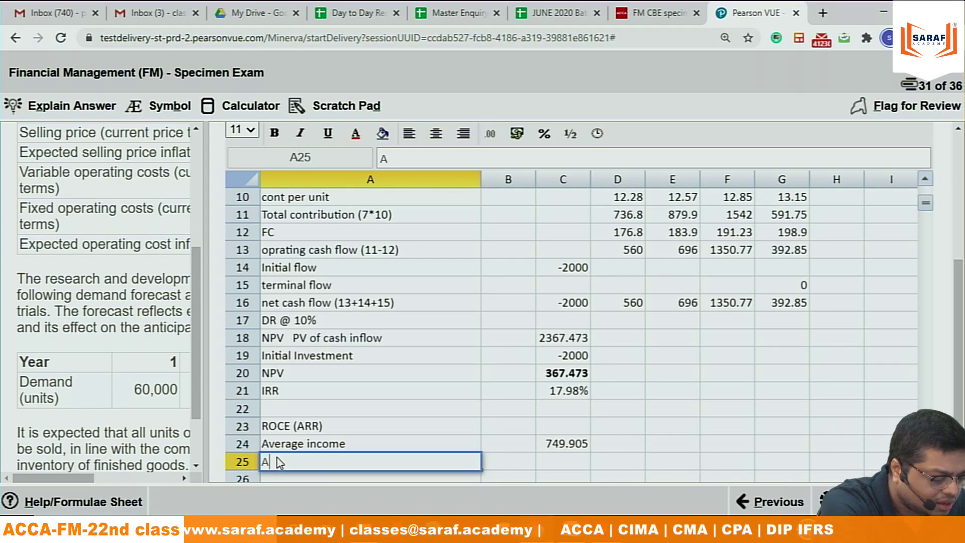
{"action": "type", "text": "verage"}
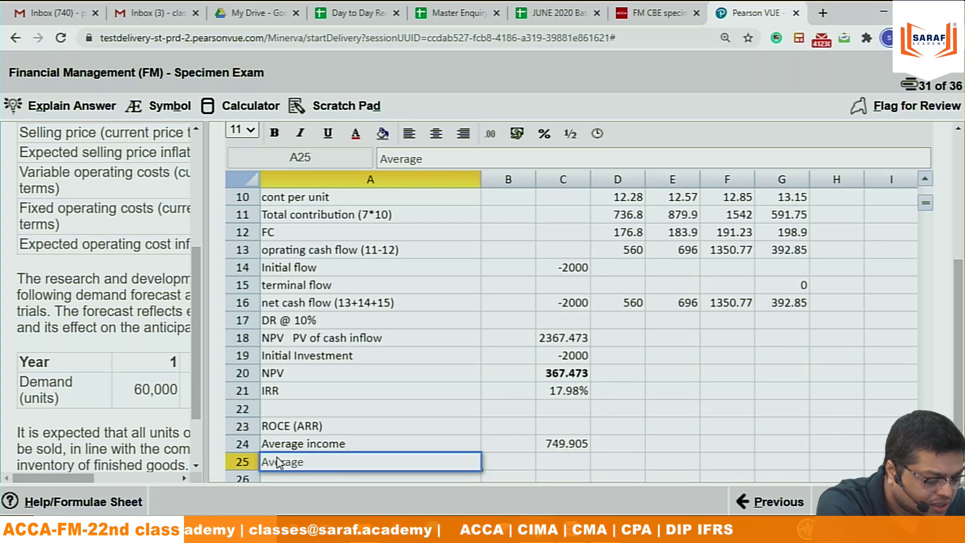
{"action": "type", "text": " investment"}
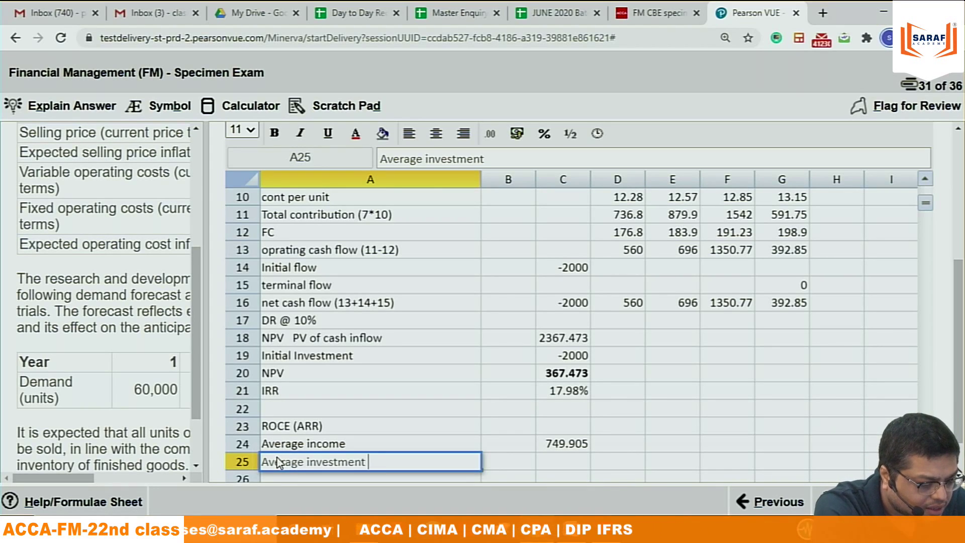
{"action": "left_click", "coordinate": [557, 459]}
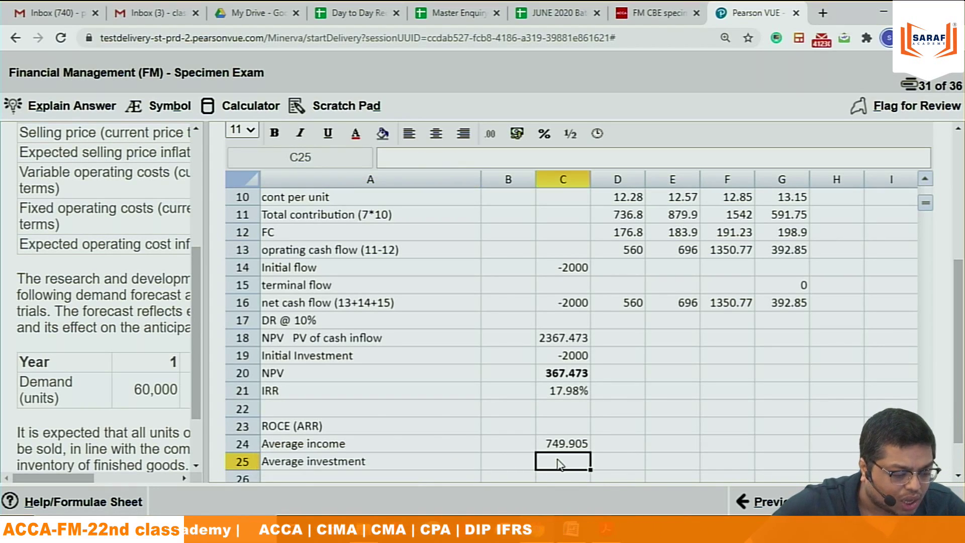
{"action": "type", "text": "10000"}
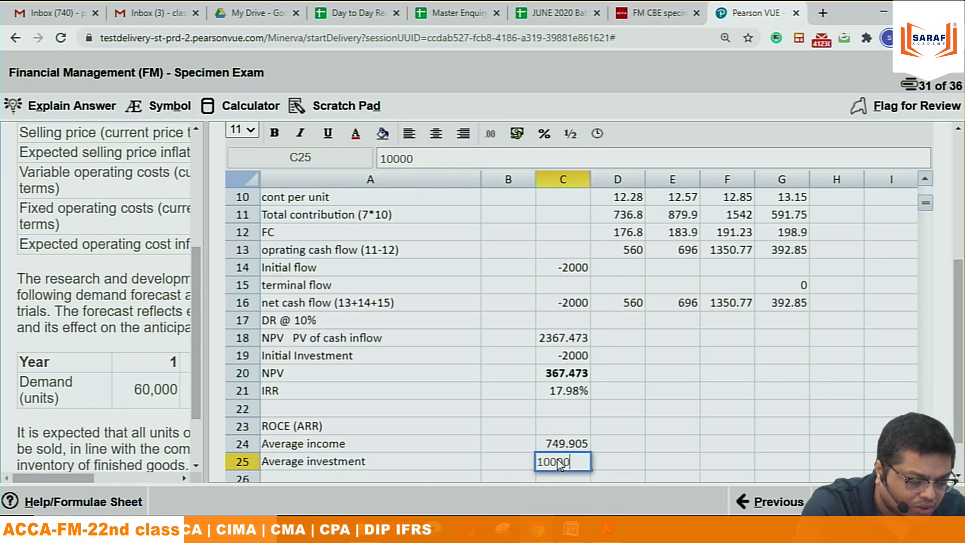
{"action": "key", "text": "BackSpace"}
{"action": "left_click", "coordinate": [626, 465]}
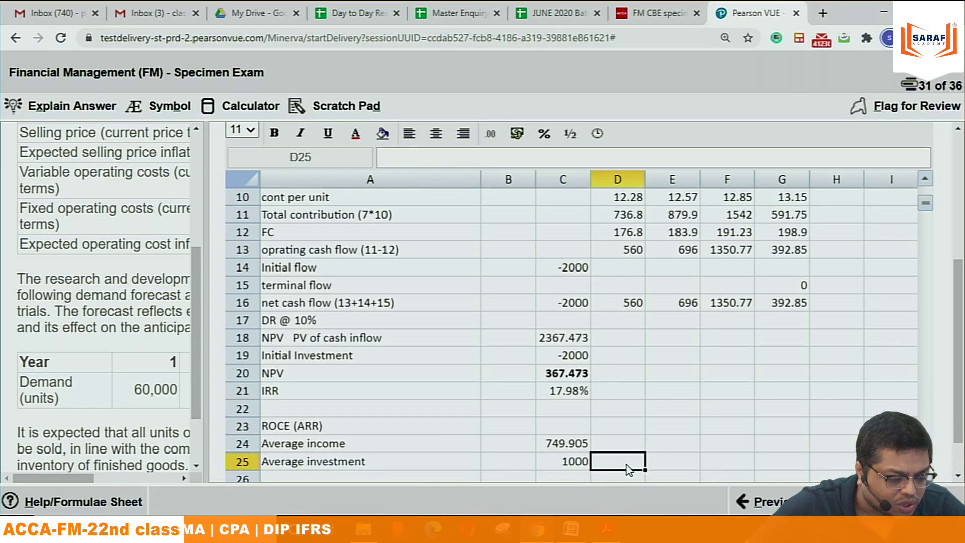
{"action": "left_click", "coordinate": [563, 474]}
{"action": "key", "text": "Down"}
{"action": "key", "text": "Down"}
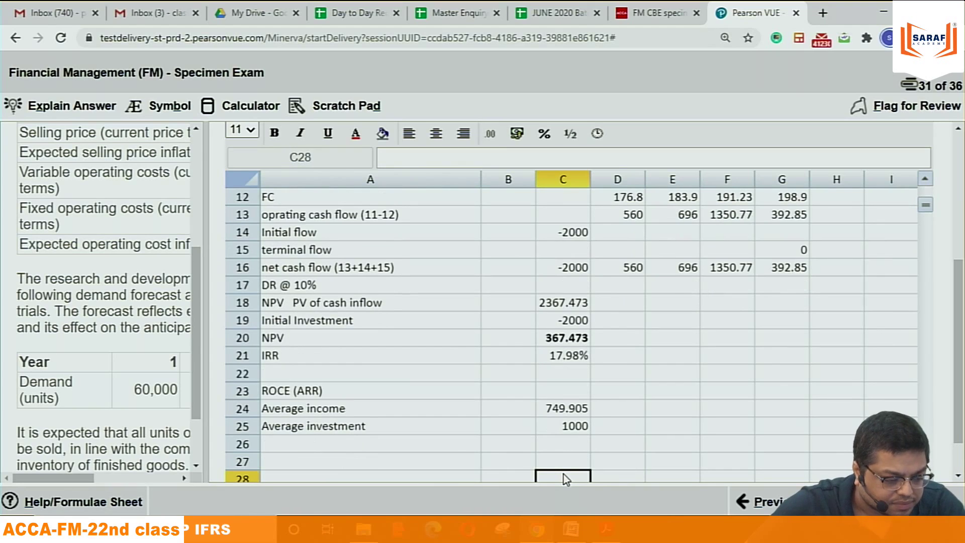
{"action": "left_click", "coordinate": [552, 428]}
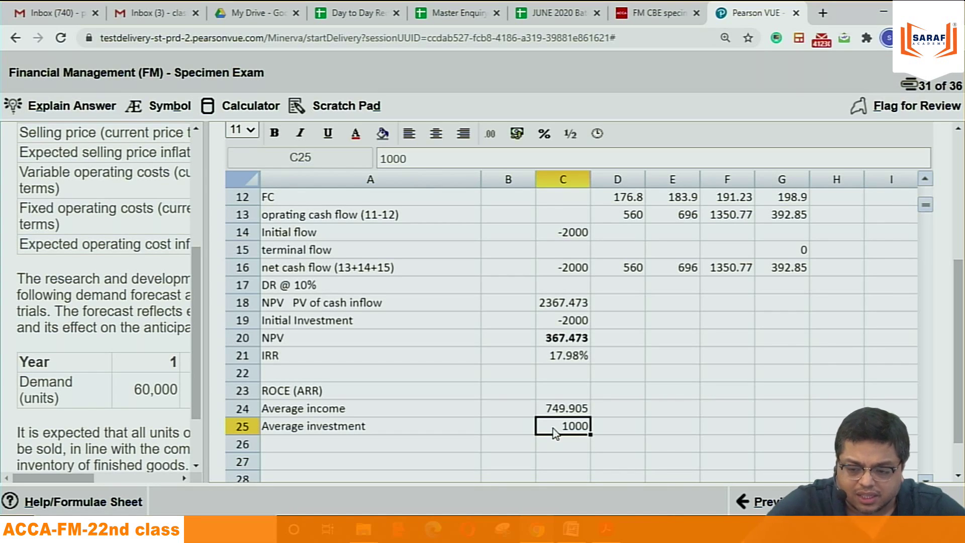
Step: Add 'ROCE' in A26 with 74.99% in C26, formatted as a two-decimal percentage
{"action": "left_click", "coordinate": [320, 447]}
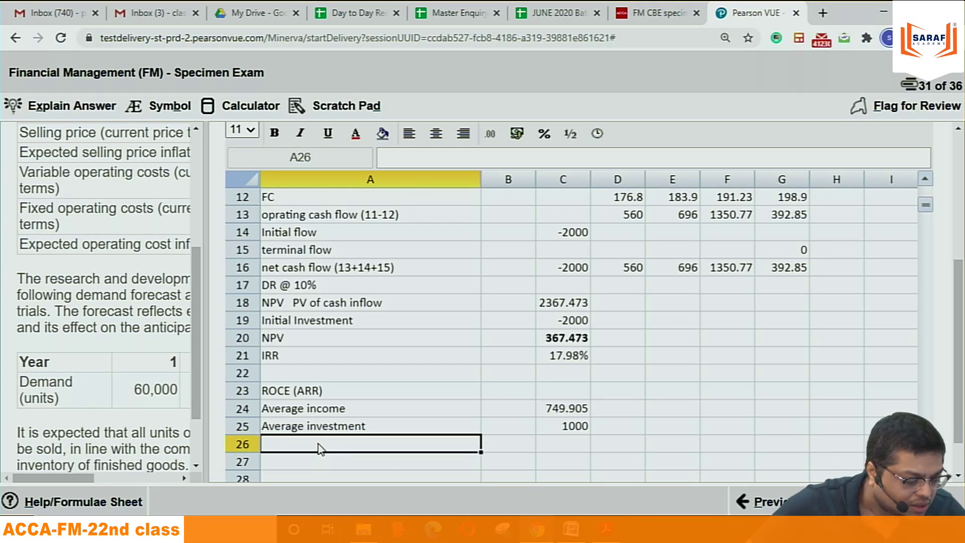
{"action": "left_click", "coordinate": [319, 443]}
{"action": "type", "text": "ROCE"}
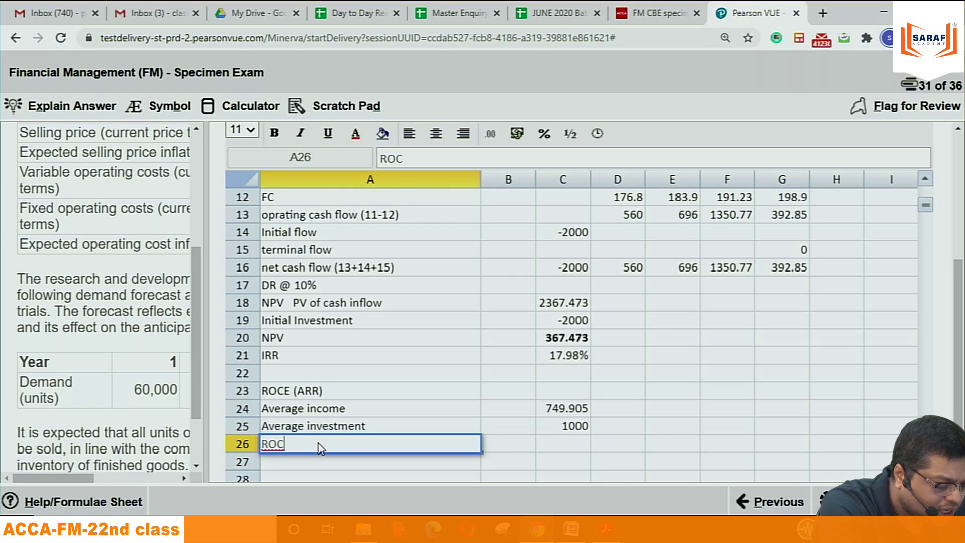
{"action": "left_click", "coordinate": [562, 442]}
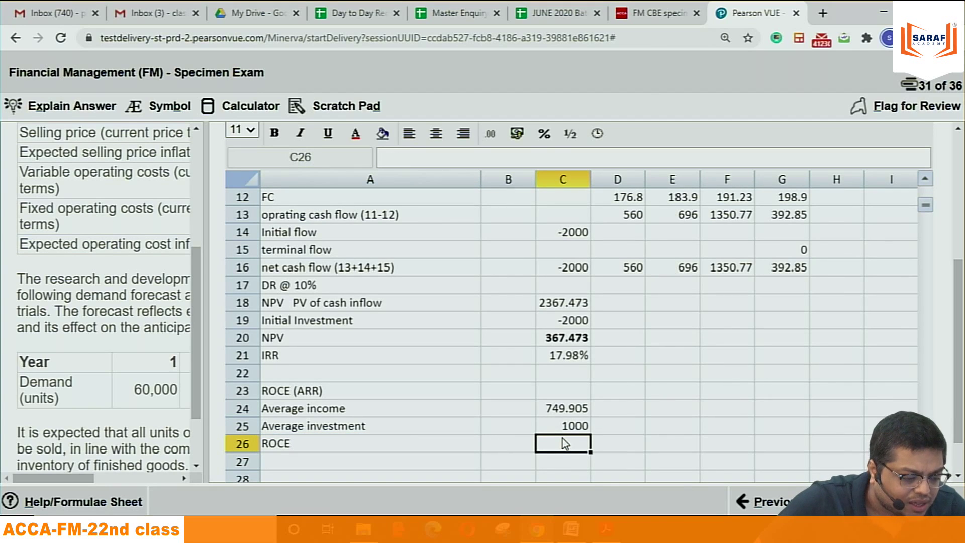
{"action": "type", "text": "74.99%"}
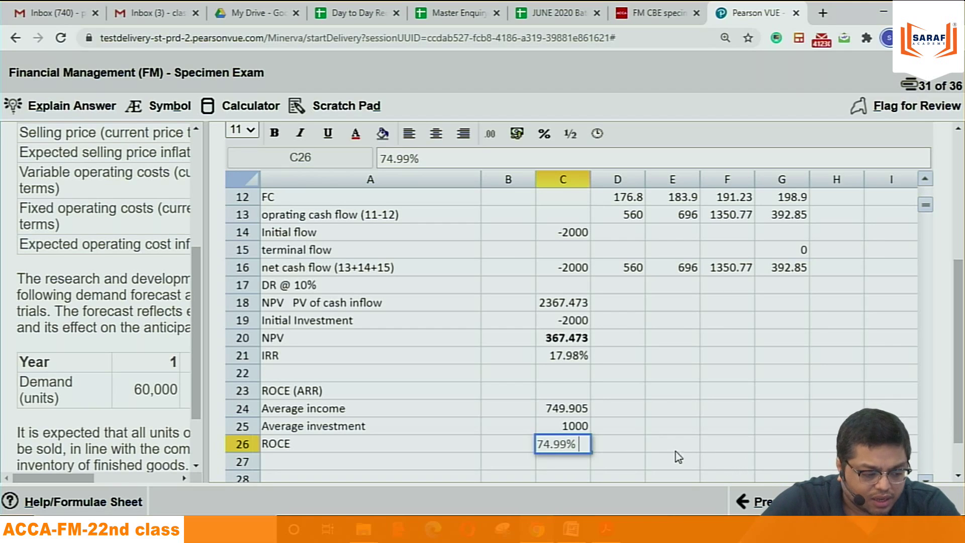
{"action": "left_click", "coordinate": [630, 448]}
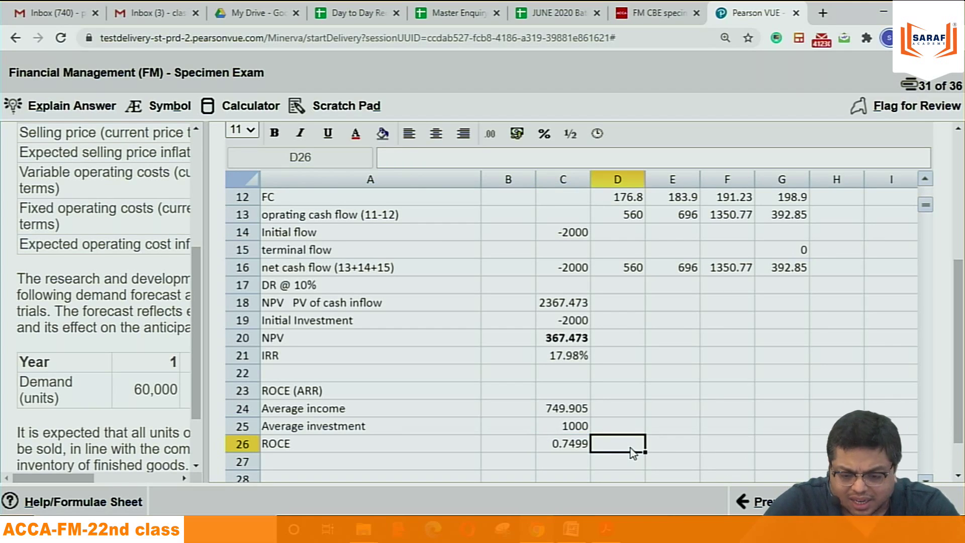
{"action": "left_click", "coordinate": [570, 448]}
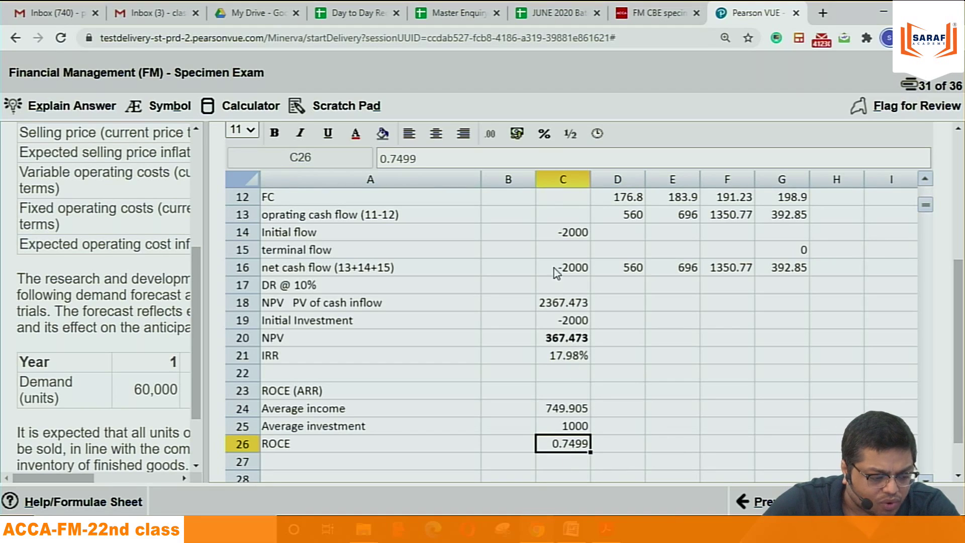
{"action": "left_click", "coordinate": [544, 133]}
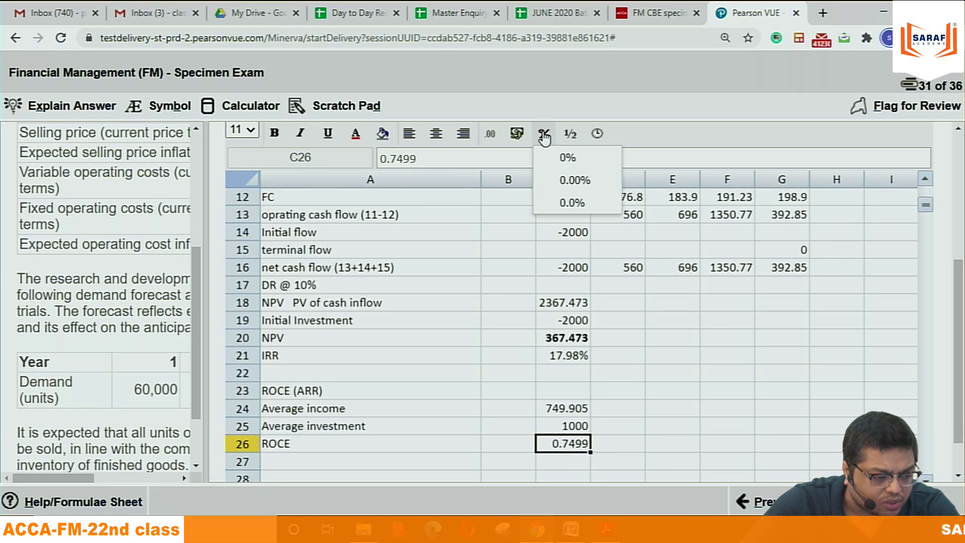
{"action": "left_click", "coordinate": [574, 180]}
{"action": "left_click", "coordinate": [713, 444]}
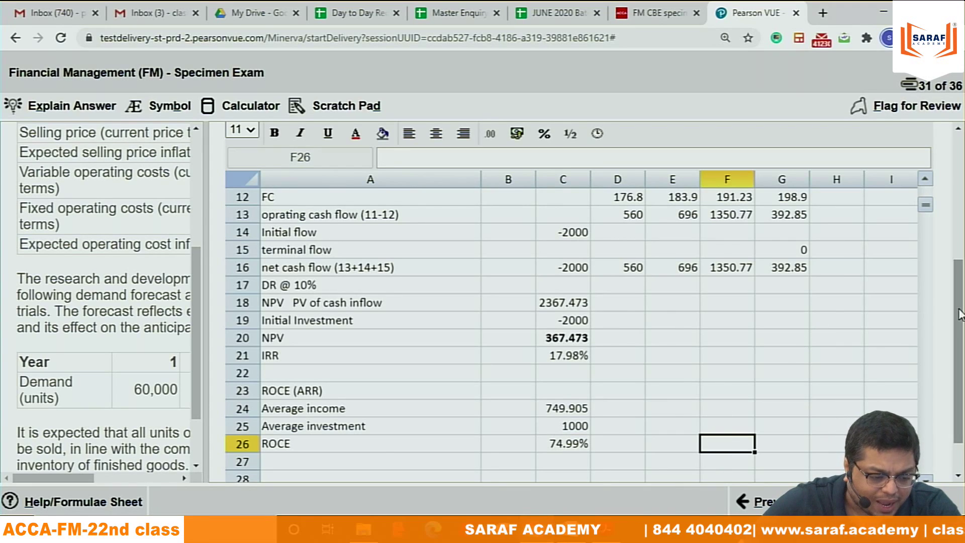
{"action": "scroll", "coordinate": [962, 315], "scroll_direction": "up", "scroll_amount": 3}
{"action": "scroll", "coordinate": [962, 321], "scroll_direction": "down", "scroll_amount": 3}
{"action": "scroll", "coordinate": [962, 322], "scroll_direction": "down", "scroll_amount": 1}
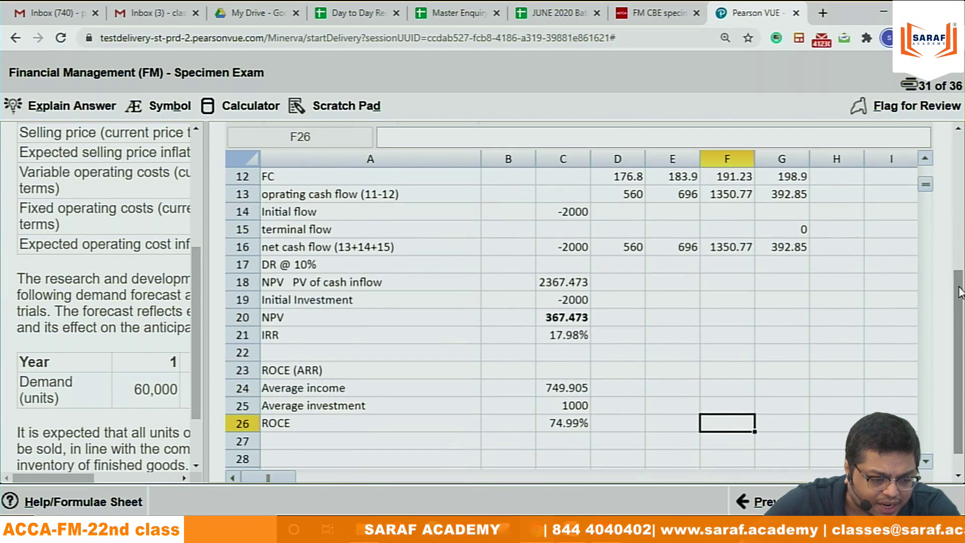
{"action": "left_click_drag", "start_coordinate": [925, 186], "coordinate": [925, 175]}
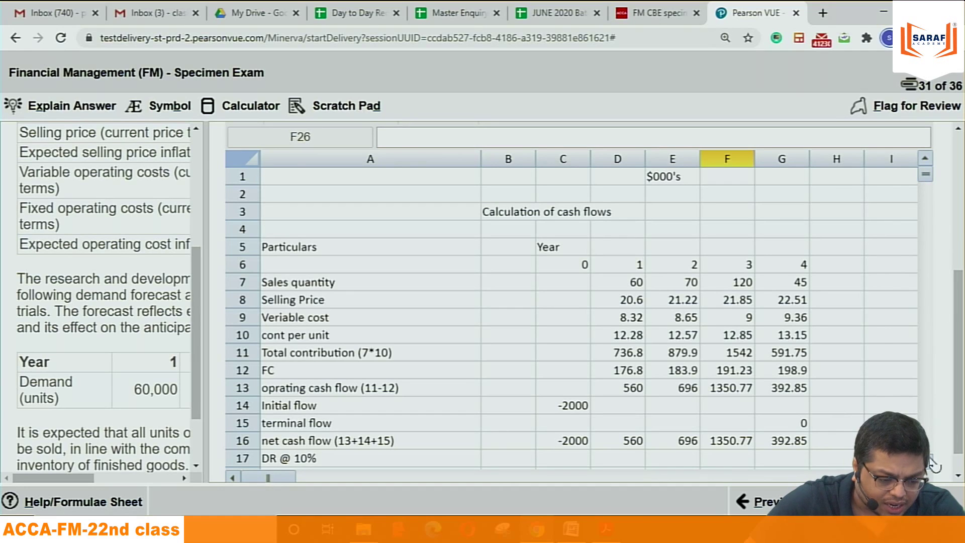
{"action": "scroll", "coordinate": [930, 468], "scroll_direction": "down", "scroll_amount": 5}
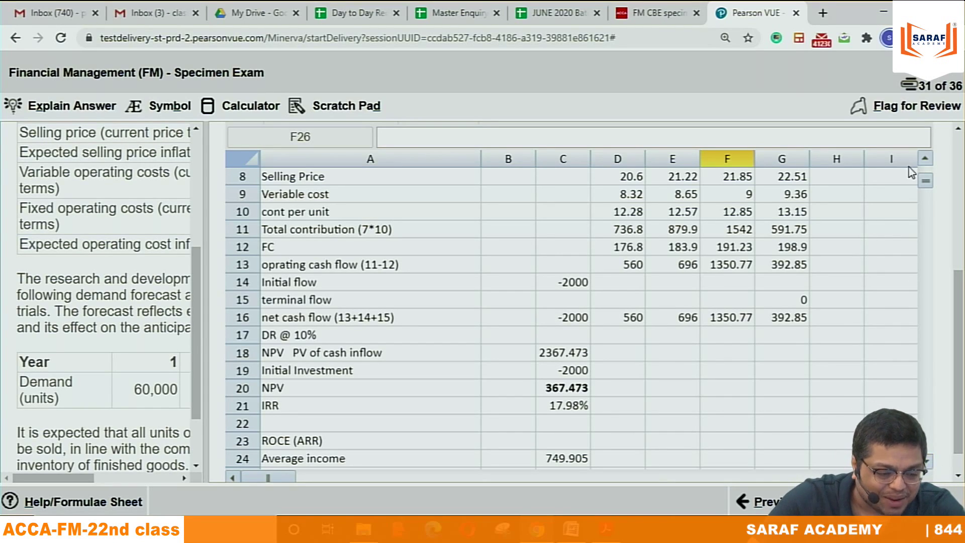
{"action": "left_click_drag", "start_coordinate": [925, 182], "coordinate": [926, 175]}
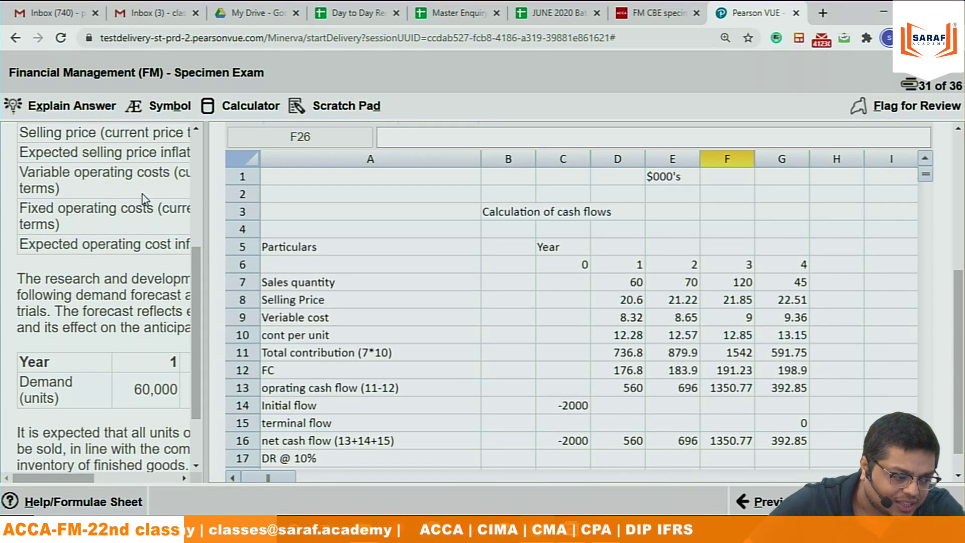
Step: Resize the question pane, then reload the exam page
{"action": "left_click_drag", "start_coordinate": [206, 187], "coordinate": [515, 188]}
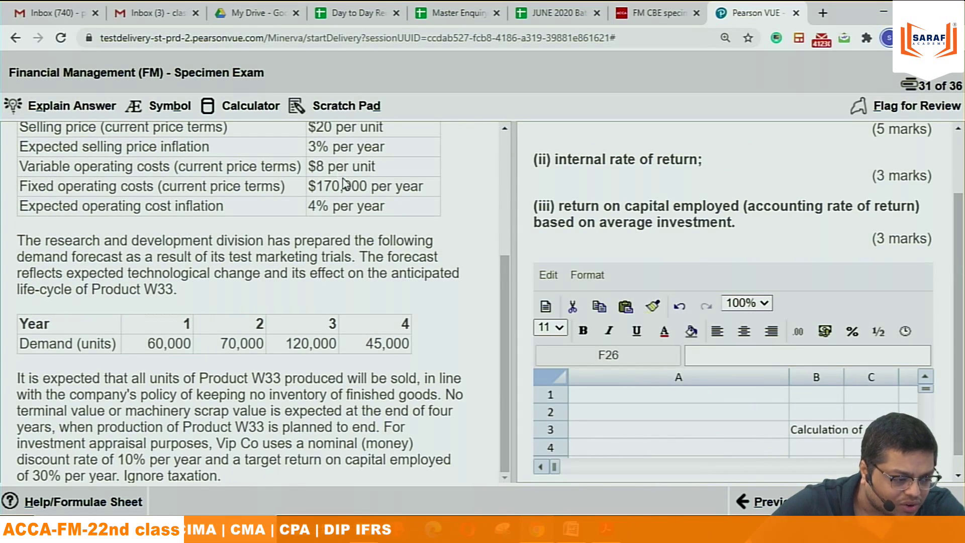
{"action": "left_click_drag", "start_coordinate": [505, 269], "coordinate": [201, 301]}
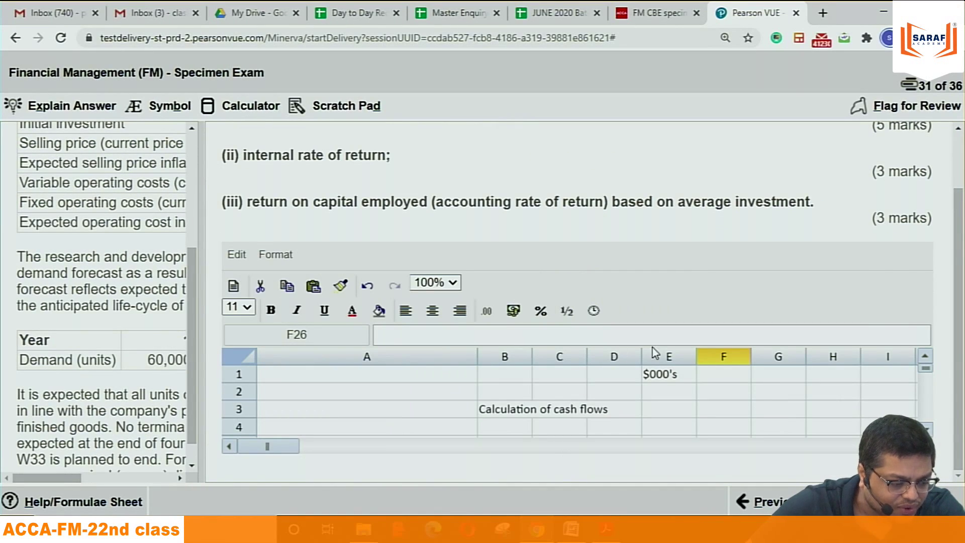
{"action": "right_click", "coordinate": [762, 17]}
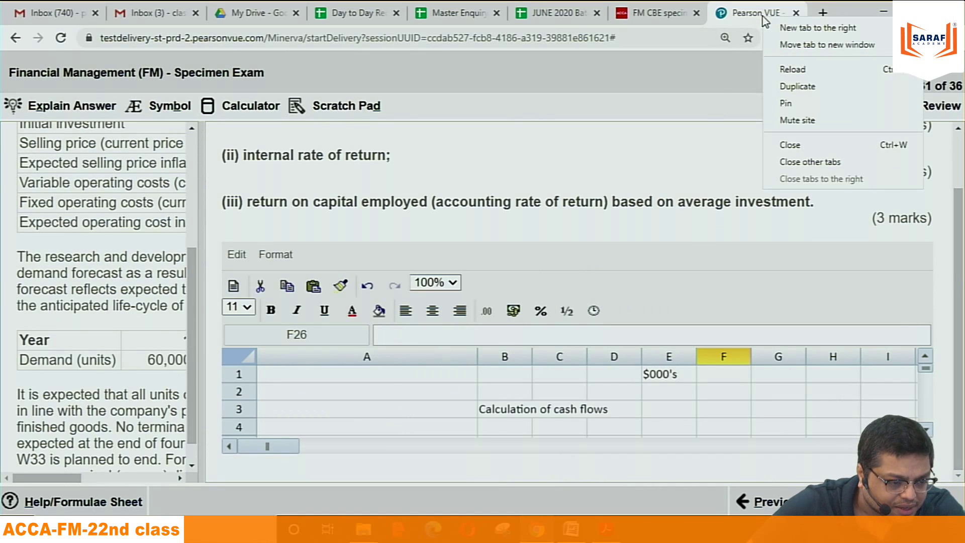
{"action": "left_click", "coordinate": [792, 68]}
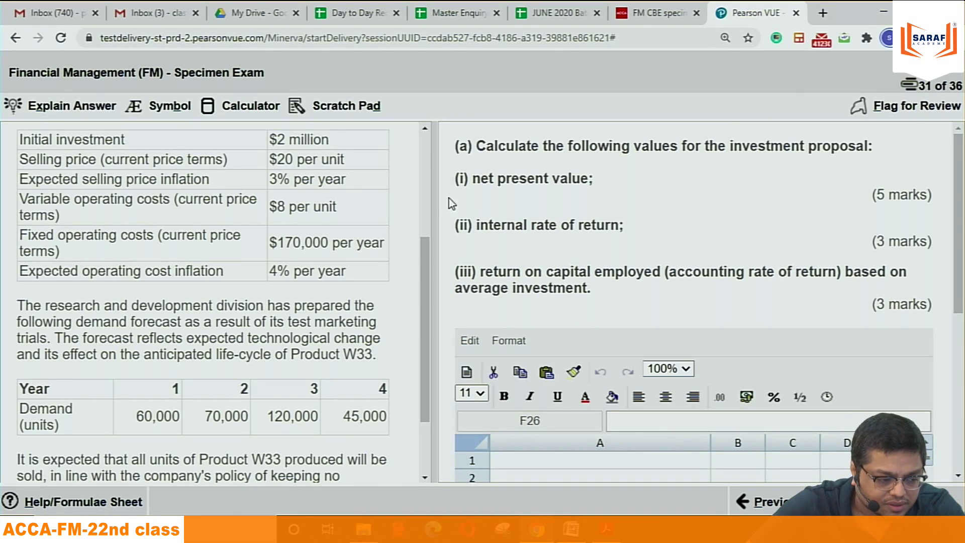
Step: Widen the spreadsheet answer area and open the worked solution at its NPV calculation
{"action": "left_click_drag", "start_coordinate": [437, 191], "coordinate": [893, 186]}
{"action": "left_click_drag", "start_coordinate": [958, 163], "coordinate": [962, 316]}
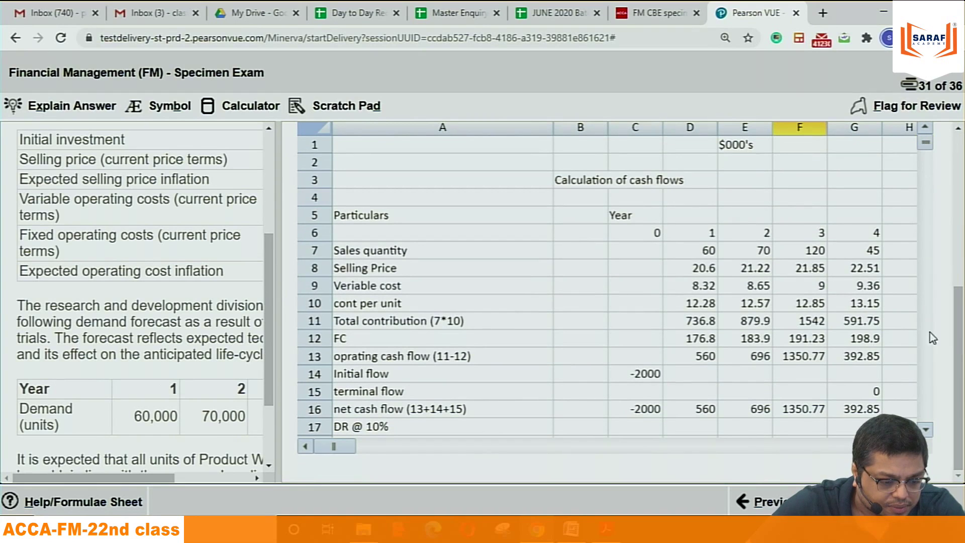
{"action": "left_click_drag", "start_coordinate": [926, 432], "coordinate": [926, 432]}
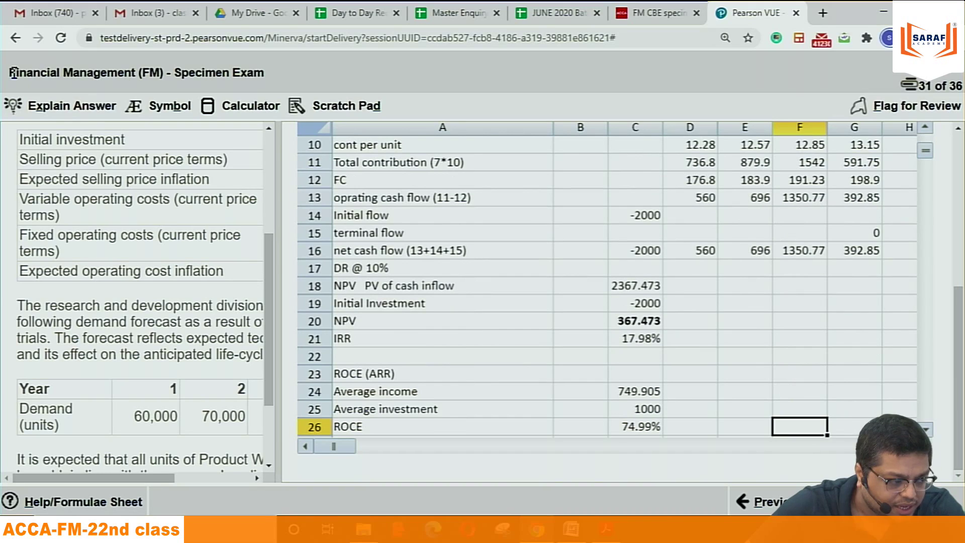
{"action": "left_click", "coordinate": [87, 112]}
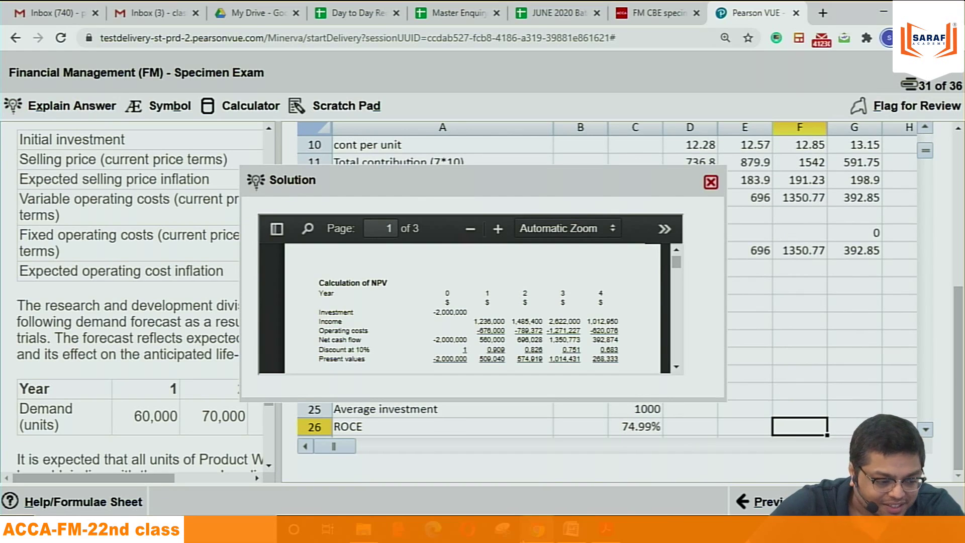
Step: Resize the Solution window so it sits beside the spreadsheet
{"action": "left_click_drag", "start_coordinate": [596, 165], "coordinate": [599, 46]}
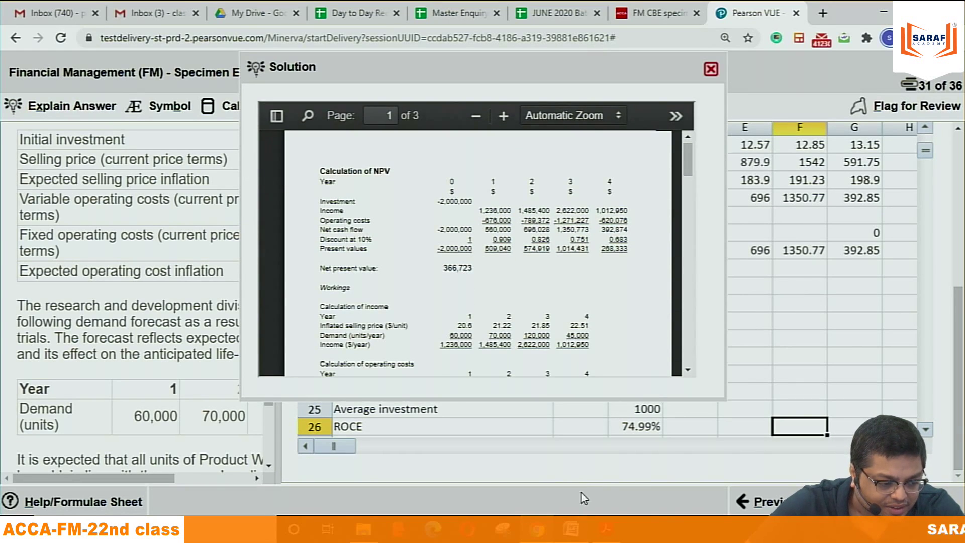
{"action": "scroll", "coordinate": [579, 414], "scroll_direction": "up", "scroll_amount": 1}
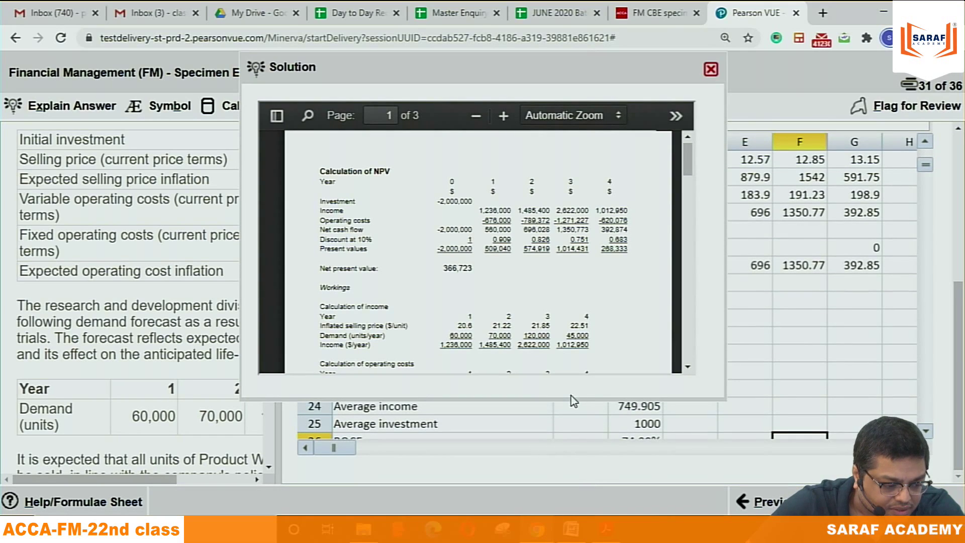
{"action": "left_click_drag", "start_coordinate": [575, 400], "coordinate": [578, 472]}
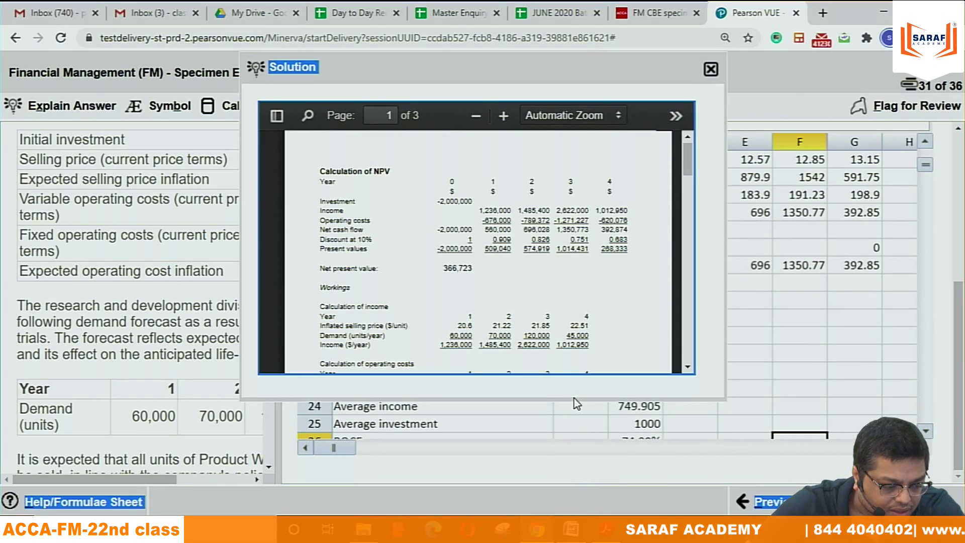
{"action": "left_click_drag", "start_coordinate": [568, 399], "coordinate": [568, 489]}
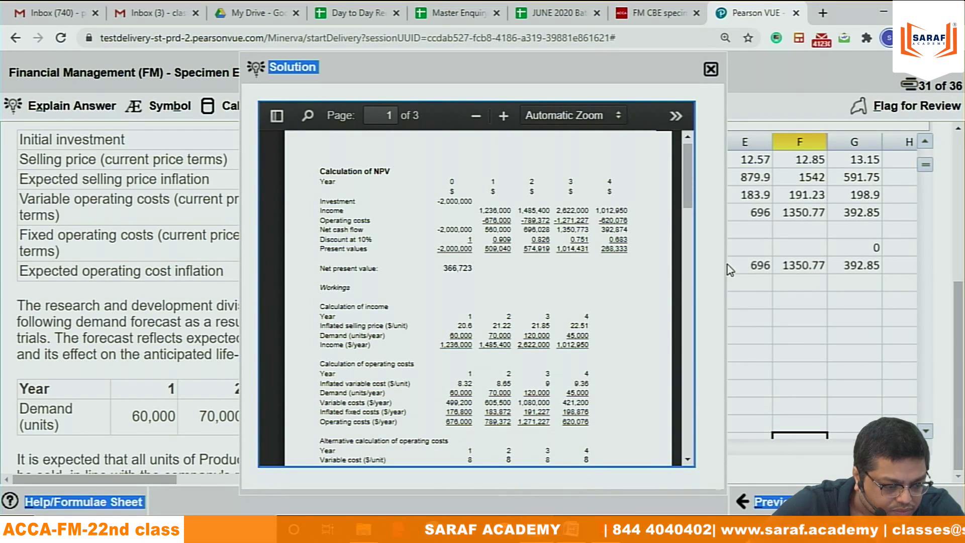
{"action": "left_click_drag", "start_coordinate": [725, 264], "coordinate": [882, 264]}
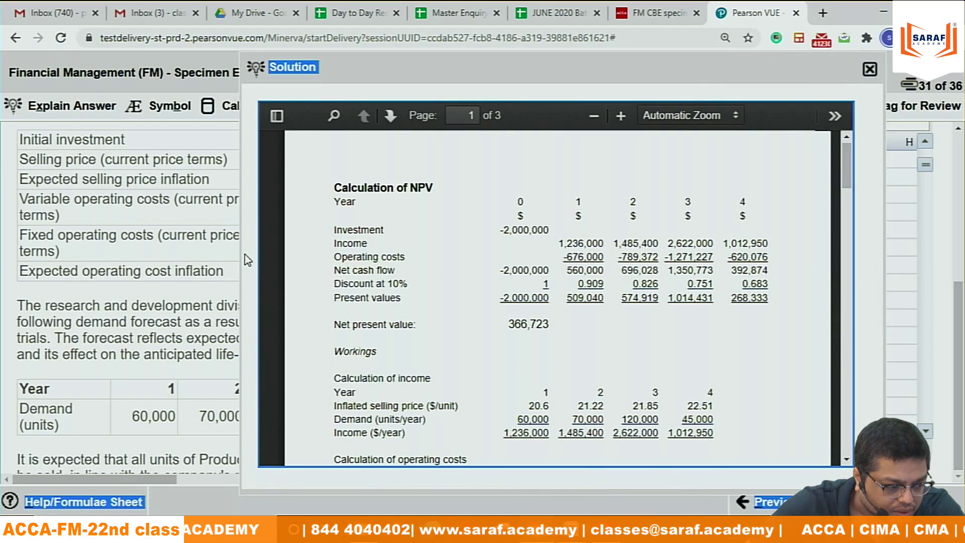
{"action": "left_click_drag", "start_coordinate": [240, 250], "coordinate": [44, 251]}
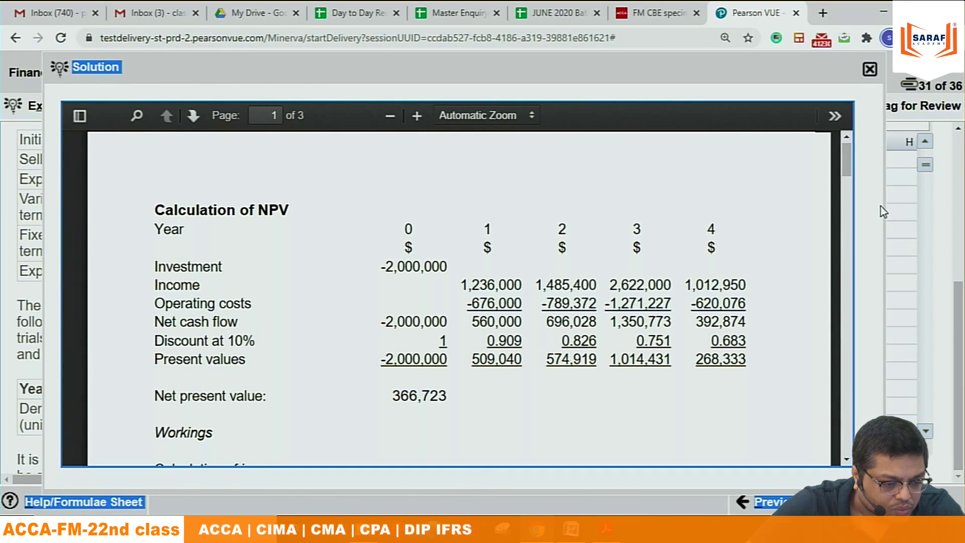
{"action": "left_click_drag", "start_coordinate": [878, 204], "coordinate": [616, 213]}
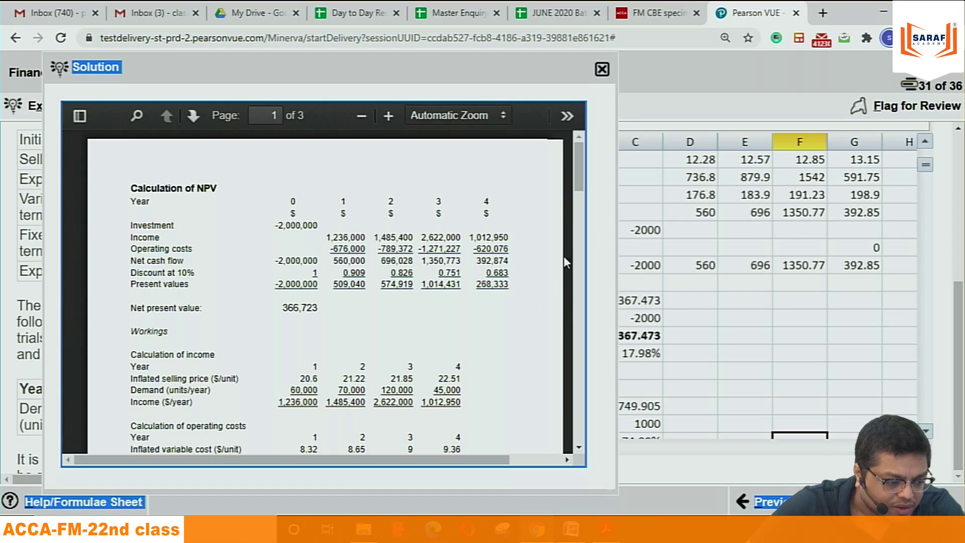
{"action": "left_click", "coordinate": [578, 175]}
Step: Scroll the solution to page 2's Calculation of ROCE, showing ROCE 25.0%
{"action": "scroll", "coordinate": [583, 173], "scroll_direction": "down", "scroll_amount": 1}
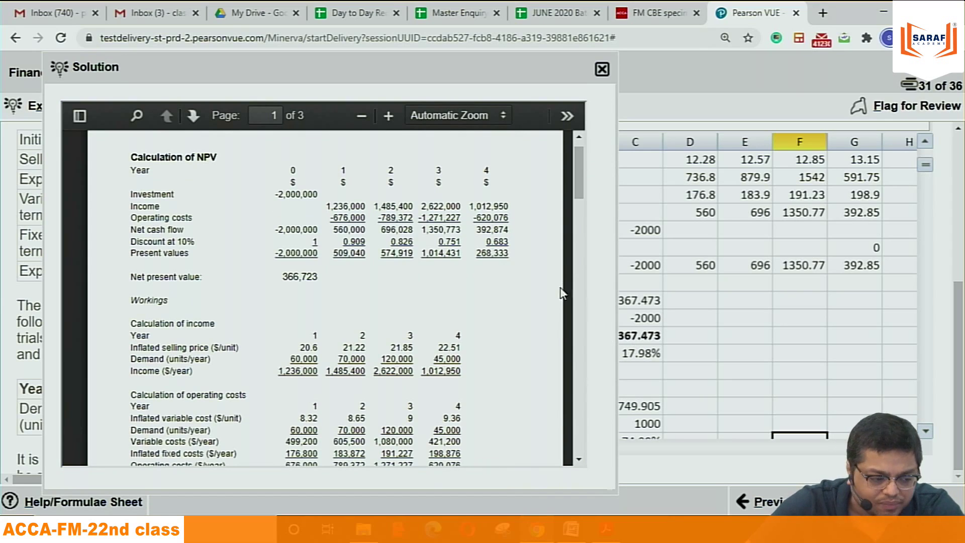
{"action": "scroll", "coordinate": [583, 178], "scroll_direction": "down", "scroll_amount": 1}
{"action": "scroll", "coordinate": [582, 181], "scroll_direction": "down", "scroll_amount": 2}
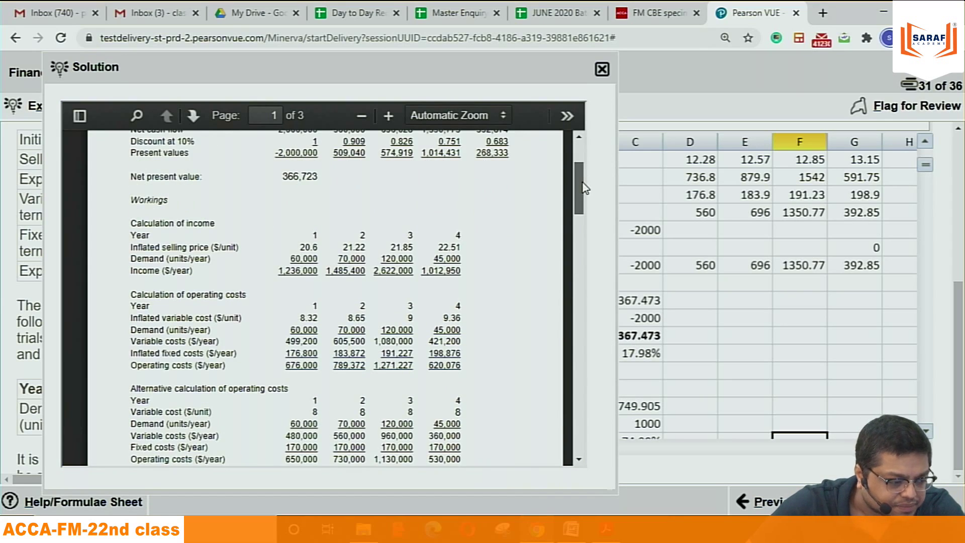
{"action": "scroll", "coordinate": [584, 187], "scroll_direction": "down", "scroll_amount": 7}
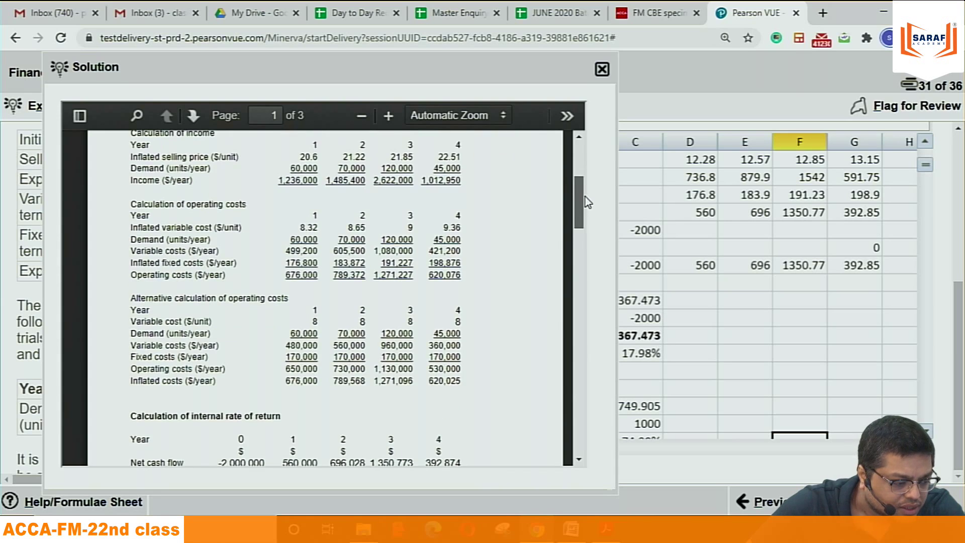
{"action": "scroll", "coordinate": [588, 220], "scroll_direction": "down", "scroll_amount": 2}
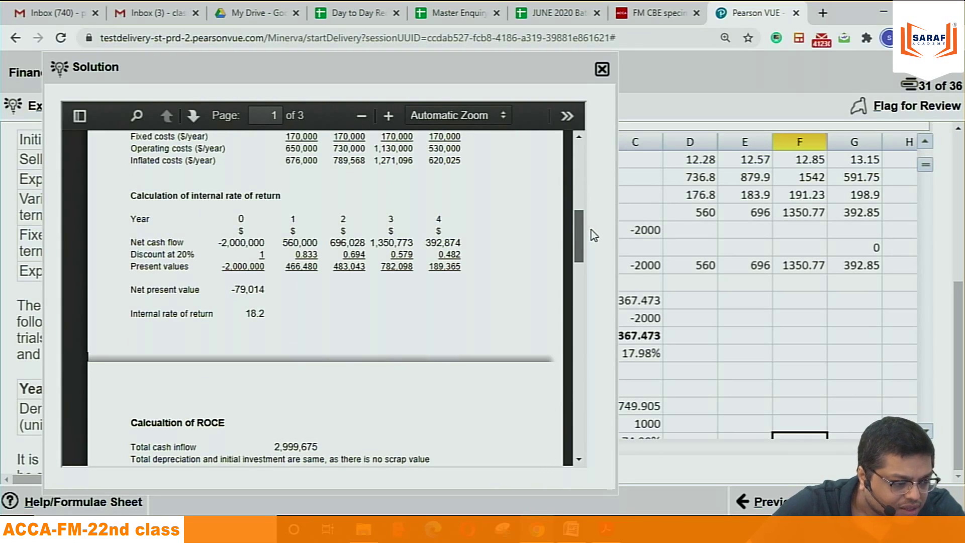
{"action": "scroll", "coordinate": [591, 229], "scroll_direction": "up", "scroll_amount": 1}
{"action": "scroll", "coordinate": [591, 229], "scroll_direction": "down", "scroll_amount": 1}
{"action": "scroll", "coordinate": [591, 233], "scroll_direction": "down", "scroll_amount": 1}
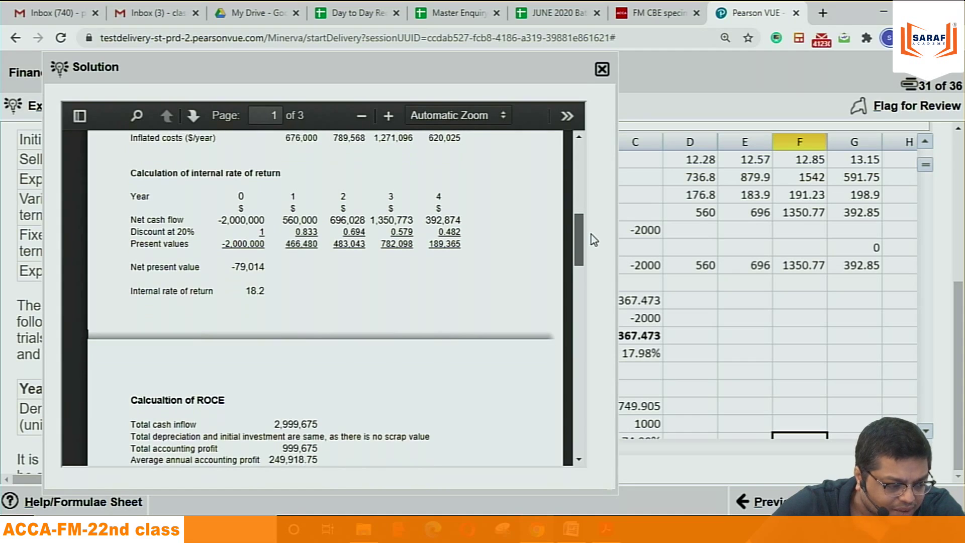
{"action": "scroll", "coordinate": [591, 234], "scroll_direction": "down", "scroll_amount": 5}
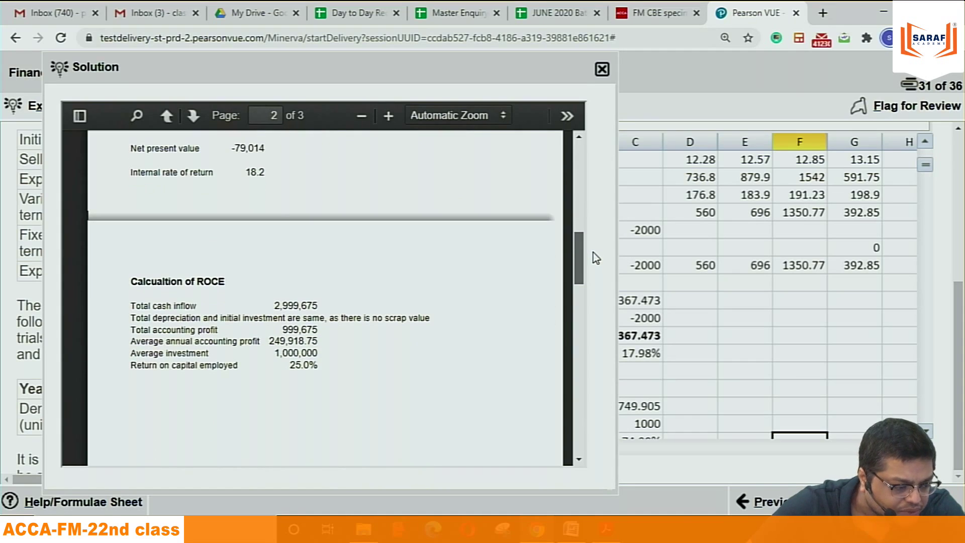
{"action": "scroll", "coordinate": [592, 254], "scroll_direction": "down", "scroll_amount": 1}
{"action": "scroll", "coordinate": [593, 257], "scroll_direction": "down", "scroll_amount": 1}
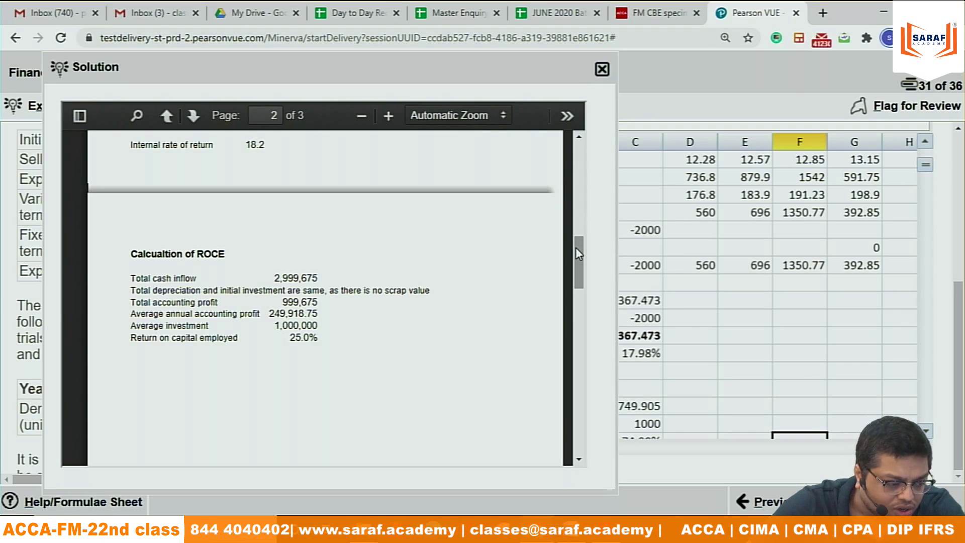
{"action": "mouse_move", "coordinate": [576, 247]}
{"action": "left_mouse_down"}
{"action": "mouse_move", "coordinate": [581, 221]}
{"action": "mouse_move", "coordinate": [584, 251]}
{"action": "left_mouse_up"}
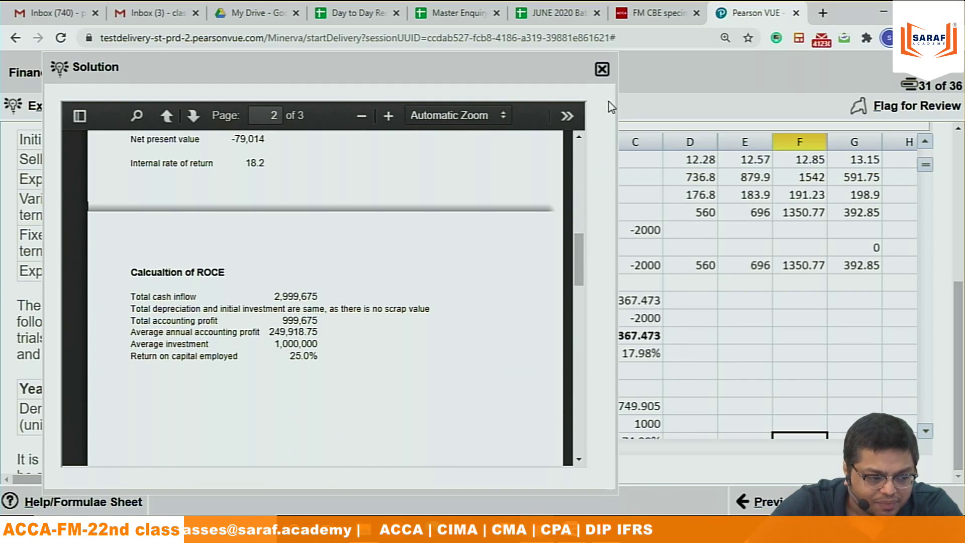
Step: Close the solution and enter the corrected average income of 249.5 in D24
{"action": "left_click", "coordinate": [601, 69]}
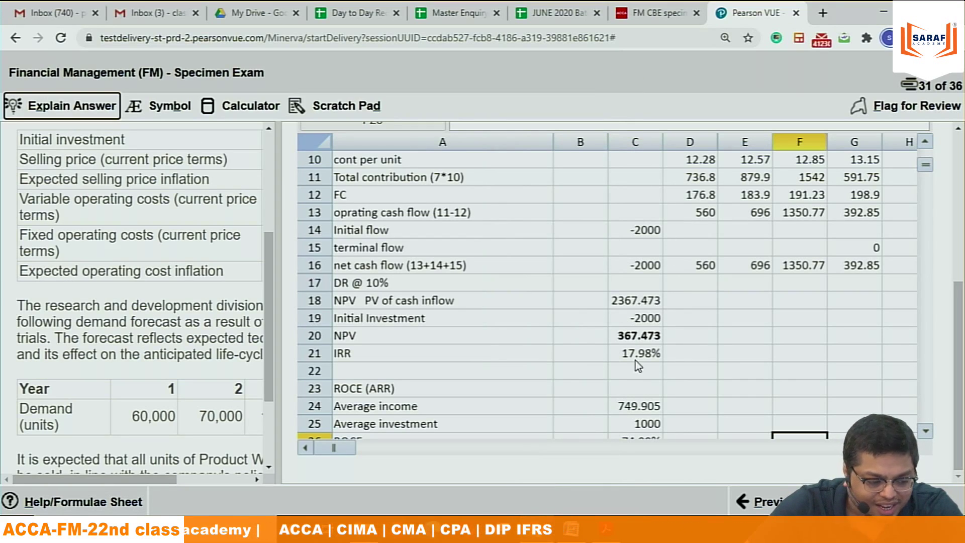
{"action": "left_click", "coordinate": [637, 407]}
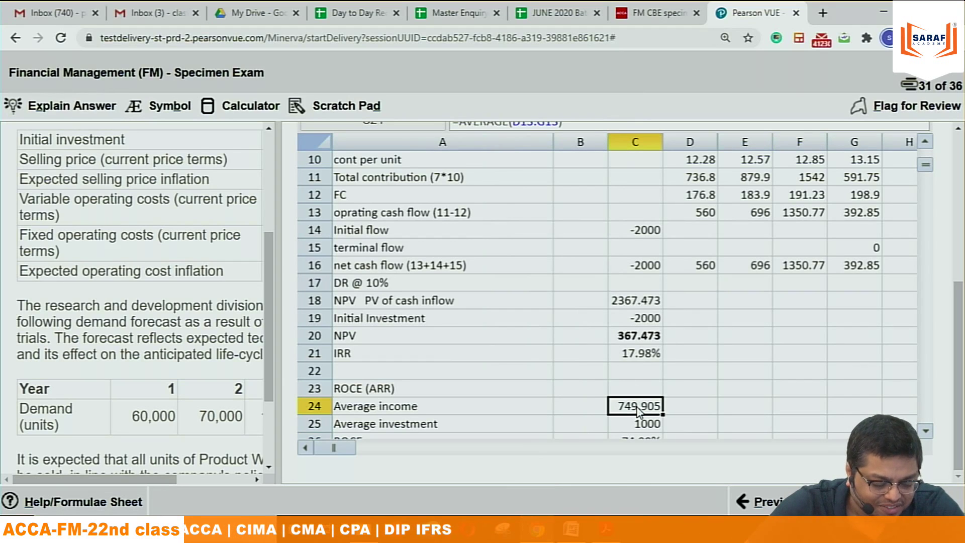
{"action": "key", "text": "Down"}
{"action": "key", "text": "Down"}
{"action": "key", "text": "Down"}
{"action": "key", "text": "Down"}
{"action": "key", "text": "Down"}
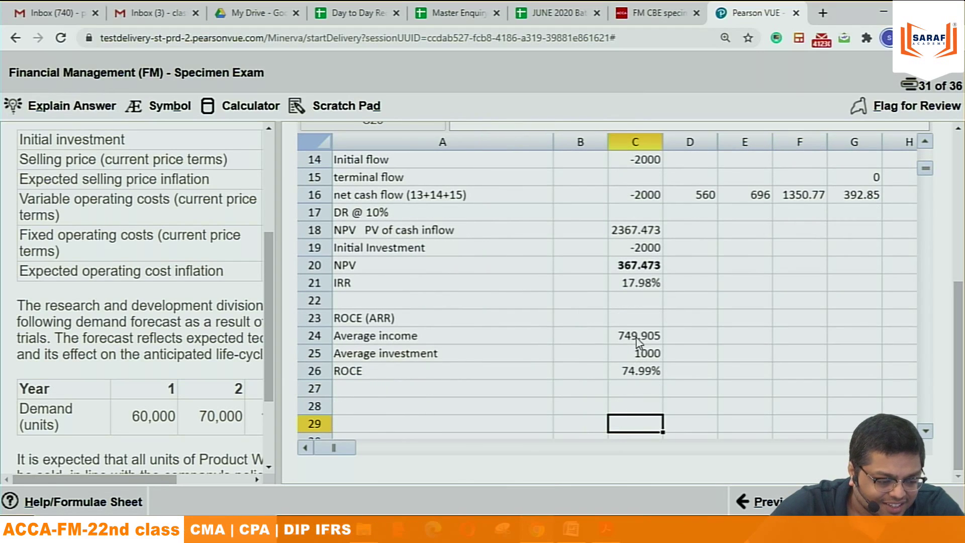
{"action": "left_click", "coordinate": [450, 334]}
{"action": "double_click", "coordinate": [451, 334]}
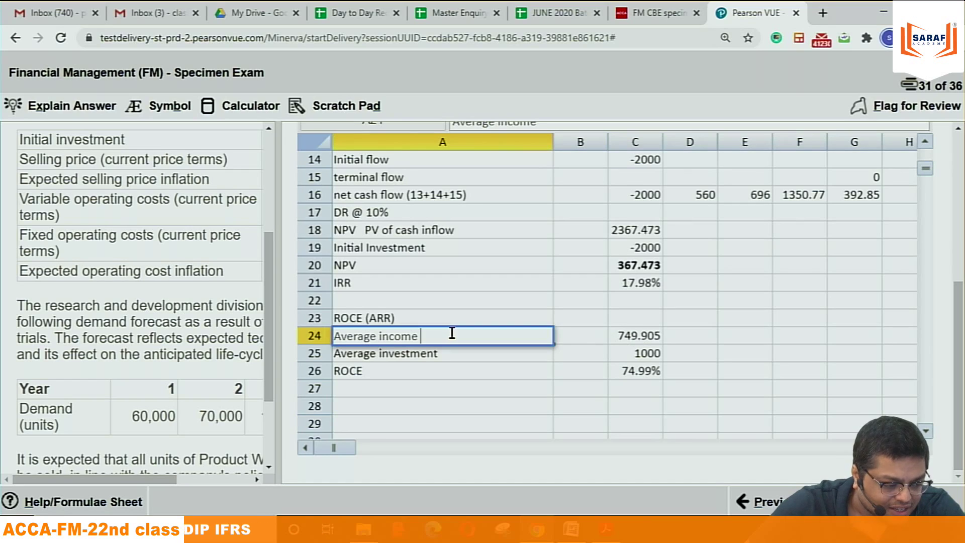
{"action": "type", "text": "("}
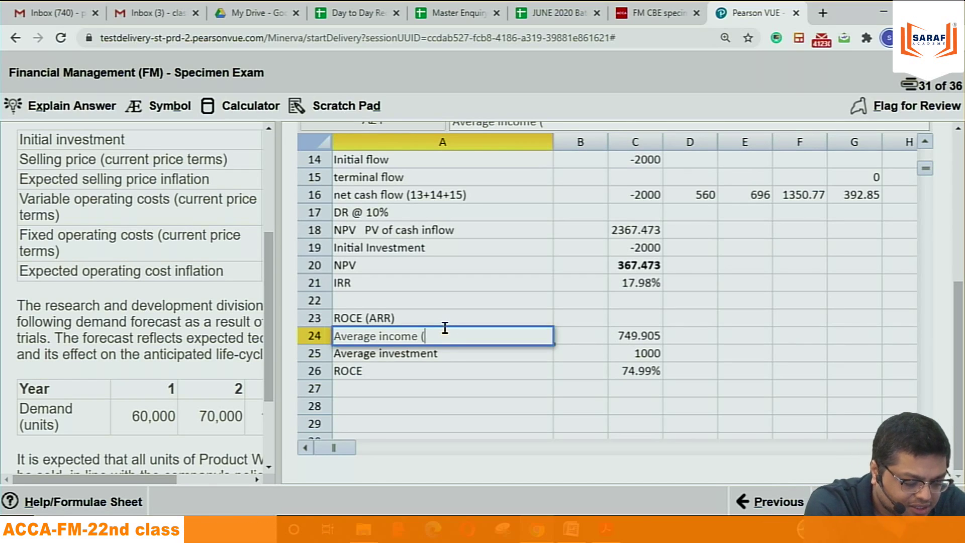
{"action": "type", "text": "749.905"}
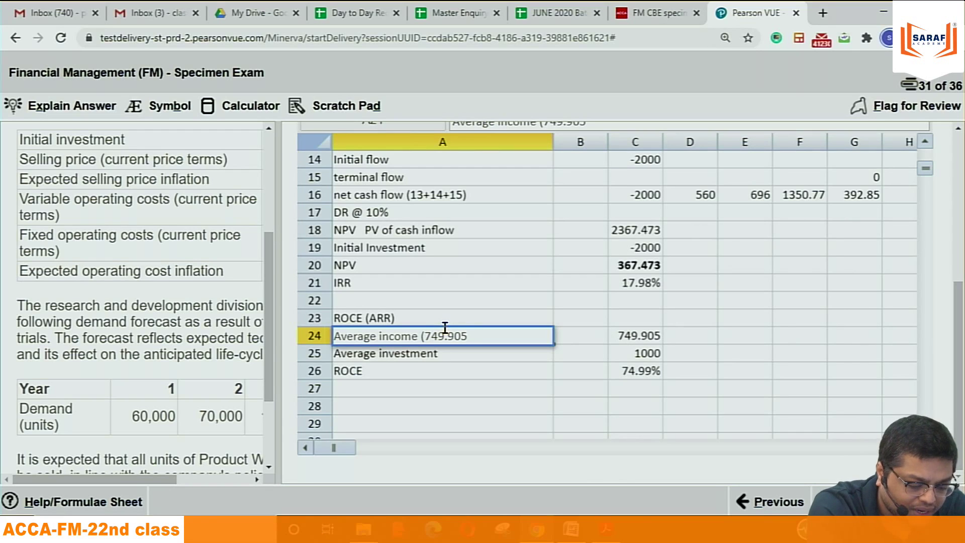
{"action": "type", "text": "-"}
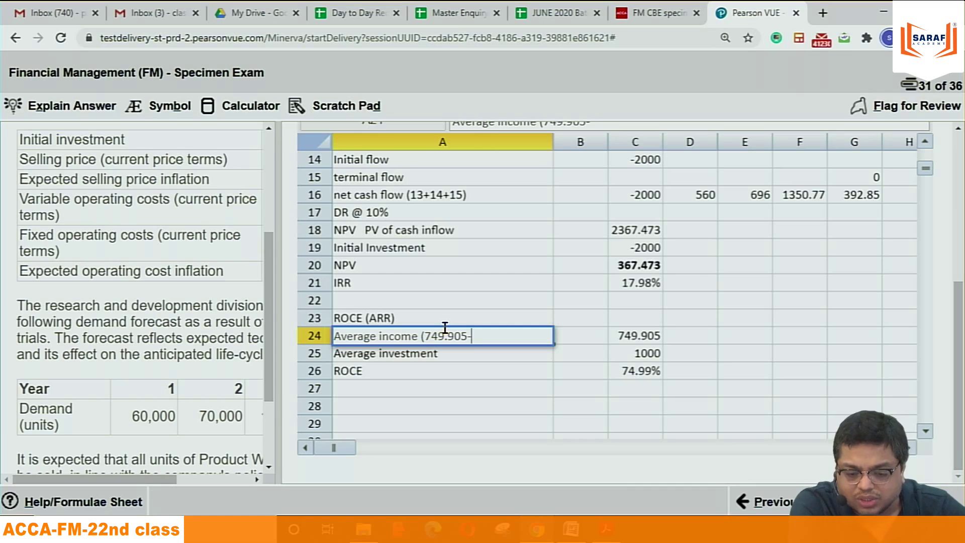
{"action": "type", "text": "500)"}
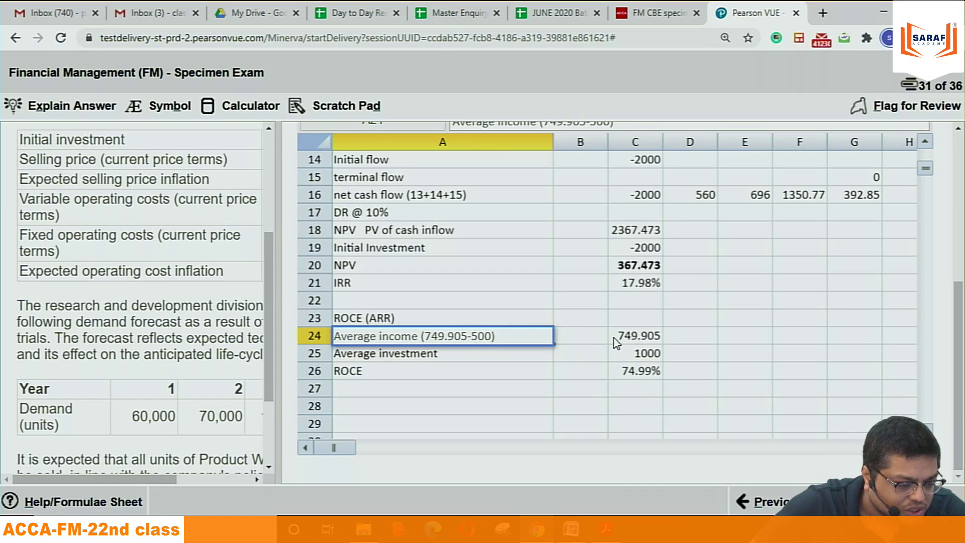
{"action": "double_click", "coordinate": [626, 336]}
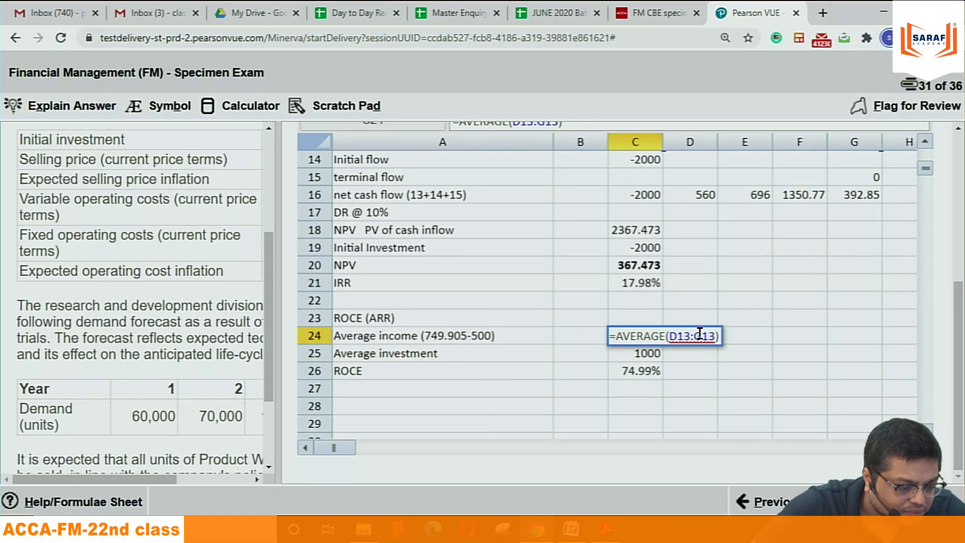
{"action": "left_click", "coordinate": [695, 360]}
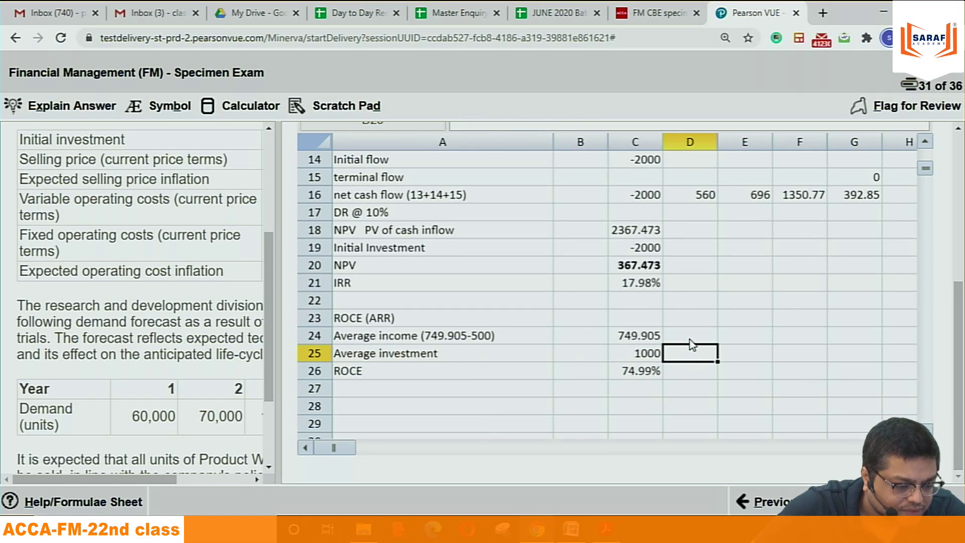
{"action": "left_click", "coordinate": [693, 341]}
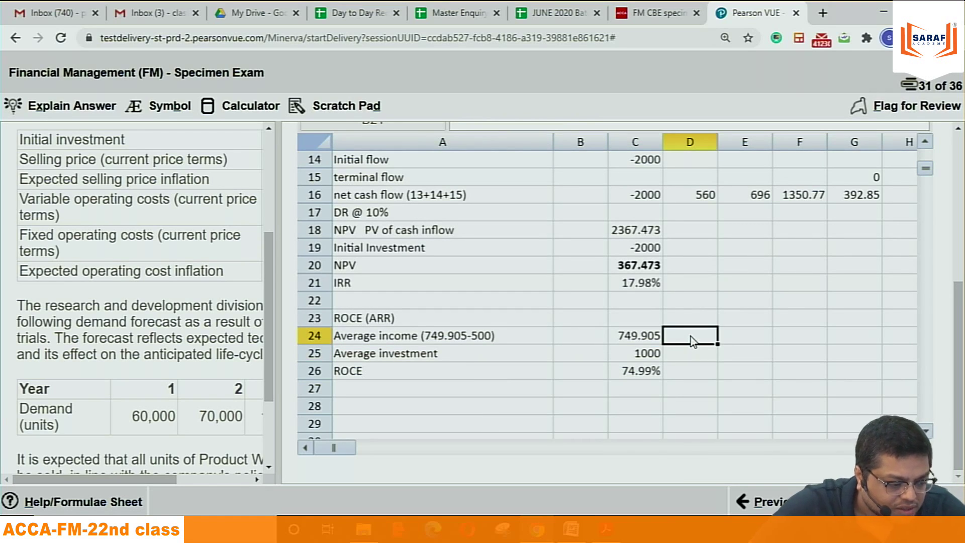
{"action": "type", "text": "24"}
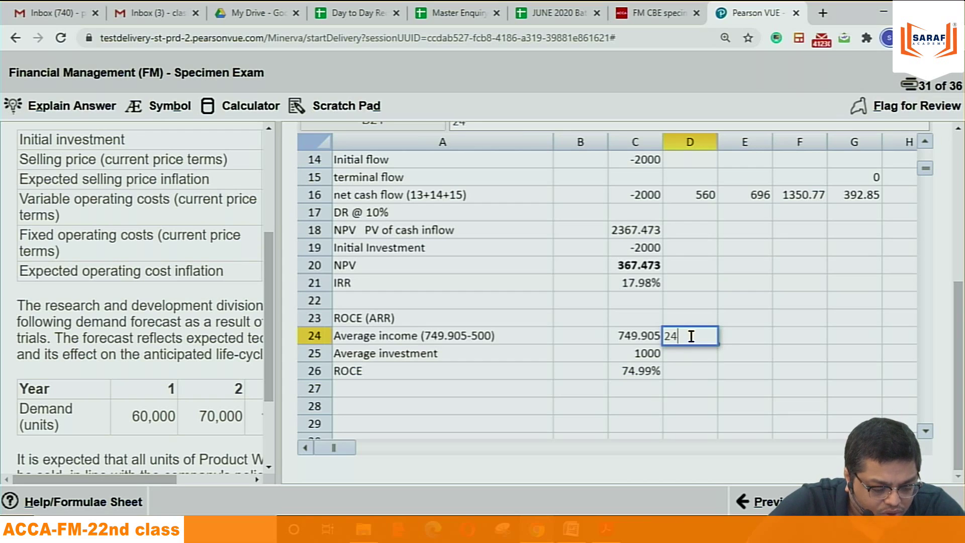
{"action": "type", "text": "9.500"}
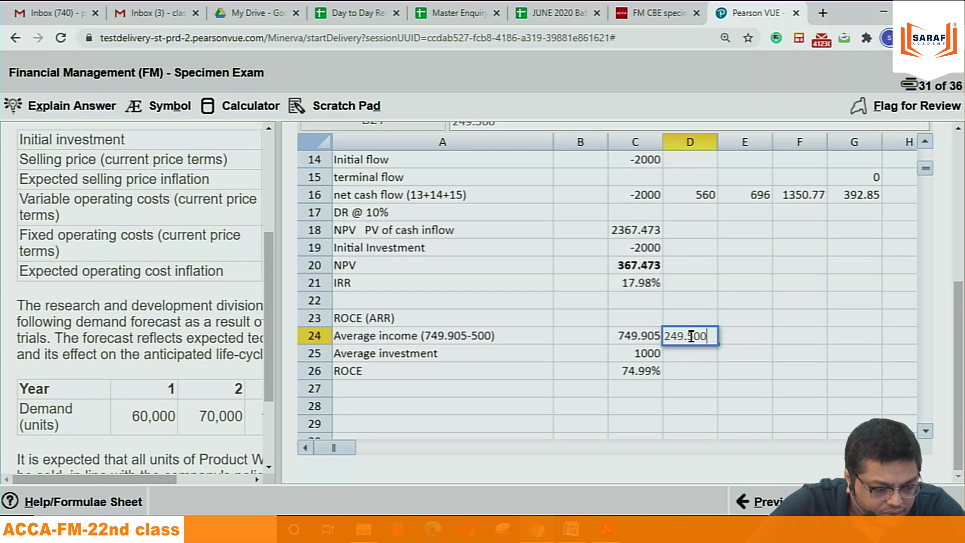
{"action": "key", "text": "Return"}
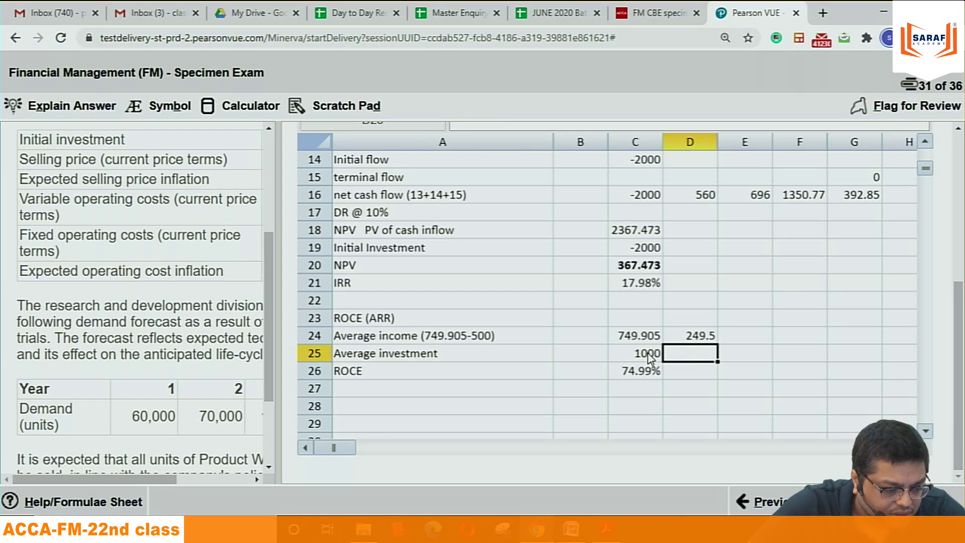
Step: Put 1000 in D25 and 25% in D26, and clear the old C25 and C26 values
{"action": "left_click", "coordinate": [647, 353]}
{"action": "left_click", "coordinate": [702, 356]}
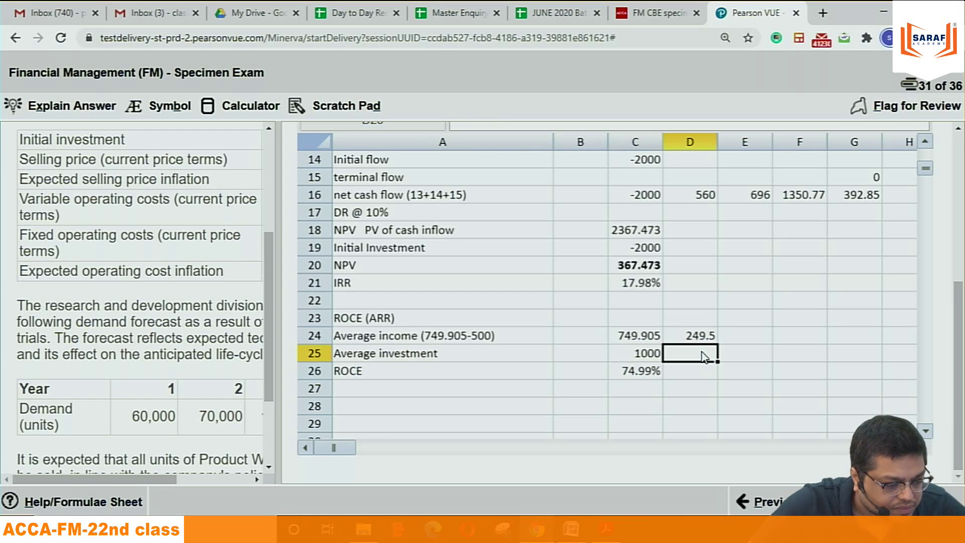
{"action": "type", "text": "1000"}
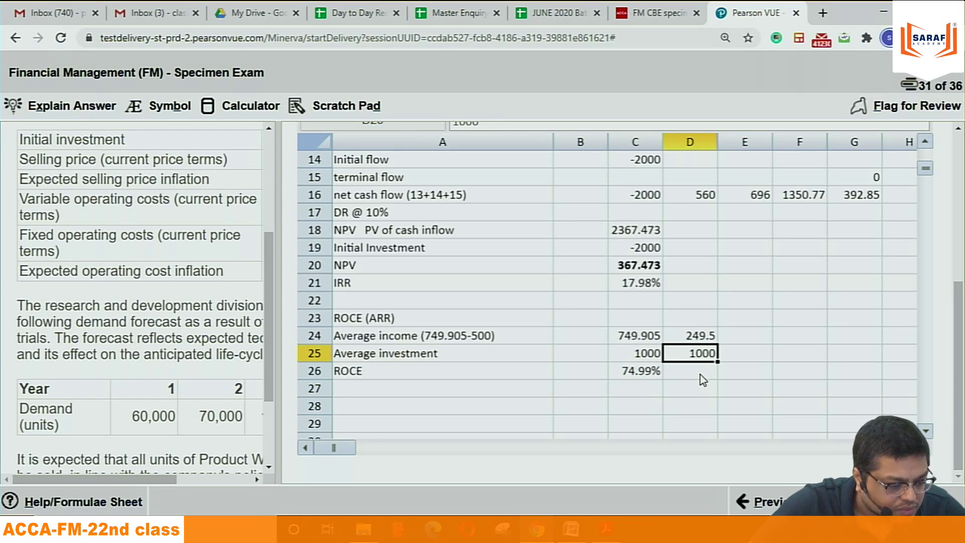
{"action": "left_click", "coordinate": [701, 374]}
{"action": "type", "text": "25"}
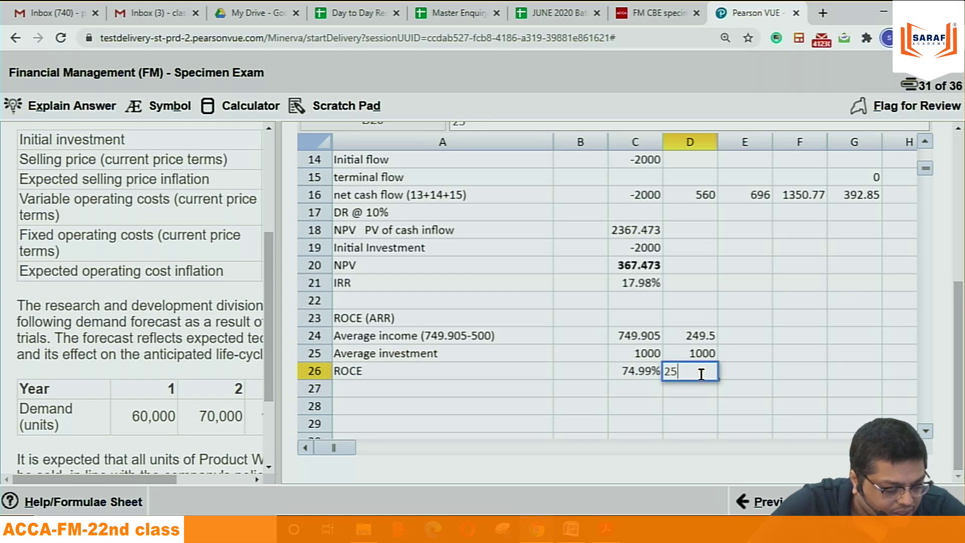
{"action": "type", "text": "%"}
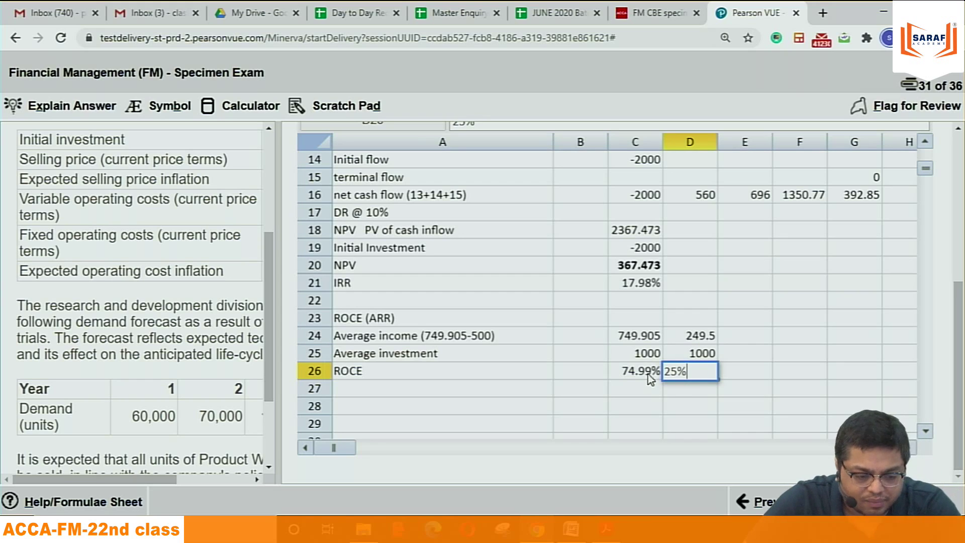
{"action": "left_click", "coordinate": [649, 356]}
{"action": "key", "text": "BackSpace"}
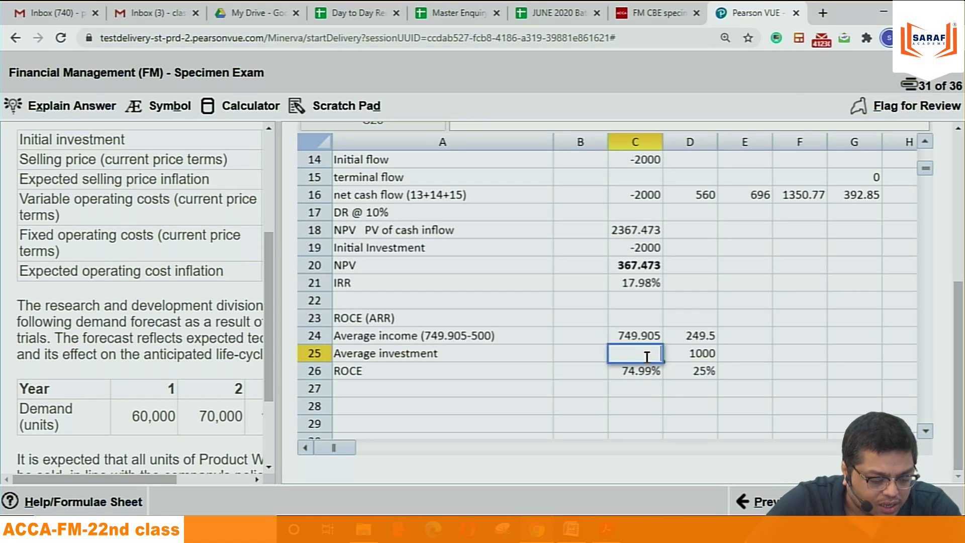
{"action": "left_click", "coordinate": [643, 374]}
{"action": "key", "text": "BackSpace"}
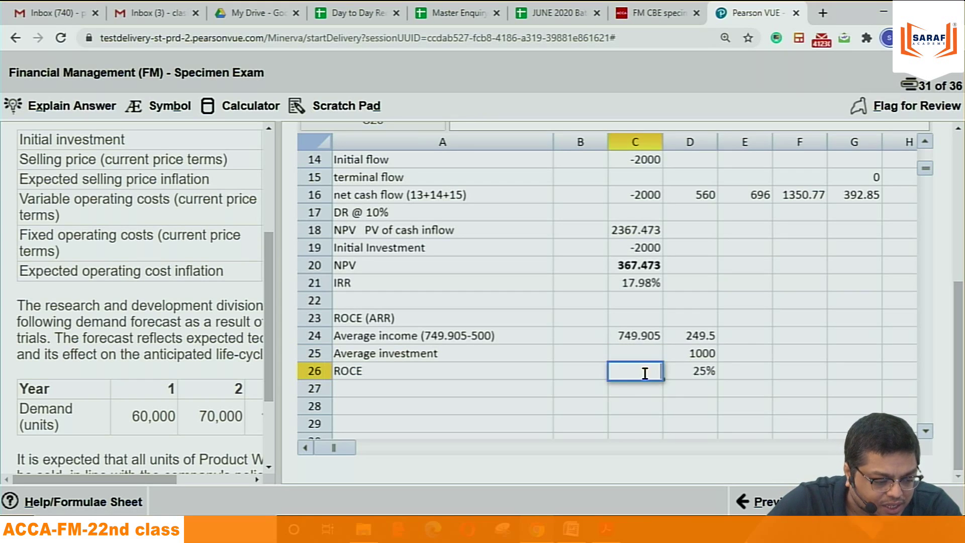
{"action": "left_click", "coordinate": [695, 391]}
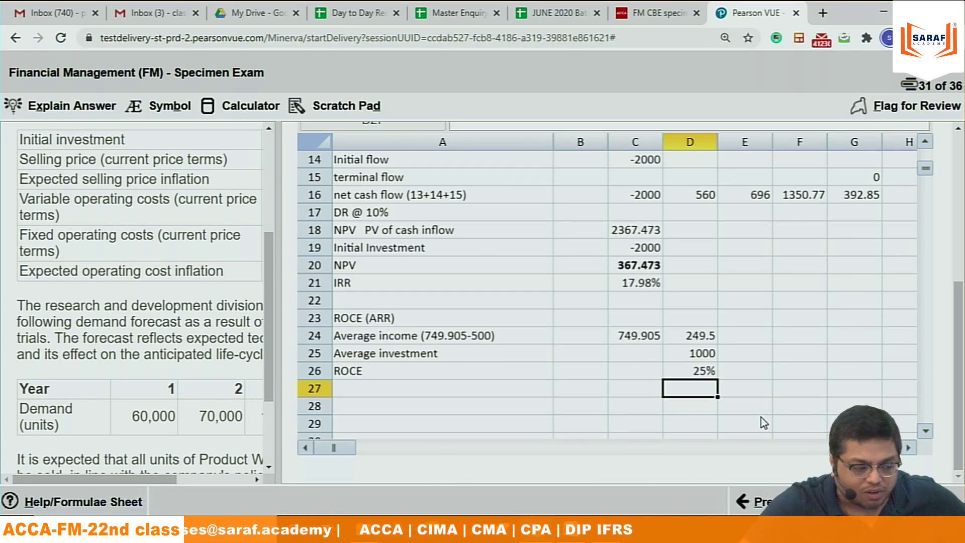
Step: Reopen the solution, widen it to read the 11-mark marking scheme, then close it
{"action": "left_click", "coordinate": [100, 108]}
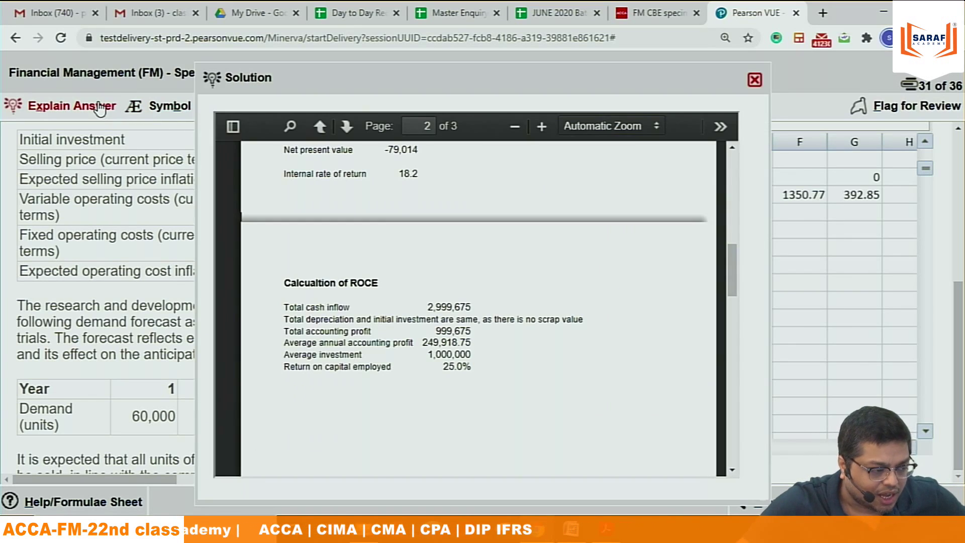
{"action": "left_click_drag", "start_coordinate": [732, 278], "coordinate": [745, 383]}
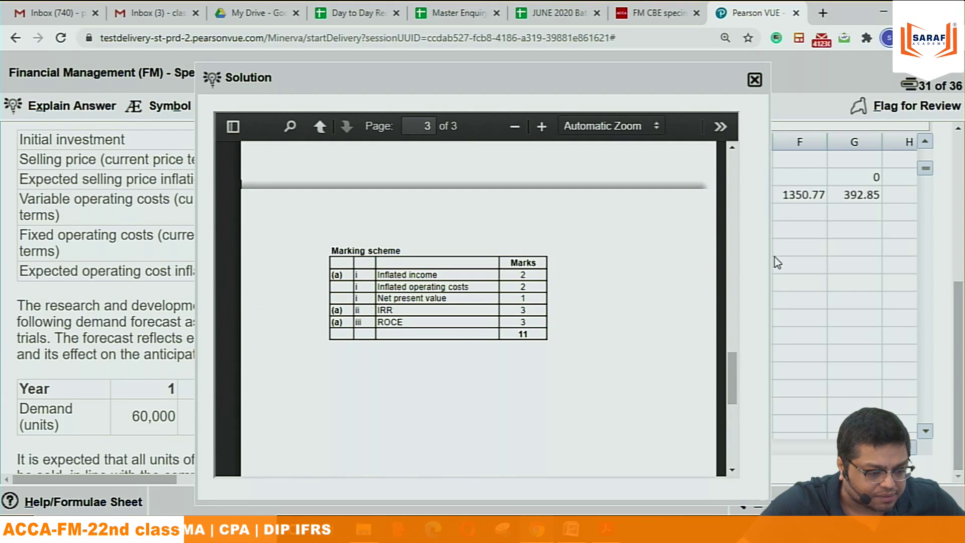
{"action": "left_click_drag", "start_coordinate": [768, 253], "coordinate": [917, 254]}
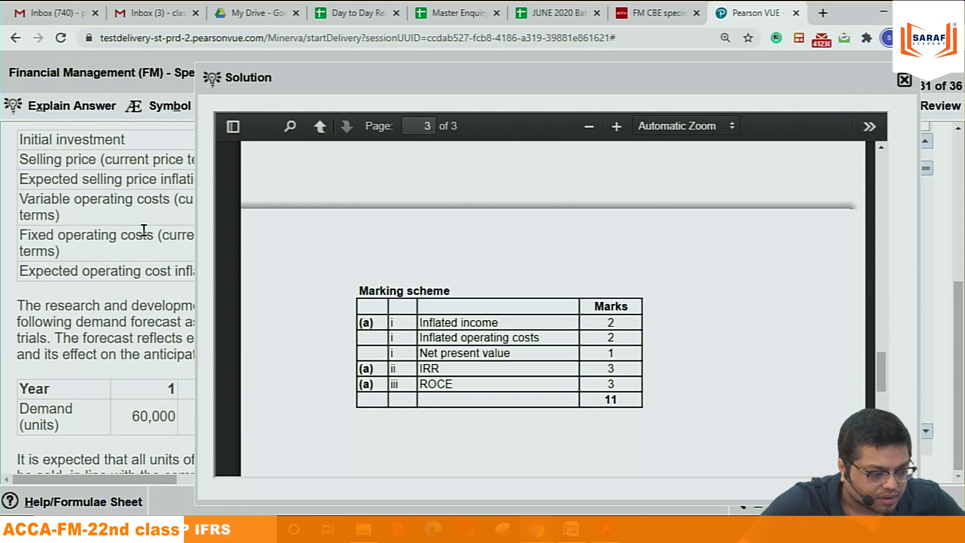
{"action": "left_click_drag", "start_coordinate": [196, 209], "coordinate": [87, 208]}
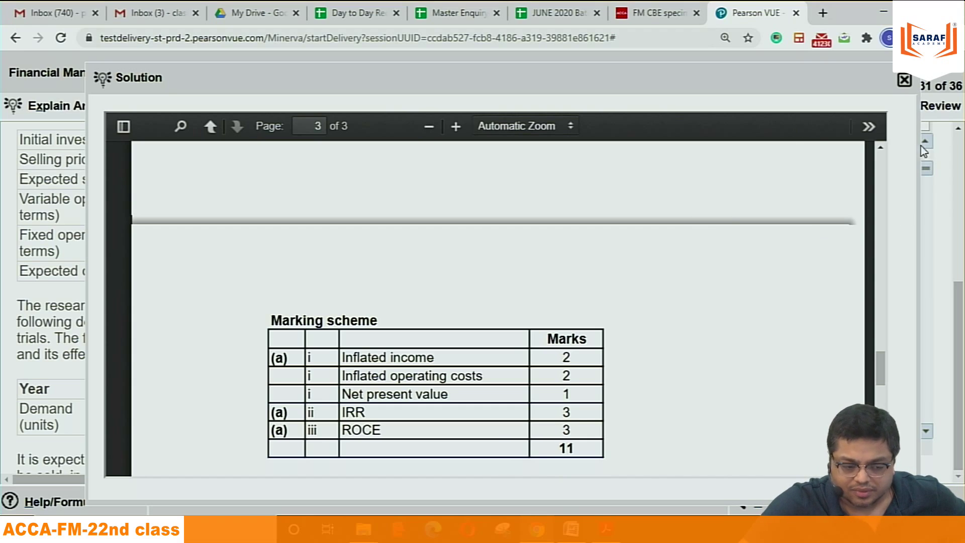
{"action": "left_click", "coordinate": [904, 80]}
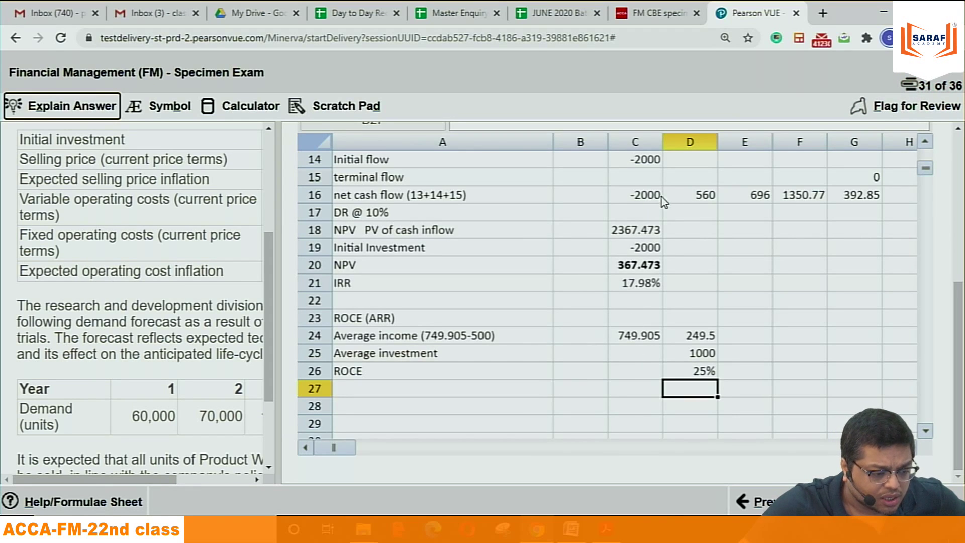
Step: Label A28 'SUM' and total the net cash flows with =SUM(D16:G16) in D28, giving 2999.62
{"action": "left_click", "coordinate": [695, 197]}
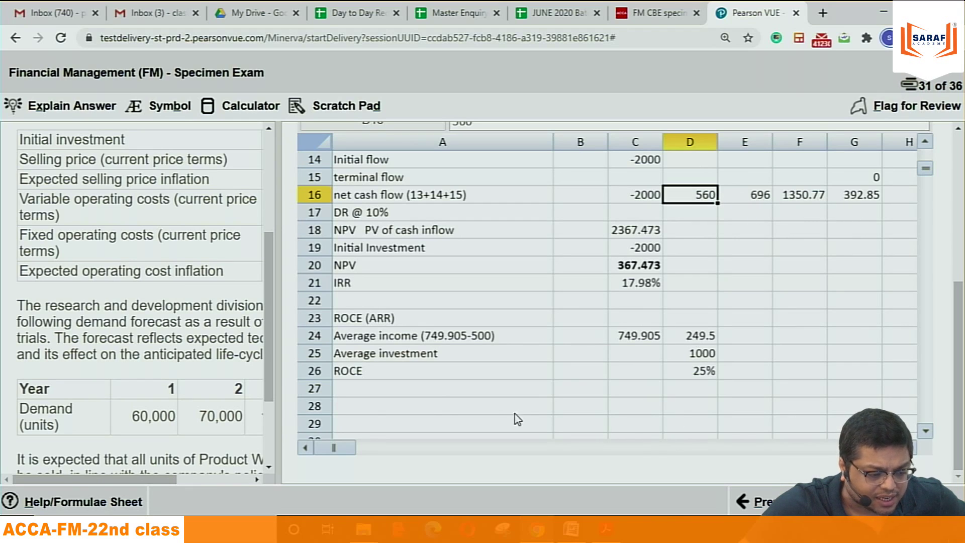
{"action": "left_click", "coordinate": [391, 413]}
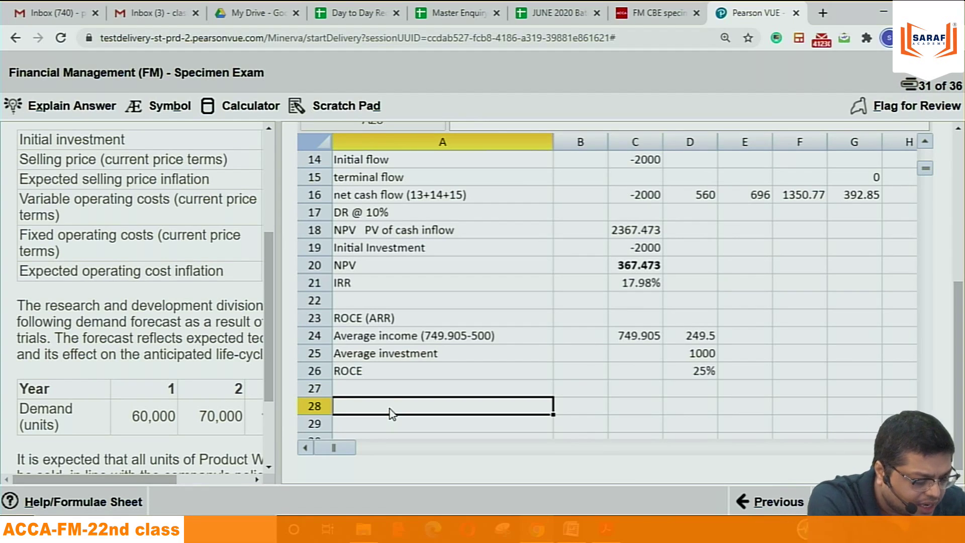
{"action": "double_click", "coordinate": [390, 409]}
{"action": "type", "text": "SUM"}
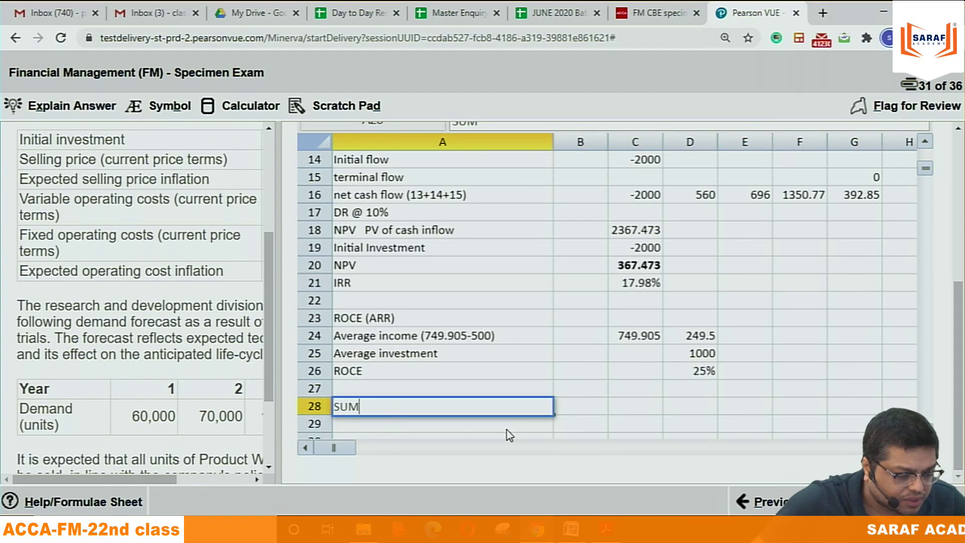
{"action": "left_click", "coordinate": [674, 408]}
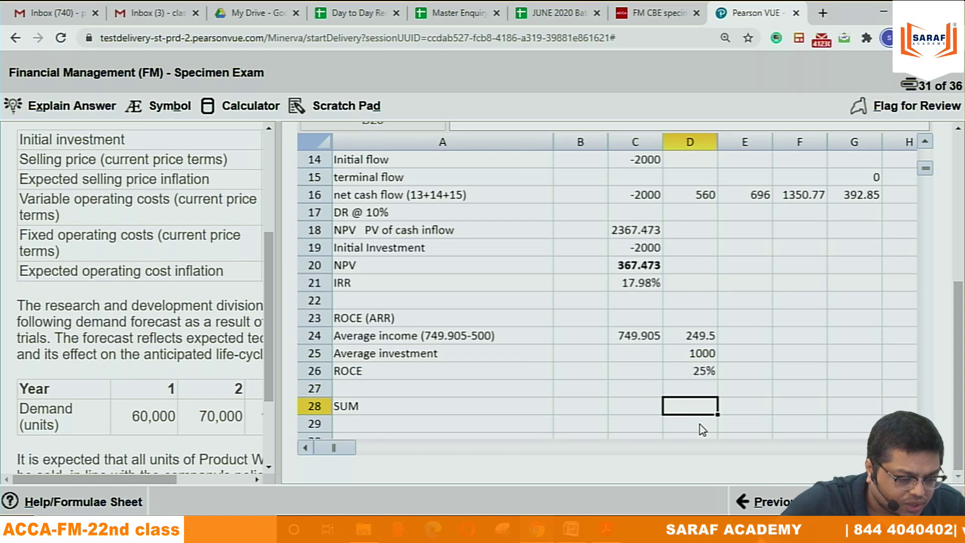
{"action": "type", "text": "="}
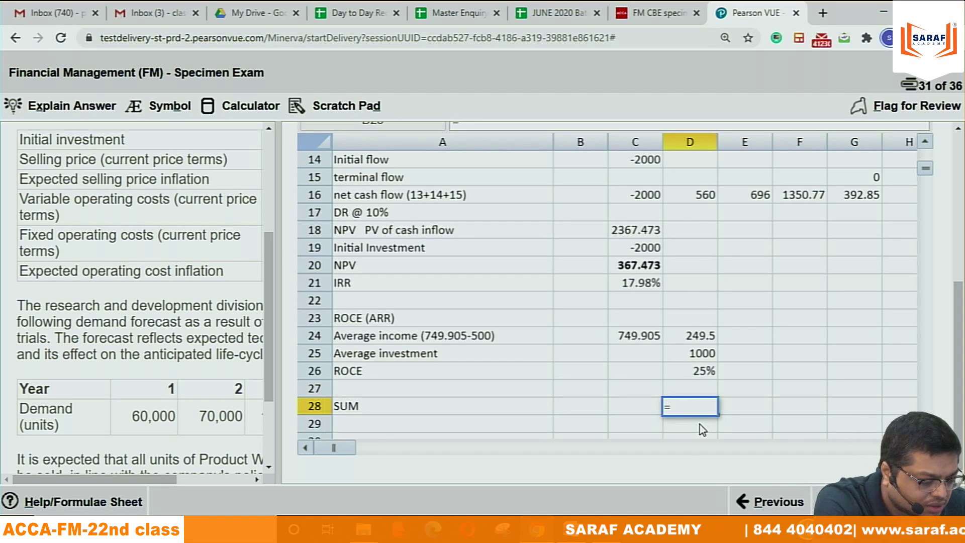
{"action": "type", "text": "SUM"}
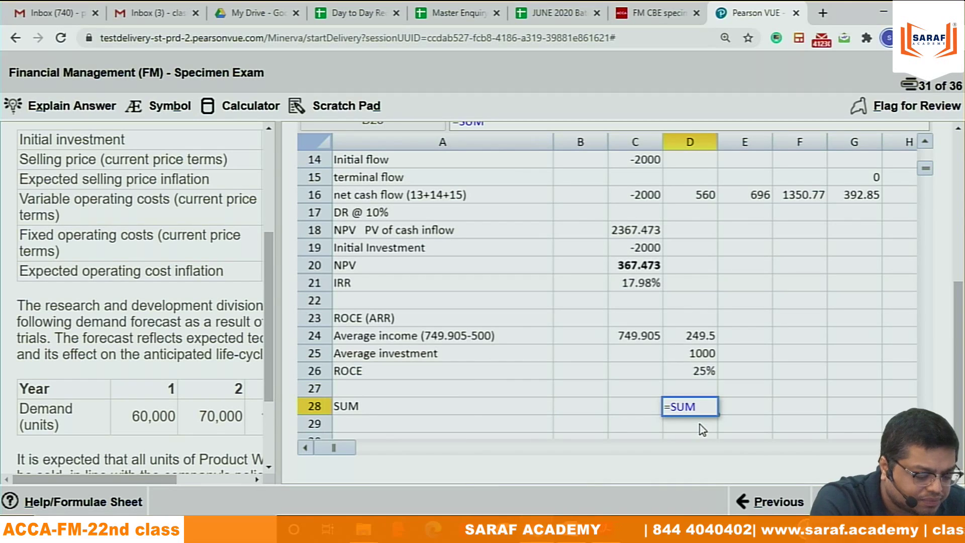
{"action": "type", "text": "("}
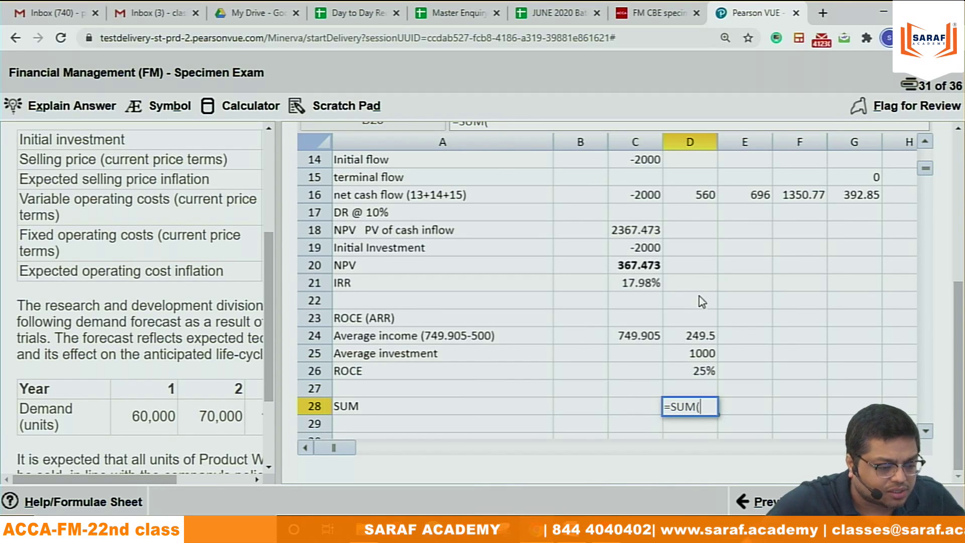
{"action": "left_click", "coordinate": [684, 195]}
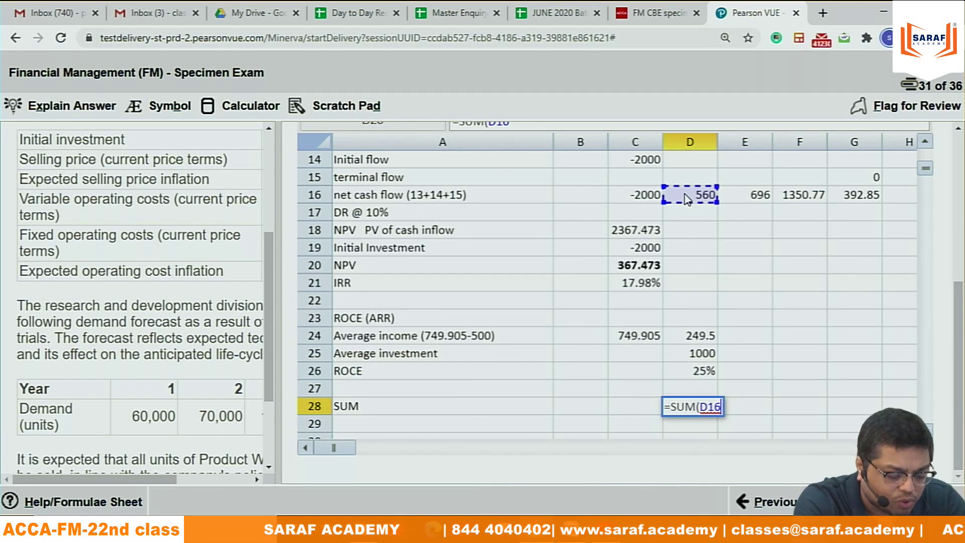
{"action": "key", "text": "shift+Right"}
{"action": "key", "text": "shift+Right"}
{"action": "key", "text": "shift+Right"}
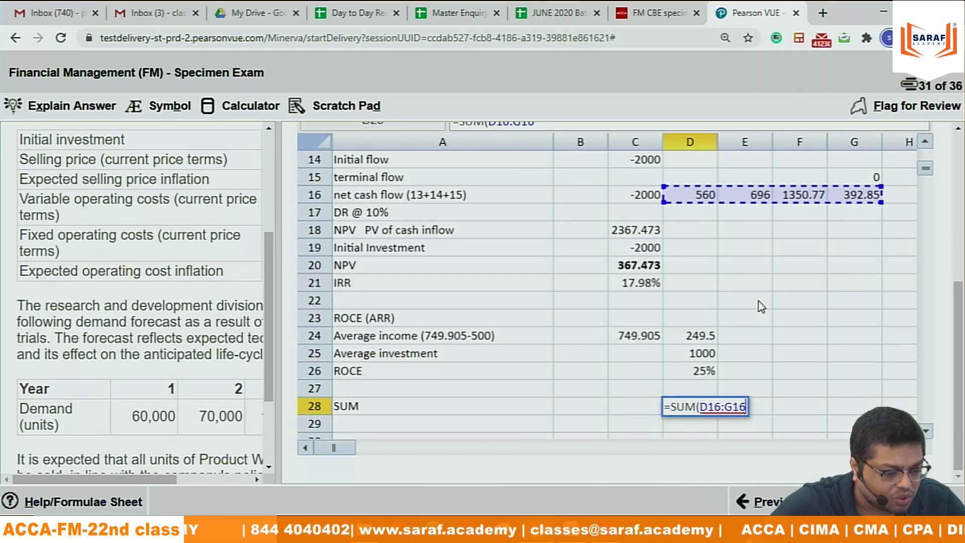
{"action": "type", "text": ")"}
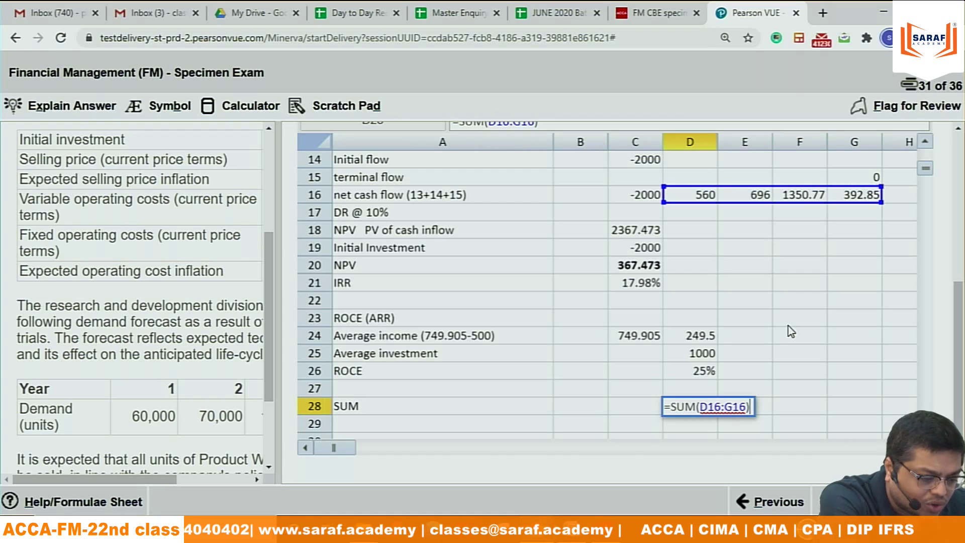
{"action": "key", "text": "Return"}
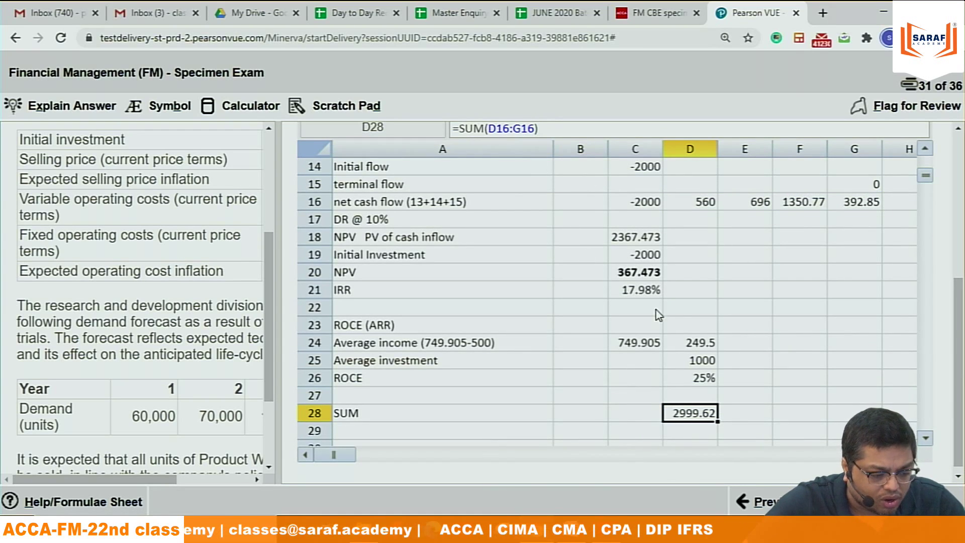
{"action": "left_click", "coordinate": [752, 417]}
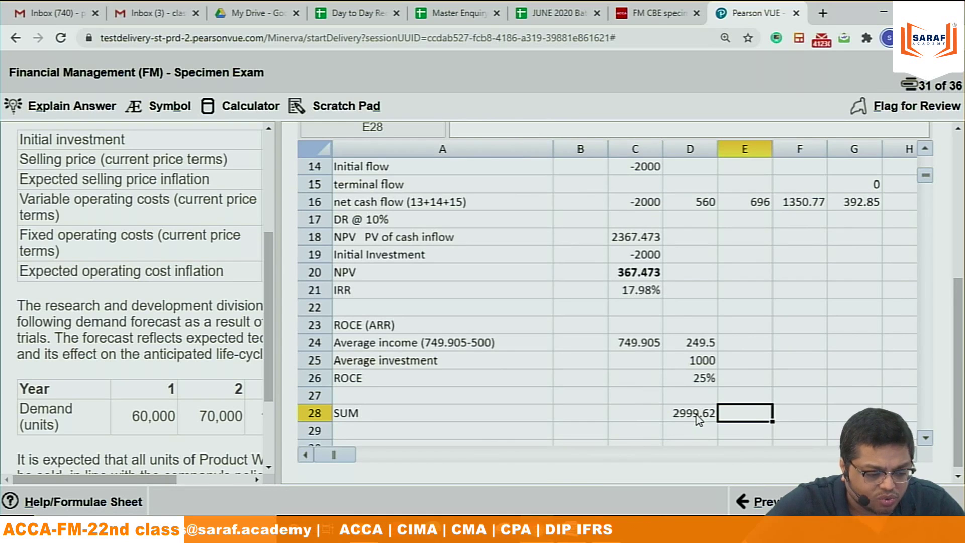
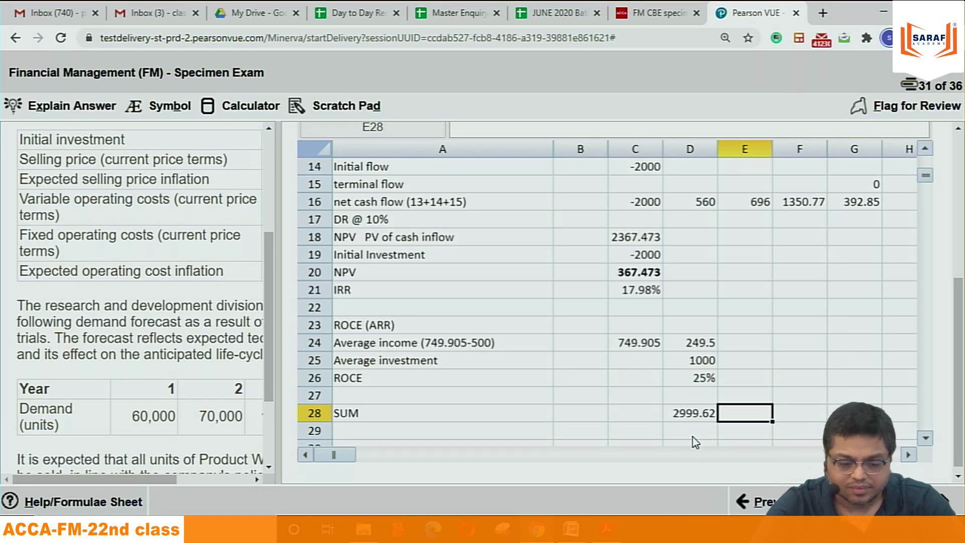
Step: Add the note '15 to the power 50' in D29 and the label POWER in A30
{"action": "left_click", "coordinate": [684, 435]}
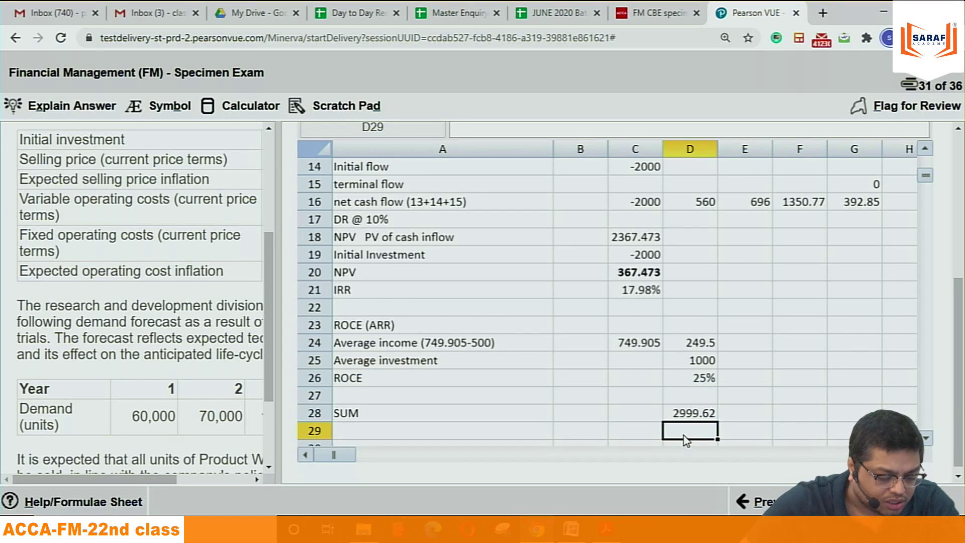
{"action": "key", "text": "Down"}
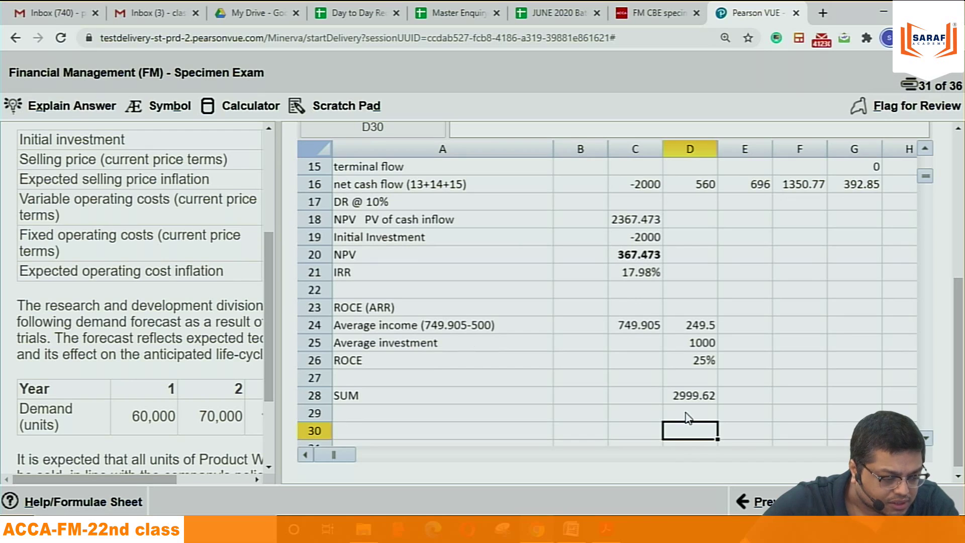
{"action": "left_click", "coordinate": [688, 417]}
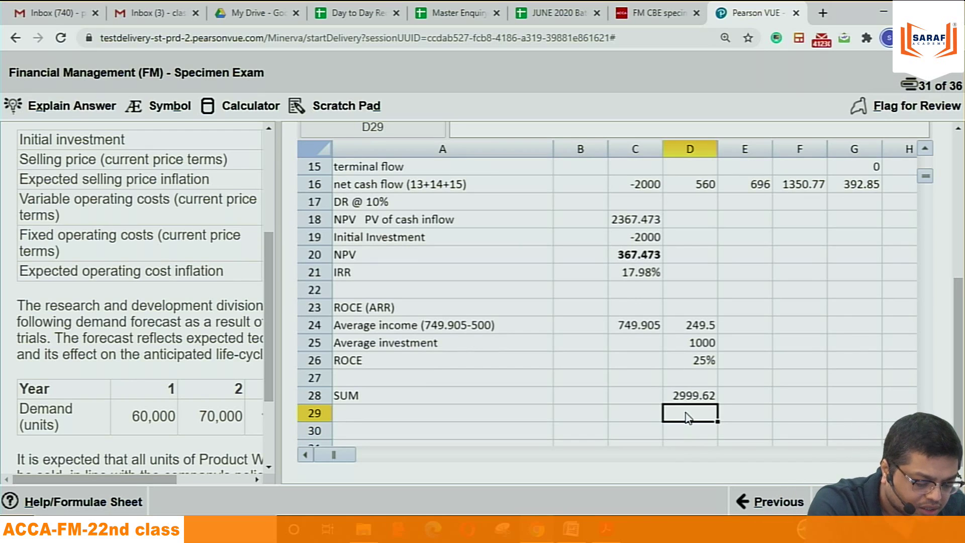
{"action": "type", "text": "15 t"}
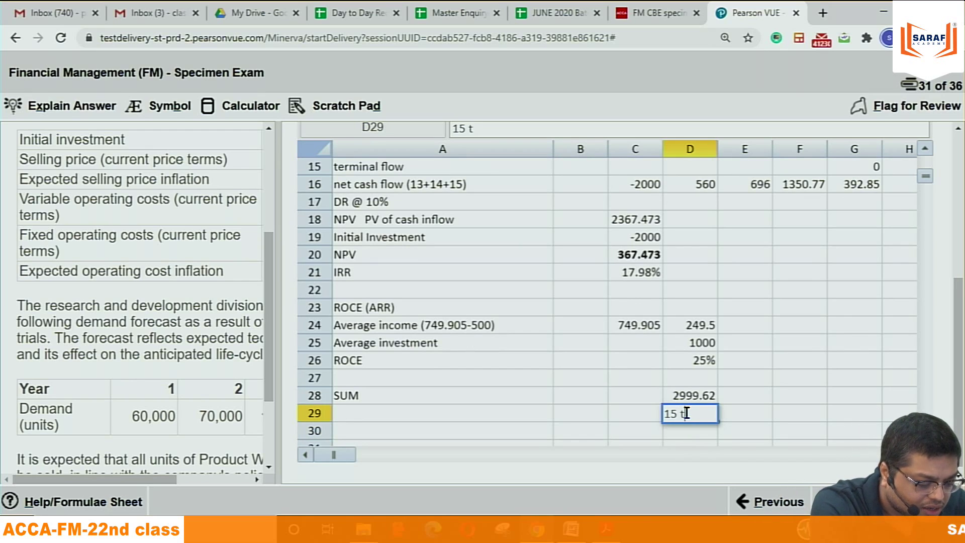
{"action": "type", "text": "o the pow"}
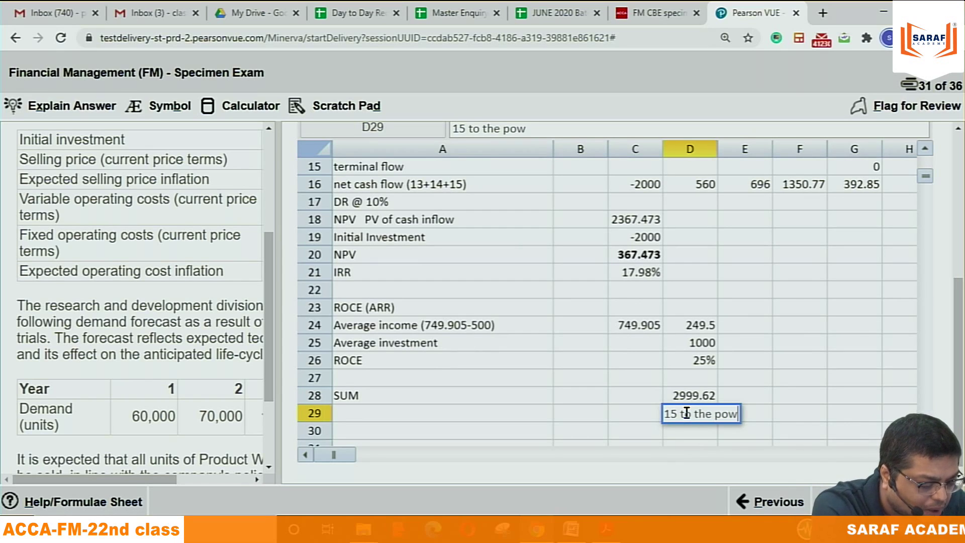
{"action": "type", "text": "er 50"}
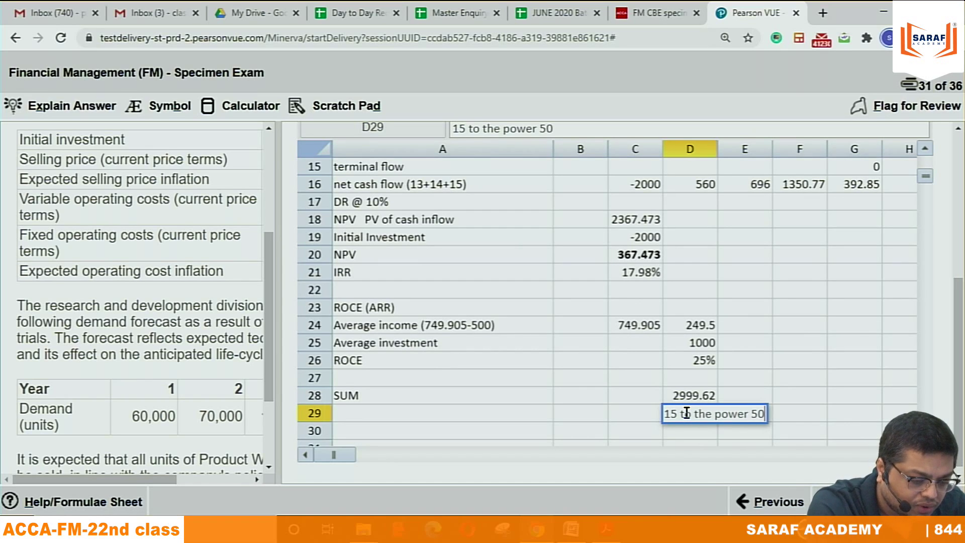
{"action": "left_click", "coordinate": [393, 430]}
{"action": "type", "text": "POWER"}
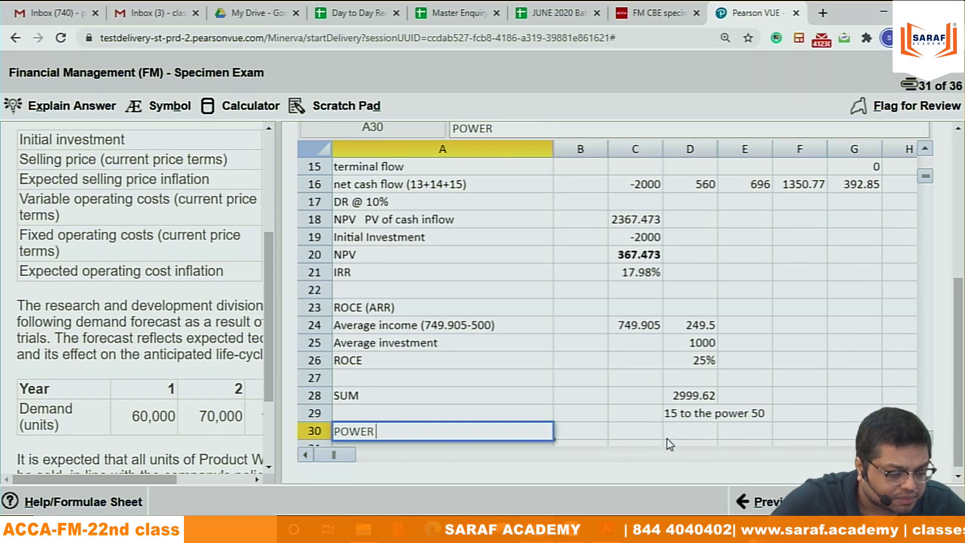
Step: Enter =POWER(15,50) in D30, showing 6.38E+58, and reopen it to view the formula
{"action": "left_click", "coordinate": [679, 430]}
{"action": "type", "text": "="}
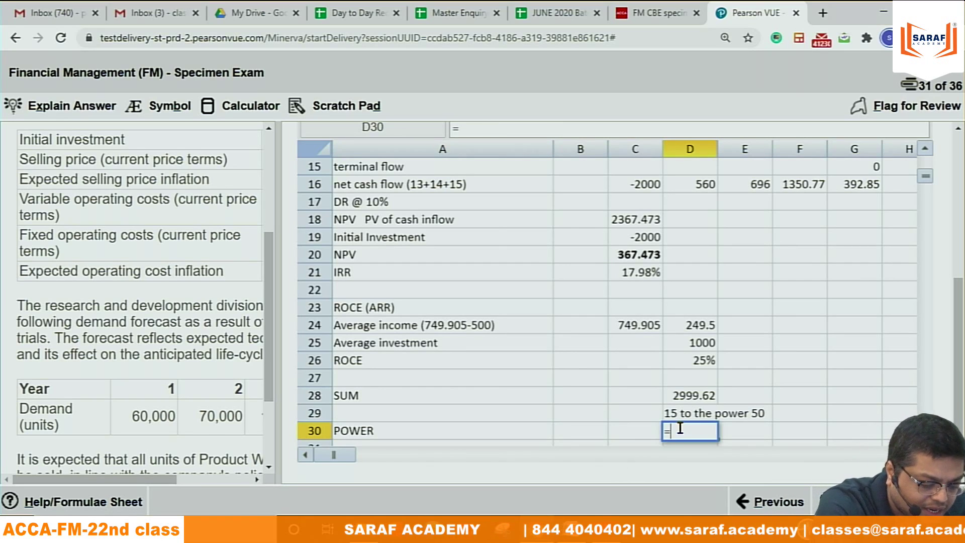
{"action": "type", "text": "POW"}
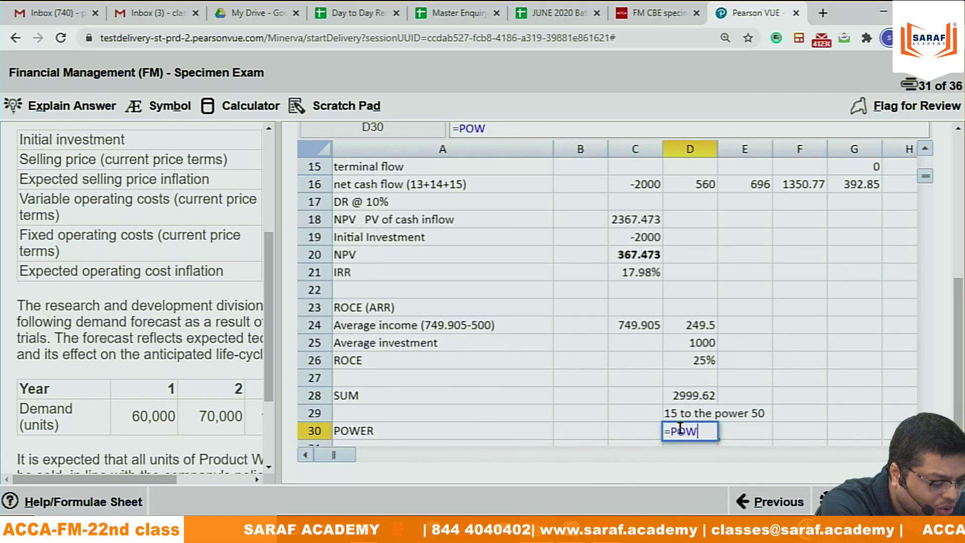
{"action": "type", "text": "ER(15"}
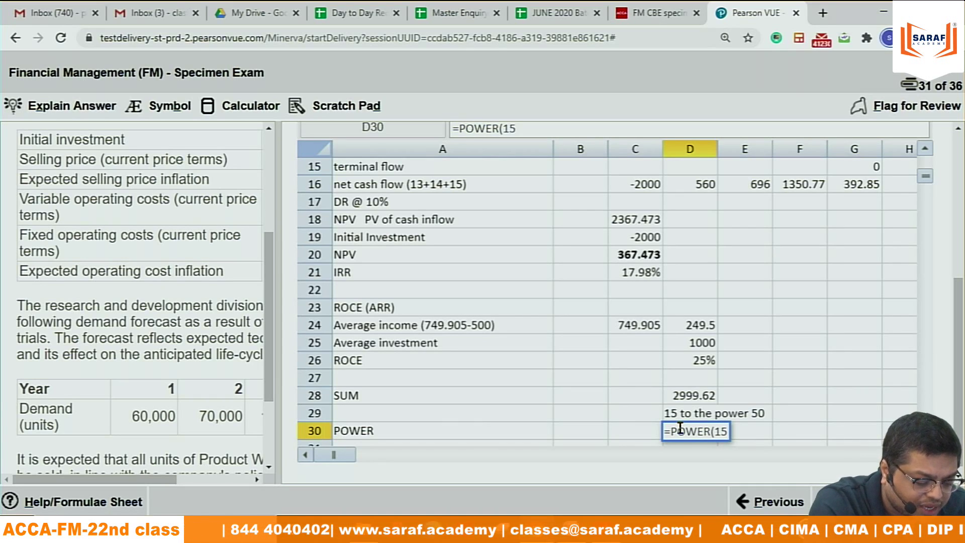
{"action": "type", "text": ",50)"}
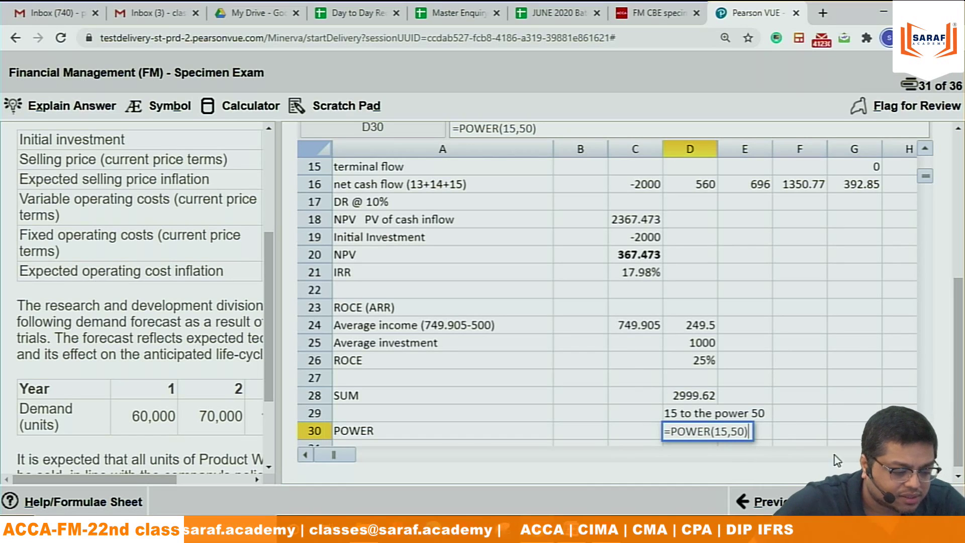
{"action": "left_click", "coordinate": [807, 430]}
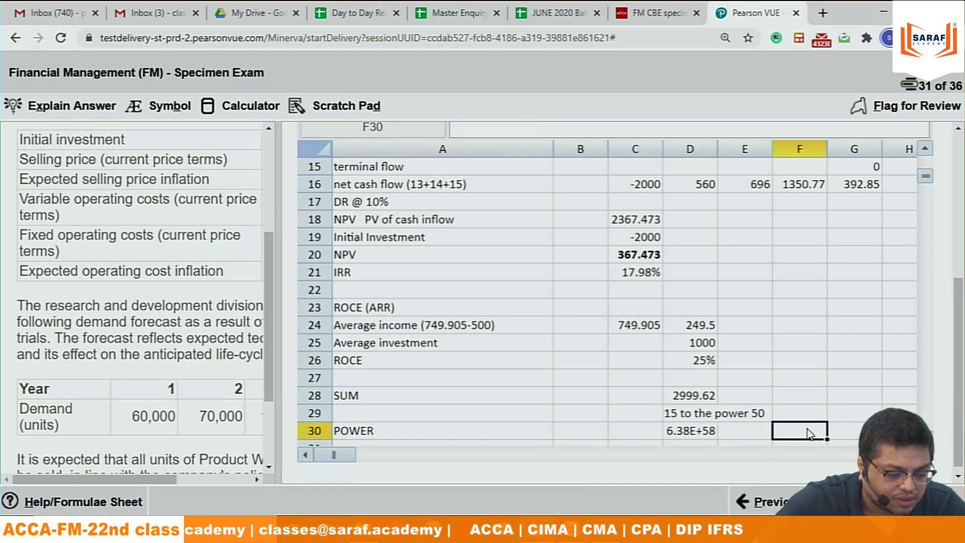
{"action": "double_click", "coordinate": [695, 433]}
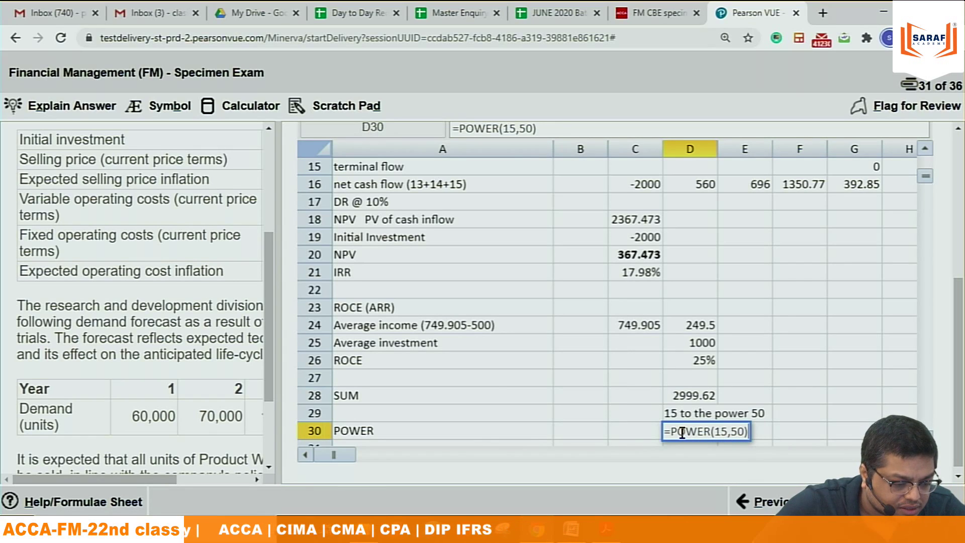
Step: Rewrite =POWER(15,50) in D30 and widen column D to show the fuller 6.37622E+58 result
{"action": "left_click", "coordinate": [623, 436]}
{"action": "left_click", "coordinate": [692, 433]}
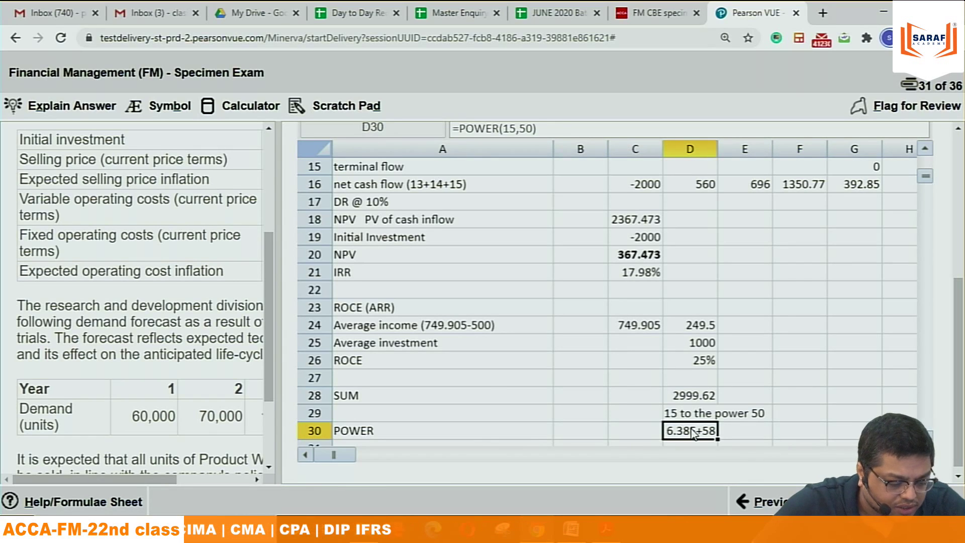
{"action": "key", "text": "BackSpace"}
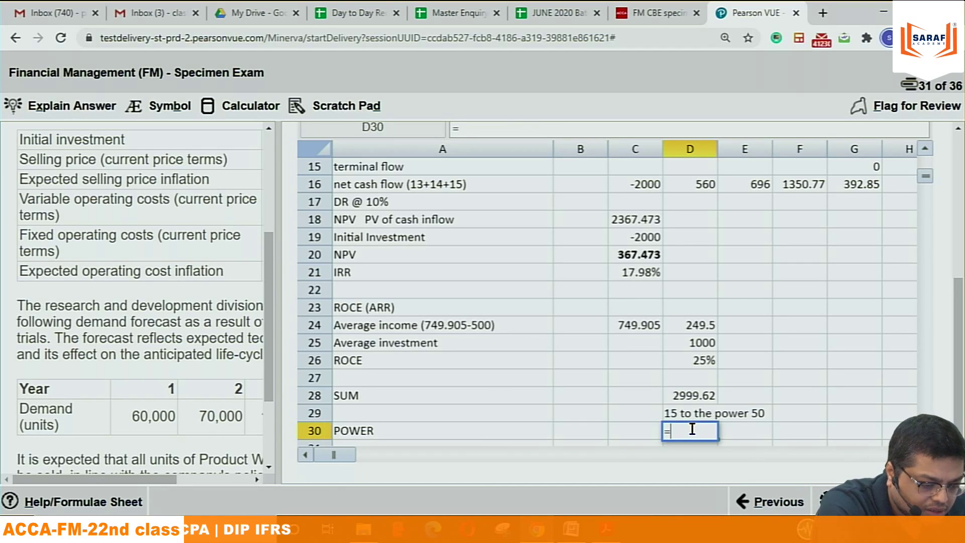
{"action": "type", "text": "=POWER(1"}
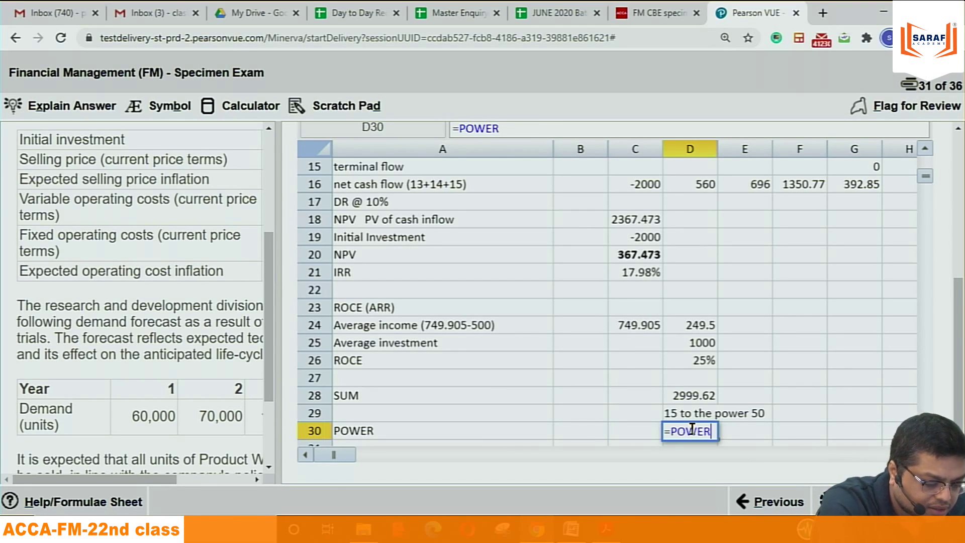
{"action": "type", "text": "5"}
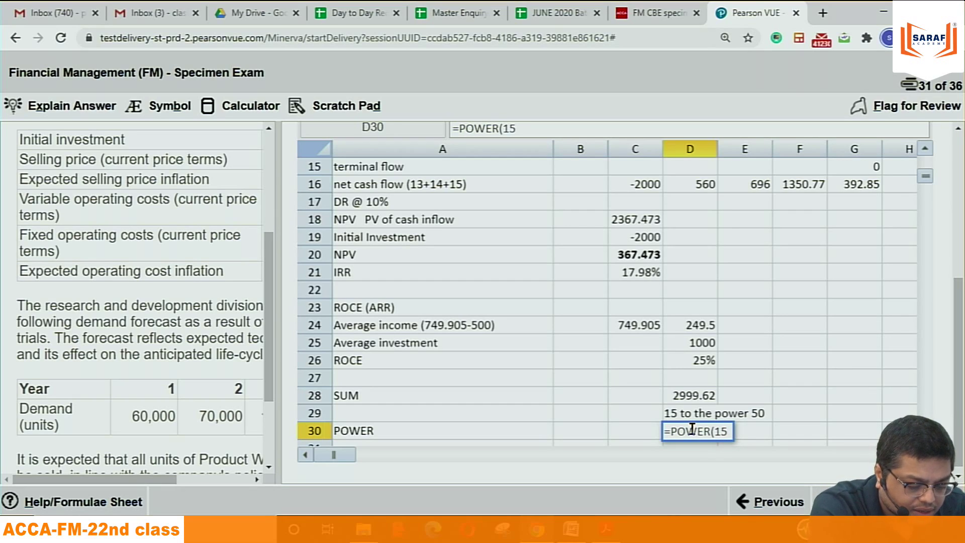
{"action": "type", "text": ",5"}
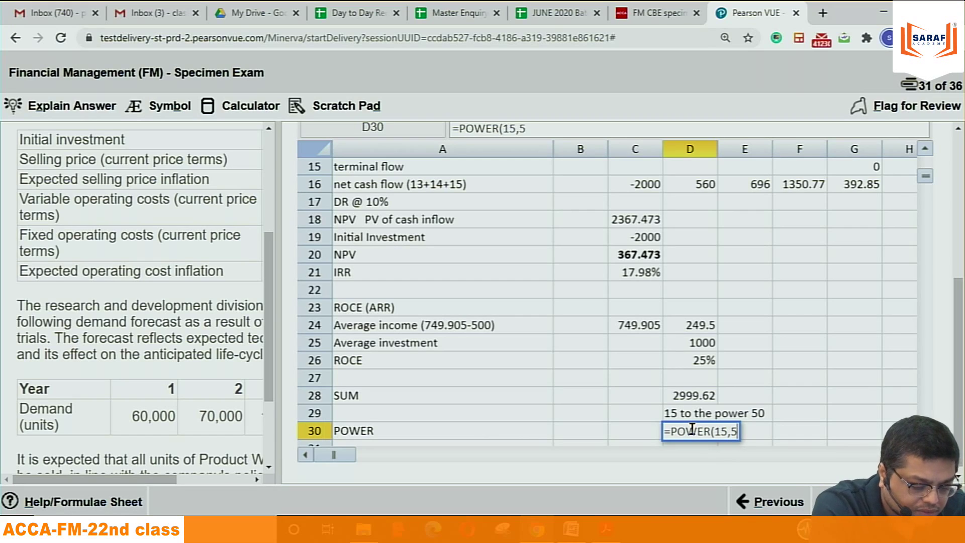
{"action": "type", "text": "0)"}
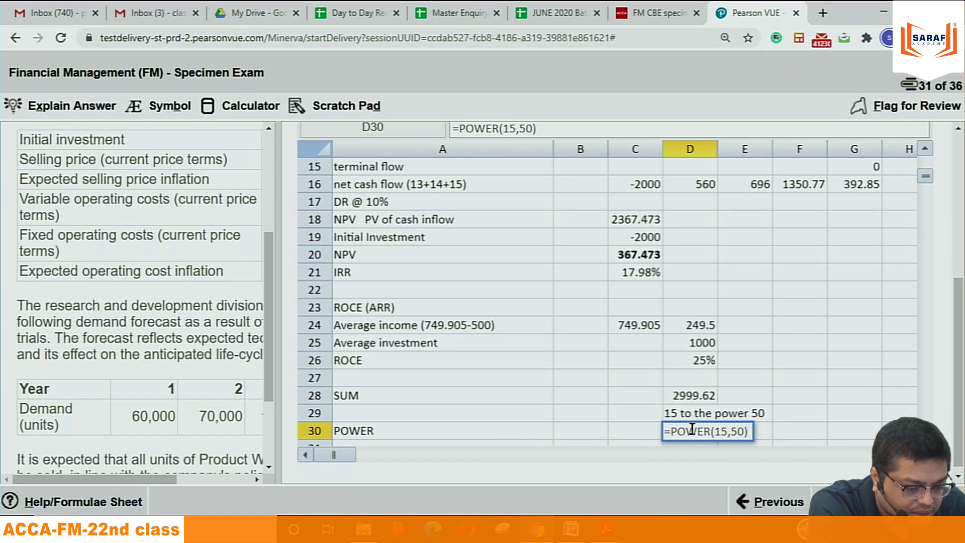
{"action": "key", "text": "BackSpace"}
{"action": "key", "text": "BackSpace"}
{"action": "key", "text": "BackSpace"}
{"action": "key", "text": "BackSpace"}
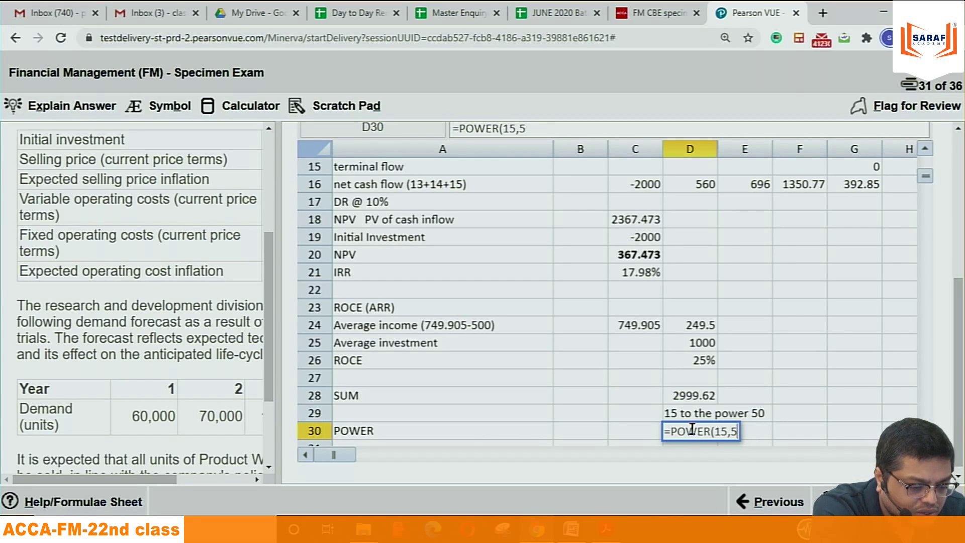
{"action": "key", "text": "BackSpace"}
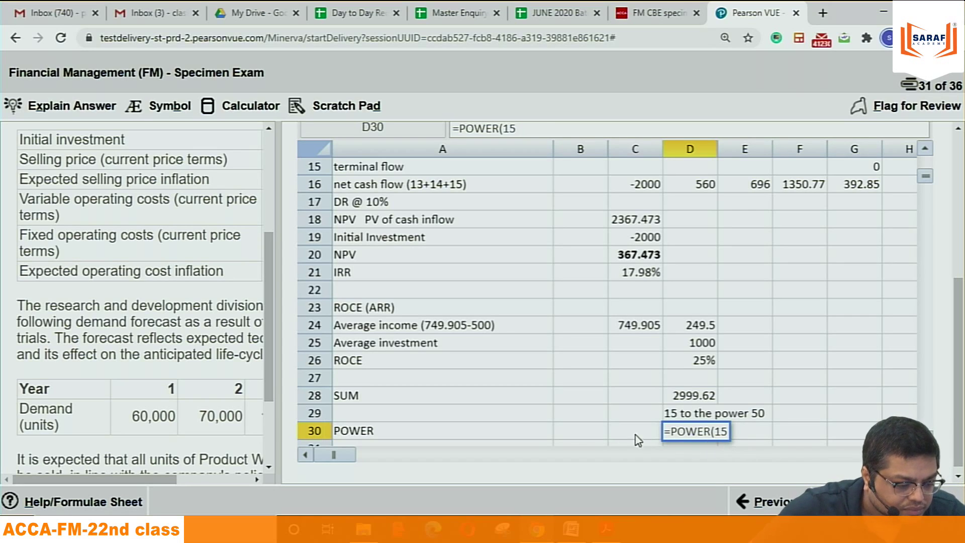
{"action": "type", "text": ",50)"}
{"action": "left_click_drag", "start_coordinate": [716, 143], "coordinate": [752, 144]}
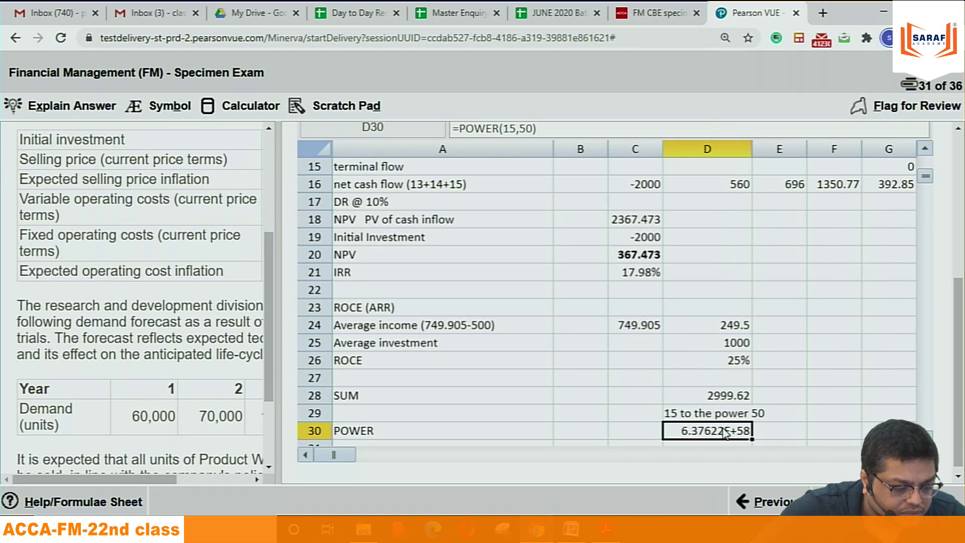
{"action": "key", "text": "BackSpace"}
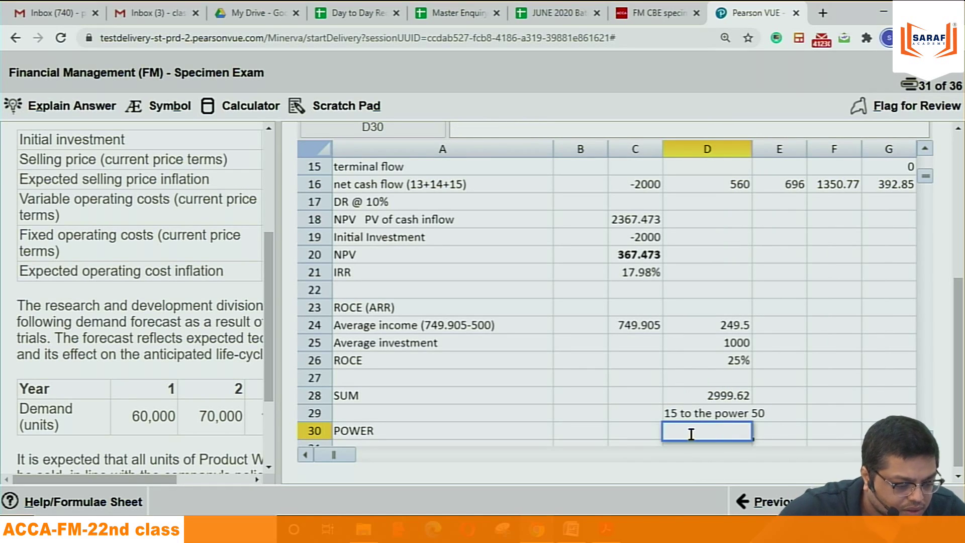
Step: Experiment with D30's POWER formula, trying 15,50 arguments and an E30 cell reference
{"action": "type", "text": "=POWER"}
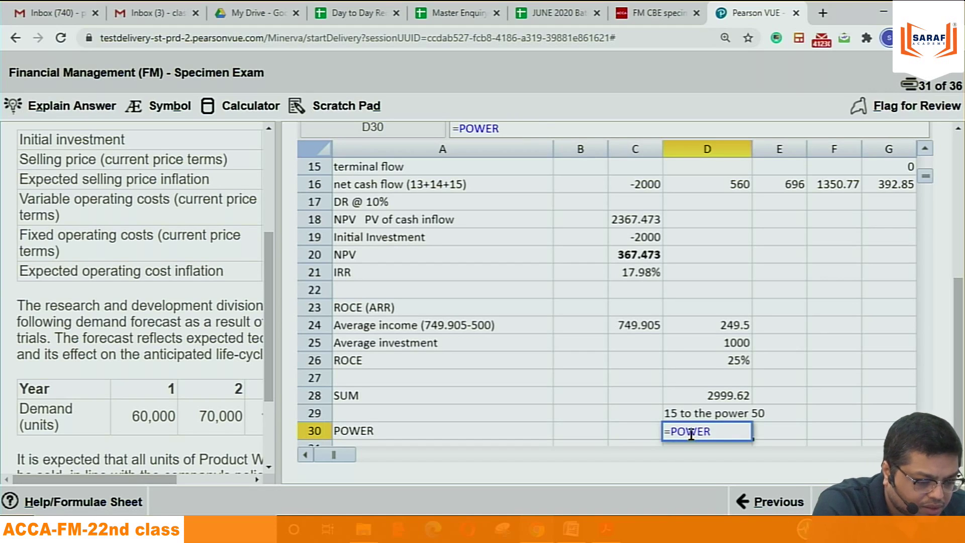
{"action": "type", "text": "(15"}
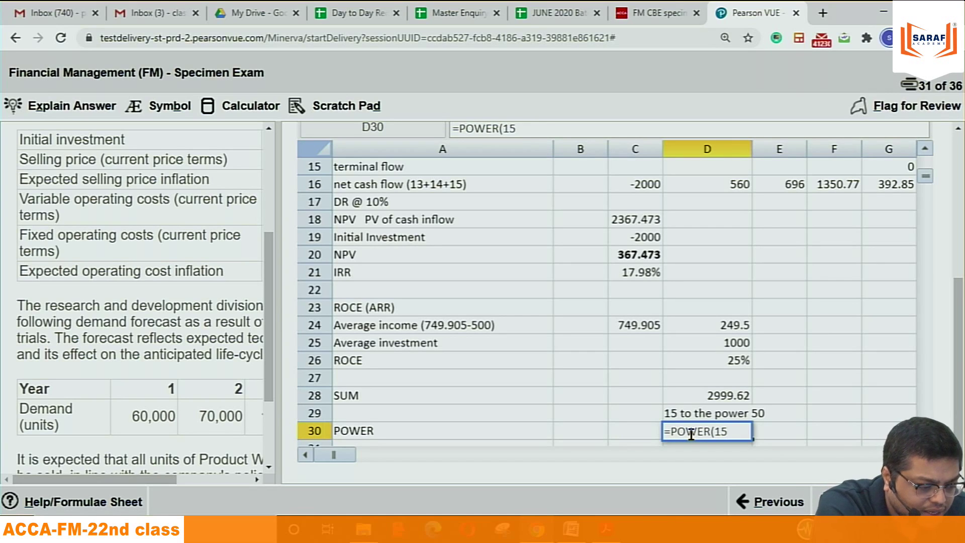
{"action": "key", "text": "BackSpace"}
{"action": "key", "text": "BackSpace"}
{"action": "key", "text": "BackSpace"}
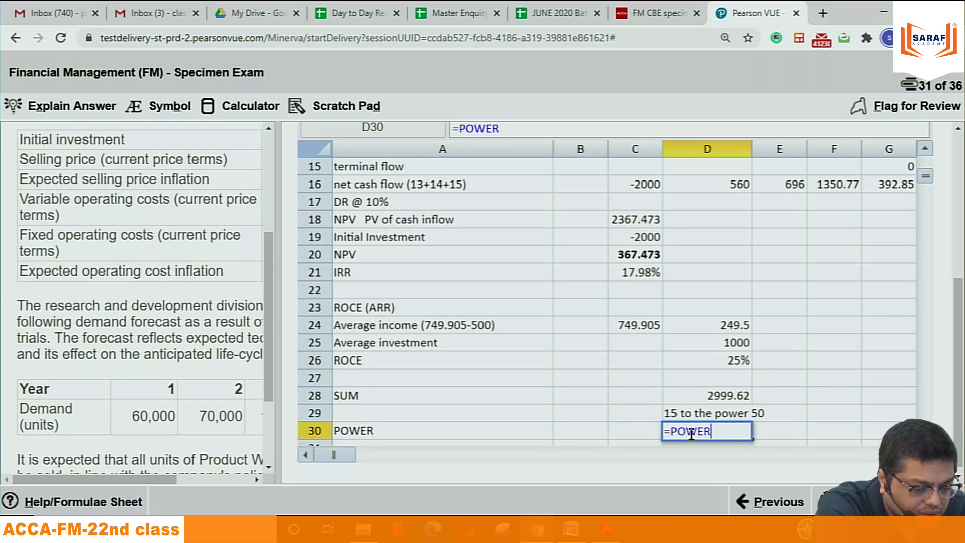
{"action": "type", "text": "15"}
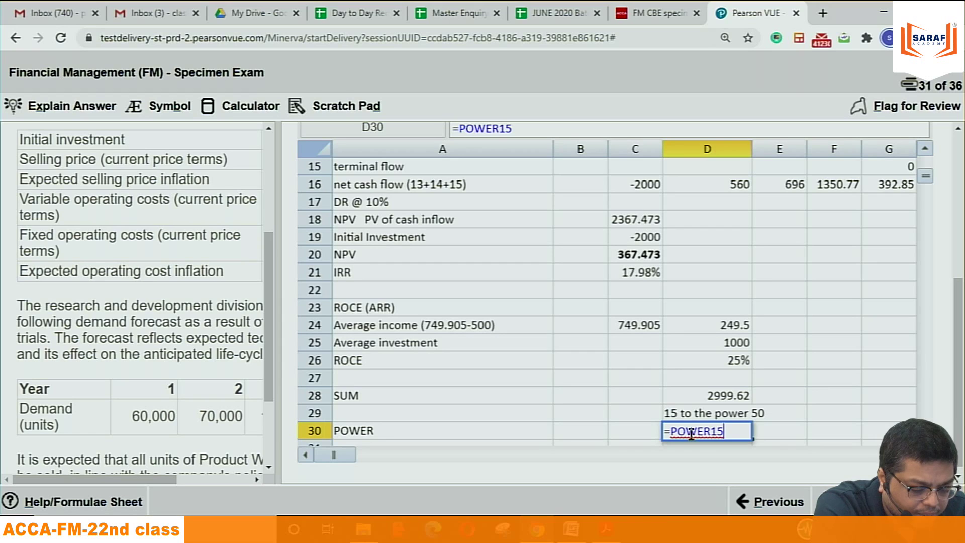
{"action": "type", "text": ",50"}
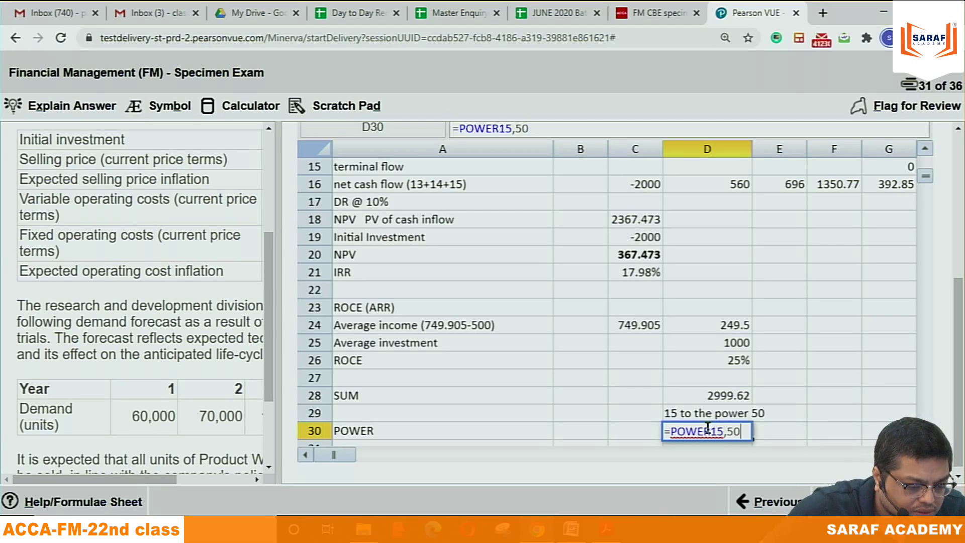
{"action": "left_click", "coordinate": [713, 431]}
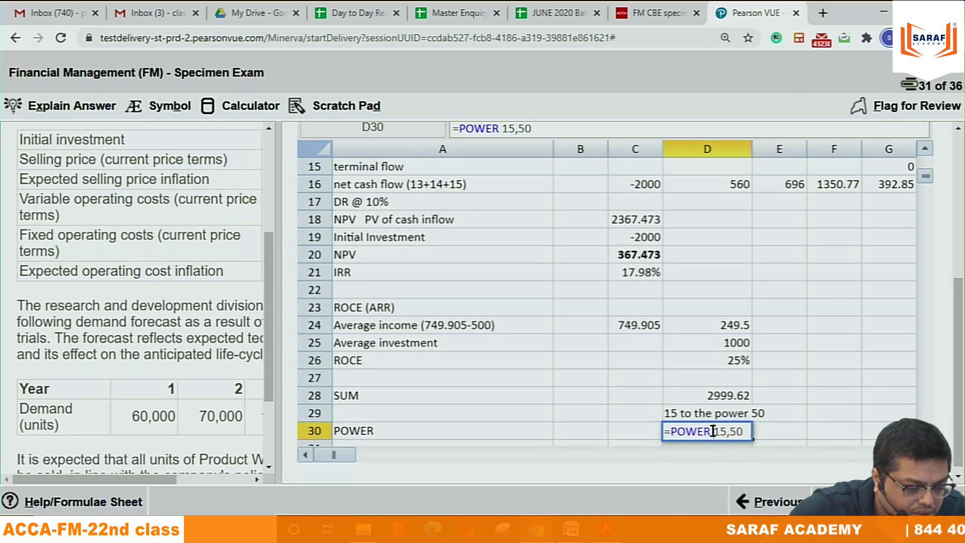
{"action": "left_click", "coordinate": [788, 435]}
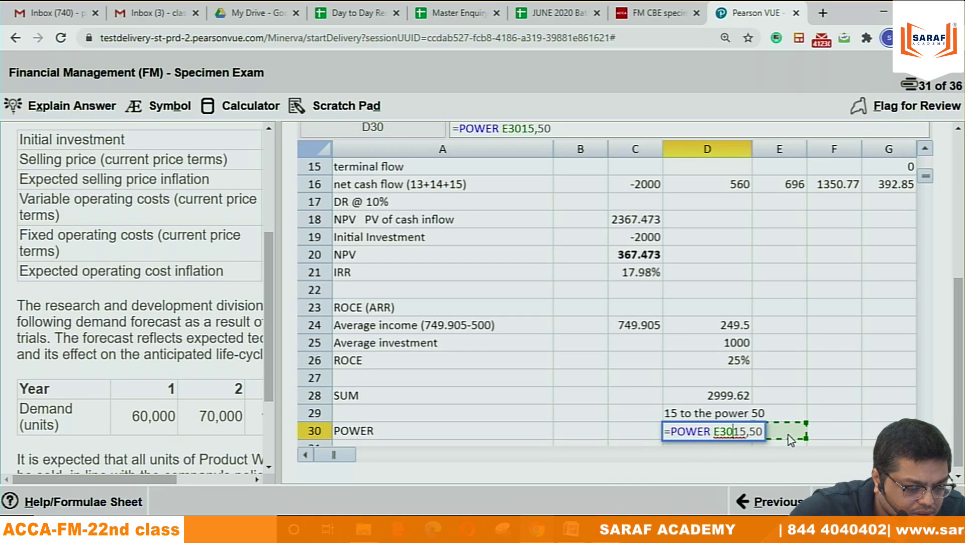
{"action": "left_click", "coordinate": [739, 431]}
{"action": "left_click", "coordinate": [761, 431]}
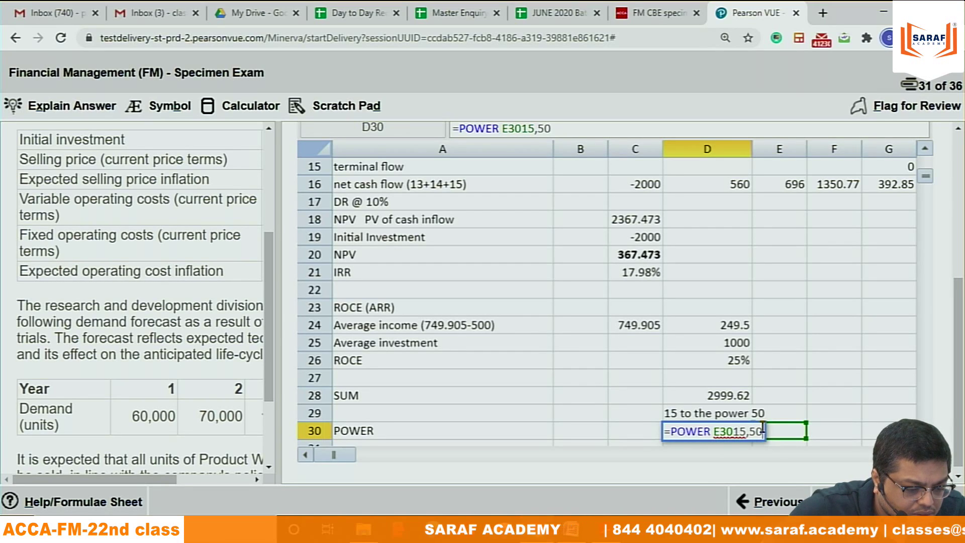
{"action": "key", "text": "BackSpace"}
{"action": "key", "text": "BackSpace"}
{"action": "key", "text": "BackSpace"}
{"action": "key", "text": "BackSpace"}
{"action": "key", "text": "BackSpace"}
{"action": "key", "text": "BackSpace"}
{"action": "key", "text": "BackSpace"}
{"action": "key", "text": "BackSpace"}
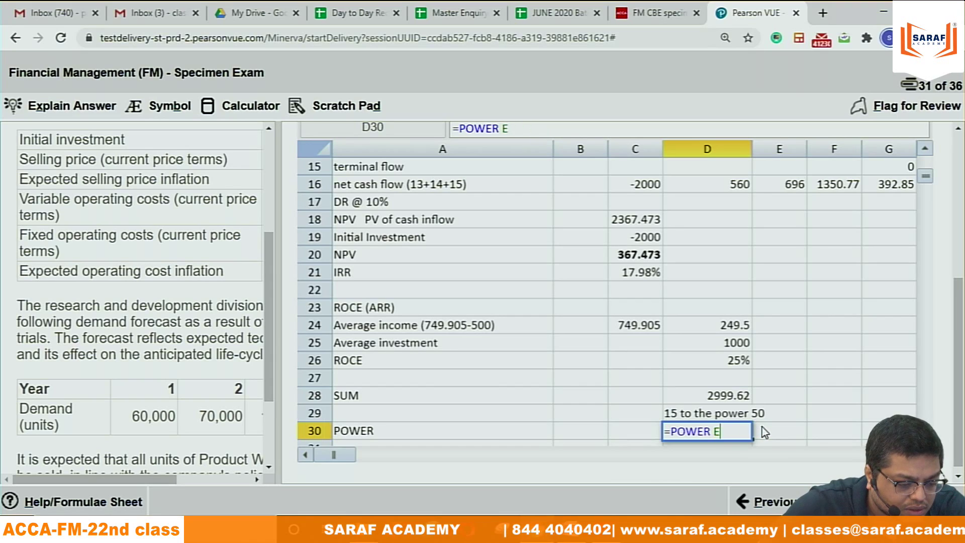
{"action": "type", "text": "("}
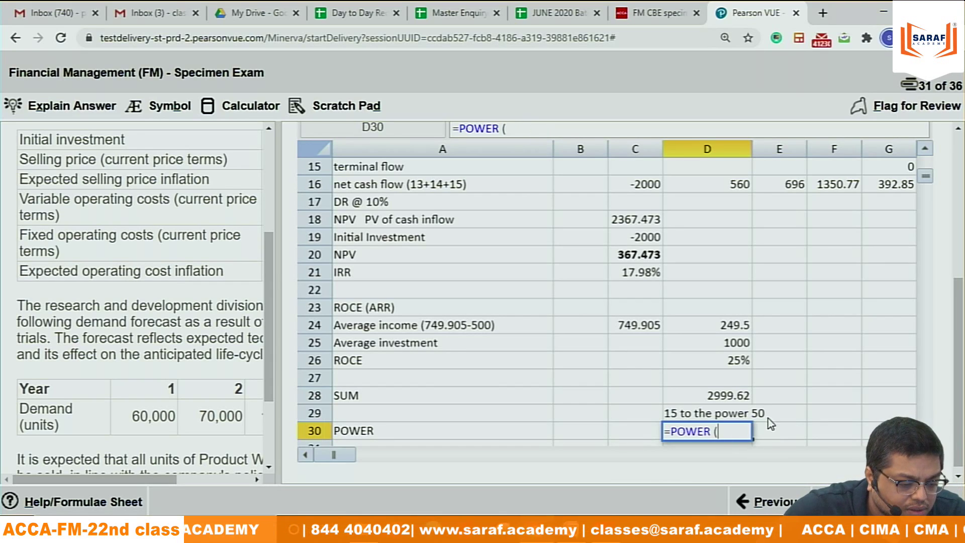
Step: Finish D30 as =POWER 15^50 without brackets, which returns #NAME?
{"action": "left_click", "coordinate": [834, 415]}
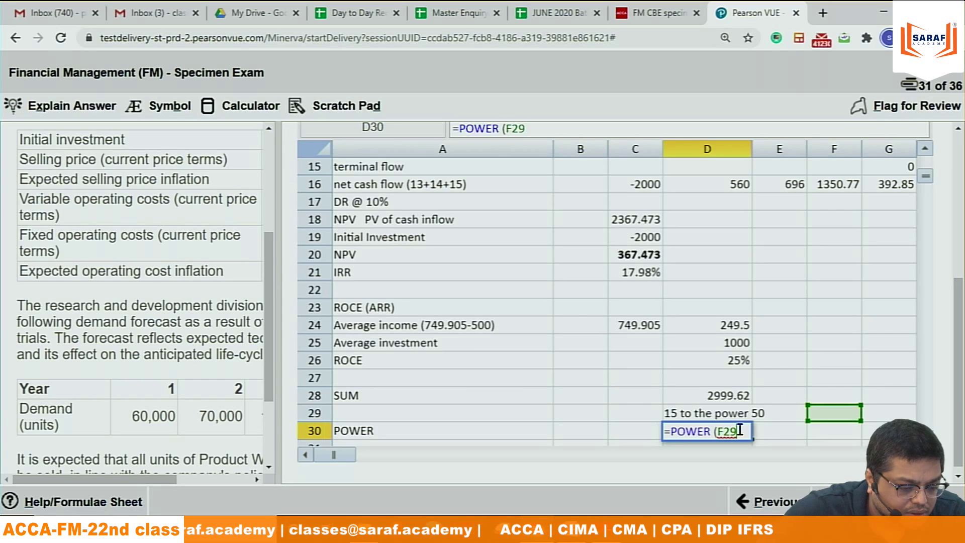
{"action": "key", "text": "BackSpace"}
{"action": "key", "text": "BackSpace"}
{"action": "key", "text": "BackSpace"}
{"action": "key", "text": "BackSpace"}
{"action": "key", "text": "BackSpace"}
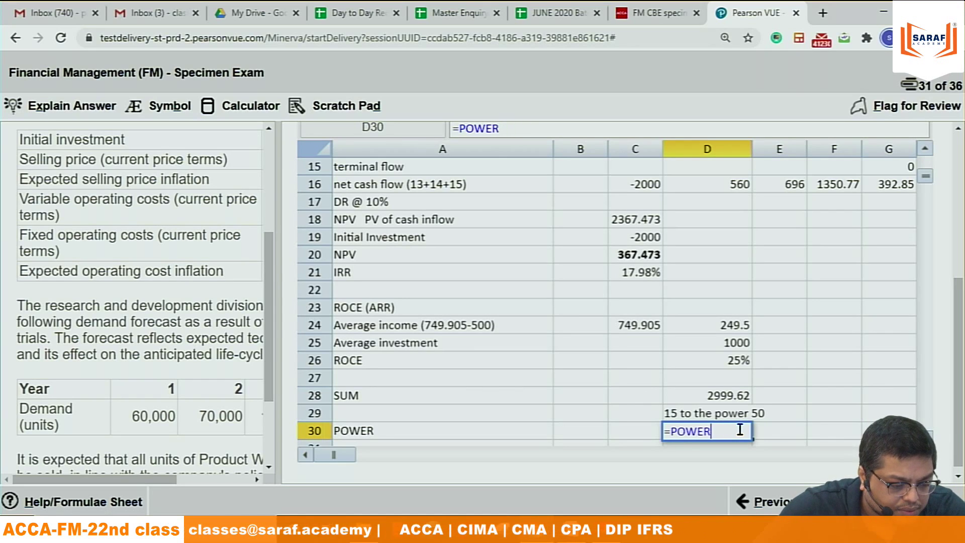
{"action": "type", "text": "("}
{"action": "key", "text": "BackSpace"}
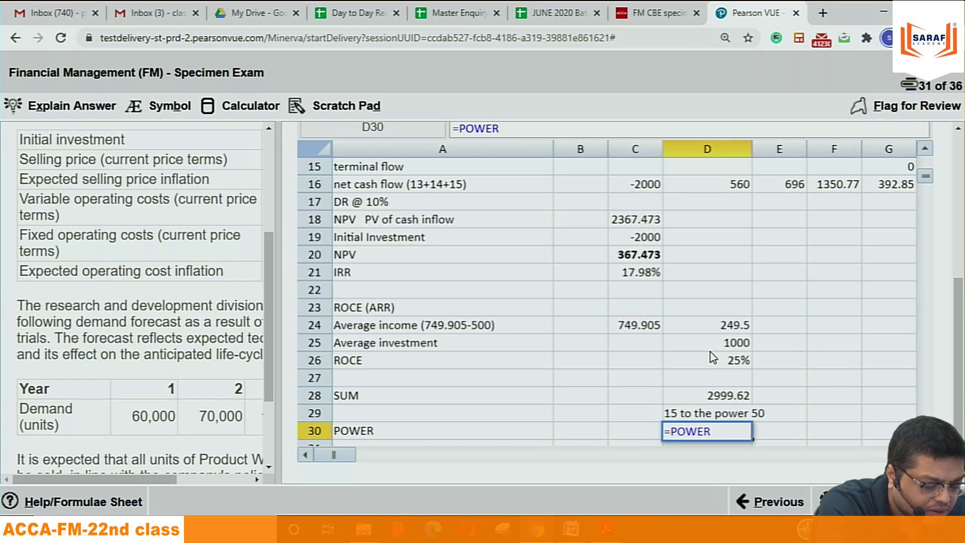
{"action": "type", "text": "("}
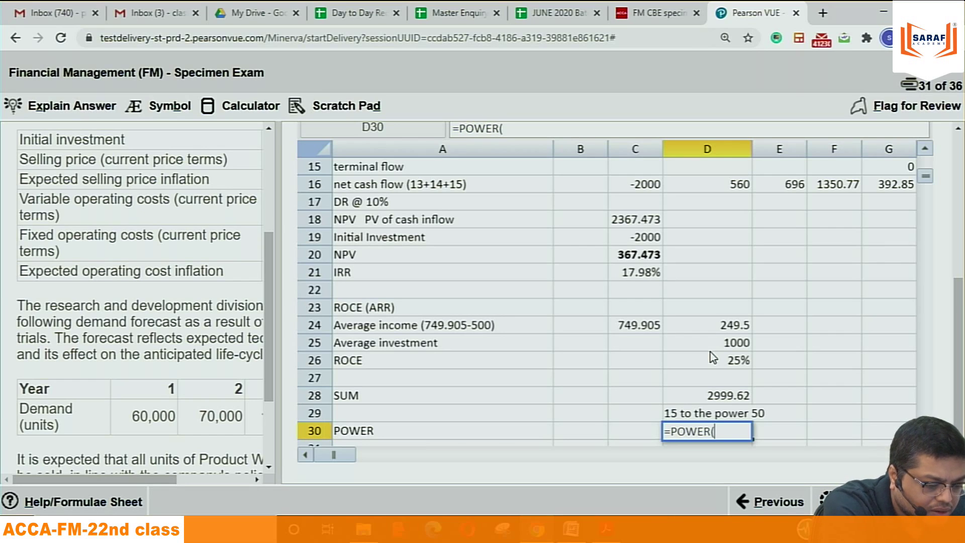
{"action": "key", "text": "BackSpace"}
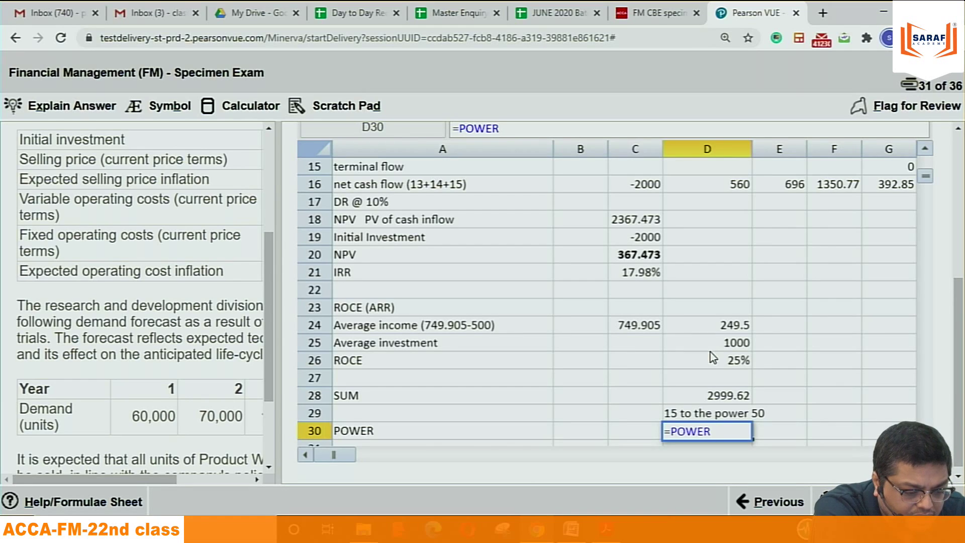
{"action": "type", "text": "15"}
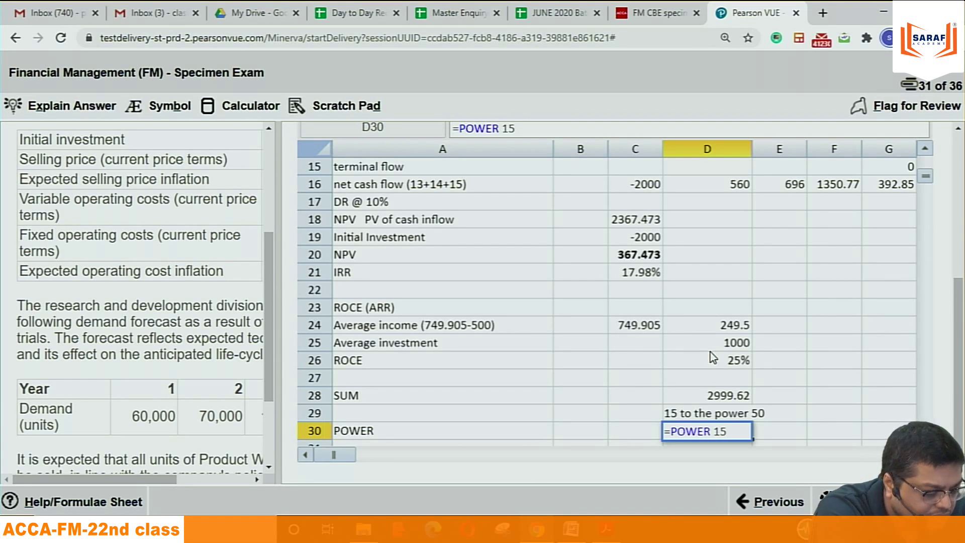
{"action": "type", "text": "^"}
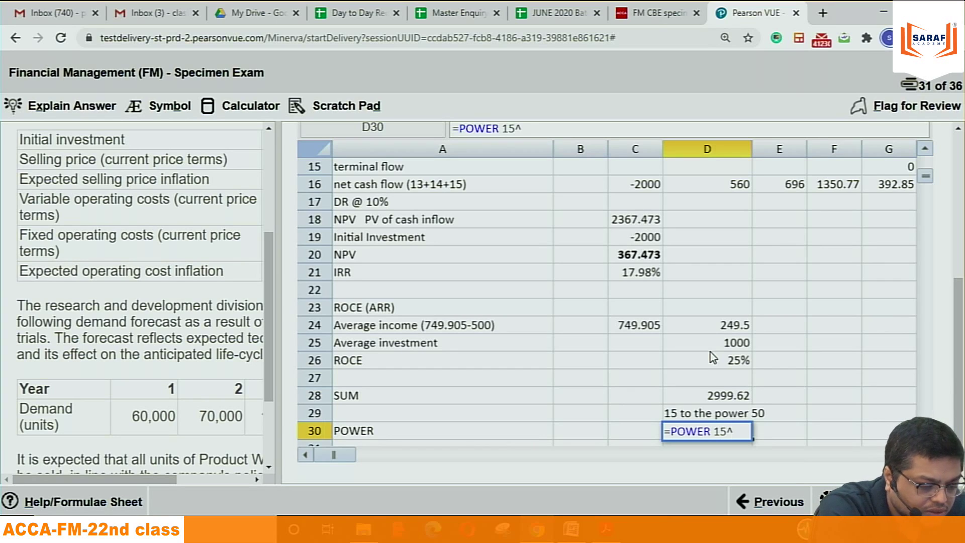
{"action": "type", "text": "50"}
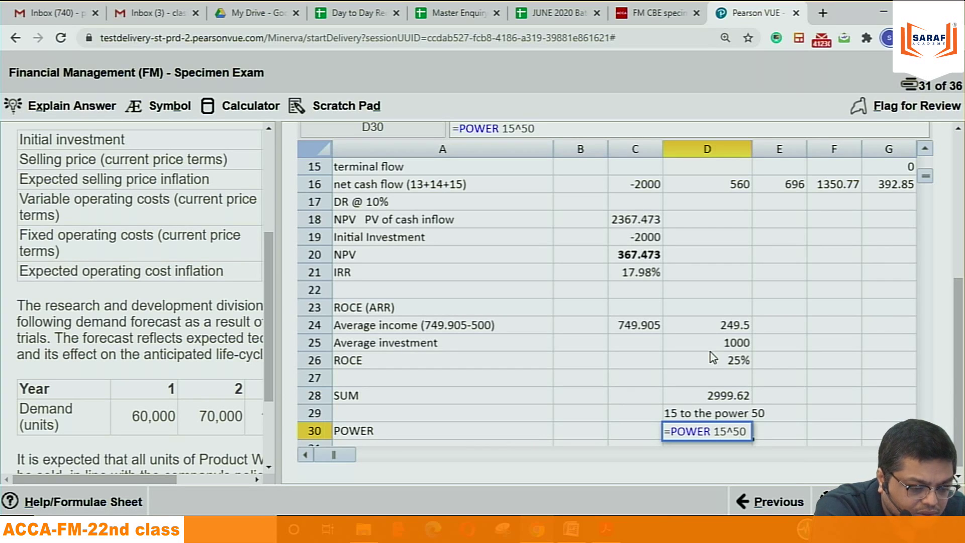
{"action": "left_click", "coordinate": [784, 434]}
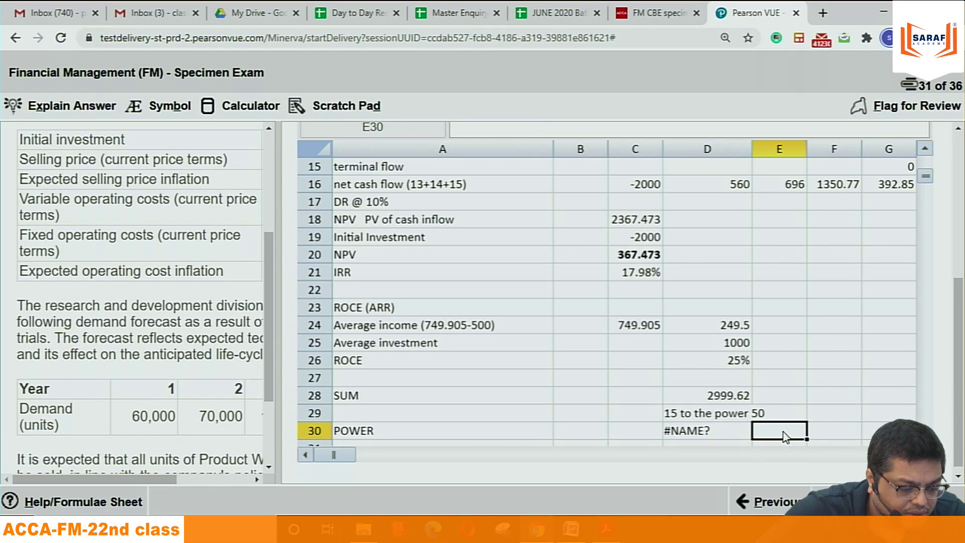
Step: Enter =POWER15,50 without brackets in D30, which returns #NAME?
{"action": "left_click", "coordinate": [715, 428]}
{"action": "key", "text": "BackSpace"}
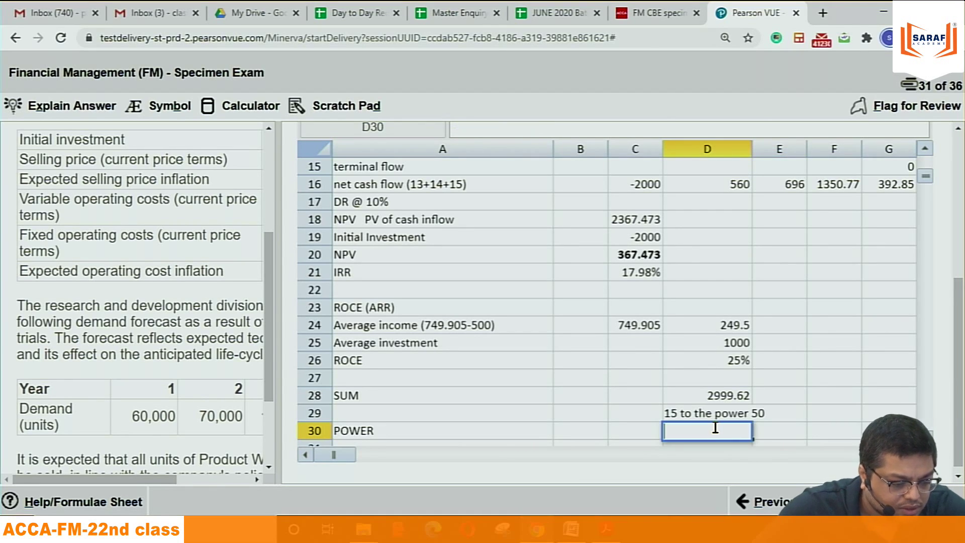
{"action": "type", "text": "="}
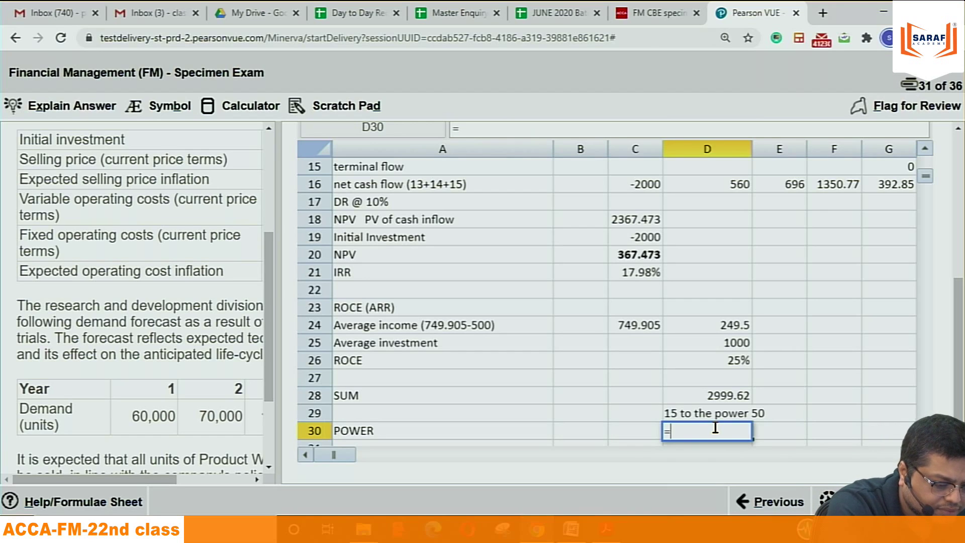
{"action": "type", "text": "POWER"}
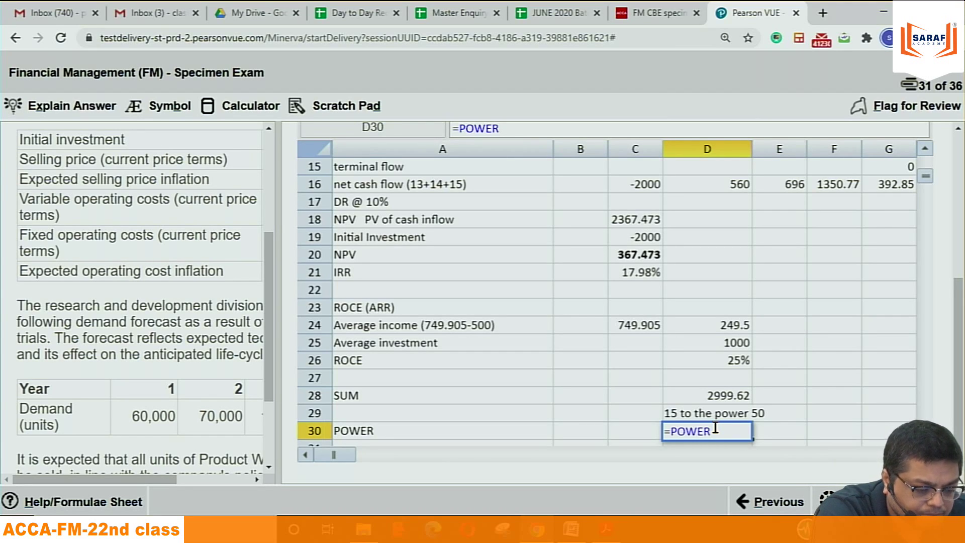
{"action": "type", "text": "15"}
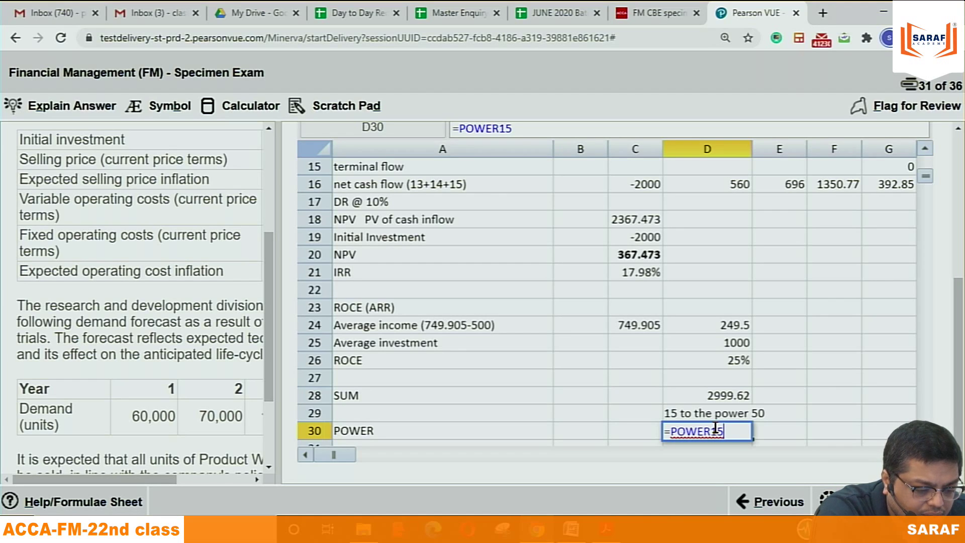
{"action": "type", "text": ","}
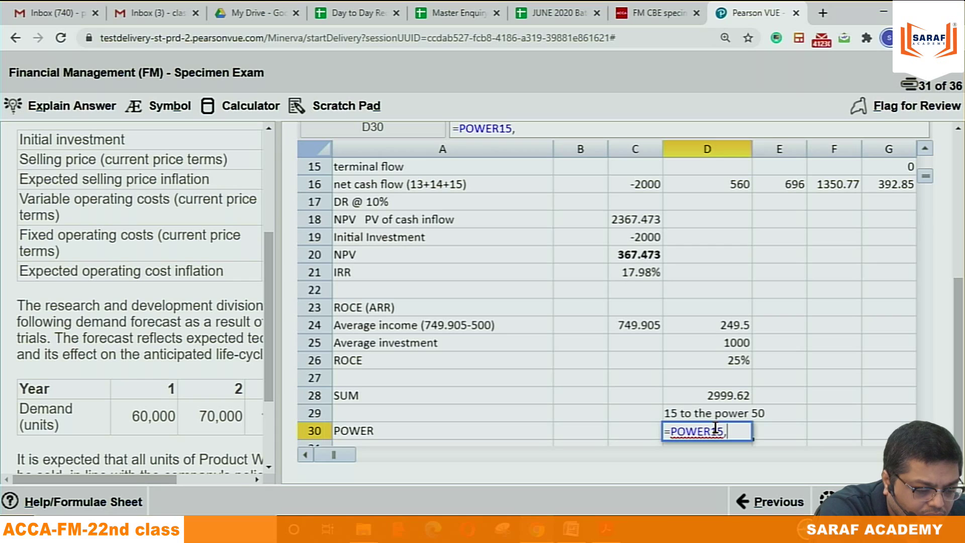
{"action": "type", "text": "5"}
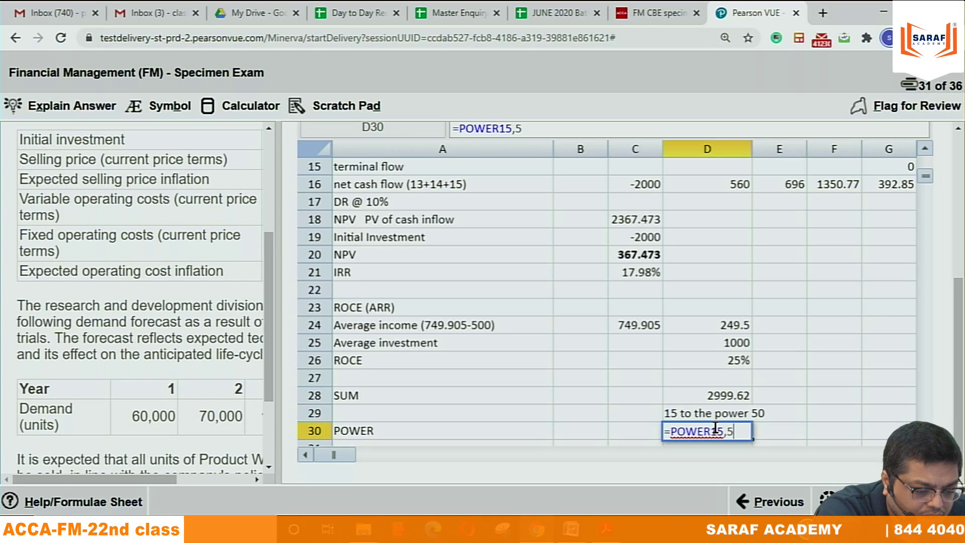
{"action": "type", "text": "0"}
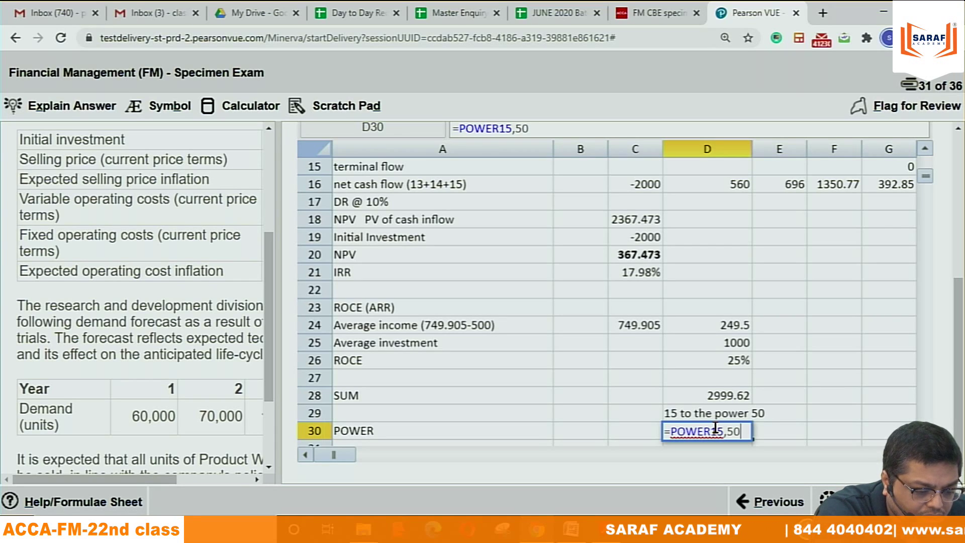
{"action": "left_click", "coordinate": [812, 440]}
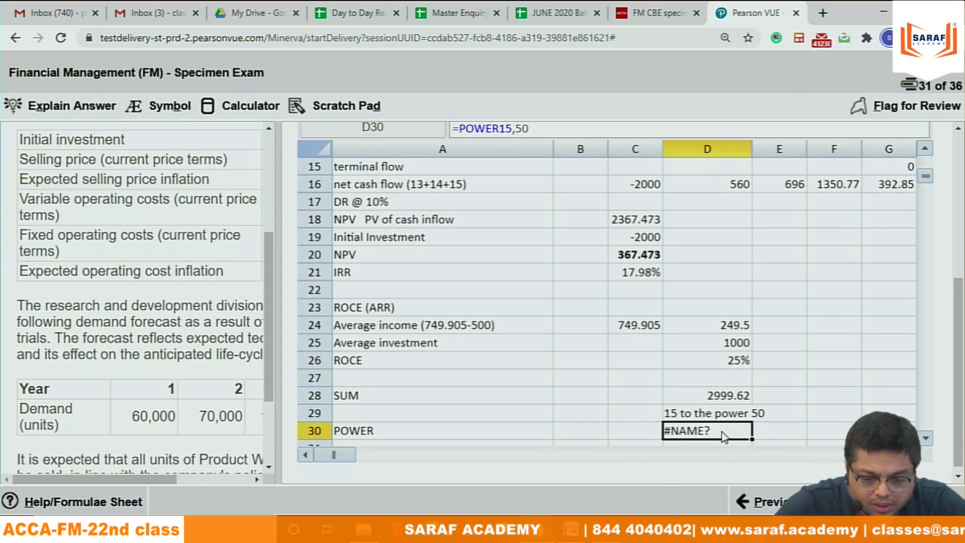
Step: Clear D30 and retype it as just =POWER
{"action": "key", "text": "BackSpace"}
{"action": "type", "text": "=POW"}
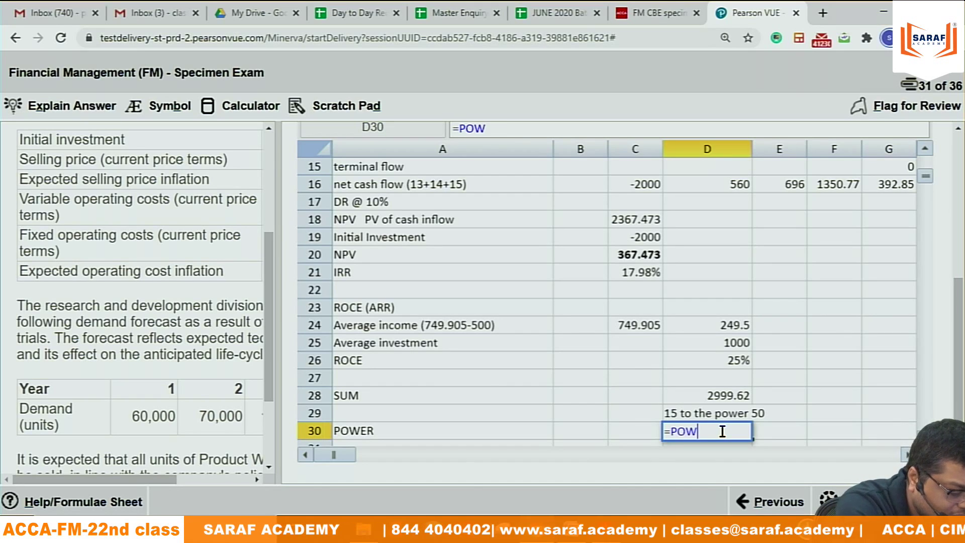
{"action": "type", "text": "ER("}
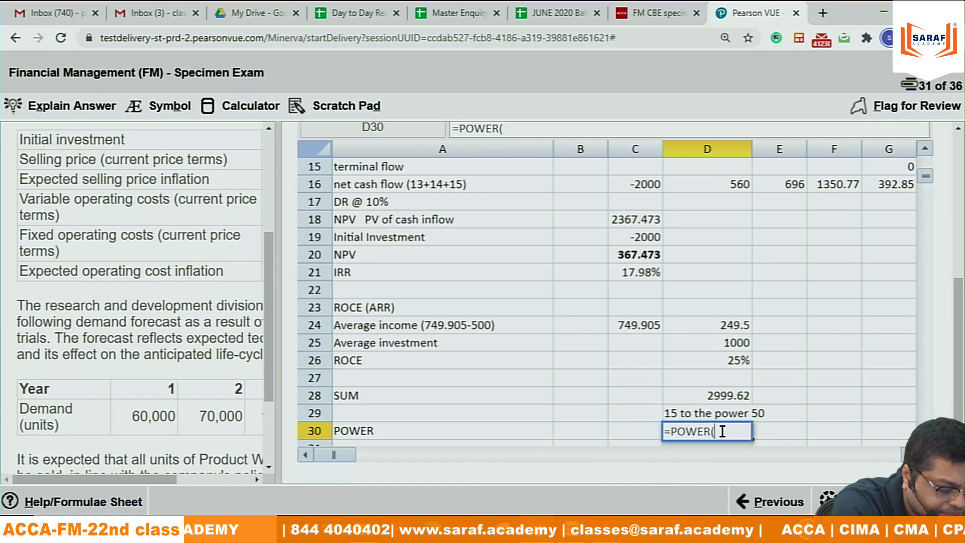
{"action": "key", "text": "BackSpace"}
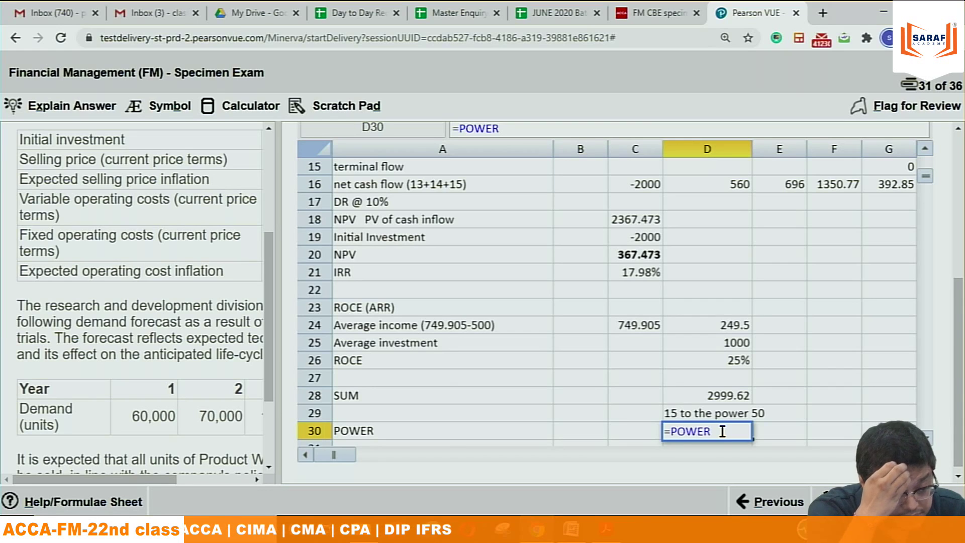
Step: Look up the POWER function in the Help/Formulae Sheet, then close it
{"action": "left_click", "coordinate": [75, 502]}
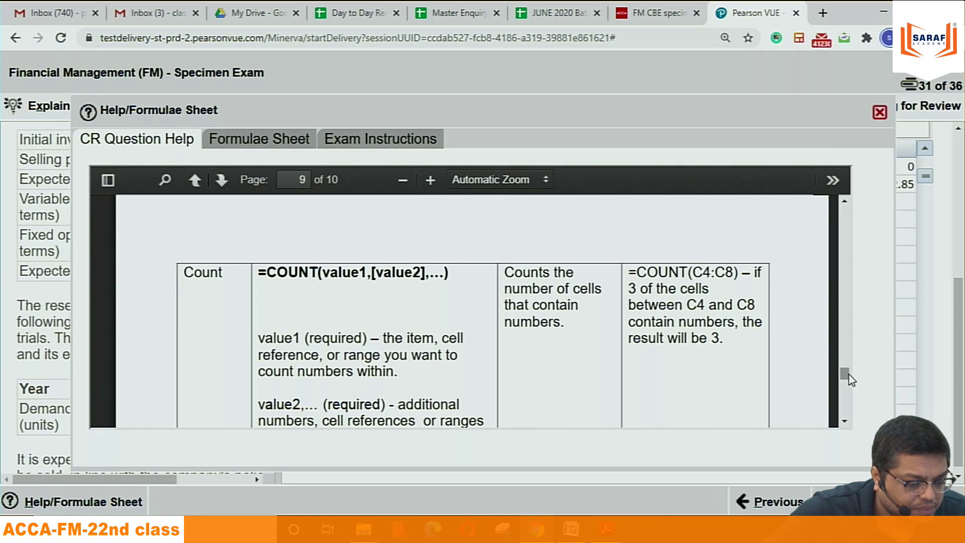
{"action": "mouse_move", "coordinate": [845, 374]}
{"action": "left_mouse_down"}
{"action": "mouse_move", "coordinate": [849, 403]}
{"action": "mouse_move", "coordinate": [849, 369]}
{"action": "left_mouse_up"}
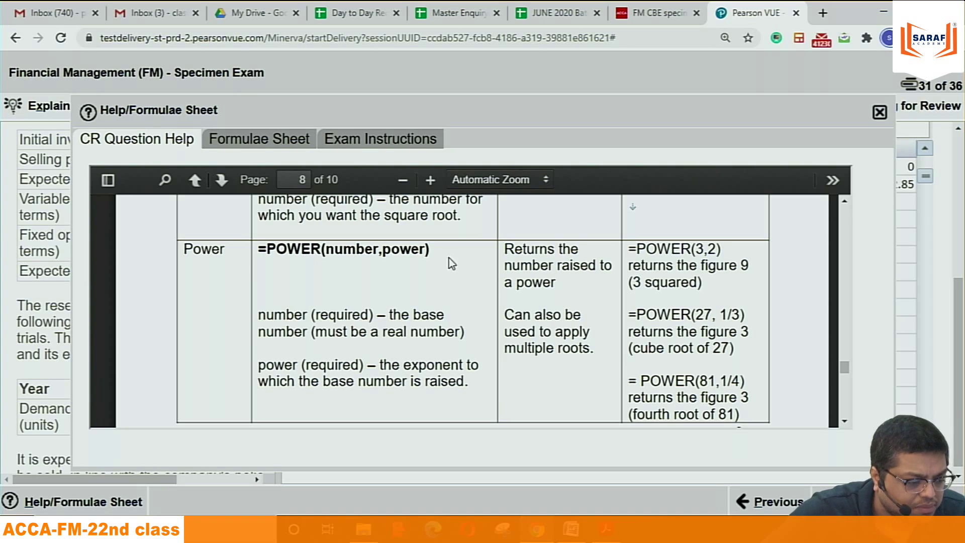
{"action": "left_click", "coordinate": [879, 112]}
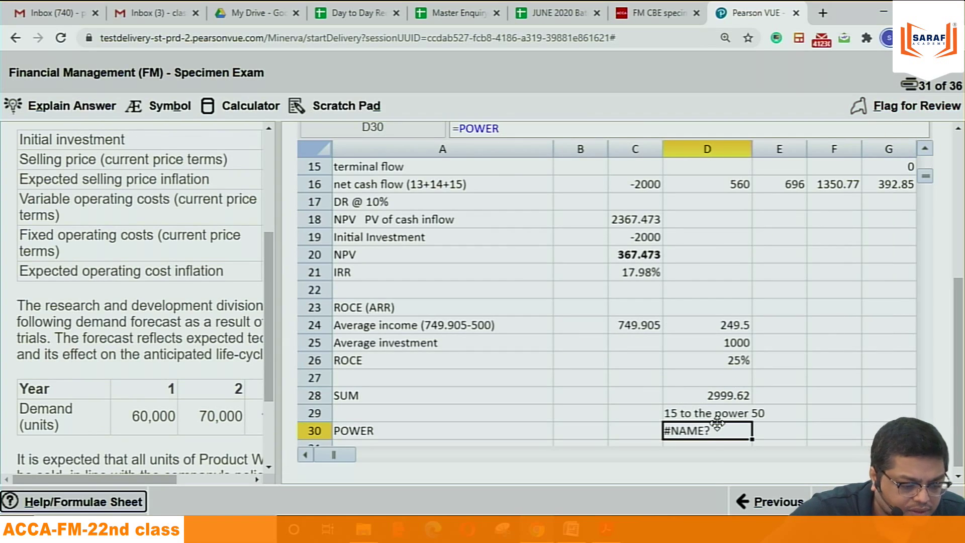
{"action": "left_click", "coordinate": [641, 435]}
{"action": "key", "text": "Down"}
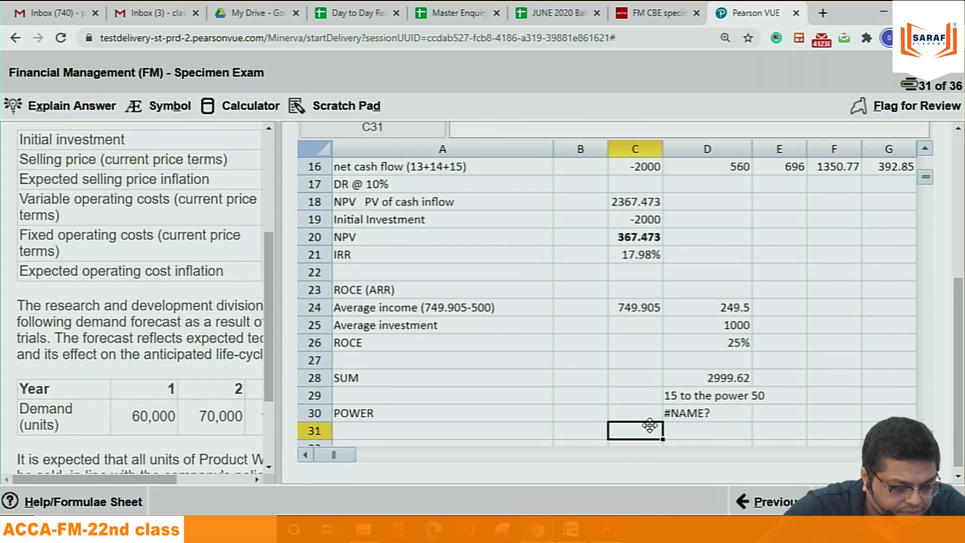
{"action": "left_click", "coordinate": [695, 432]}
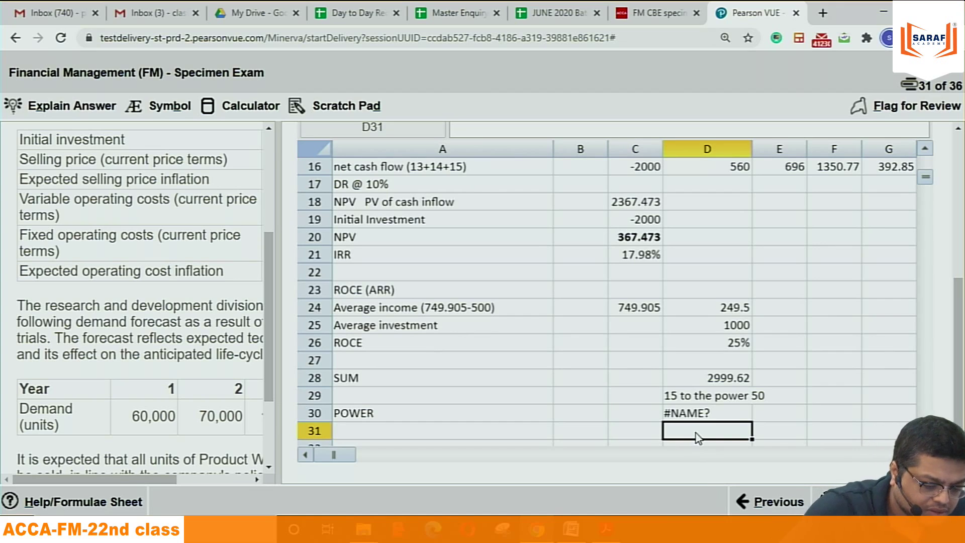
{"action": "type", "text": "=POWER(15,"}
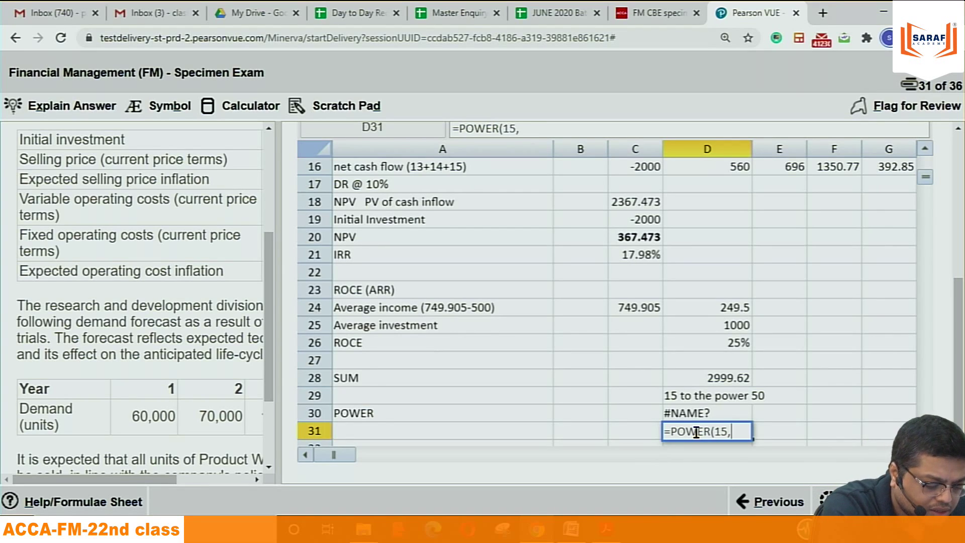
{"action": "type", "text": "50)"}
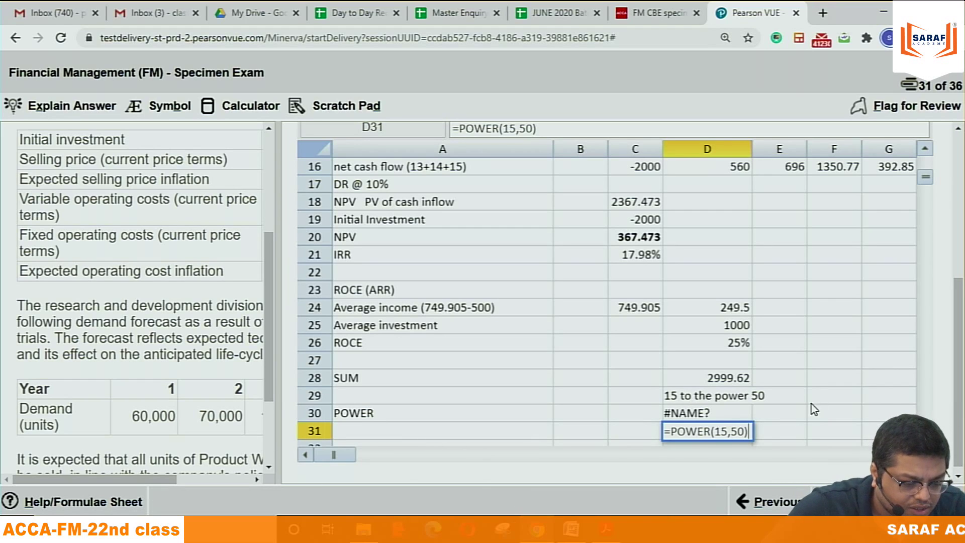
{"action": "left_click", "coordinate": [782, 426]}
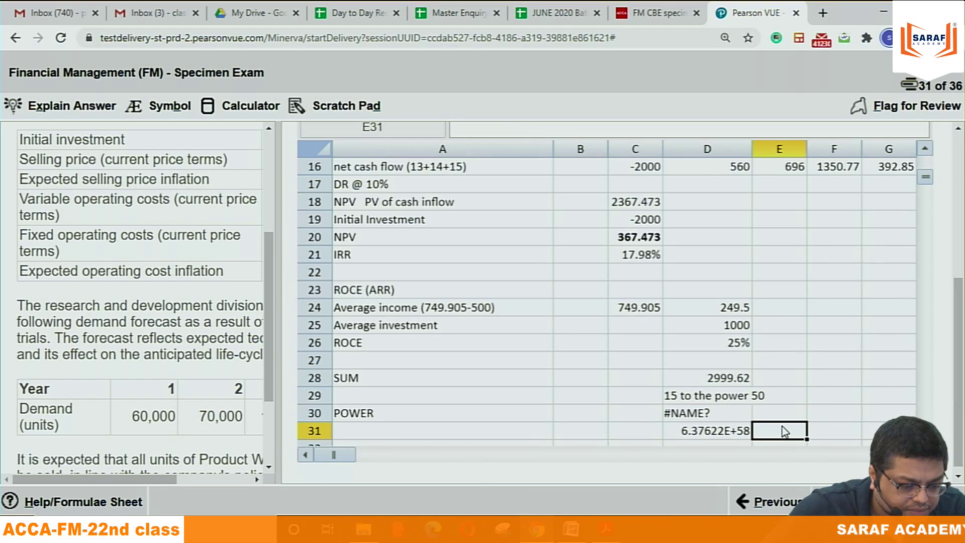
{"action": "left_click", "coordinate": [742, 434]}
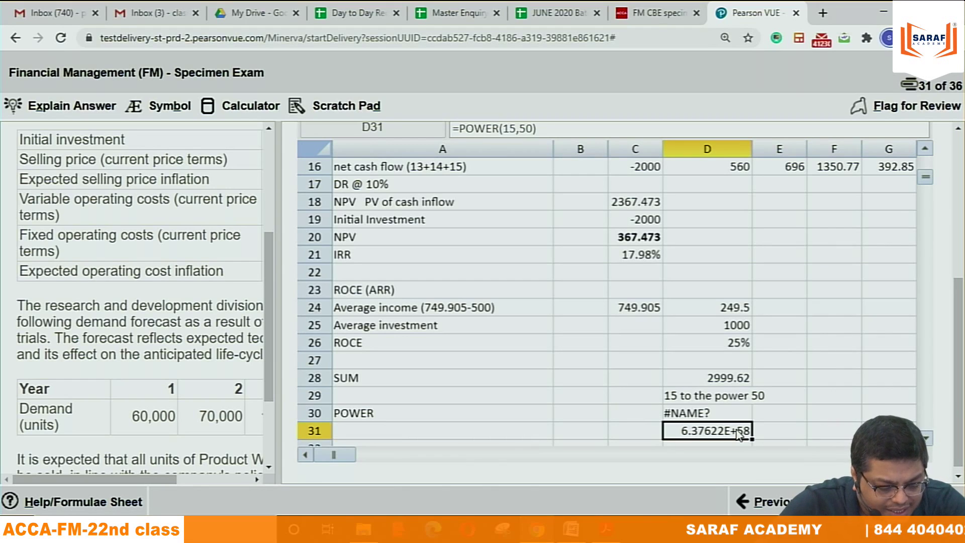
{"action": "key", "text": "Delete"}
{"action": "left_click", "coordinate": [770, 426]}
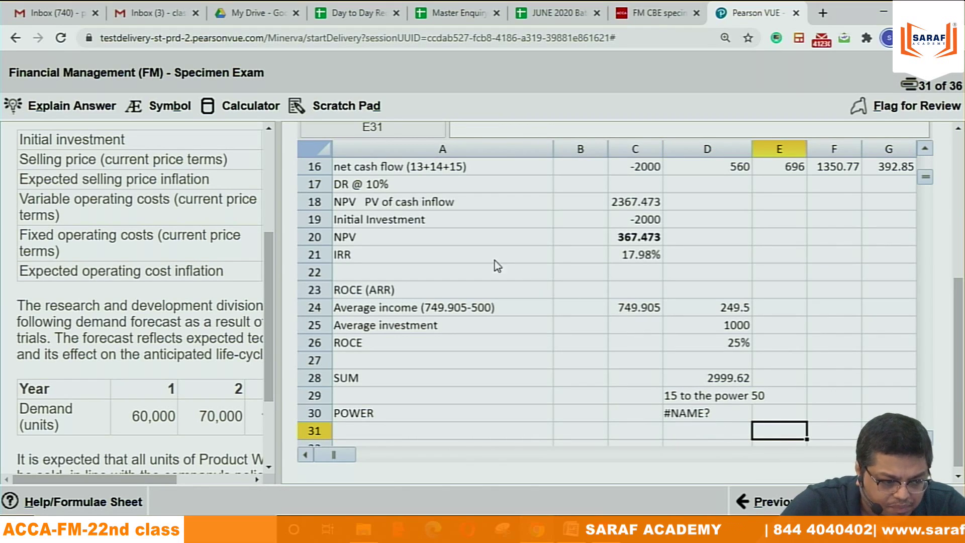
{"action": "left_click", "coordinate": [106, 502]}
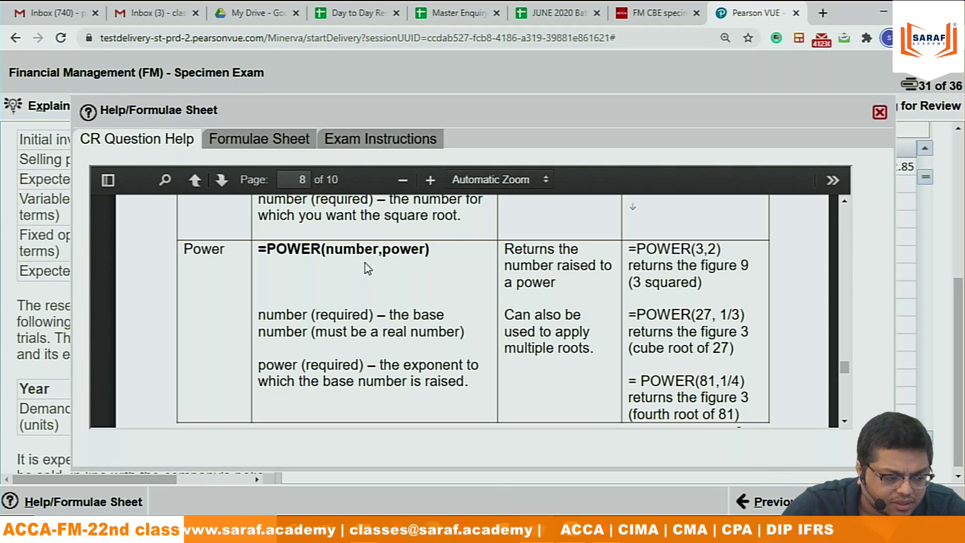
{"action": "left_click", "coordinate": [879, 112]}
Step: Enter =POWER(2,3) in D31 and check that it returns 8
{"action": "left_click", "coordinate": [693, 433]}
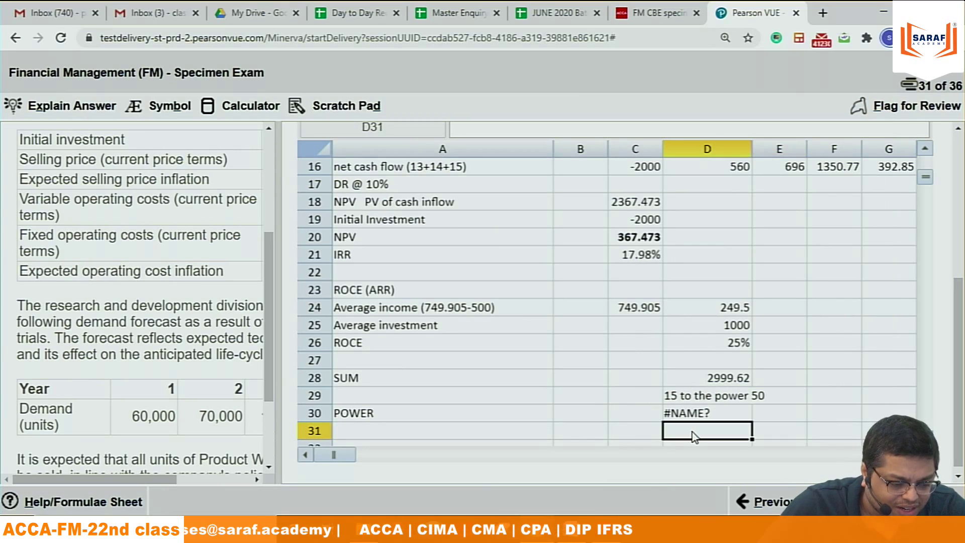
{"action": "type", "text": "POWE"}
{"action": "key", "text": "BackSpace"}
{"action": "key", "text": "BackSpace"}
{"action": "key", "text": "BackSpace"}
{"action": "key", "text": "BackSpace"}
{"action": "key", "text": "BackSpace"}
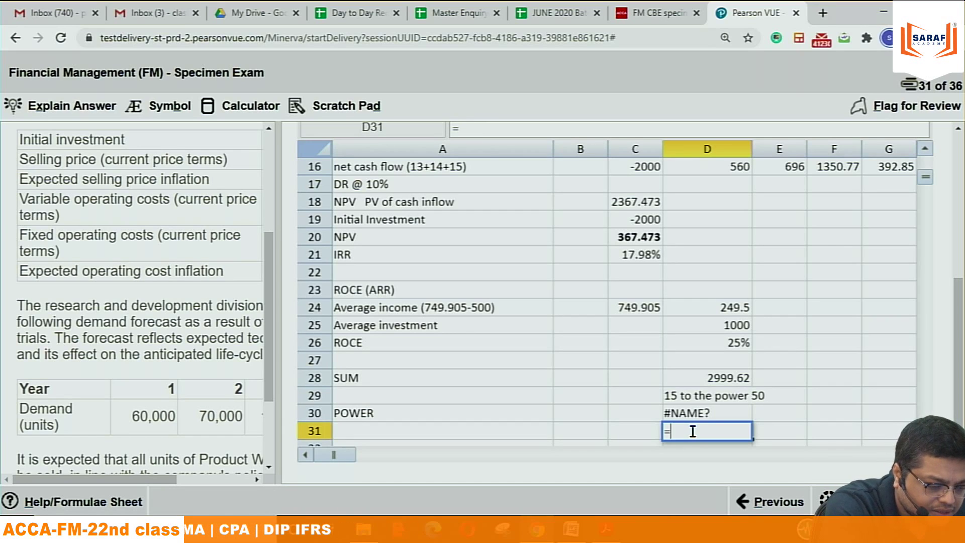
{"action": "type", "text": "=POWER"}
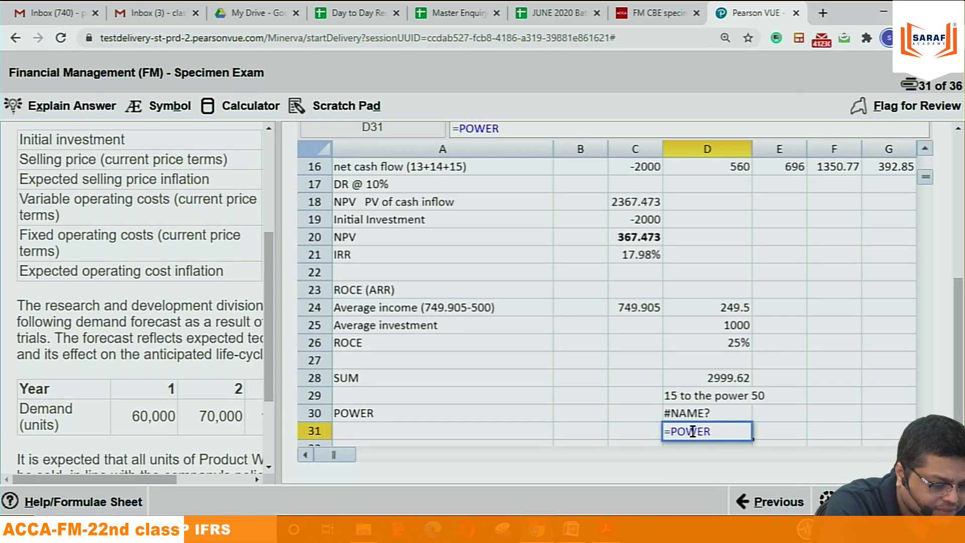
{"action": "type", "text": "("}
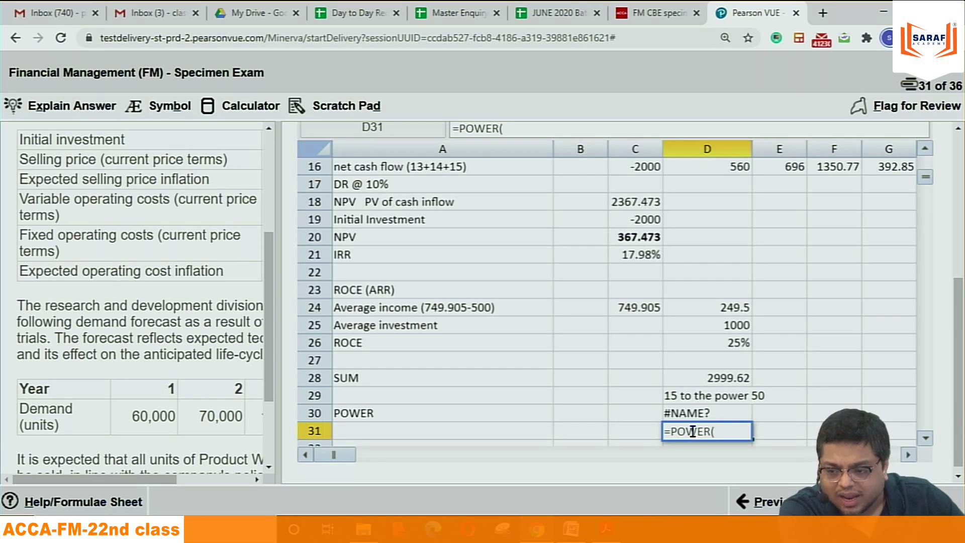
{"action": "key", "text": "BackSpace"}
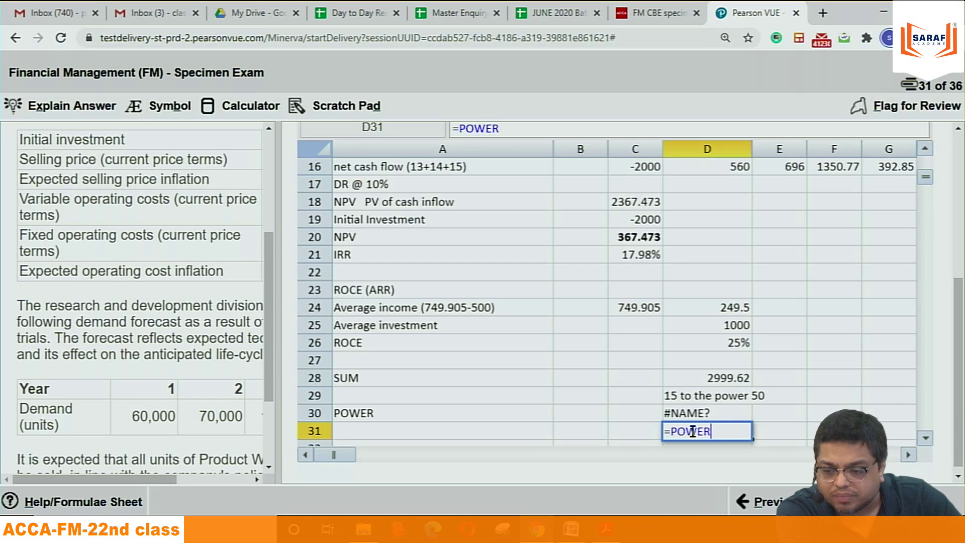
{"action": "type", "text": "("}
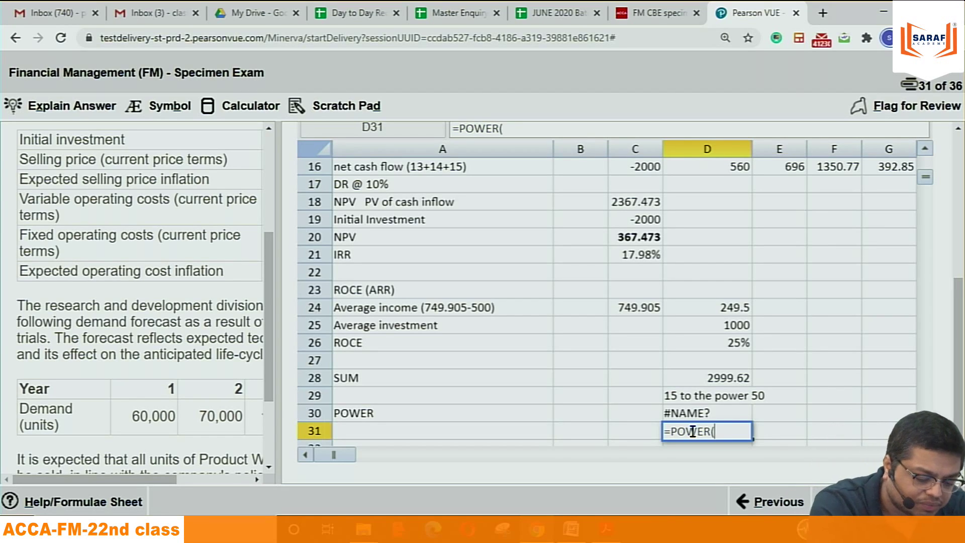
{"action": "type", "text": "2,3"}
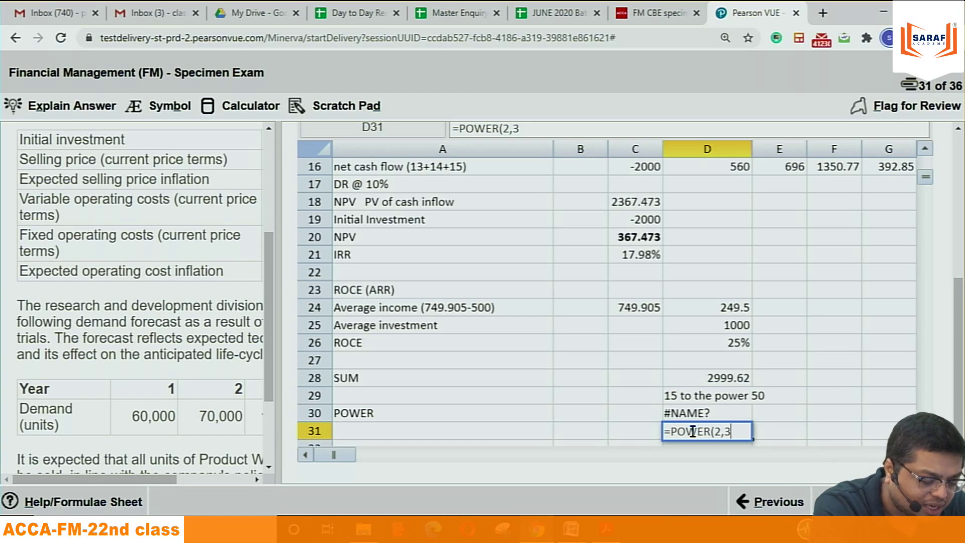
{"action": "left_click", "coordinate": [782, 430]}
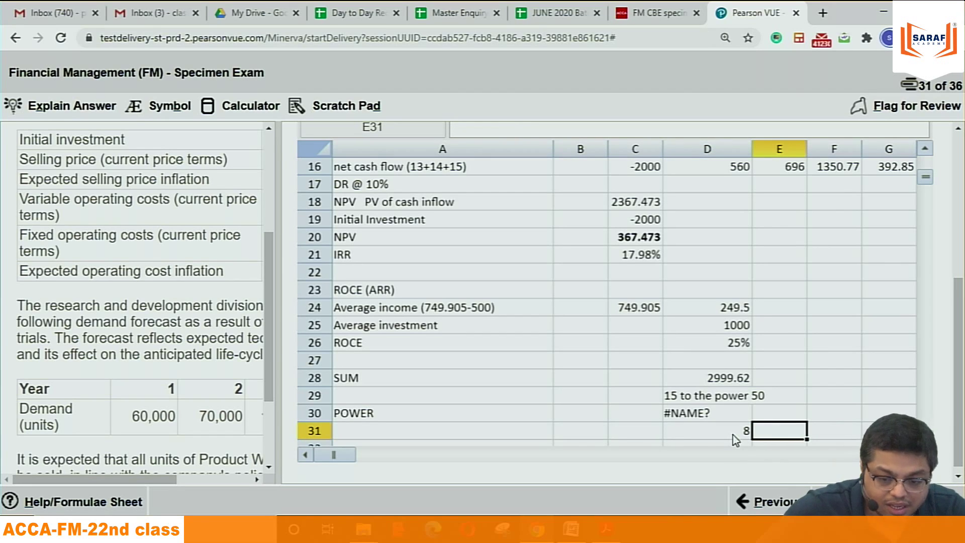
{"action": "left_click", "coordinate": [734, 434]}
{"action": "left_click", "coordinate": [773, 430]}
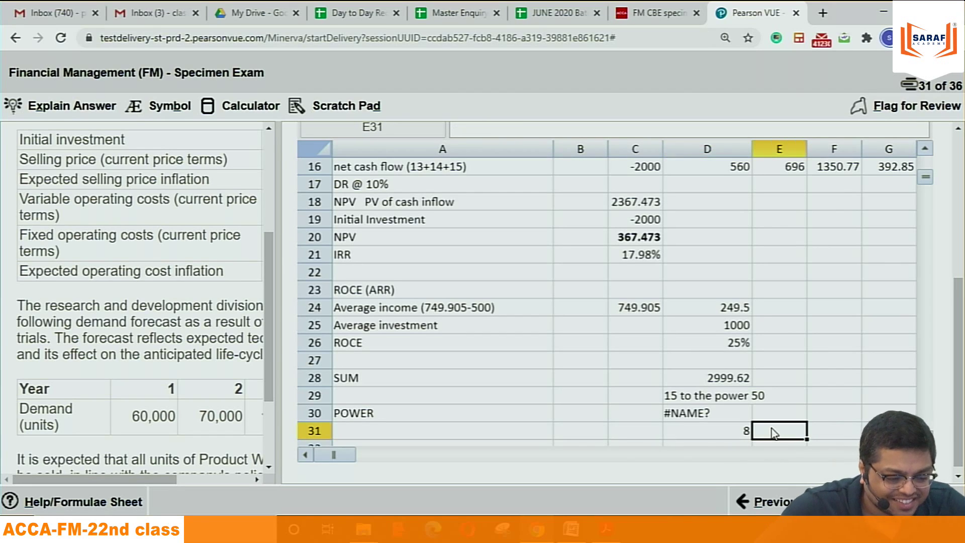
{"action": "key", "text": "Down"}
{"action": "key", "text": "Down"}
Step: Enter =POWER(15,50) in D32 and recheck its formula, showing 6.37622E+58
{"action": "left_click", "coordinate": [722, 414]}
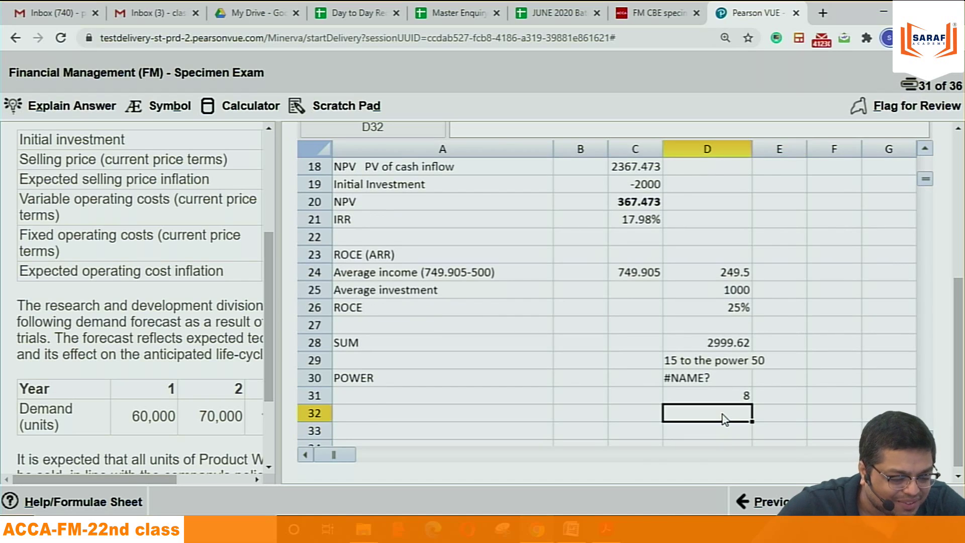
{"action": "type", "text": "=POWER"}
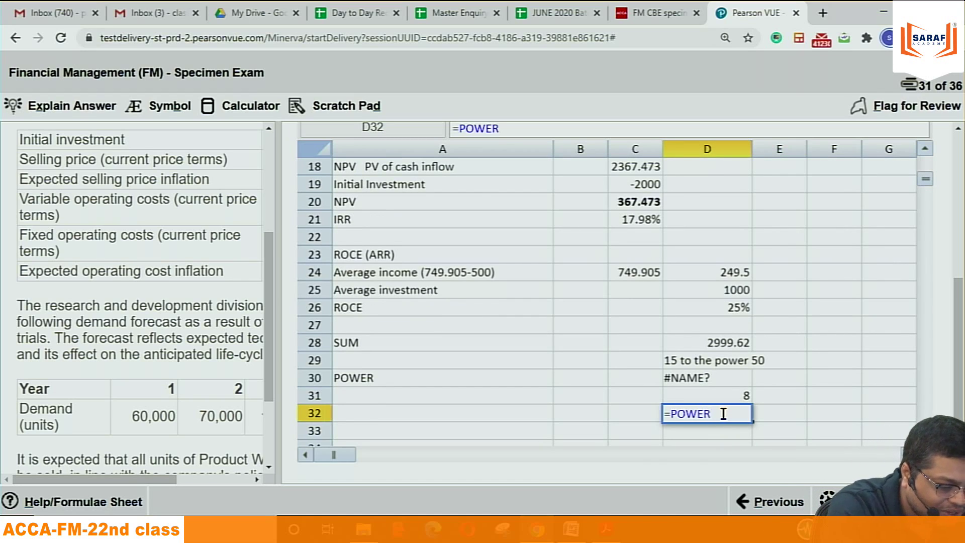
{"action": "type", "text": "("}
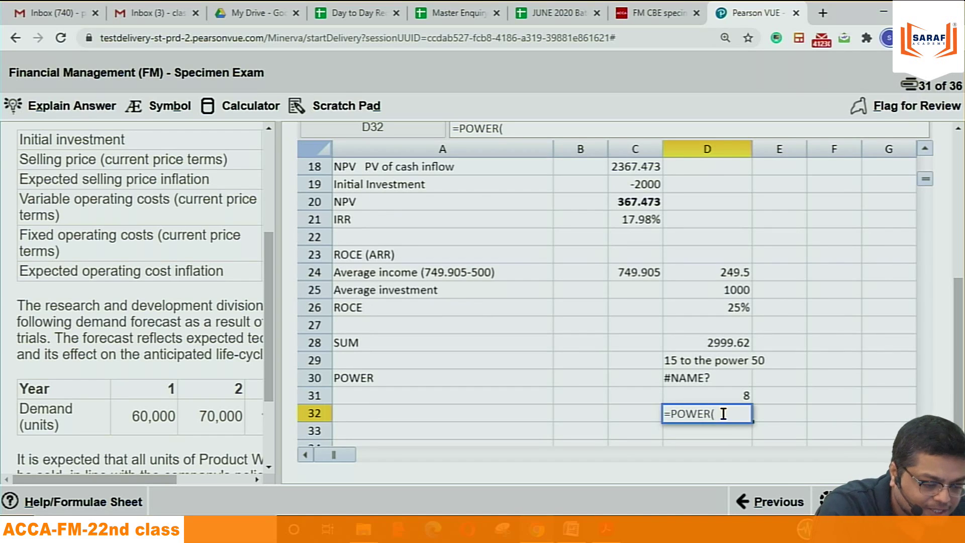
{"action": "type", "text": "15,50)"}
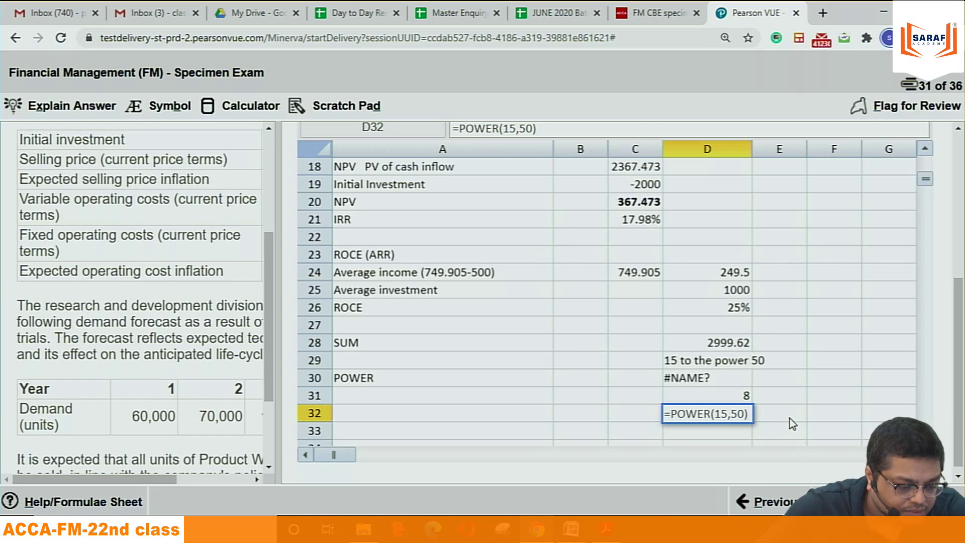
{"action": "left_click", "coordinate": [789, 418]}
{"action": "left_click", "coordinate": [741, 415]}
{"action": "double_click", "coordinate": [740, 415]}
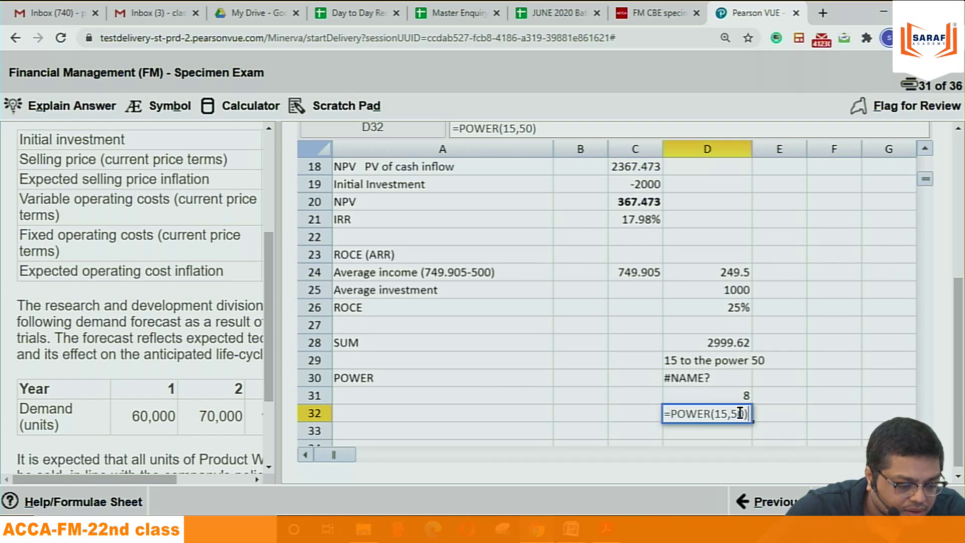
{"action": "left_click", "coordinate": [781, 409]}
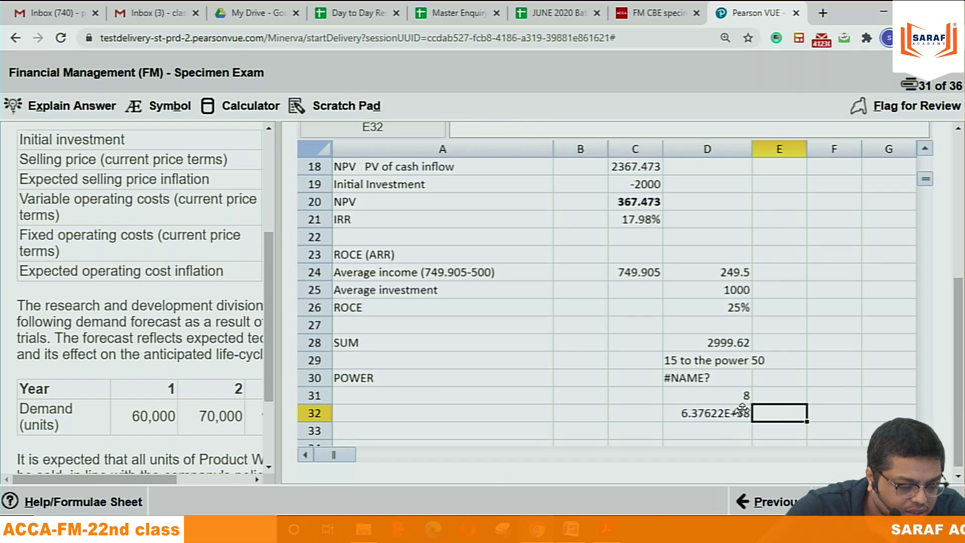
{"action": "left_click", "coordinate": [718, 417]}
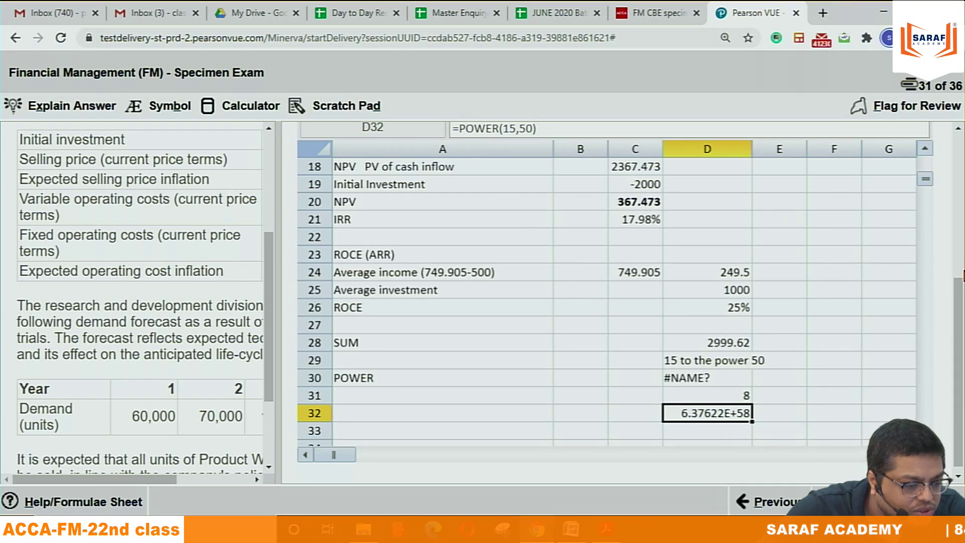
Step: Apply the two-decimal number format to D32 and reopen its formula
{"action": "scroll", "coordinate": [960, 278], "scroll_direction": "up", "scroll_amount": 1}
{"action": "scroll", "coordinate": [960, 277], "scroll_direction": "up", "scroll_amount": 1}
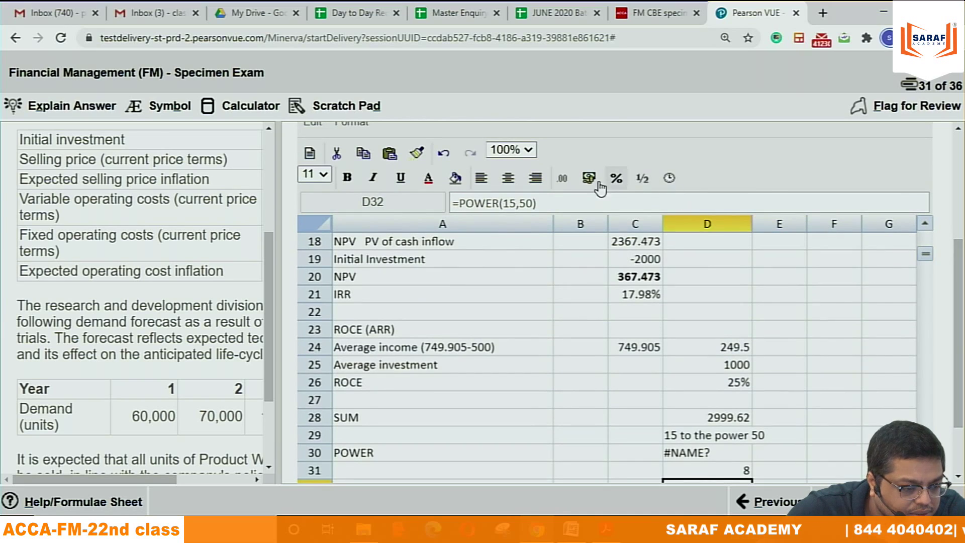
{"action": "left_click", "coordinate": [561, 179]}
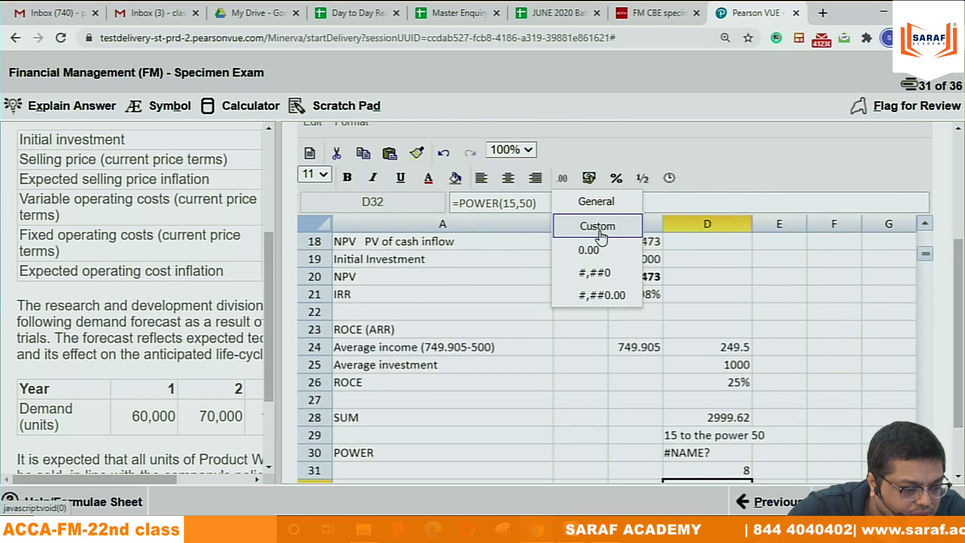
{"action": "left_click", "coordinate": [592, 249]}
{"action": "scroll", "coordinate": [959, 337], "scroll_direction": "down", "scroll_amount": 2}
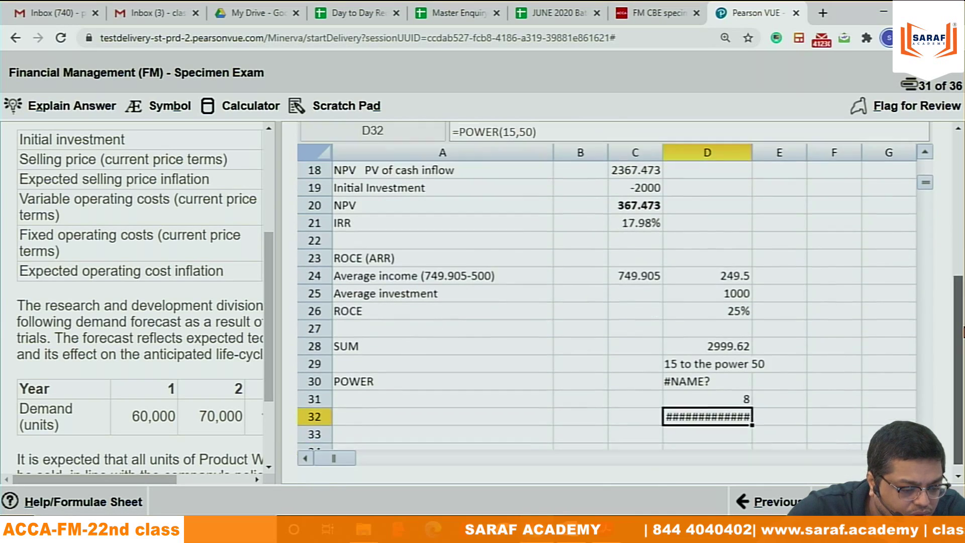
{"action": "scroll", "coordinate": [963, 336], "scroll_direction": "up", "scroll_amount": 2}
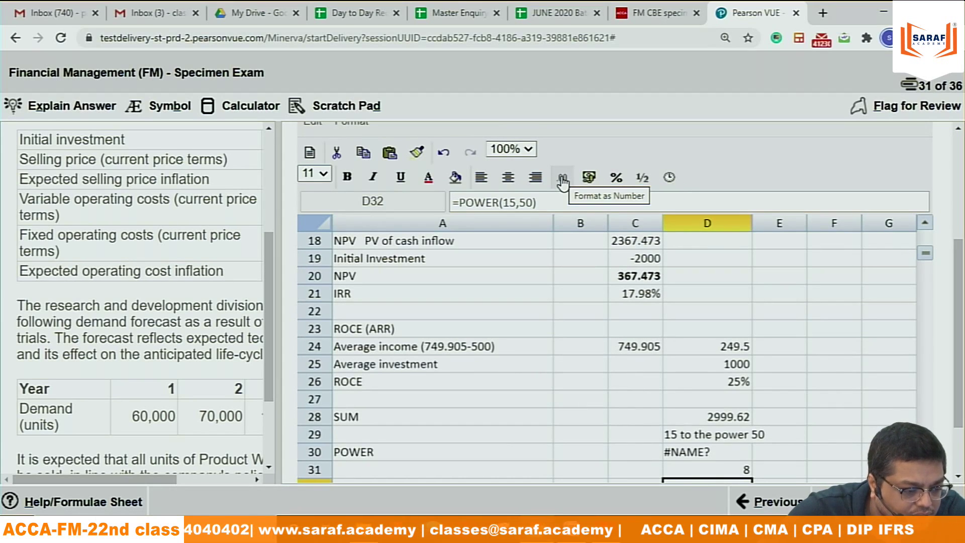
{"action": "scroll", "coordinate": [928, 346], "scroll_direction": "down", "scroll_amount": 3}
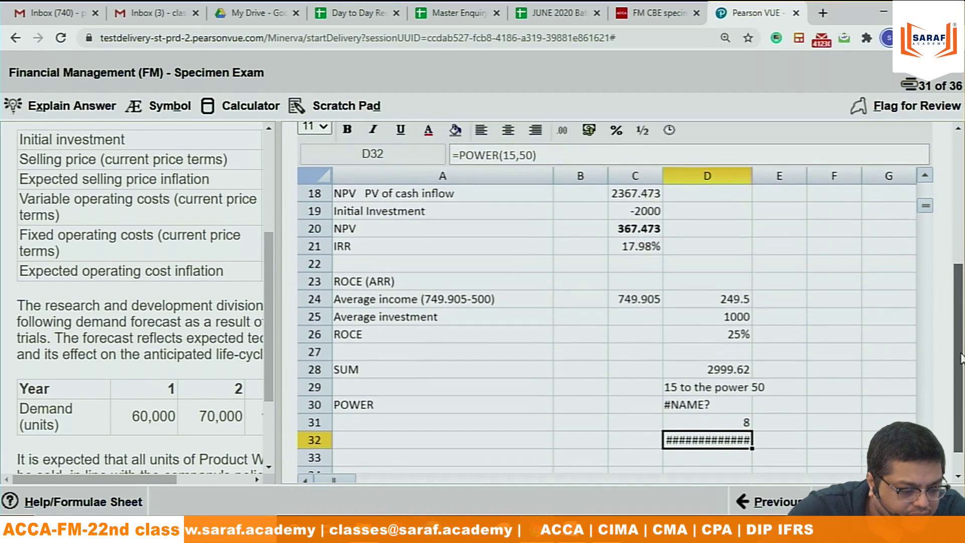
{"action": "double_click", "coordinate": [747, 413]}
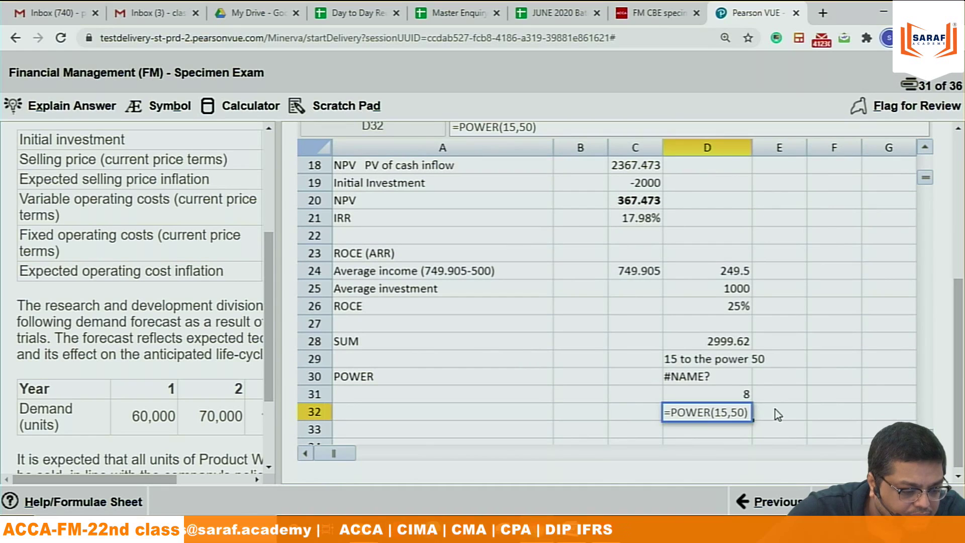
{"action": "left_click", "coordinate": [775, 410]}
{"action": "left_click", "coordinate": [731, 414]}
Step: Retype =POWER(15,50) in D32, then clear the overflowing result
{"action": "key", "text": "Delete"}
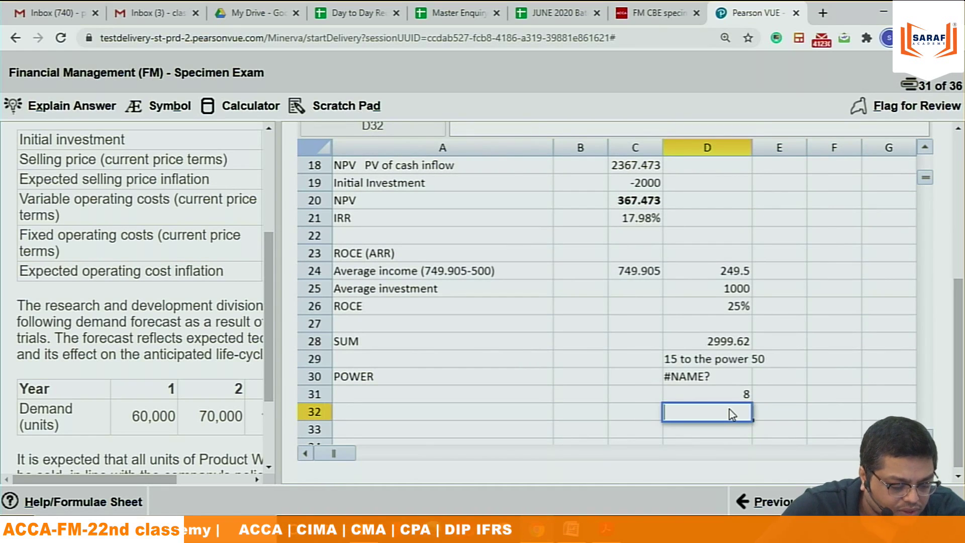
{"action": "type", "text": "="}
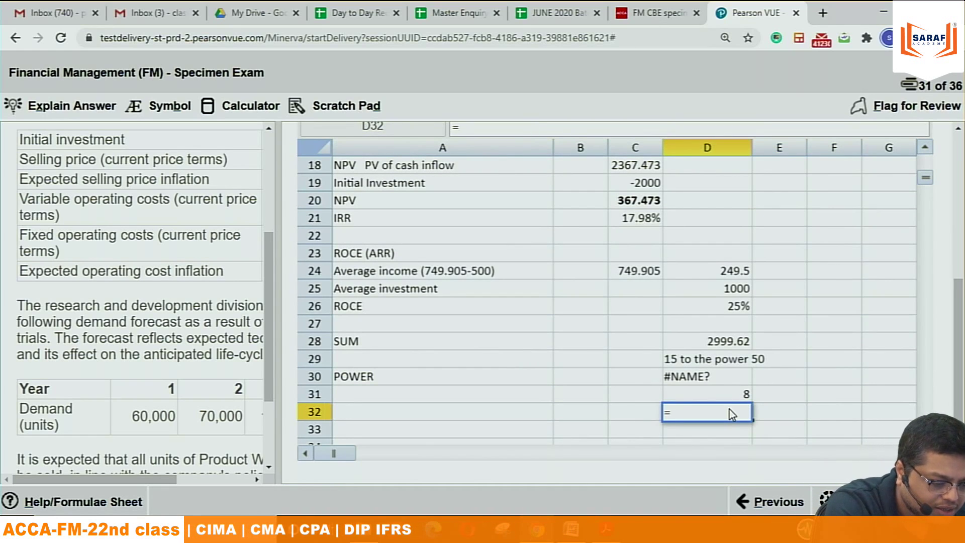
{"action": "type", "text": "POWE"}
{"action": "key", "text": "BackSpace"}
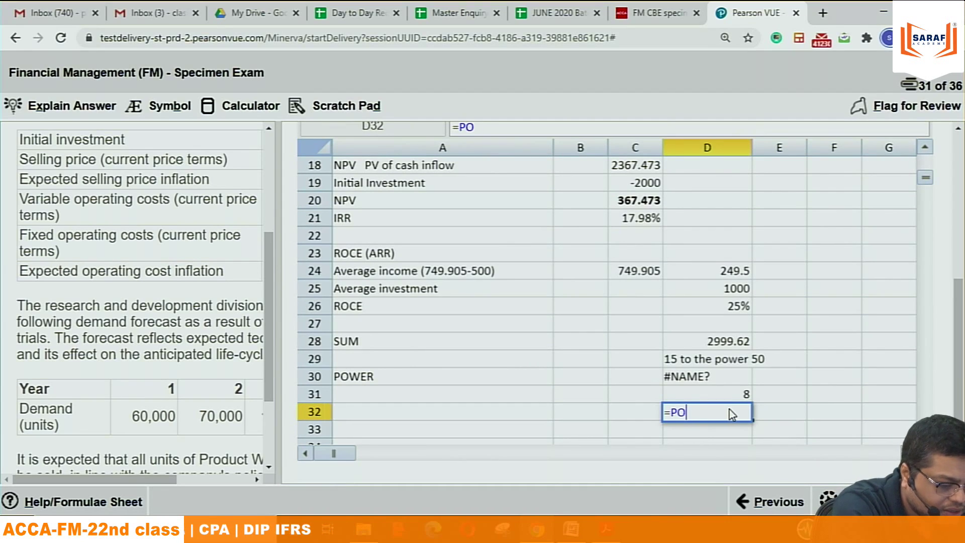
{"action": "type", "text": "WER"}
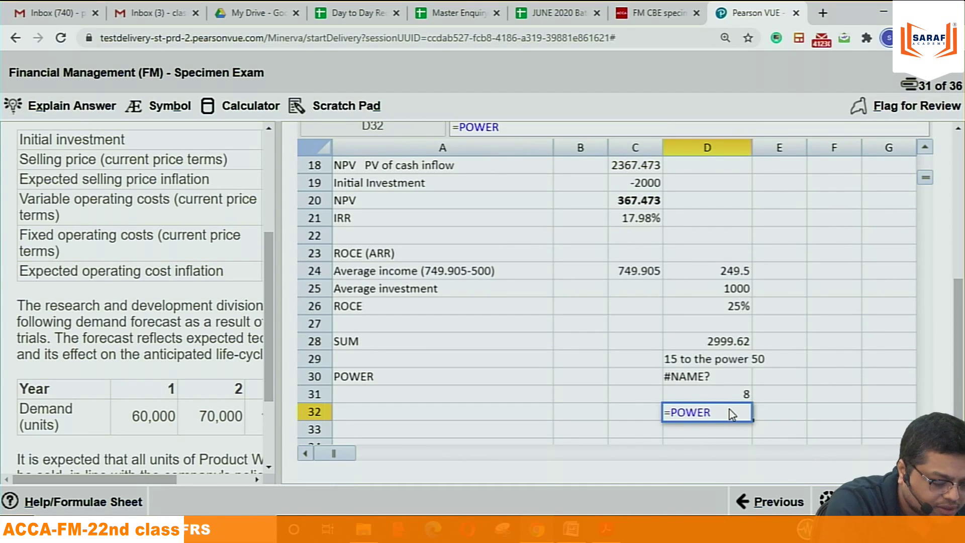
{"action": "type", "text": "(15"}
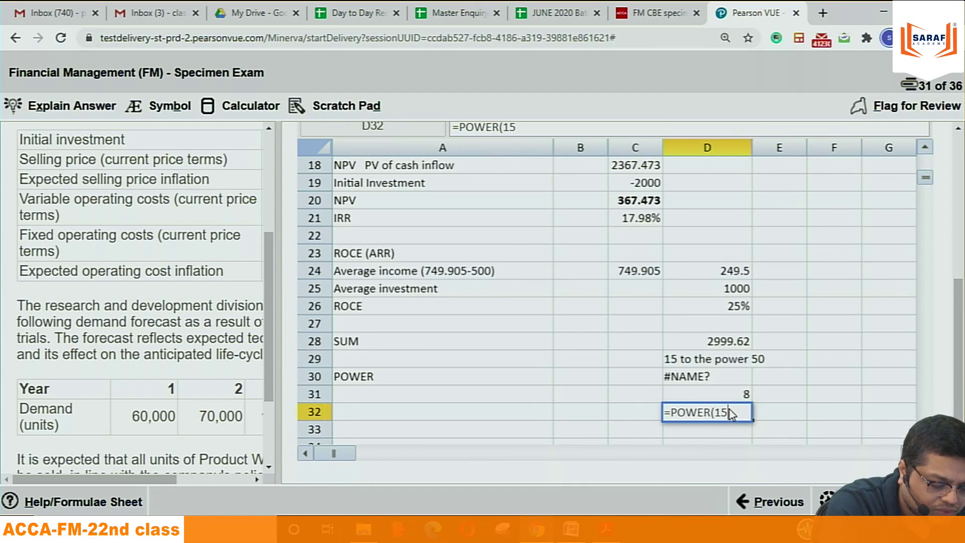
{"action": "type", "text": ",50)"}
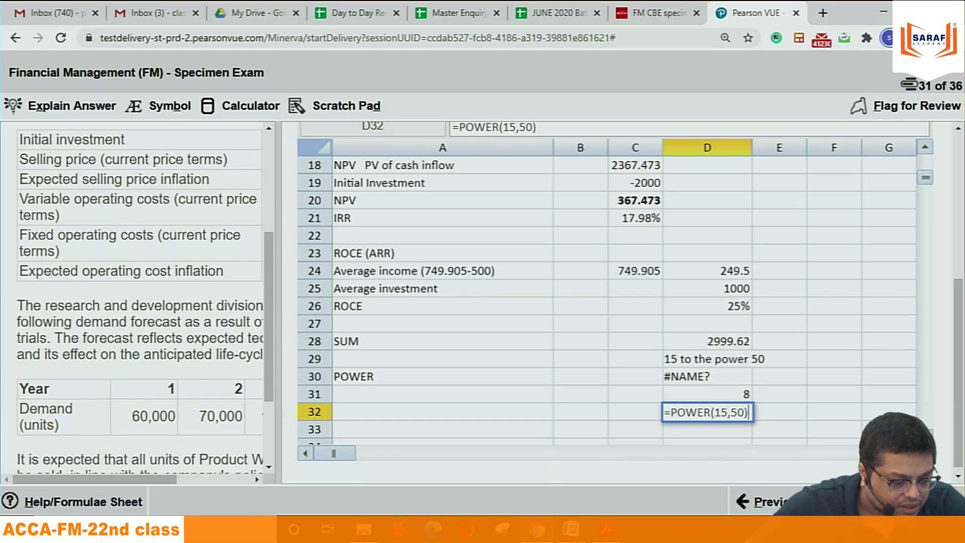
{"action": "left_click", "coordinate": [797, 411]}
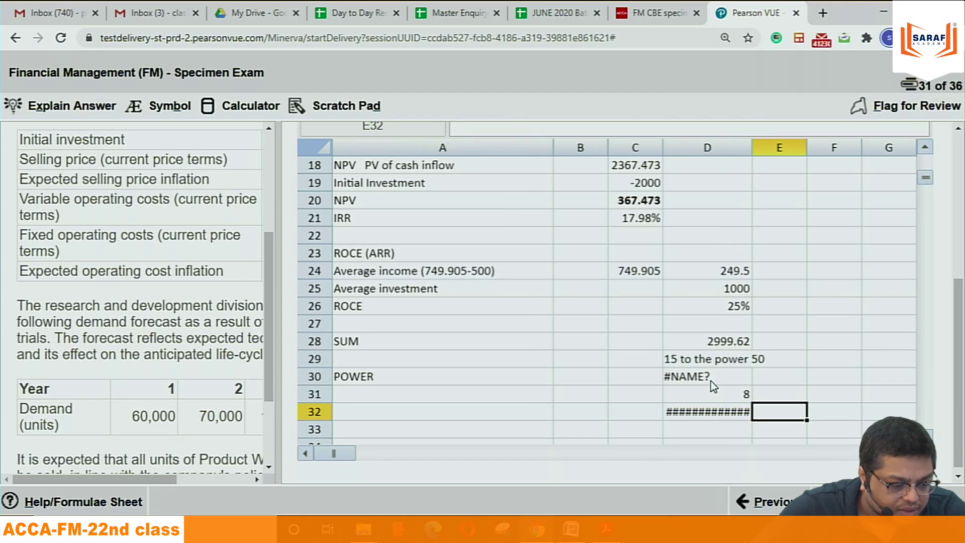
{"action": "left_click", "coordinate": [724, 416]}
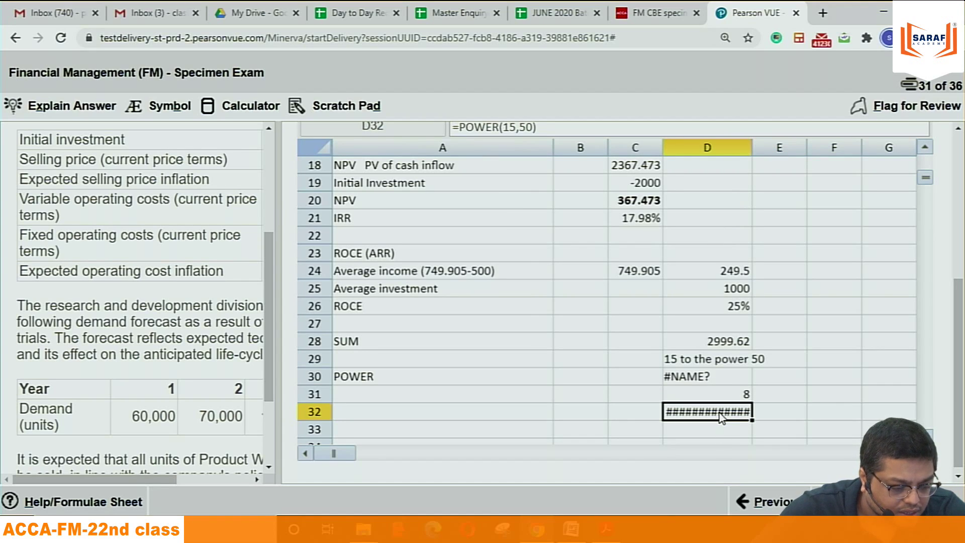
{"action": "key", "text": "BackSpace"}
Step: Enter =POWER(15,50) in D33 and widen column D to show 6.37622E+58
{"action": "left_click", "coordinate": [716, 426]}
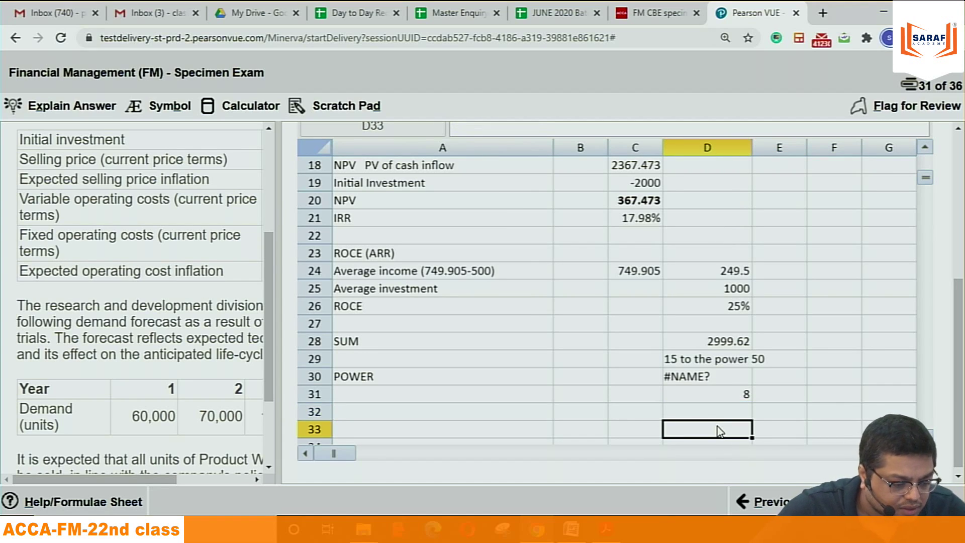
{"action": "type", "text": "=PO"}
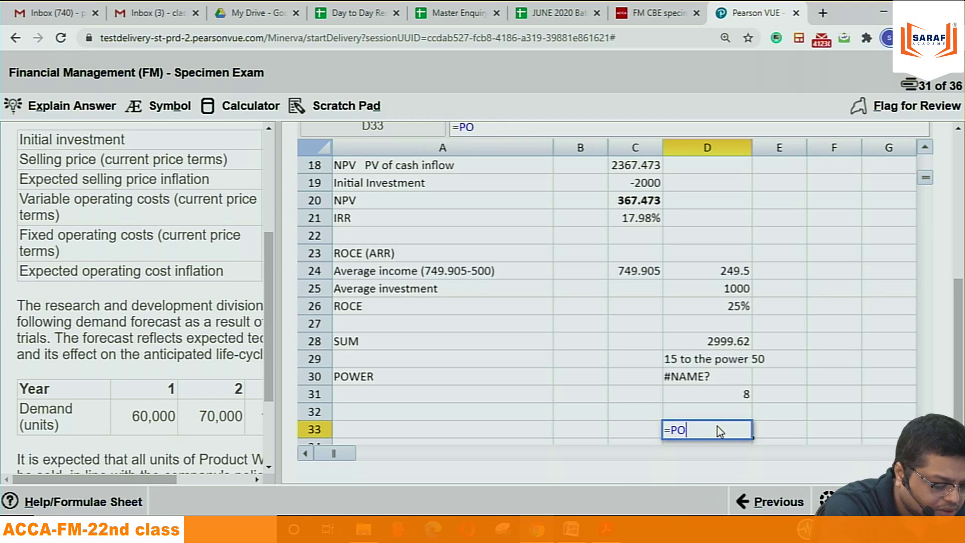
{"action": "type", "text": "WER("}
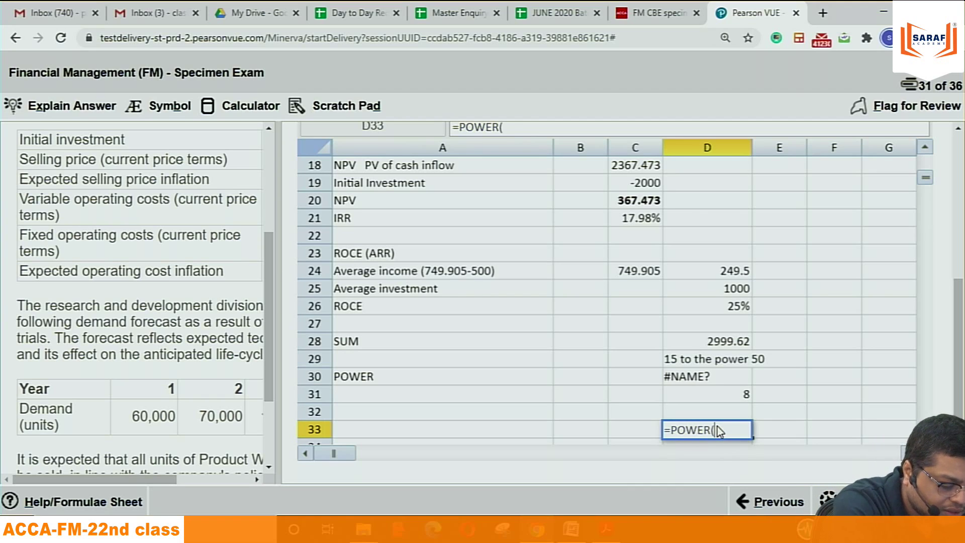
{"action": "type", "text": "15,50)"}
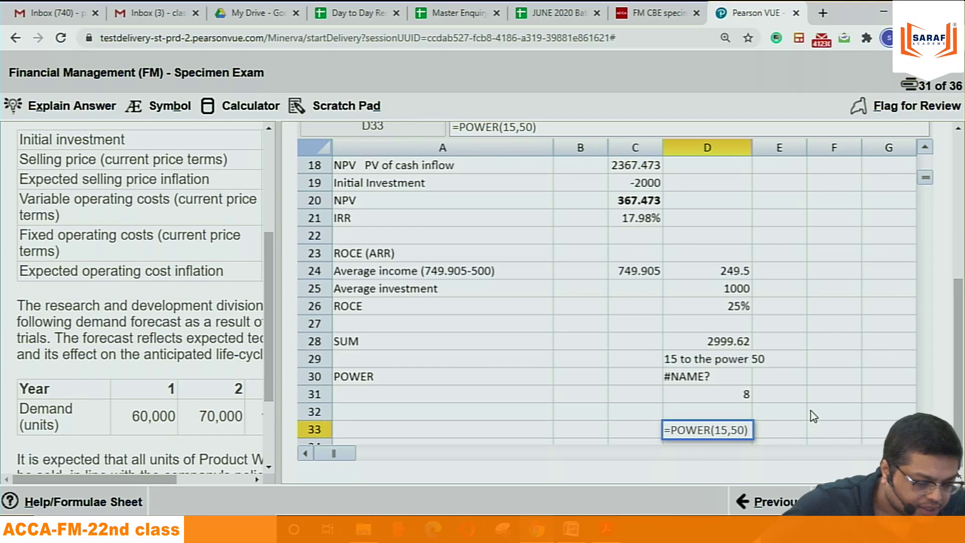
{"action": "left_click", "coordinate": [787, 431]}
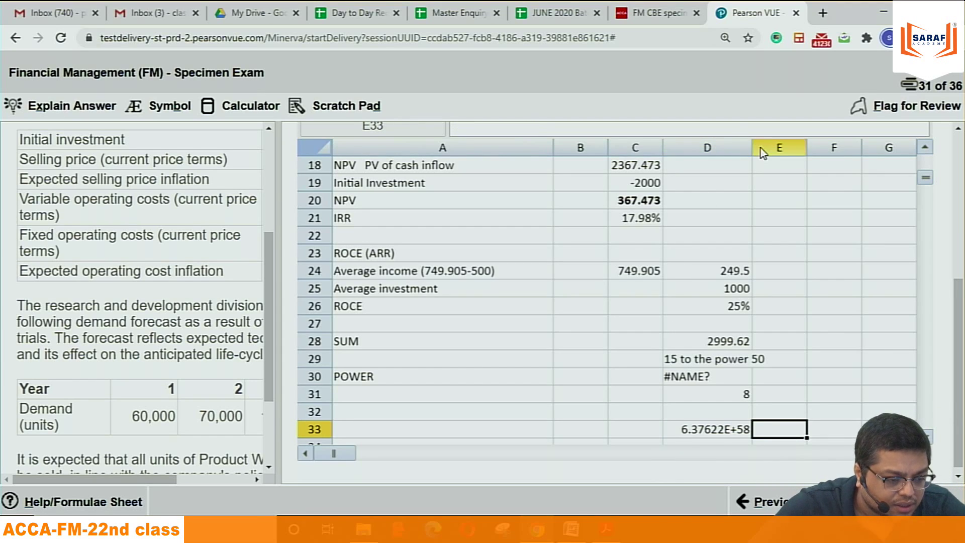
{"action": "left_click_drag", "start_coordinate": [752, 146], "coordinate": [889, 145]}
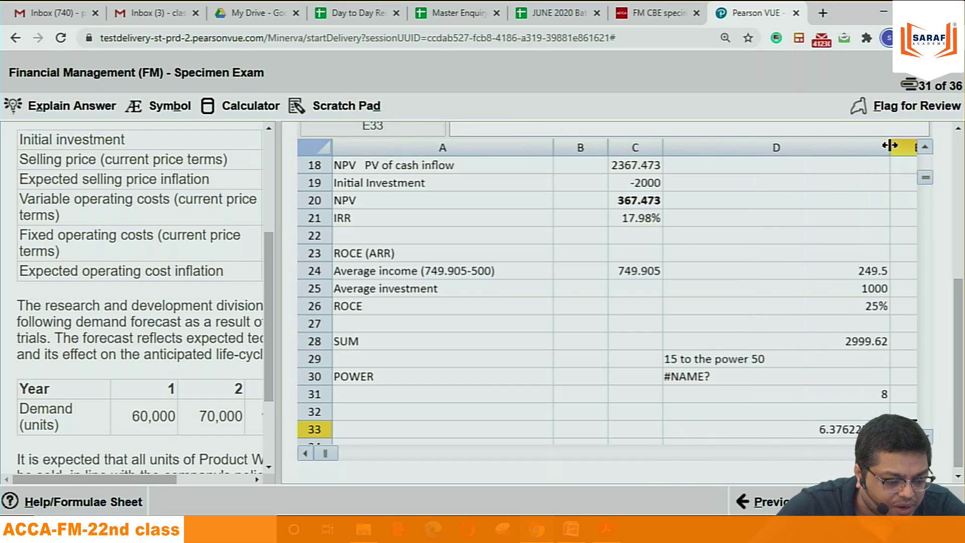
{"action": "left_click", "coordinate": [825, 432]}
{"action": "double_click", "coordinate": [835, 431]}
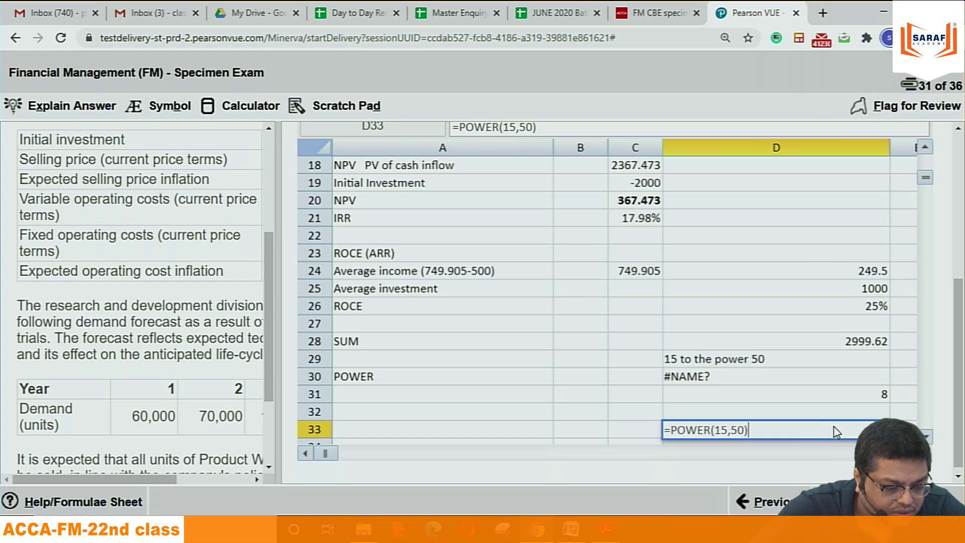
{"action": "left_click", "coordinate": [649, 427]}
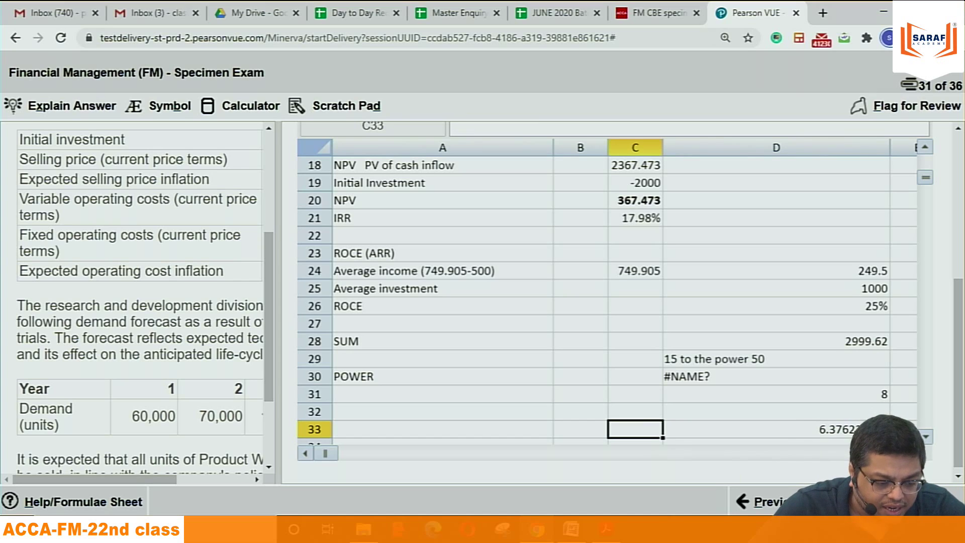
{"action": "left_click", "coordinate": [872, 397]}
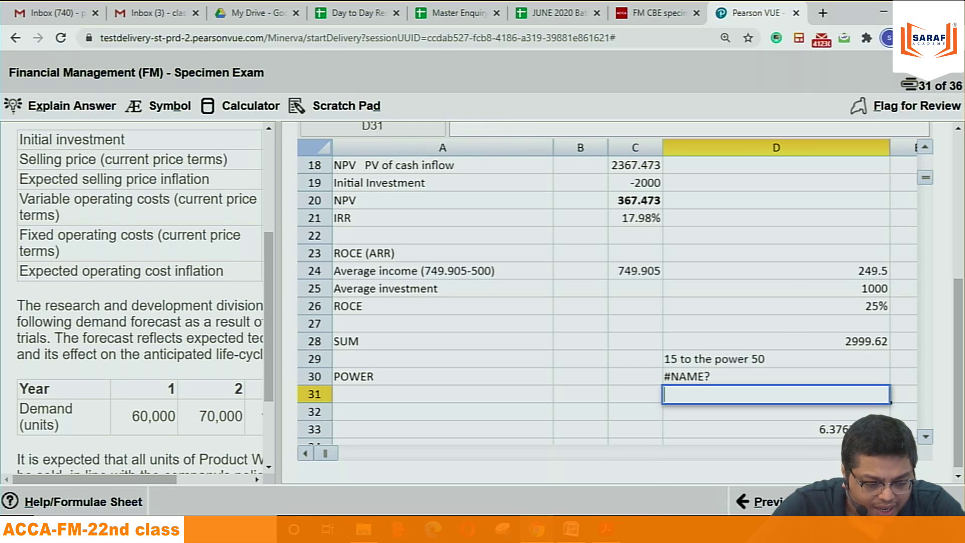
Step: Clear the POWER result from D33 and label A31 'Square root'
{"action": "left_click", "coordinate": [869, 430]}
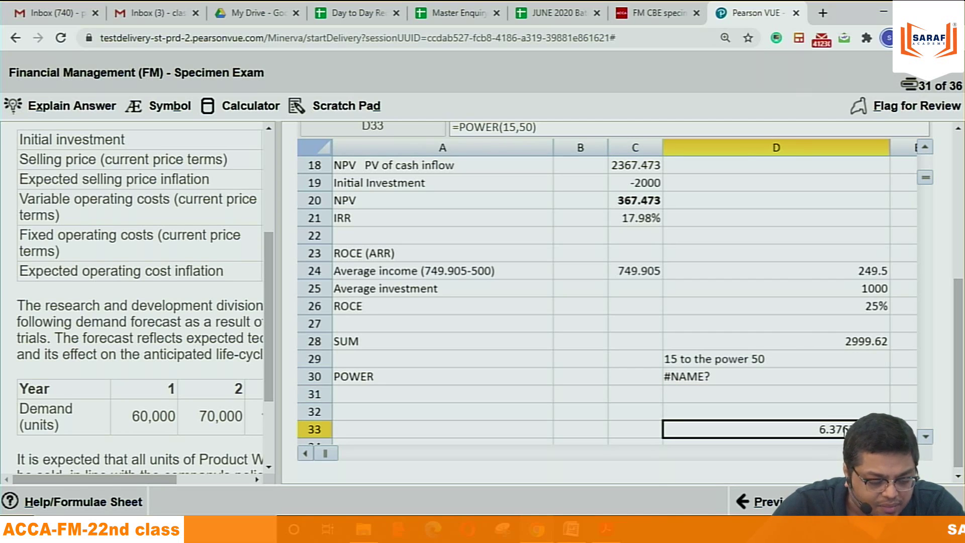
{"action": "key", "text": "Delete"}
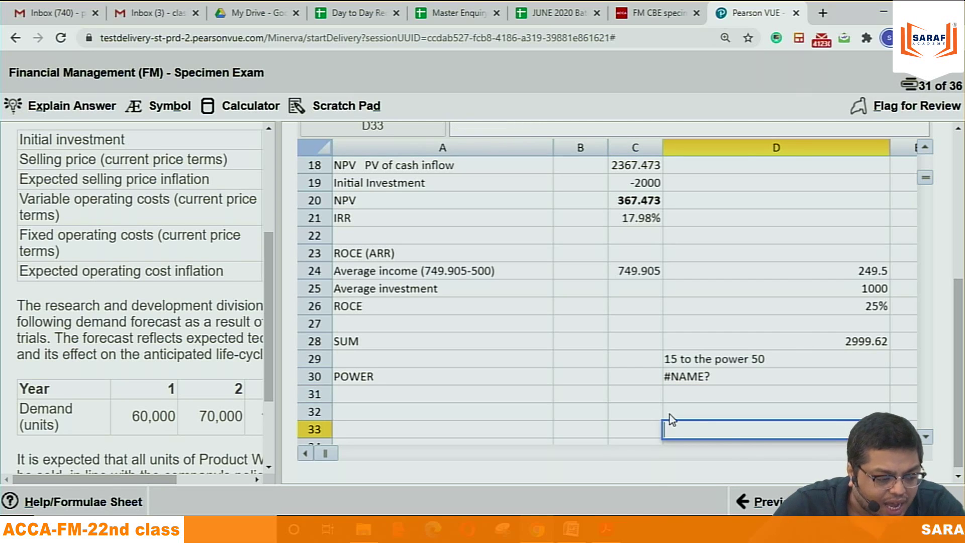
{"action": "left_click", "coordinate": [381, 396]}
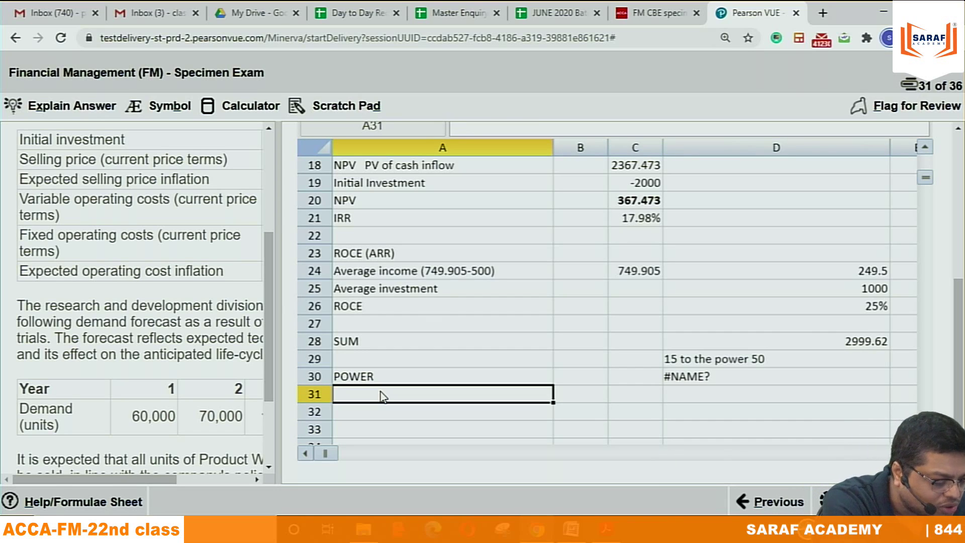
{"action": "type", "text": "Squa"}
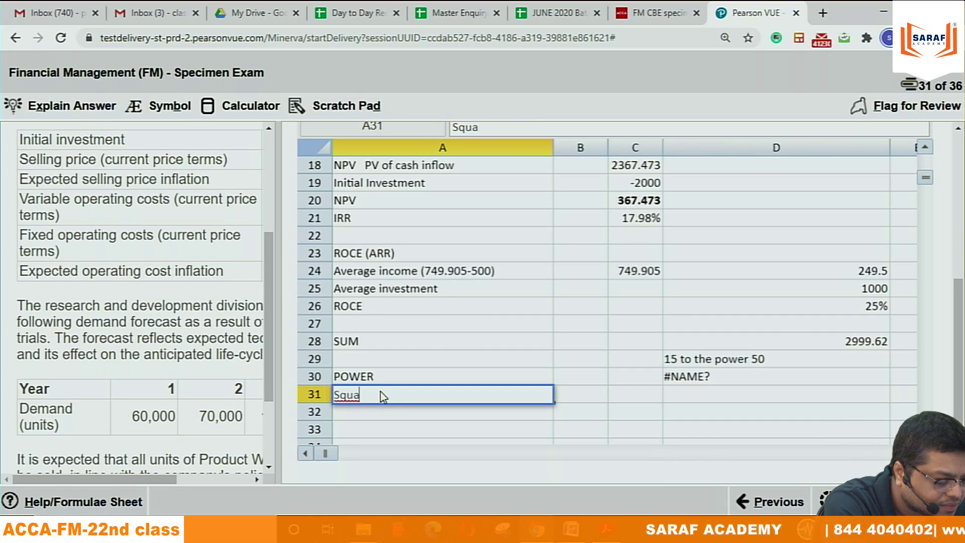
{"action": "type", "text": "re root"}
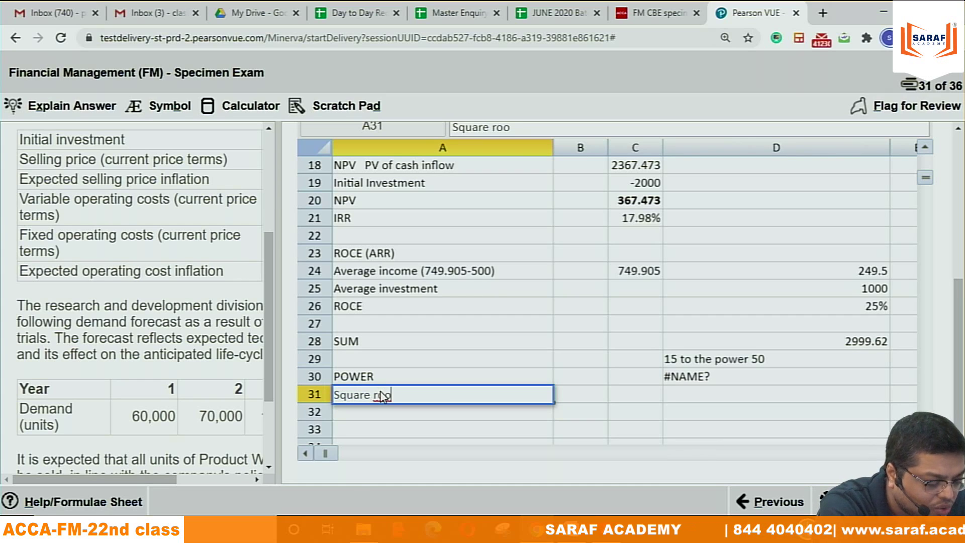
{"action": "left_click", "coordinate": [698, 393]}
Step: Enter 2^3 in C31 and 8 in D31
{"action": "left_click", "coordinate": [625, 396]}
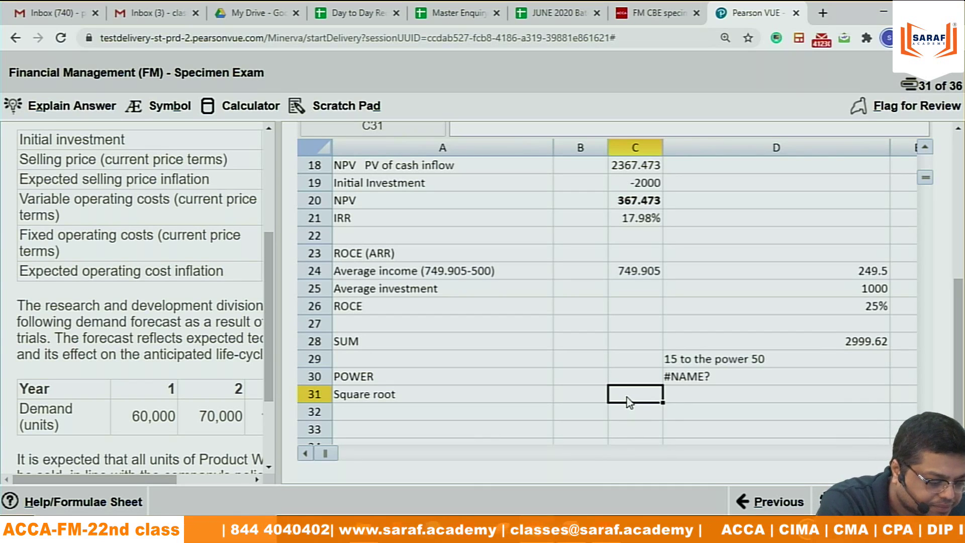
{"action": "type", "text": "2"}
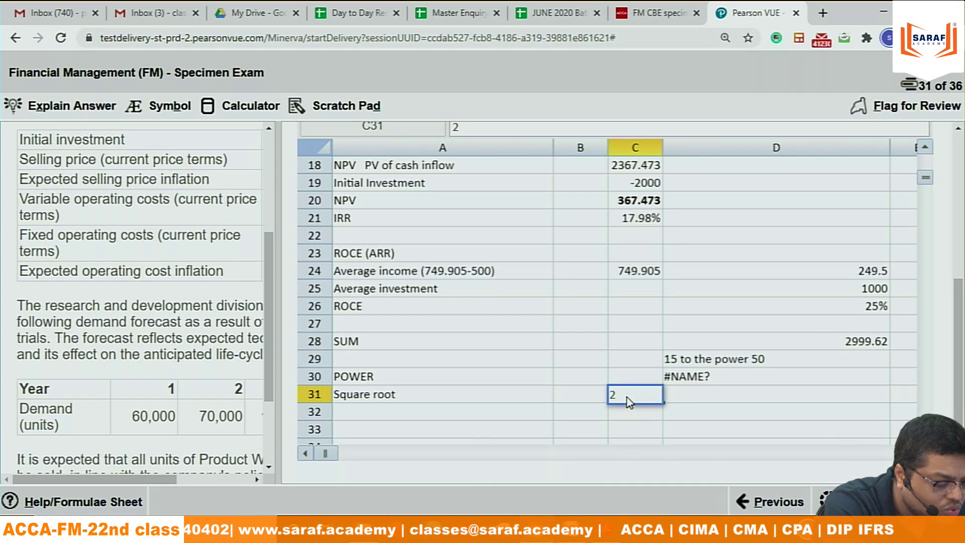
{"action": "type", "text": "^3"}
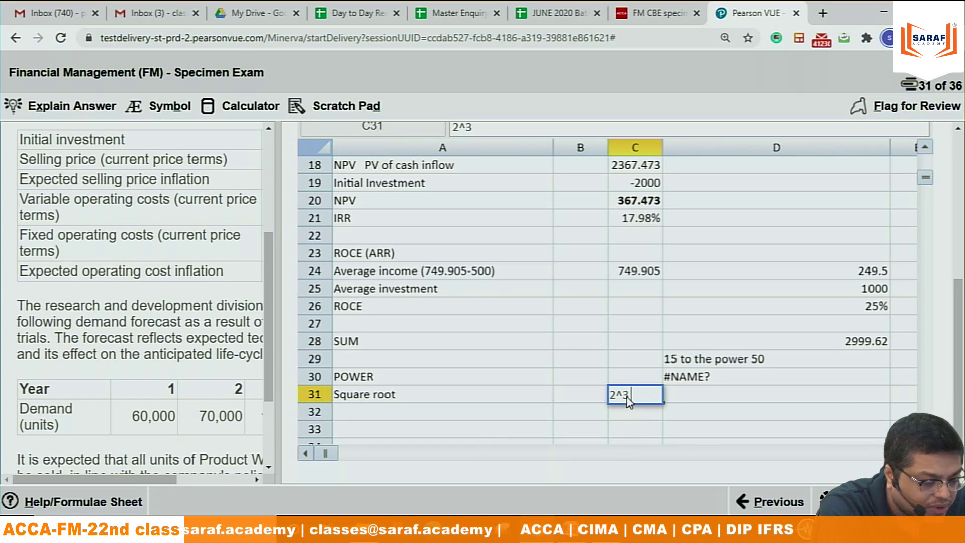
{"action": "left_click", "coordinate": [700, 396]}
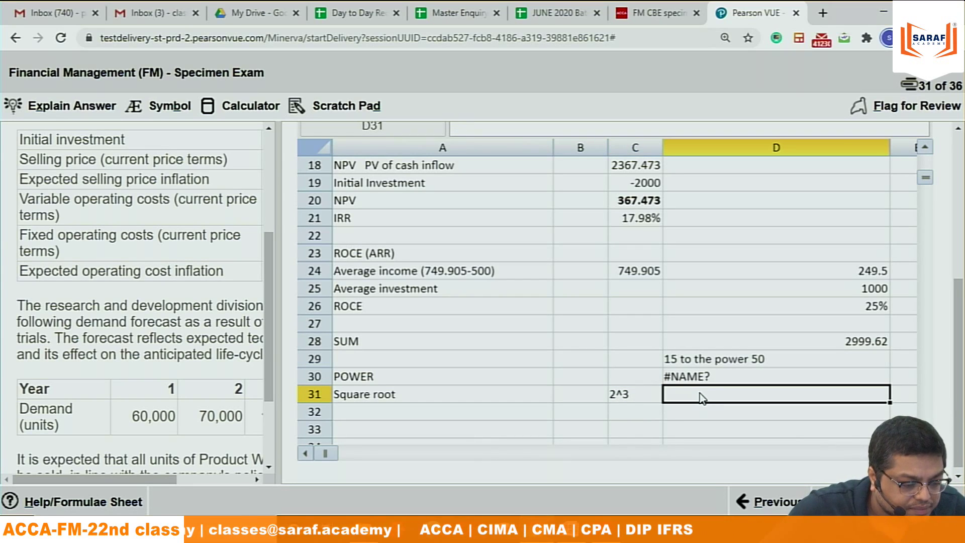
{"action": "type", "text": "8"}
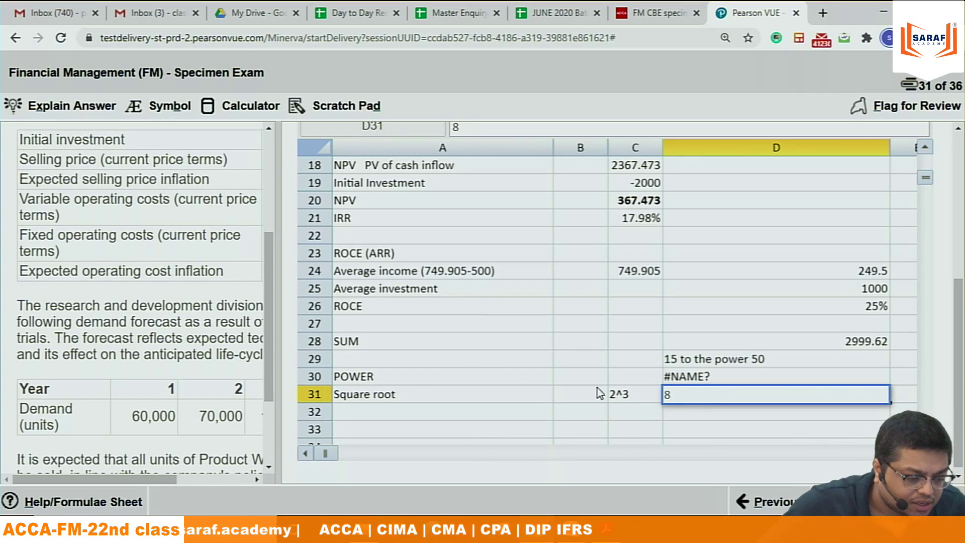
{"action": "left_click", "coordinate": [629, 414]}
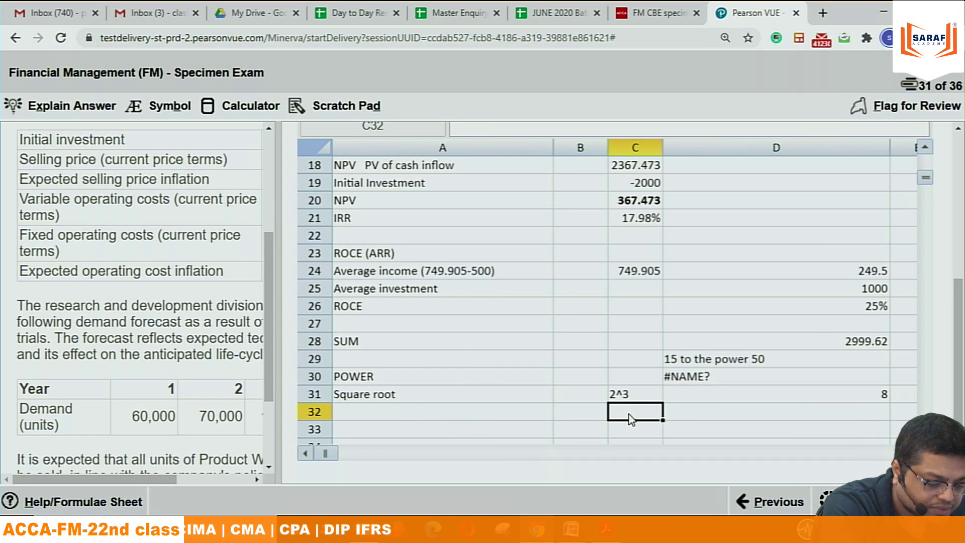
Step: Try entering =SQRT(8,3) in C32, then reselect C32
{"action": "type", "text": "=SQRT"}
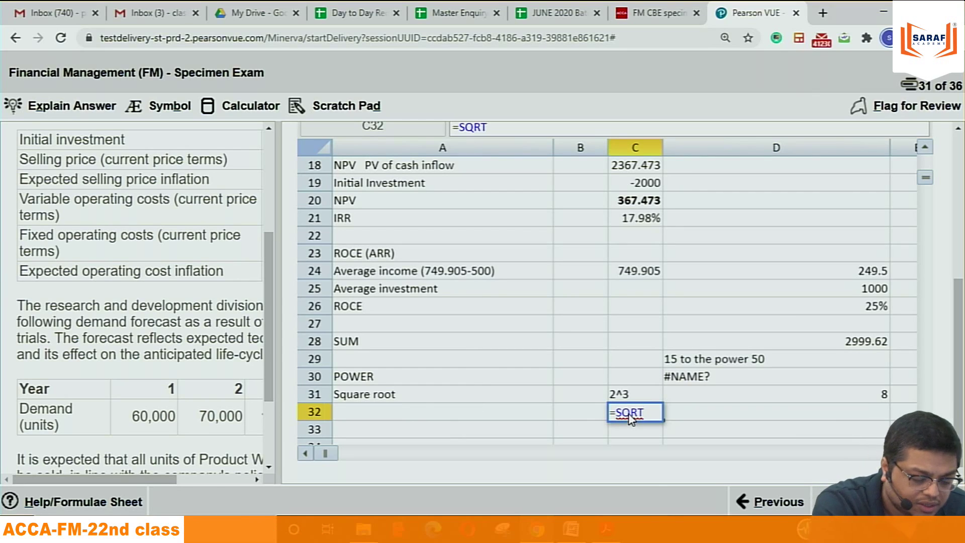
{"action": "type", "text": "("}
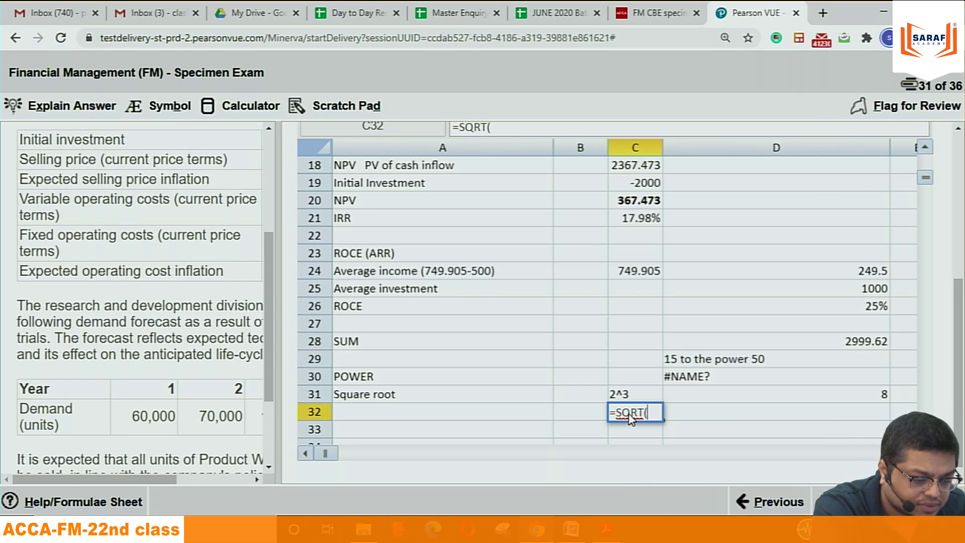
{"action": "type", "text": "8,"}
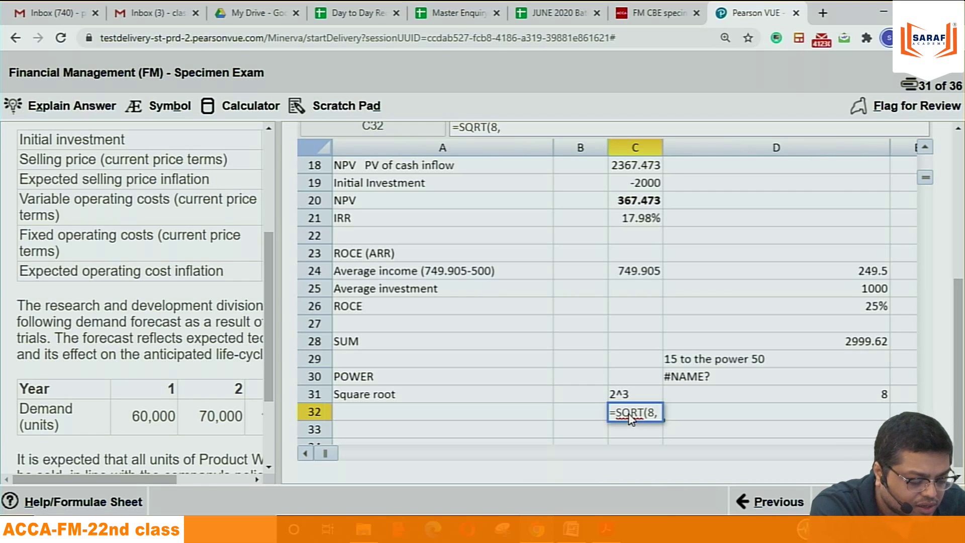
{"action": "type", "text": "3"}
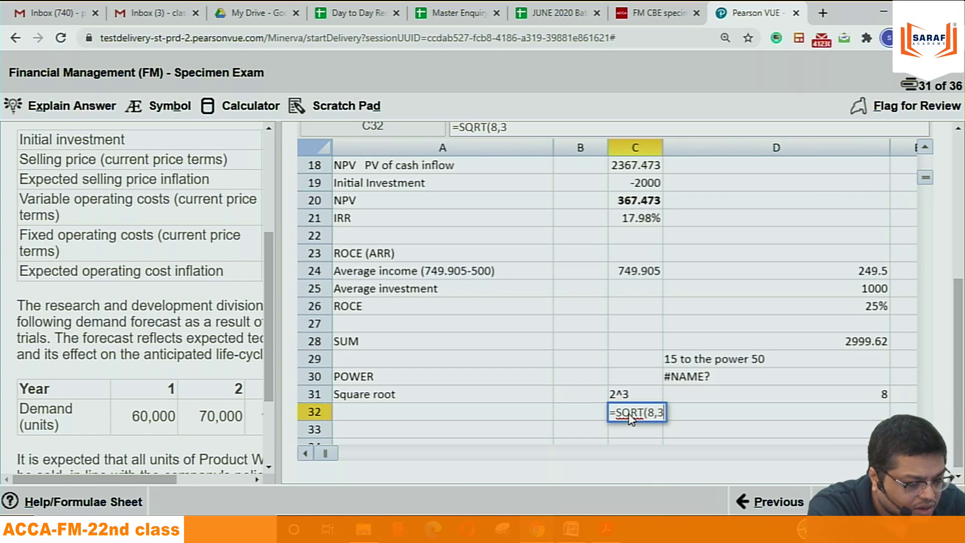
{"action": "type", "text": ")"}
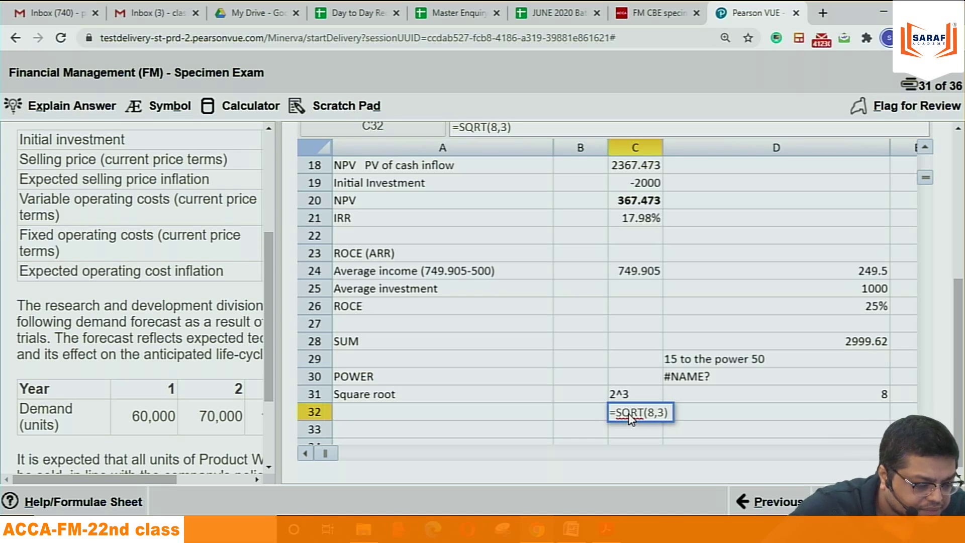
{"action": "left_click", "coordinate": [727, 415]}
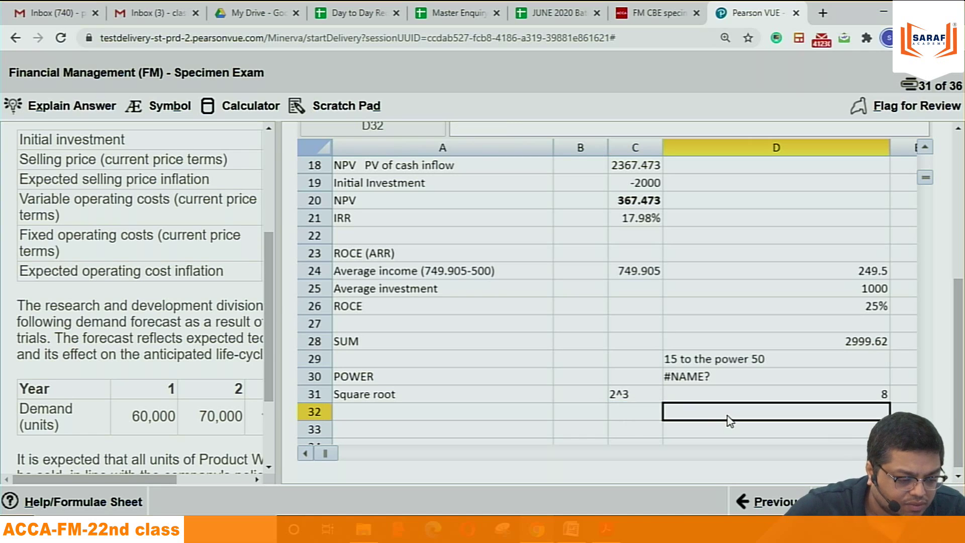
{"action": "left_click", "coordinate": [625, 418]}
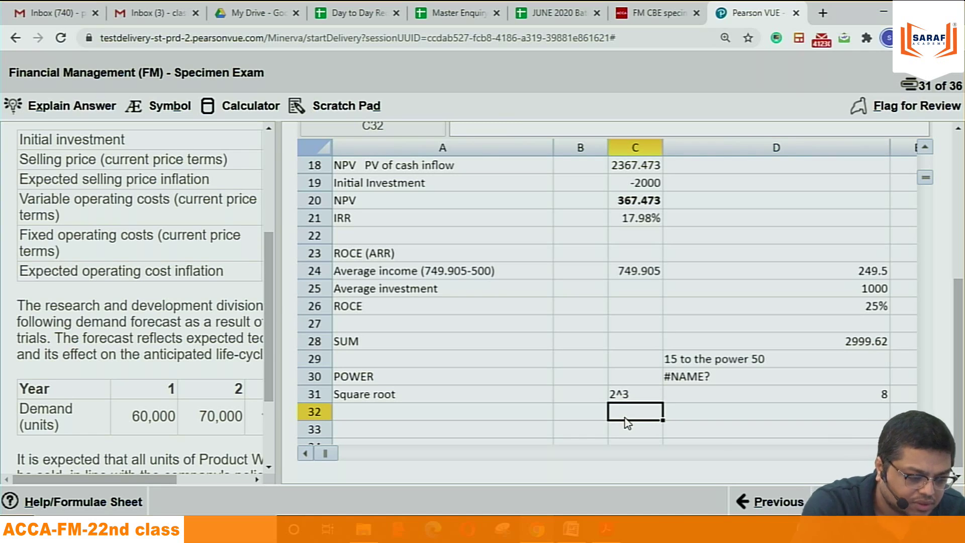
Step: Look up the SQRT entry in the Formulae Sheet, then close the reference
{"action": "left_click", "coordinate": [83, 502]}
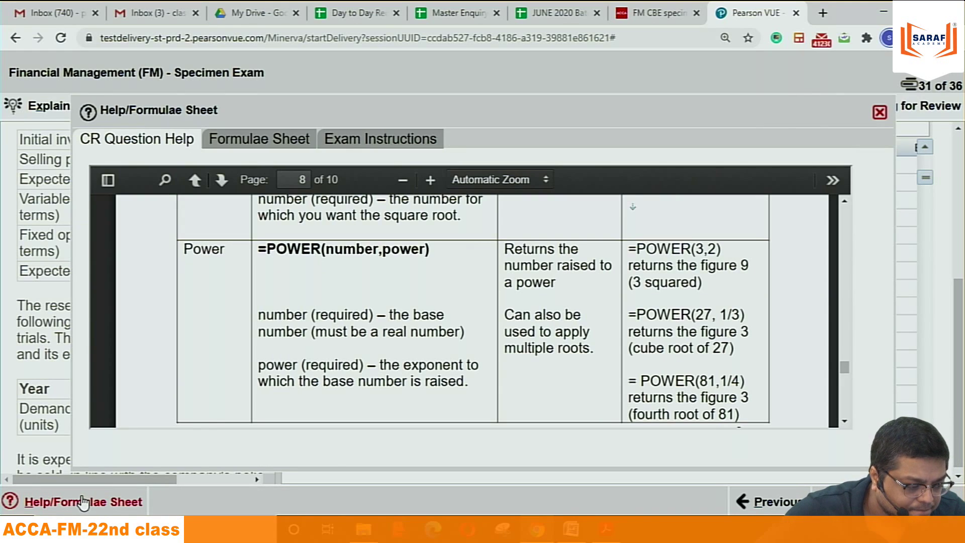
{"action": "mouse_move", "coordinate": [846, 370]}
{"action": "left_mouse_down"}
{"action": "mouse_move", "coordinate": [845, 345]}
{"action": "mouse_move", "coordinate": [849, 385]}
{"action": "left_mouse_up"}
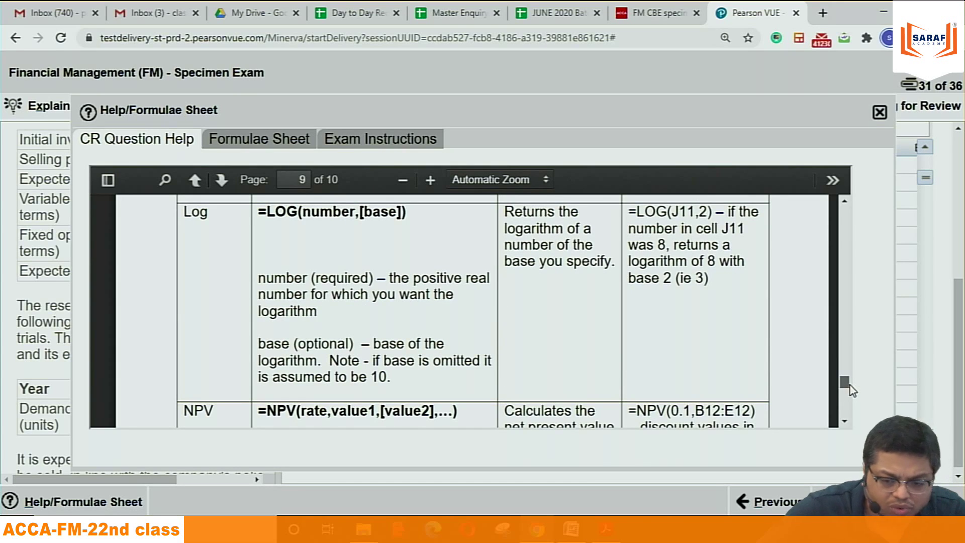
{"action": "mouse_move", "coordinate": [849, 384]}
{"action": "left_mouse_down"}
{"action": "mouse_move", "coordinate": [852, 402]}
{"action": "mouse_move", "coordinate": [849, 358]}
{"action": "mouse_move", "coordinate": [852, 368]}
{"action": "left_mouse_up"}
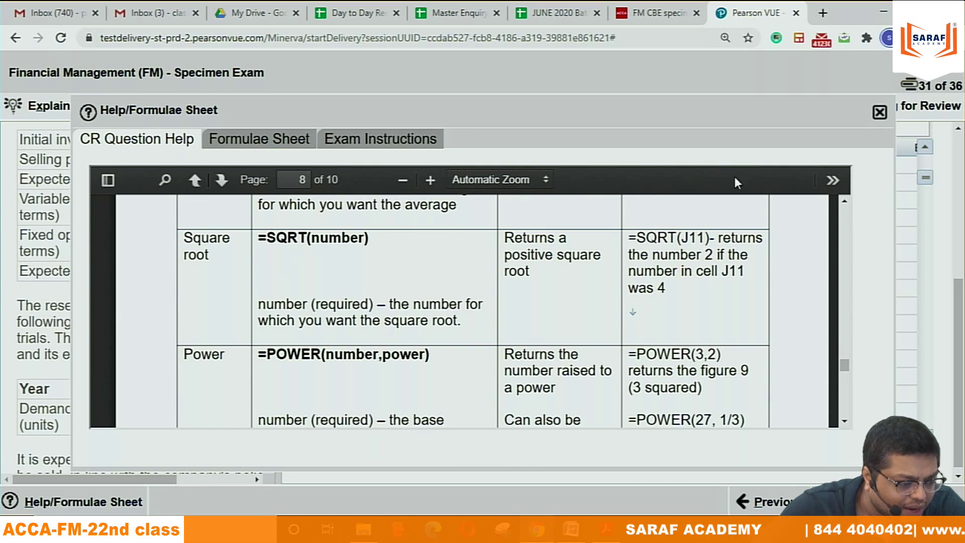
{"action": "left_click", "coordinate": [879, 112]}
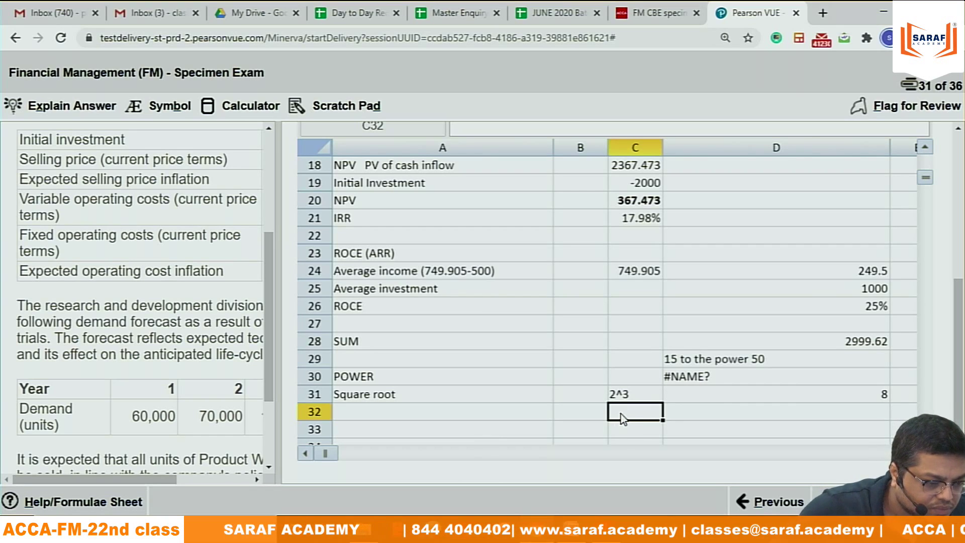
Step: Enter =SQRT16 in C32, which returns #NAME?, and reopen the formulae reference
{"action": "type", "text": "="}
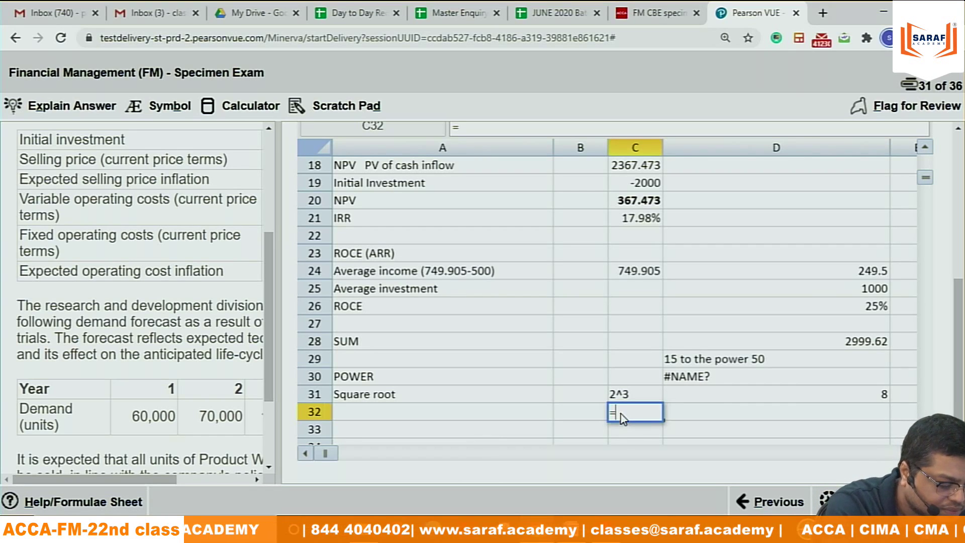
{"action": "type", "text": "S"}
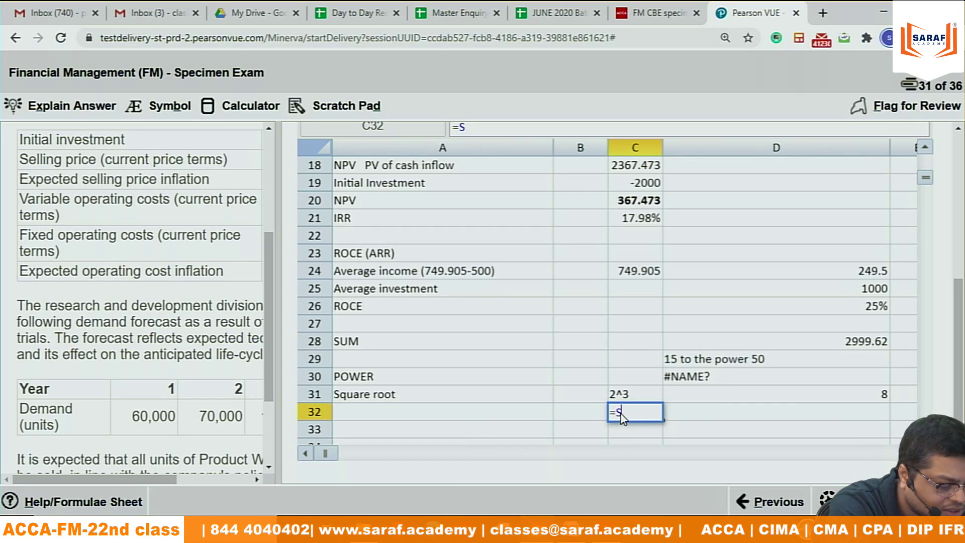
{"action": "type", "text": "QRT"}
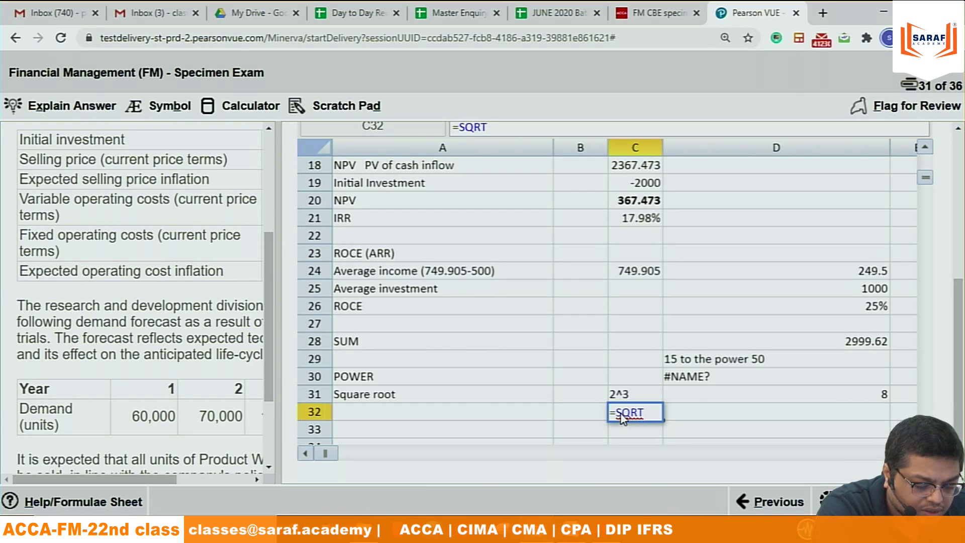
{"action": "type", "text": "16"}
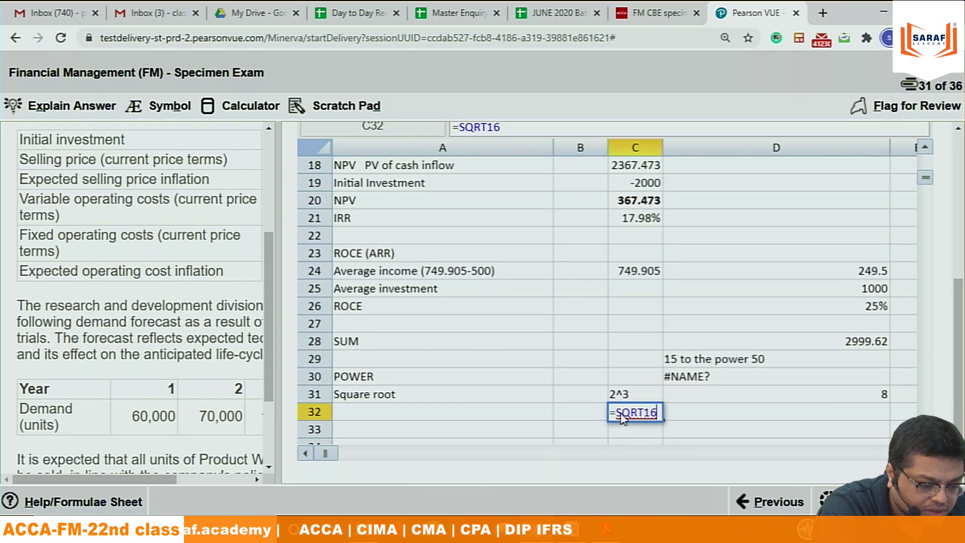
{"action": "left_click", "coordinate": [721, 419]}
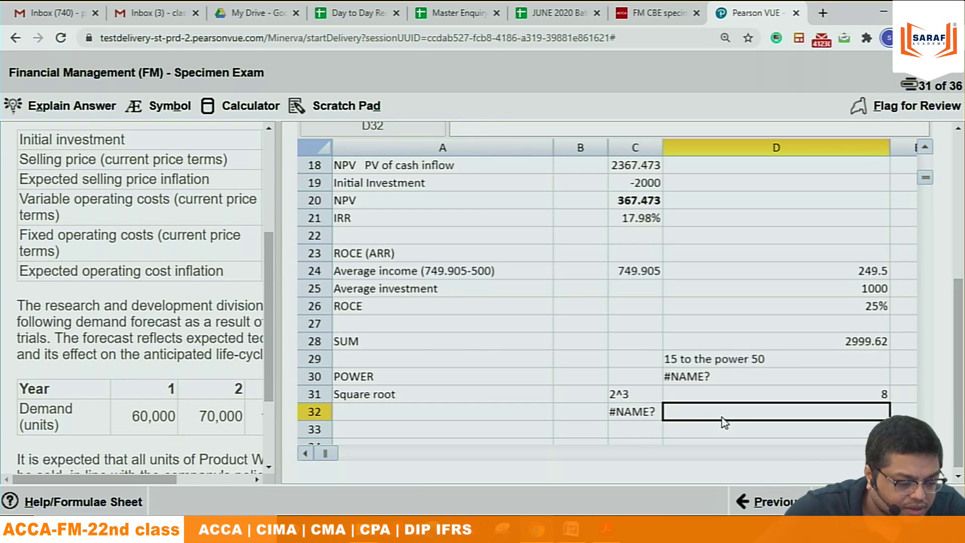
{"action": "left_click", "coordinate": [636, 411]}
{"action": "left_click", "coordinate": [122, 510]}
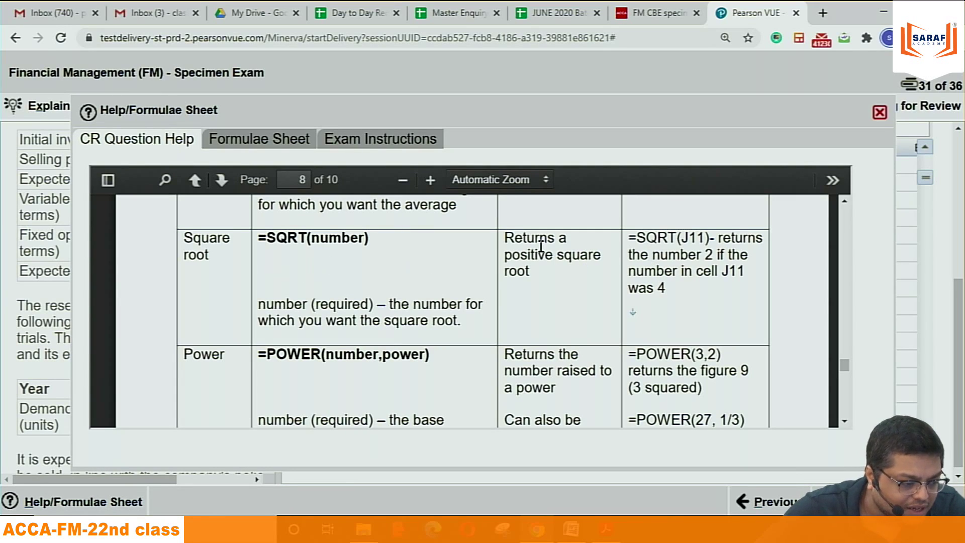
Step: Correct C32's formula to =SQRT(16) by adding the missing parentheses
{"action": "left_click", "coordinate": [879, 112]}
{"action": "double_click", "coordinate": [651, 412]}
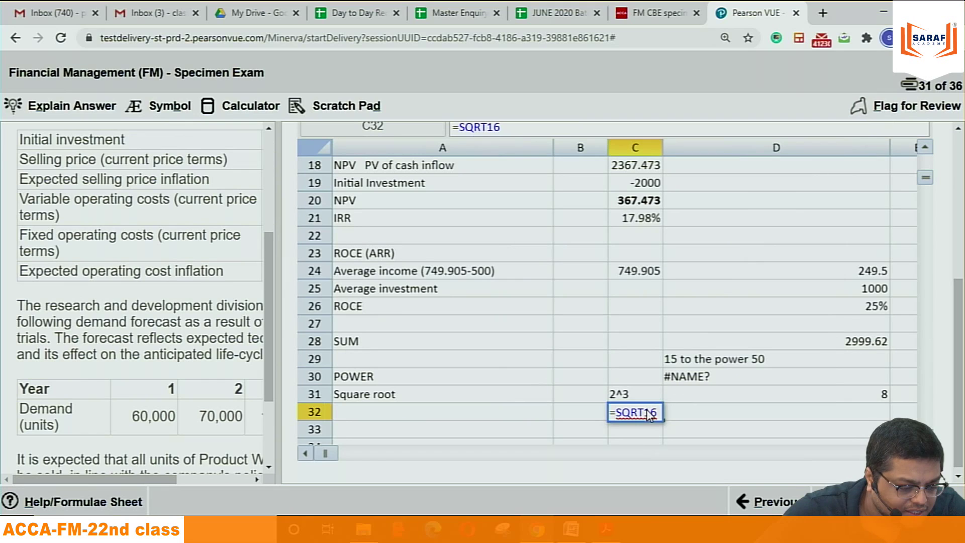
{"action": "type", "text": "("}
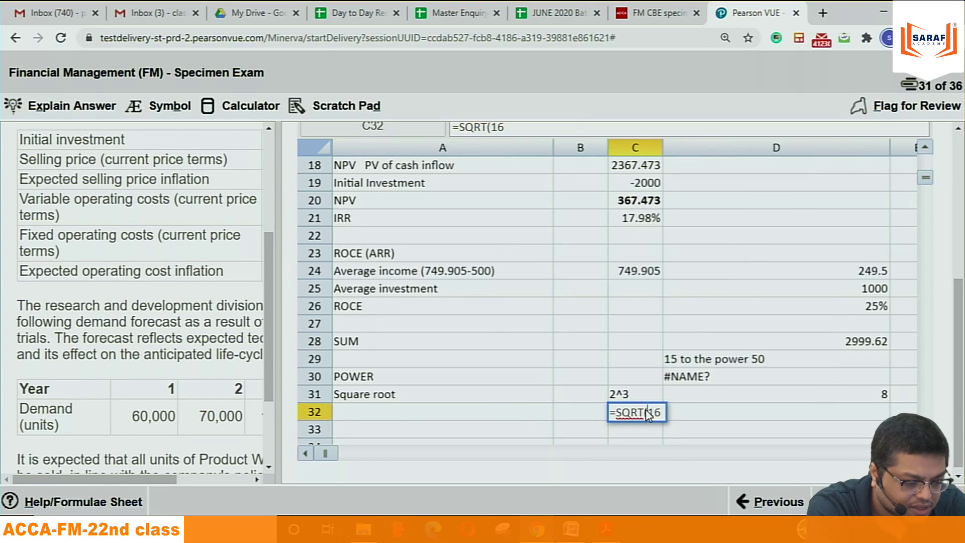
{"action": "key", "text": "End"}
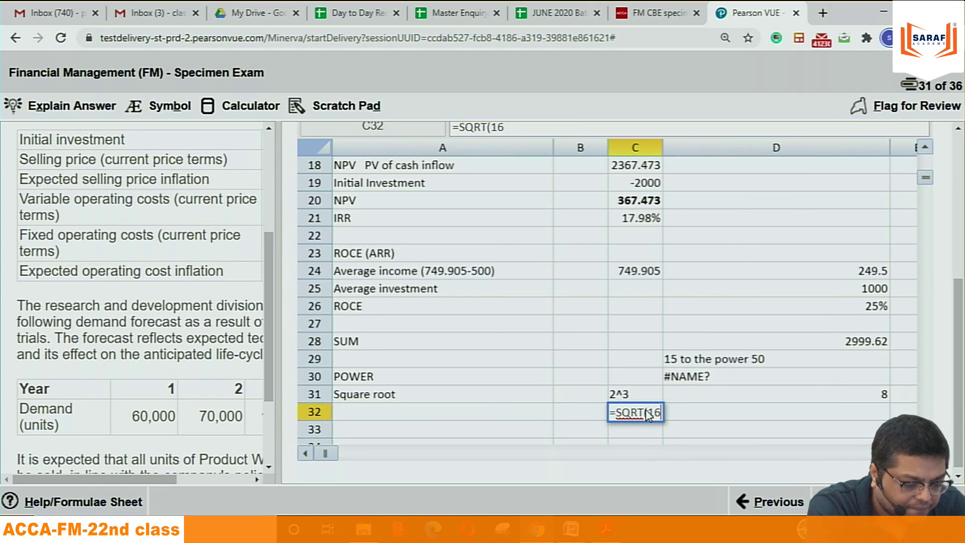
{"action": "type", "text": ")"}
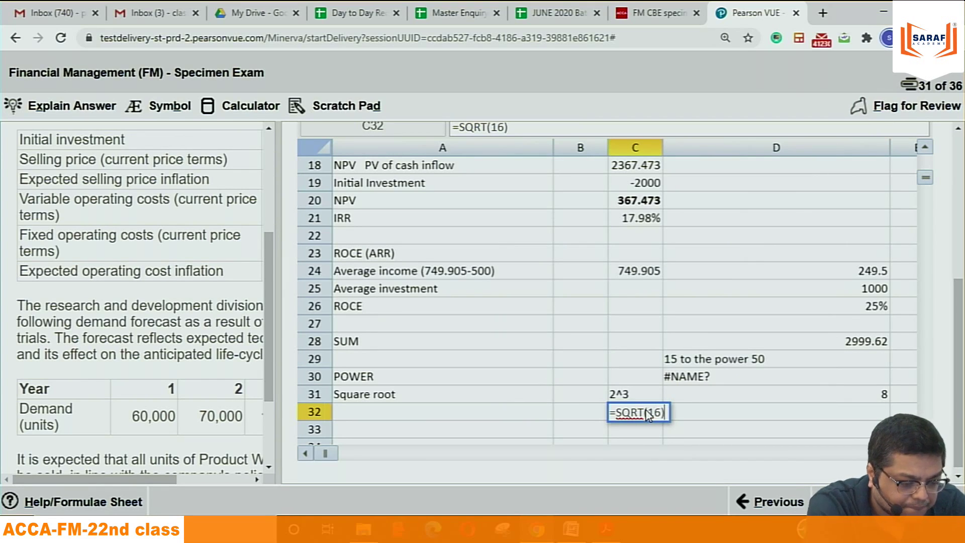
{"action": "left_click", "coordinate": [743, 420]}
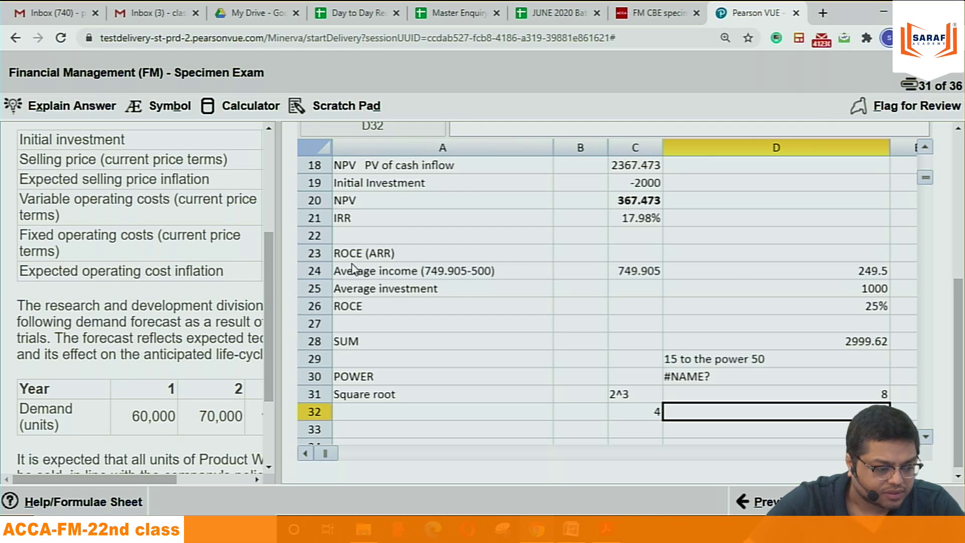
Step: Widen question 31's answer pane and scroll to rows 18–34 showing the NPV, IRR and ROCE workings
{"action": "left_click_drag", "start_coordinate": [282, 203], "coordinate": [637, 206]}
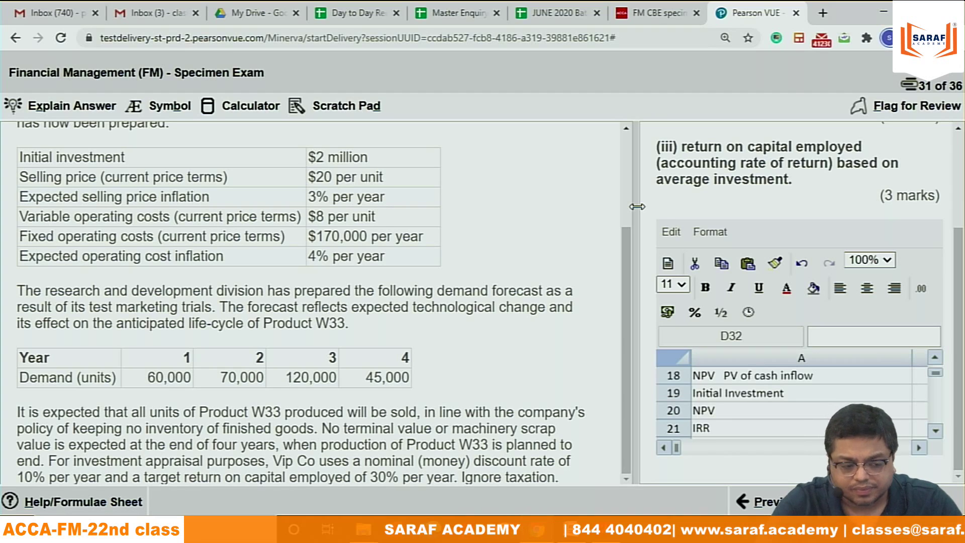
{"action": "left_click_drag", "start_coordinate": [637, 206], "coordinate": [565, 191]}
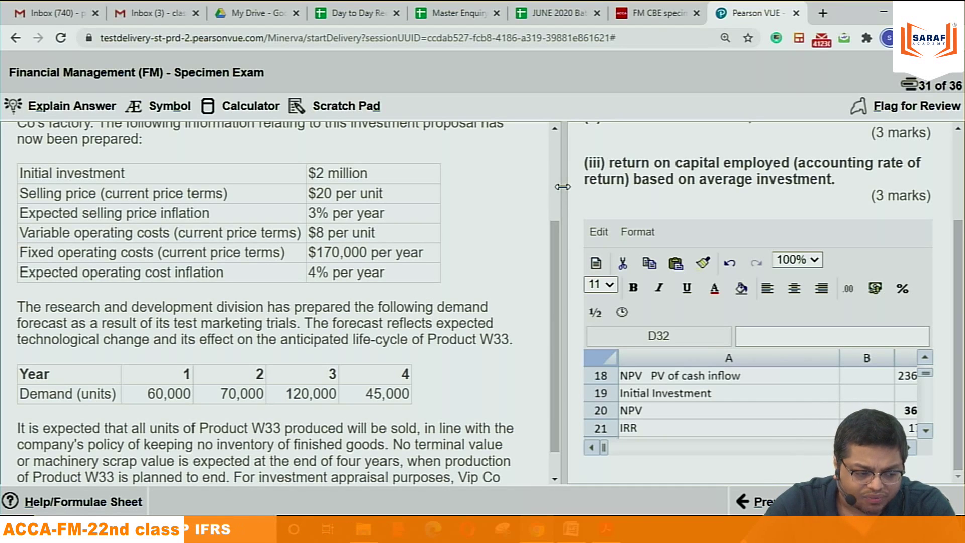
{"action": "left_click_drag", "start_coordinate": [561, 191], "coordinate": [366, 206]}
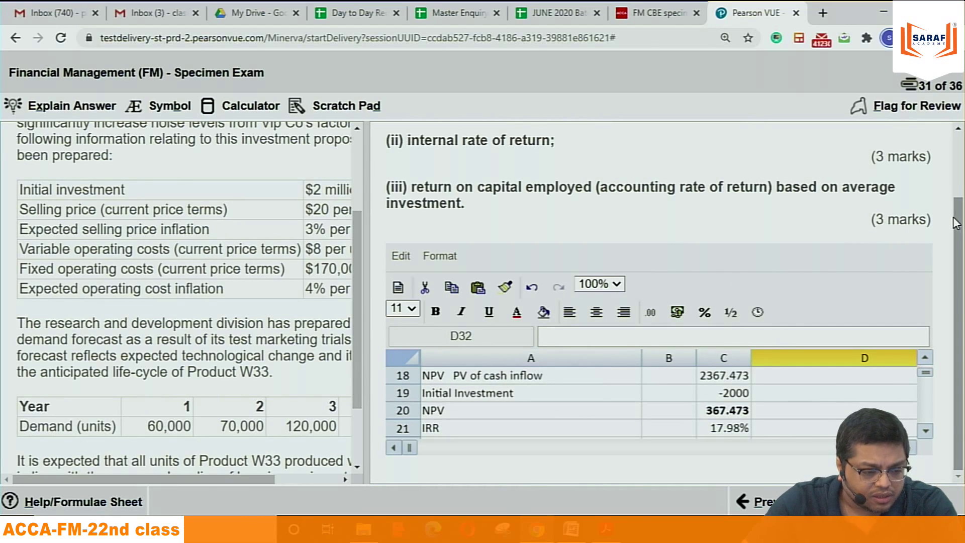
{"action": "scroll", "coordinate": [935, 221], "scroll_direction": "up", "scroll_amount": 2}
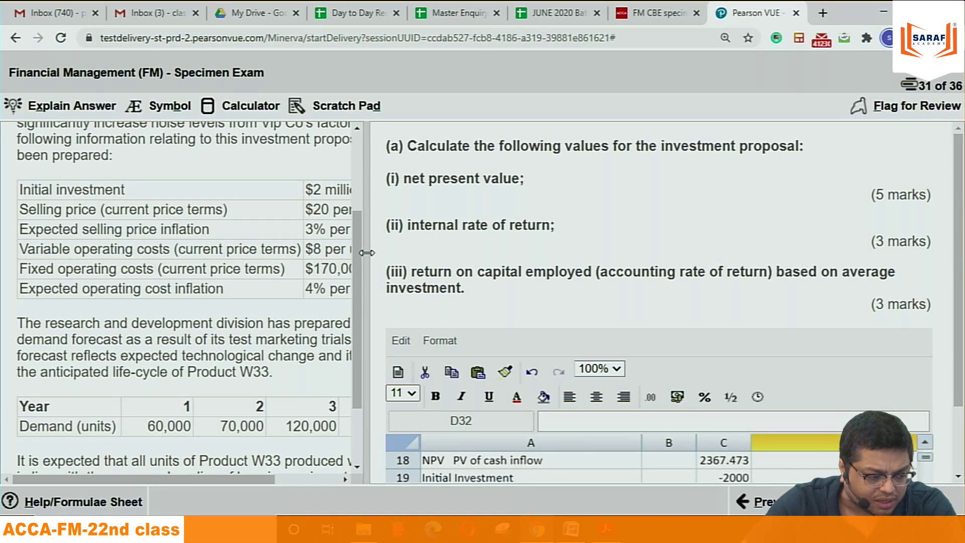
{"action": "left_click_drag", "start_coordinate": [367, 252], "coordinate": [661, 249]}
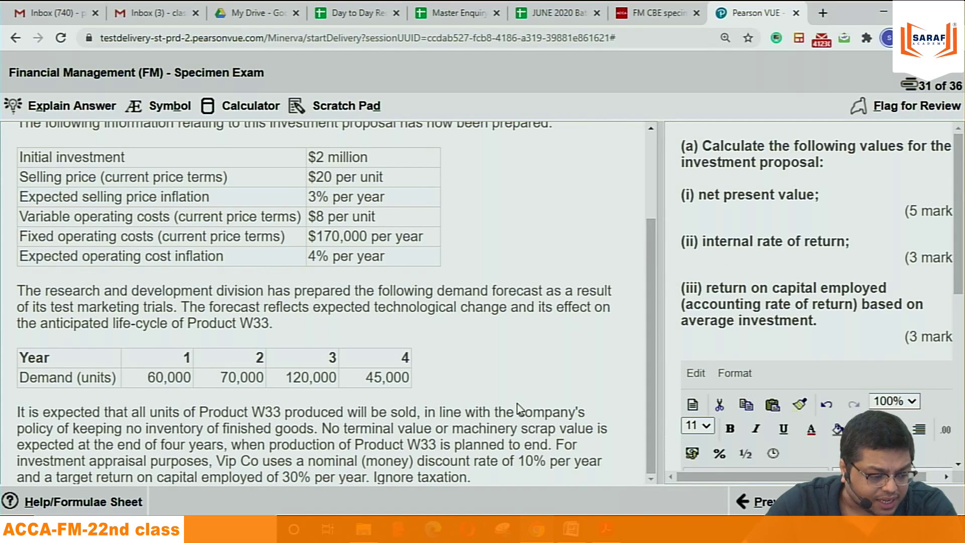
{"action": "left_click_drag", "start_coordinate": [653, 361], "coordinate": [654, 386]}
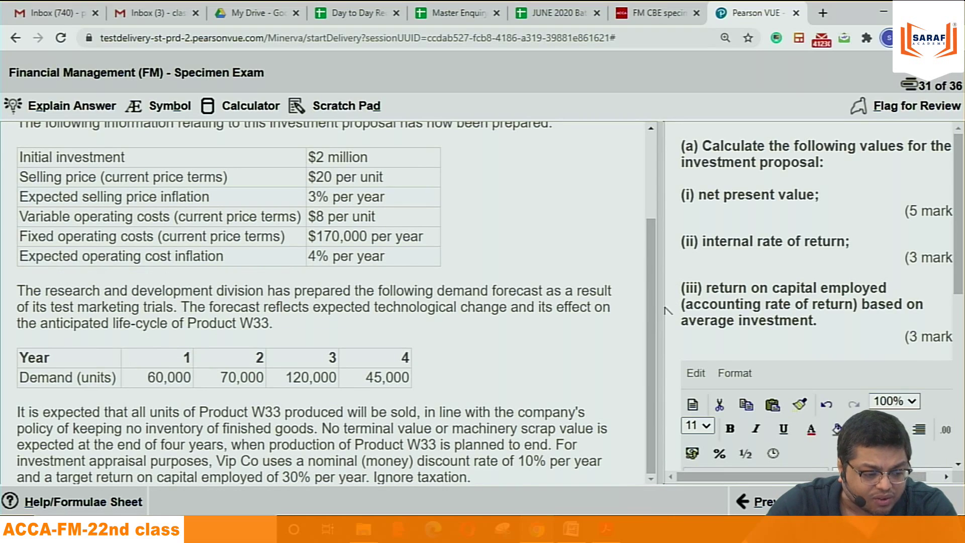
{"action": "left_click_drag", "start_coordinate": [658, 309], "coordinate": [343, 318]}
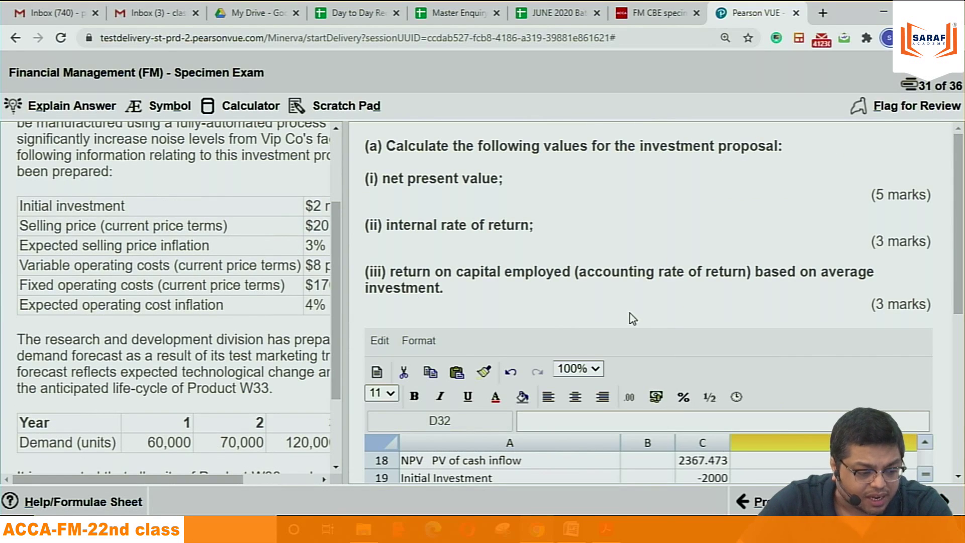
{"action": "scroll", "coordinate": [333, 222], "scroll_direction": "down", "scroll_amount": 2}
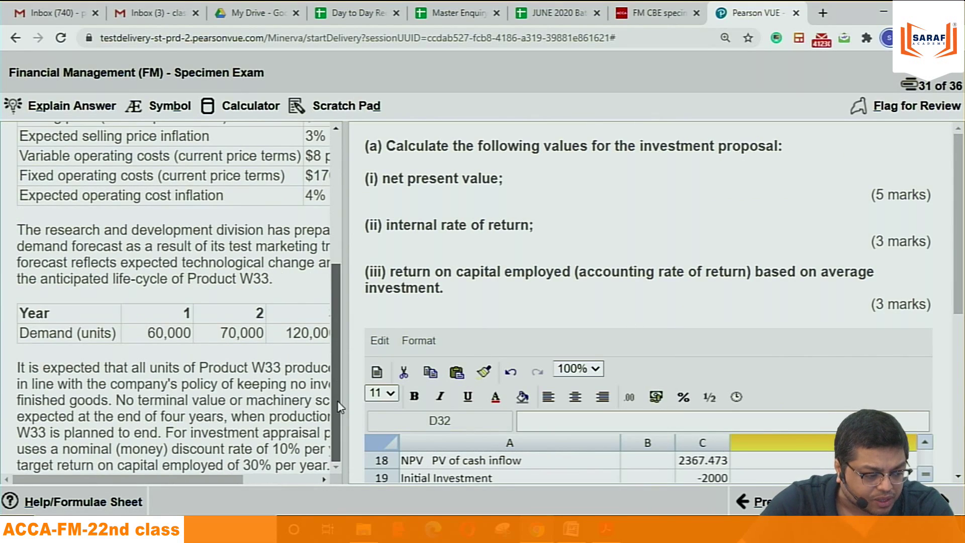
{"action": "scroll", "coordinate": [958, 302], "scroll_direction": "down", "scroll_amount": 5}
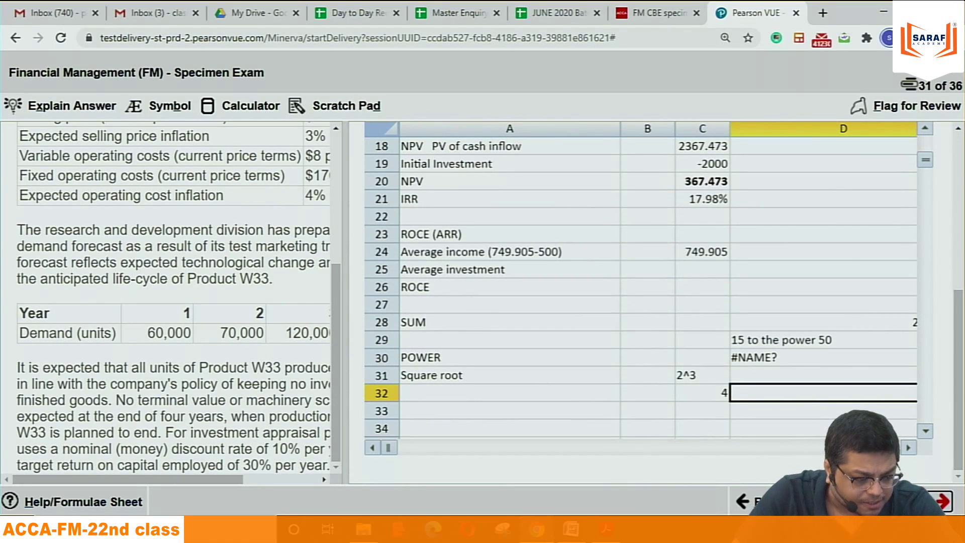
Step: Advance to question 32, part (b)'s 4-mark discussion of the findings
{"action": "left_click", "coordinate": [942, 501]}
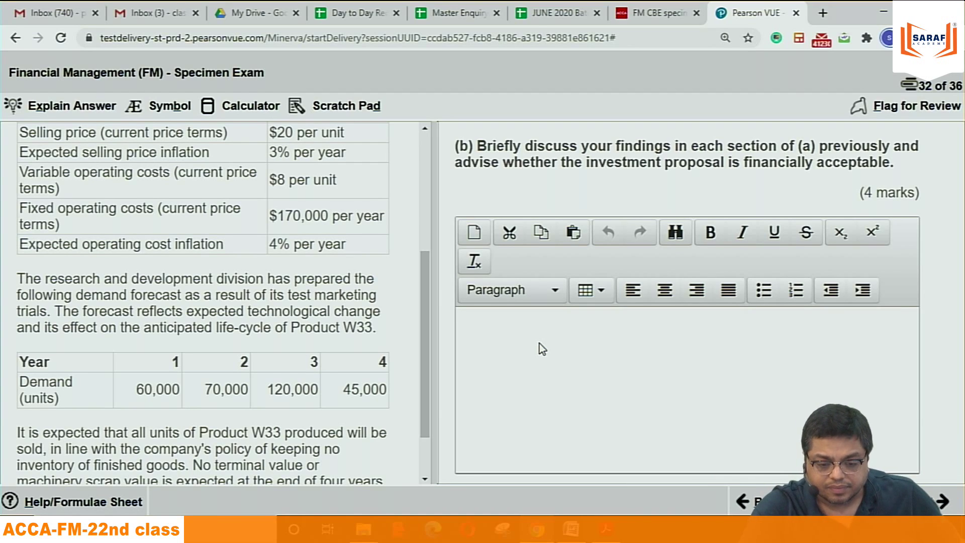
Step: Show part (b)'s worked solution enlarged: NPV $366,722, IRR 18.2%, ROCE 25% versus 30%
{"action": "left_click", "coordinate": [88, 108]}
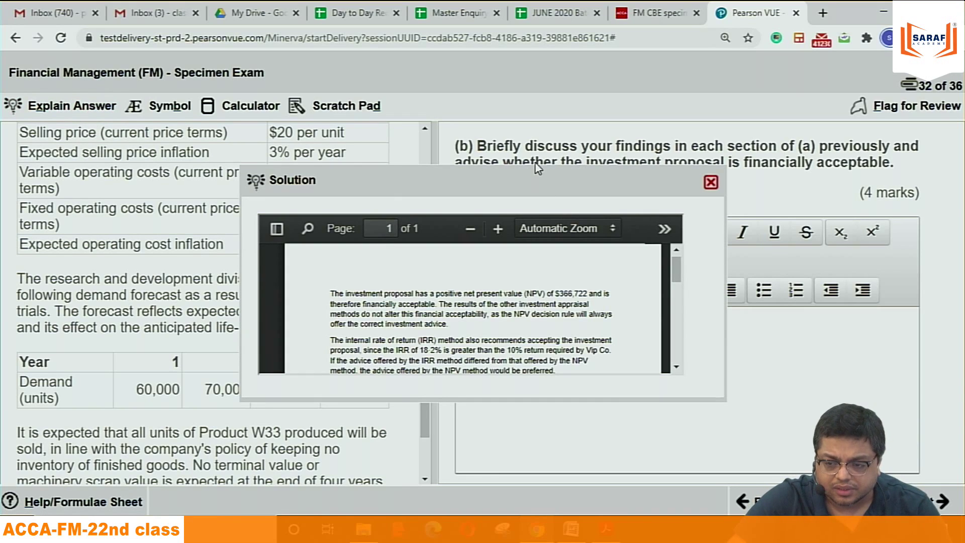
{"action": "left_click_drag", "start_coordinate": [532, 166], "coordinate": [532, 53]}
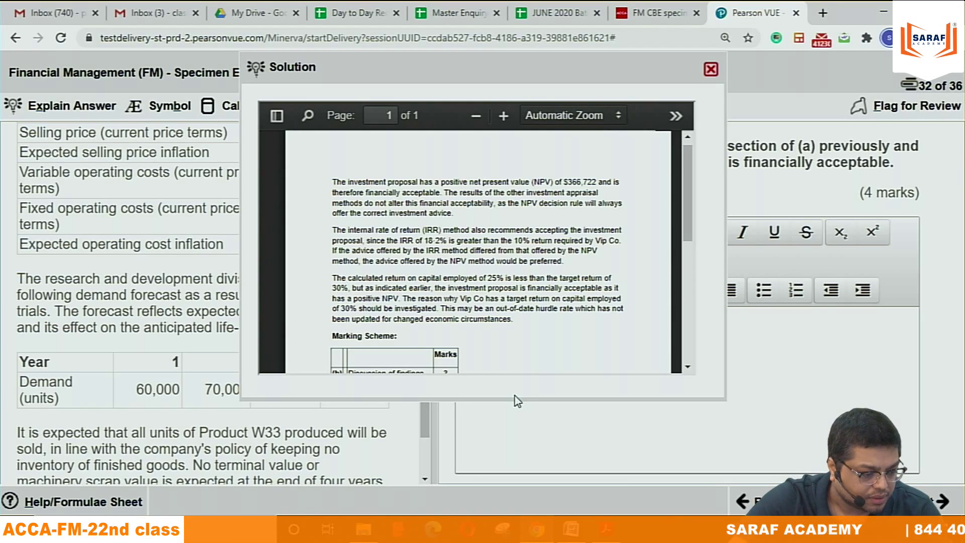
{"action": "left_click_drag", "start_coordinate": [509, 474], "coordinate": [510, 472]}
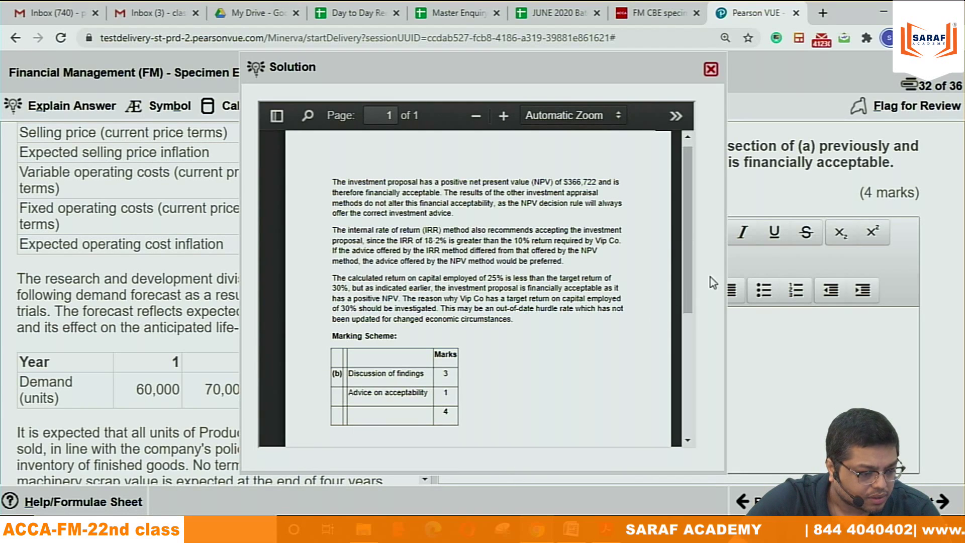
{"action": "left_click_drag", "start_coordinate": [725, 259], "coordinate": [902, 258]}
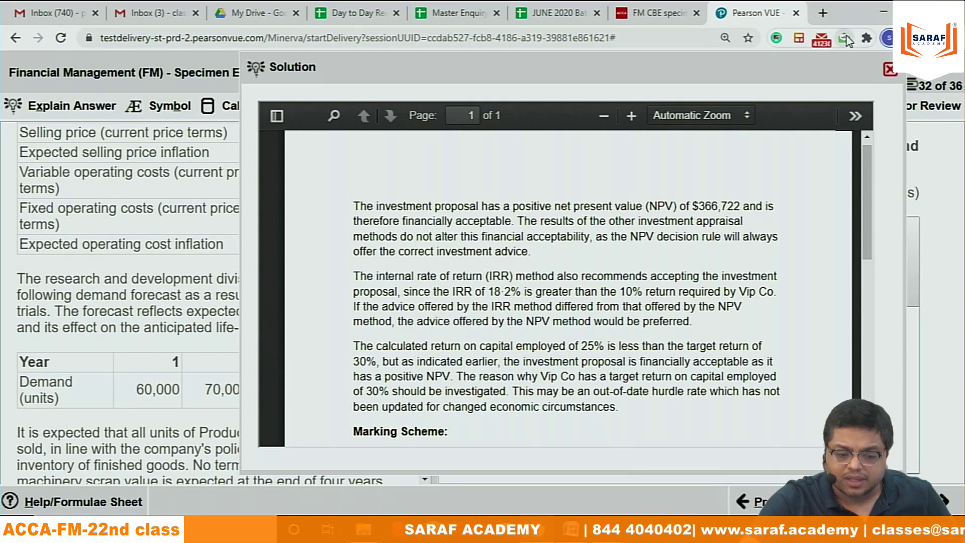
Step: Close the part (b) solution and advance to question 33 on Vip Co's stakeholder objectives
{"action": "left_click", "coordinate": [888, 72]}
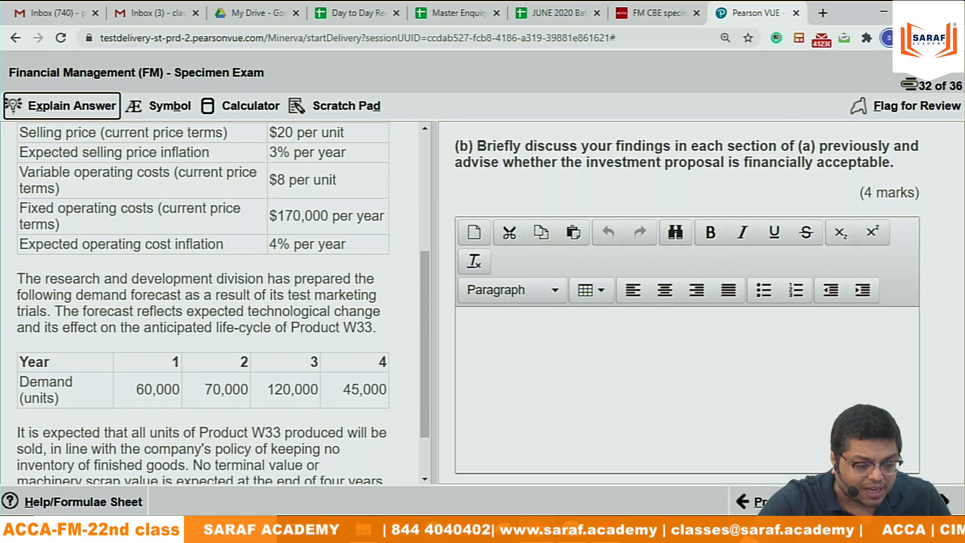
{"action": "scroll", "coordinate": [424, 359], "scroll_direction": "down", "scroll_amount": 1}
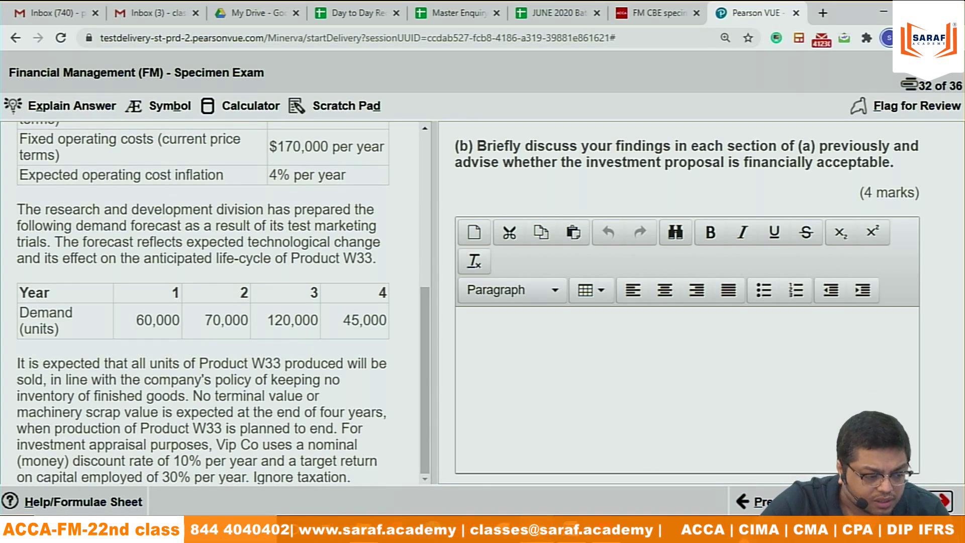
{"action": "key", "text": "alt+n"}
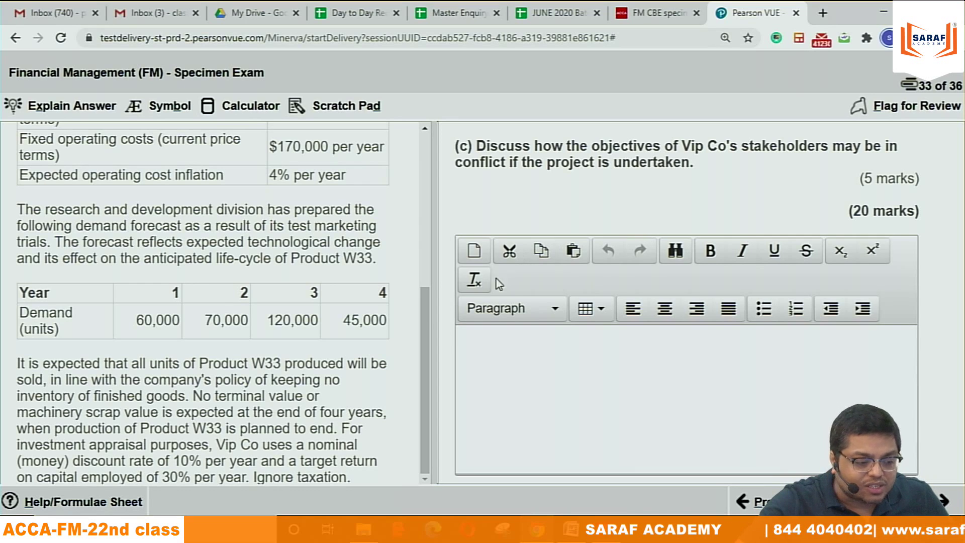
{"action": "left_click_drag", "start_coordinate": [429, 319], "coordinate": [433, 161]}
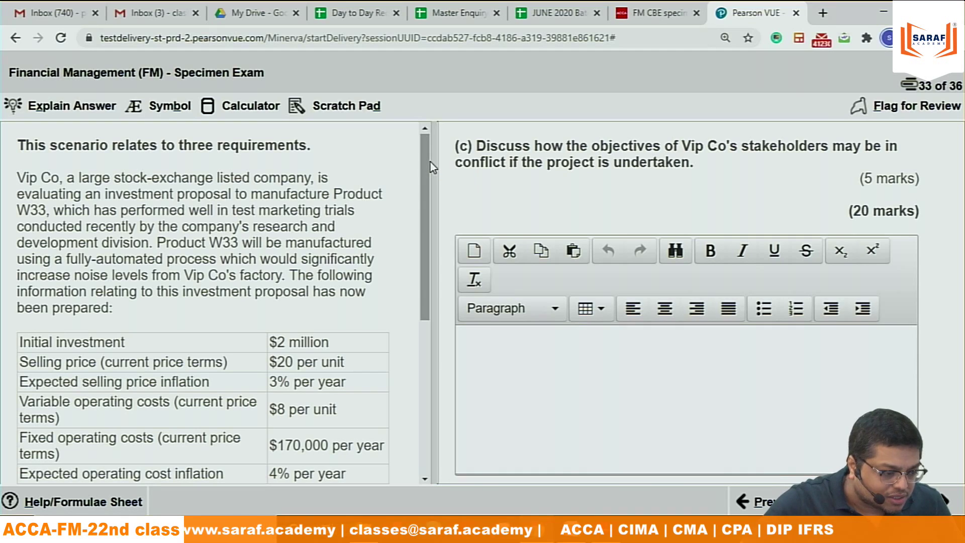
{"action": "left_click_drag", "start_coordinate": [427, 161], "coordinate": [422, 333]}
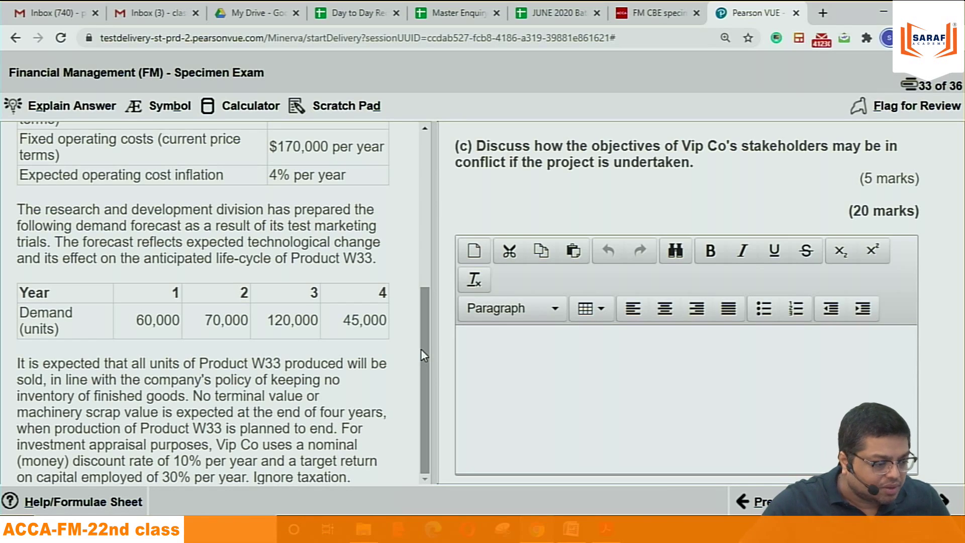
{"action": "left_click_drag", "start_coordinate": [420, 348], "coordinate": [442, 126]}
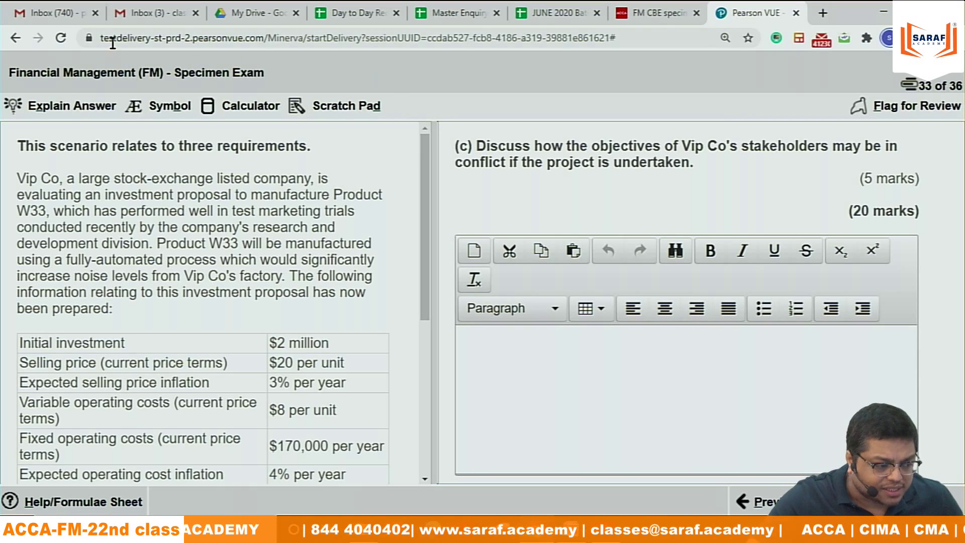
{"action": "left_click", "coordinate": [105, 106]}
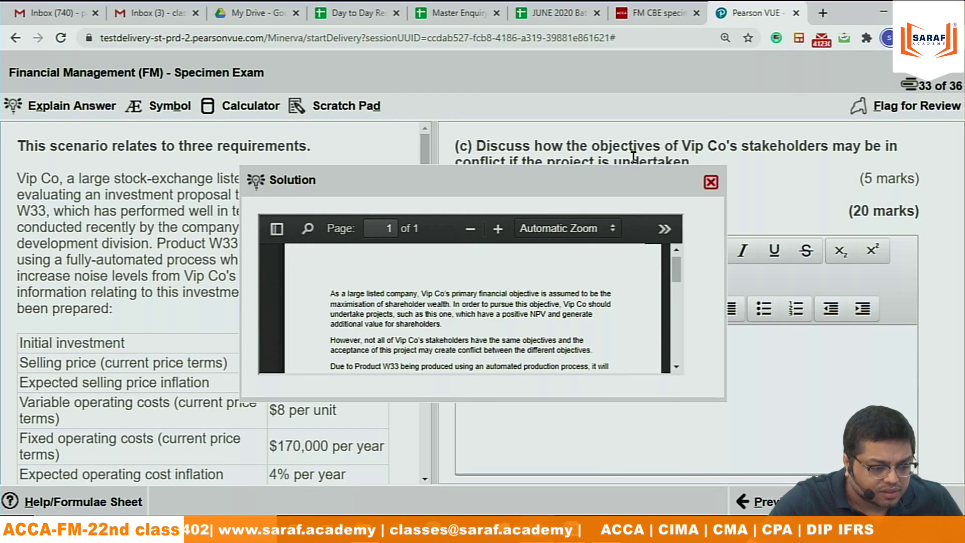
{"action": "left_click_drag", "start_coordinate": [630, 165], "coordinate": [629, 93]}
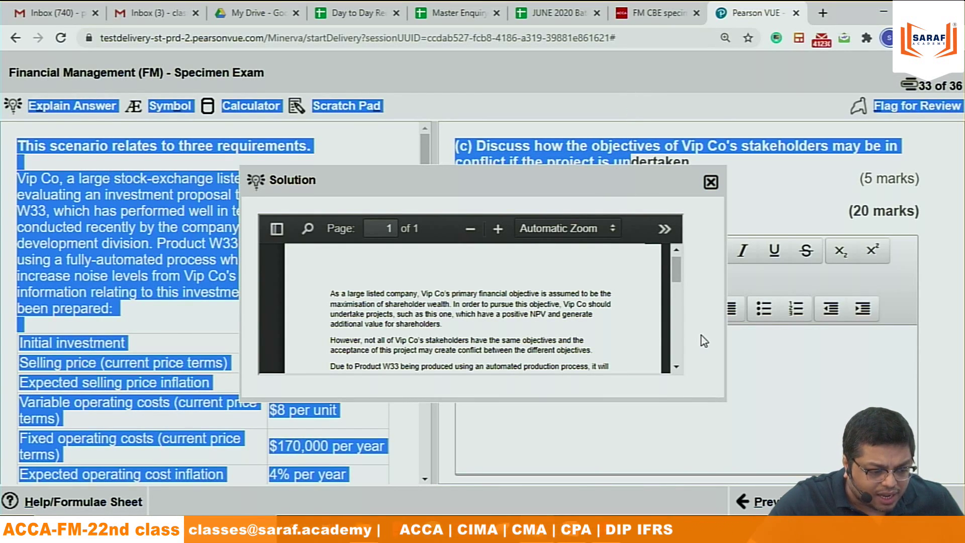
{"action": "left_click", "coordinate": [639, 172]}
{"action": "left_click_drag", "start_coordinate": [639, 165], "coordinate": [639, 60]}
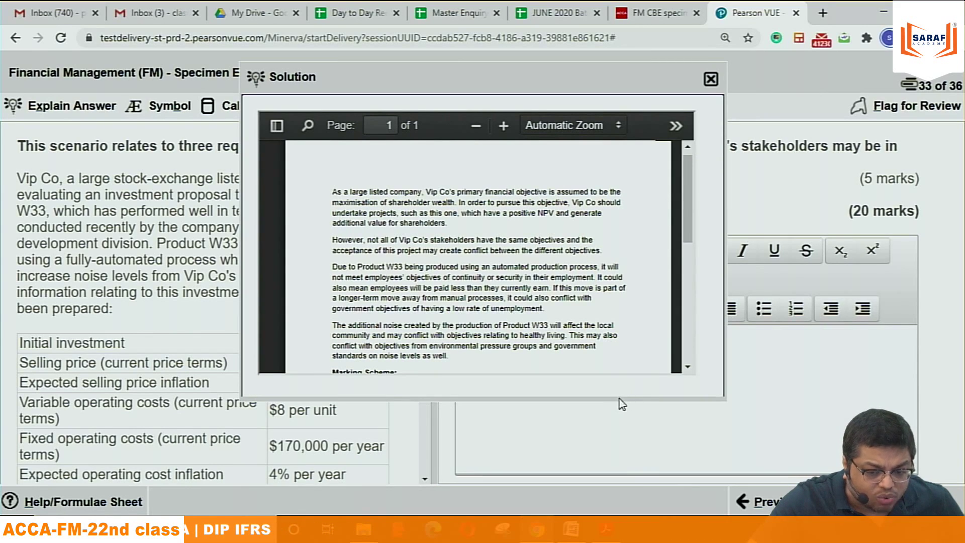
{"action": "left_click_drag", "start_coordinate": [616, 398], "coordinate": [617, 485]}
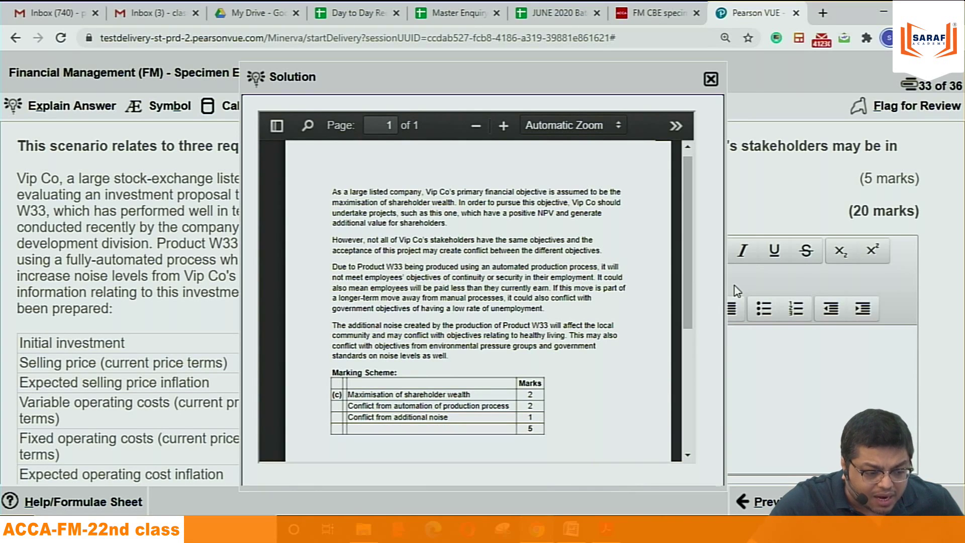
{"action": "left_click_drag", "start_coordinate": [724, 280], "coordinate": [936, 281]}
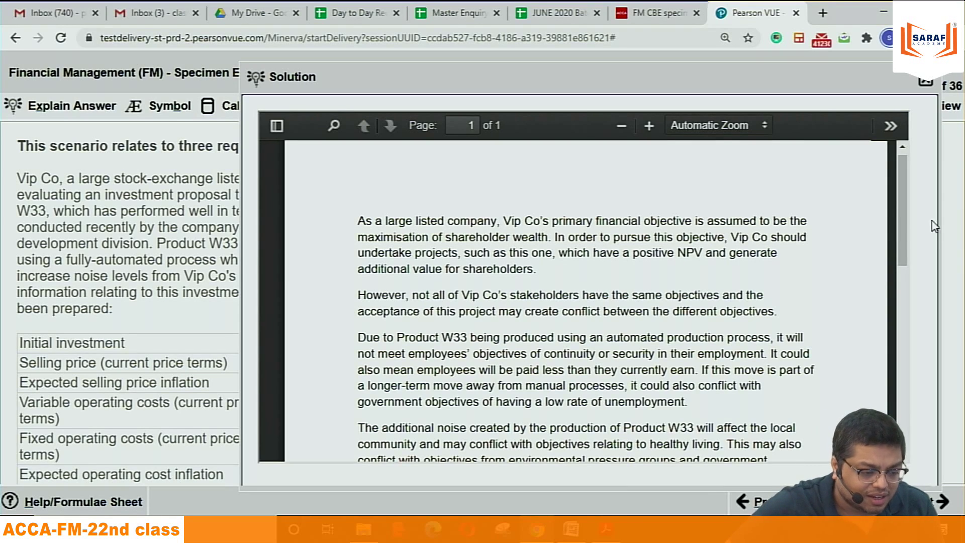
{"action": "left_click_drag", "start_coordinate": [909, 203], "coordinate": [903, 300]}
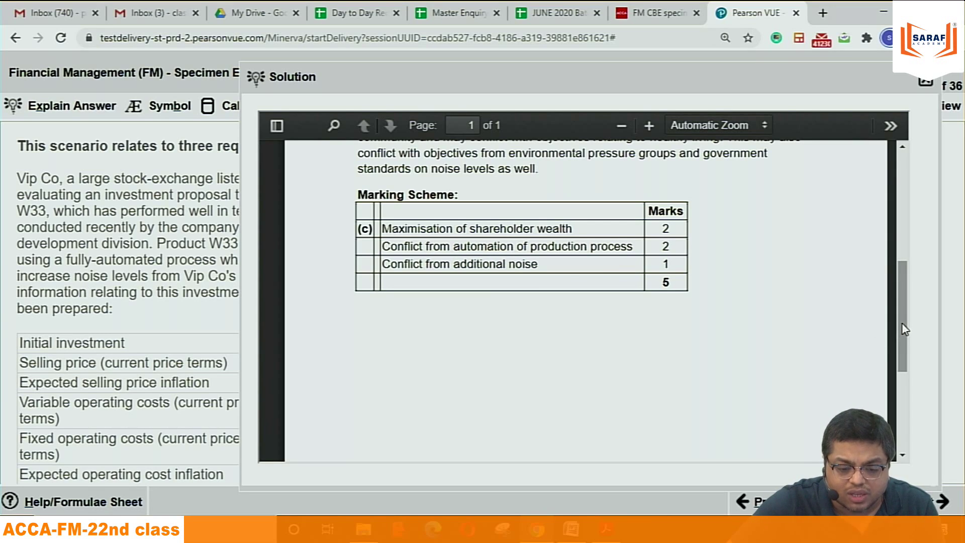
{"action": "left_click_drag", "start_coordinate": [903, 327], "coordinate": [907, 257]}
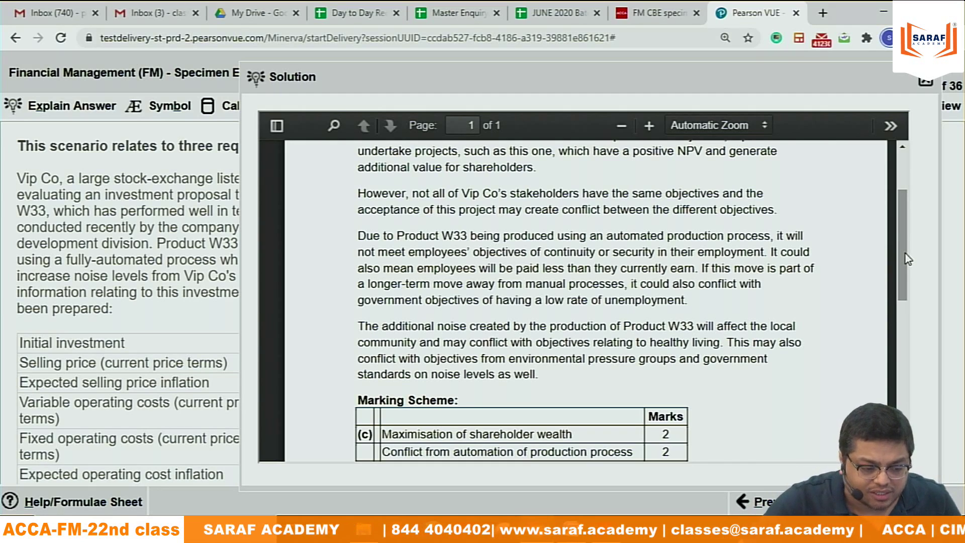
{"action": "left_click_drag", "start_coordinate": [905, 255], "coordinate": [906, 234]}
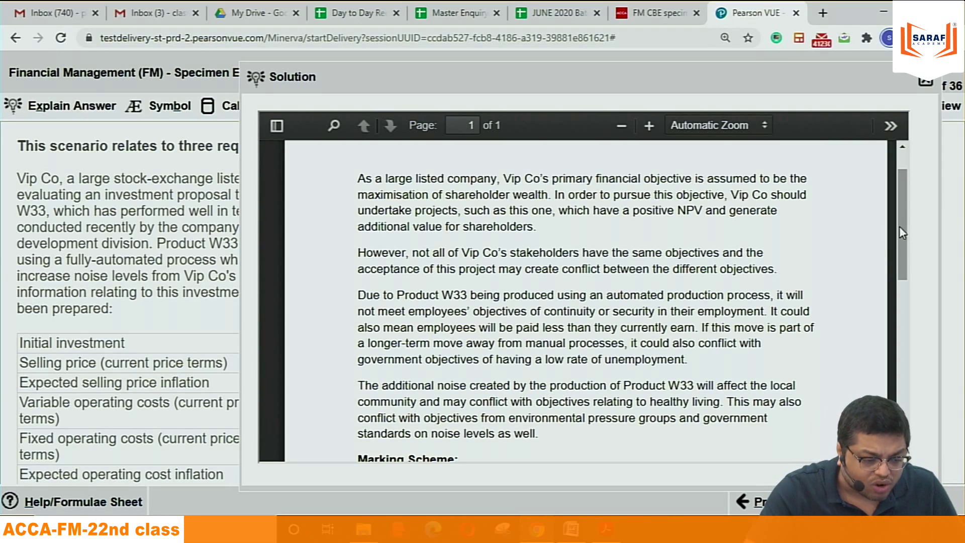
{"action": "left_click_drag", "start_coordinate": [902, 225], "coordinate": [893, 317]}
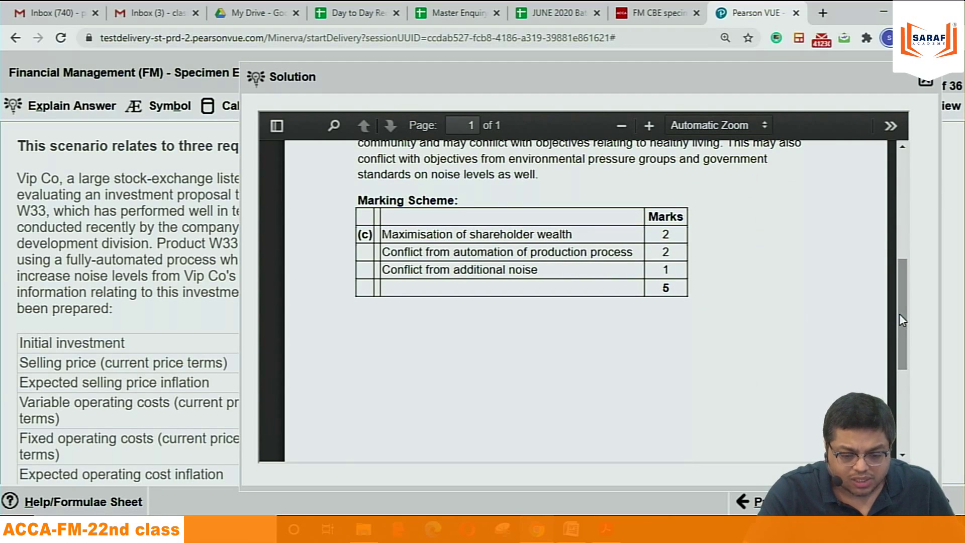
{"action": "left_click_drag", "start_coordinate": [900, 314], "coordinate": [897, 226]}
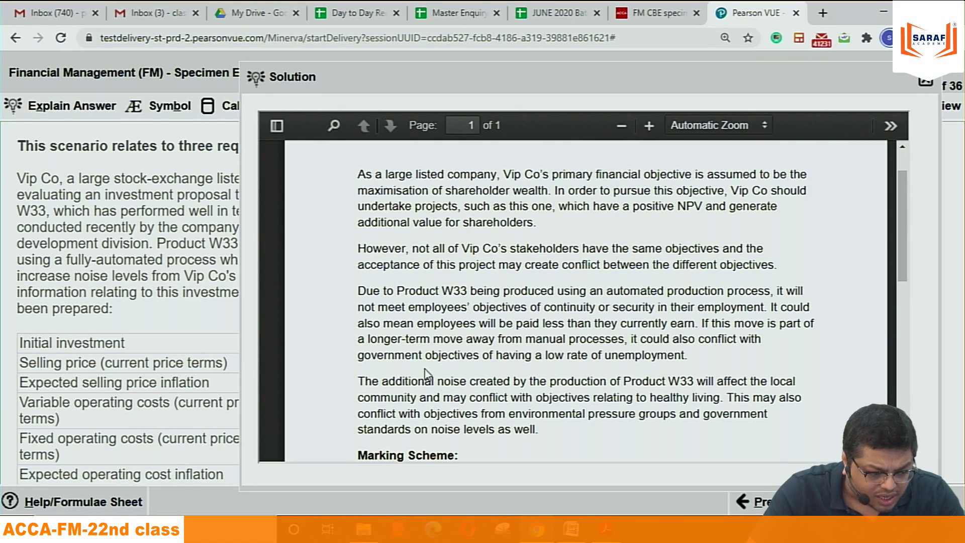
{"action": "left_click_drag", "start_coordinate": [431, 346], "coordinate": [681, 358]}
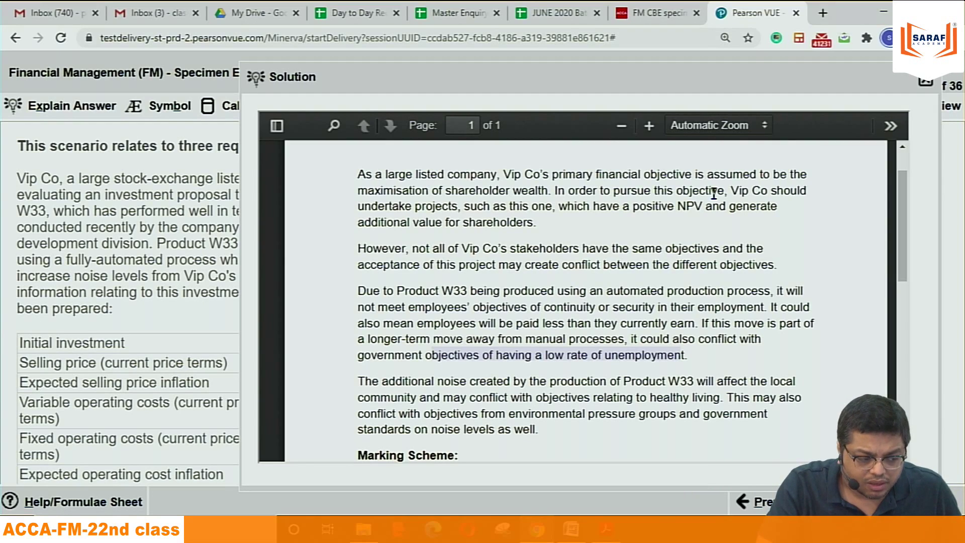
{"action": "left_click_drag", "start_coordinate": [904, 192], "coordinate": [906, 263]}
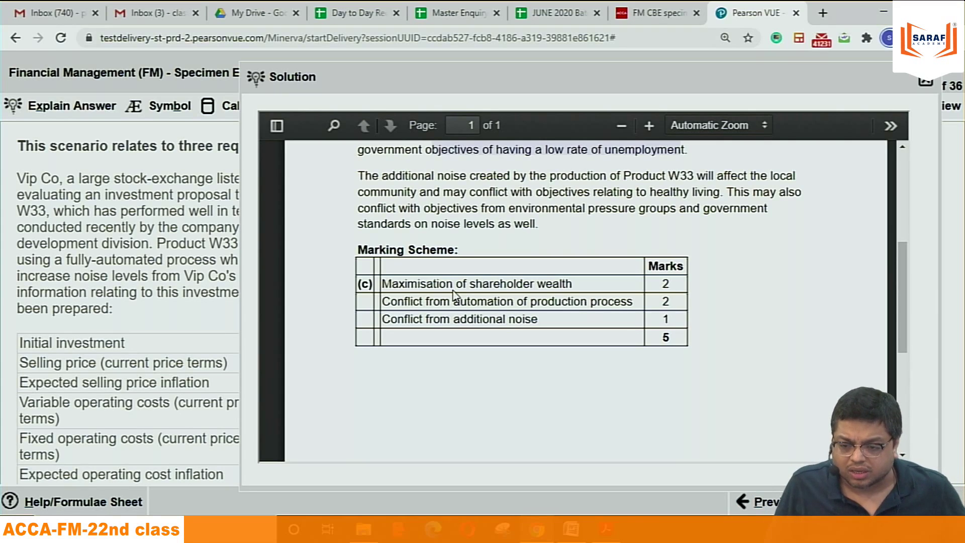
{"action": "left_click_drag", "start_coordinate": [899, 264], "coordinate": [898, 176]}
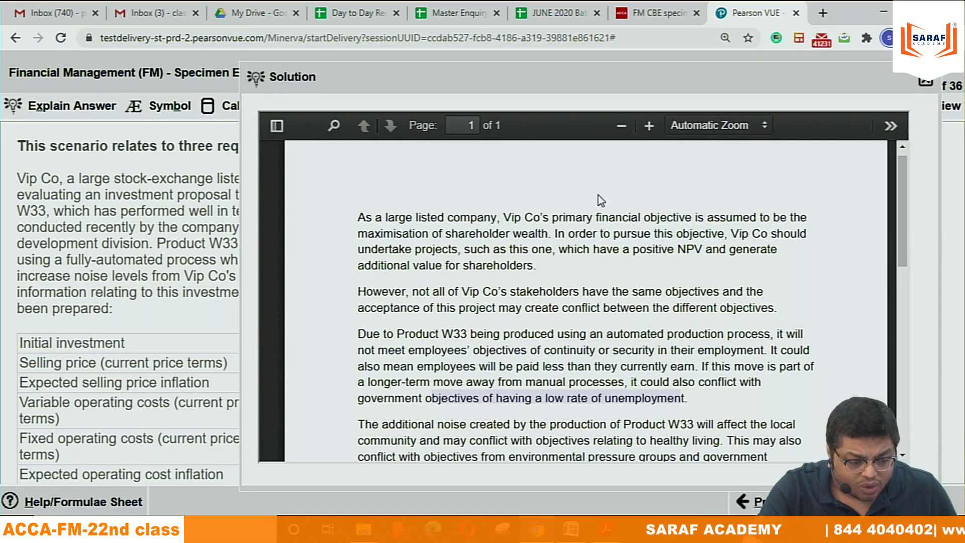
{"action": "left_click_drag", "start_coordinate": [903, 179], "coordinate": [903, 230]}
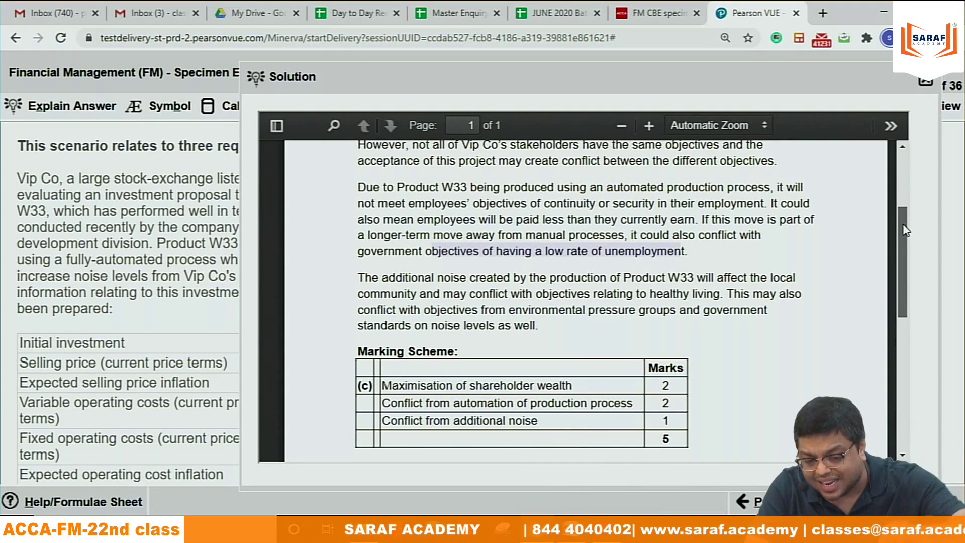
{"action": "mouse_move", "coordinate": [902, 230]}
{"action": "left_mouse_down"}
{"action": "mouse_move", "coordinate": [901, 246]}
{"action": "mouse_move", "coordinate": [897, 230]}
{"action": "left_mouse_up"}
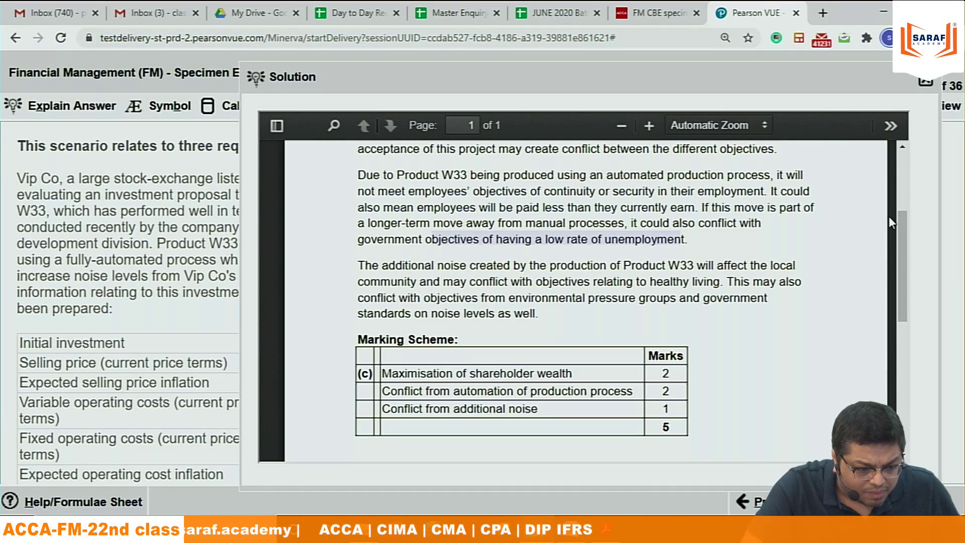
{"action": "left_click_drag", "start_coordinate": [906, 242], "coordinate": [907, 279]}
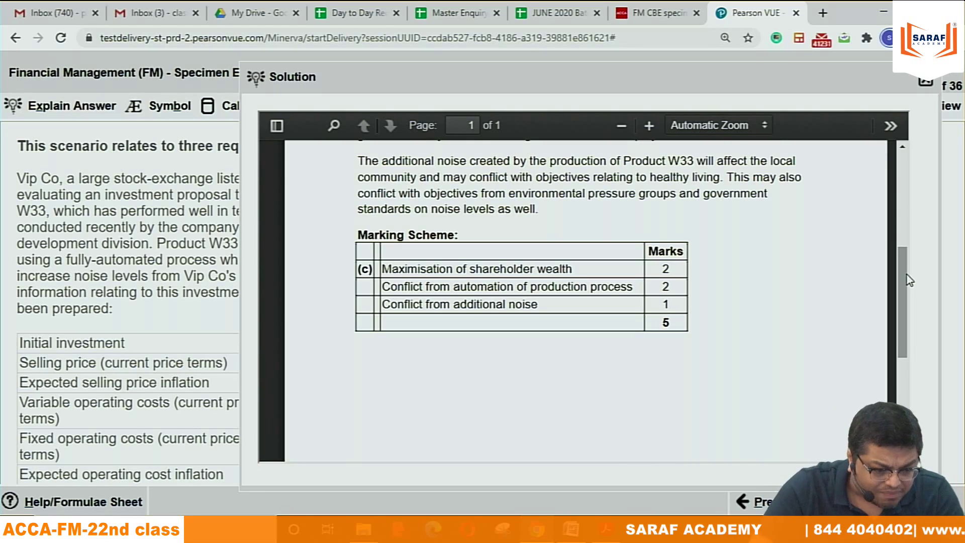
{"action": "left_click_drag", "start_coordinate": [907, 280], "coordinate": [908, 193]}
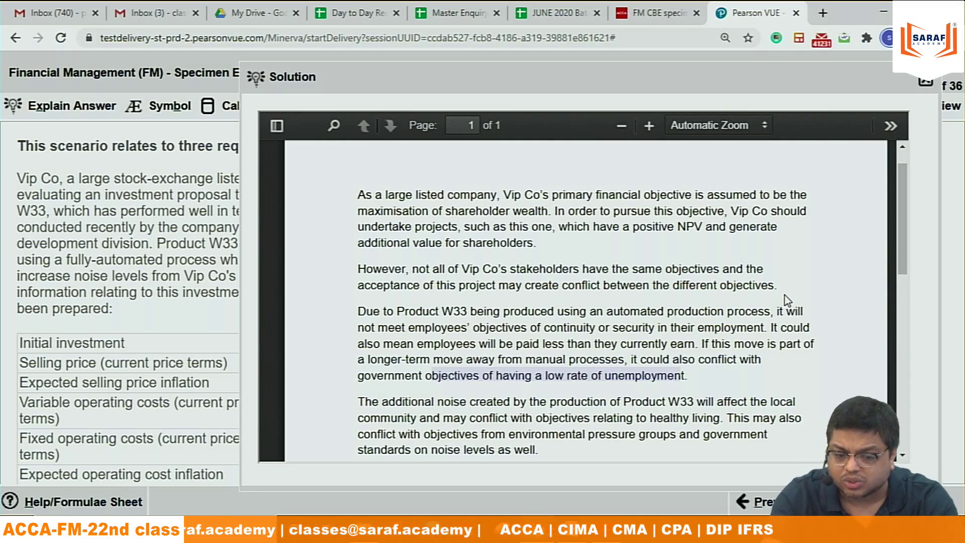
Step: Close the question 33 solution and advance to question 34, the Froste Co scenario
{"action": "left_click", "coordinate": [926, 81]}
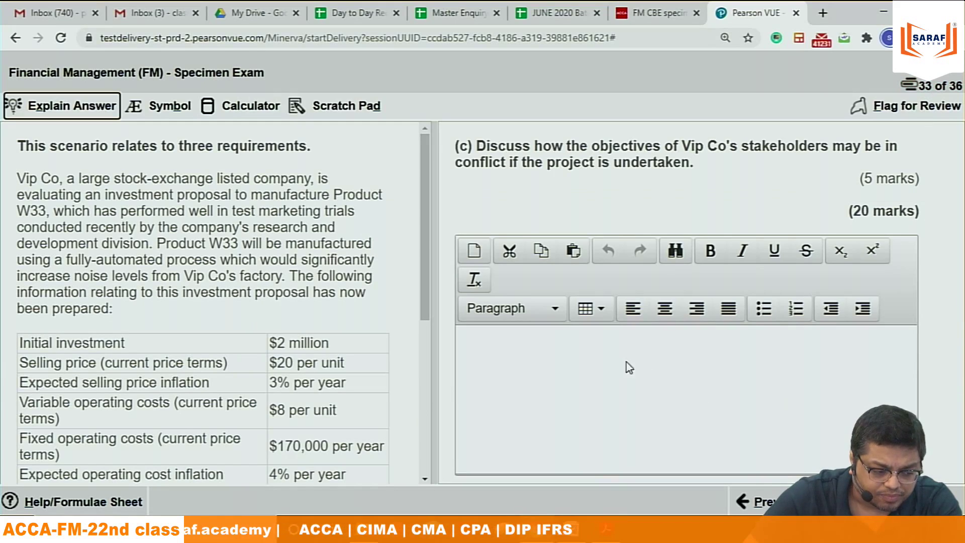
{"action": "left_click_drag", "start_coordinate": [427, 237], "coordinate": [430, 394]}
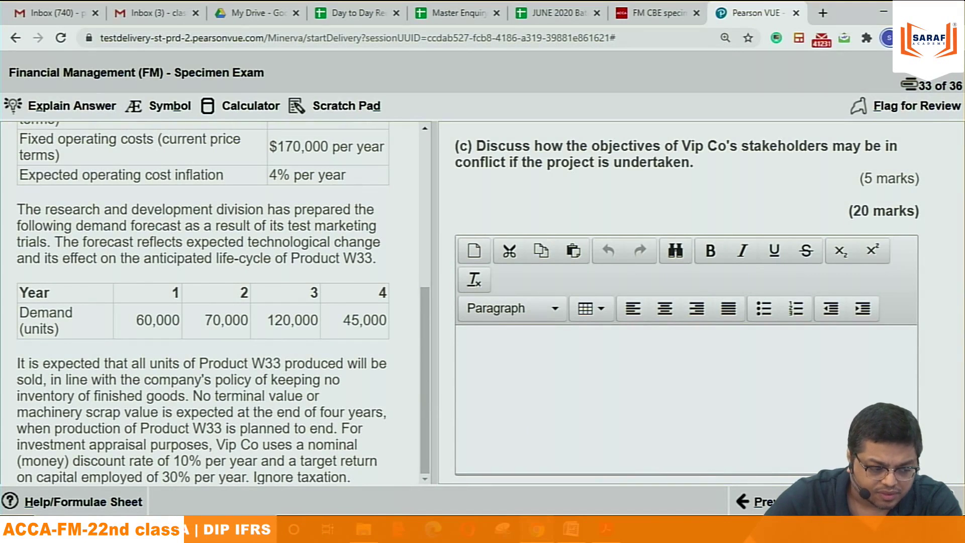
{"action": "key", "text": "alt+n"}
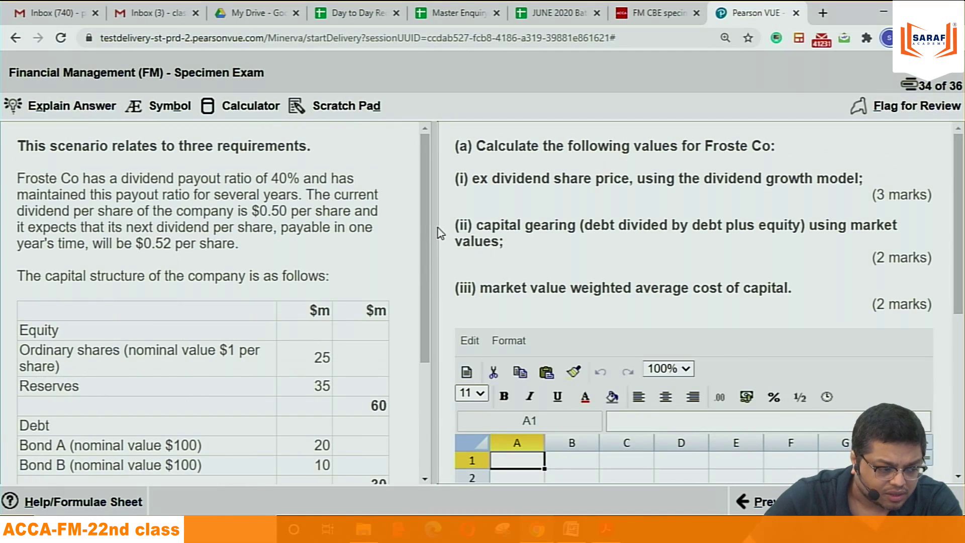
Step: Widen Froste Co's scenario panel and scroll down to the Bond A and Bond B details
{"action": "left_click_drag", "start_coordinate": [439, 223], "coordinate": [638, 223]}
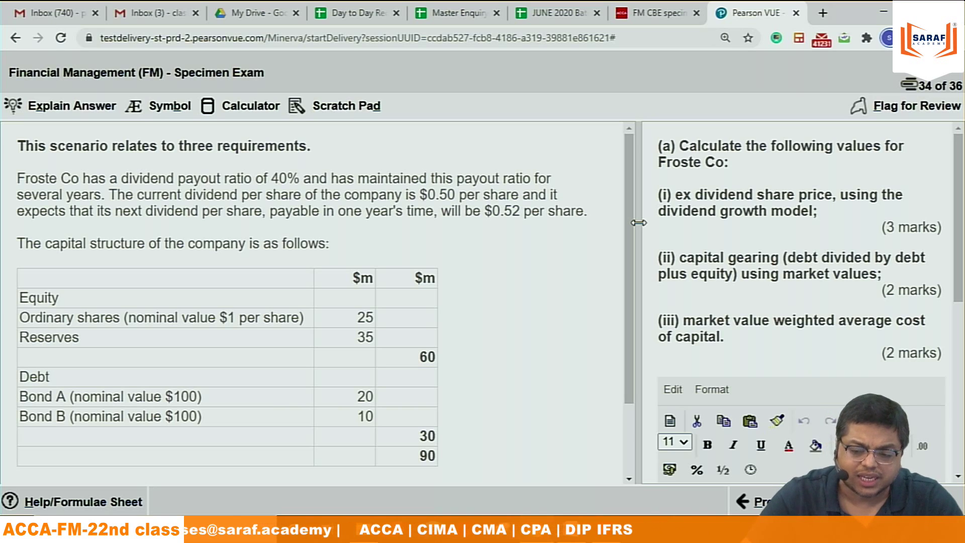
{"action": "left_click_drag", "start_coordinate": [626, 224], "coordinate": [624, 341]}
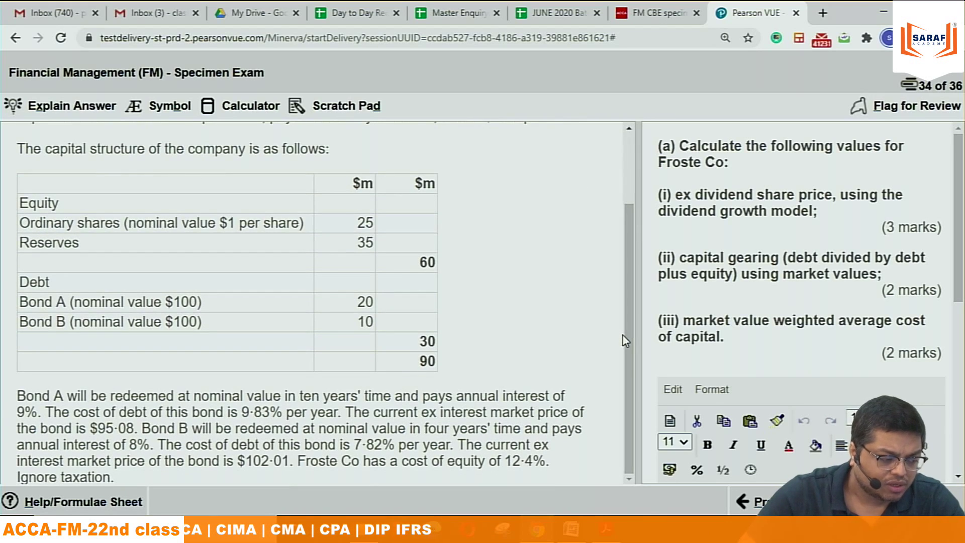
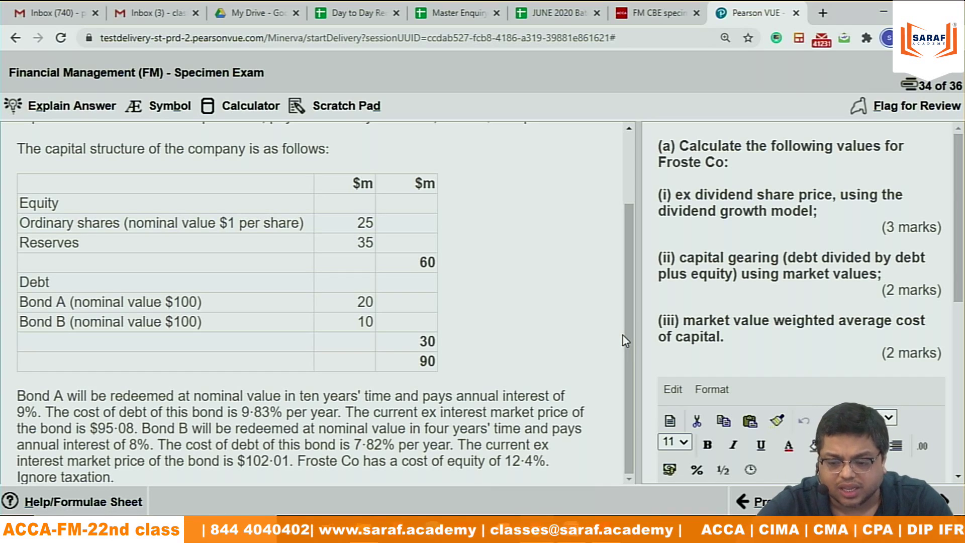
Step: Resize the panes so the Froste Co scenario and capital structure table are wide beside narrow requirements
{"action": "left_click_drag", "start_coordinate": [635, 309], "coordinate": [351, 330]}
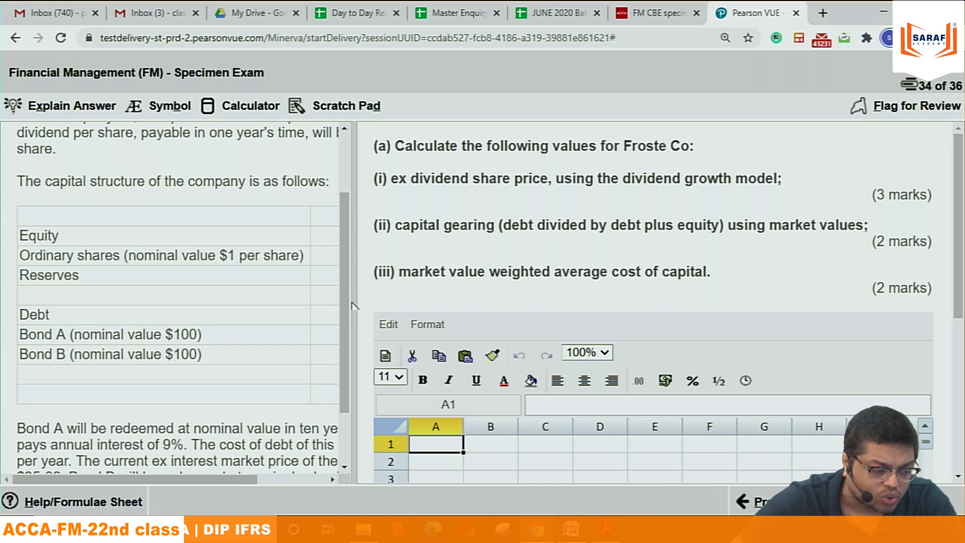
{"action": "left_click_drag", "start_coordinate": [355, 294], "coordinate": [680, 250]}
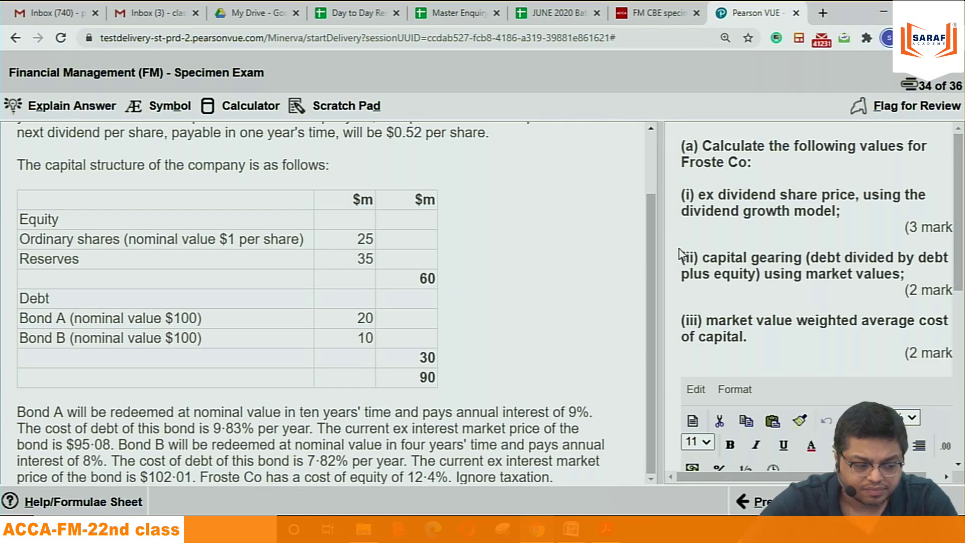
{"action": "left_click_drag", "start_coordinate": [650, 227], "coordinate": [649, 168]}
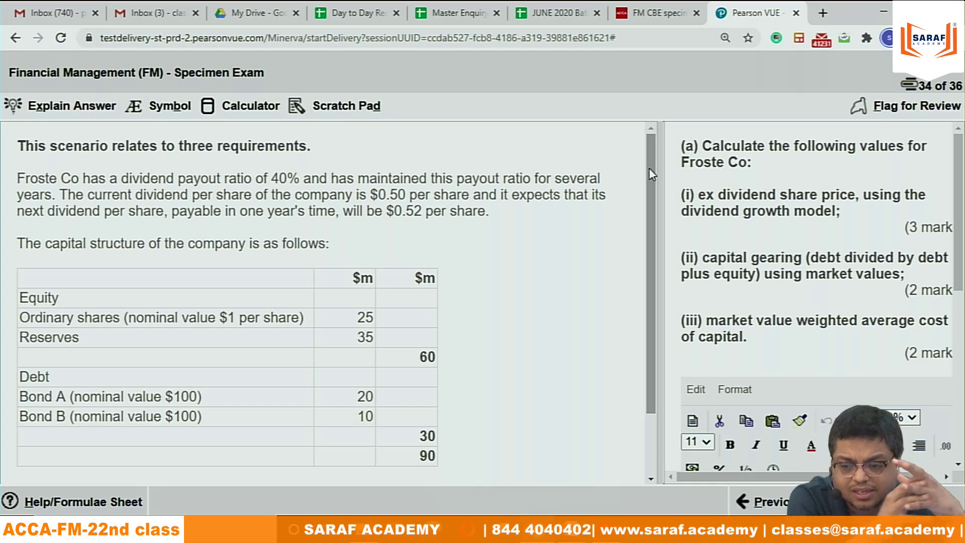
{"action": "mouse_move", "coordinate": [649, 168]}
{"action": "left_mouse_down"}
{"action": "mouse_move", "coordinate": [650, 239]}
{"action": "mouse_move", "coordinate": [650, 164]}
{"action": "left_mouse_up"}
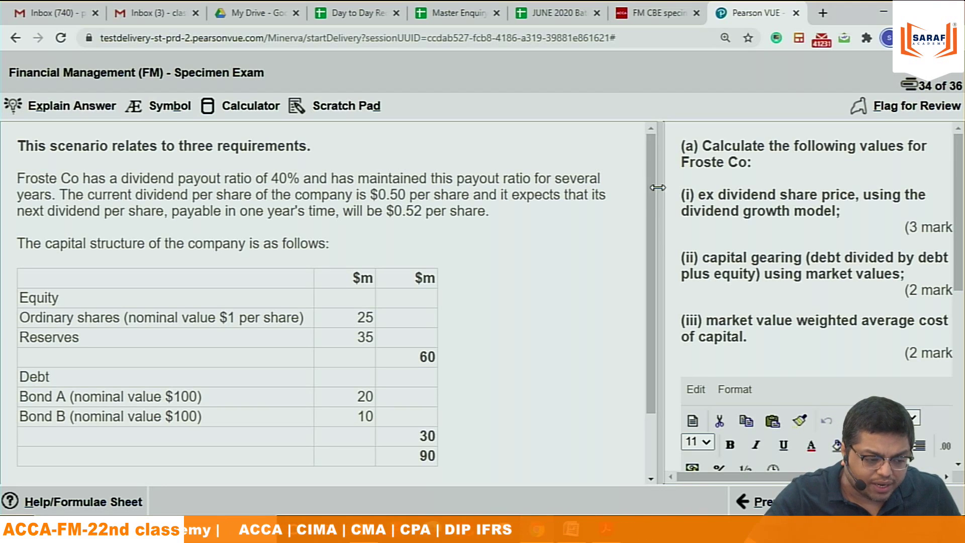
{"action": "left_click_drag", "start_coordinate": [650, 188], "coordinate": [658, 292]}
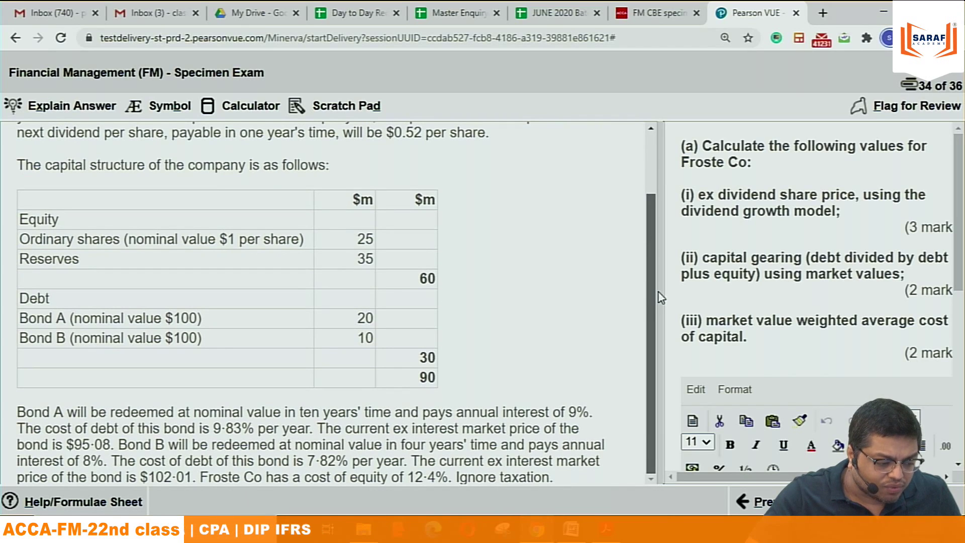
{"action": "scroll", "coordinate": [658, 255], "scroll_direction": "up", "scroll_amount": 2}
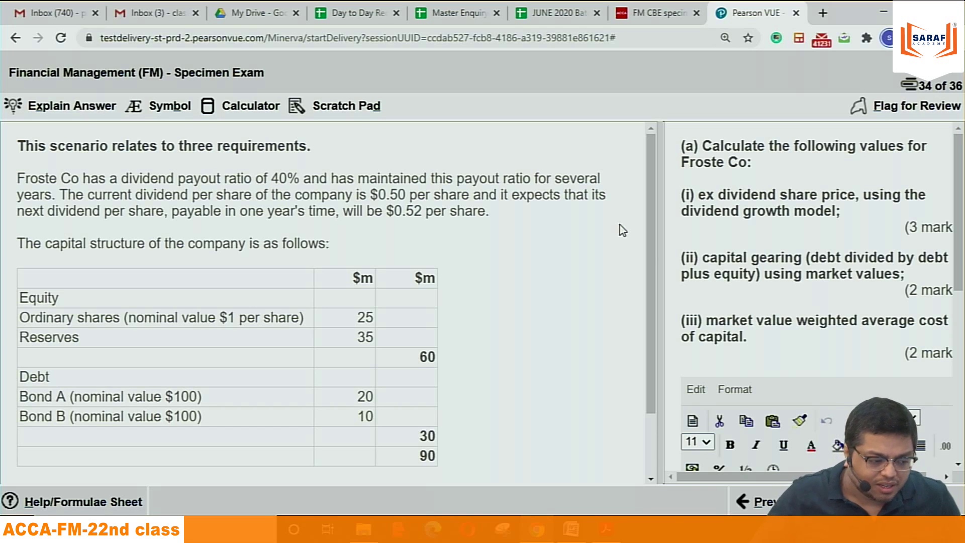
{"action": "mouse_move", "coordinate": [652, 234]}
{"action": "left_mouse_down"}
{"action": "mouse_move", "coordinate": [658, 318]}
{"action": "mouse_move", "coordinate": [657, 234]}
{"action": "left_mouse_up"}
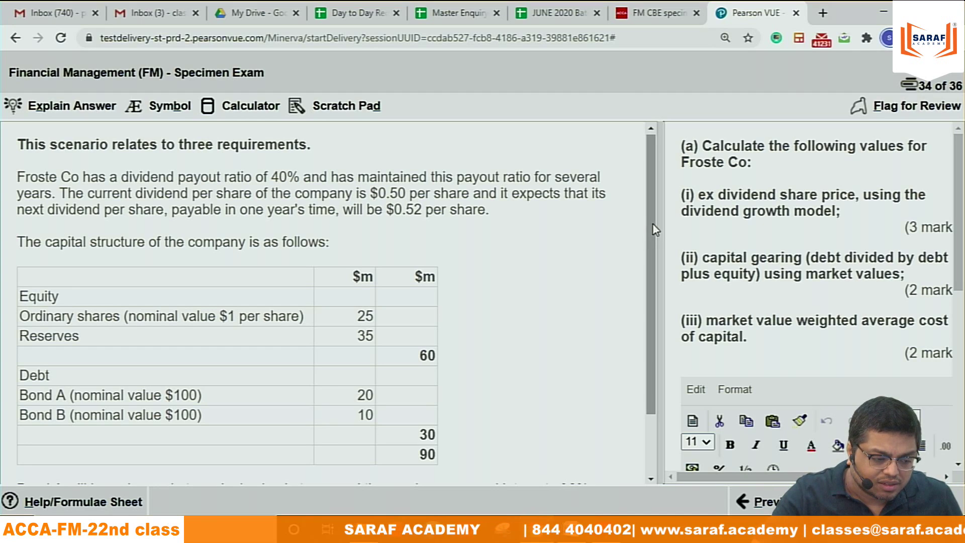
{"action": "left_click_drag", "start_coordinate": [652, 228], "coordinate": [652, 314]}
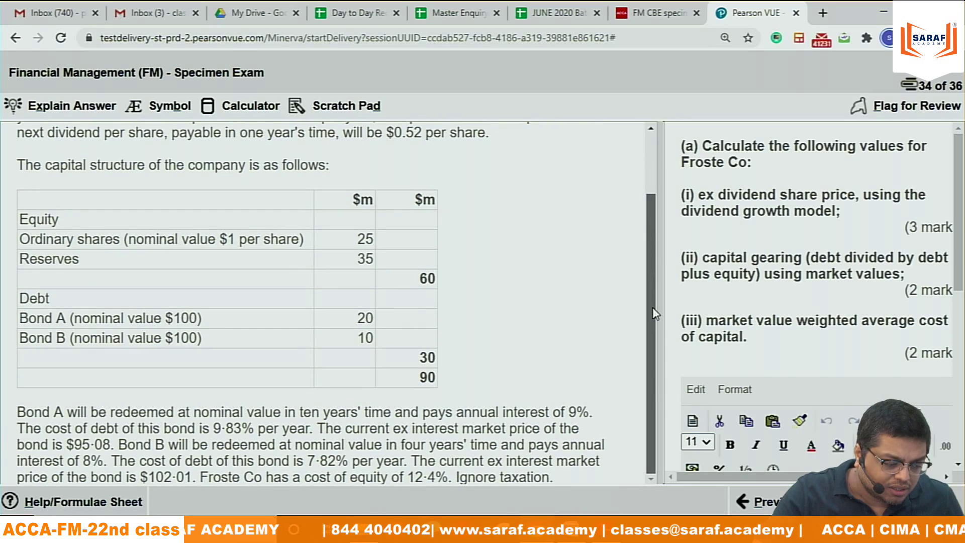
{"action": "left_click_drag", "start_coordinate": [652, 303], "coordinate": [648, 215]}
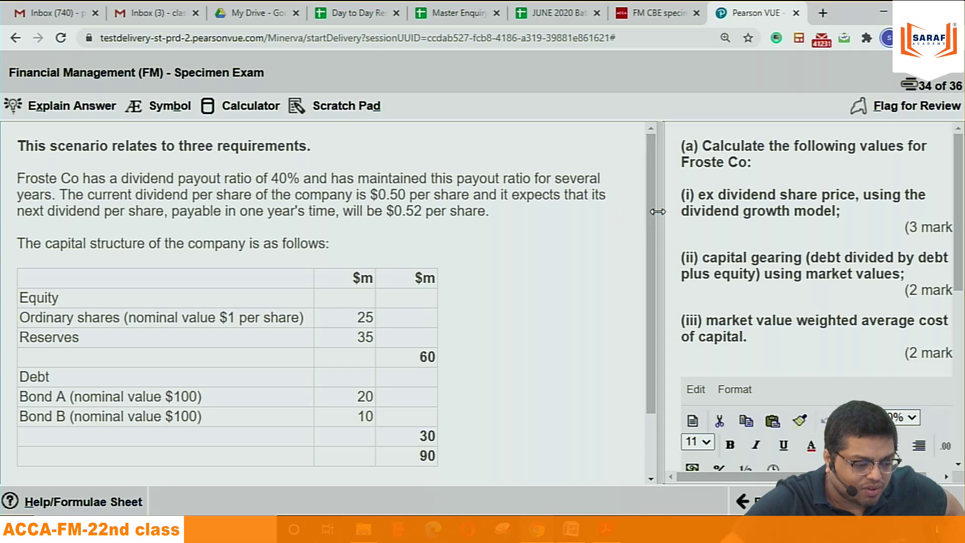
{"action": "left_click_drag", "start_coordinate": [658, 212], "coordinate": [286, 215]}
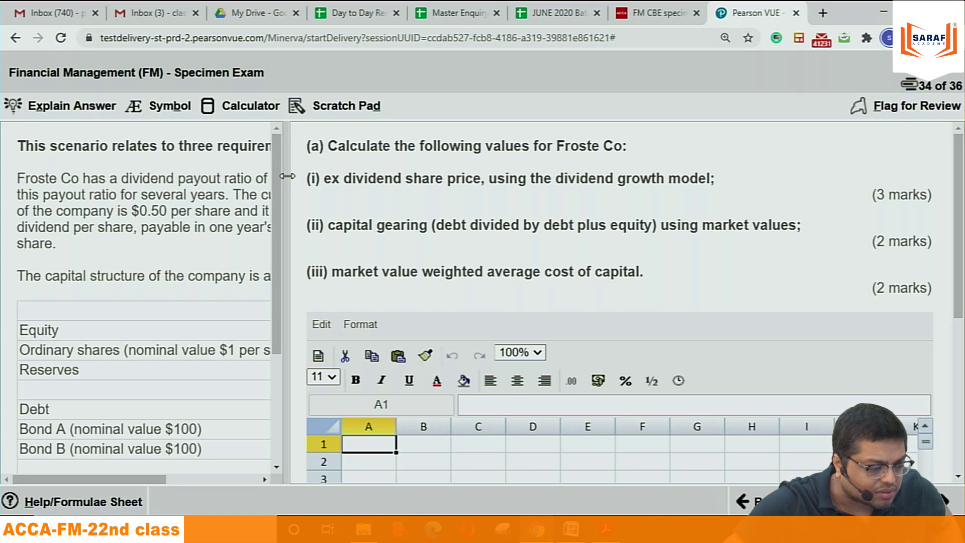
{"action": "left_click_drag", "start_coordinate": [299, 180], "coordinate": [662, 180]}
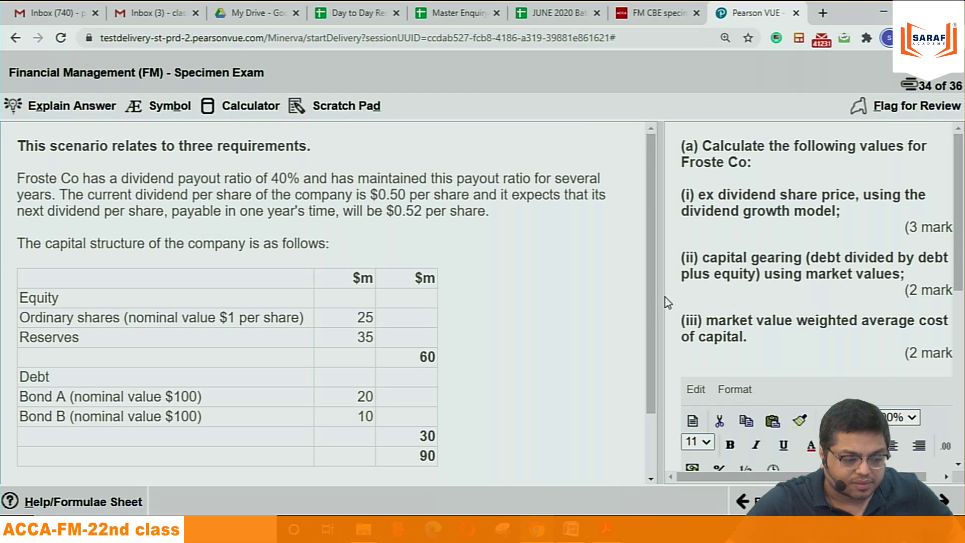
Step: Widen the requirements pane to show all of part (a) and the blank answer spreadsheet
{"action": "left_click_drag", "start_coordinate": [658, 299], "coordinate": [357, 299]}
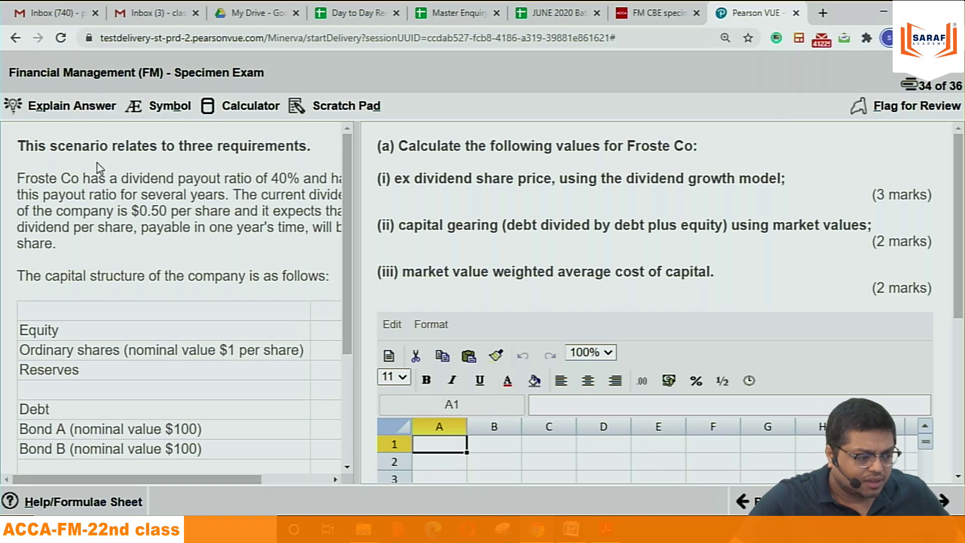
Step: Show the Explain Answer solution and enlarge it until the 11.9% WACC row is visible
{"action": "left_click", "coordinate": [83, 107]}
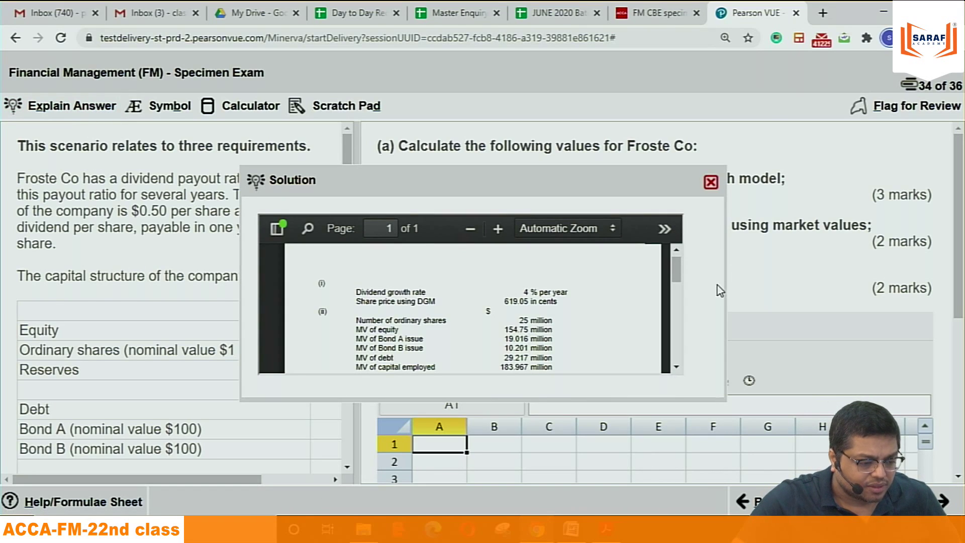
{"action": "left_click_drag", "start_coordinate": [817, 273], "coordinate": [921, 270]}
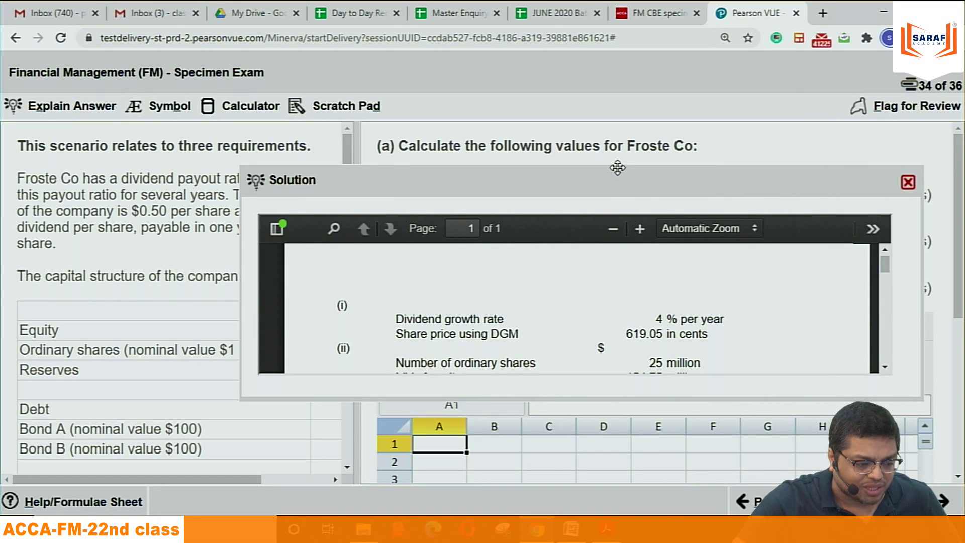
{"action": "left_click_drag", "start_coordinate": [617, 165], "coordinate": [620, 56]}
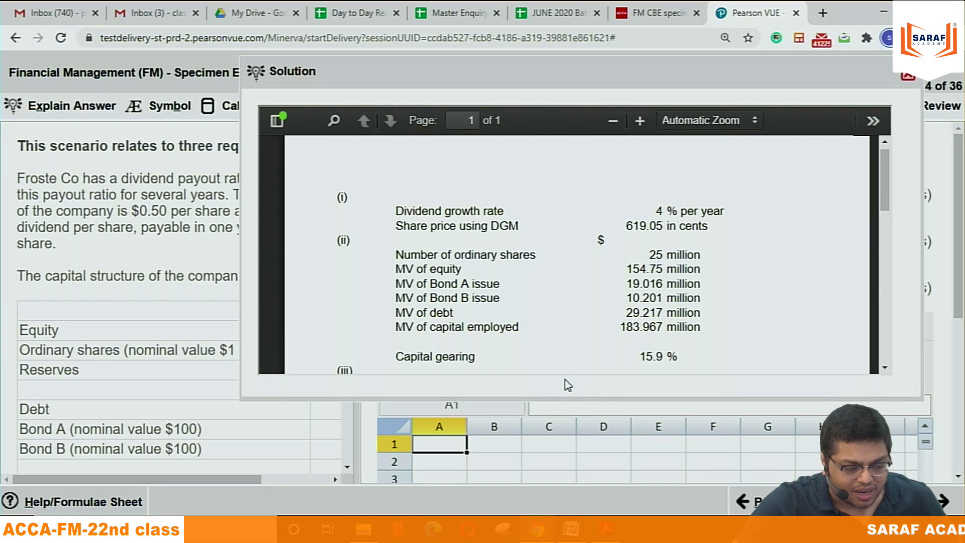
{"action": "left_click_drag", "start_coordinate": [567, 399], "coordinate": [566, 469]}
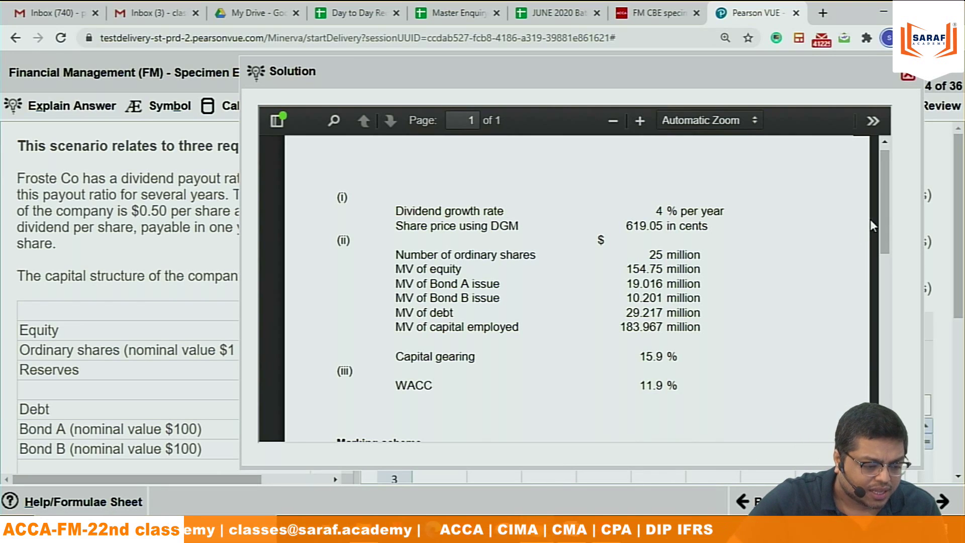
{"action": "mouse_move", "coordinate": [880, 211]}
{"action": "left_mouse_down"}
{"action": "mouse_move", "coordinate": [878, 396]}
{"action": "mouse_move", "coordinate": [871, 202]}
{"action": "mouse_move", "coordinate": [870, 381]}
{"action": "mouse_move", "coordinate": [870, 216]}
{"action": "left_mouse_up"}
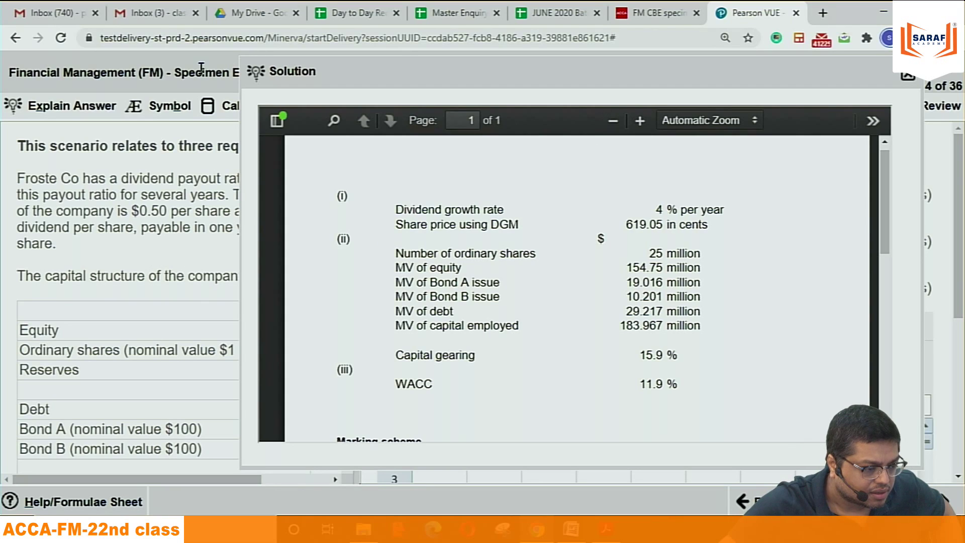
Step: Narrow the Solution window to compare it with the question, then widen it again
{"action": "left_click_drag", "start_coordinate": [239, 81], "coordinate": [340, 81]}
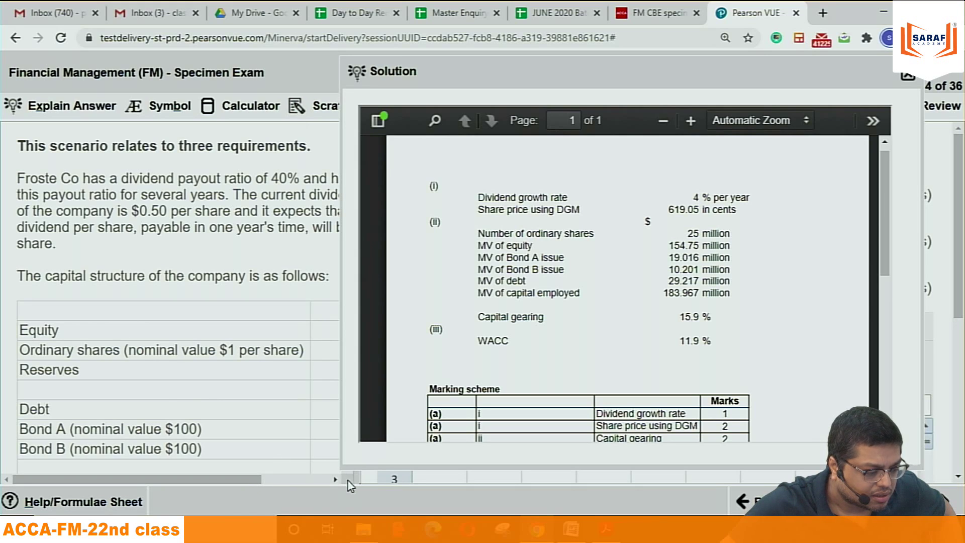
{"action": "left_click_drag", "start_coordinate": [345, 165], "coordinate": [412, 166]}
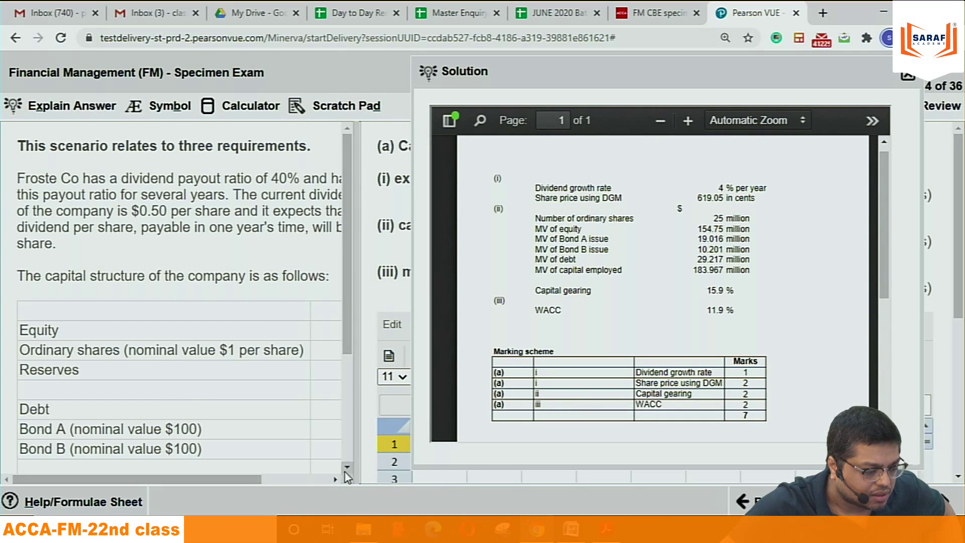
{"action": "scroll", "coordinate": [345, 467], "scroll_direction": "down", "scroll_amount": 3}
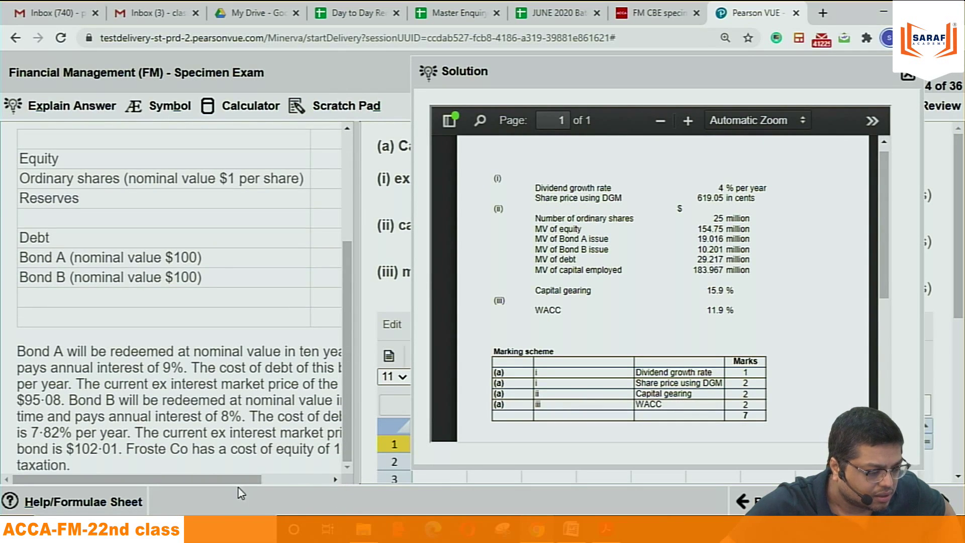
{"action": "left_click_drag", "start_coordinate": [233, 480], "coordinate": [298, 480]}
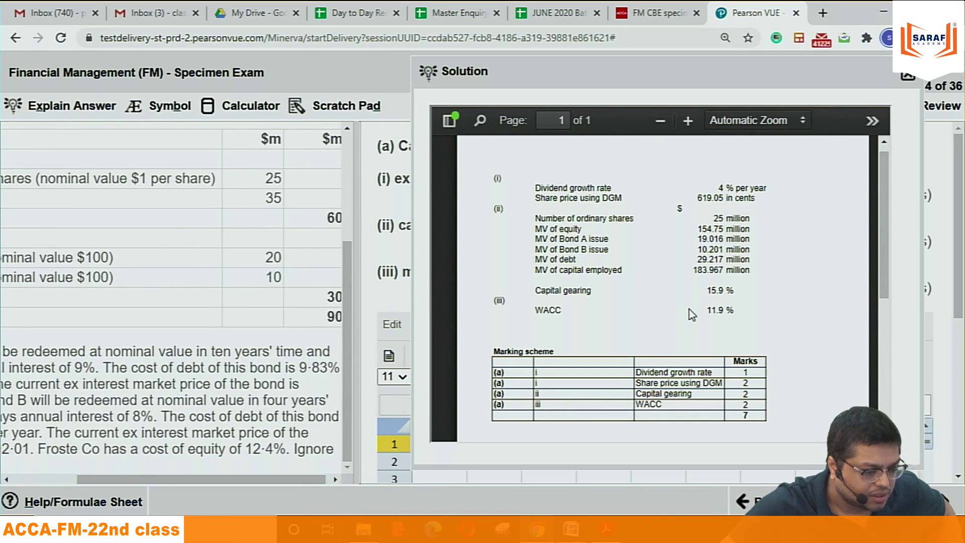
{"action": "left_click_drag", "start_coordinate": [410, 196], "coordinate": [172, 204]}
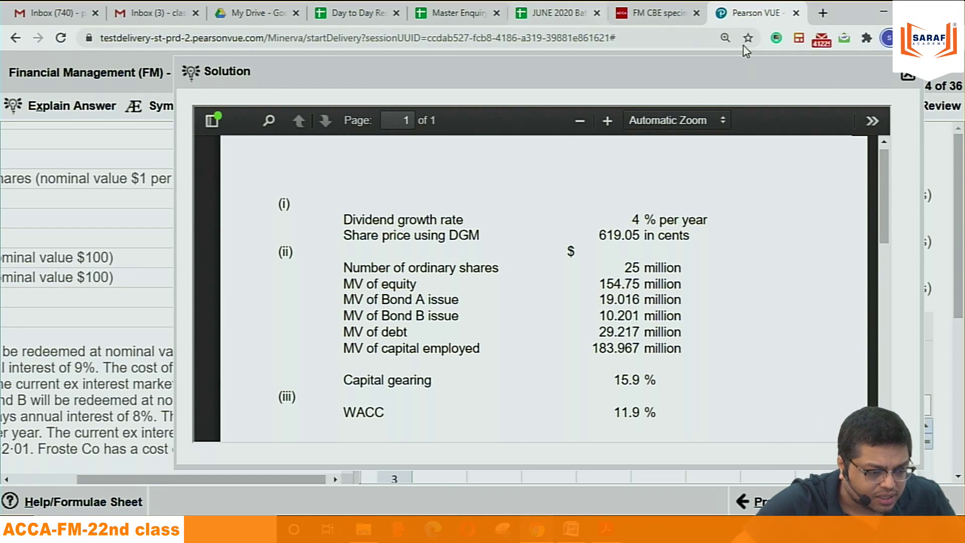
Step: Close the Solution window and scroll the answer panel back to the blank spreadsheet
{"action": "left_click", "coordinate": [908, 79]}
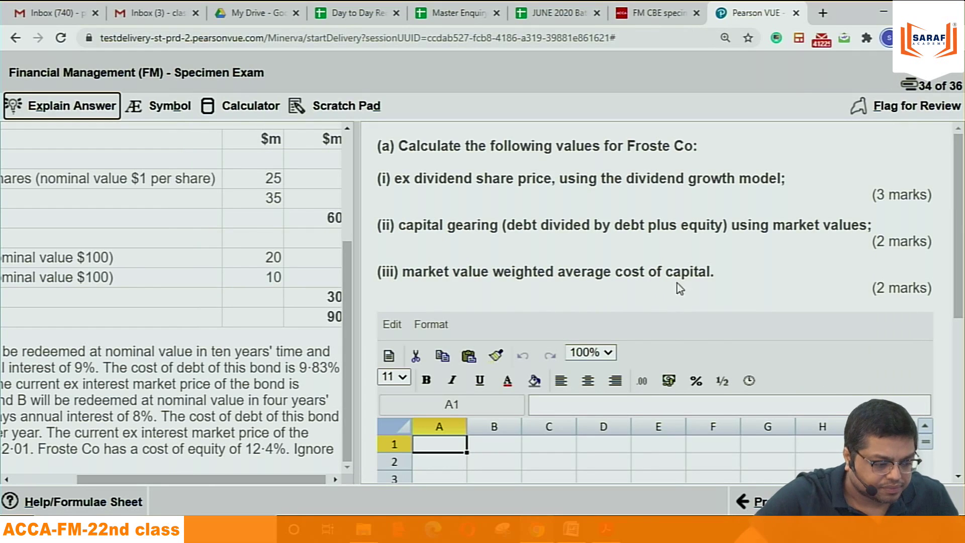
{"action": "left_click_drag", "start_coordinate": [959, 221], "coordinate": [963, 331]}
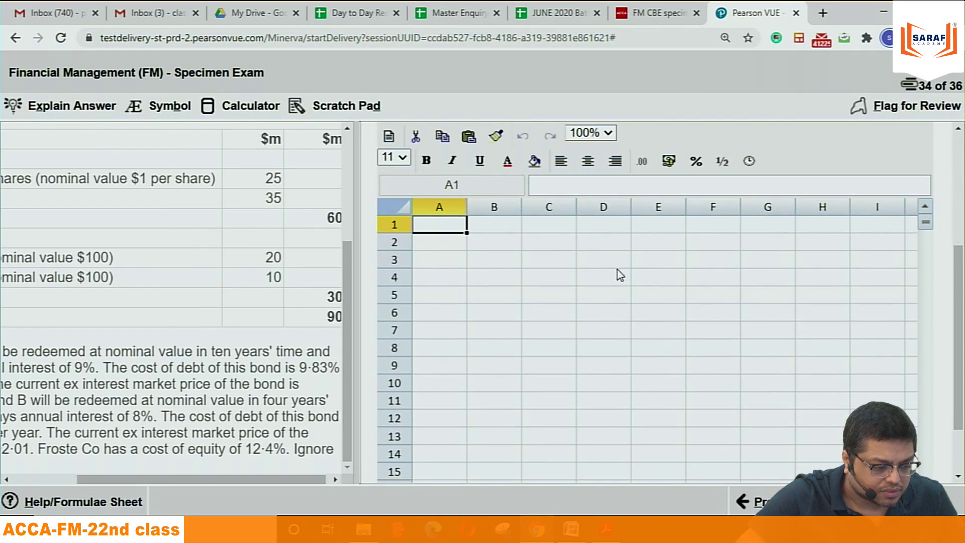
{"action": "left_click", "coordinate": [604, 276]}
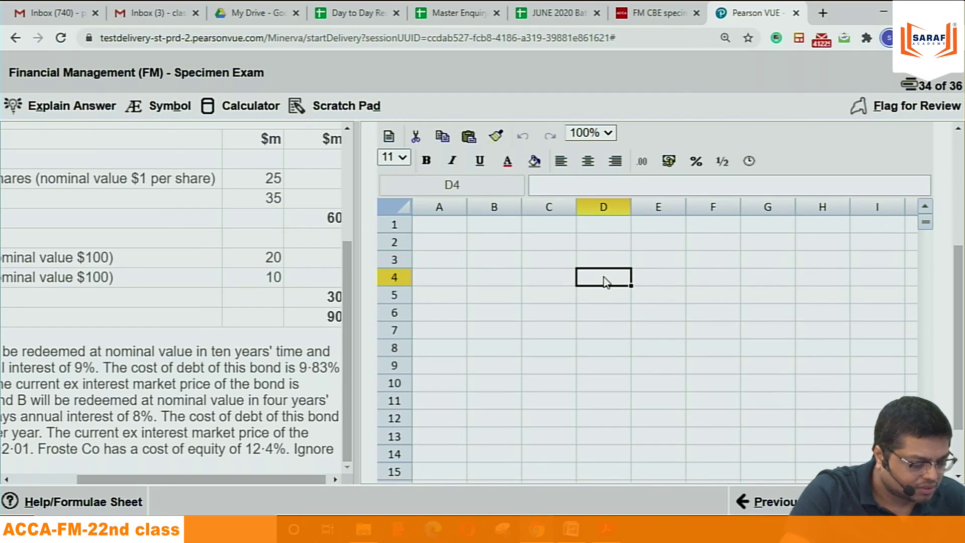
Step: Enter the headings Value, weight, cost and cost *weight across D4:G4
{"action": "type", "text": "Value"}
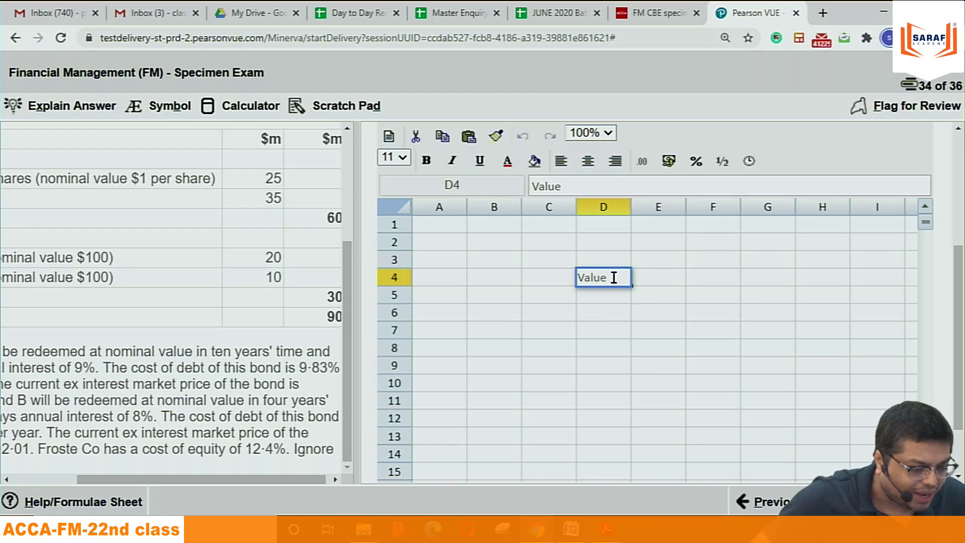
{"action": "left_click", "coordinate": [671, 279]}
{"action": "type", "text": "weight"}
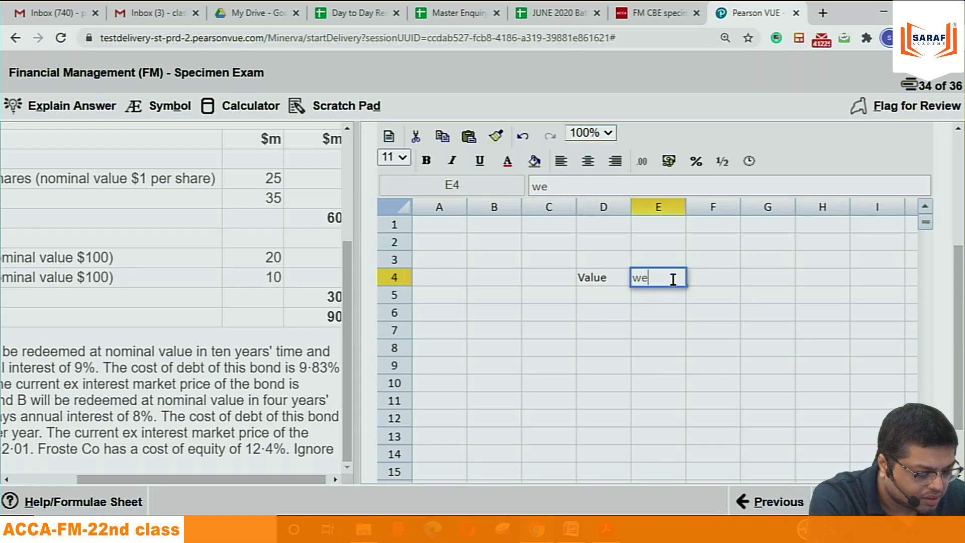
{"action": "left_click", "coordinate": [703, 278]}
{"action": "type", "text": "cost"}
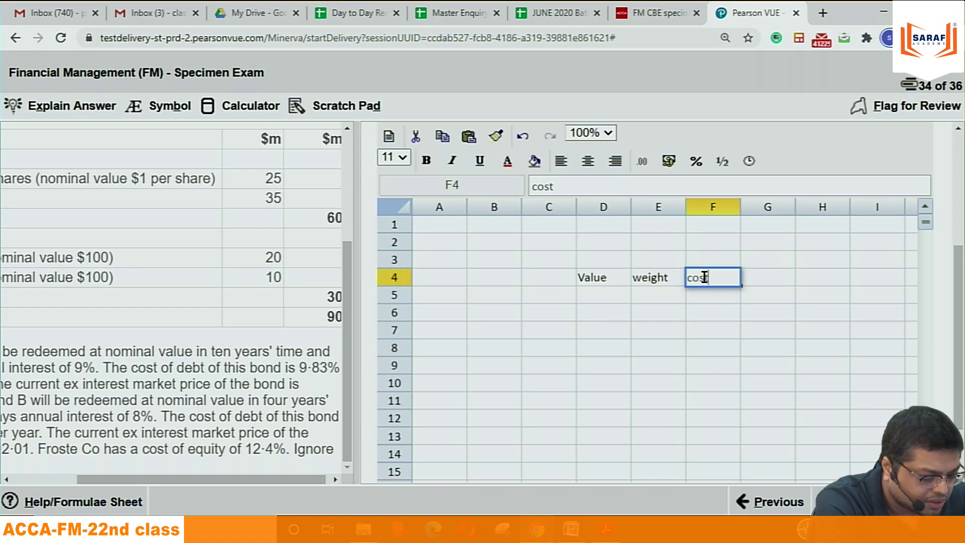
{"action": "left_click", "coordinate": [761, 277]}
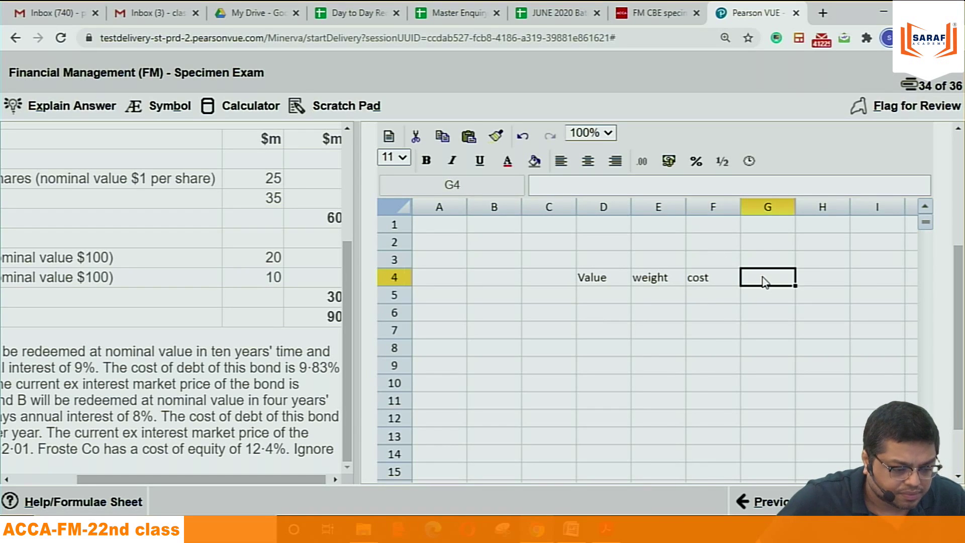
{"action": "type", "text": "cost *weight"}
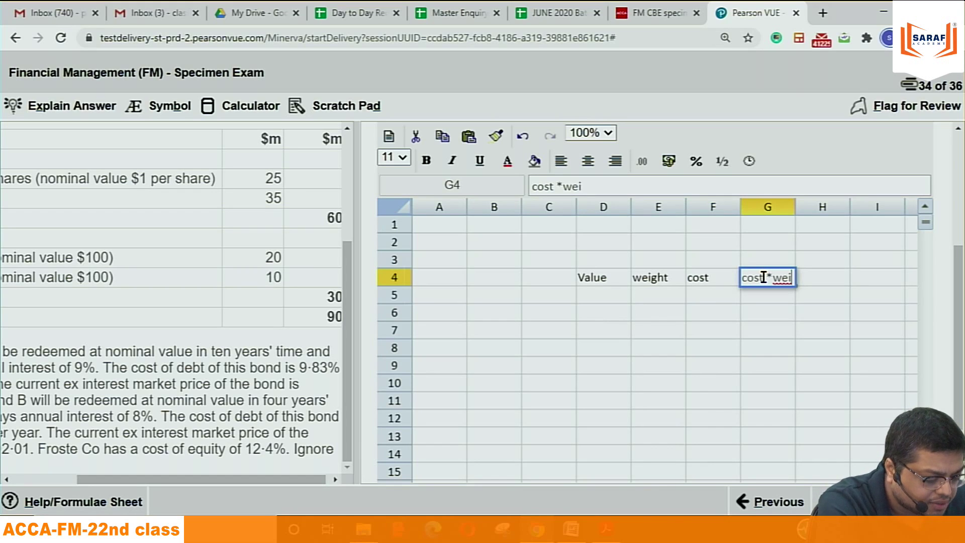
Step: Add the Equity row with value 157 and a Bond A label, then check the model solution's market values
{"action": "left_click", "coordinate": [480, 314]}
{"action": "type", "text": "Eq"}
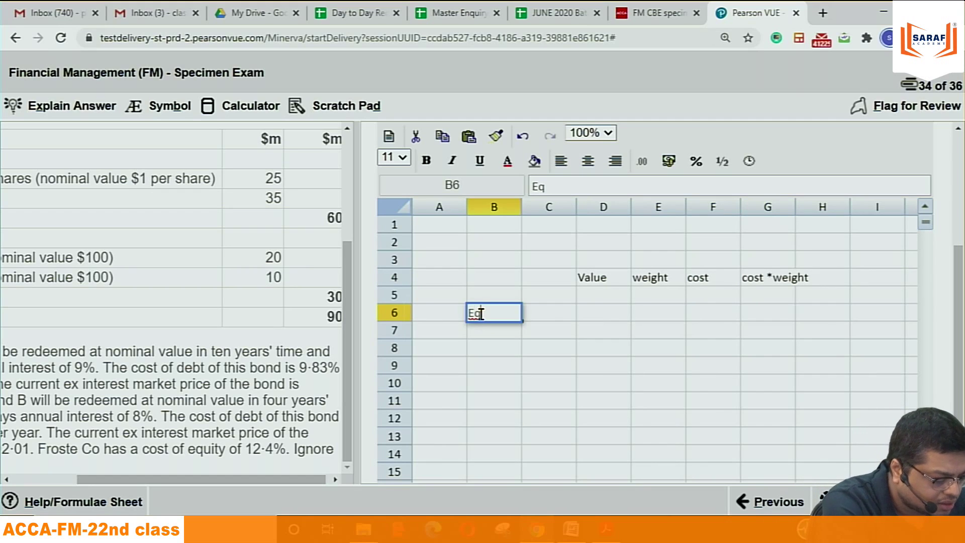
{"action": "type", "text": "uity"}
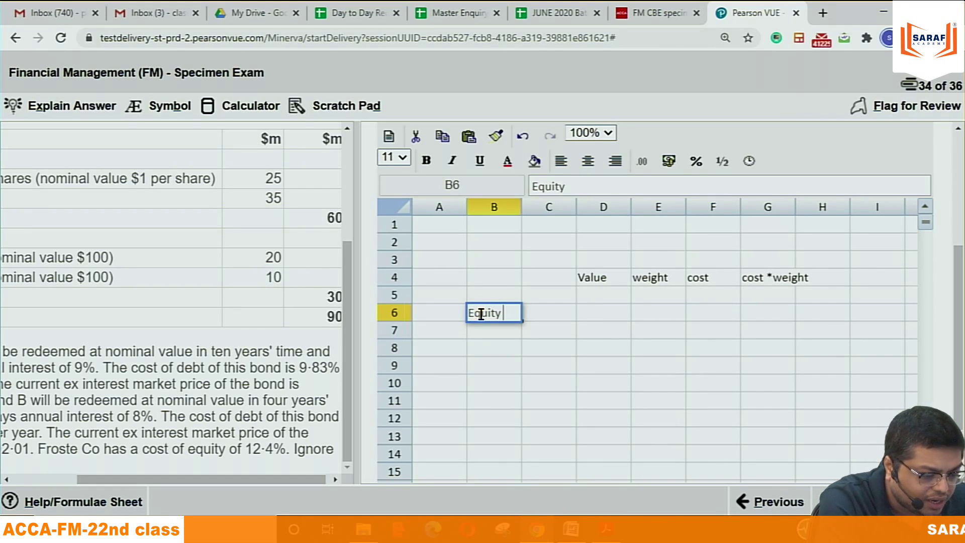
{"action": "left_click", "coordinate": [595, 318]}
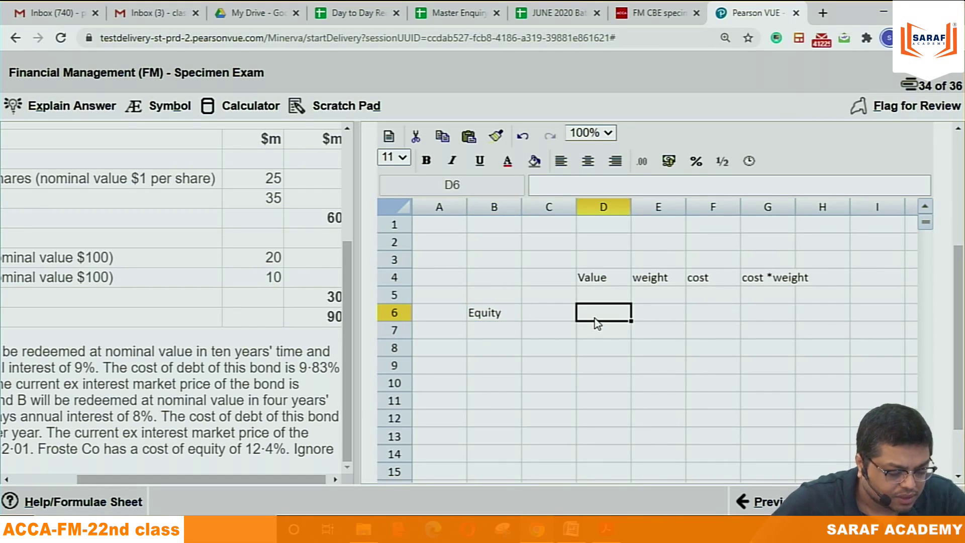
{"action": "type", "text": "157"}
{"action": "left_click", "coordinate": [487, 335]}
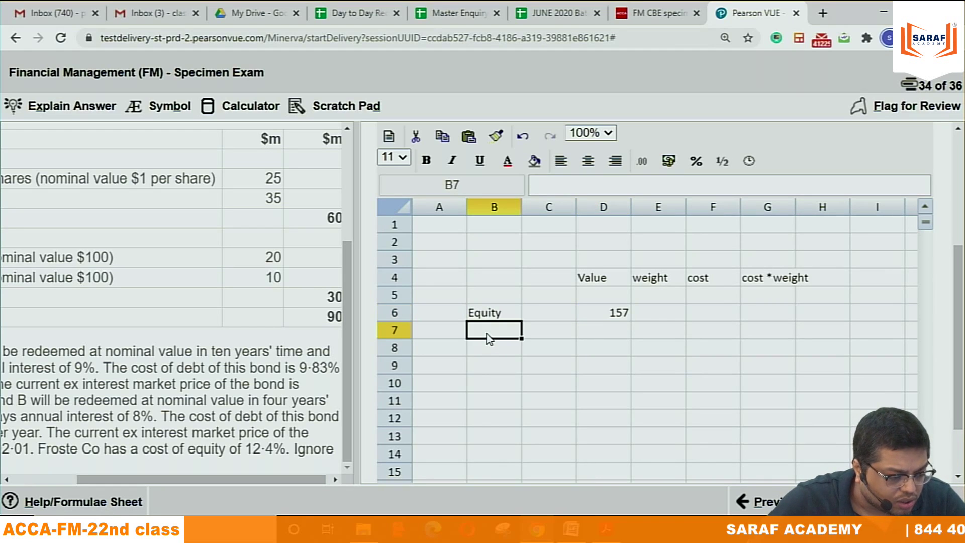
{"action": "type", "text": "Bond A"}
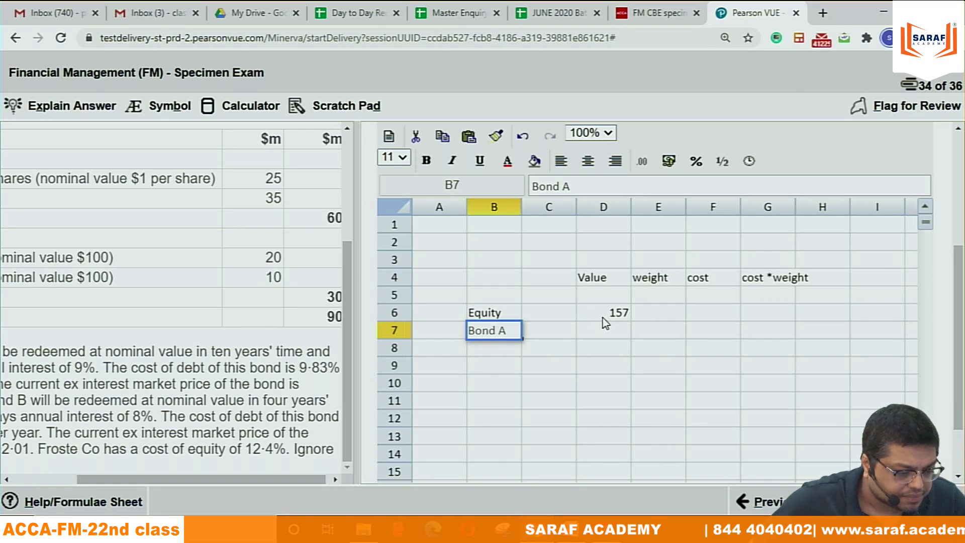
{"action": "left_click", "coordinate": [614, 331]}
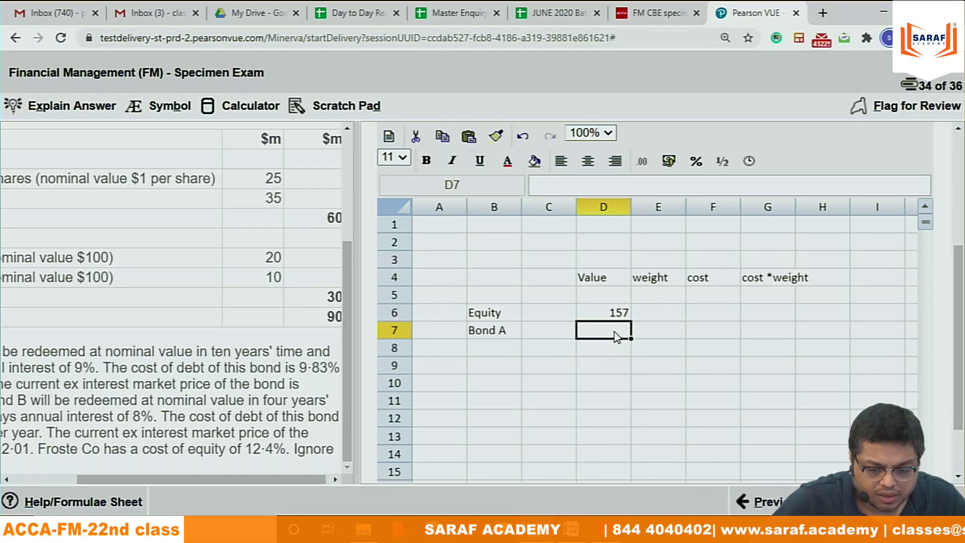
{"action": "left_click", "coordinate": [73, 108]}
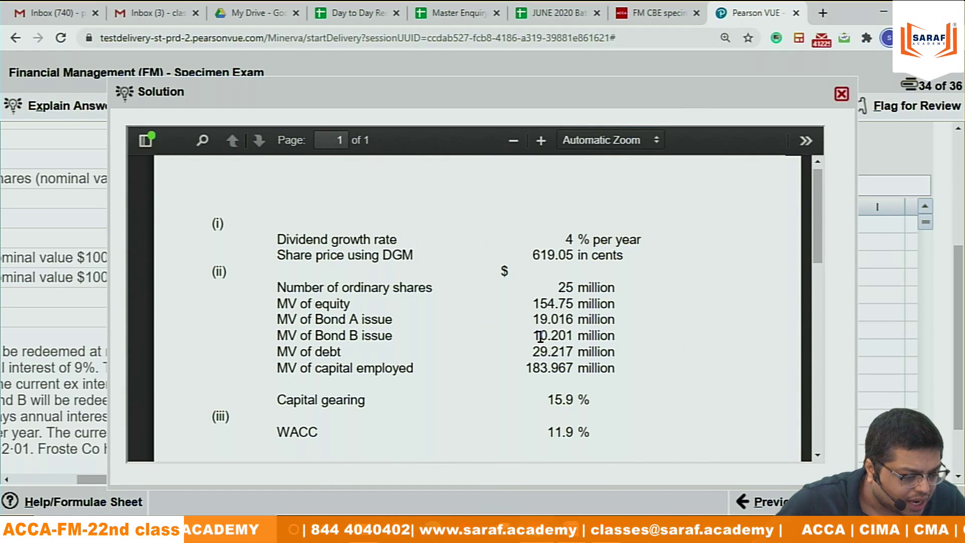
Step: Close the solution and enter Bond A's value 19 and Bond B with value 10
{"action": "left_click", "coordinate": [840, 94]}
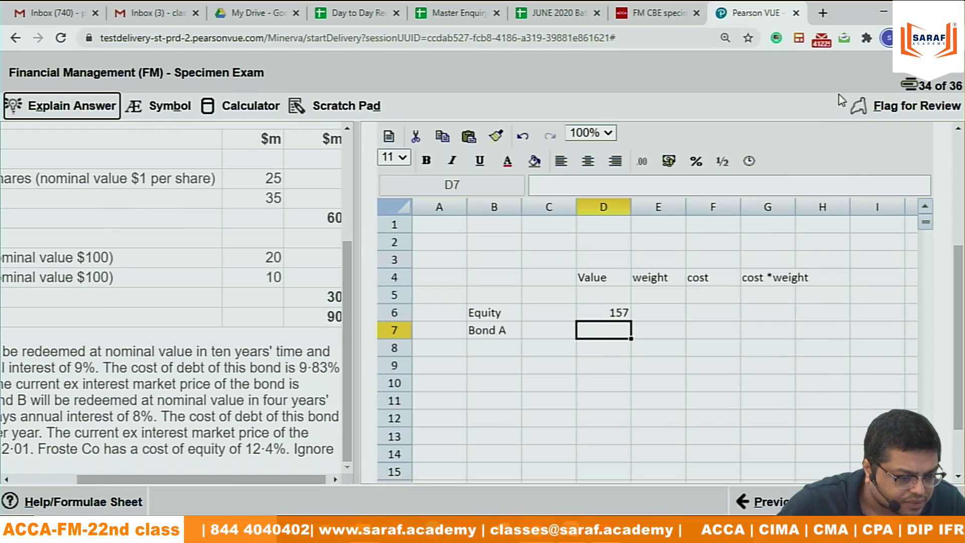
{"action": "left_click", "coordinate": [611, 331]}
{"action": "type", "text": "19"}
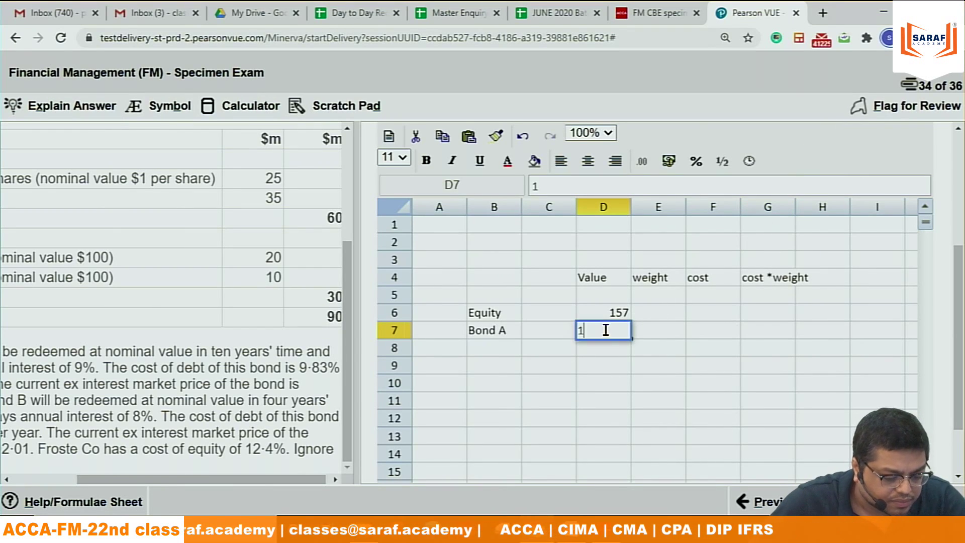
{"action": "left_click", "coordinate": [508, 355]}
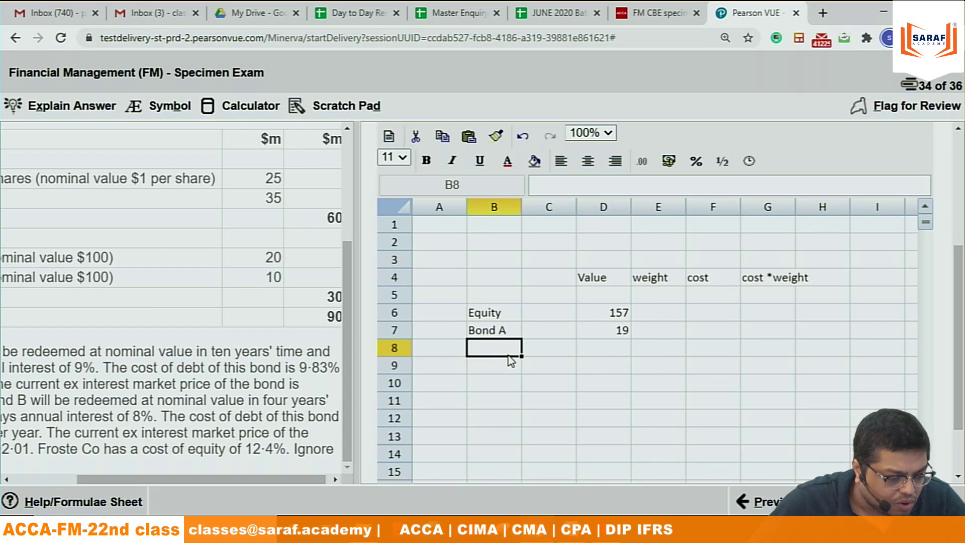
{"action": "type", "text": "Bond B"}
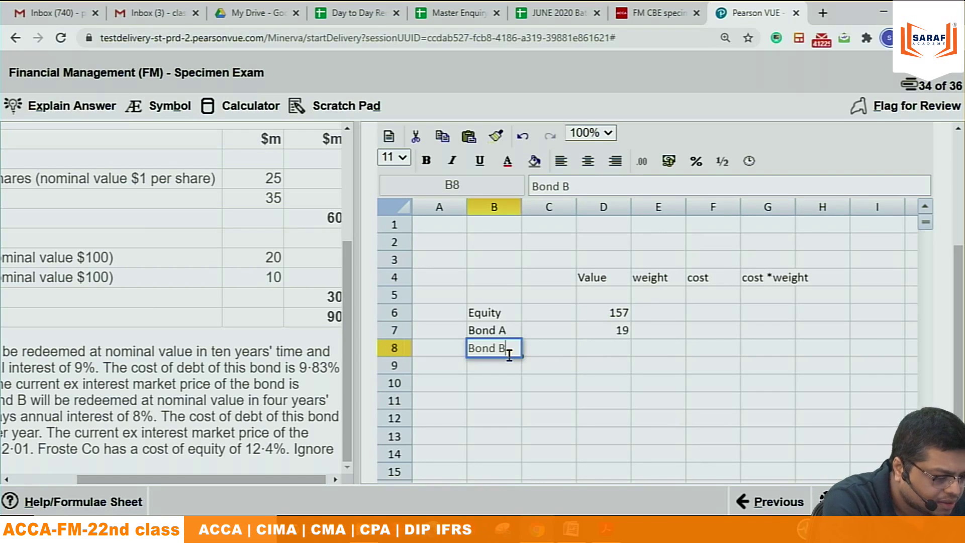
{"action": "left_click", "coordinate": [613, 346]}
{"action": "type", "text": "10"}
{"action": "key", "text": "Return"}
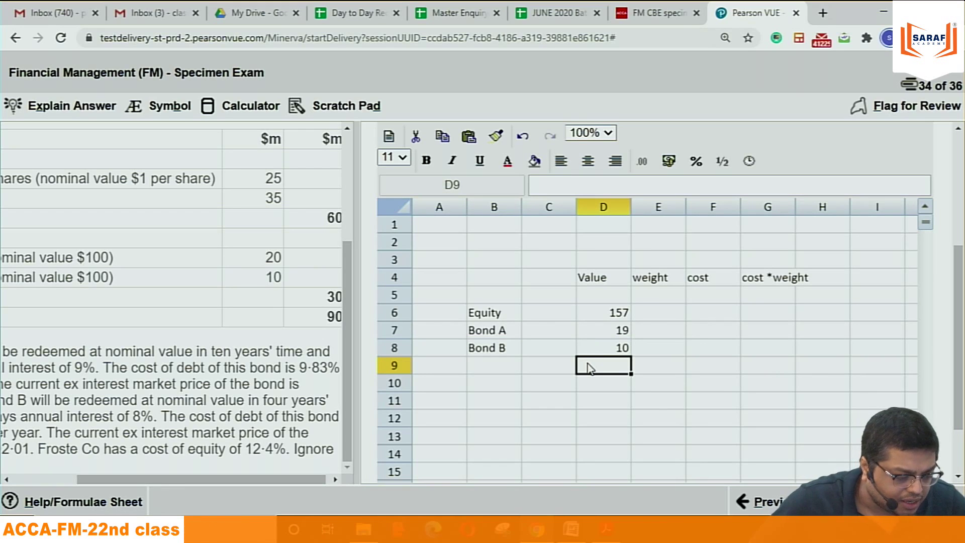
Step: Total the market values in D9 with =SUM(D6:D8), giving 186
{"action": "type", "text": "=S"}
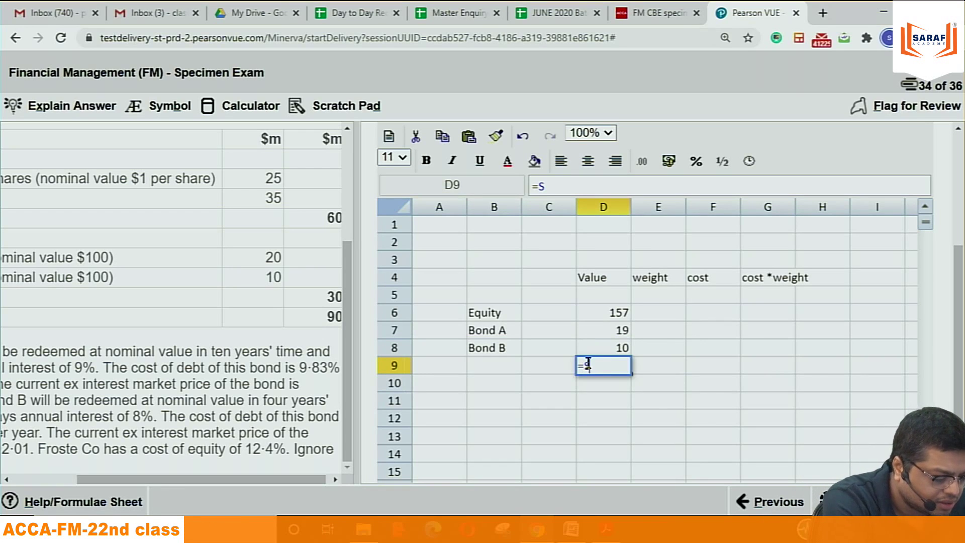
{"action": "type", "text": "UM("}
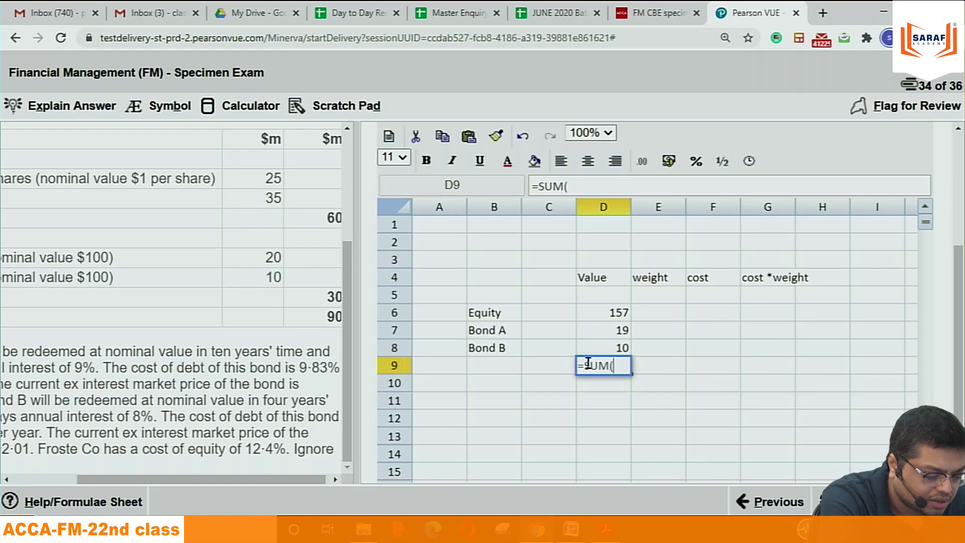
{"action": "left_click", "coordinate": [602, 315]}
{"action": "key", "text": "shift+Down"}
{"action": "key", "text": "shift+Down"}
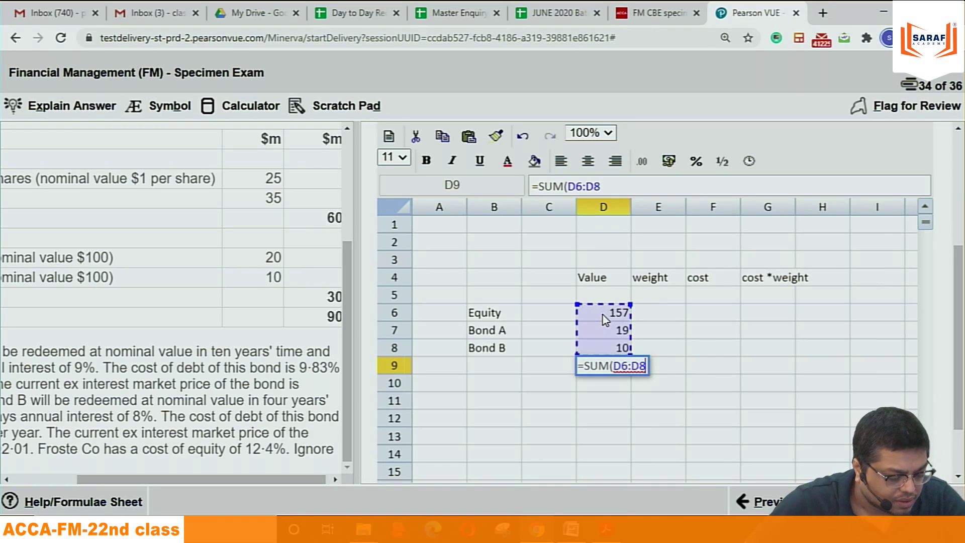
{"action": "key", "text": "Return"}
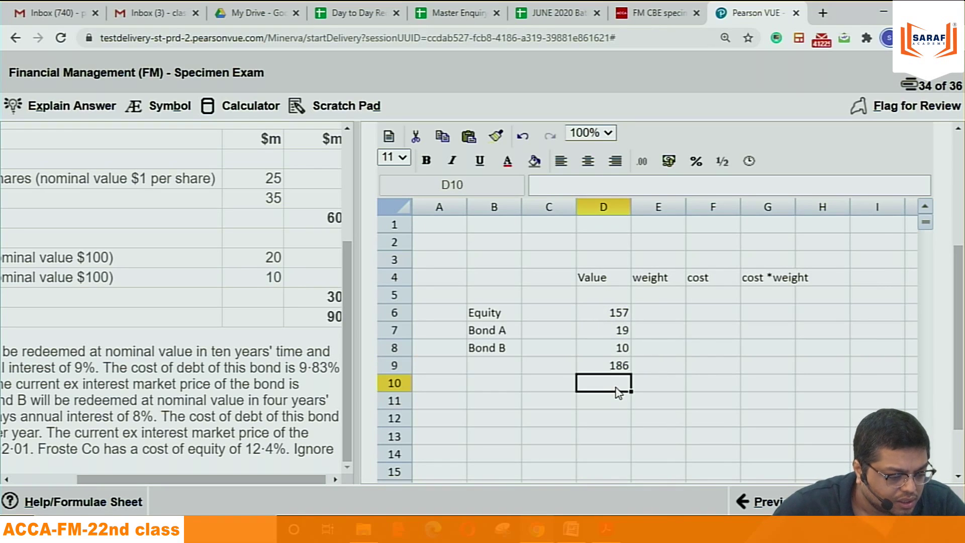
Step: Enter 12.4 as the equity cost in F6
{"action": "left_click", "coordinate": [650, 315]}
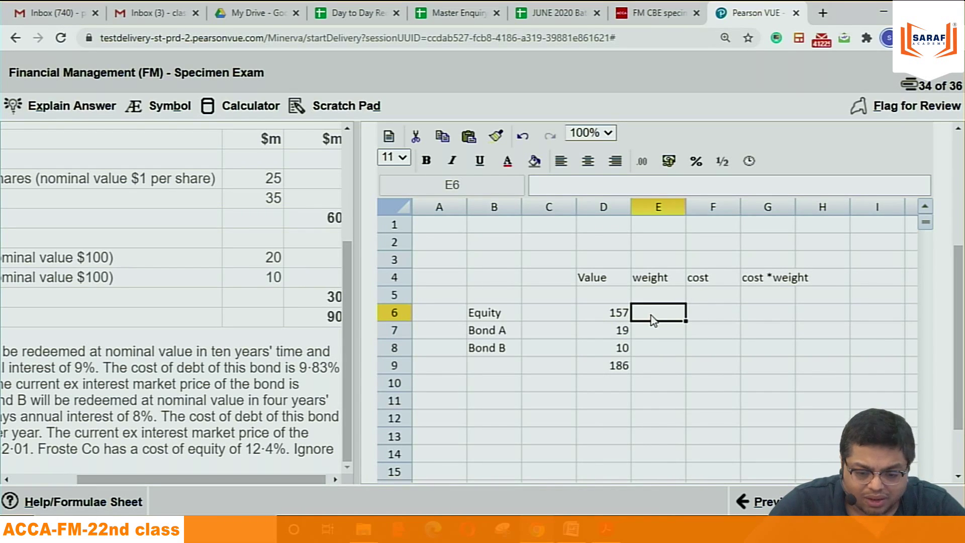
{"action": "left_click", "coordinate": [656, 354]}
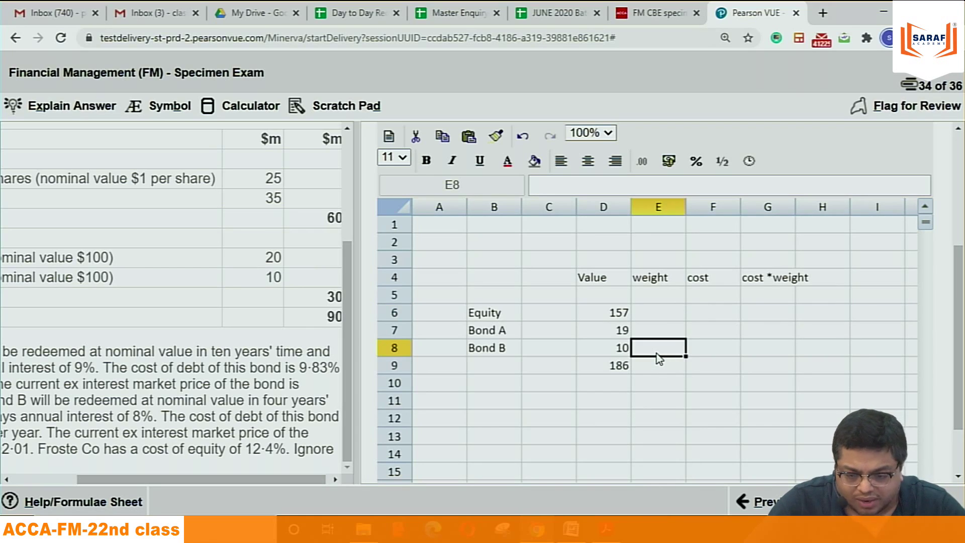
{"action": "left_click", "coordinate": [660, 316]}
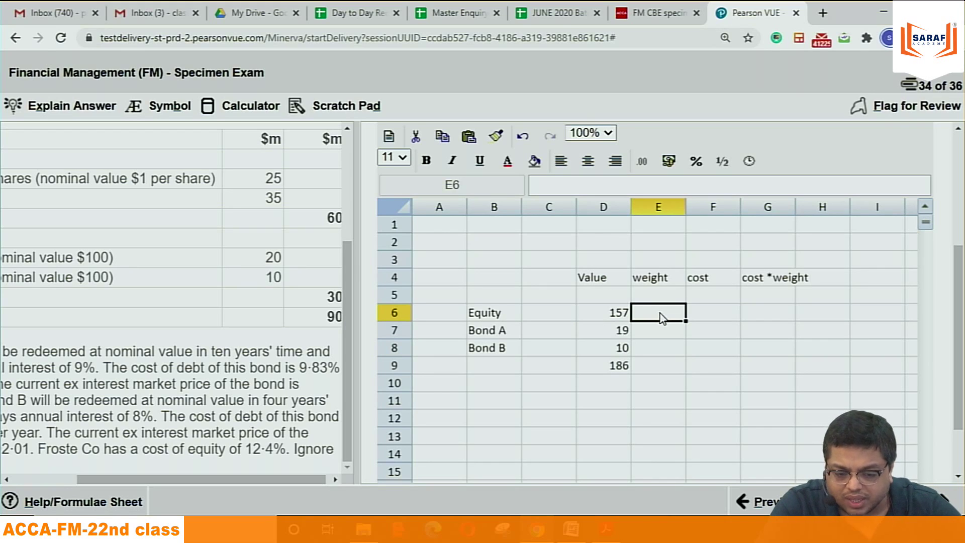
{"action": "left_click", "coordinate": [715, 311]}
{"action": "type", "text": "12.4"}
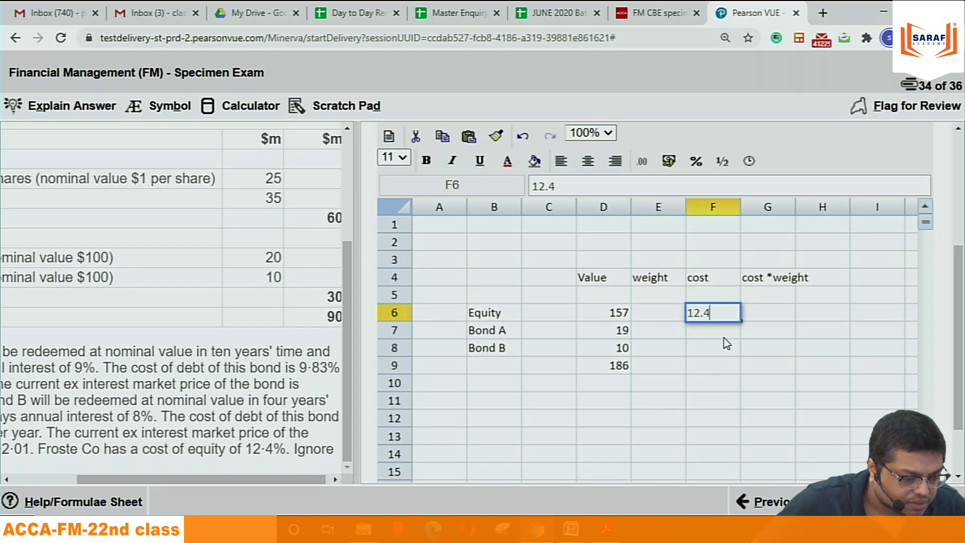
Step: Reopen the F4 cost header for editing and check the percentage format choices
{"action": "double_click", "coordinate": [717, 279]}
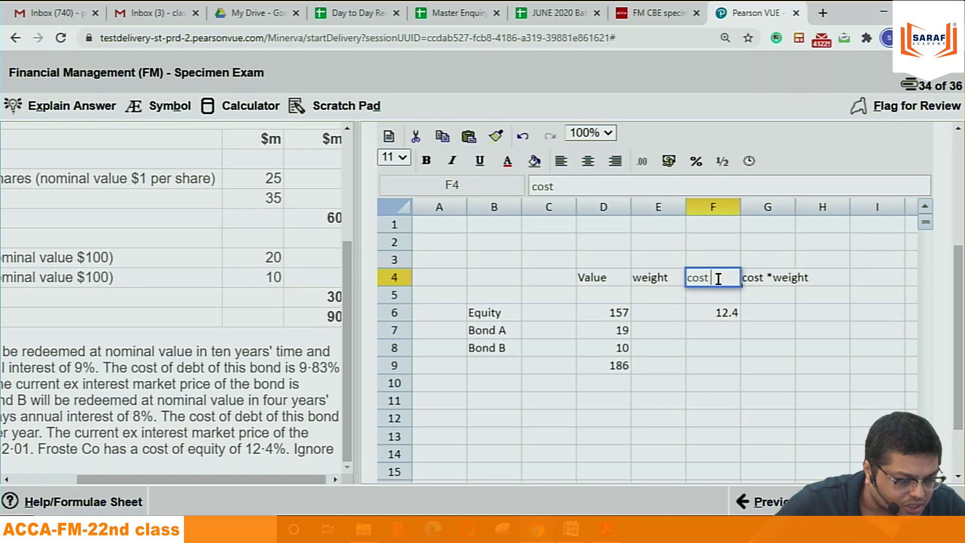
{"action": "left_click", "coordinate": [696, 162]}
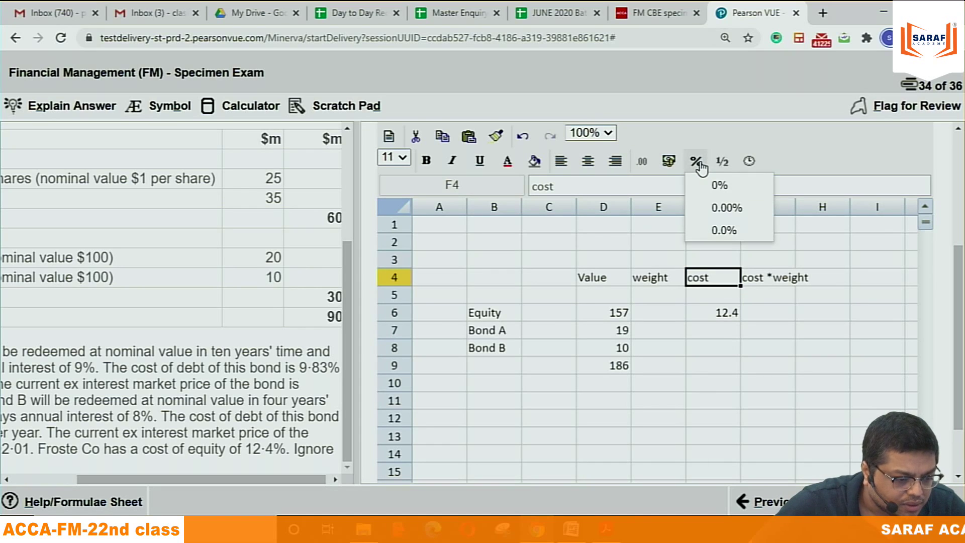
{"action": "left_click", "coordinate": [726, 210]}
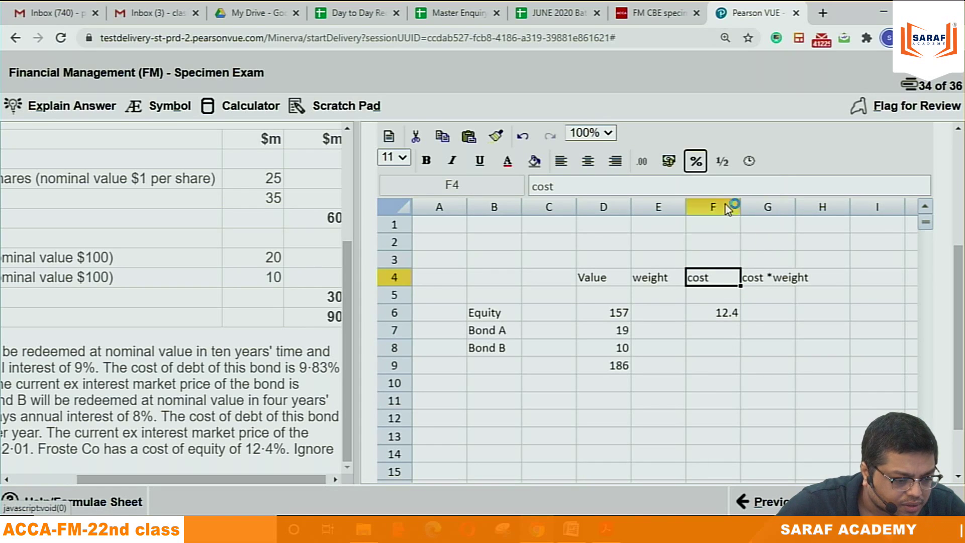
{"action": "double_click", "coordinate": [717, 280]}
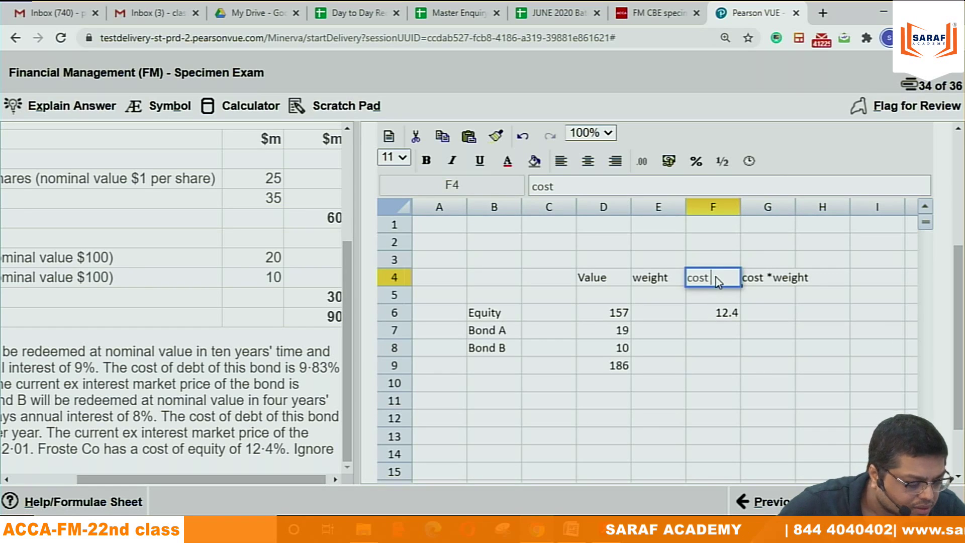
Step: Switch to the Master Enquiry tab, go back a page, and return to the exam tab
{"action": "key", "text": "ctrl+5"}
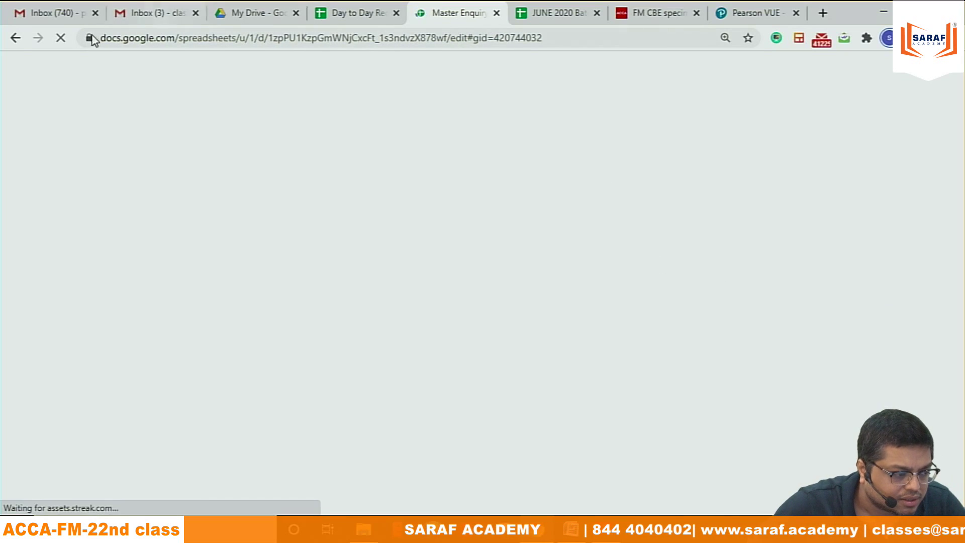
{"action": "left_click", "coordinate": [17, 38]}
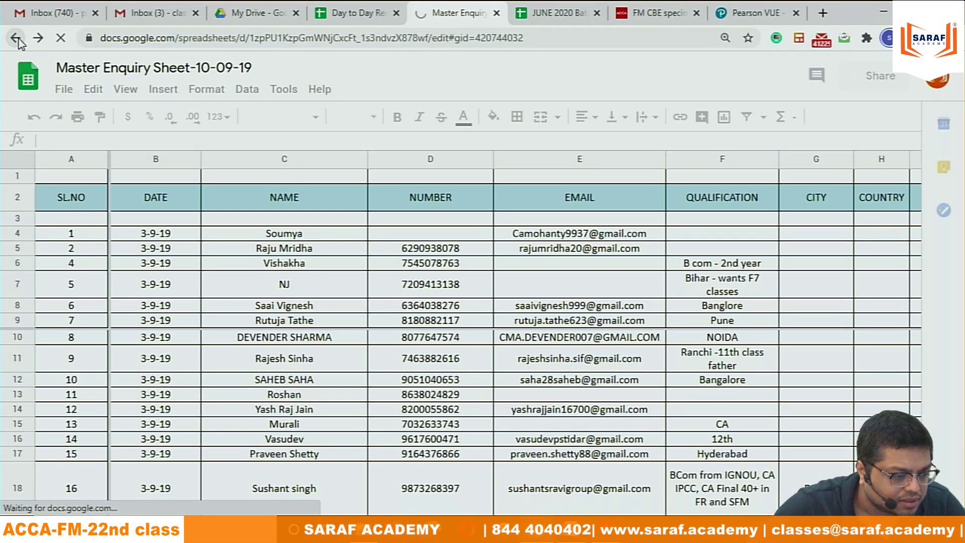
{"action": "left_click", "coordinate": [743, 13]}
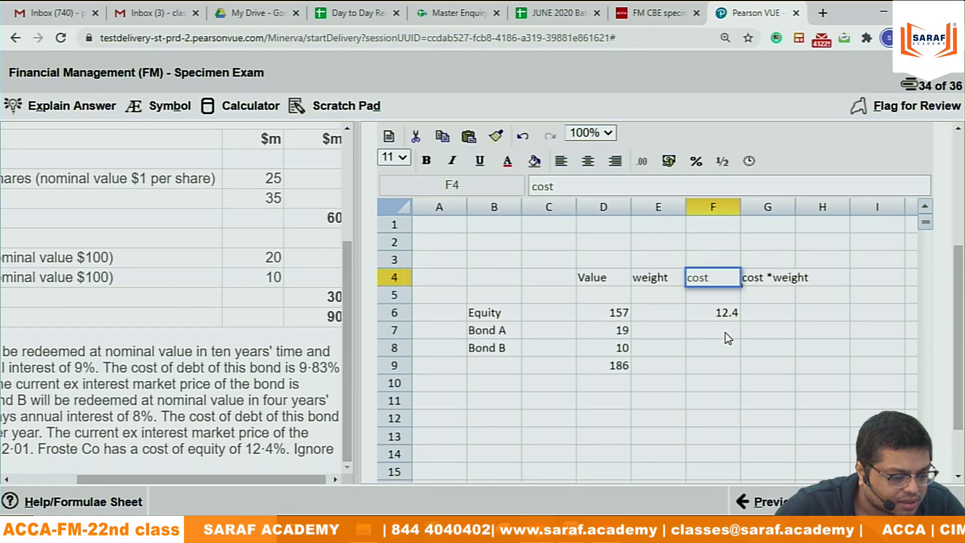
Step: Rename the F4 header to 'cost %' and enter bond costs 9.8 for Bond A and 7.8 for Bond B
{"action": "left_click", "coordinate": [725, 333]}
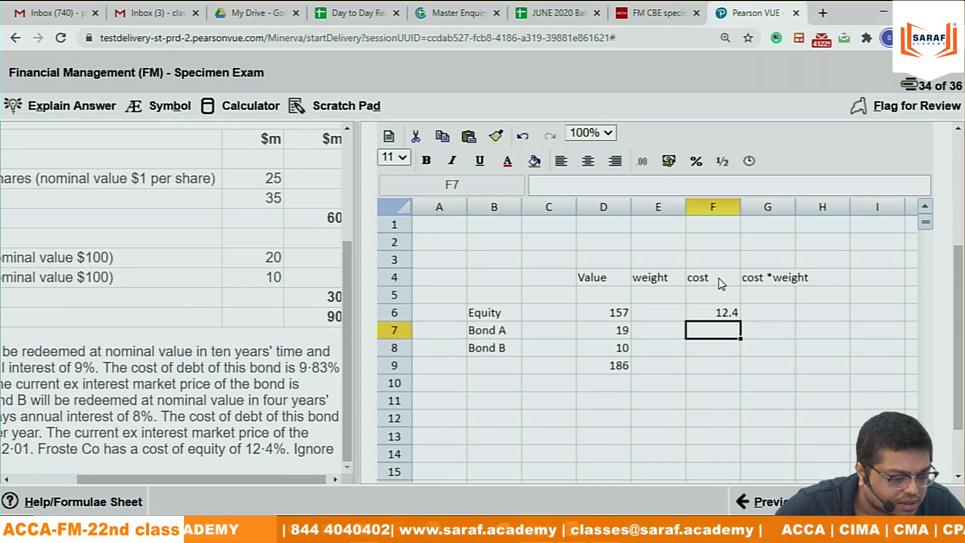
{"action": "double_click", "coordinate": [718, 278]}
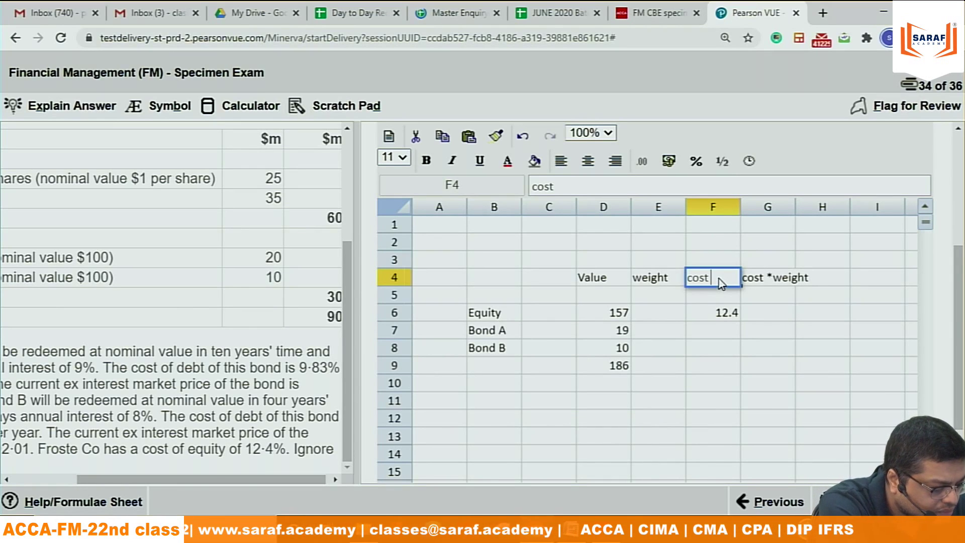
{"action": "type", "text": "%"}
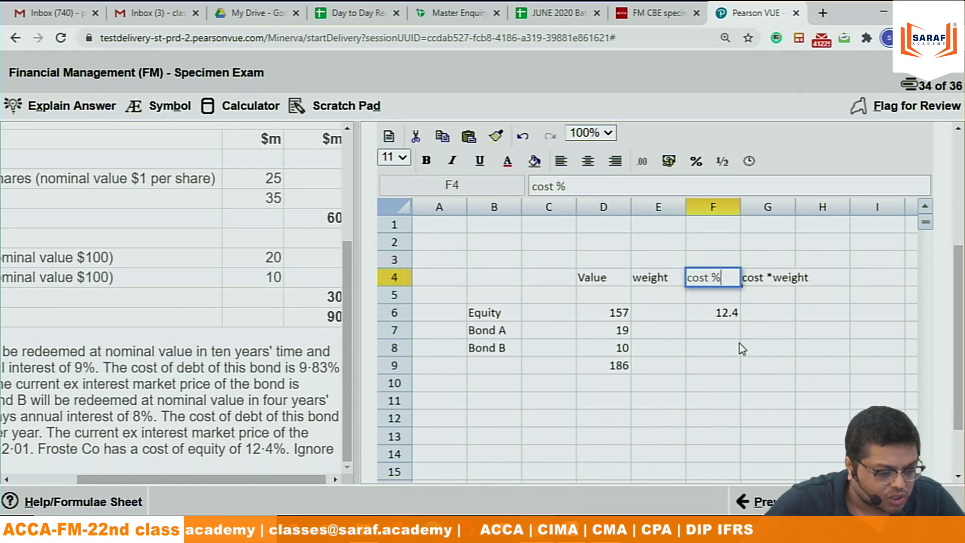
{"action": "left_click", "coordinate": [722, 333]}
{"action": "type", "text": "9.8"}
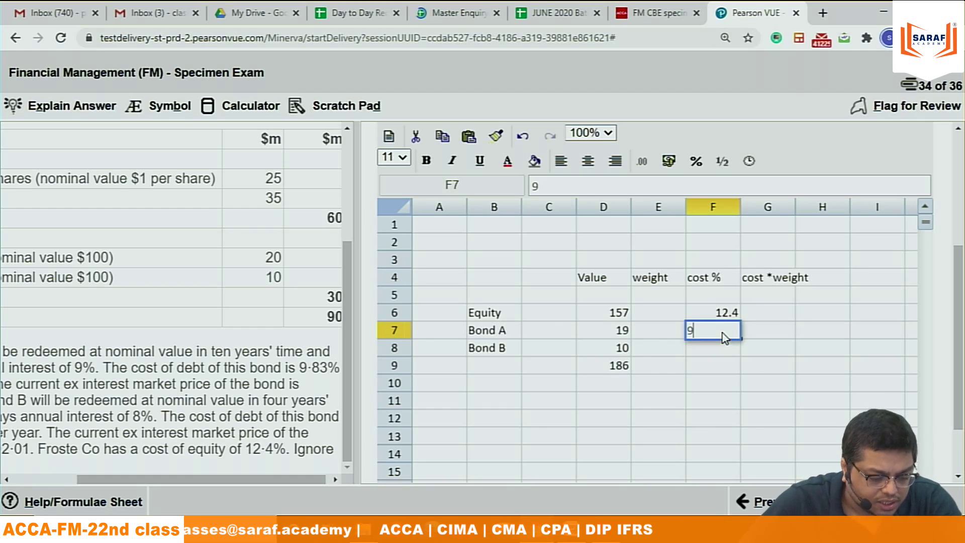
{"action": "left_click", "coordinate": [704, 352]}
{"action": "type", "text": "7.8"}
{"action": "left_click", "coordinate": [771, 312]}
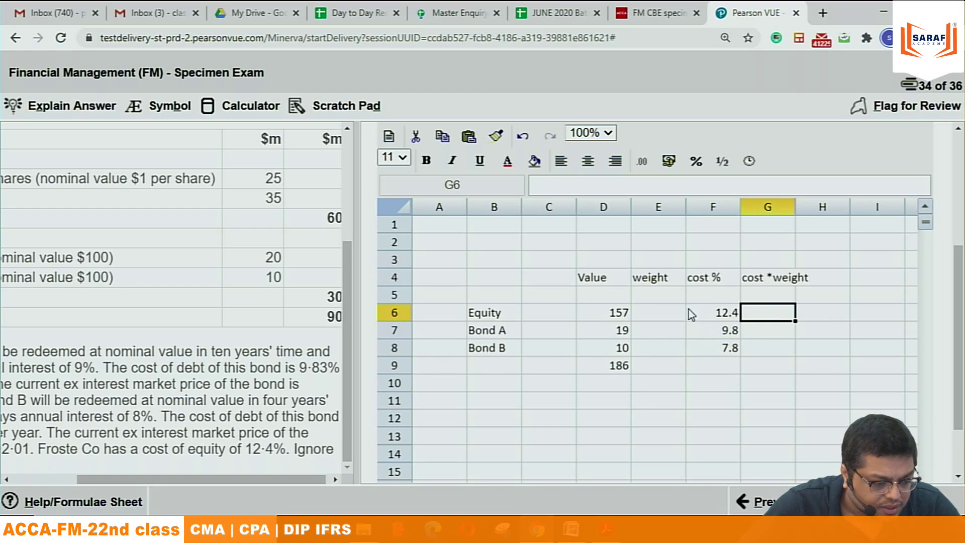
Step: Select cells E6, G6 and G9 in the weight and cost*weight columns
{"action": "left_click", "coordinate": [651, 311]}
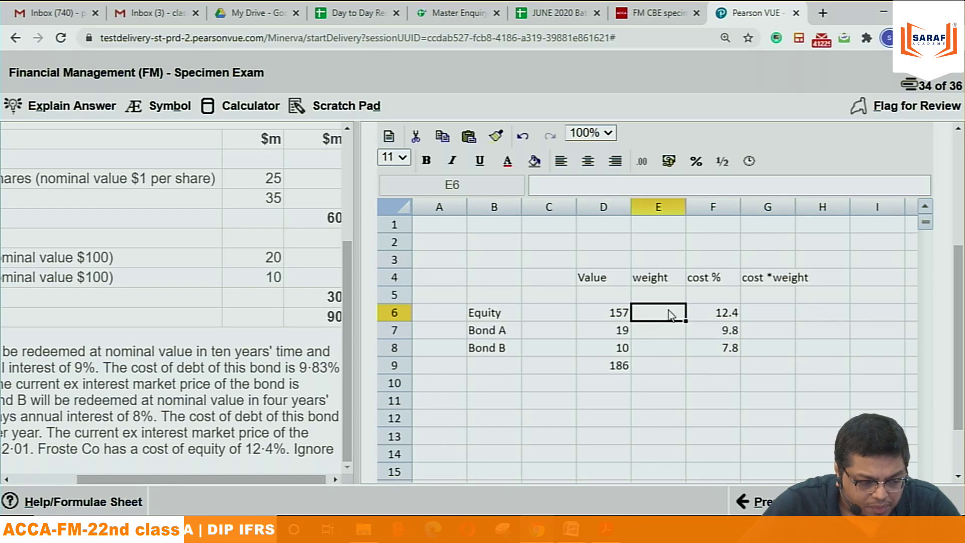
{"action": "left_click", "coordinate": [756, 316]}
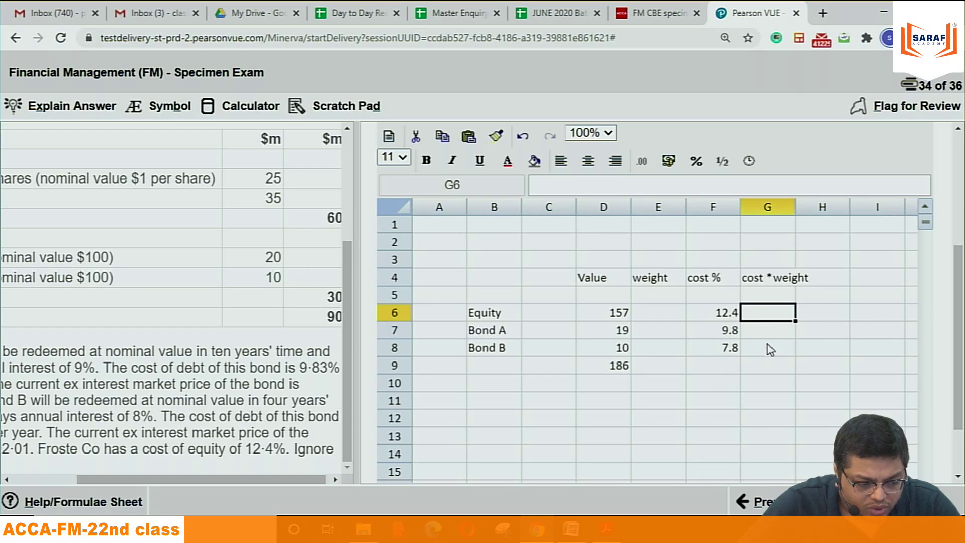
{"action": "left_click", "coordinate": [767, 366]}
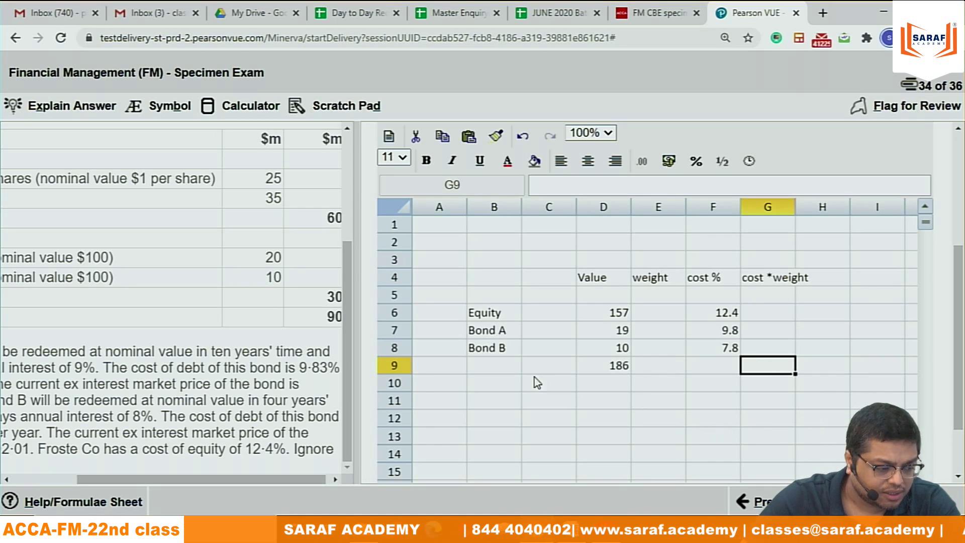
Step: Review part (a) in the question pane, then advance to question 35 on dividend policy
{"action": "left_click_drag", "start_coordinate": [961, 281], "coordinate": [963, 153]}
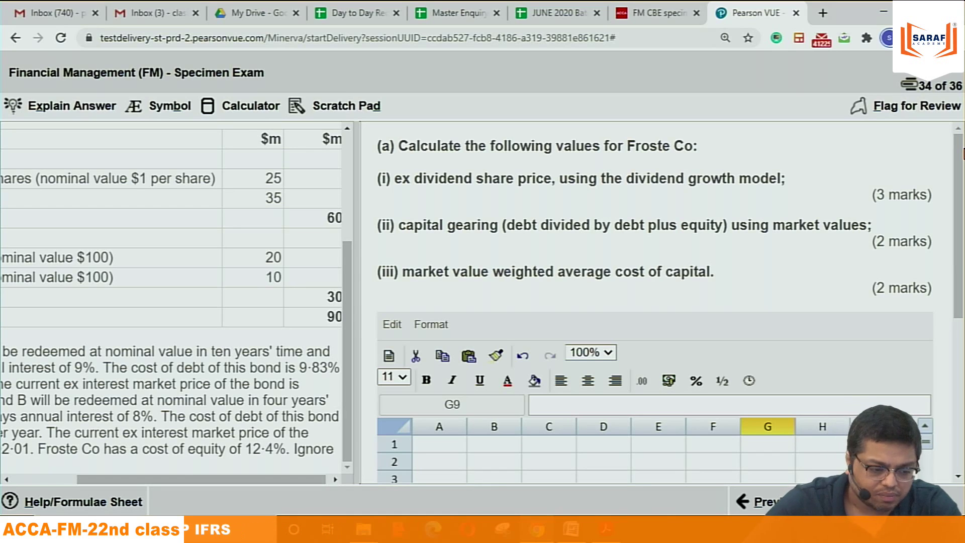
{"action": "left_click_drag", "start_coordinate": [959, 170], "coordinate": [961, 283]}
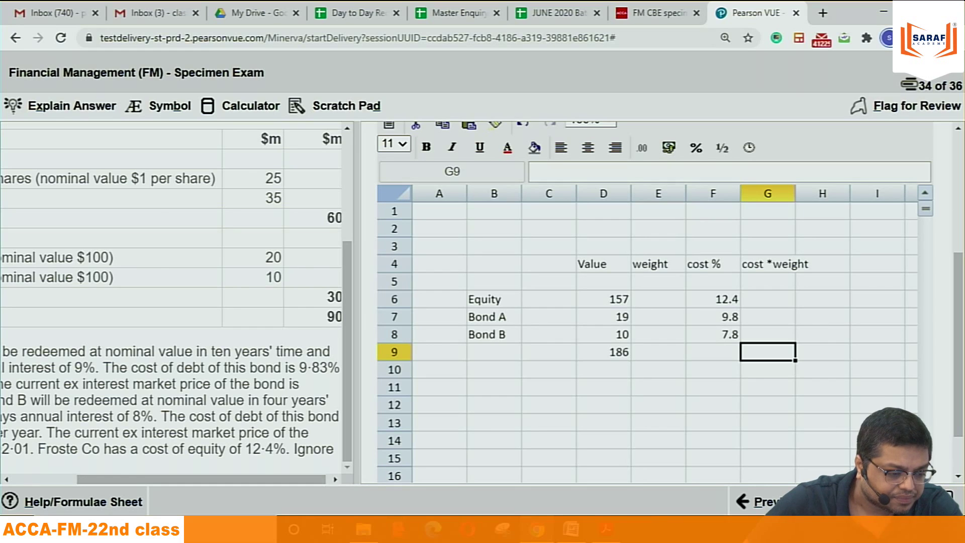
{"action": "key", "text": "alt+n"}
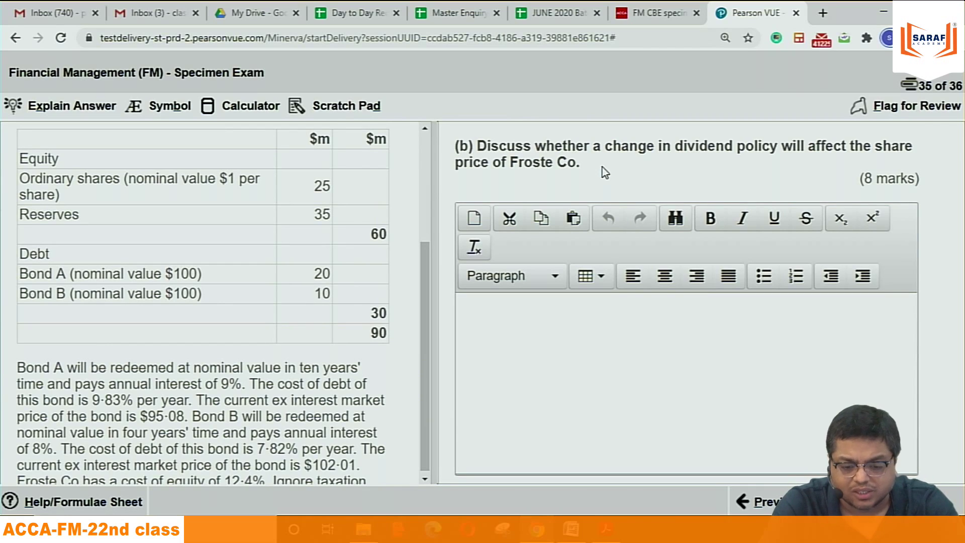
Step: Write 'MM theory' as the first answer point, correcting the misspelling of theory
{"action": "left_click", "coordinate": [496, 311]}
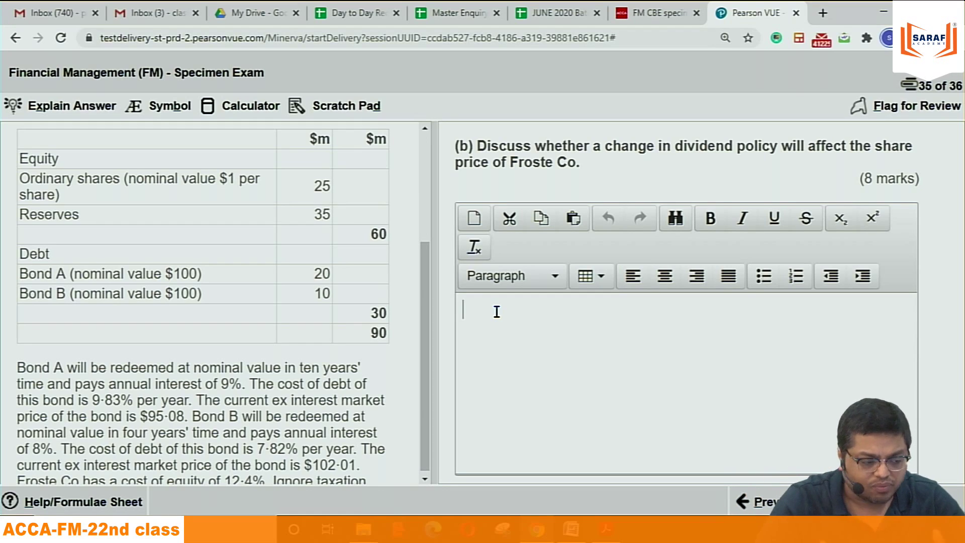
{"action": "type", "text": "MM theiry"}
{"action": "key", "text": "Return"}
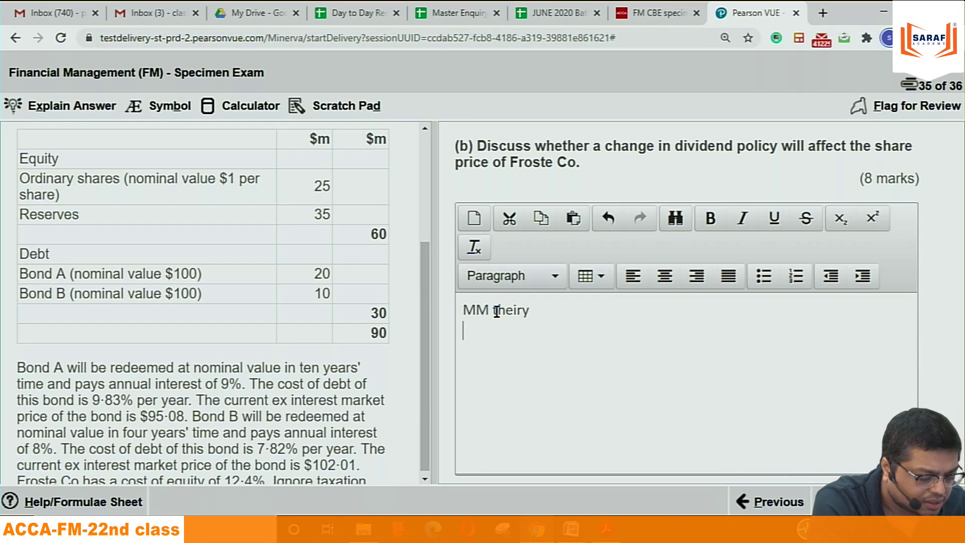
{"action": "left_click", "coordinate": [516, 310]}
{"action": "key", "text": "BackSpace"}
{"action": "type", "text": "o"}
{"action": "left_click", "coordinate": [558, 308]}
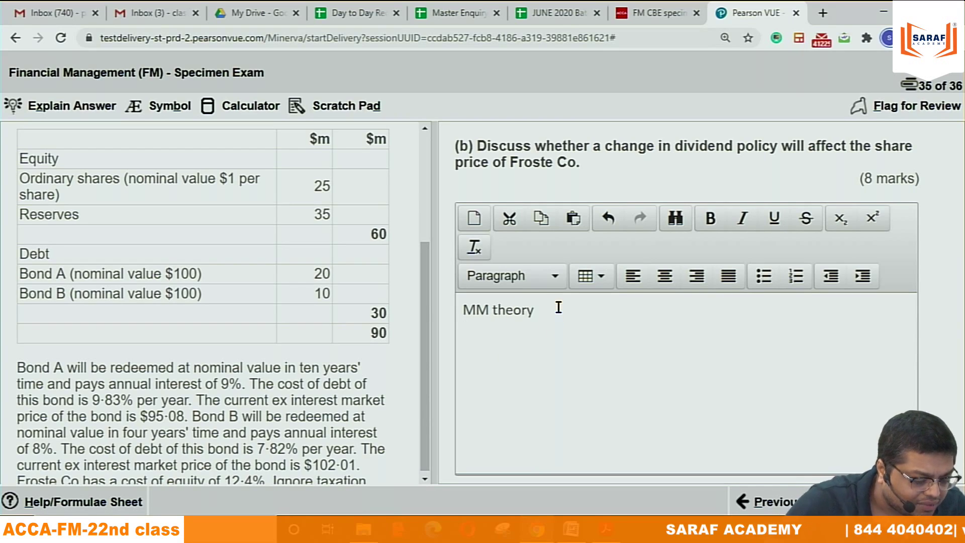
{"action": "key", "text": "Return"}
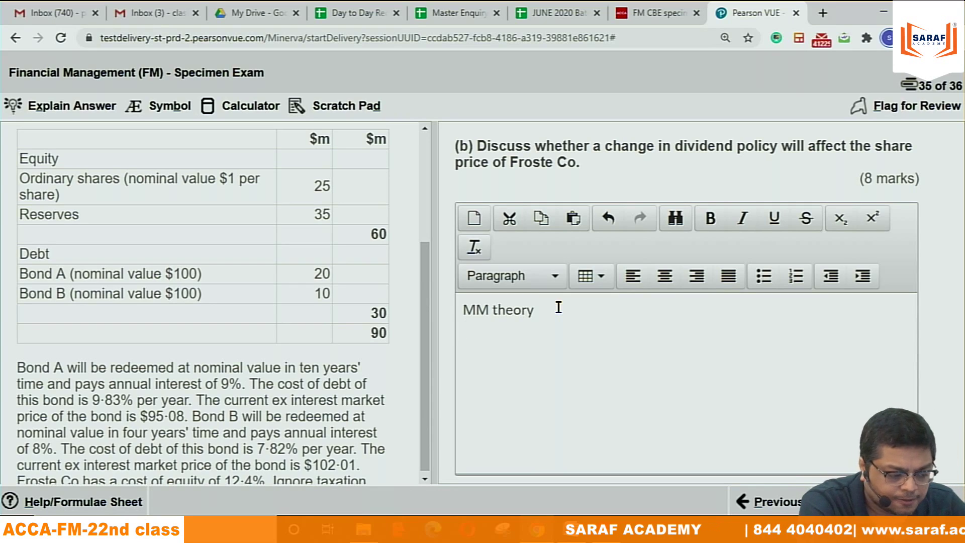
Step: Add 'Cliental theory', 'signaling effect' and 'practical aspects' on separate lines
{"action": "type", "text": "C"}
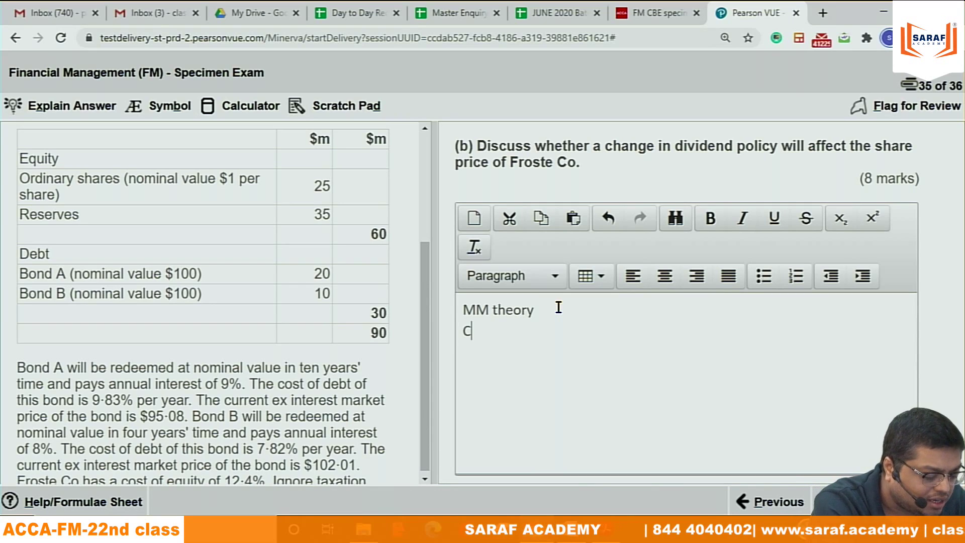
{"action": "type", "text": "liental the"}
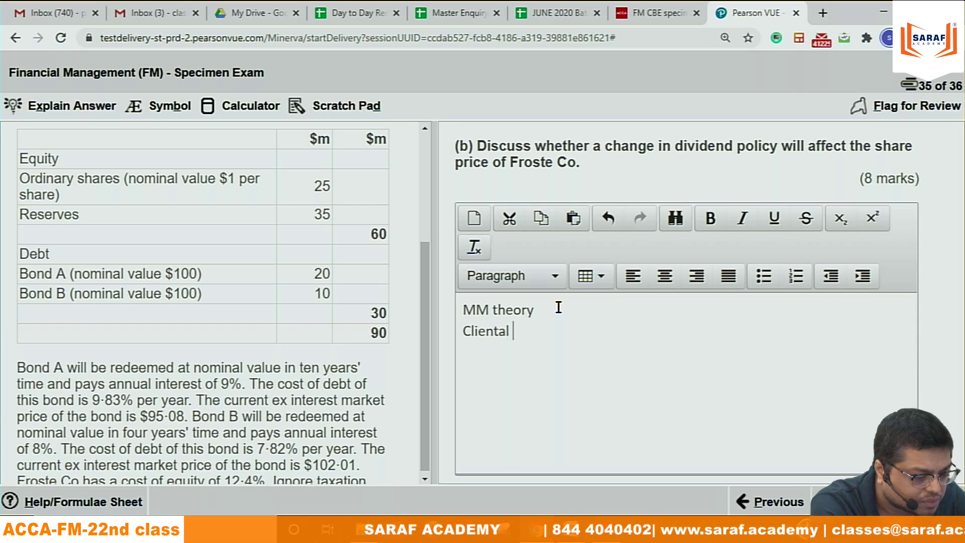
{"action": "type", "text": "y"}
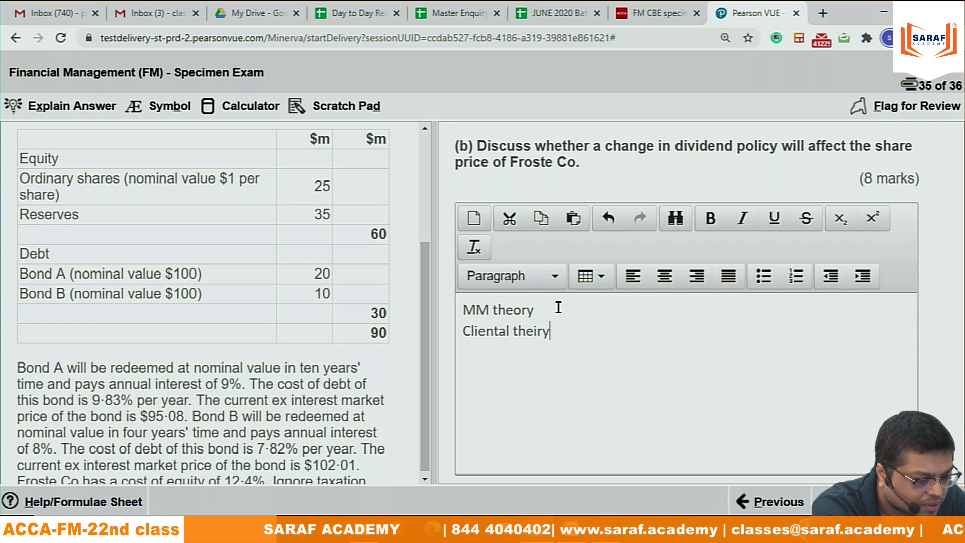
{"action": "key", "text": "BackSpace"}
{"action": "key", "text": "BackSpace"}
{"action": "key", "text": "BackSpace"}
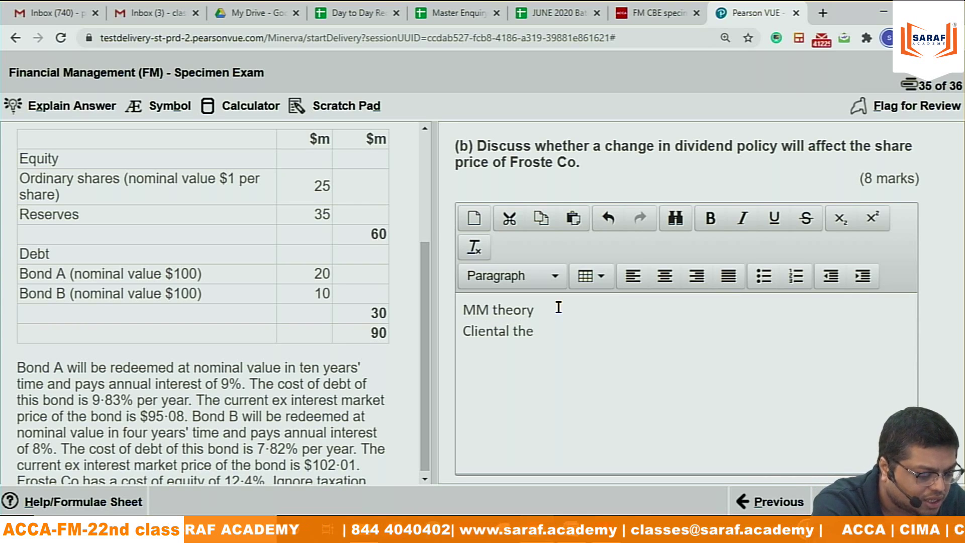
{"action": "type", "text": "ory \\"}
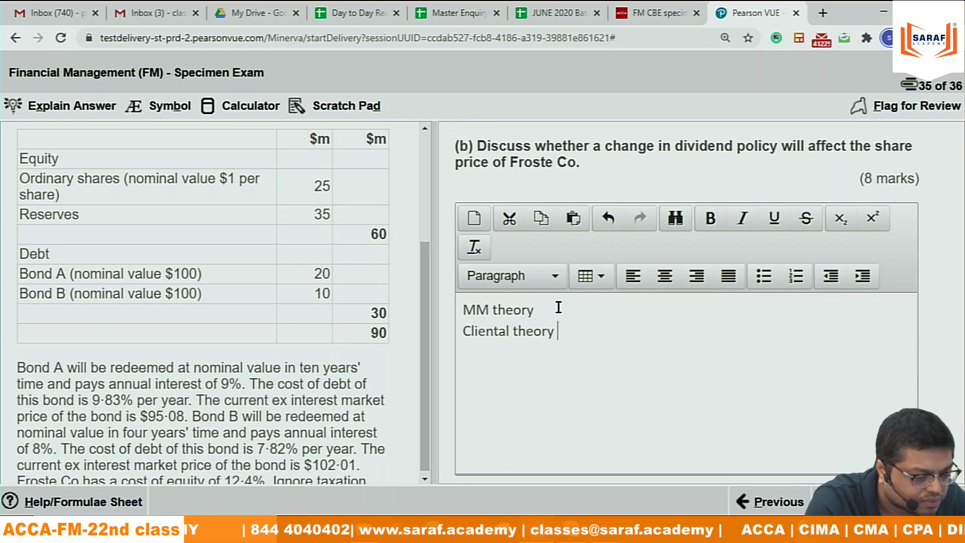
{"action": "key", "text": "BackSpace"}
{"action": "key", "text": "BackSpace"}
{"action": "key", "text": "Return"}
{"action": "type", "text": "sin"}
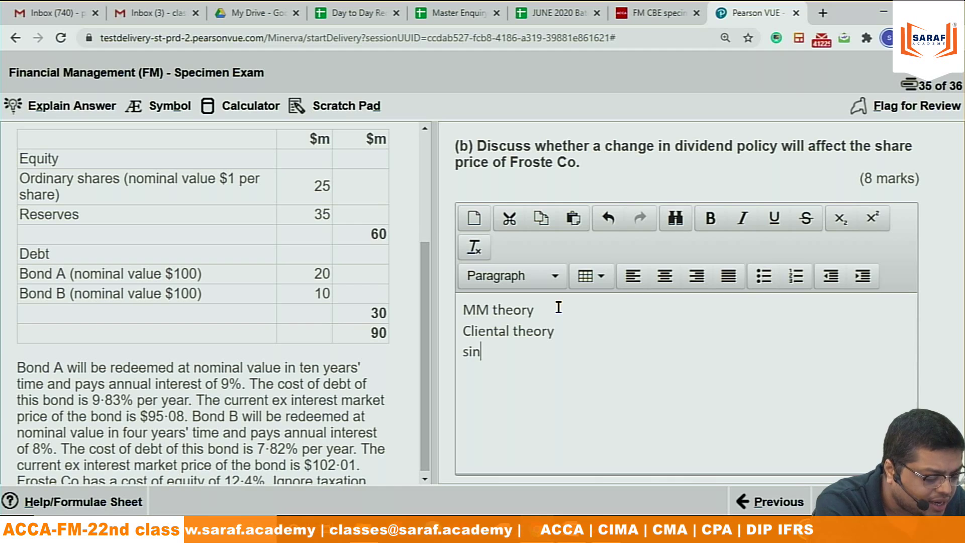
{"action": "key", "text": "BackSpace"}
{"action": "type", "text": "gnaling "}
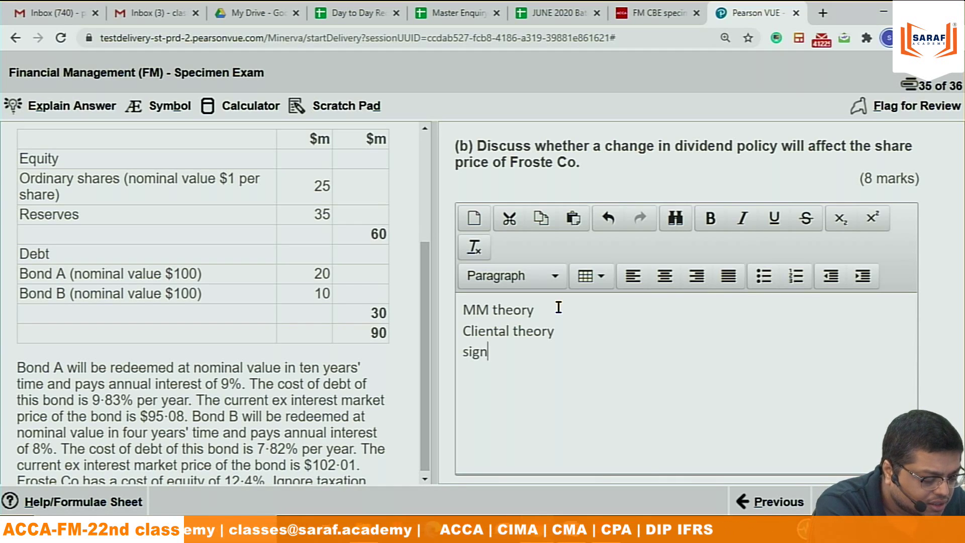
{"action": "type", "text": "effect"}
{"action": "key", "text": "Return"}
{"action": "type", "text": "p"}
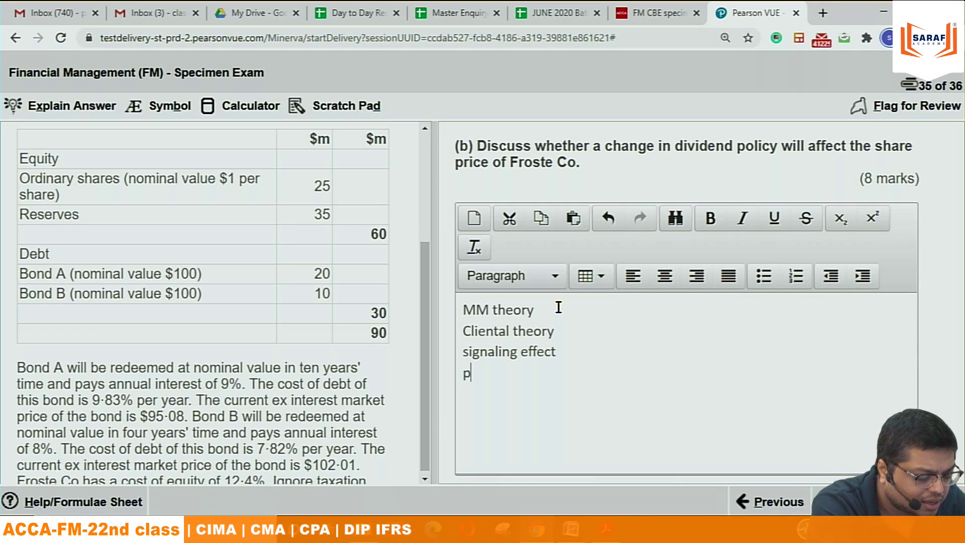
{"action": "type", "text": "ractical "}
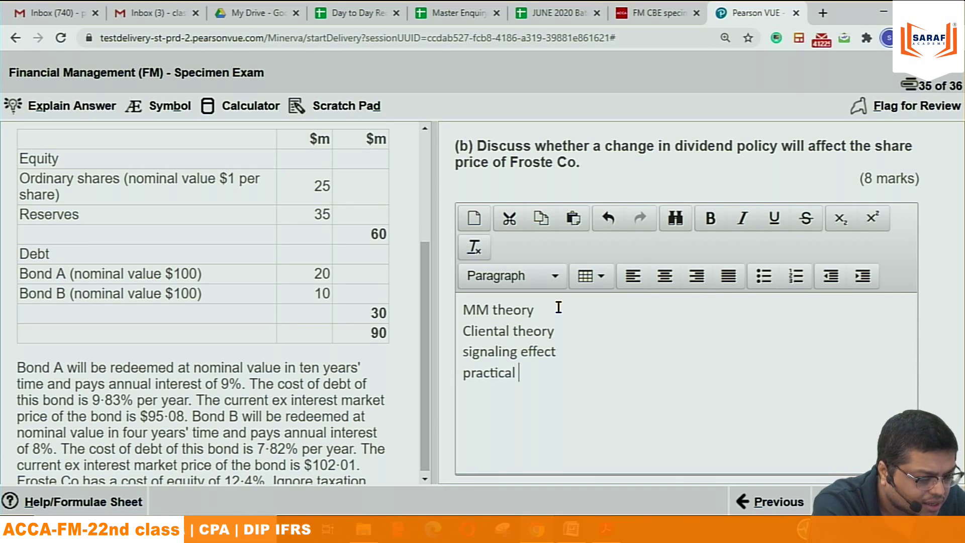
{"action": "type", "text": "aspects"}
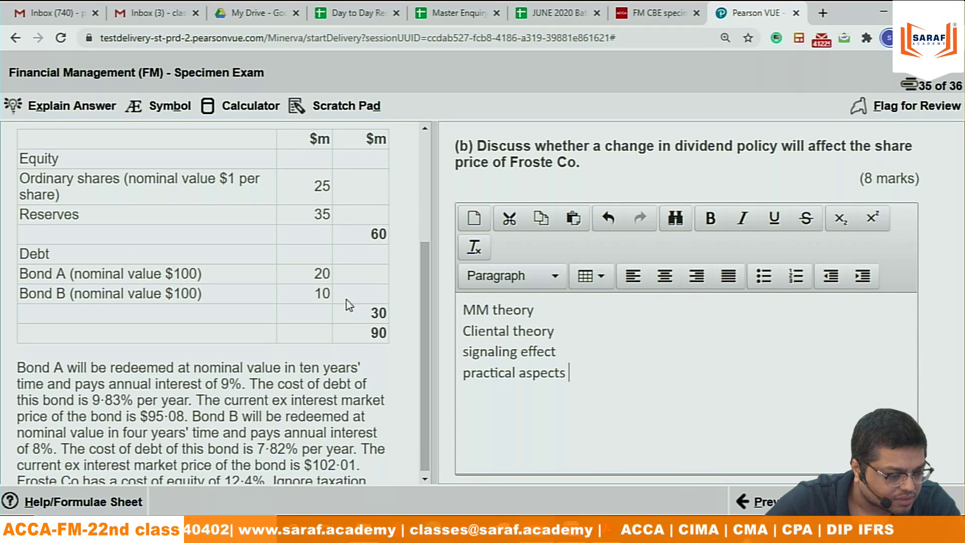
Step: Select the Bond A paragraph in the question text and copy it to the clipboard
{"action": "triple_click", "coordinate": [210, 366]}
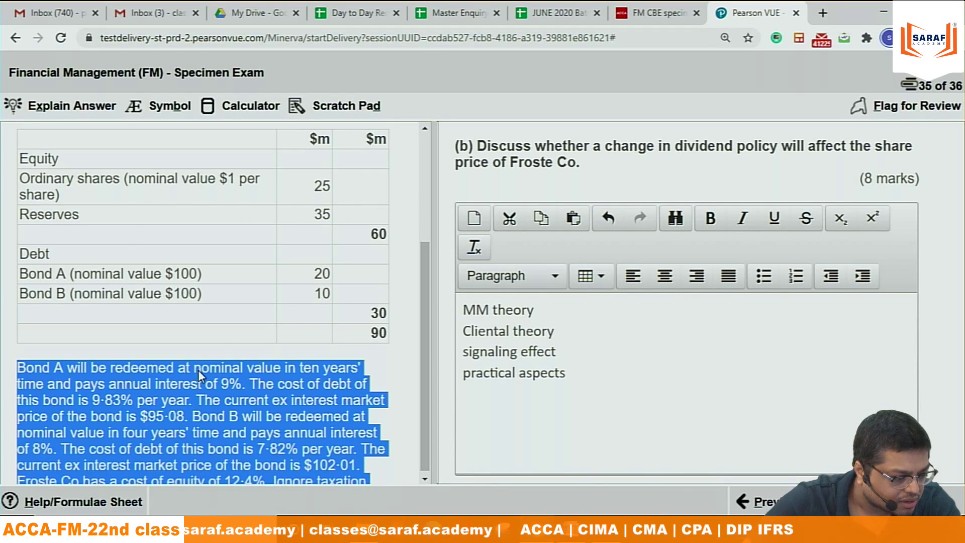
{"action": "left_click", "coordinate": [499, 402]}
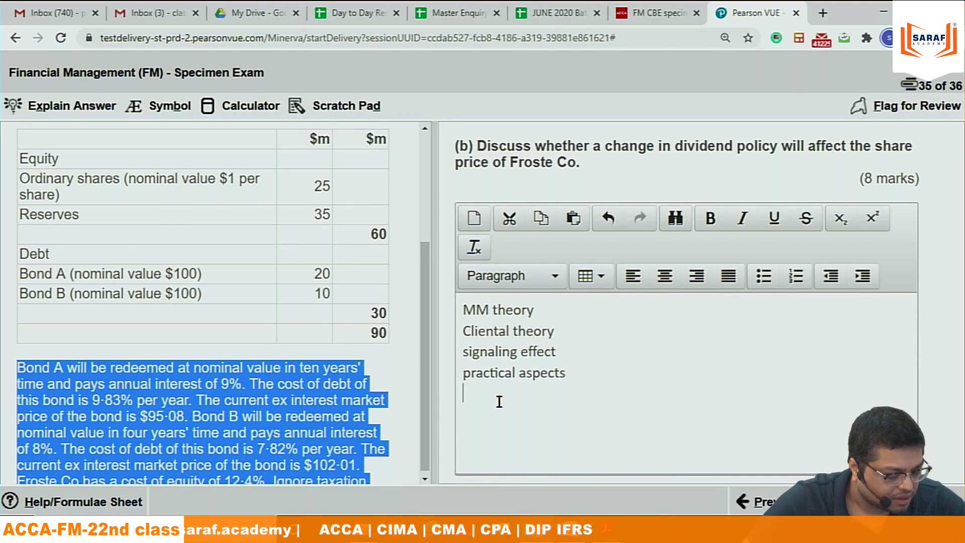
{"action": "left_click", "coordinate": [366, 402]}
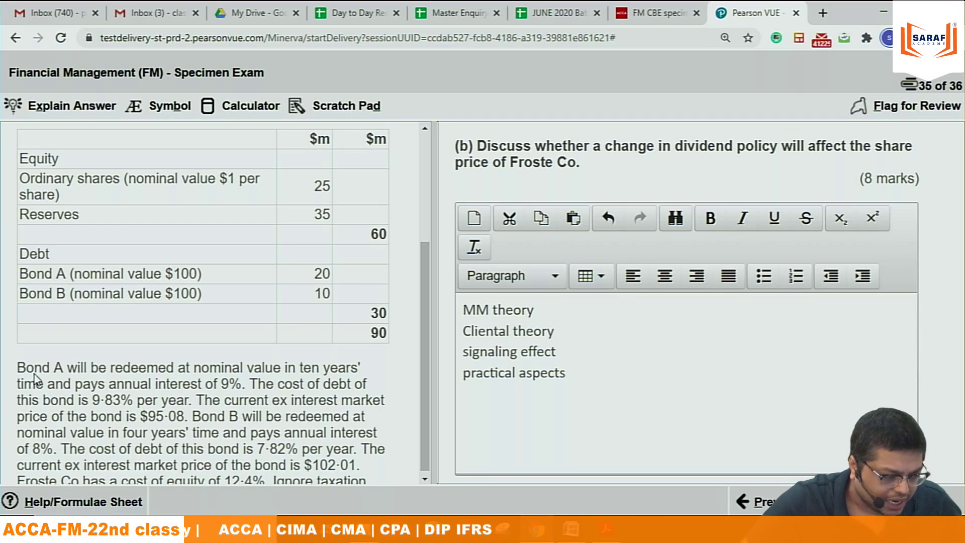
{"action": "left_click_drag", "start_coordinate": [17, 369], "coordinate": [383, 454]}
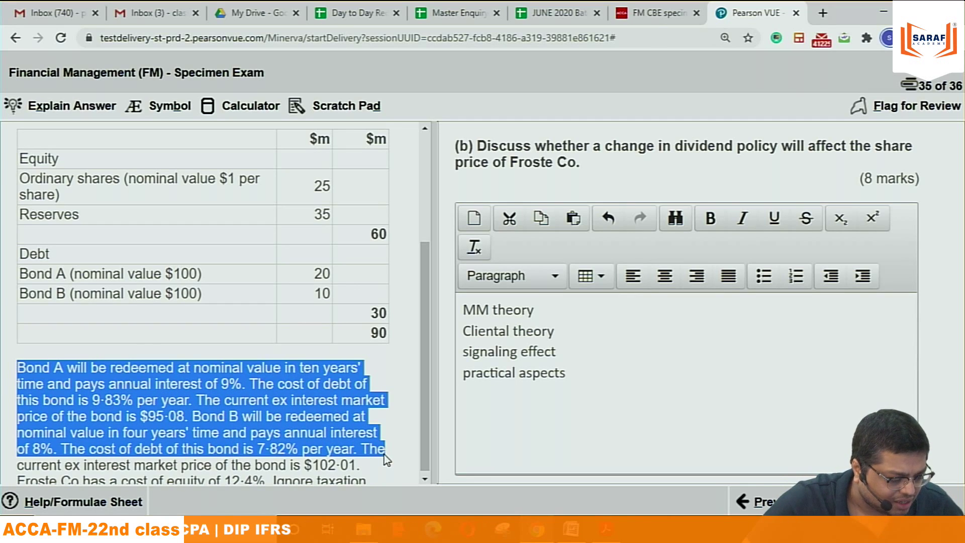
{"action": "right_click", "coordinate": [351, 416]}
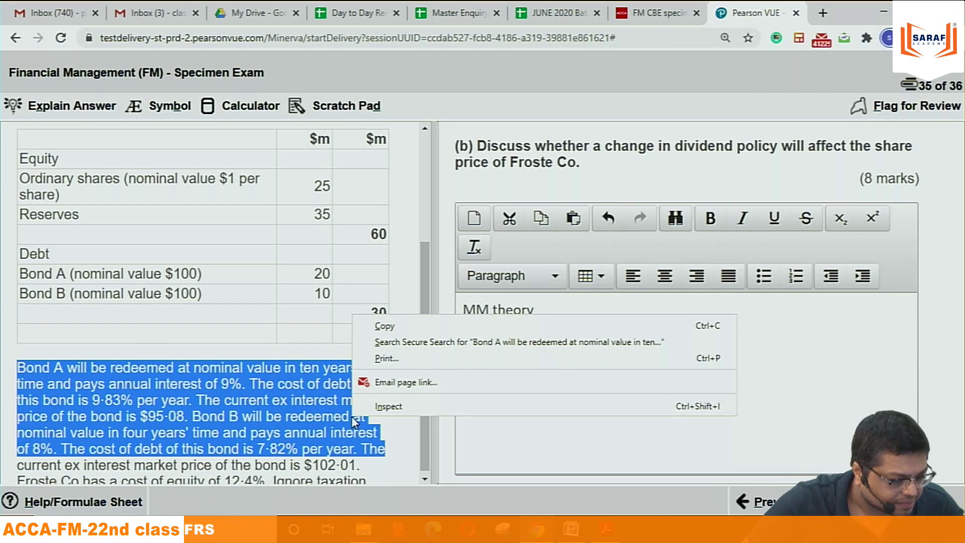
{"action": "left_click", "coordinate": [397, 329]}
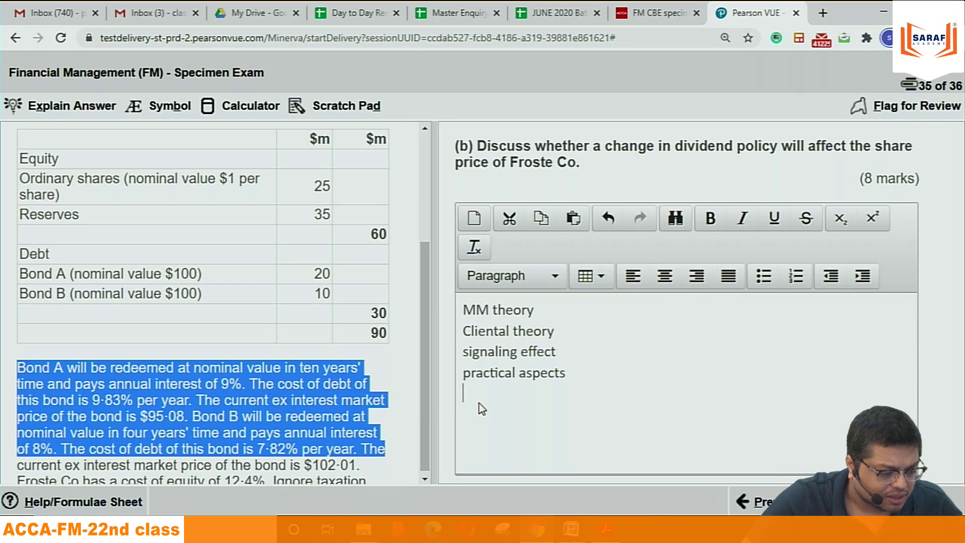
{"action": "left_click", "coordinate": [493, 394]}
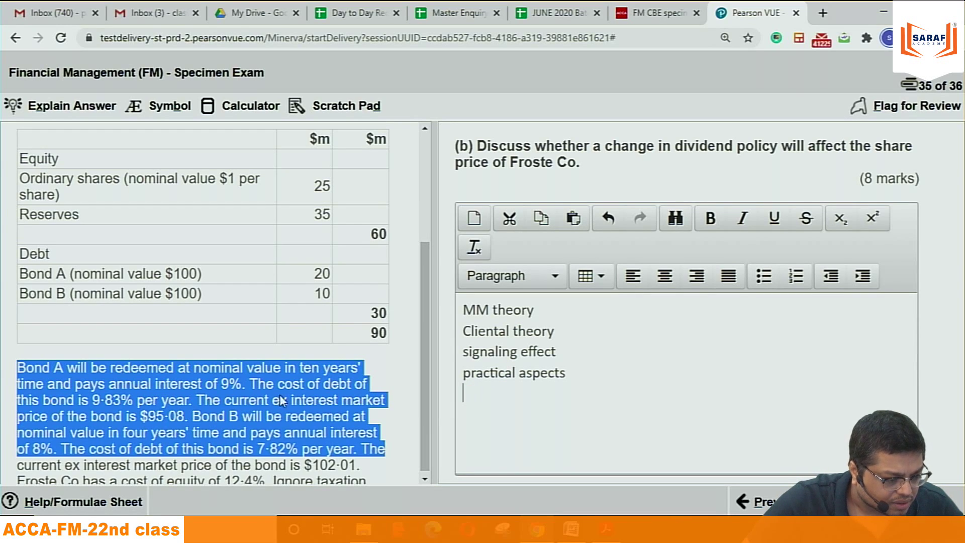
{"action": "right_click", "coordinate": [227, 399]}
{"action": "left_click", "coordinate": [267, 410]}
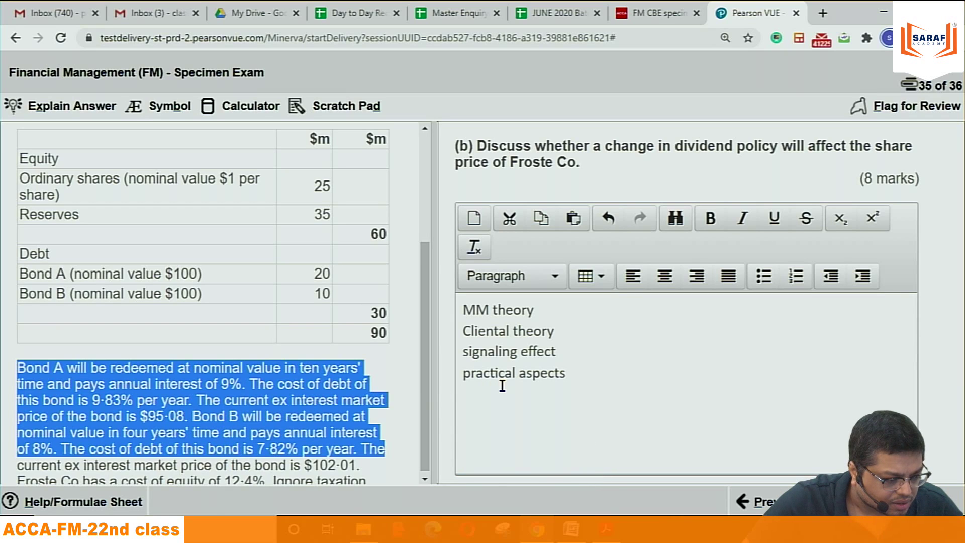
{"action": "left_click", "coordinate": [333, 108]}
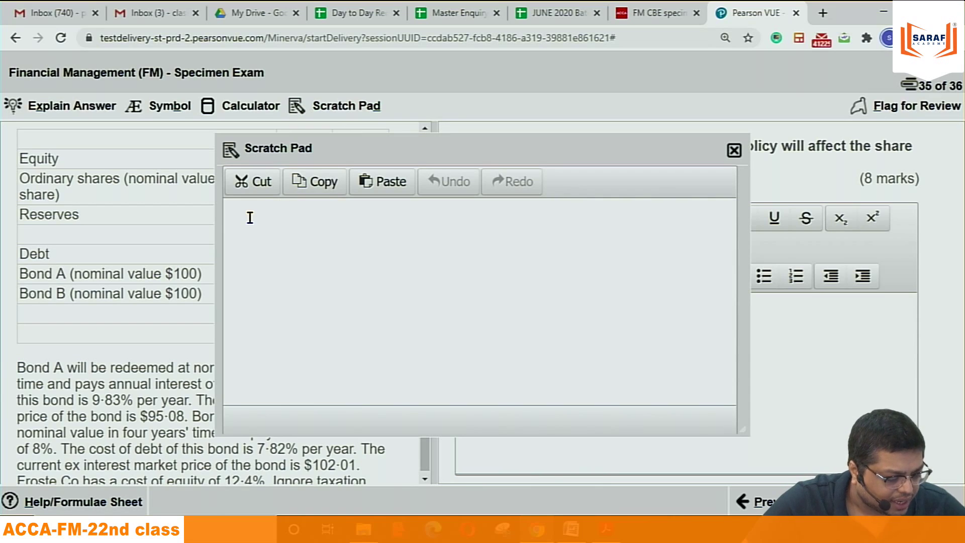
{"action": "right_click", "coordinate": [248, 217]}
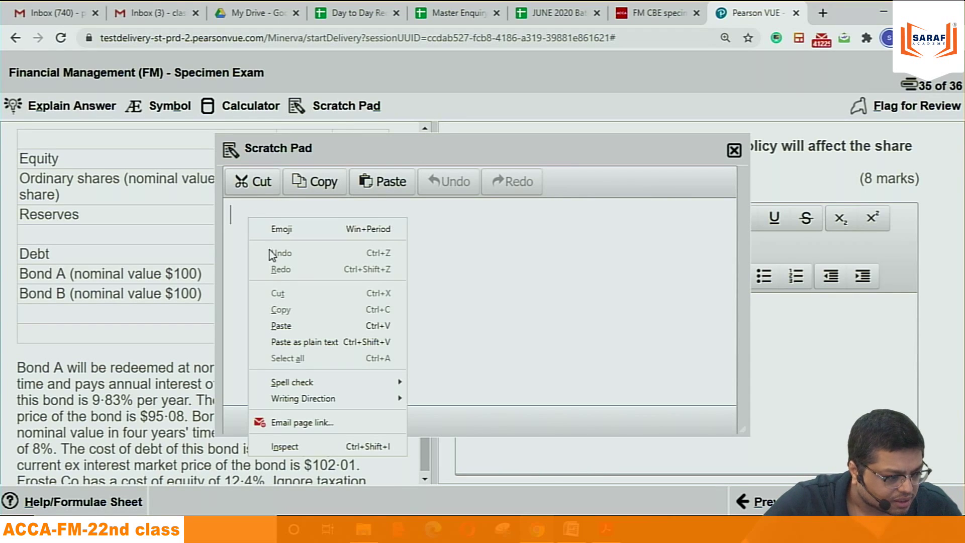
{"action": "left_click", "coordinate": [279, 325]}
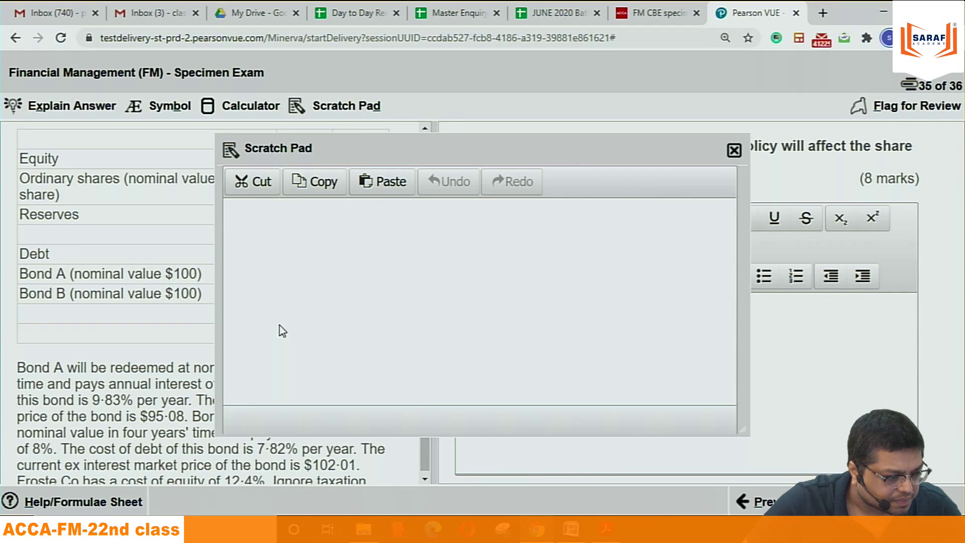
{"action": "right_click", "coordinate": [256, 215]}
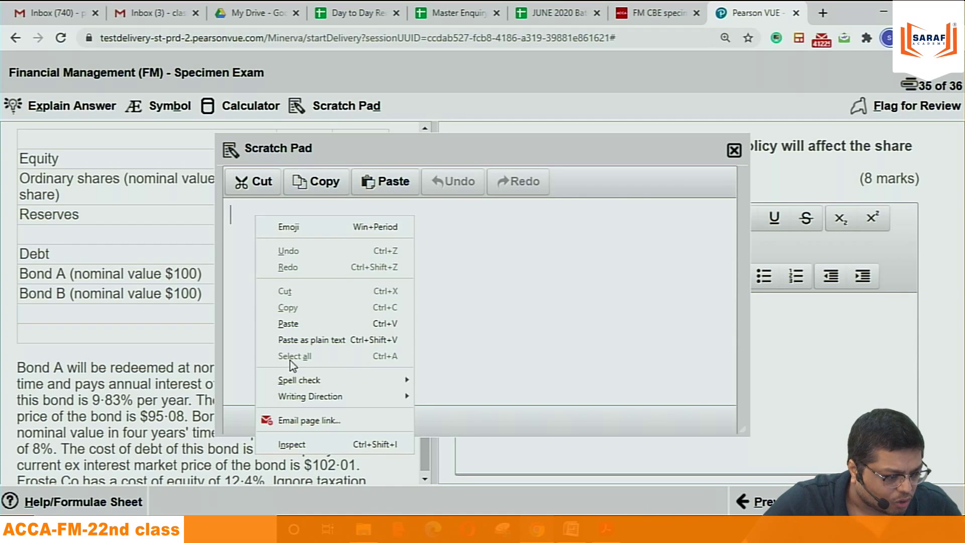
{"action": "left_click", "coordinate": [635, 241]}
{"action": "left_click", "coordinate": [733, 151]}
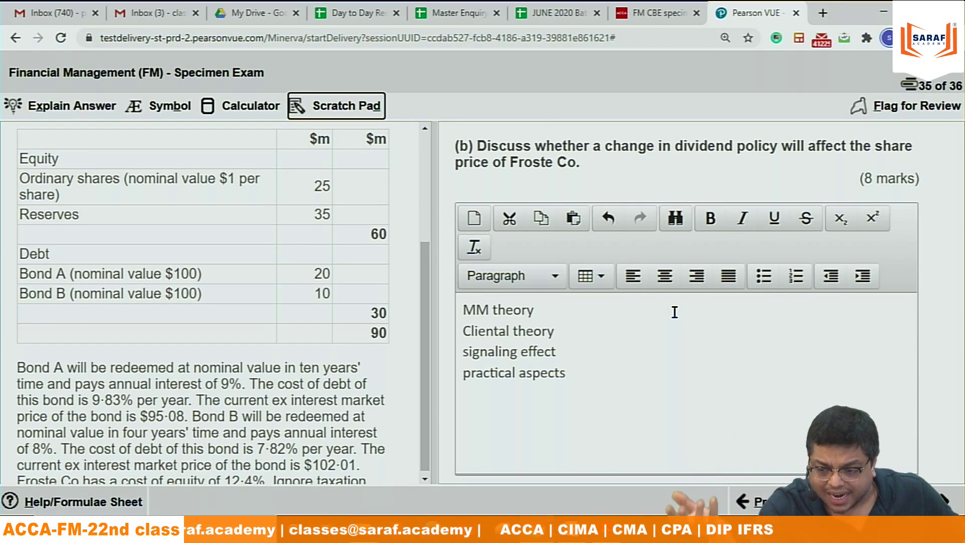
Step: Add 'bird in hand' as a new line after signaling effect, and start a blank line below practical aspects
{"action": "left_click", "coordinate": [574, 345]}
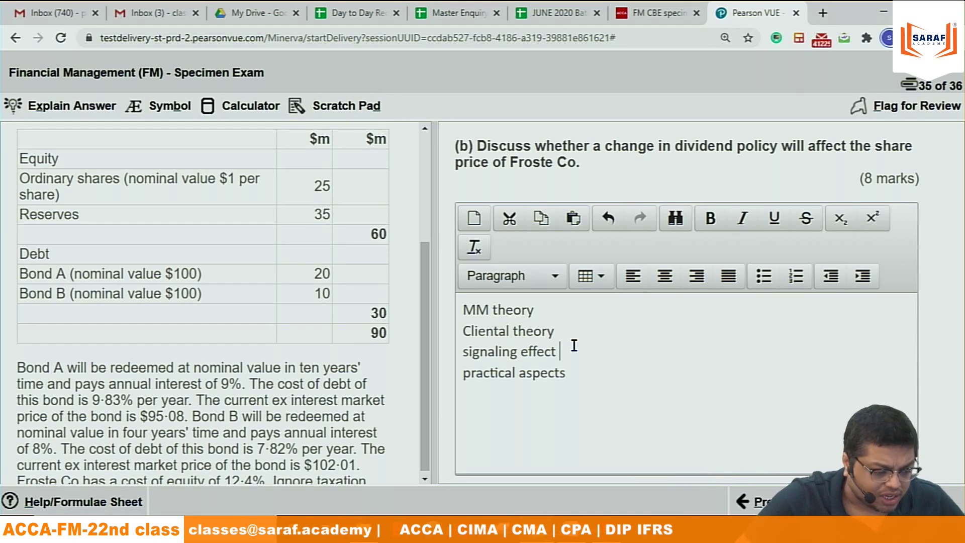
{"action": "key", "text": "Return"}
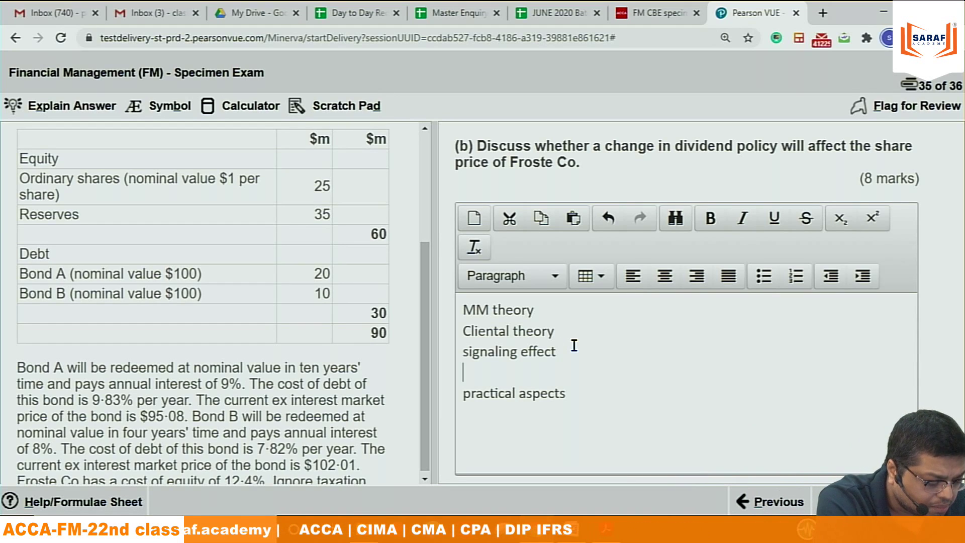
{"action": "type", "text": "bird in hand"}
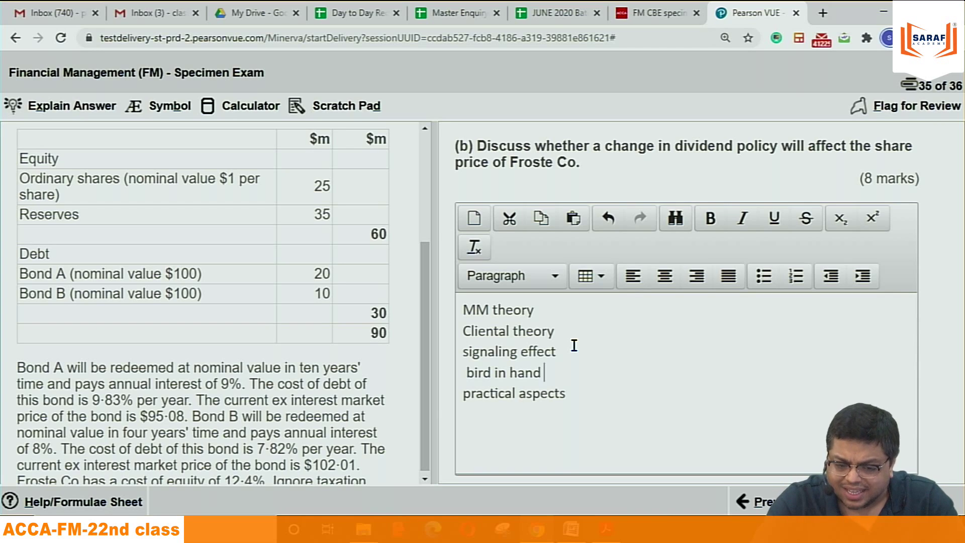
{"action": "left_click", "coordinate": [587, 389]}
{"action": "key", "text": "Return"}
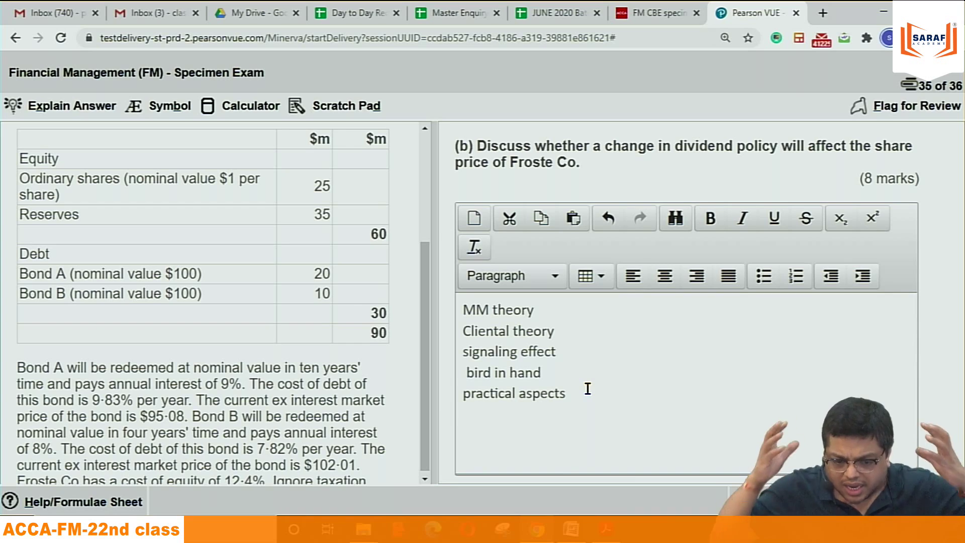
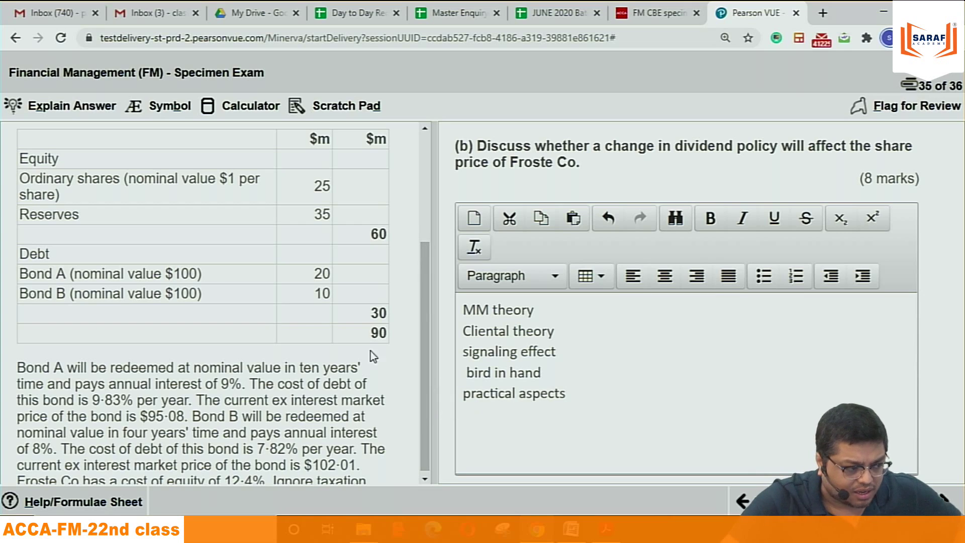
Step: Show the part (b) dividend-policy model answer and enlarge its Solution window taller and wider
{"action": "left_click", "coordinate": [79, 111]}
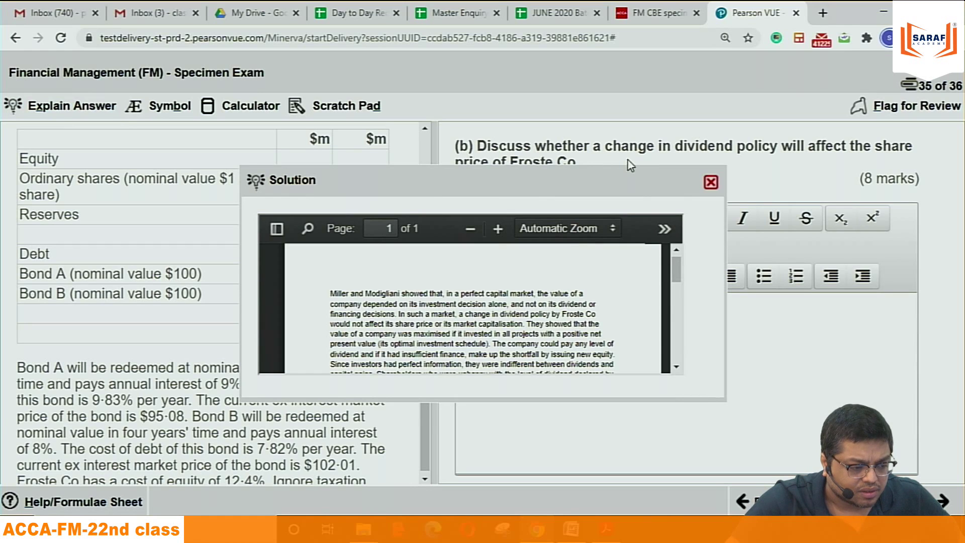
{"action": "left_click_drag", "start_coordinate": [624, 164], "coordinate": [636, 52]}
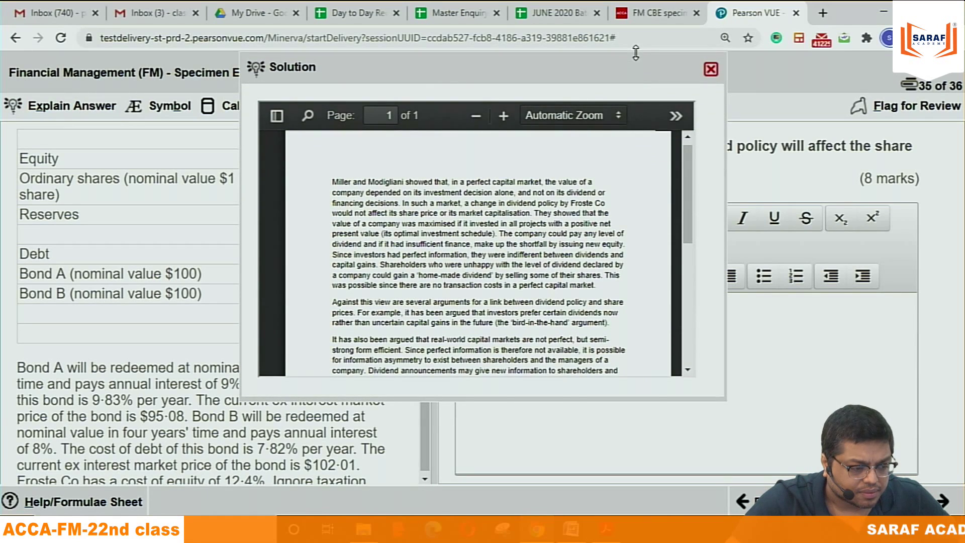
{"action": "left_click_drag", "start_coordinate": [725, 232], "coordinate": [905, 232]}
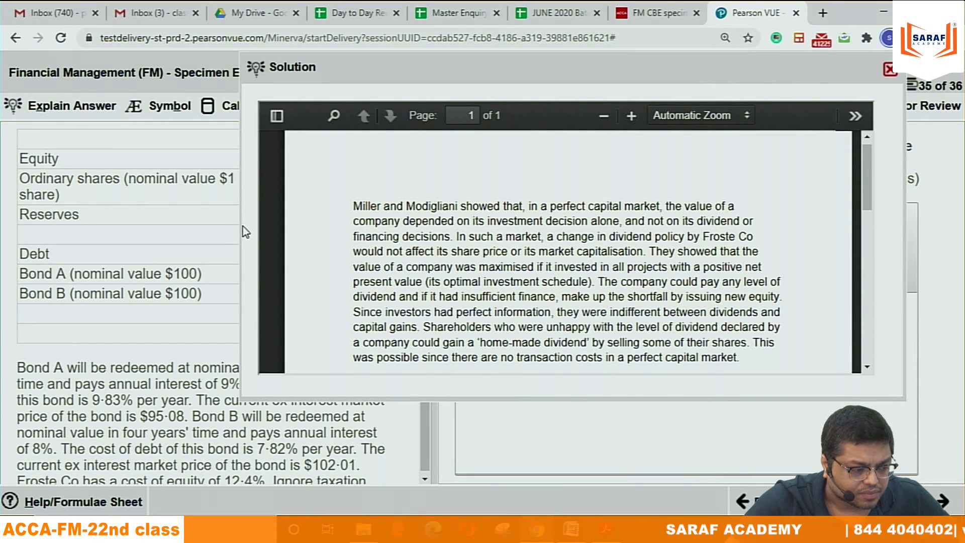
{"action": "left_click_drag", "start_coordinate": [239, 218], "coordinate": [125, 215]}
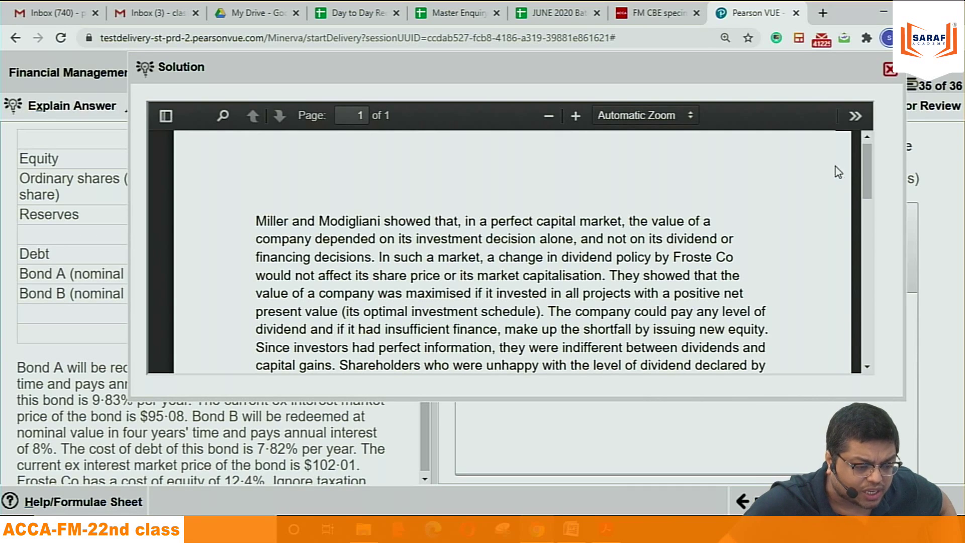
{"action": "left_click_drag", "start_coordinate": [866, 161], "coordinate": [869, 195]}
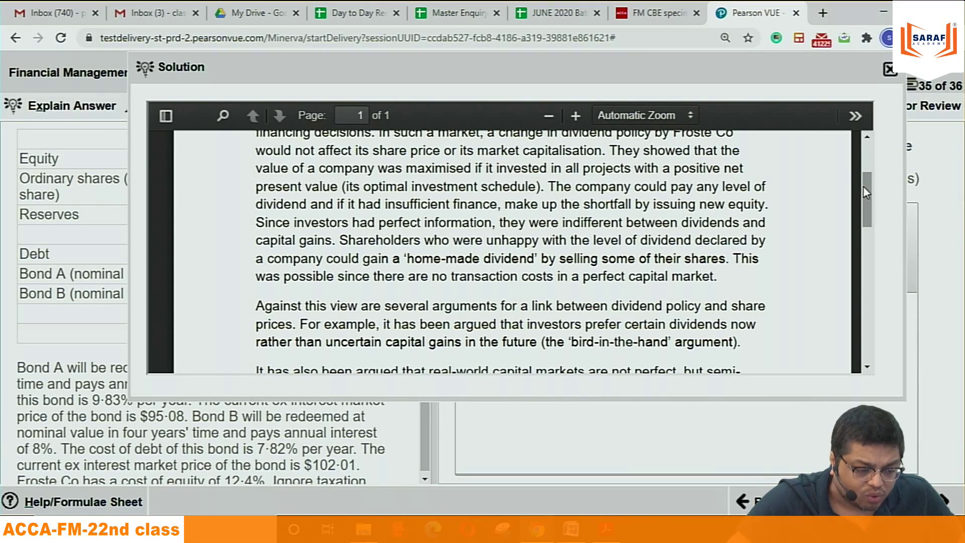
{"action": "left_click_drag", "start_coordinate": [872, 187], "coordinate": [872, 222]}
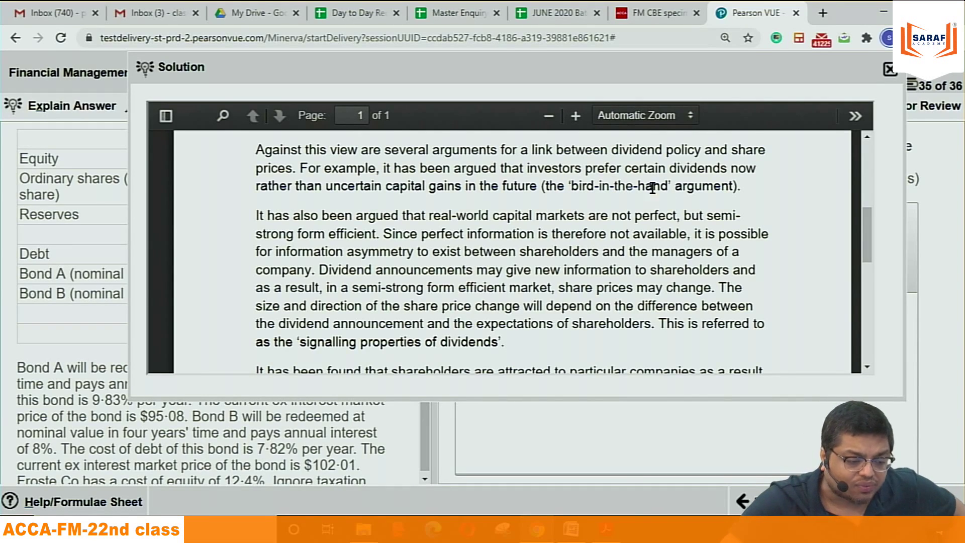
{"action": "left_click_drag", "start_coordinate": [867, 233], "coordinate": [874, 271]}
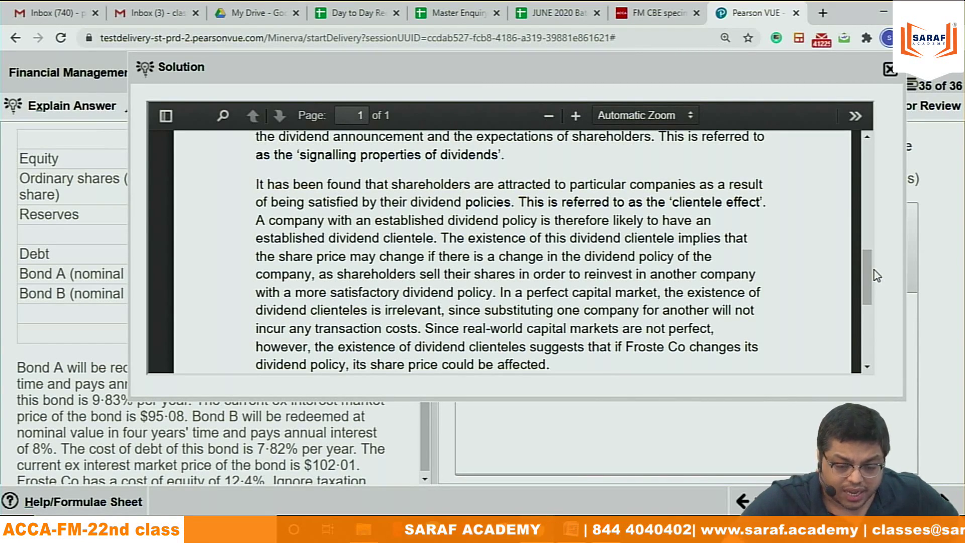
Step: Scroll down through the part (b) marking scheme, then close the Solution window
{"action": "left_click_drag", "start_coordinate": [872, 276], "coordinate": [872, 297]}
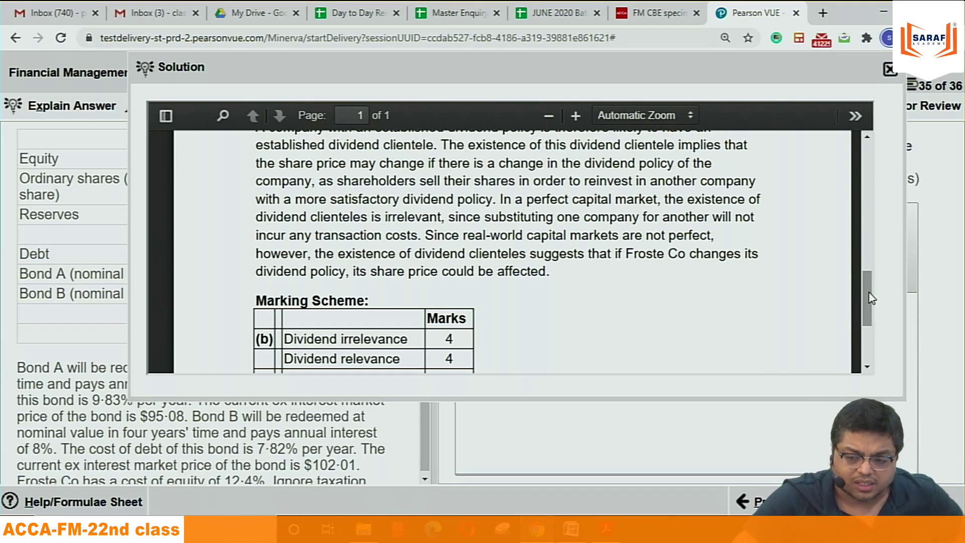
{"action": "left_click_drag", "start_coordinate": [871, 298], "coordinate": [876, 318]}
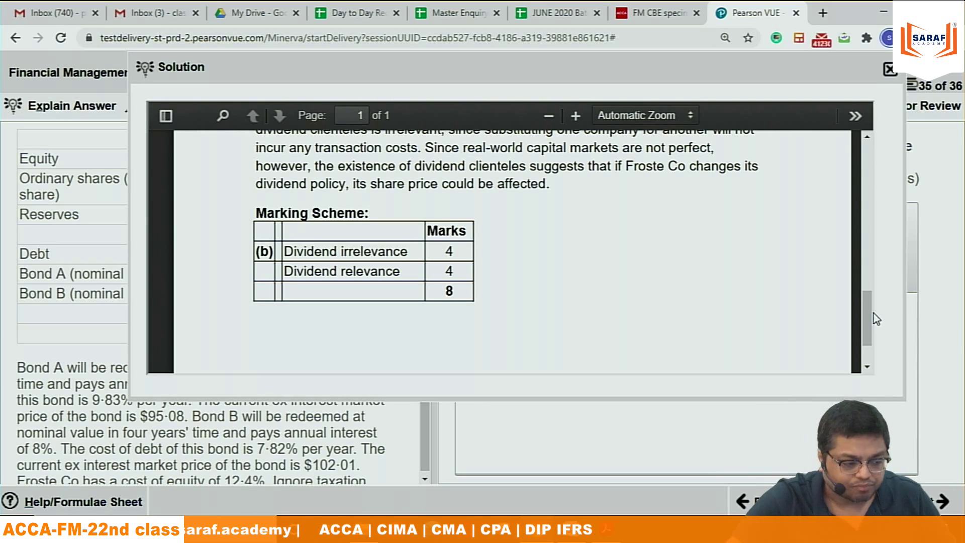
{"action": "left_click", "coordinate": [890, 68]}
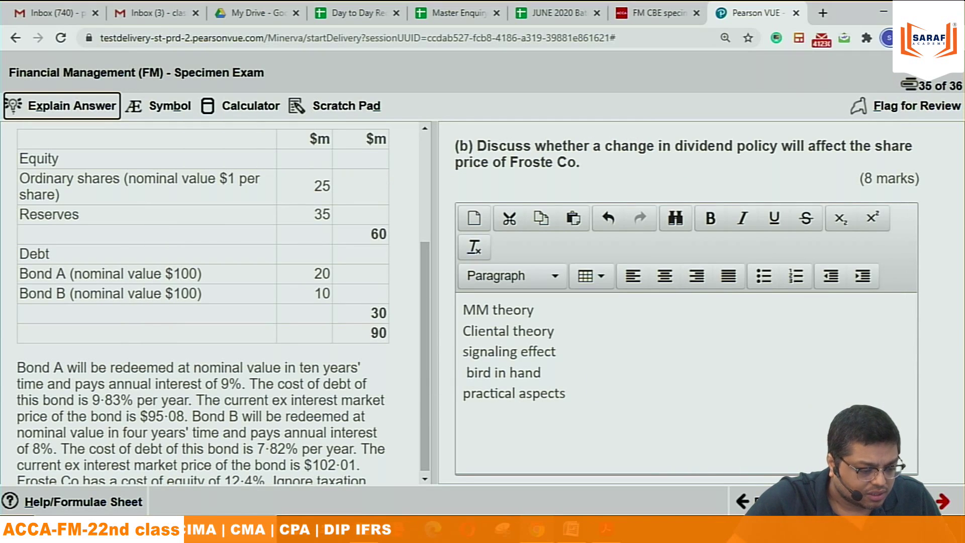
Step: Advance to question 36 of 36, part (c) on Froste Co's capital instruments
{"action": "key", "text": "alt+n"}
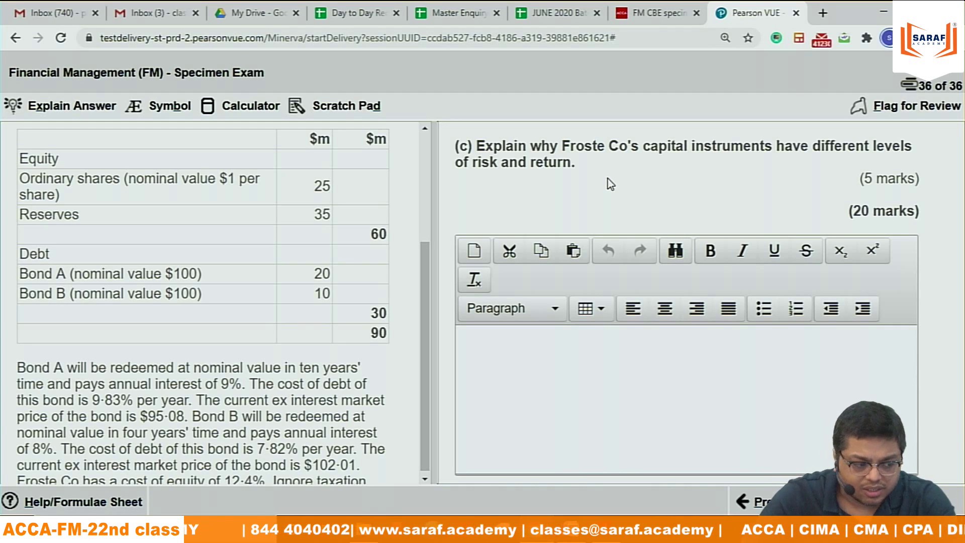
Step: Open the part (c) model answer and stretch its Solution window taller, deeper and wider
{"action": "left_click", "coordinate": [81, 114]}
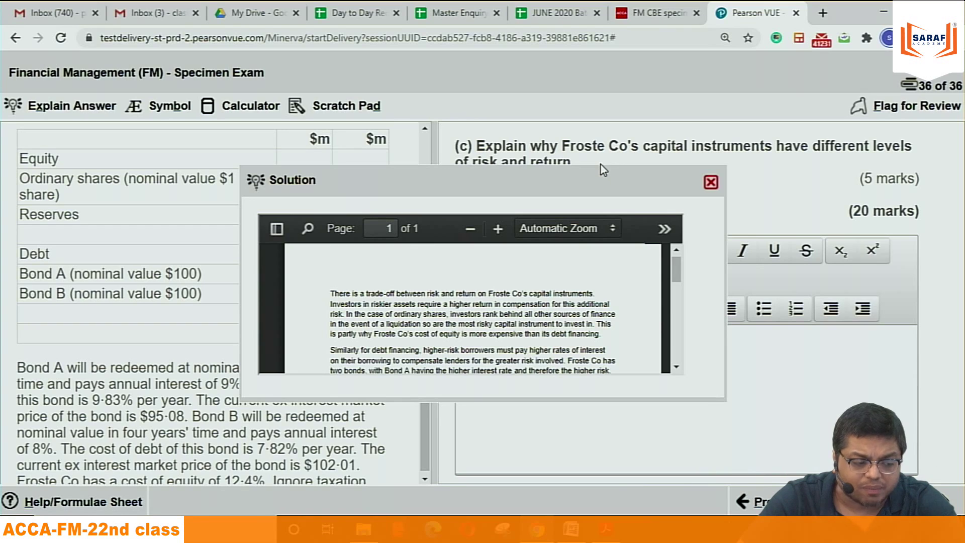
{"action": "left_click_drag", "start_coordinate": [597, 167], "coordinate": [601, 50]}
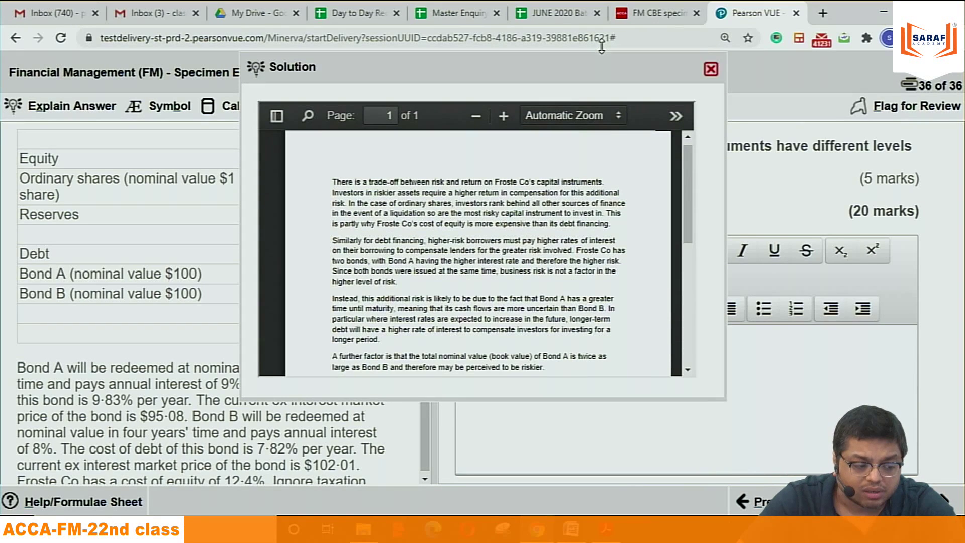
{"action": "left_click_drag", "start_coordinate": [580, 399], "coordinate": [578, 508]}
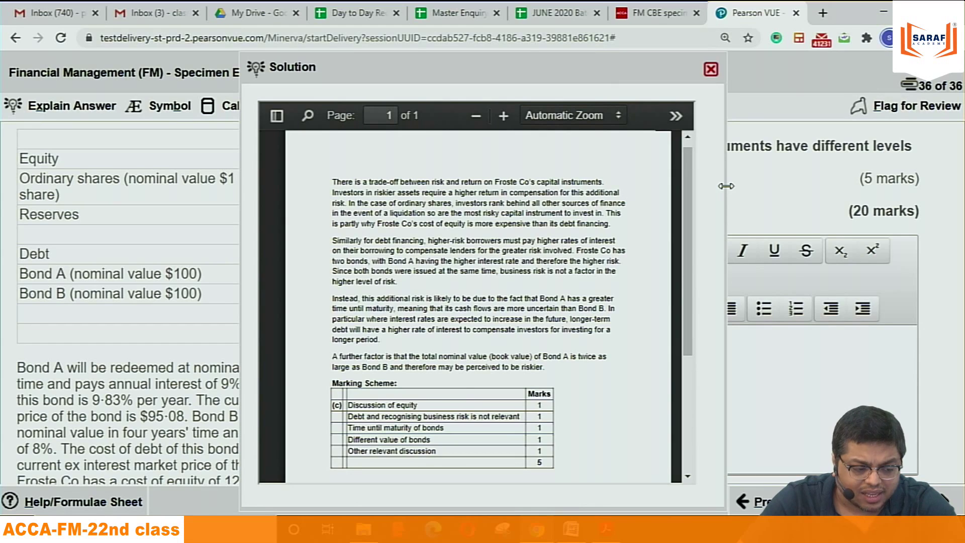
{"action": "left_click_drag", "start_coordinate": [724, 187], "coordinate": [908, 192]}
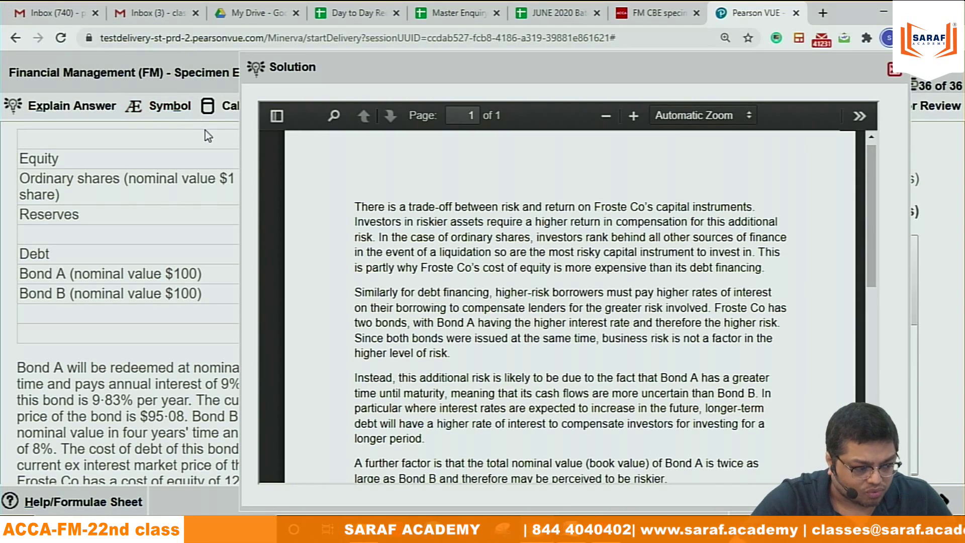
Step: Widen the Solution window leftward and scroll the answer down toward the Marking Scheme
{"action": "left_click_drag", "start_coordinate": [240, 143], "coordinate": [156, 142]}
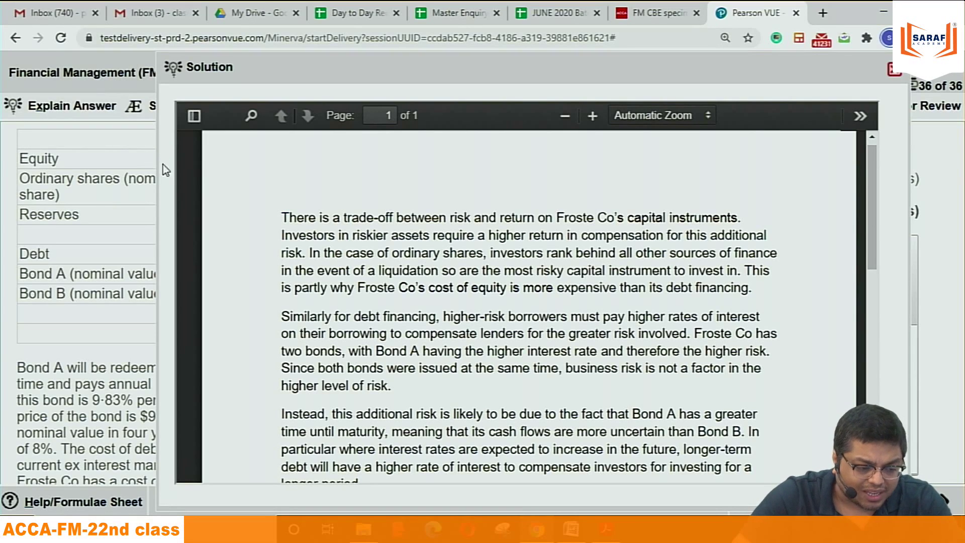
{"action": "left_click_drag", "start_coordinate": [869, 187], "coordinate": [861, 233]}
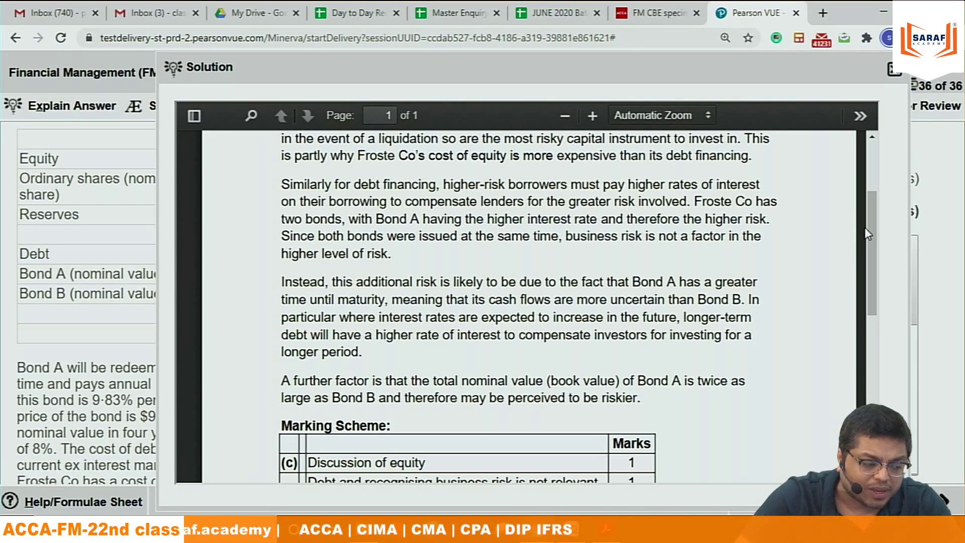
Step: Scroll through the part (c) marking scheme, then close the Solution window
{"action": "left_click_drag", "start_coordinate": [864, 227], "coordinate": [879, 259]}
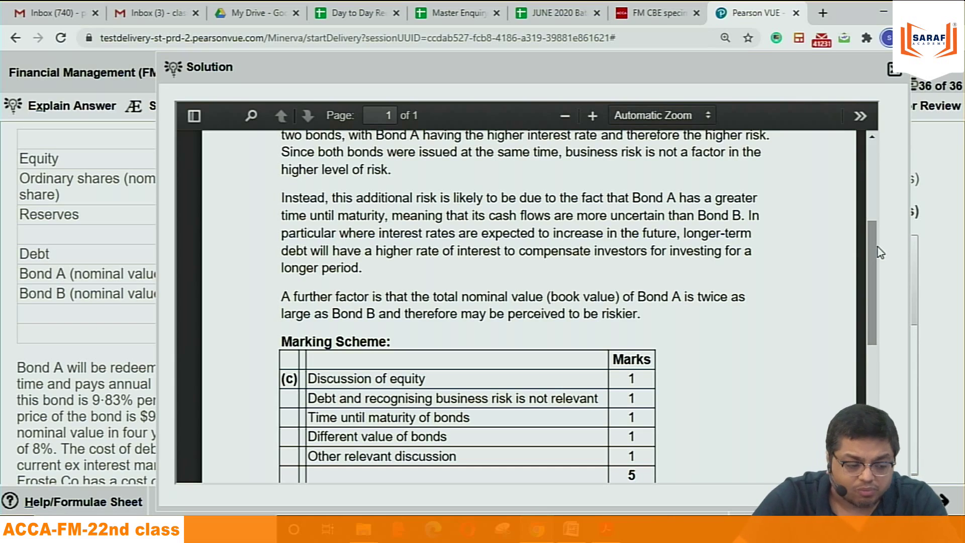
{"action": "left_click_drag", "start_coordinate": [873, 253], "coordinate": [874, 288]}
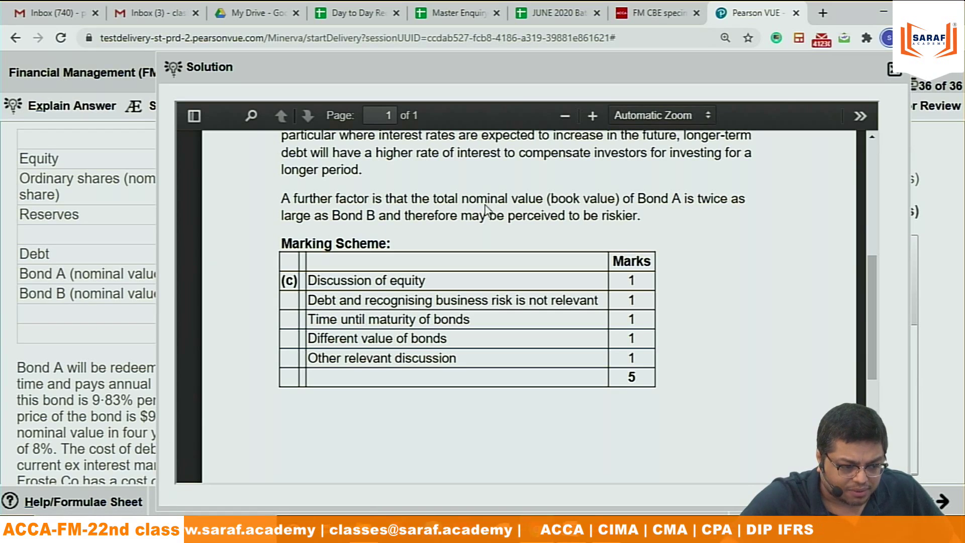
{"action": "left_click", "coordinate": [892, 71]}
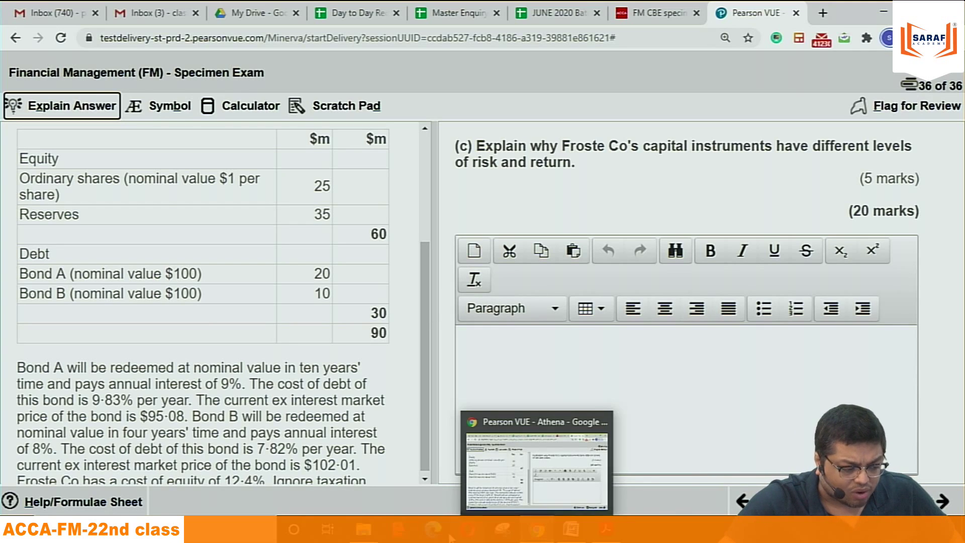
Step: Bring the ACCA F9 File Explorer window to the front from the taskbar
{"action": "mouse_move", "coordinate": [373, 534]}
{"action": "left_click", "coordinate": [303, 414]}
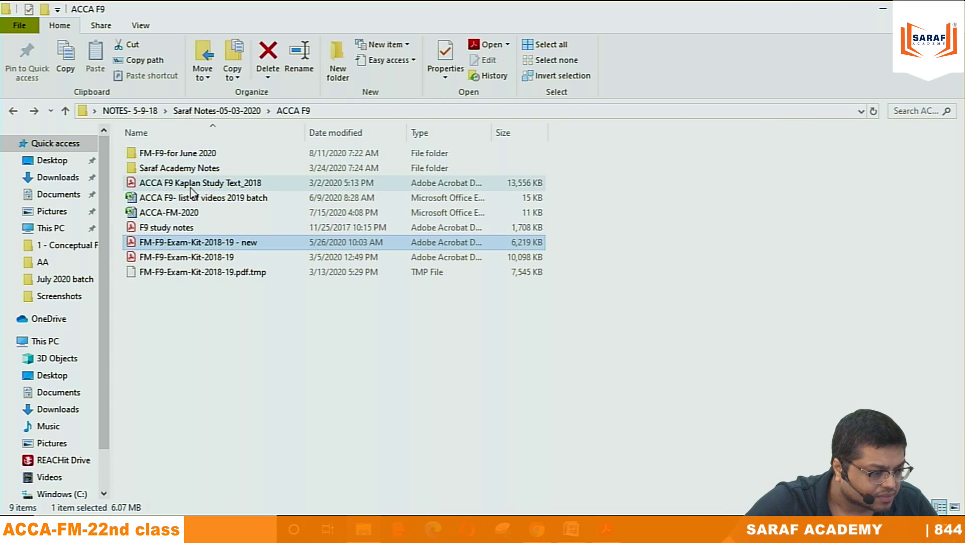
Step: Open the F9 study notes PDF, collapse its tools pane and scroll through it
{"action": "double_click", "coordinate": [185, 228]}
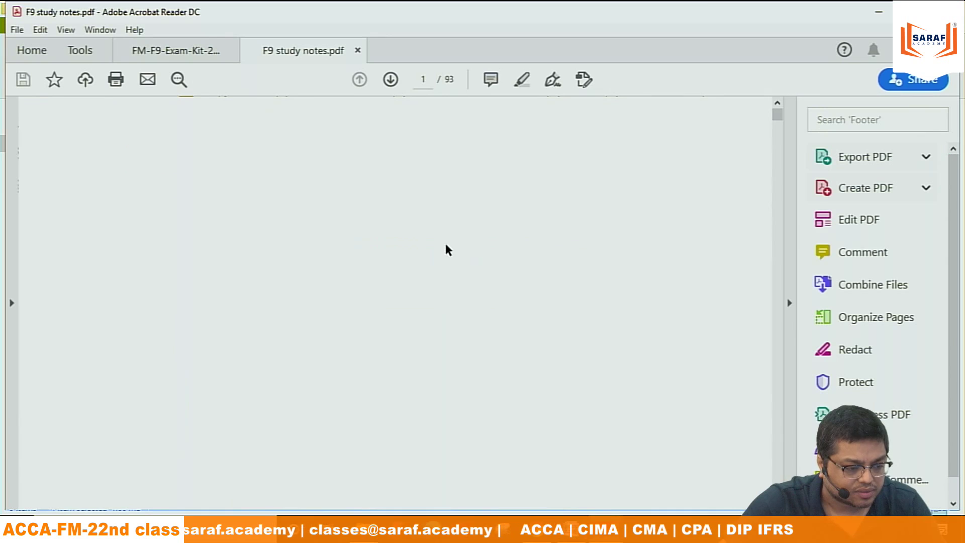
{"action": "left_click", "coordinate": [788, 303]}
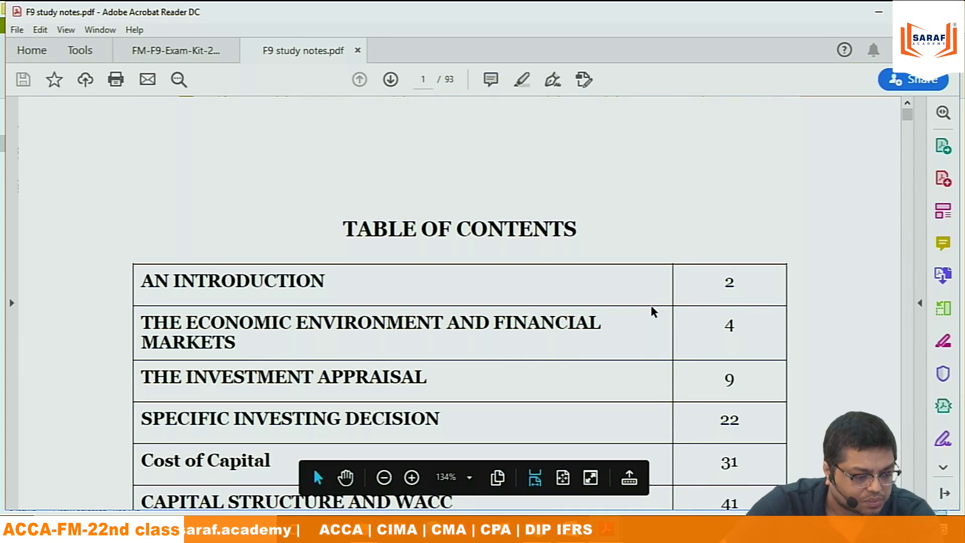
{"action": "scroll", "coordinate": [652, 311], "scroll_direction": "down", "scroll_amount": 10}
{"action": "scroll", "coordinate": [652, 310], "scroll_direction": "down", "scroll_amount": 5}
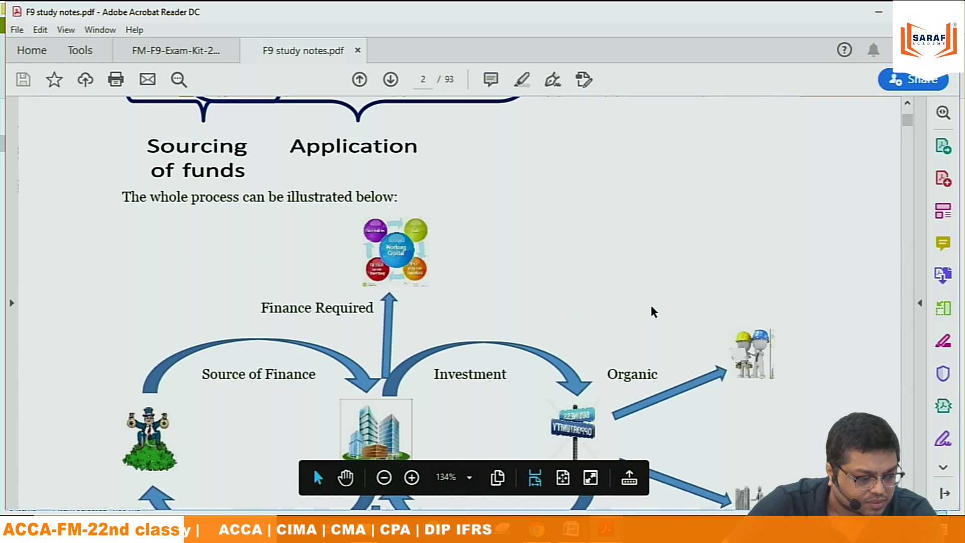
{"action": "scroll", "coordinate": [652, 311], "scroll_direction": "up", "scroll_amount": 10}
{"action": "scroll", "coordinate": [652, 312], "scroll_direction": "up", "scroll_amount": 5}
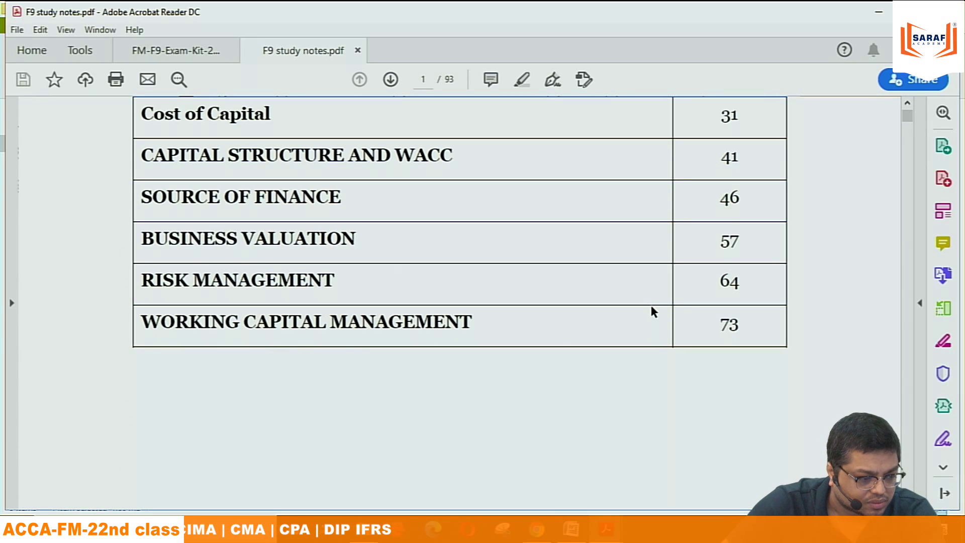
Step: Open ACCA F9 Kaplan Study Text_2018 from the ACCA F9 folder
{"action": "left_click", "coordinate": [364, 529]}
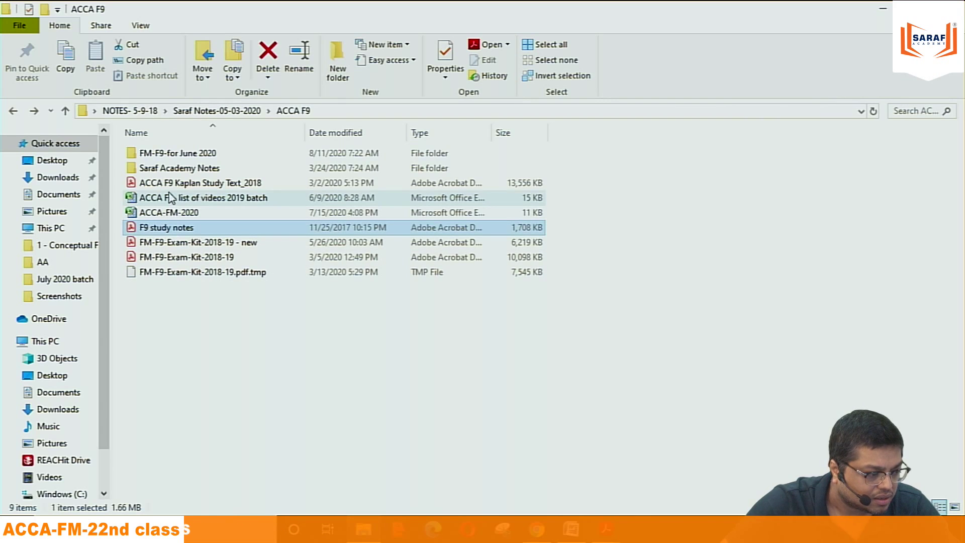
{"action": "left_click", "coordinate": [172, 186]}
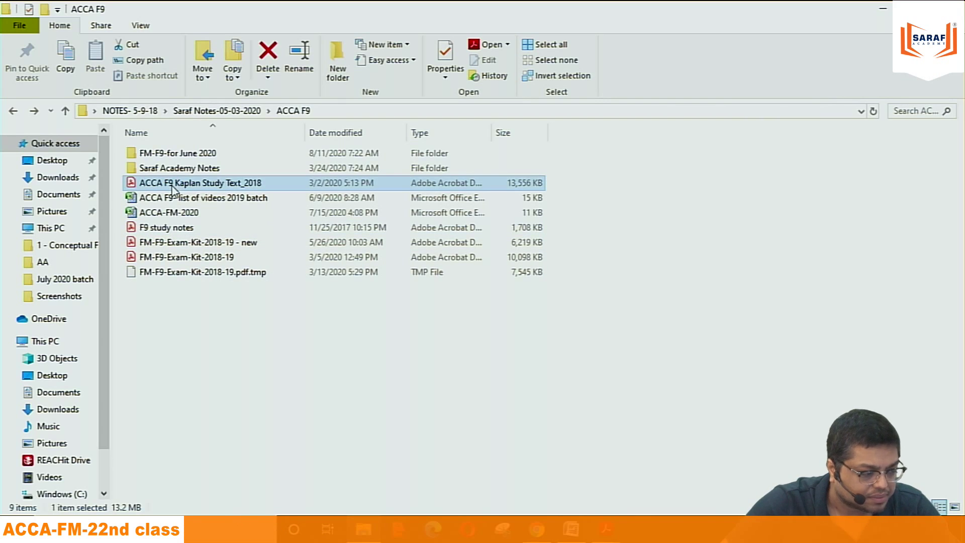
{"action": "double_click", "coordinate": [172, 183]}
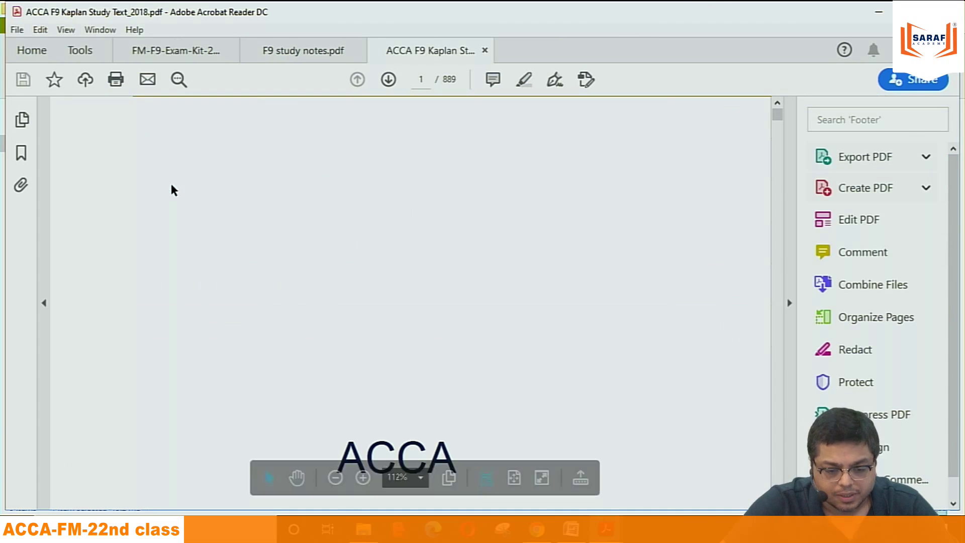
Step: Collapse the tools pane and jump to page 392, 'Problems of fiscal policy'
{"action": "left_click", "coordinate": [789, 303]}
{"action": "left_click", "coordinate": [422, 79]}
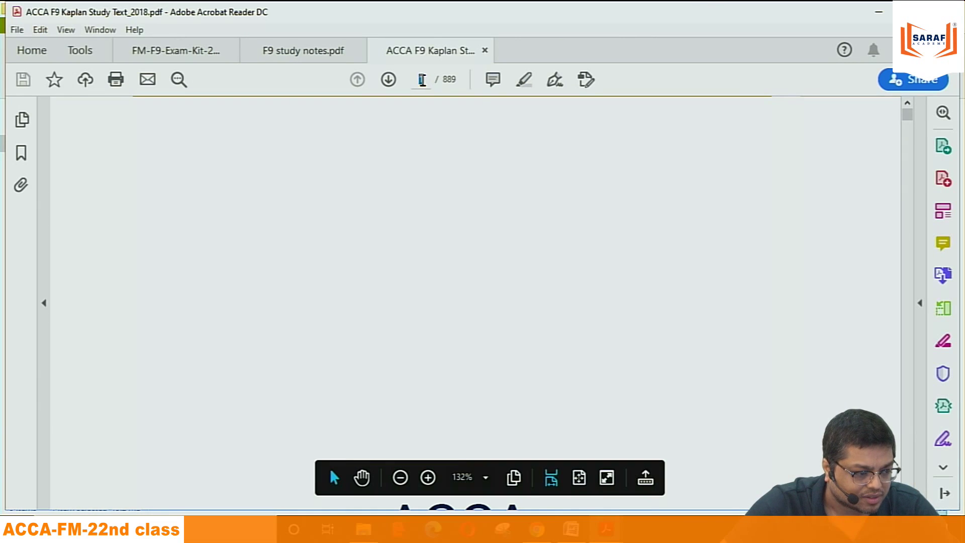
{"action": "type", "text": "38"}
{"action": "key", "text": "Return"}
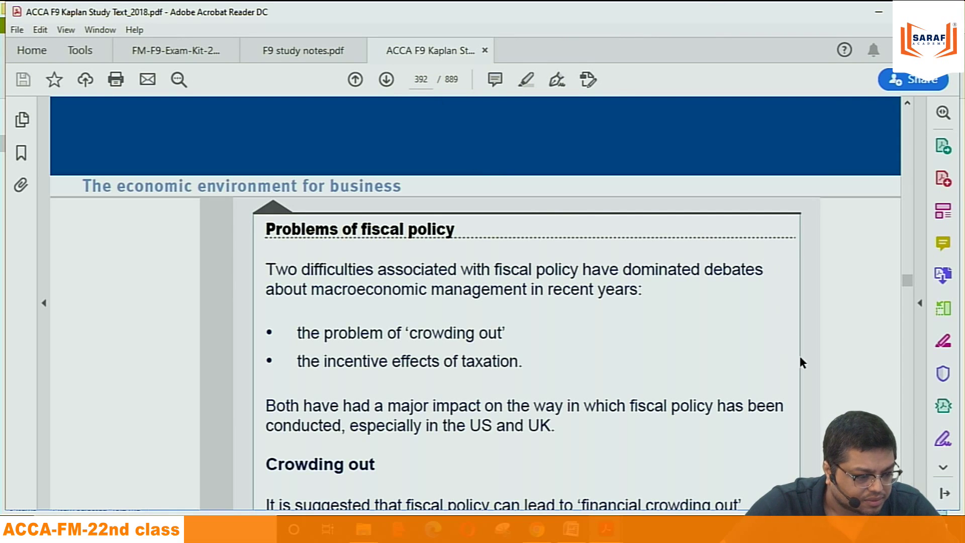
{"action": "mouse_move", "coordinate": [329, 468]}
{"action": "scroll", "coordinate": [330, 468], "scroll_direction": "down", "scroll_amount": 5}
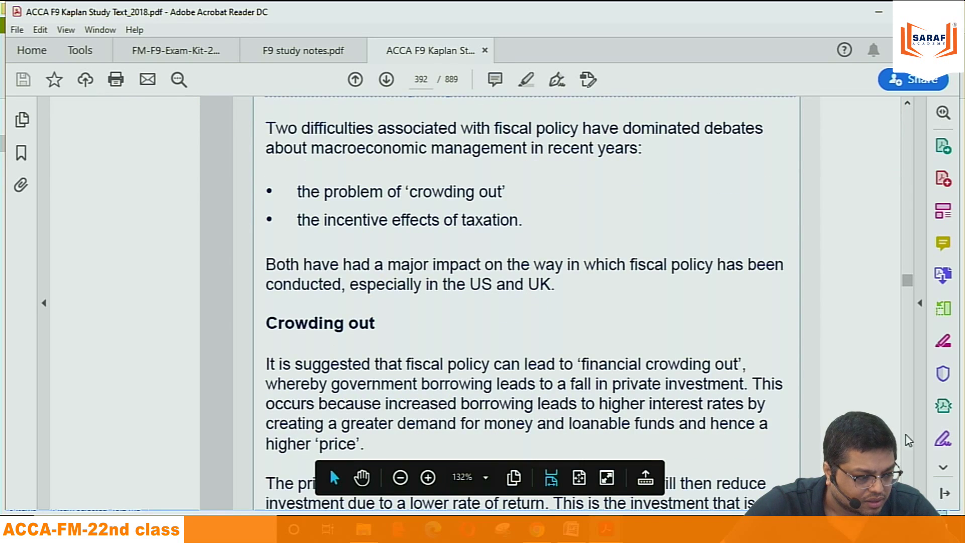
{"action": "left_click", "coordinate": [908, 103]}
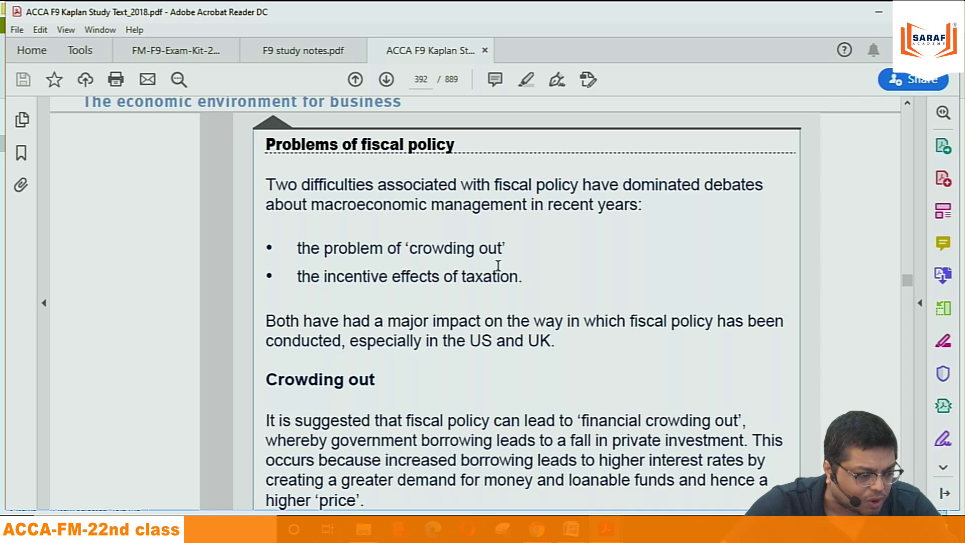
{"action": "mouse_move", "coordinate": [333, 476]}
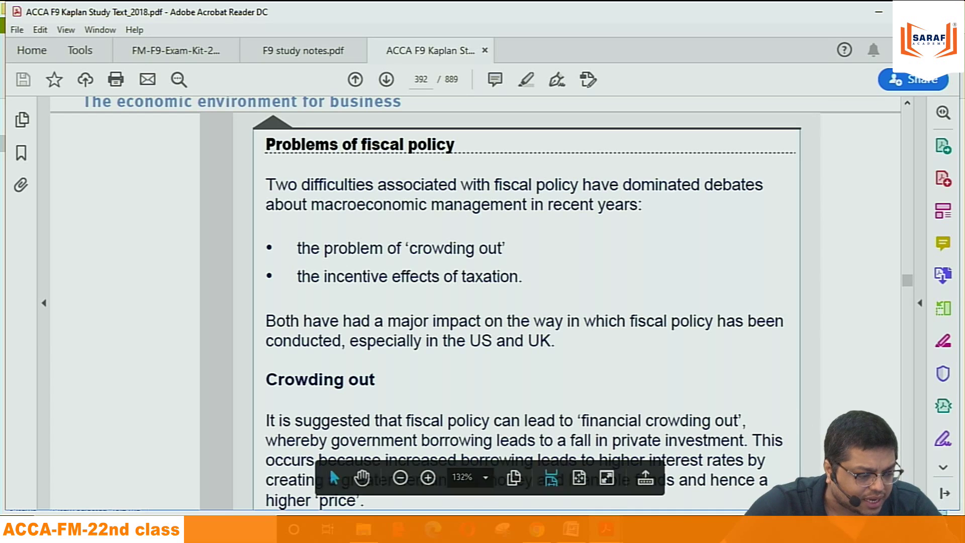
{"action": "scroll", "coordinate": [332, 476], "scroll_direction": "down", "scroll_amount": 3}
{"action": "scroll", "coordinate": [329, 468], "scroll_direction": "down", "scroll_amount": 3}
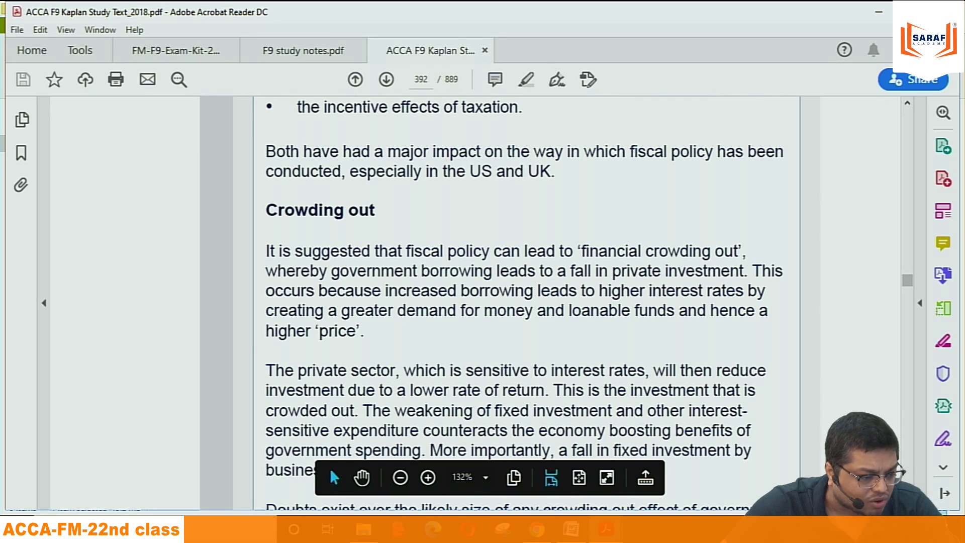
{"action": "scroll", "coordinate": [329, 468], "scroll_direction": "down", "scroll_amount": 1}
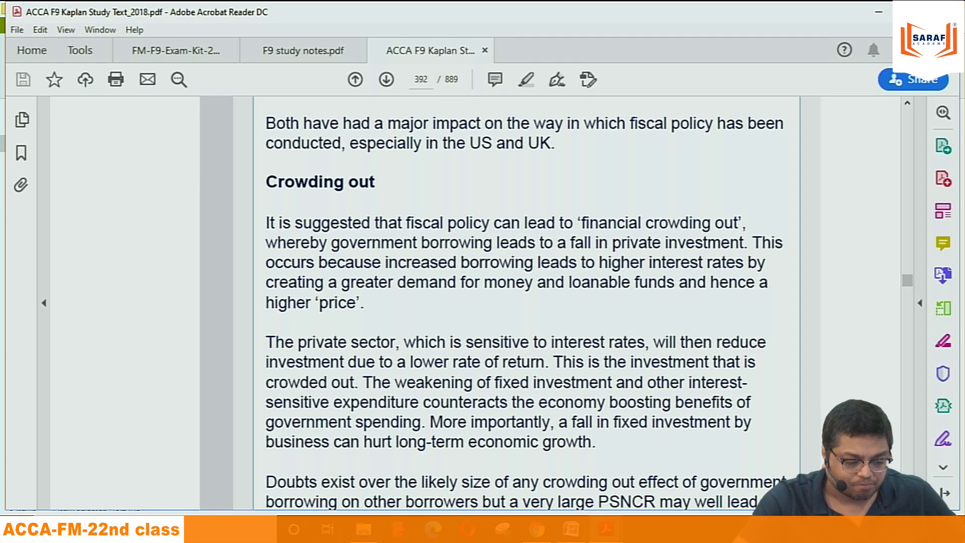
Step: Read page 392 down to the 'Incentives' section, then switch to the specimen exam browser
{"action": "scroll", "coordinate": [524, 302], "scroll_direction": "down", "scroll_amount": 6}
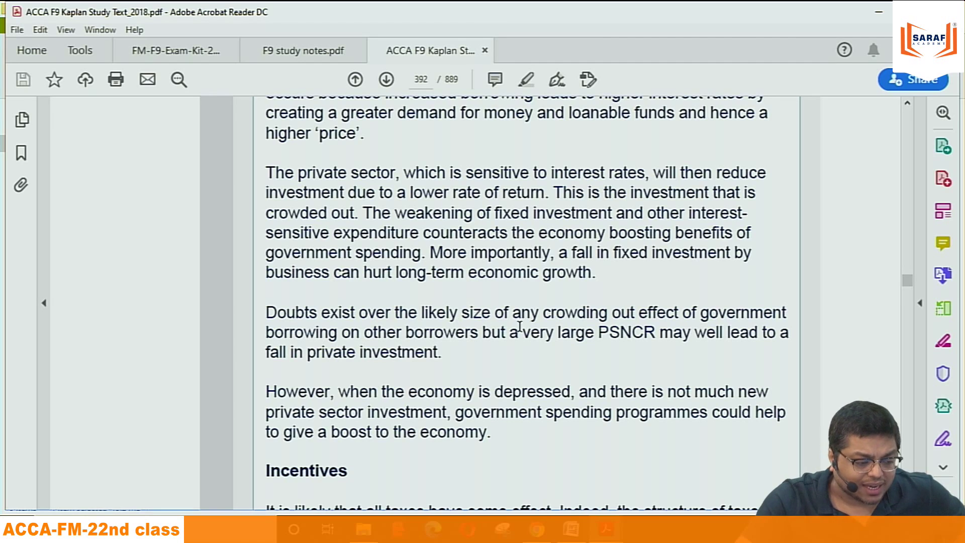
{"action": "mouse_move", "coordinate": [329, 468]}
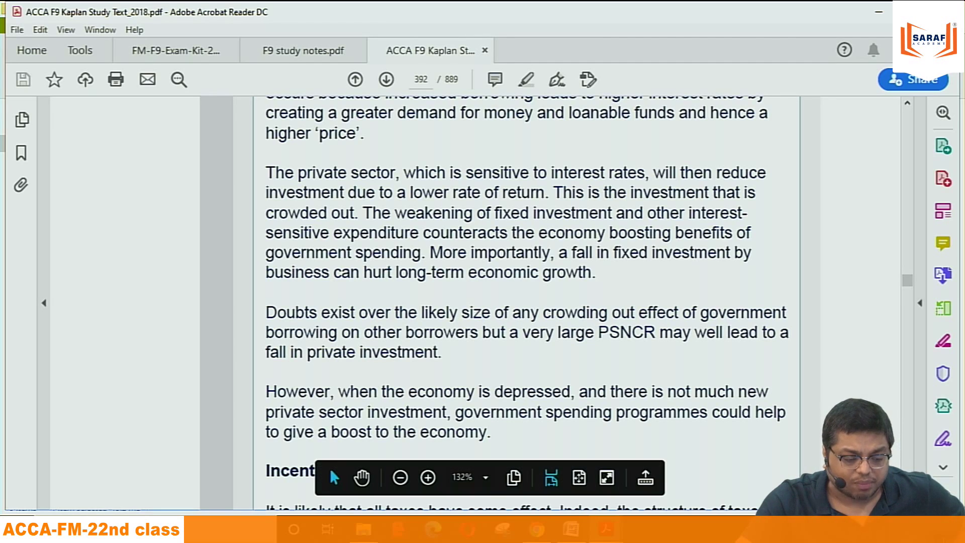
{"action": "scroll", "coordinate": [522, 340], "scroll_direction": "down", "scroll_amount": 5}
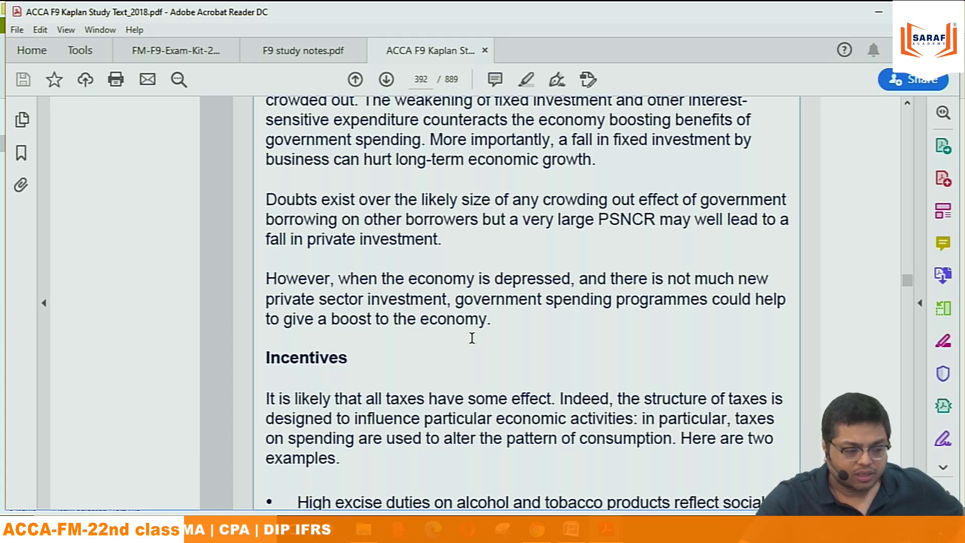
{"action": "mouse_move", "coordinate": [529, 463]}
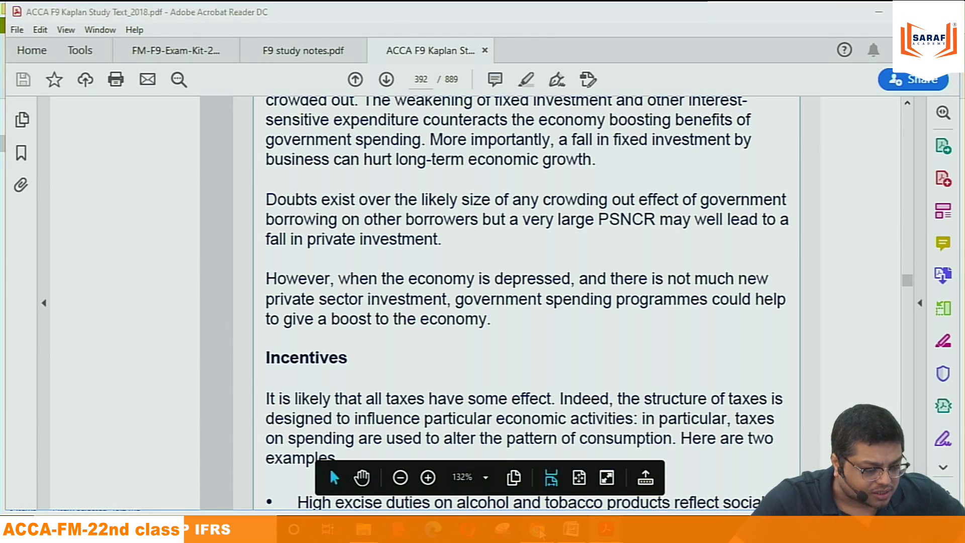
{"action": "key", "text": "alt+Tab"}
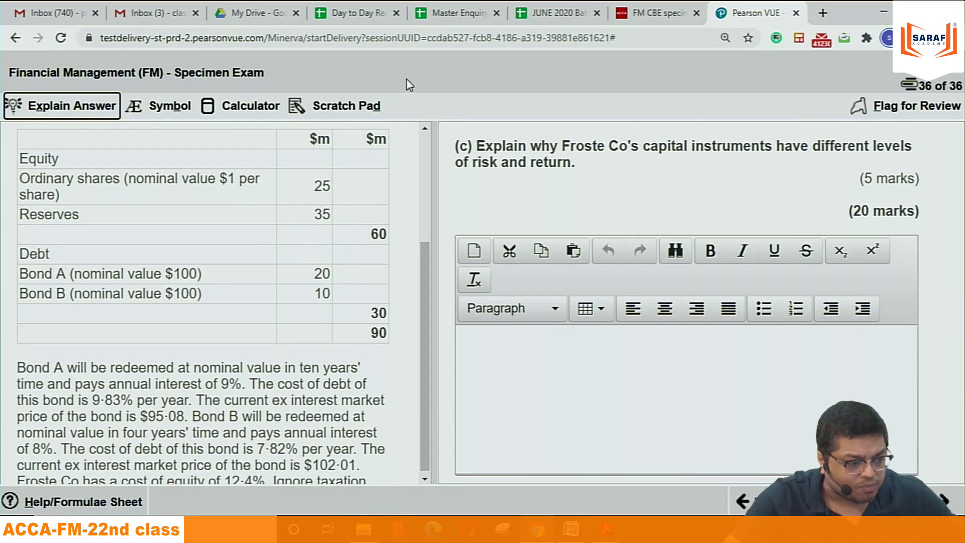
Step: View the FM CBE specimens page, then go back twice to the FM study resources page
{"action": "left_click", "coordinate": [669, 14]}
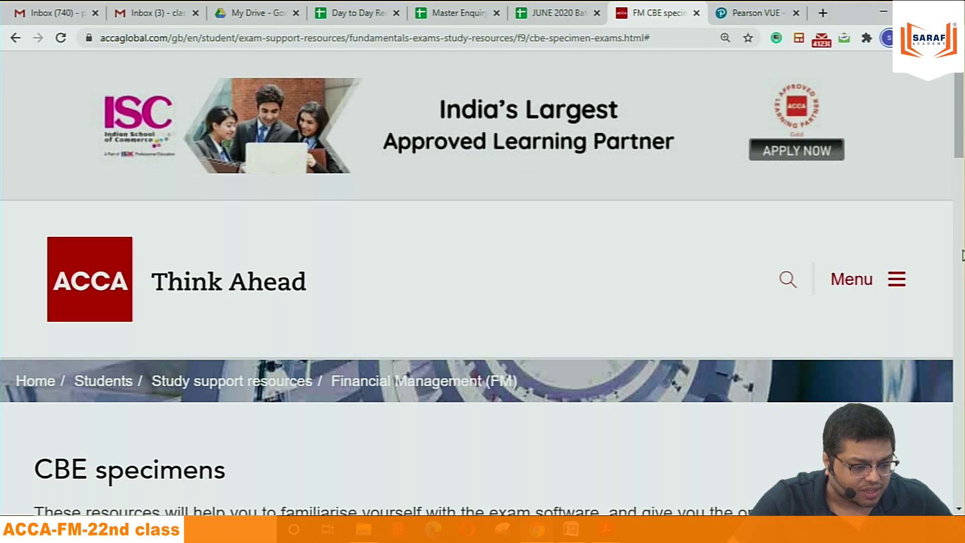
{"action": "left_click_drag", "start_coordinate": [959, 125], "coordinate": [962, 309]}
{"action": "scroll", "coordinate": [962, 309], "scroll_direction": "up", "scroll_amount": 12}
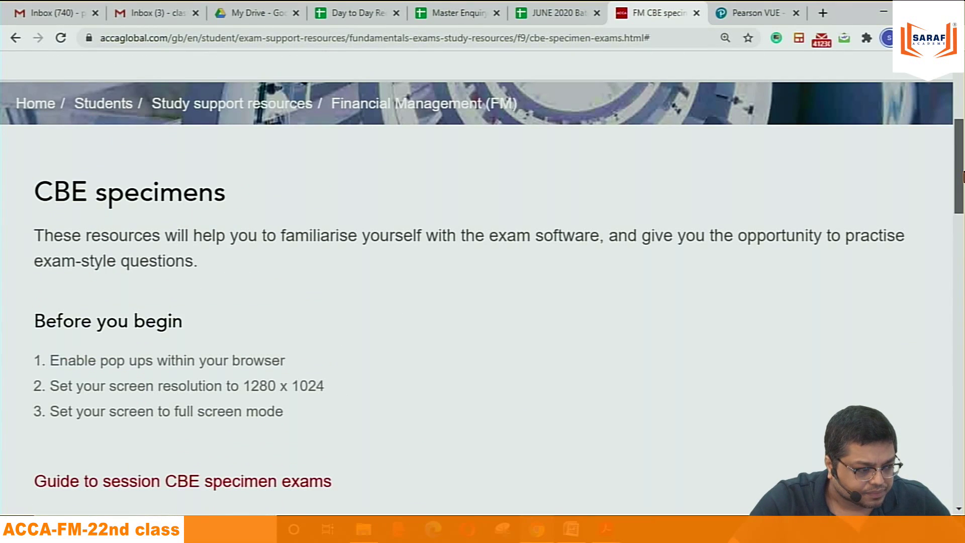
{"action": "left_click", "coordinate": [17, 41]}
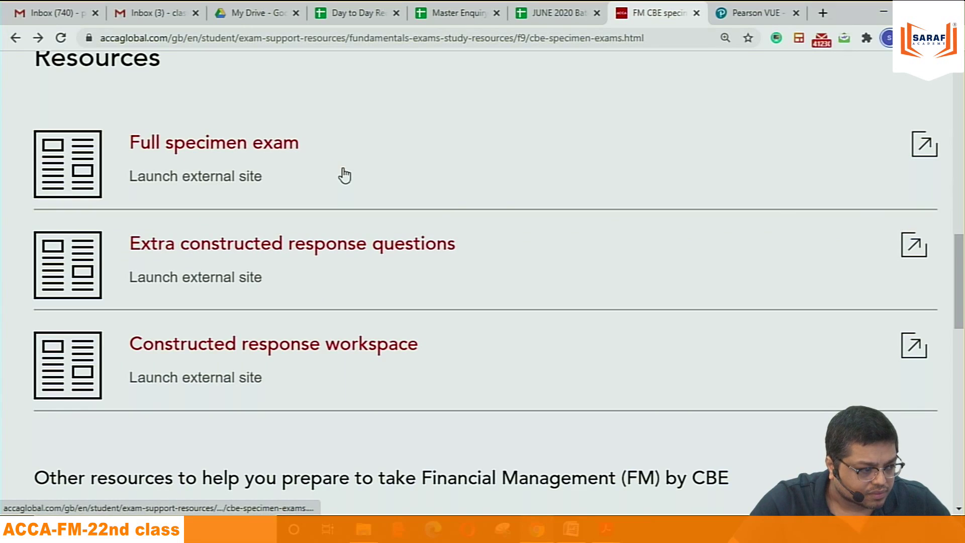
{"action": "left_click", "coordinate": [16, 39]}
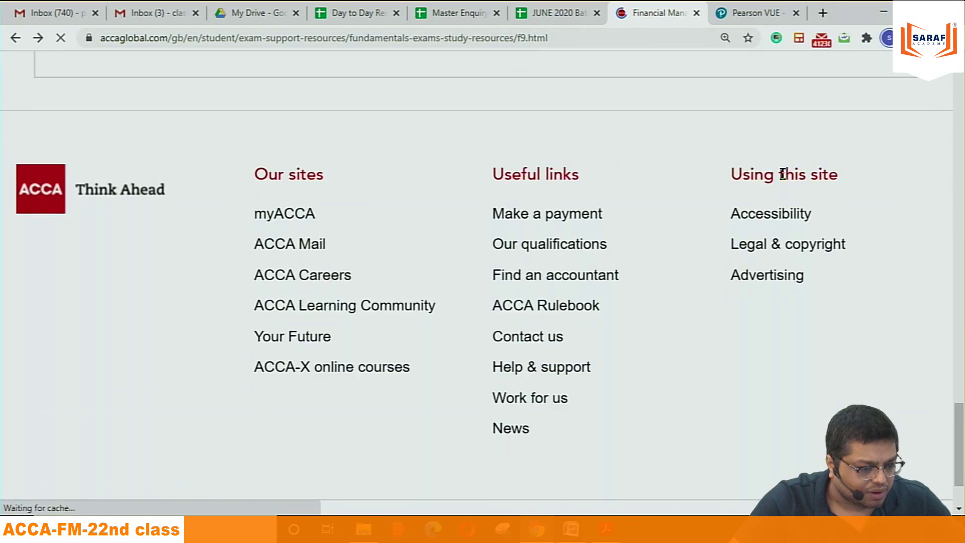
{"action": "left_click_drag", "start_coordinate": [960, 451], "coordinate": [960, 282]}
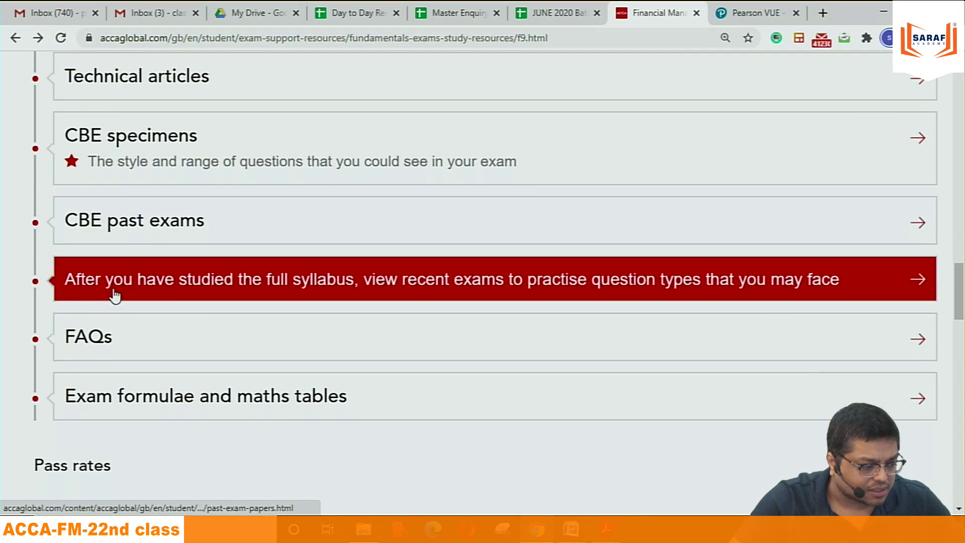
Step: Open FM CBE past exams and browse the 2018 and 2019 sample exam list
{"action": "left_click", "coordinate": [121, 221]}
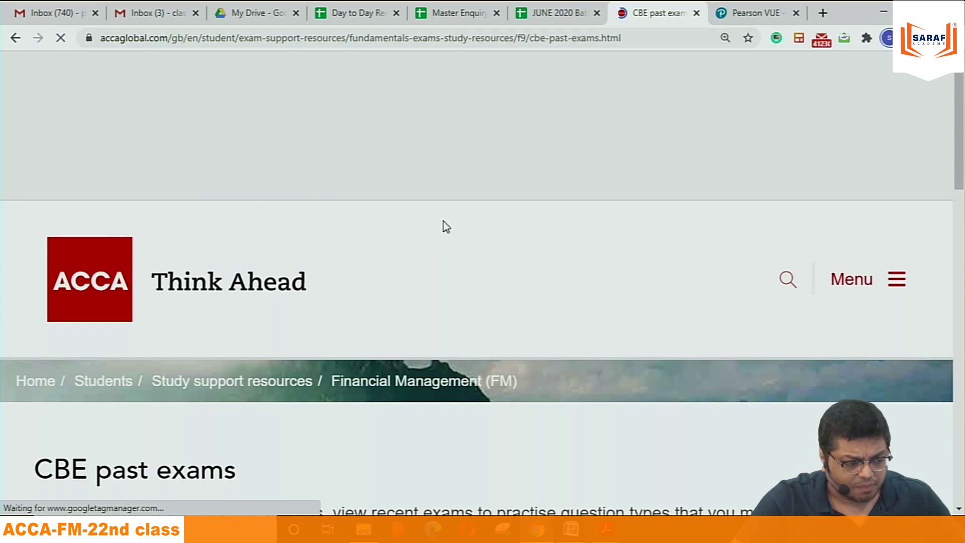
{"action": "left_click_drag", "start_coordinate": [958, 131], "coordinate": [960, 243]}
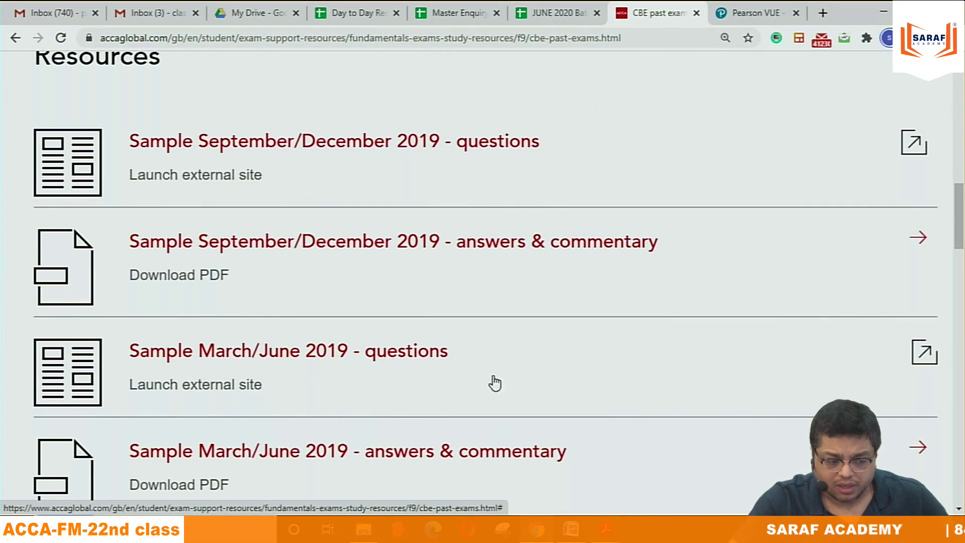
{"action": "left_click_drag", "start_coordinate": [959, 228], "coordinate": [962, 258]}
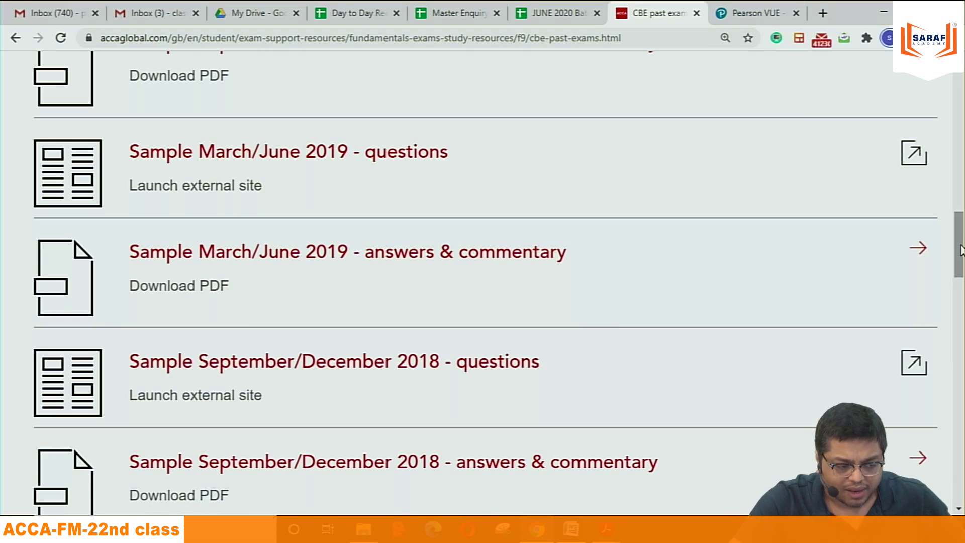
{"action": "left_click_drag", "start_coordinate": [959, 249], "coordinate": [962, 136]}
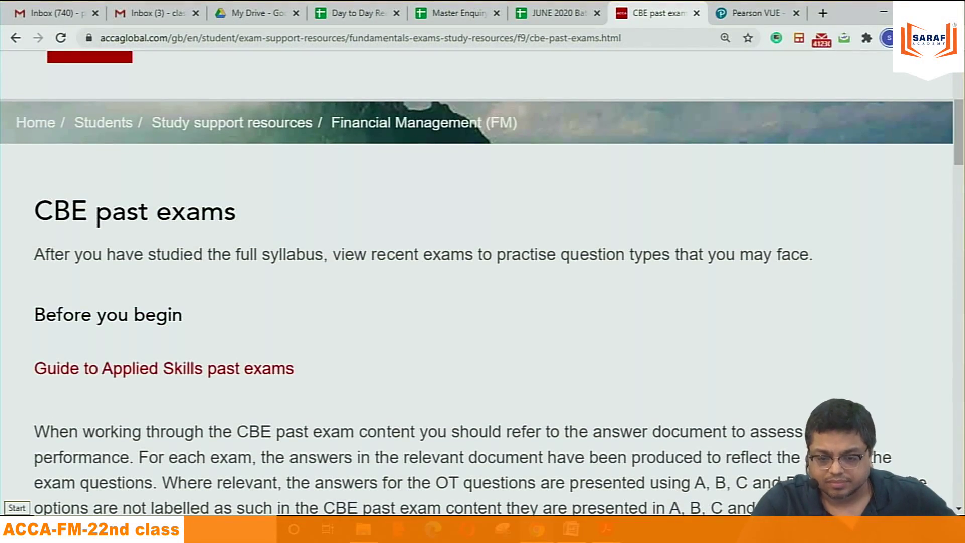